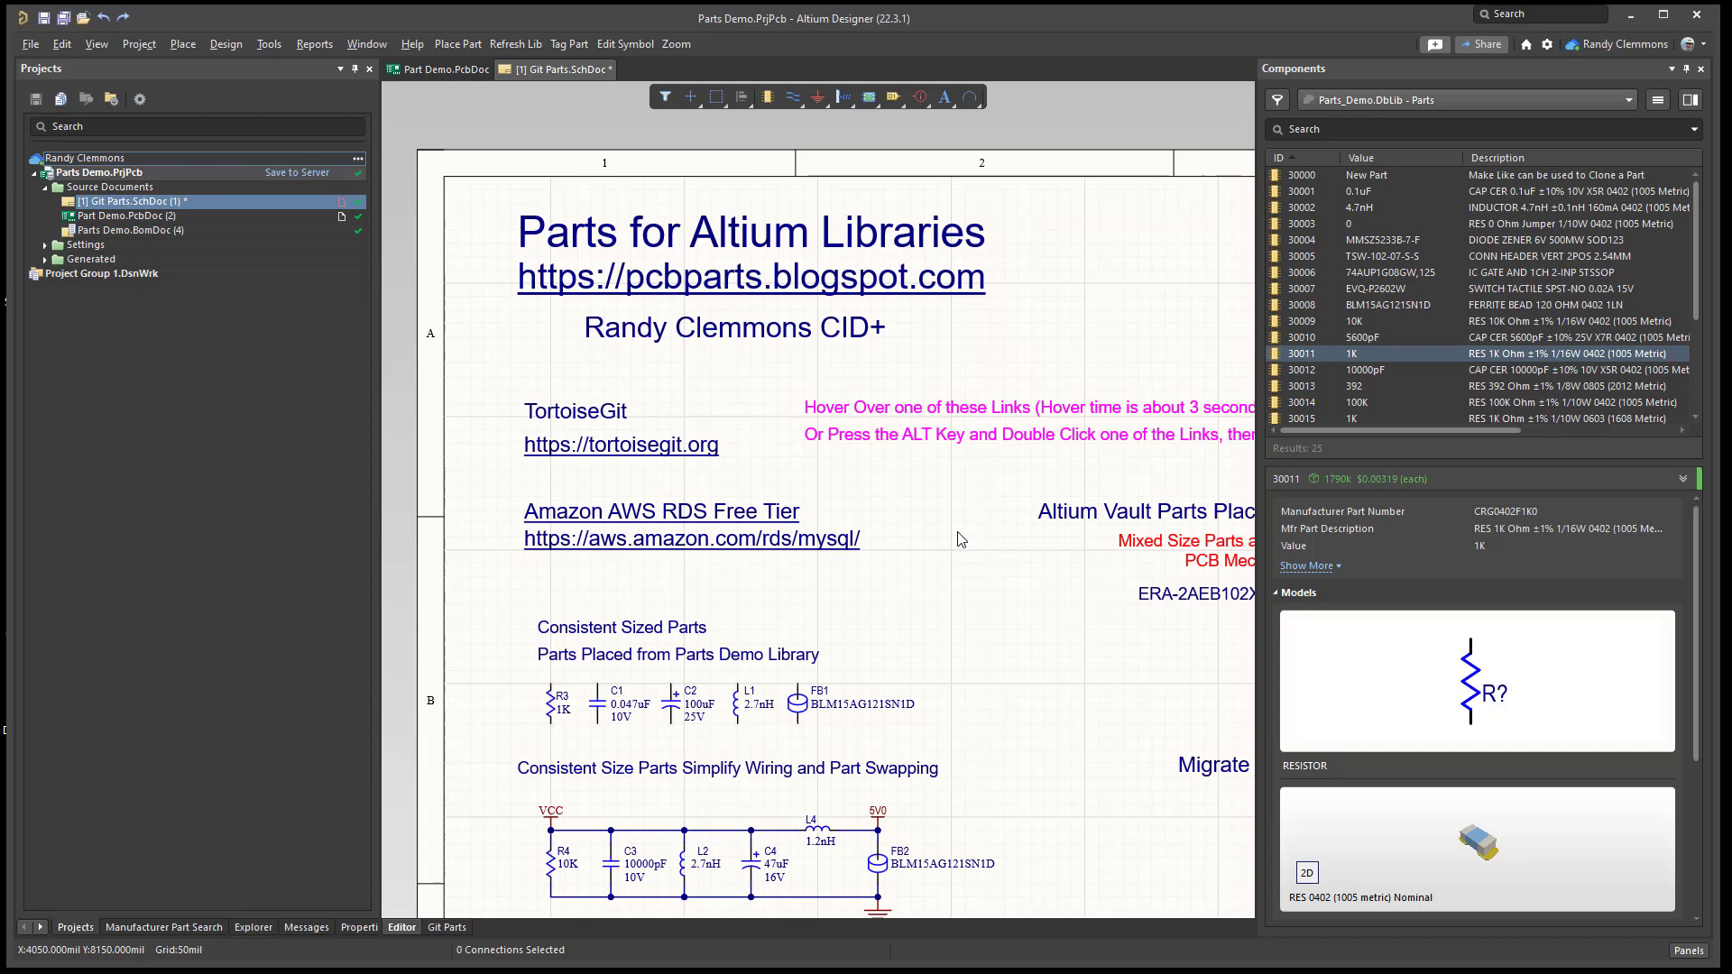
- Check that Parts_Demo.DbLib is the active component library and review the installed file-based libraries
click(1630, 96)
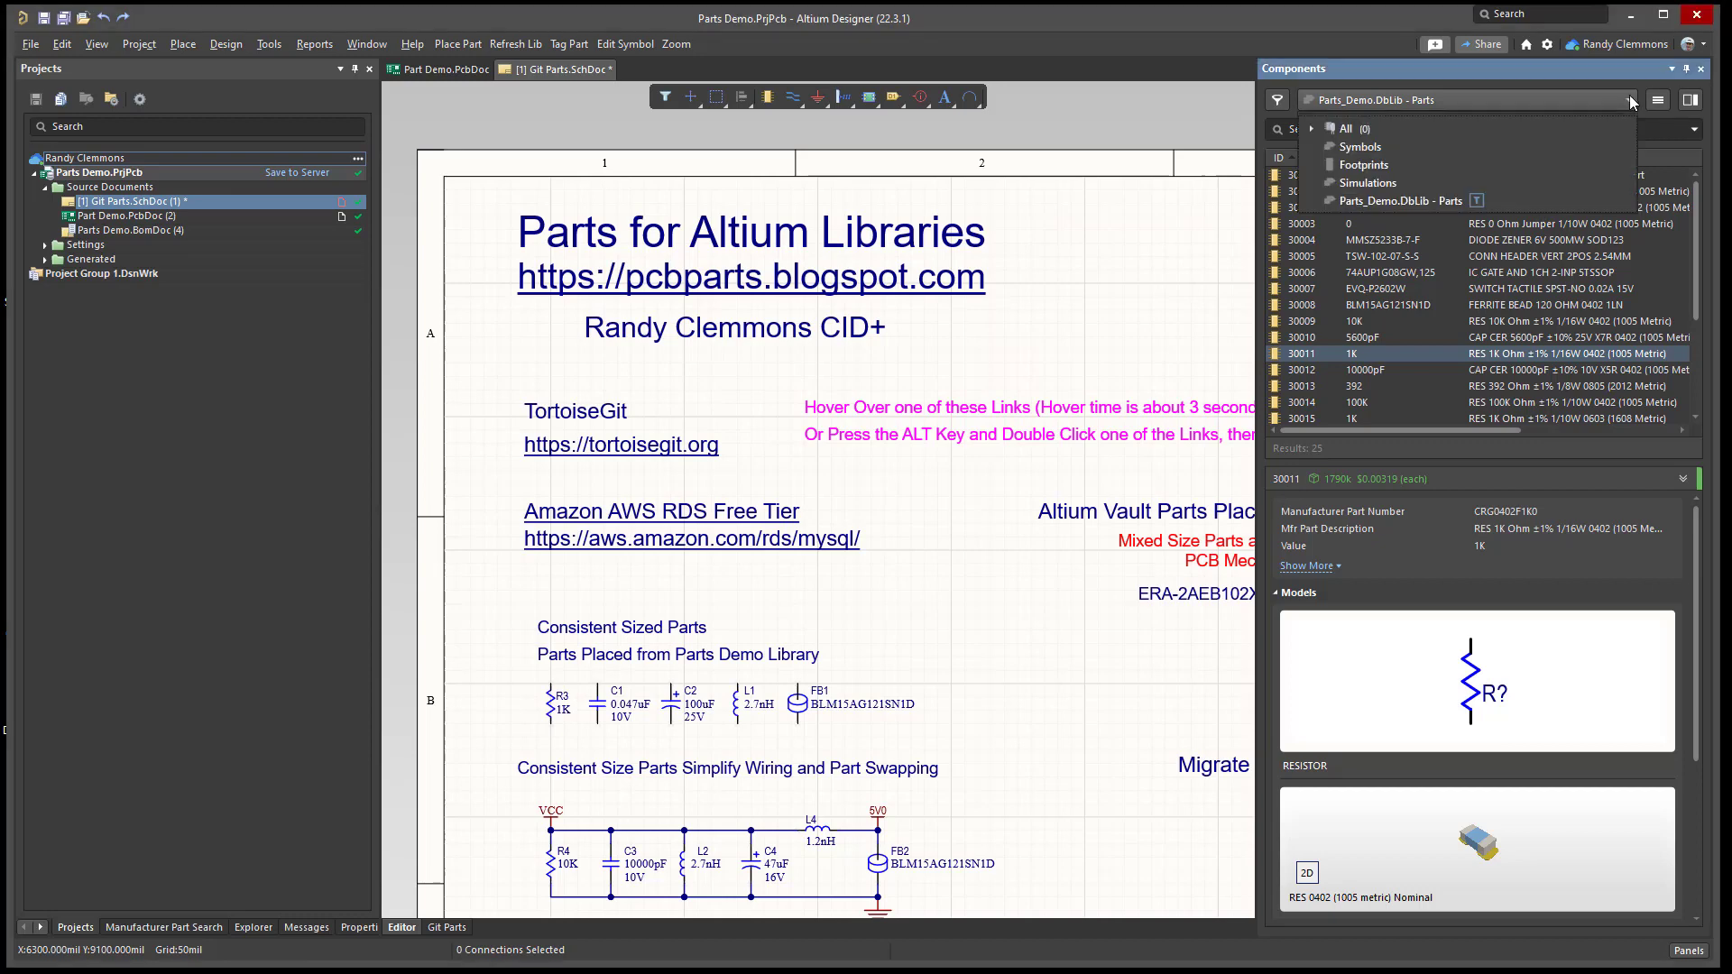
click(1418, 202)
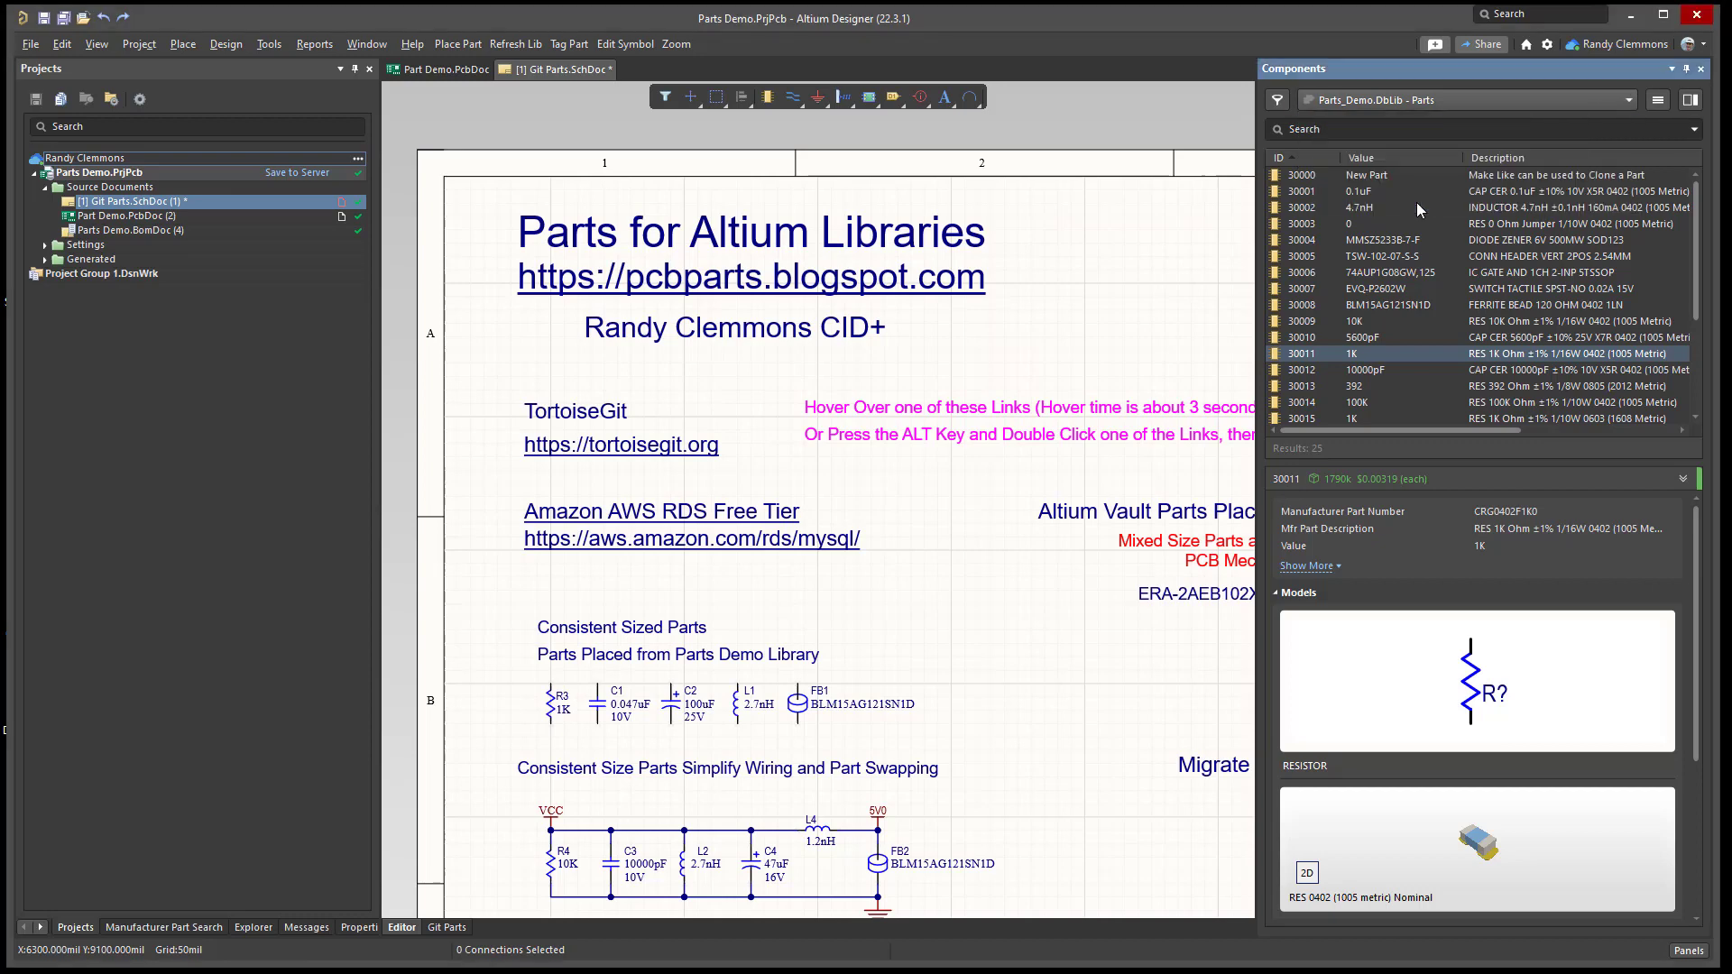
click(1657, 101)
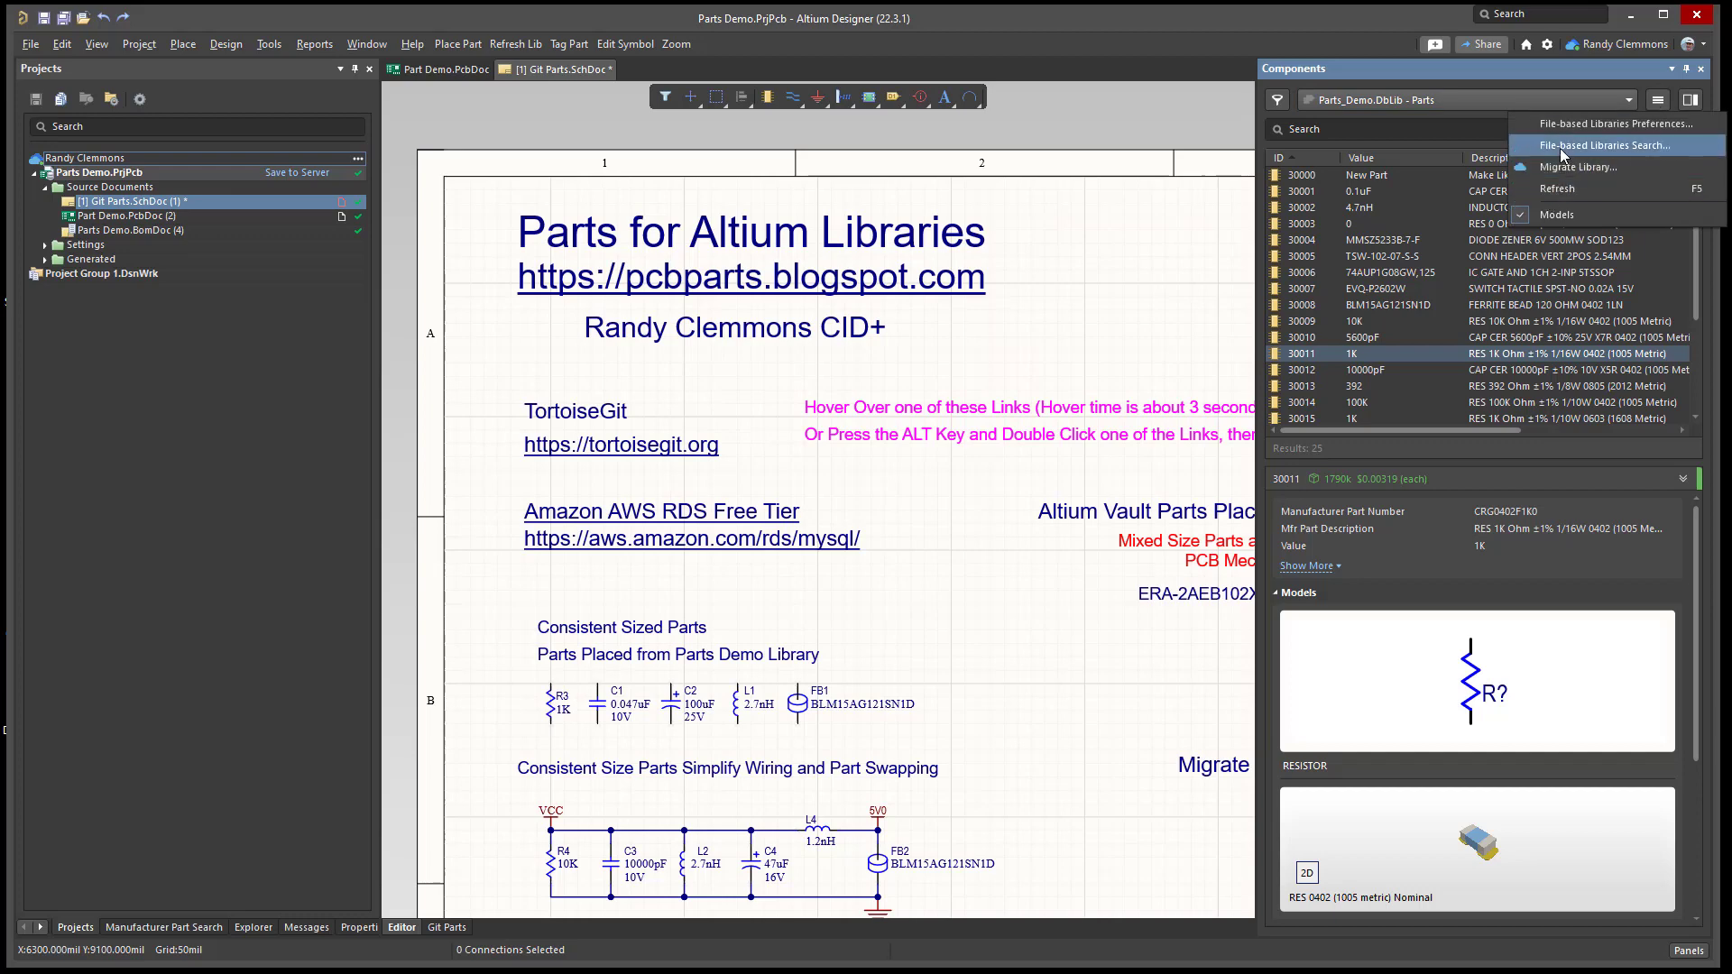
click(1557, 123)
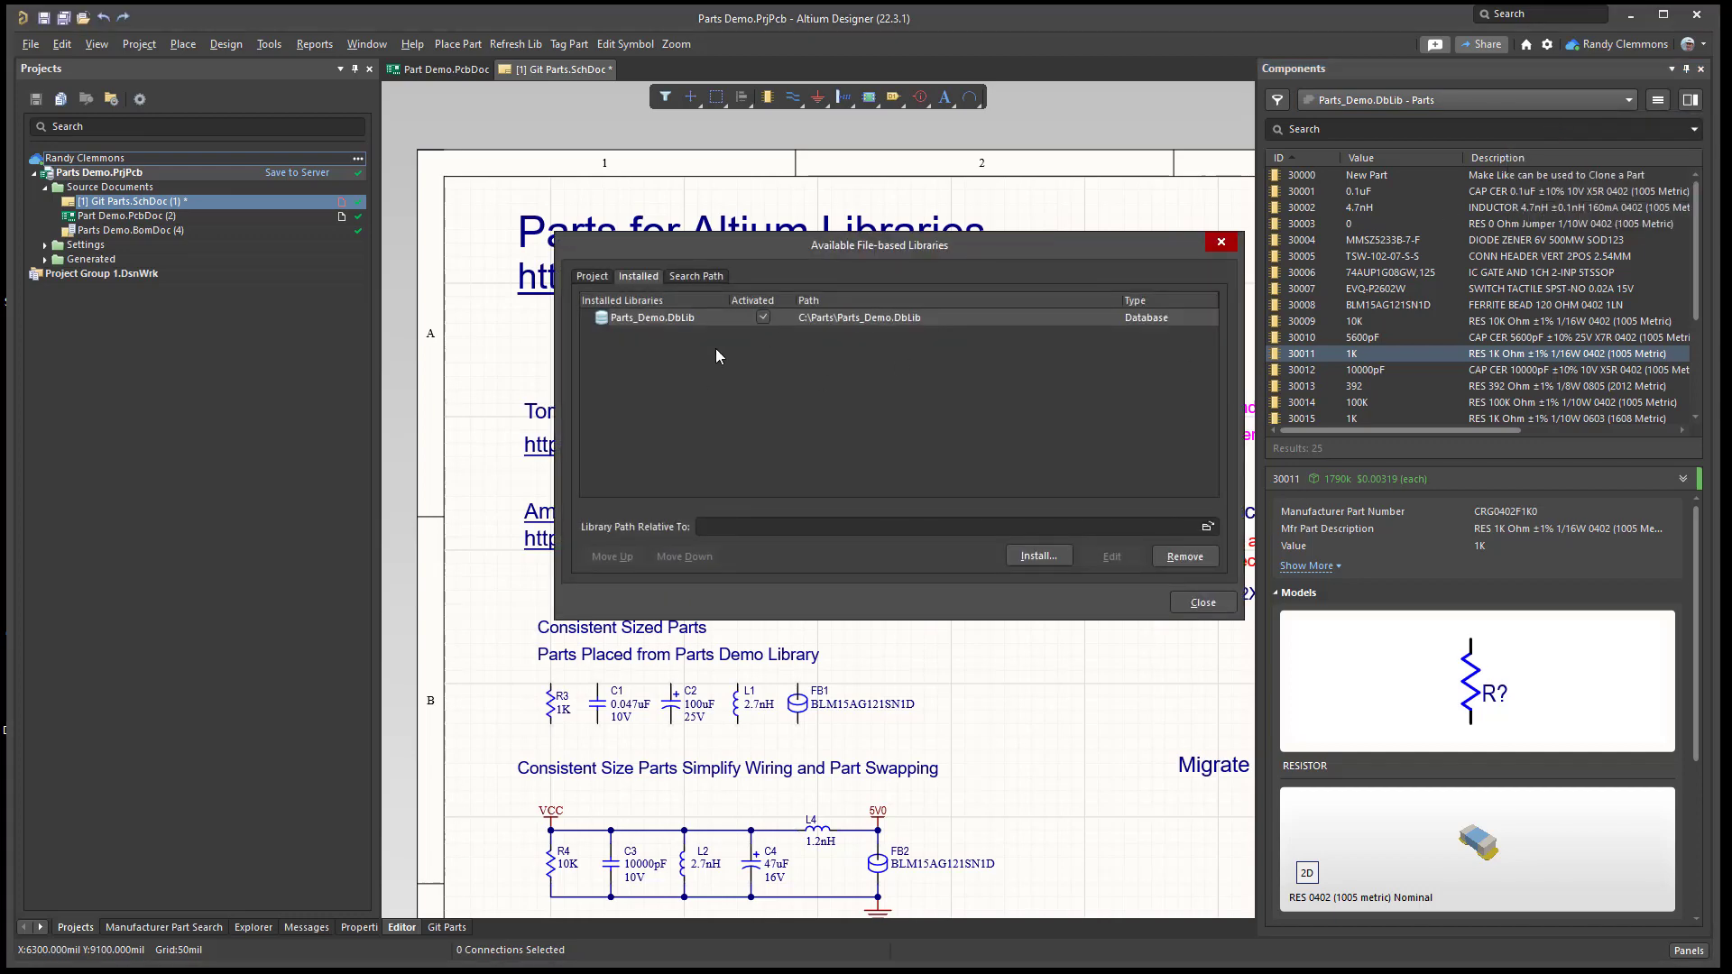
click(1203, 603)
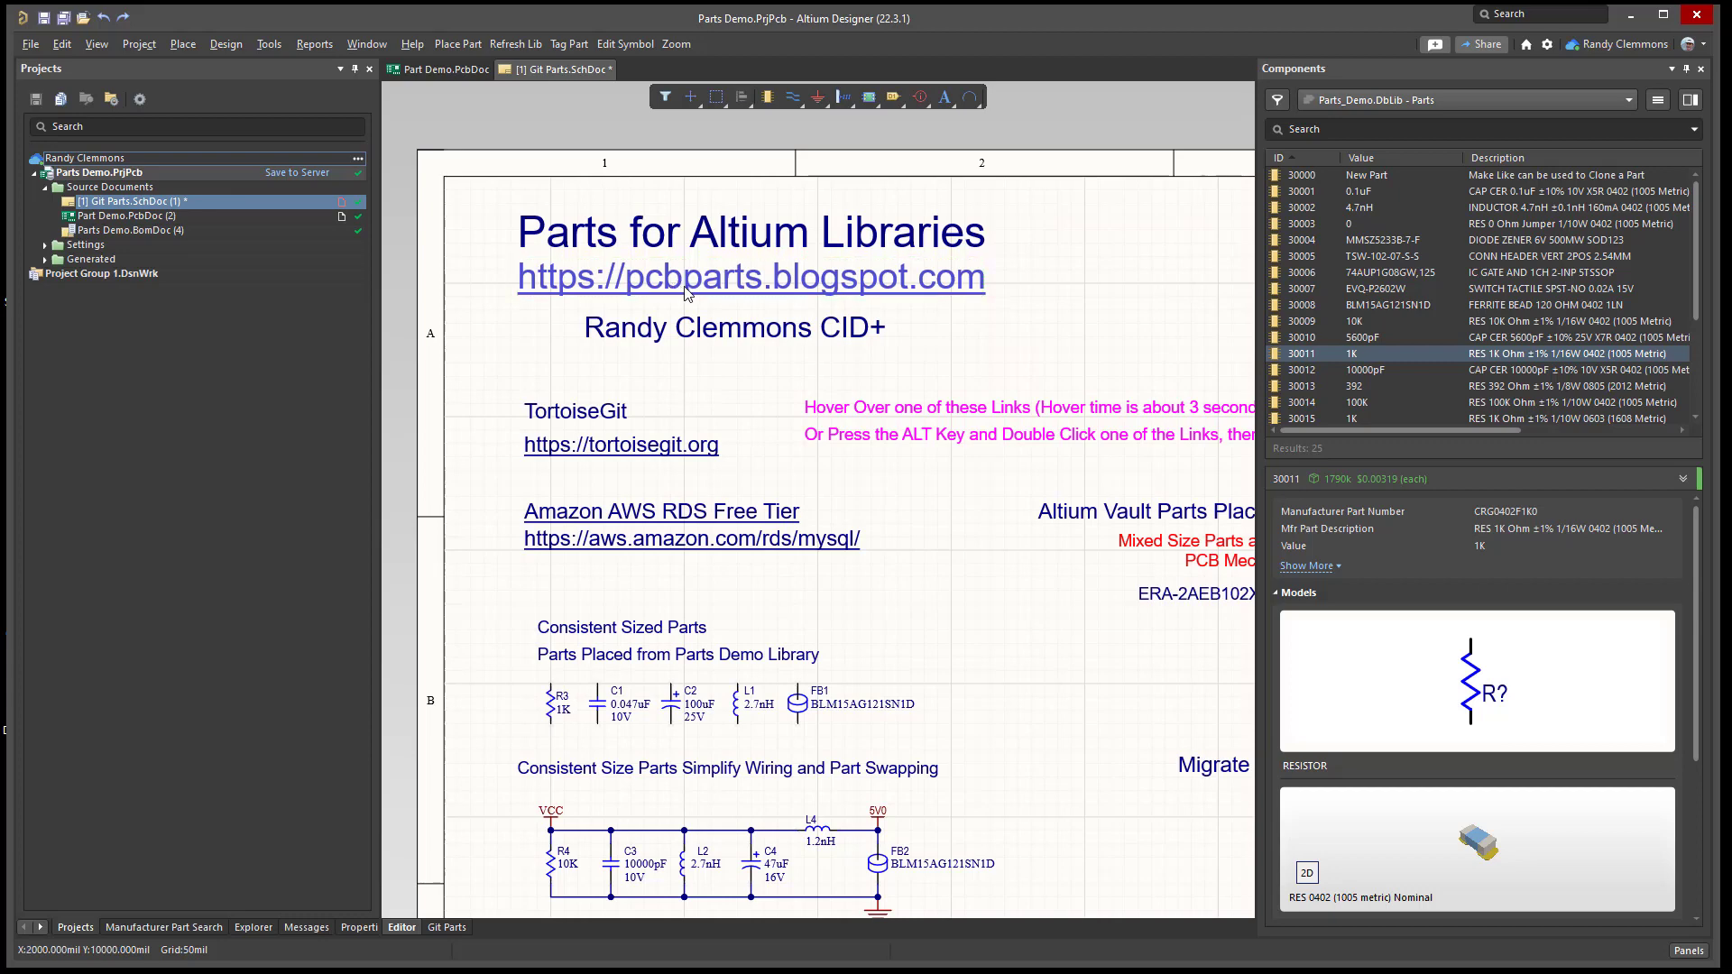
- Open the linked pcbparts blog and examine the Parts installation instructions and download options
mouse_move(687, 292)
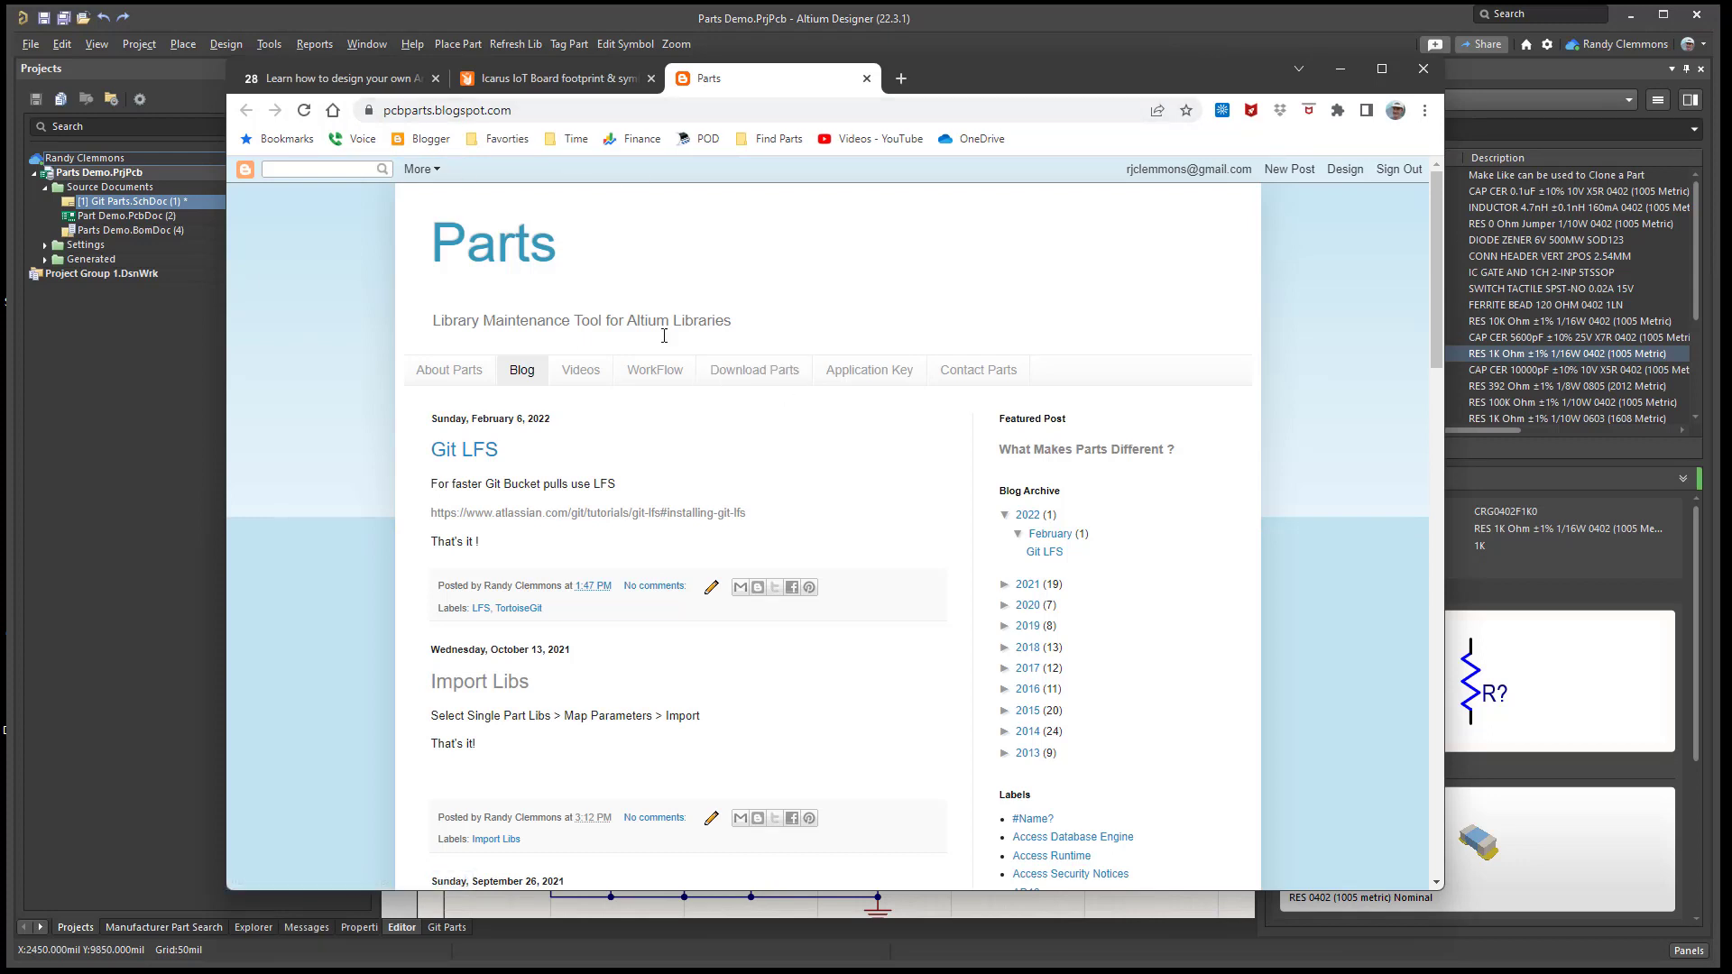
click(763, 372)
scroll(702, 622, down, 4)
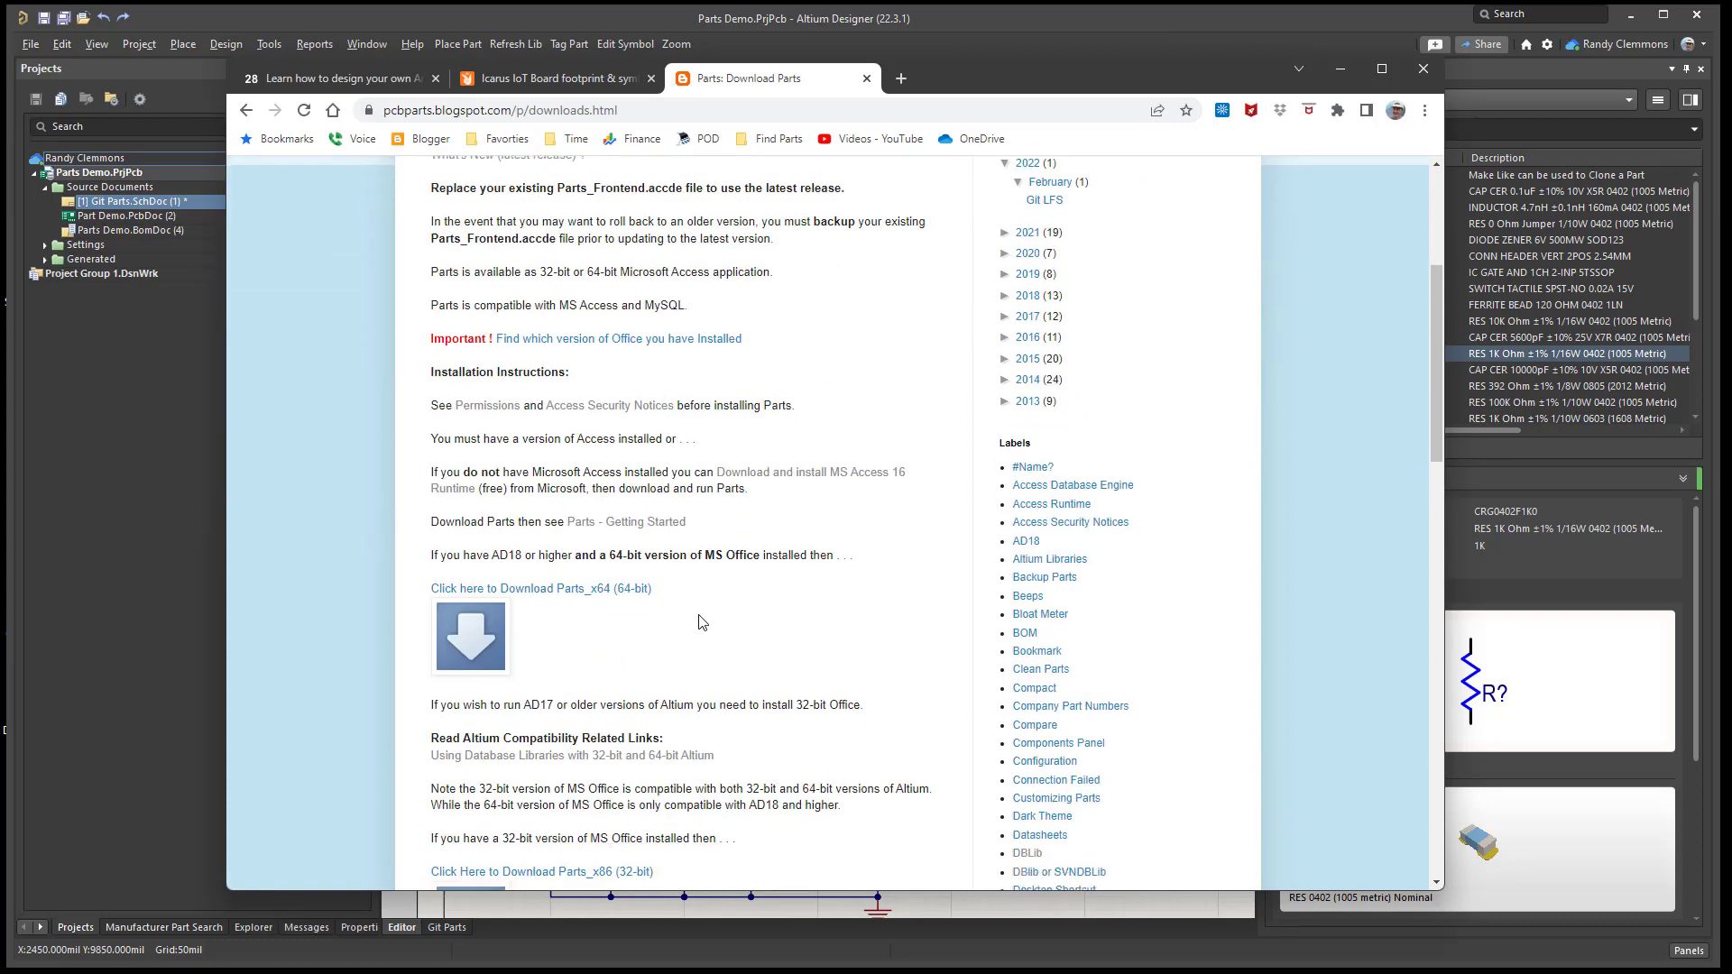
scroll(591, 625, down, 1)
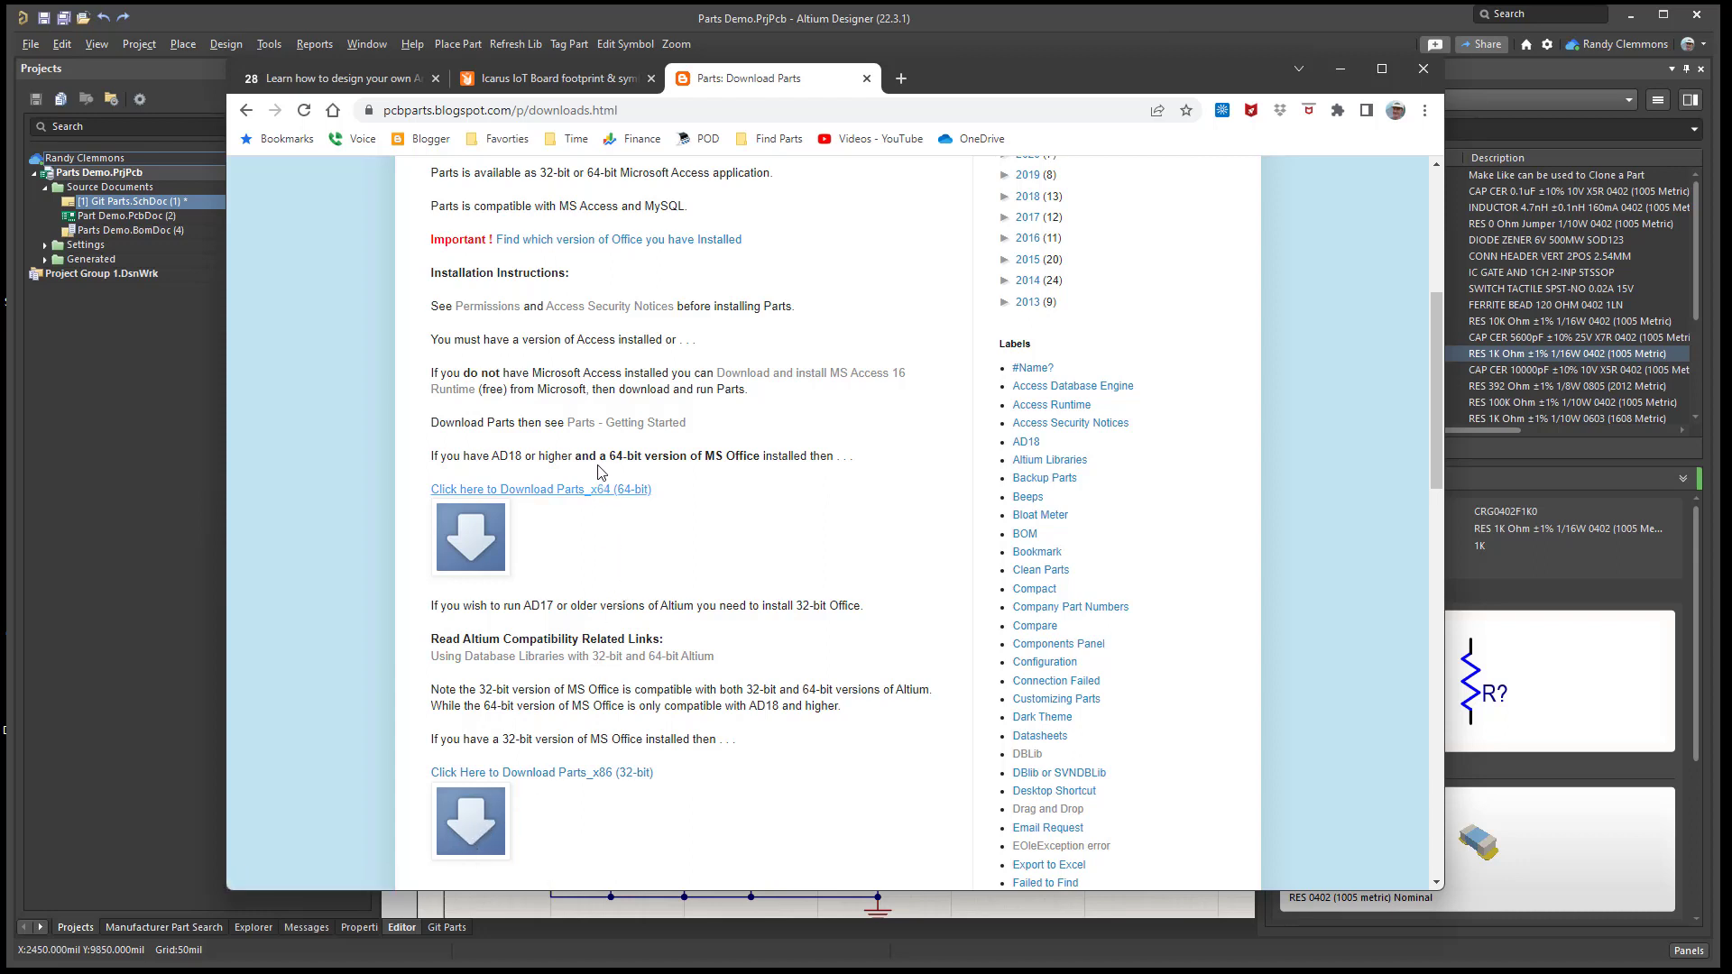
scroll(559, 334, up, 1)
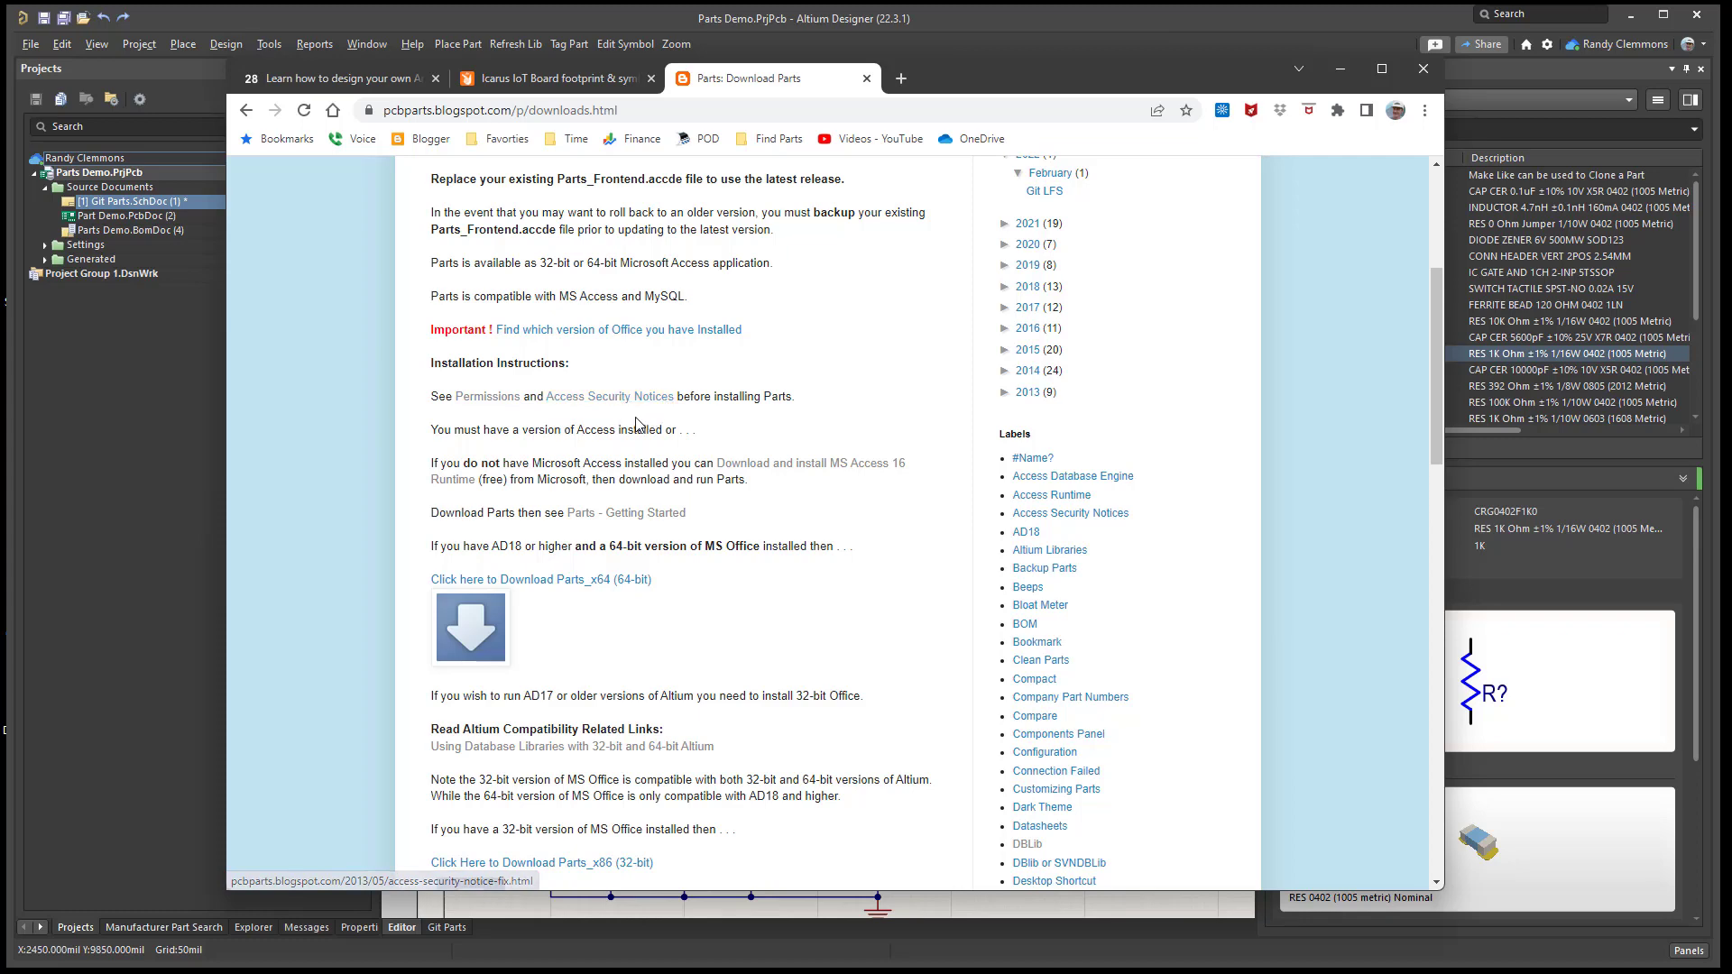
click(1341, 70)
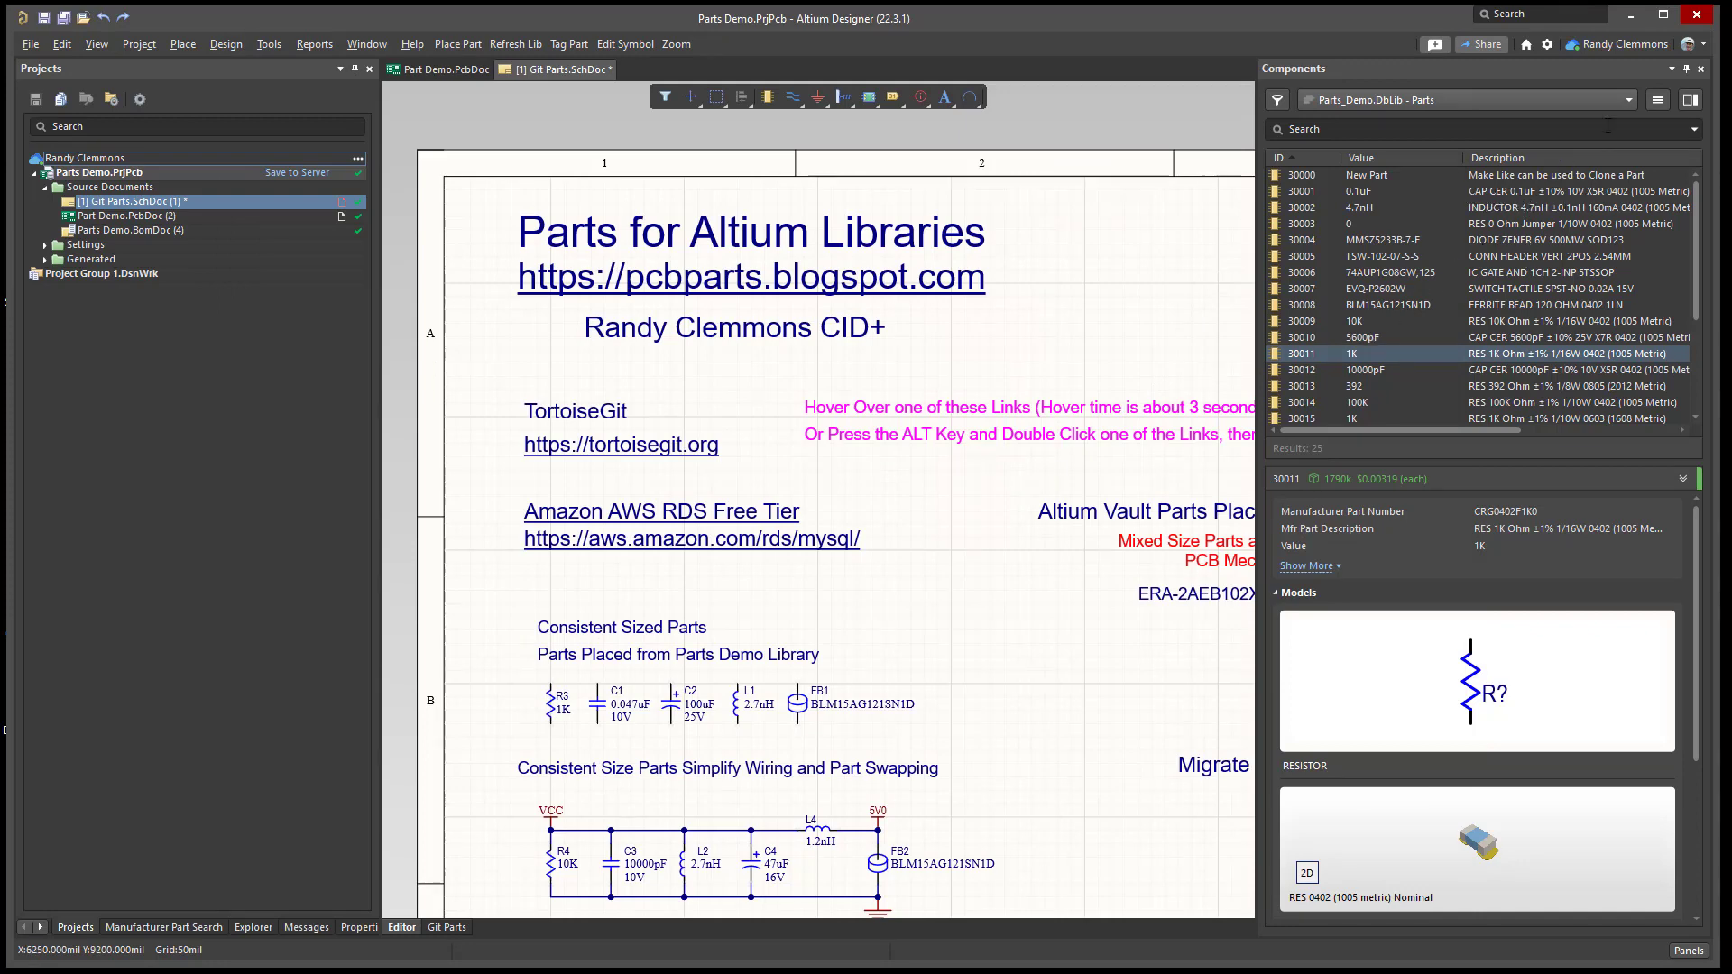
- Open Parts_Demo.DbLib in the Library Migrator's advanced mode and validate the migration
click(1658, 102)
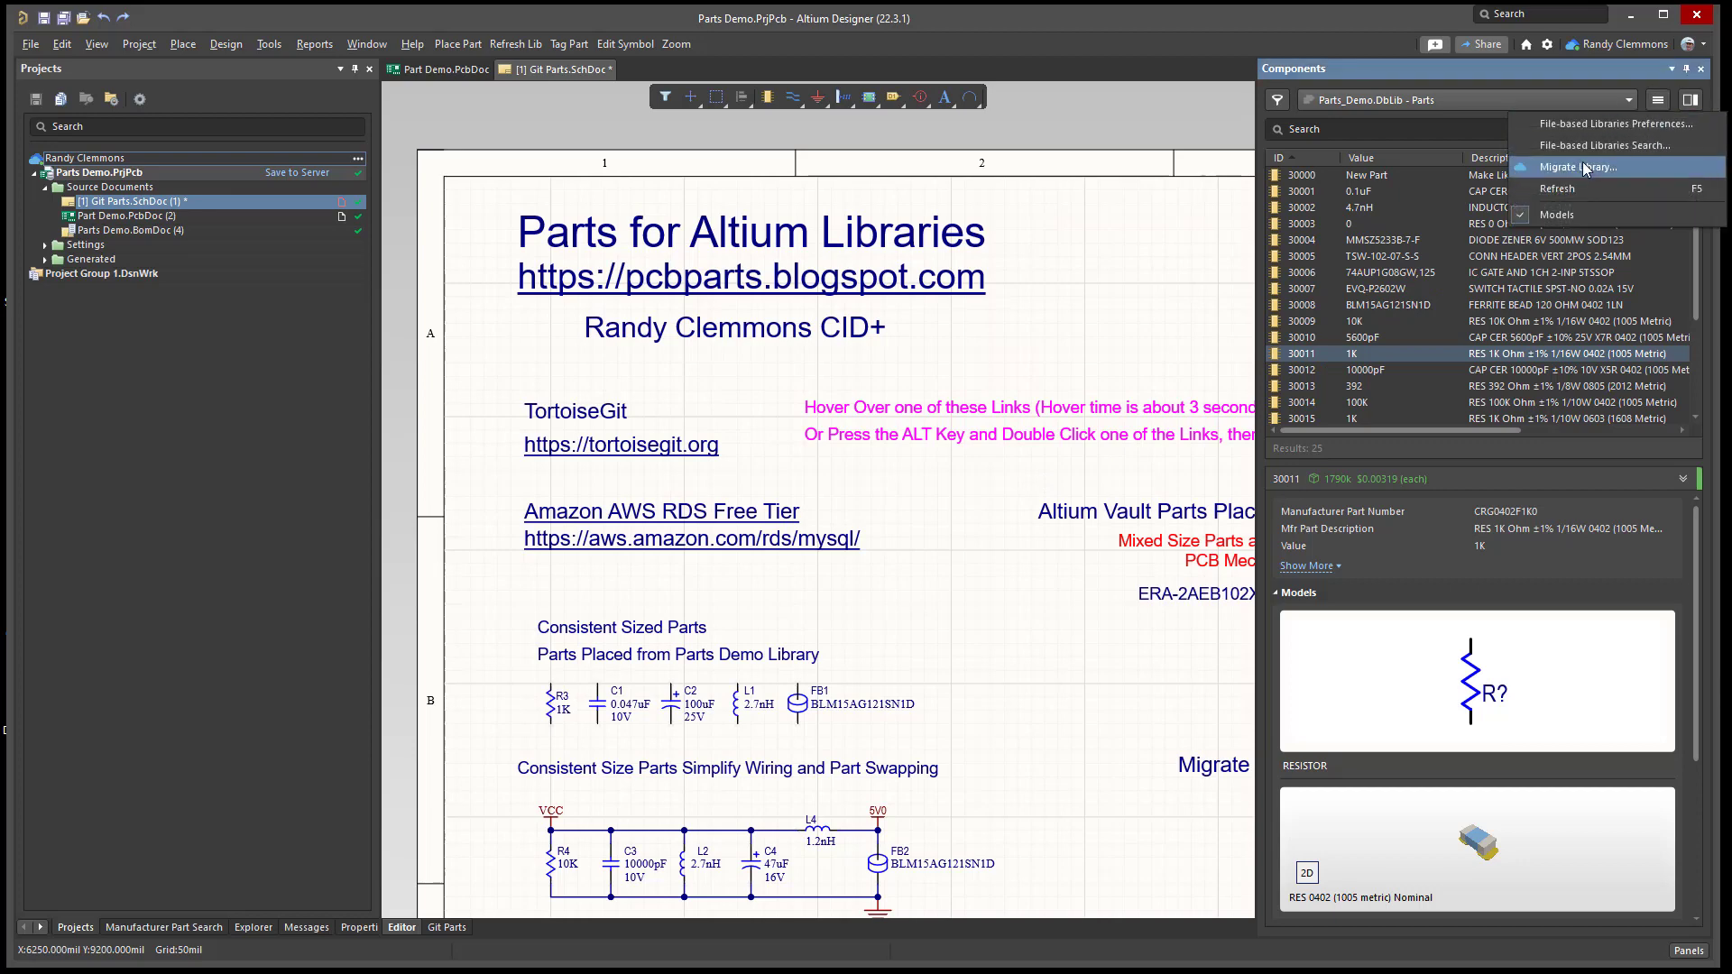
click(1585, 168)
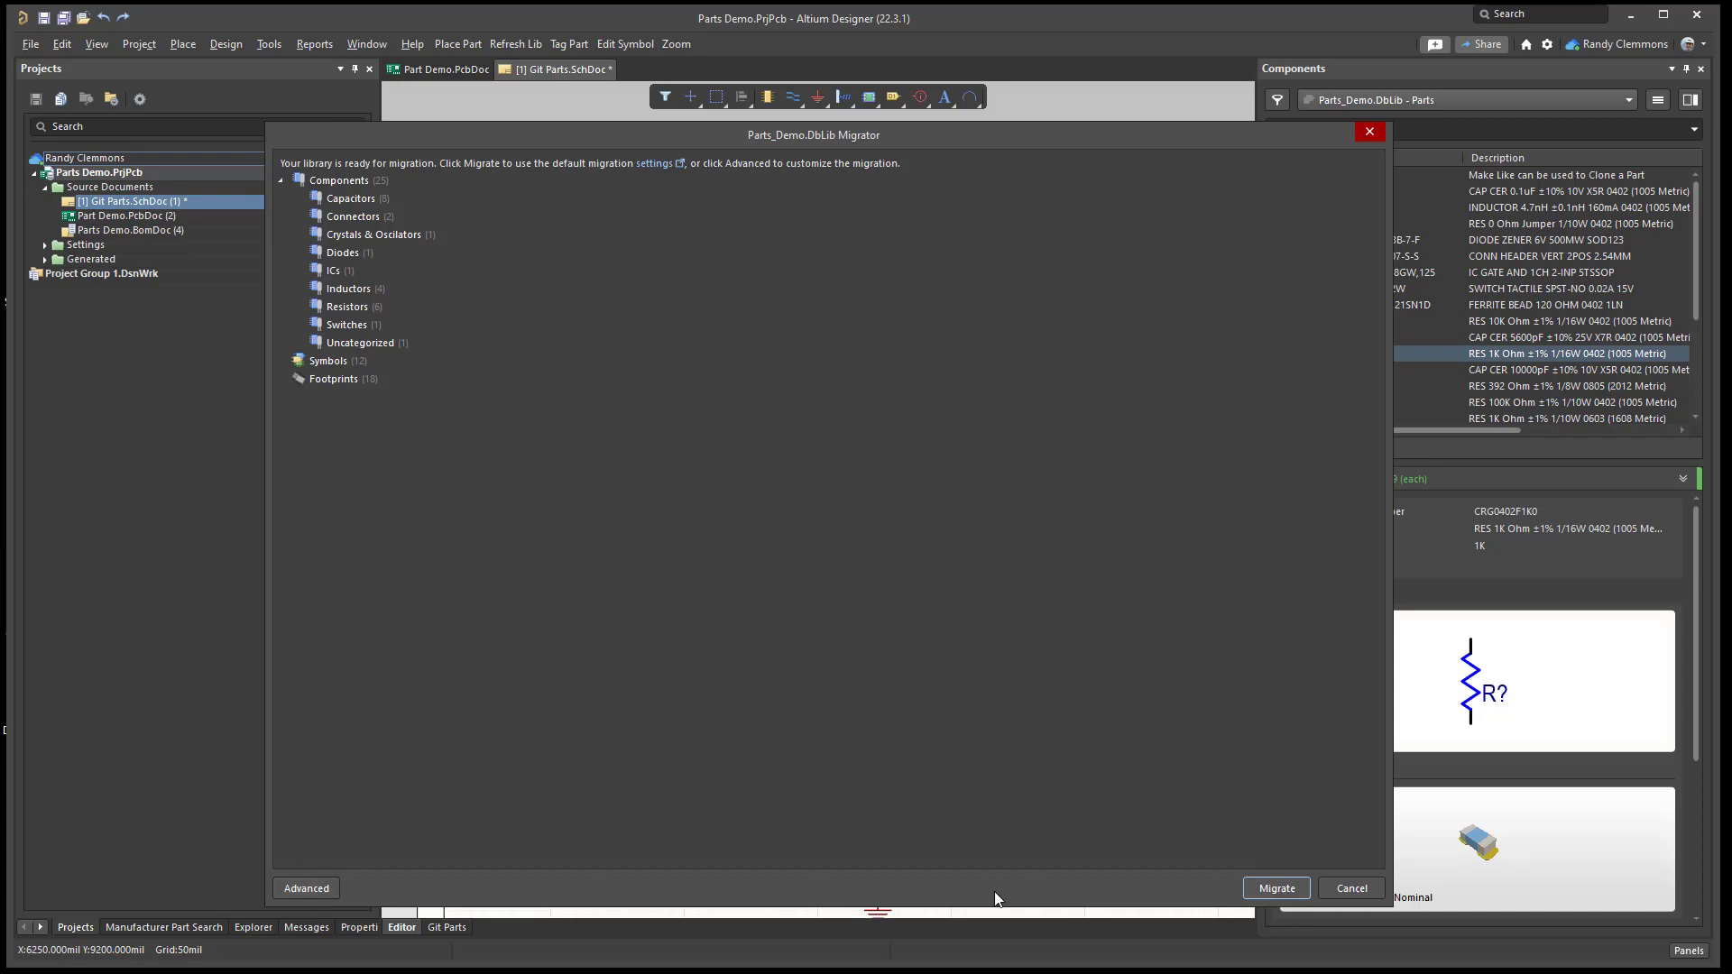
click(308, 888)
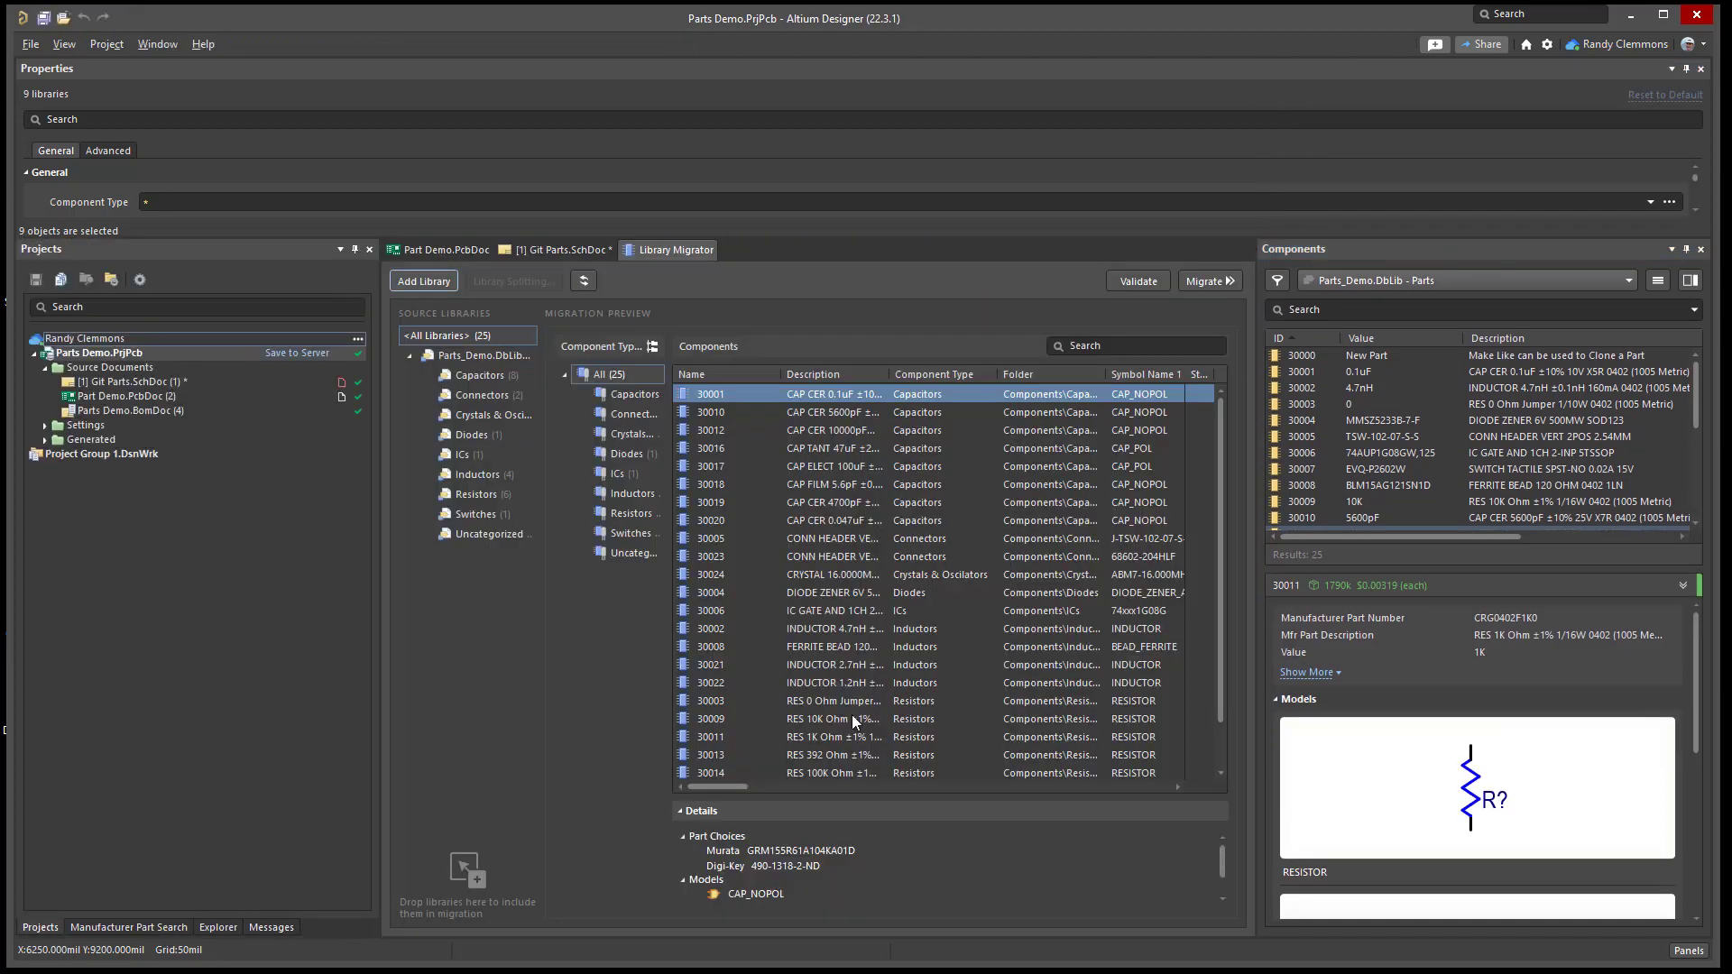
click(1140, 281)
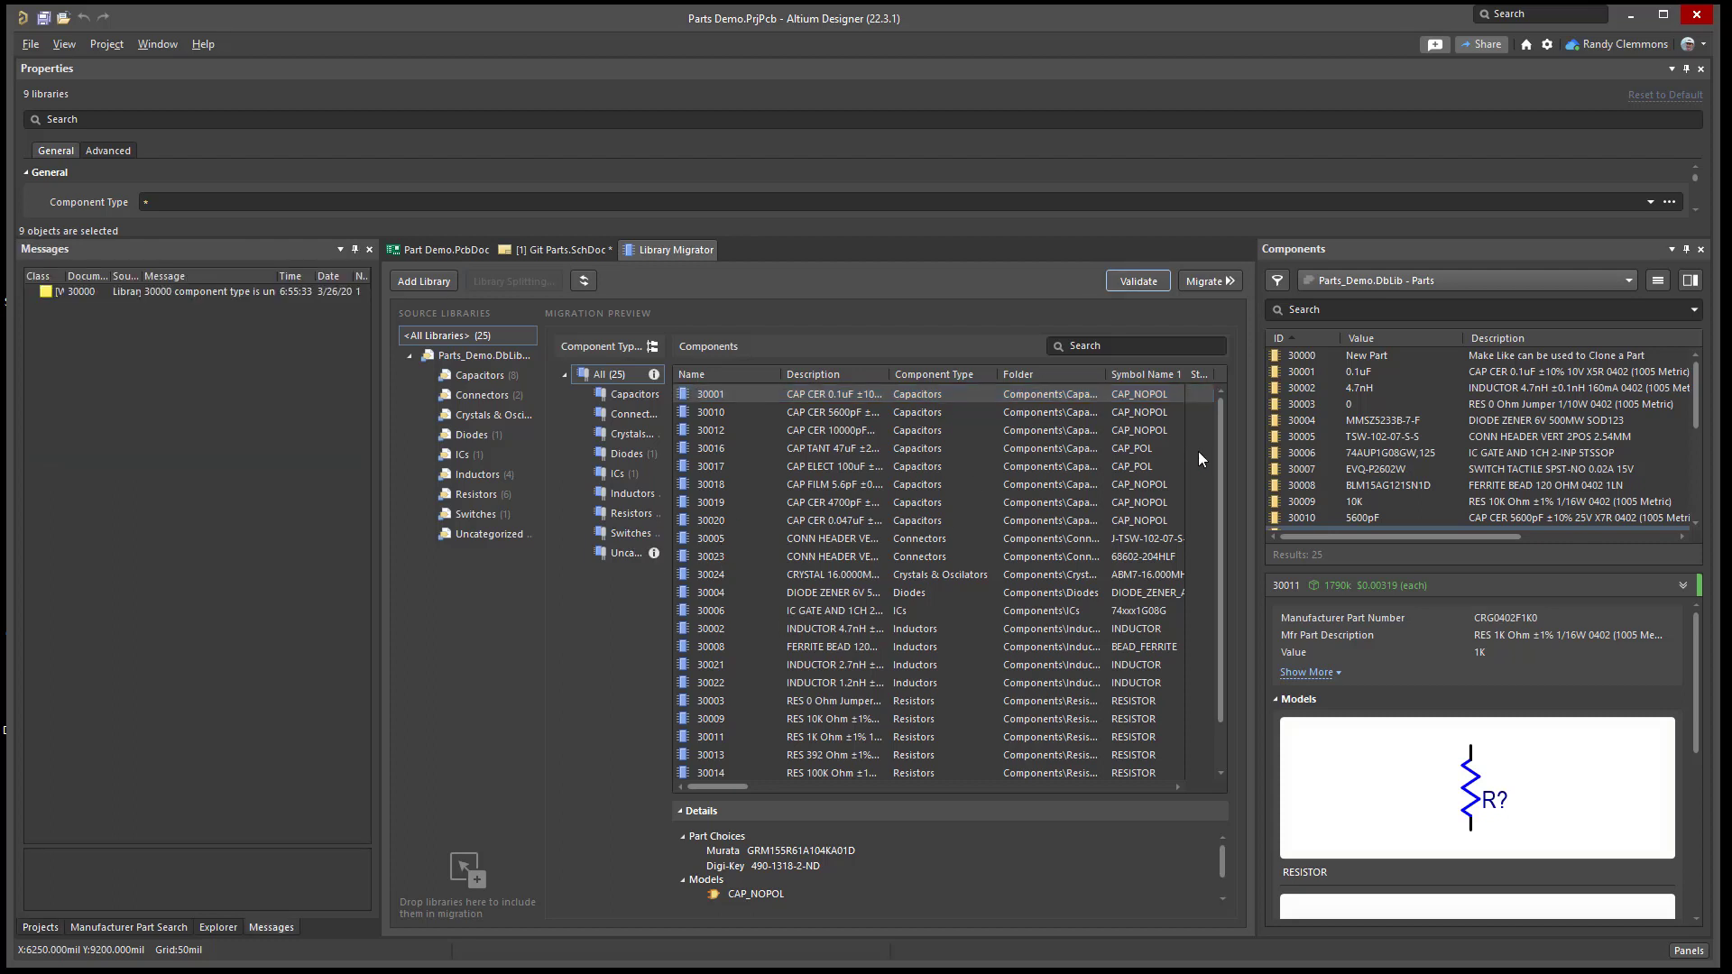
- Set the component type of part 30000 to New in the migration preview
drag(1220, 458, 1216, 522)
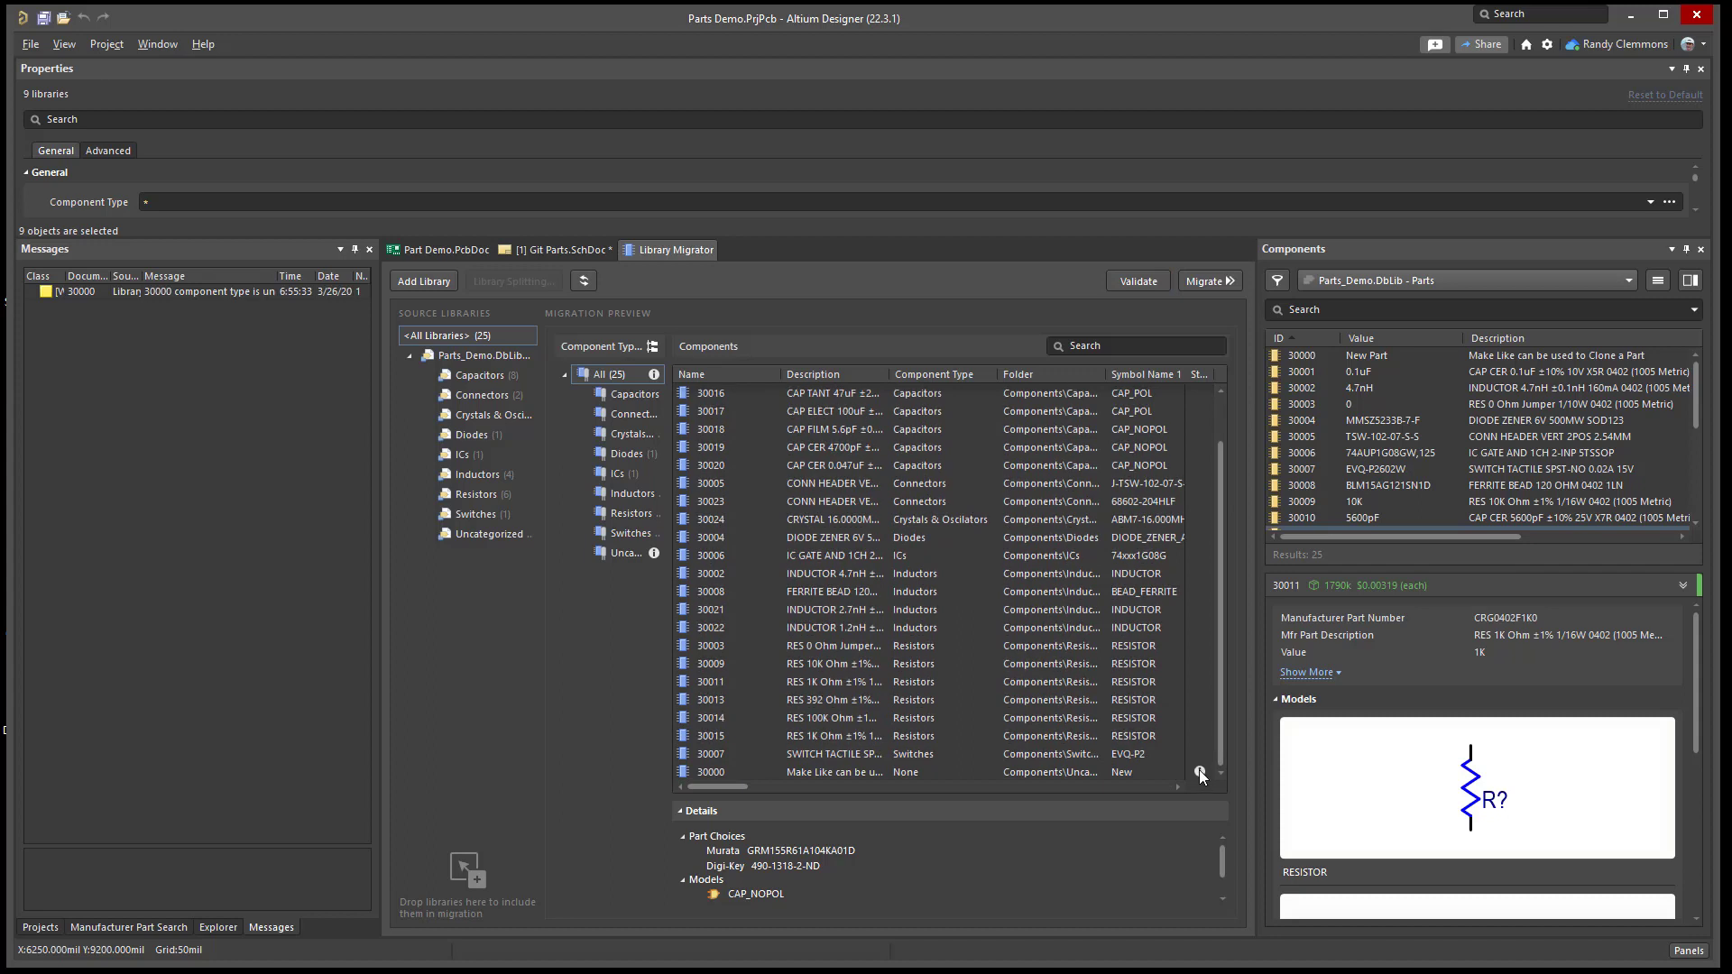
mouse_move(1200, 774)
click(913, 774)
click(988, 771)
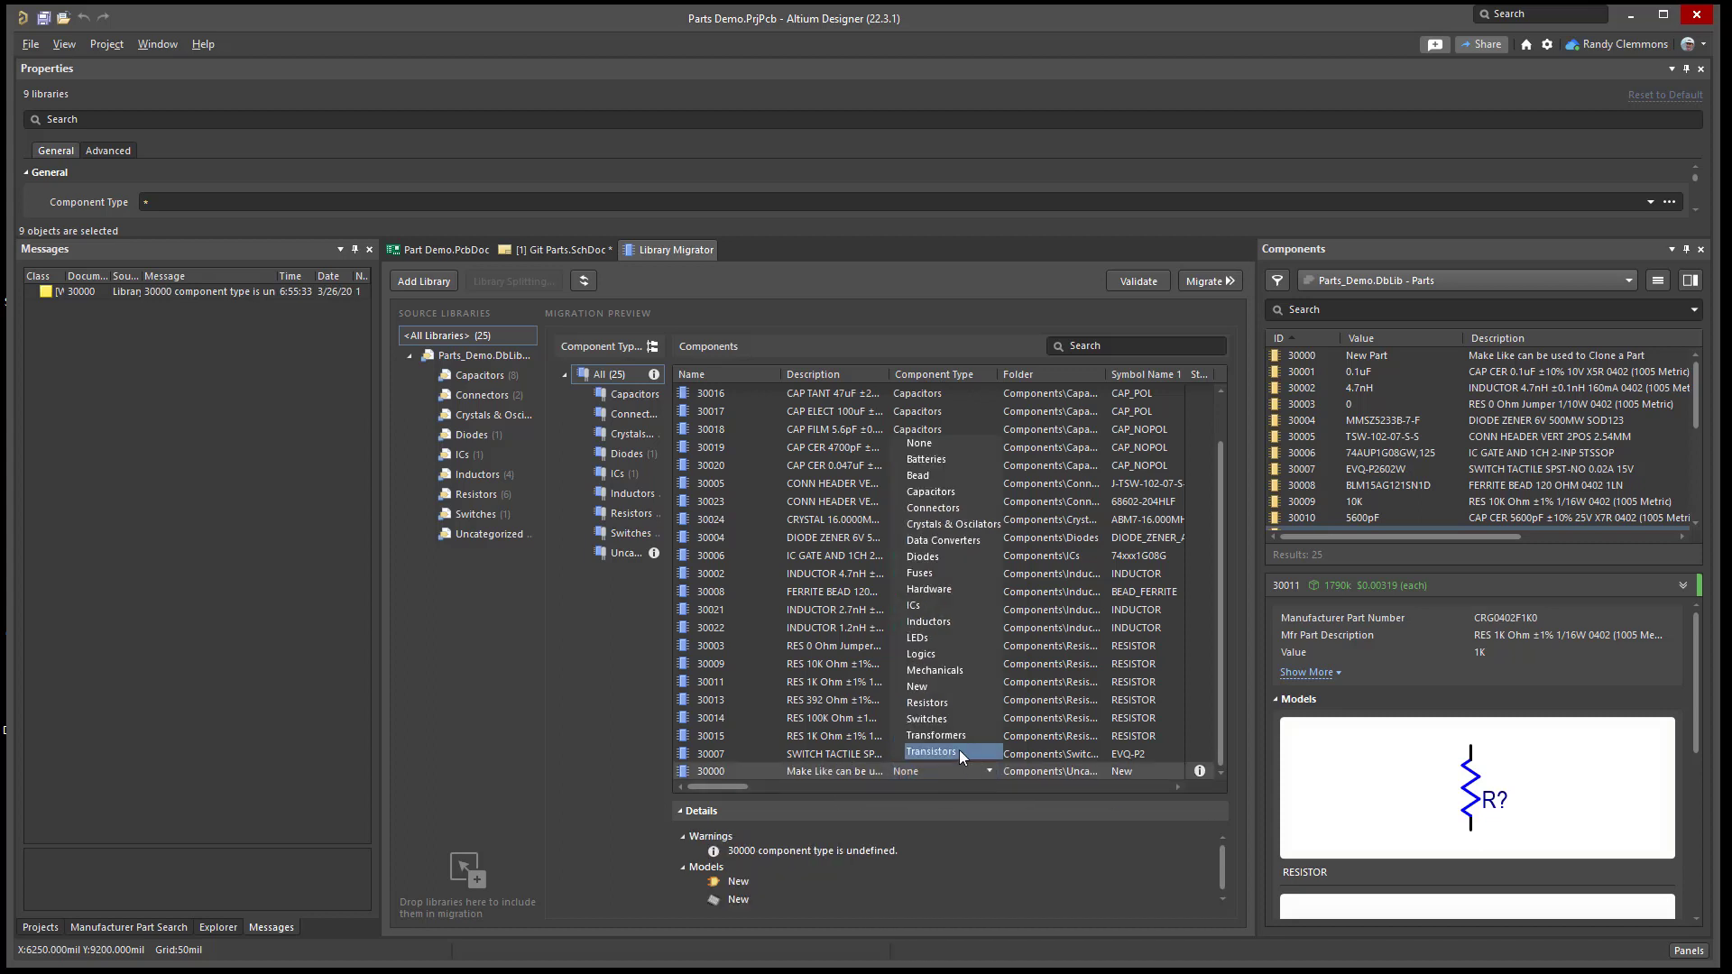
click(927, 685)
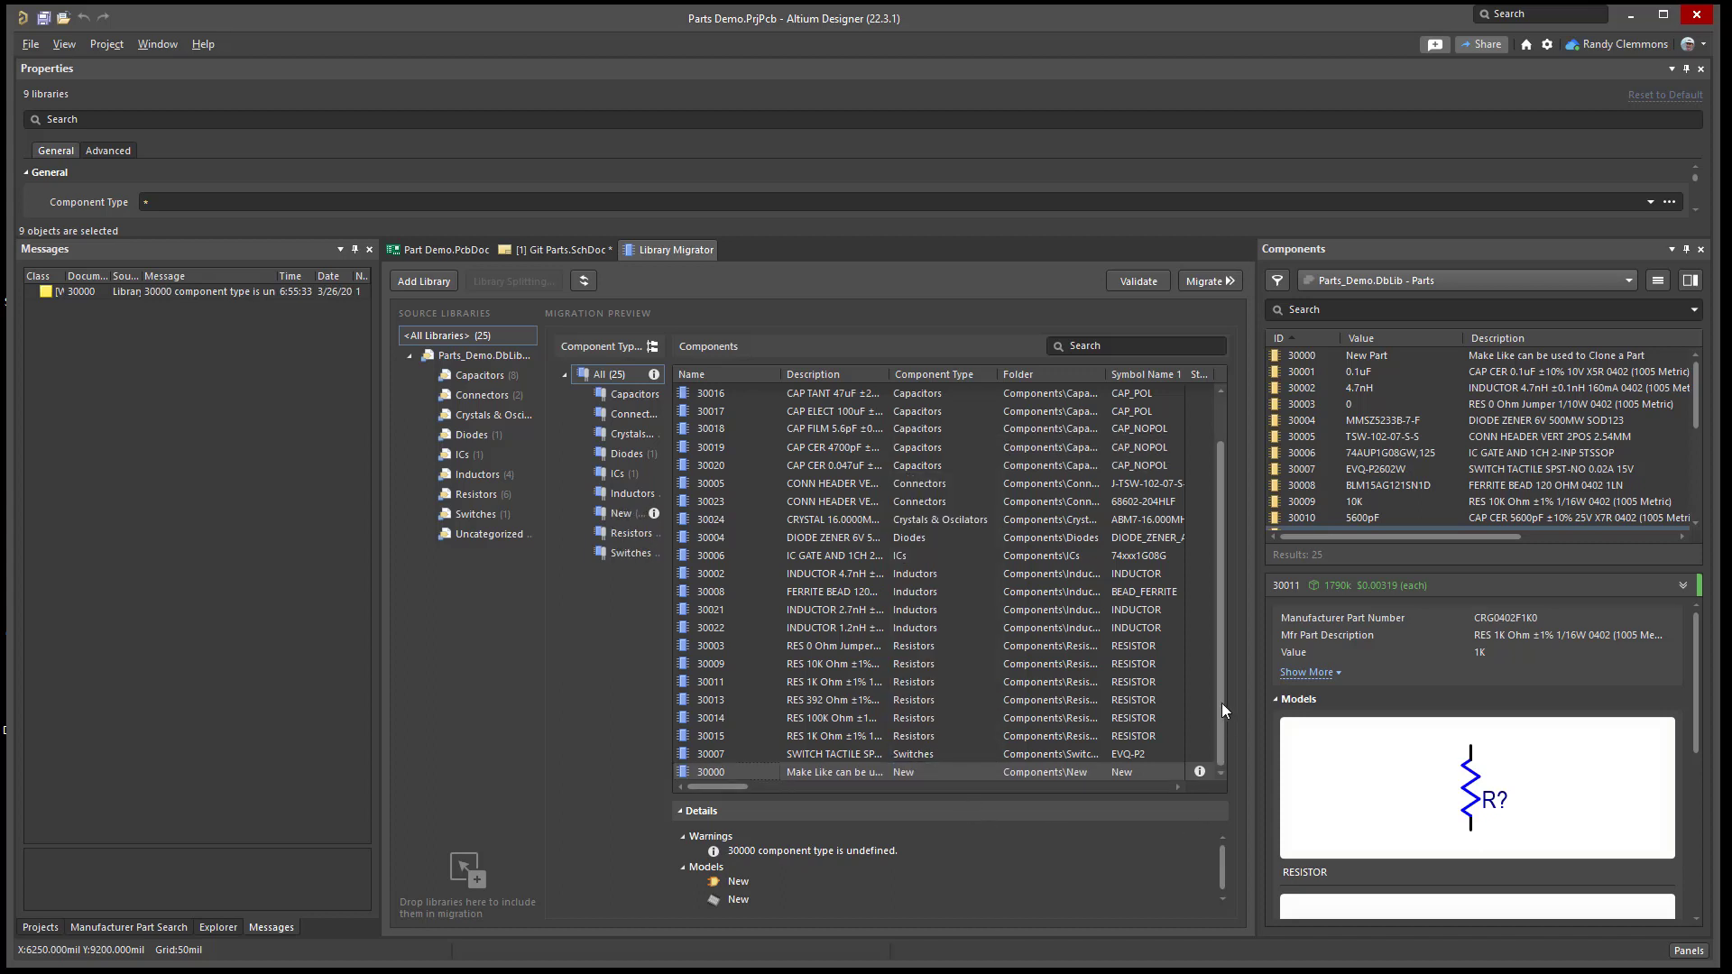
- Revalidate the migration and migrate all library components
click(1138, 282)
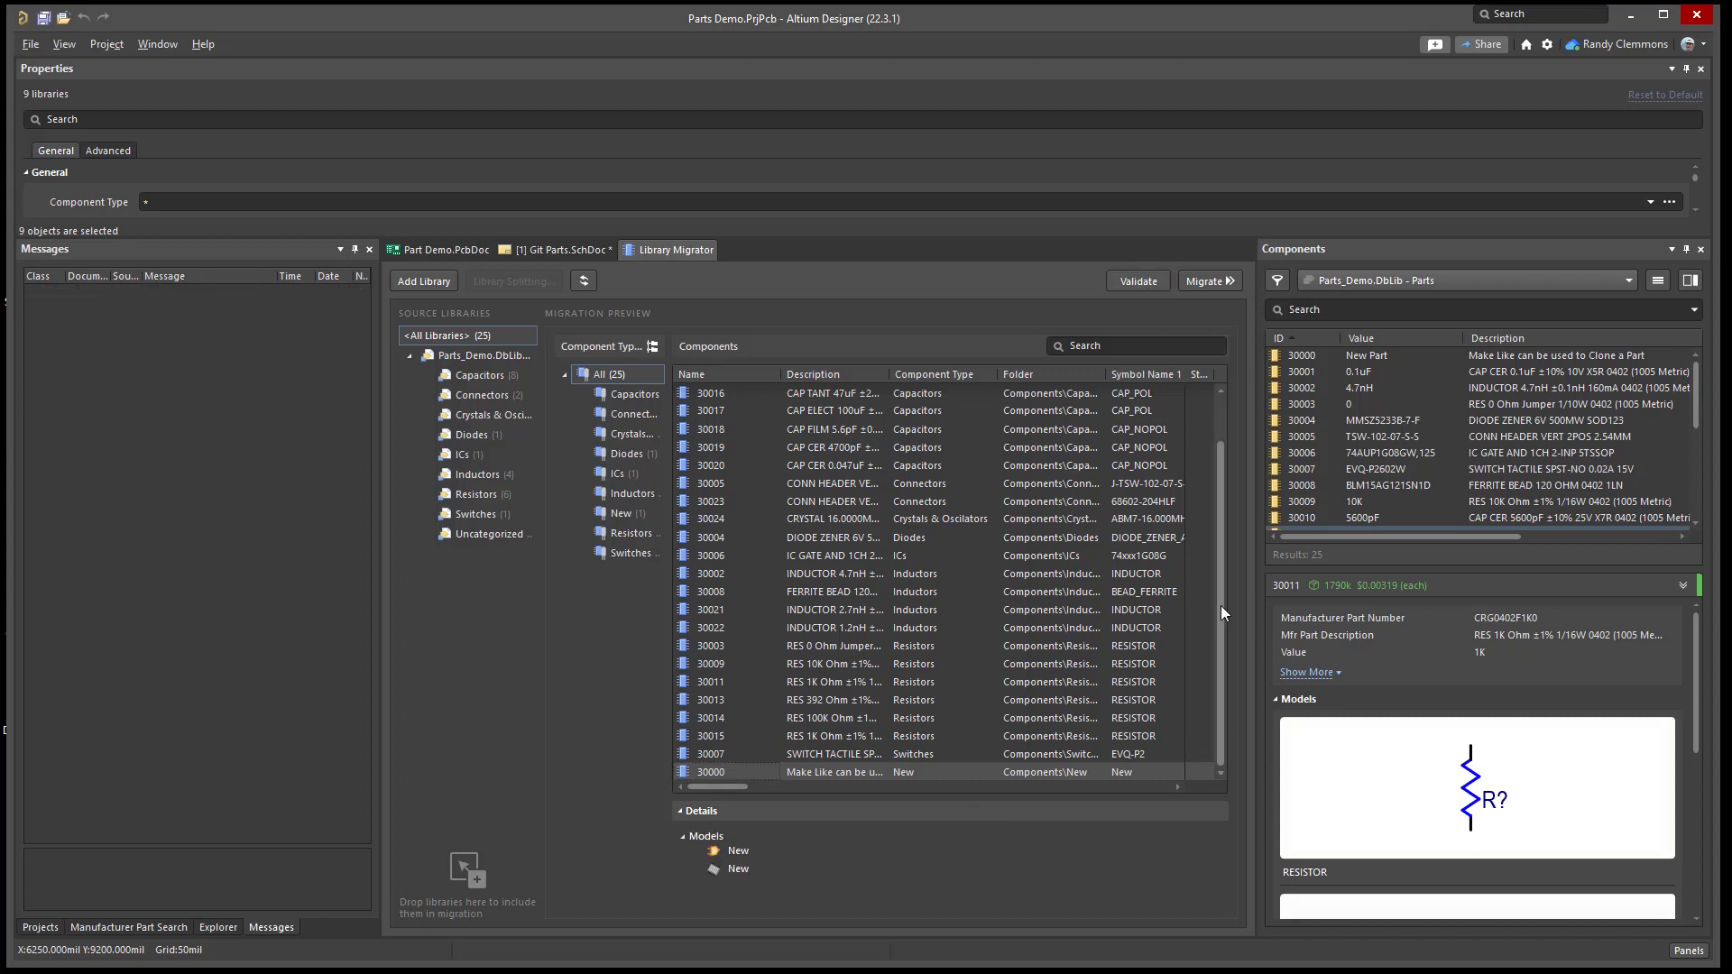
drag(1223, 470, 1204, 636)
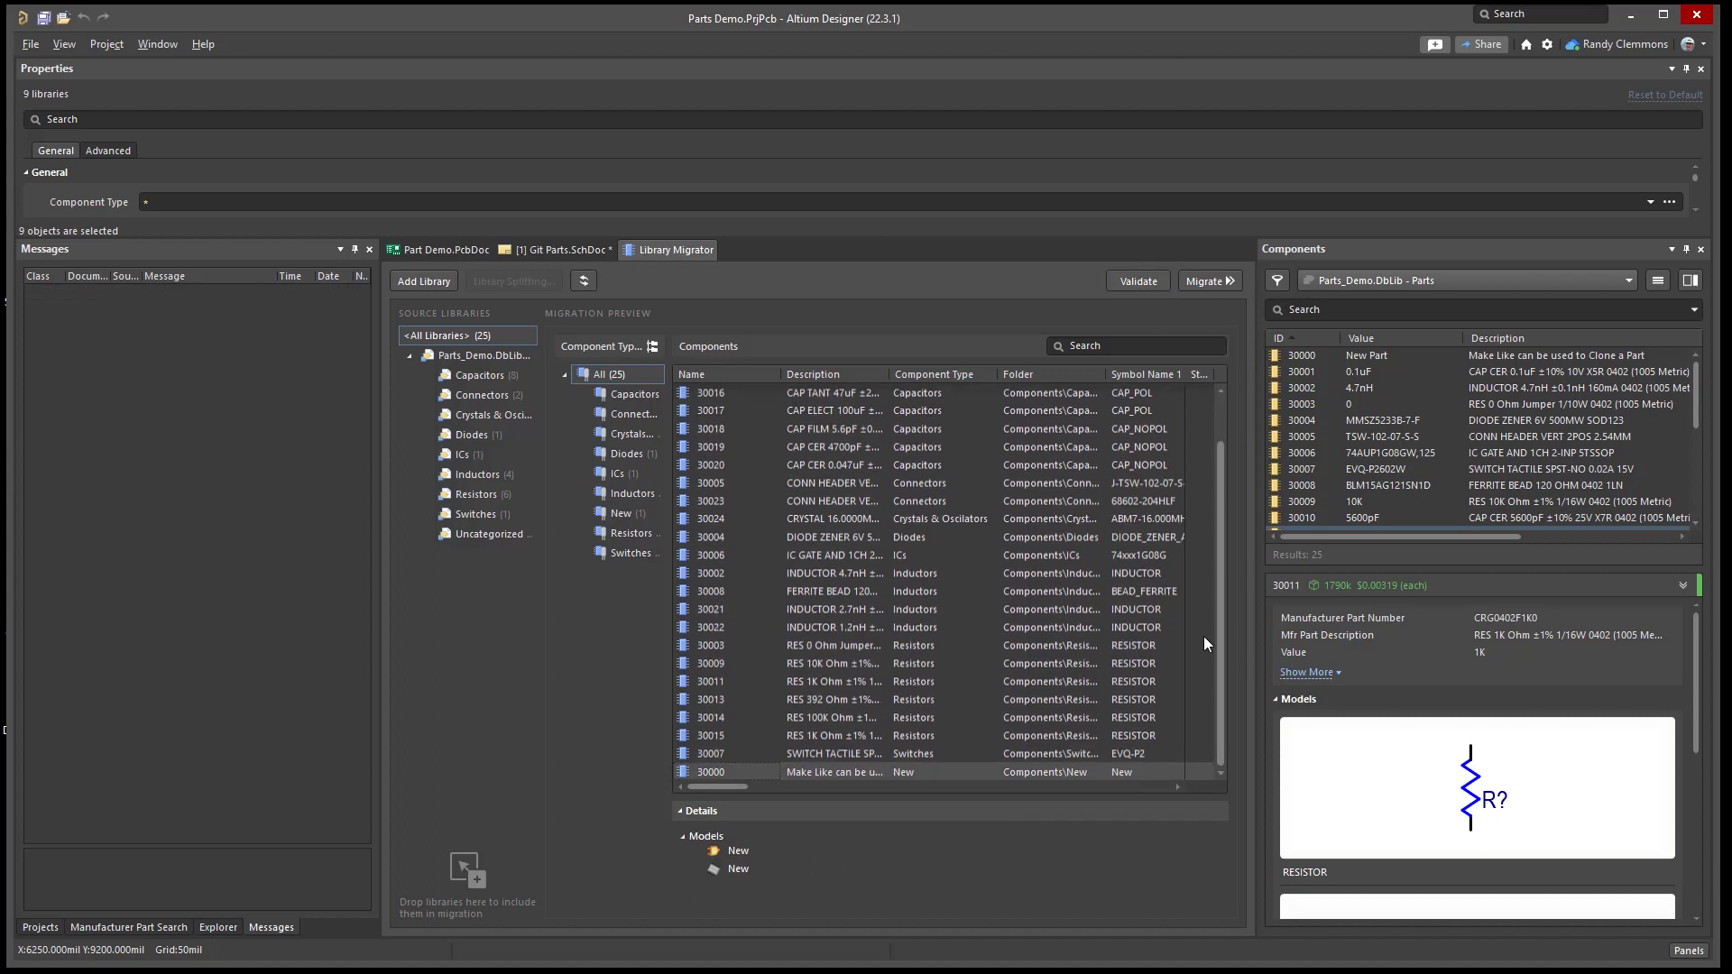
click(1203, 281)
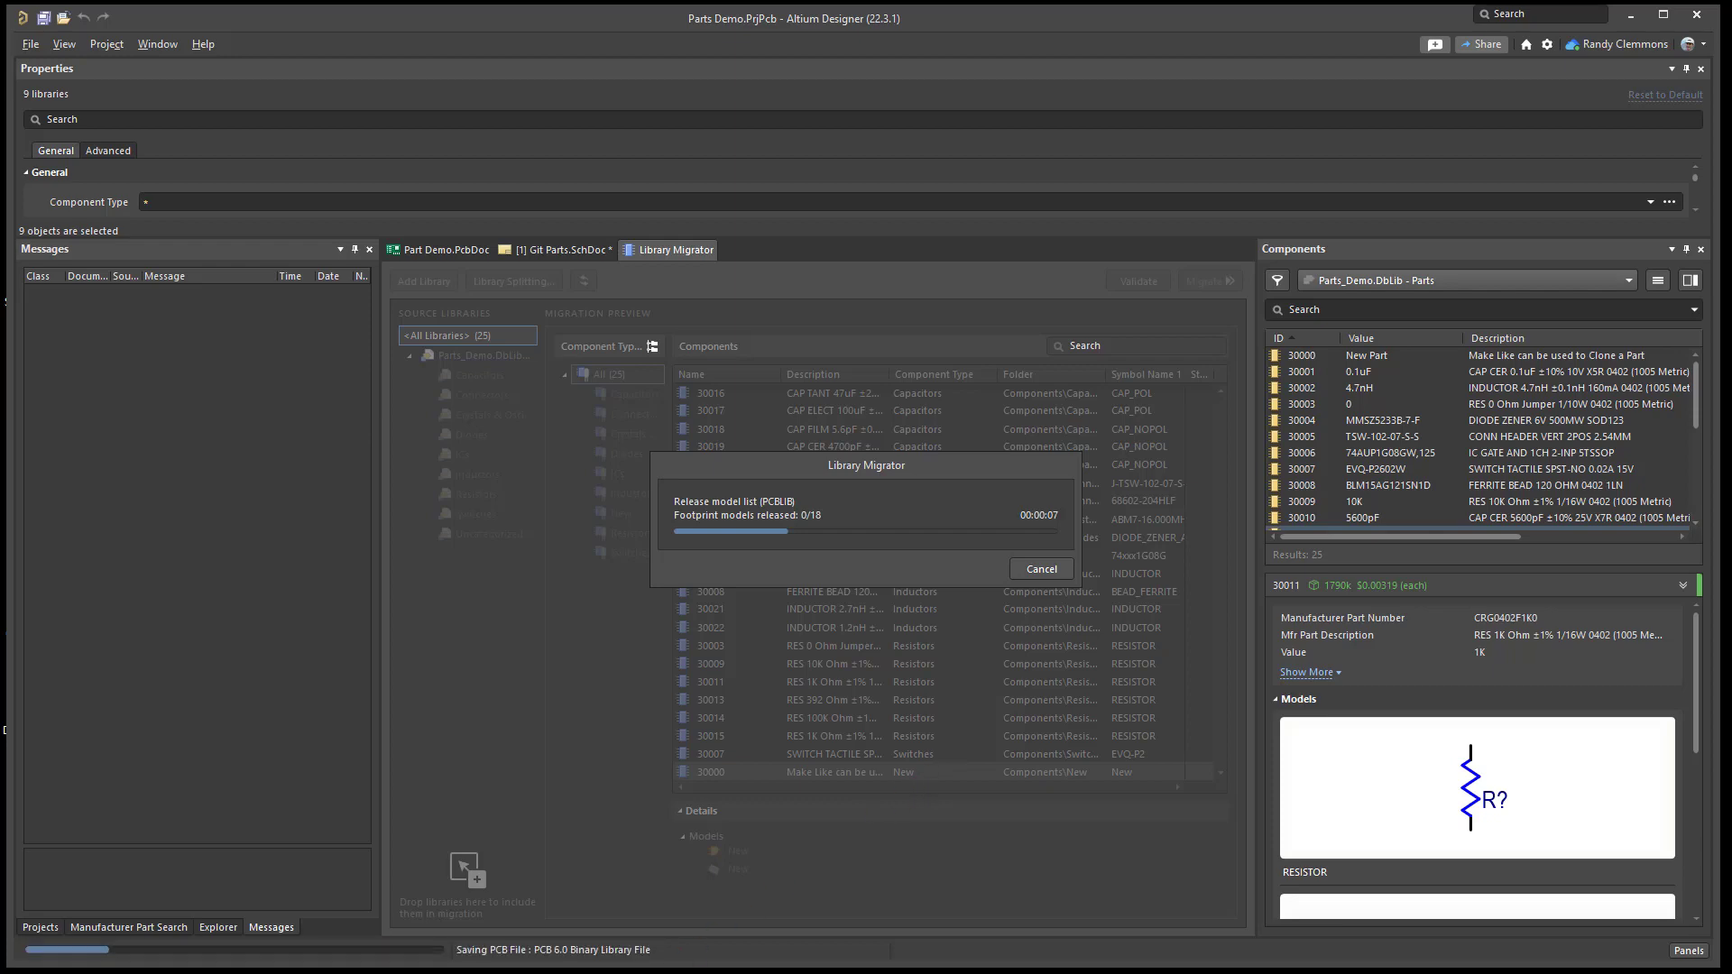
mouse_move(307, 973)
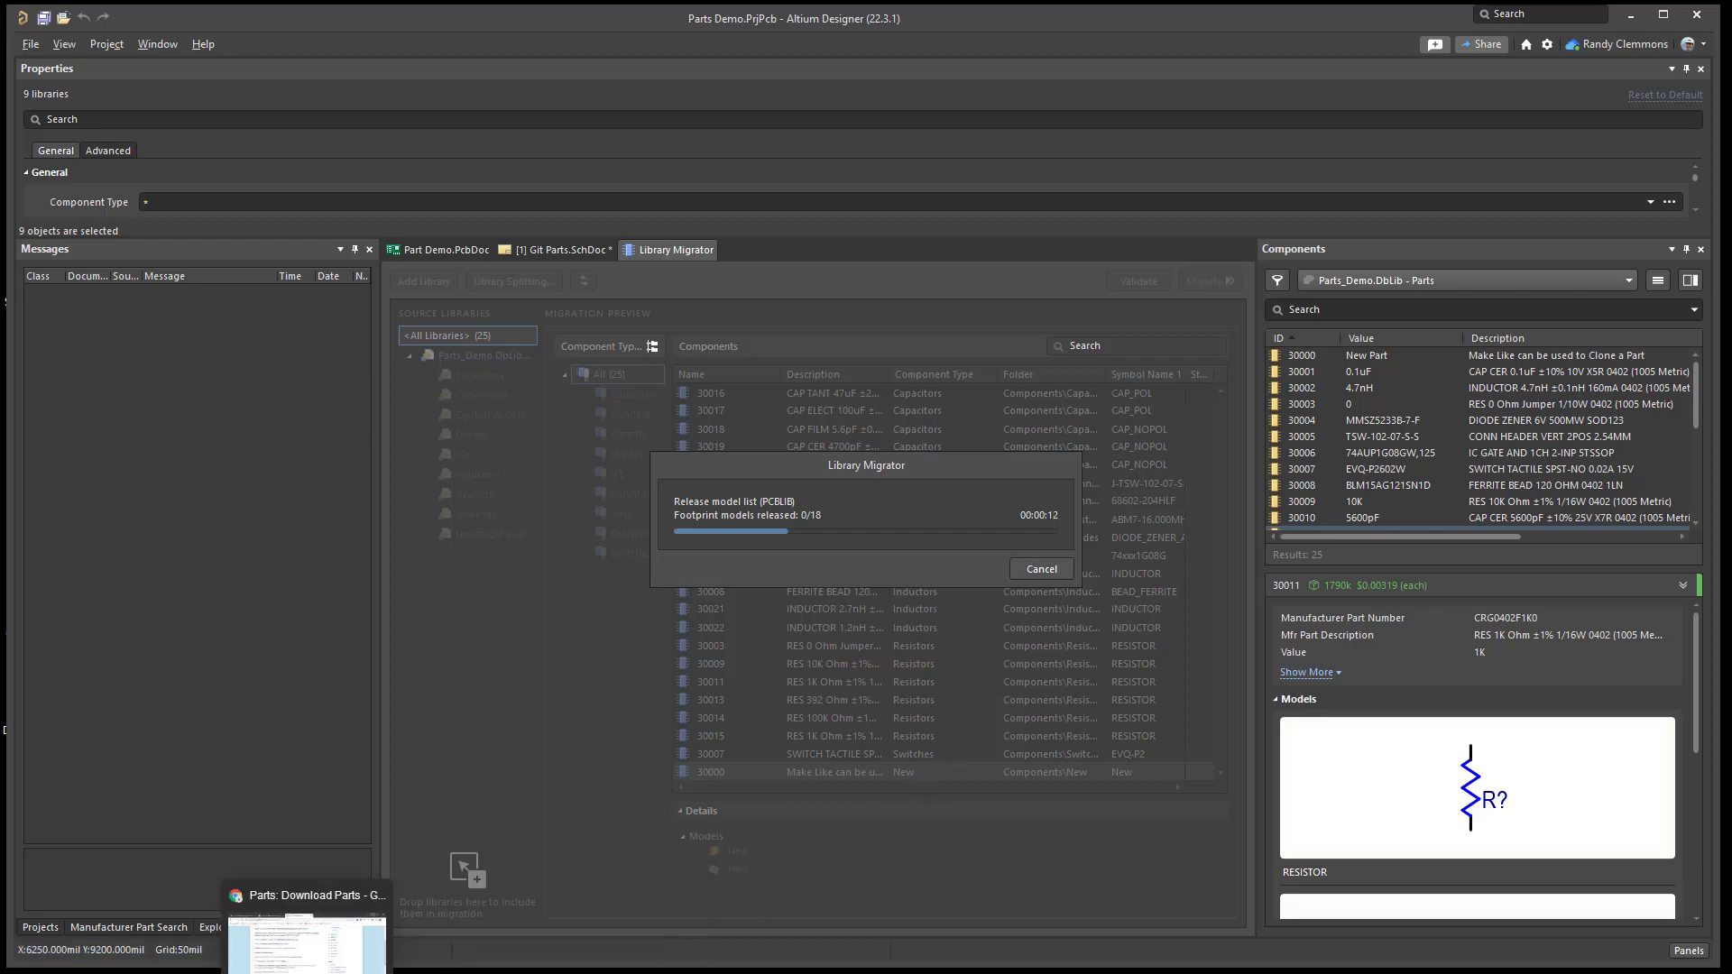
click(311, 943)
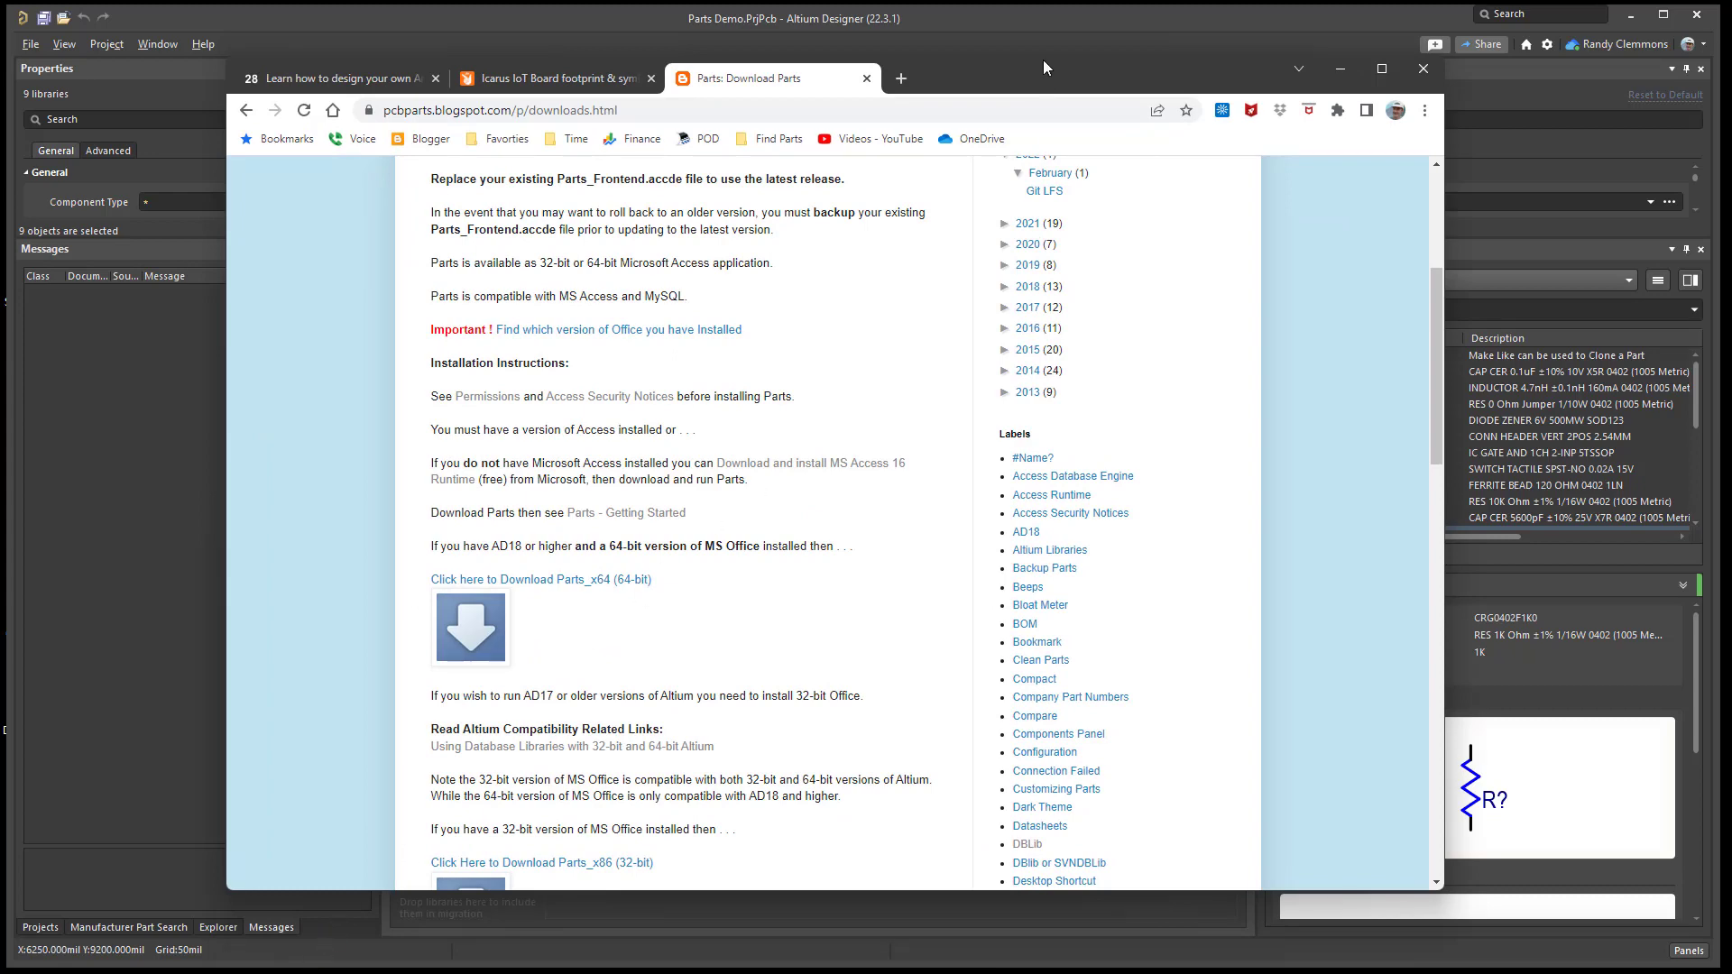
click(1340, 69)
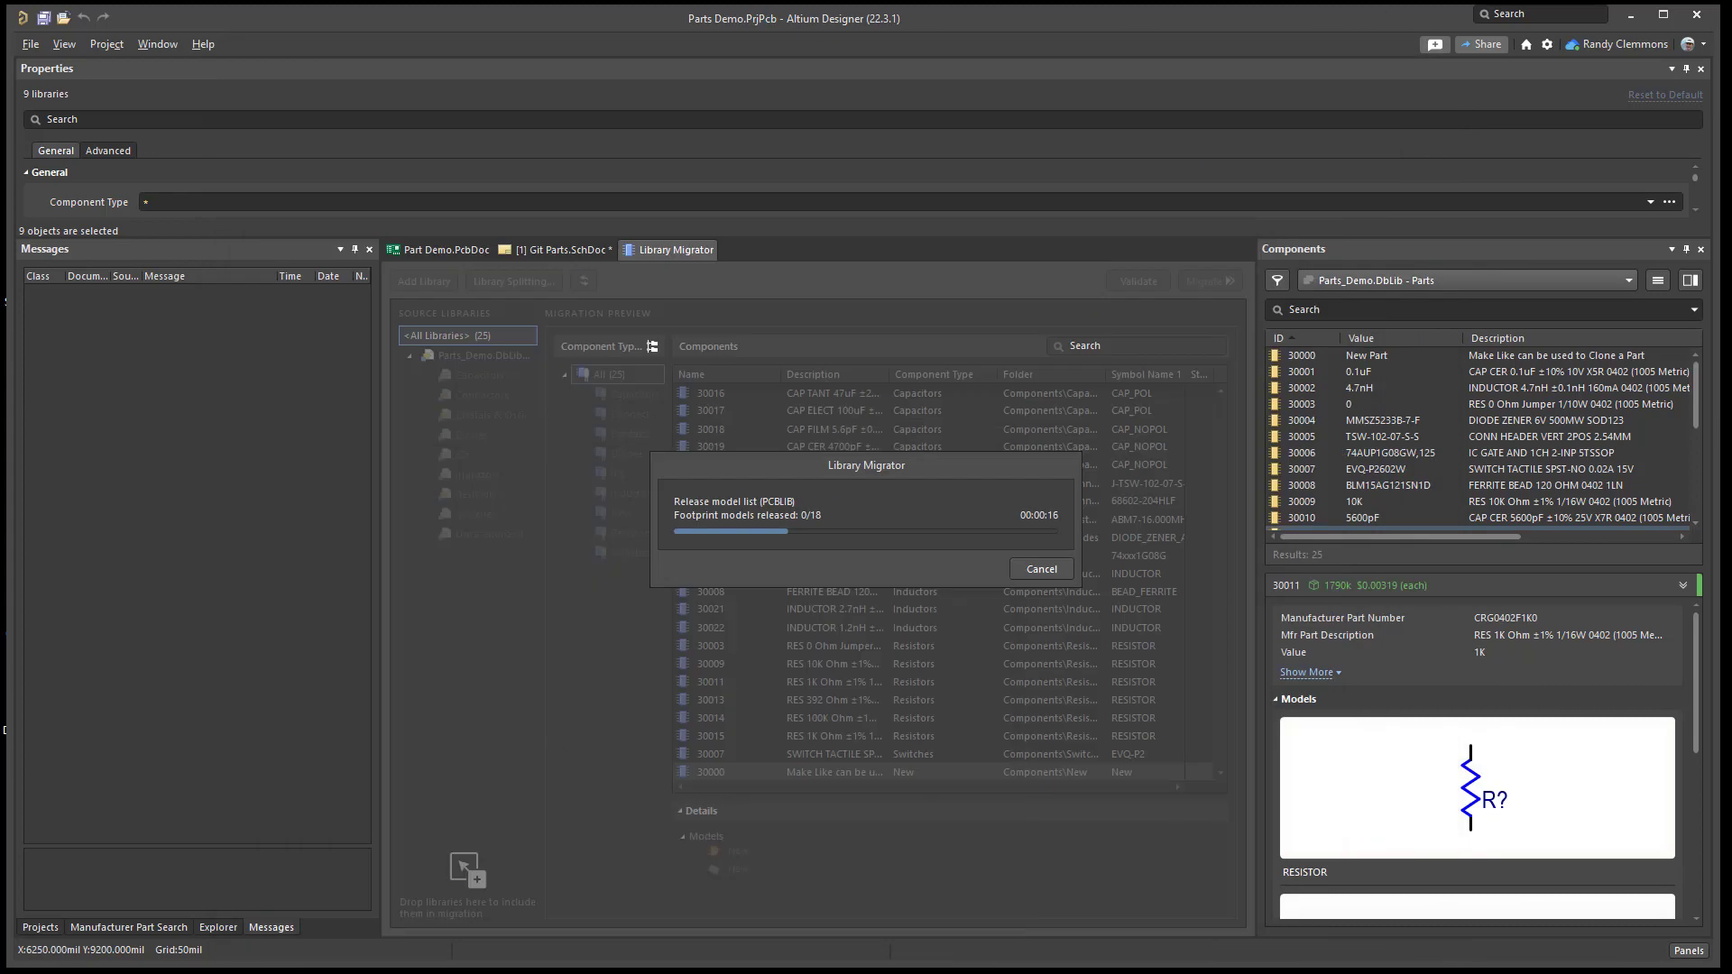
- Switch to the Parts database in Access, recall the saved filter, reset Package_Case and Value to wildcards, and filter Part_Type by Resistor
mouse_move(346, 973)
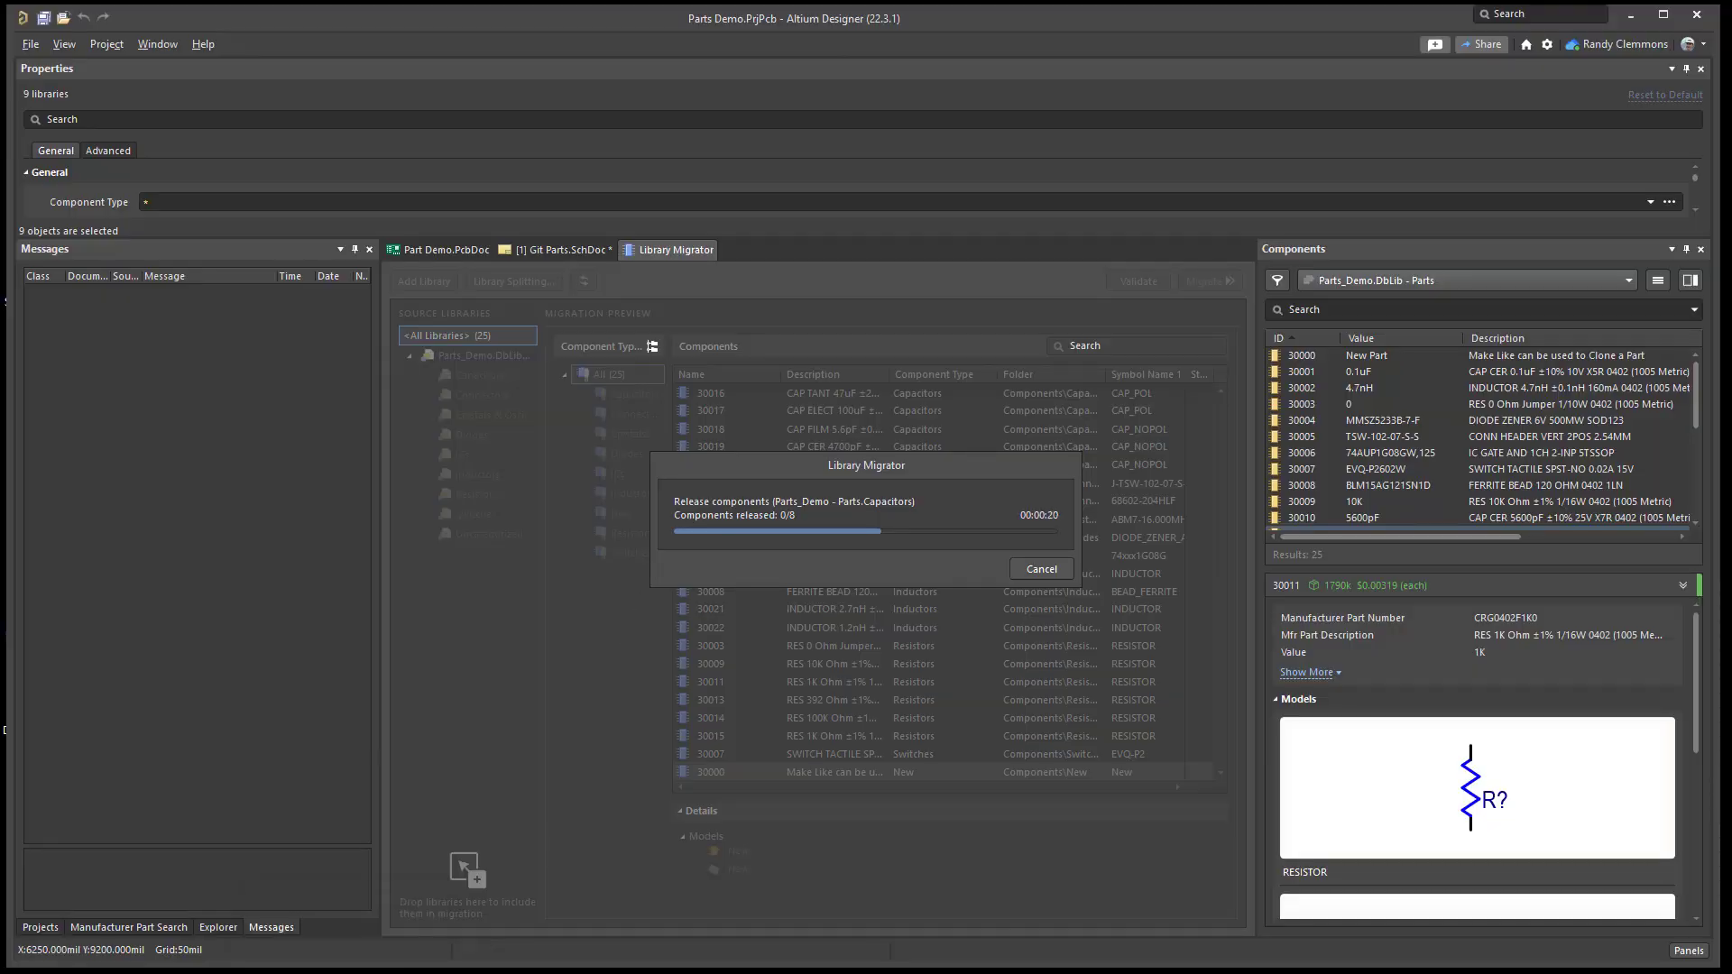
key(alt+Tab)
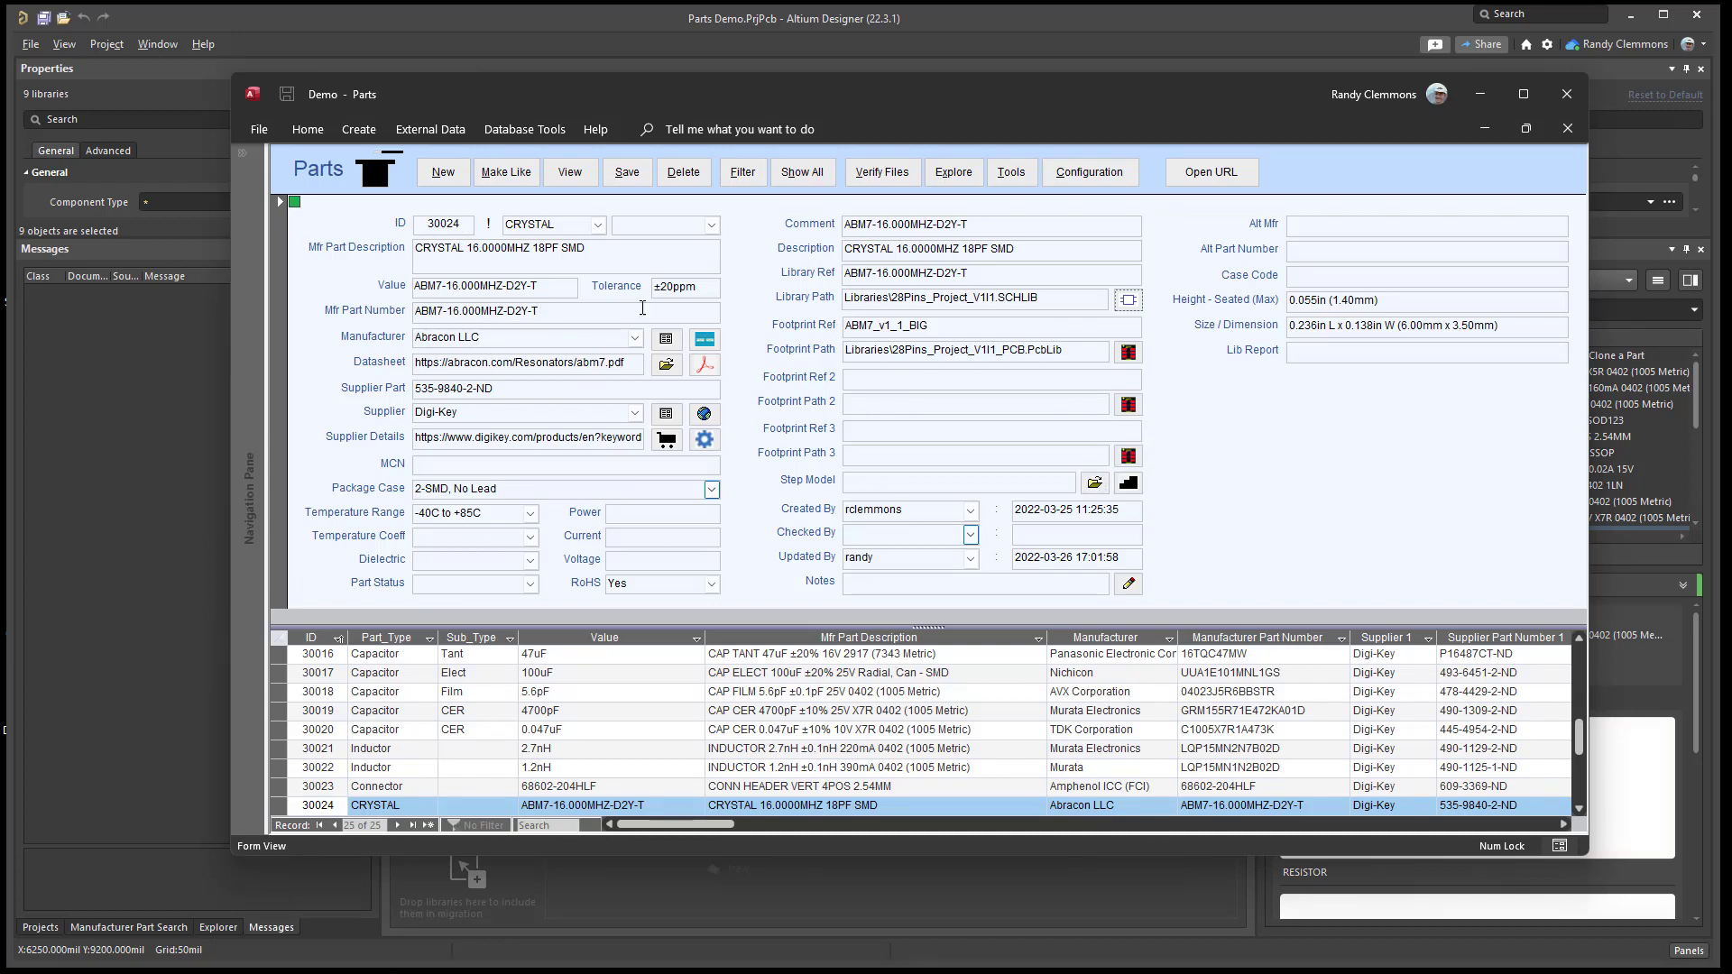
click(754, 182)
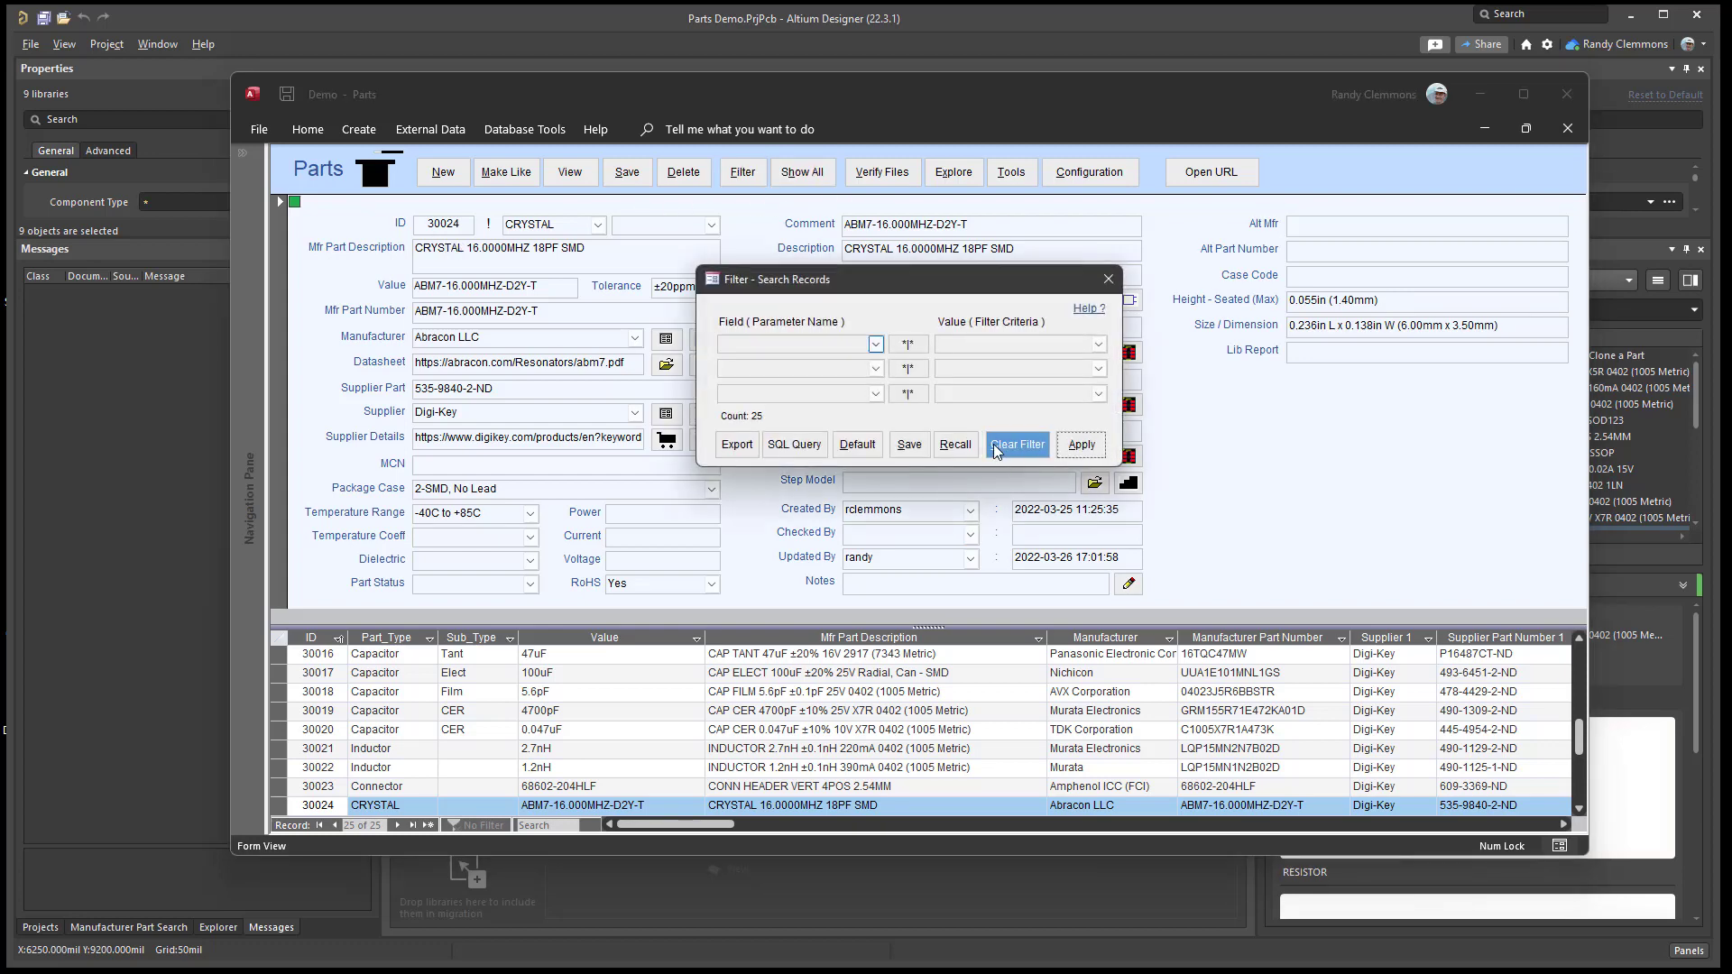
click(954, 445)
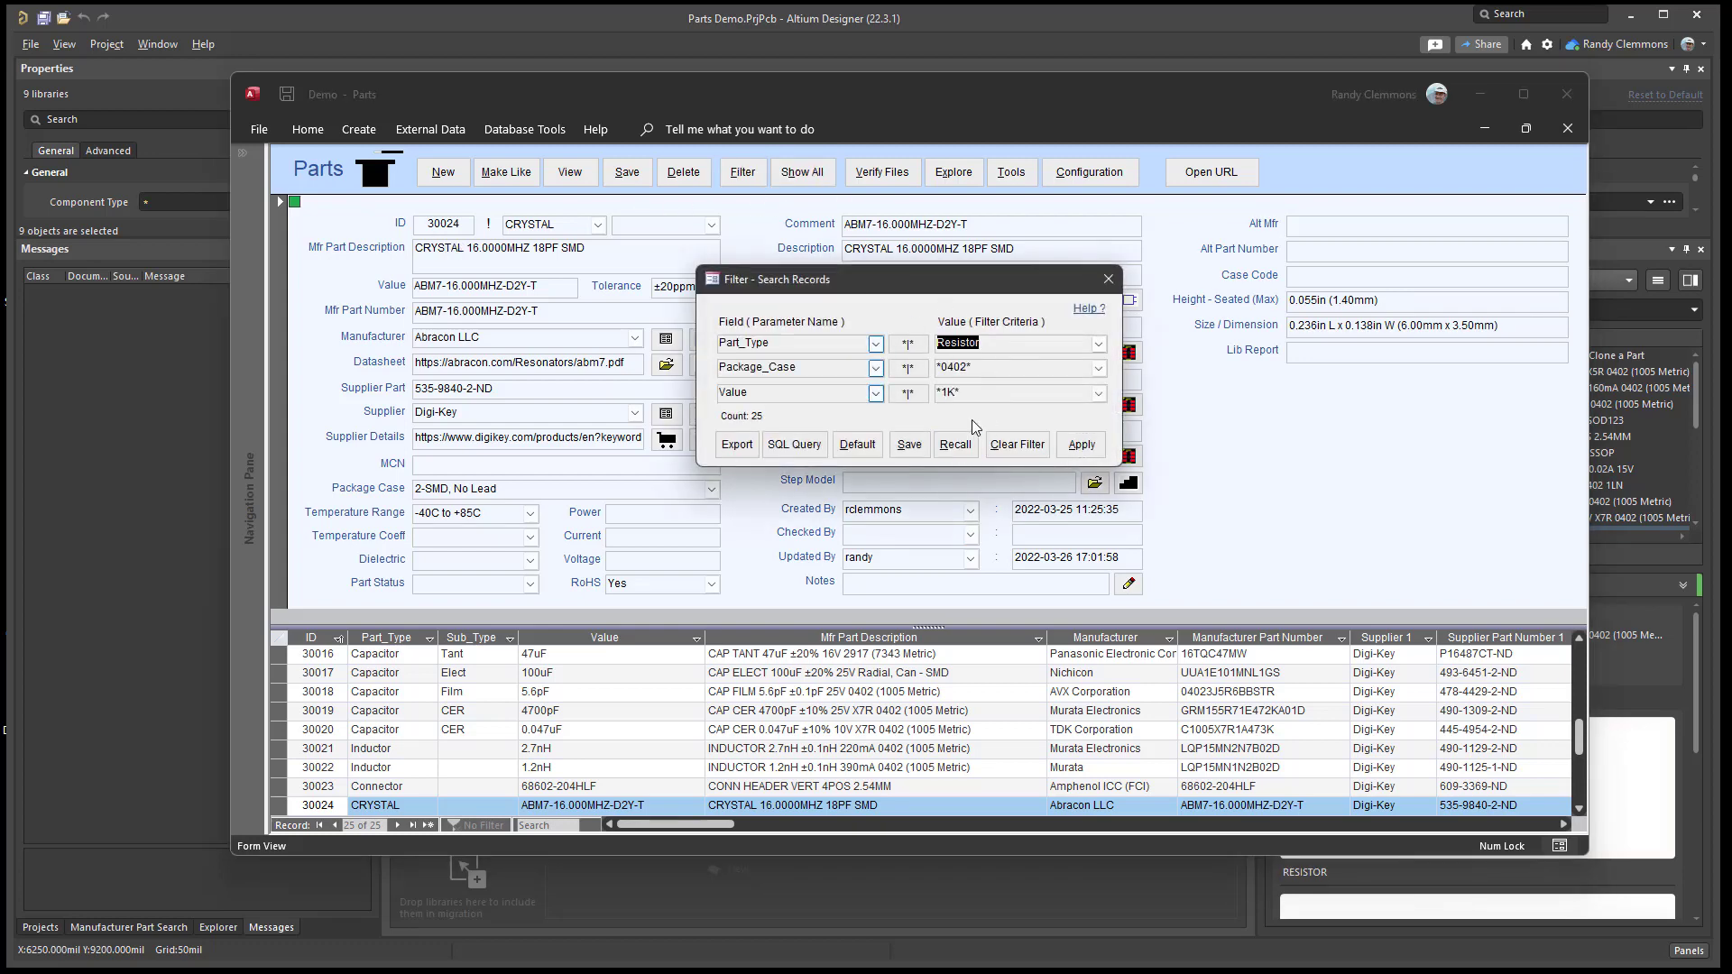
click(909, 393)
click(908, 369)
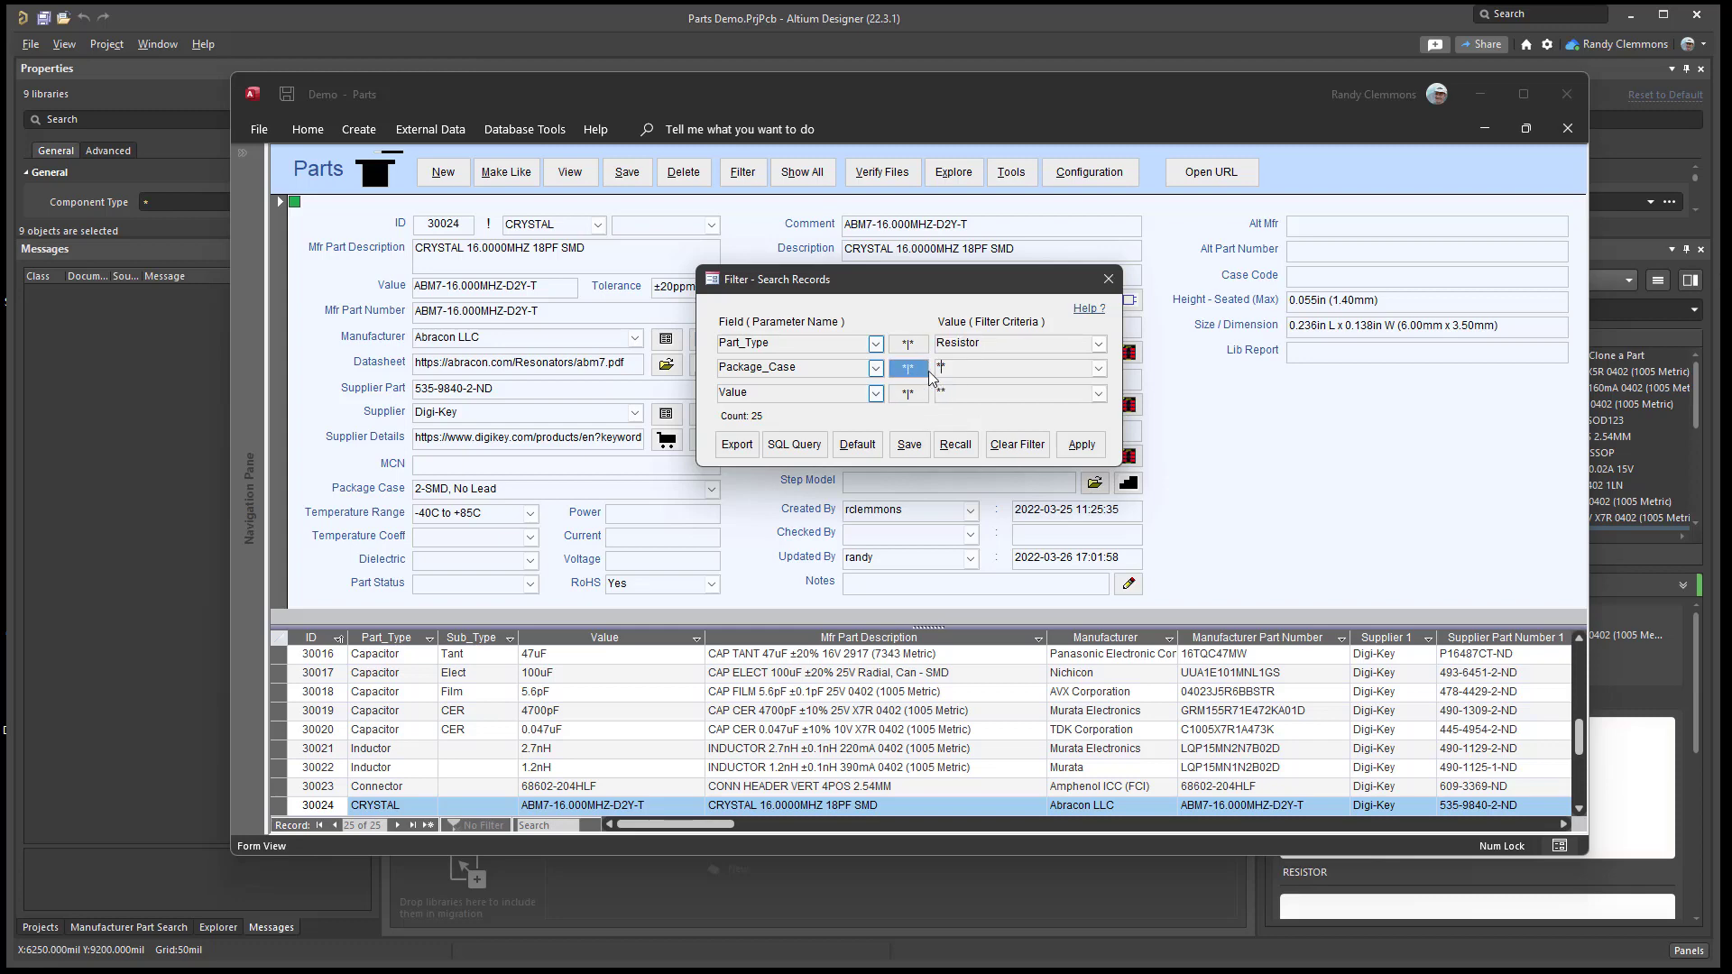
click(1087, 449)
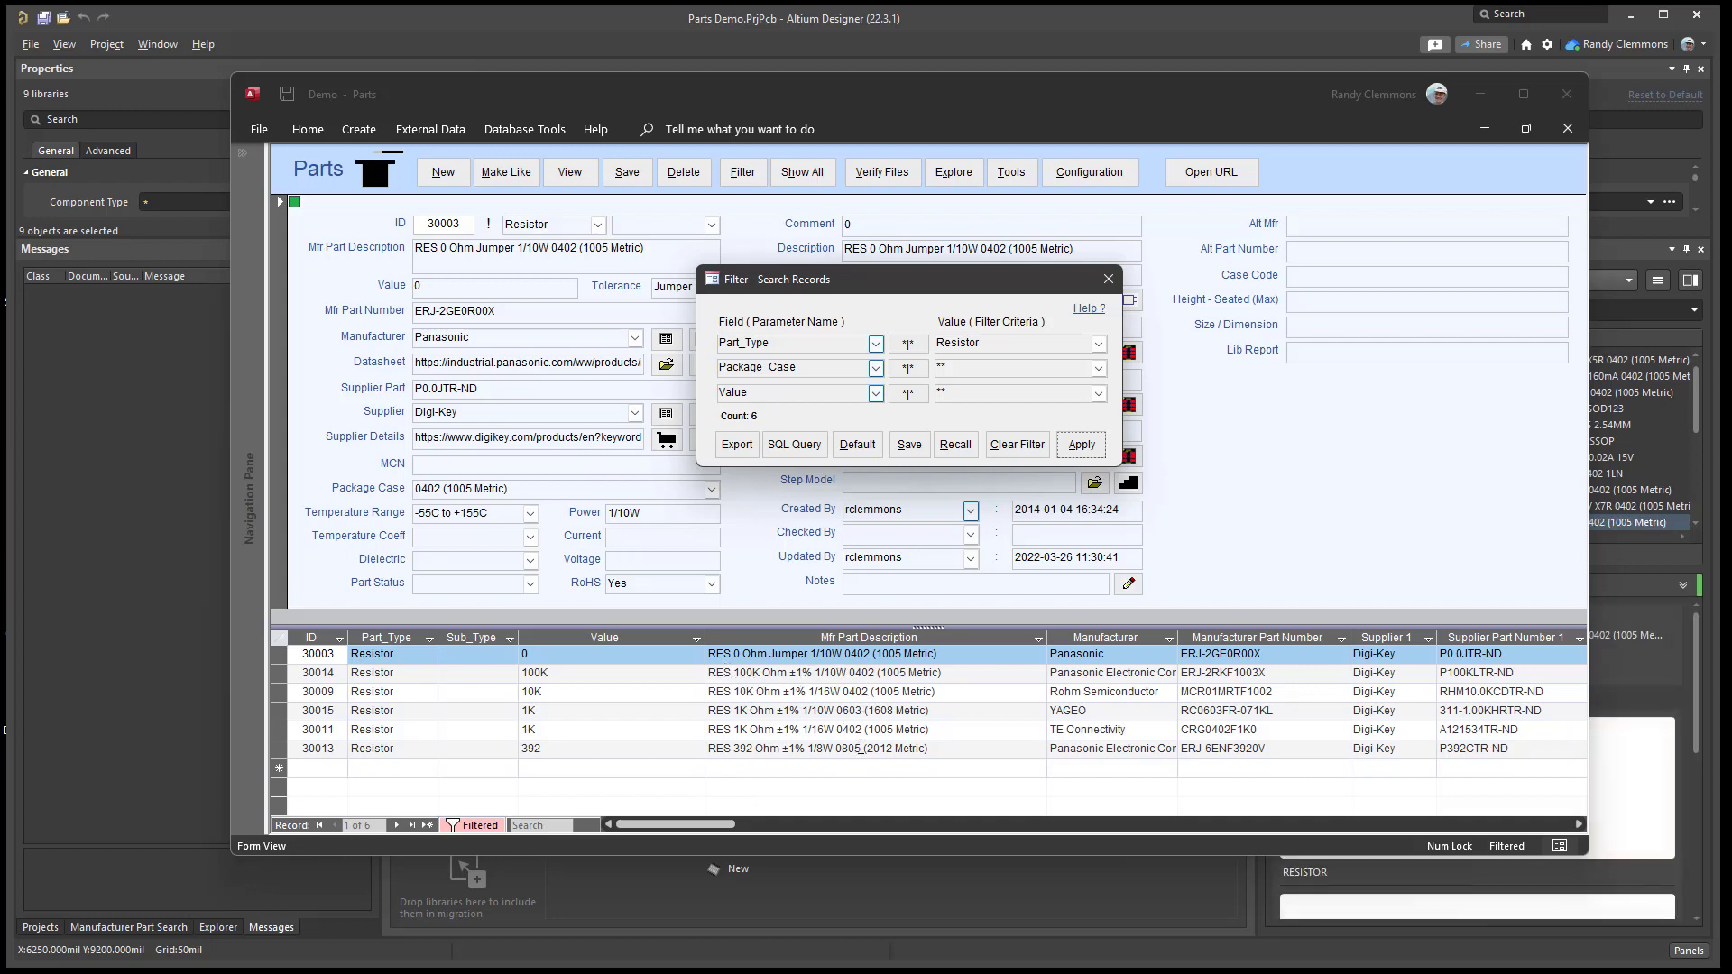
- Filter the part records by the Part_Type Capacitor
click(1098, 344)
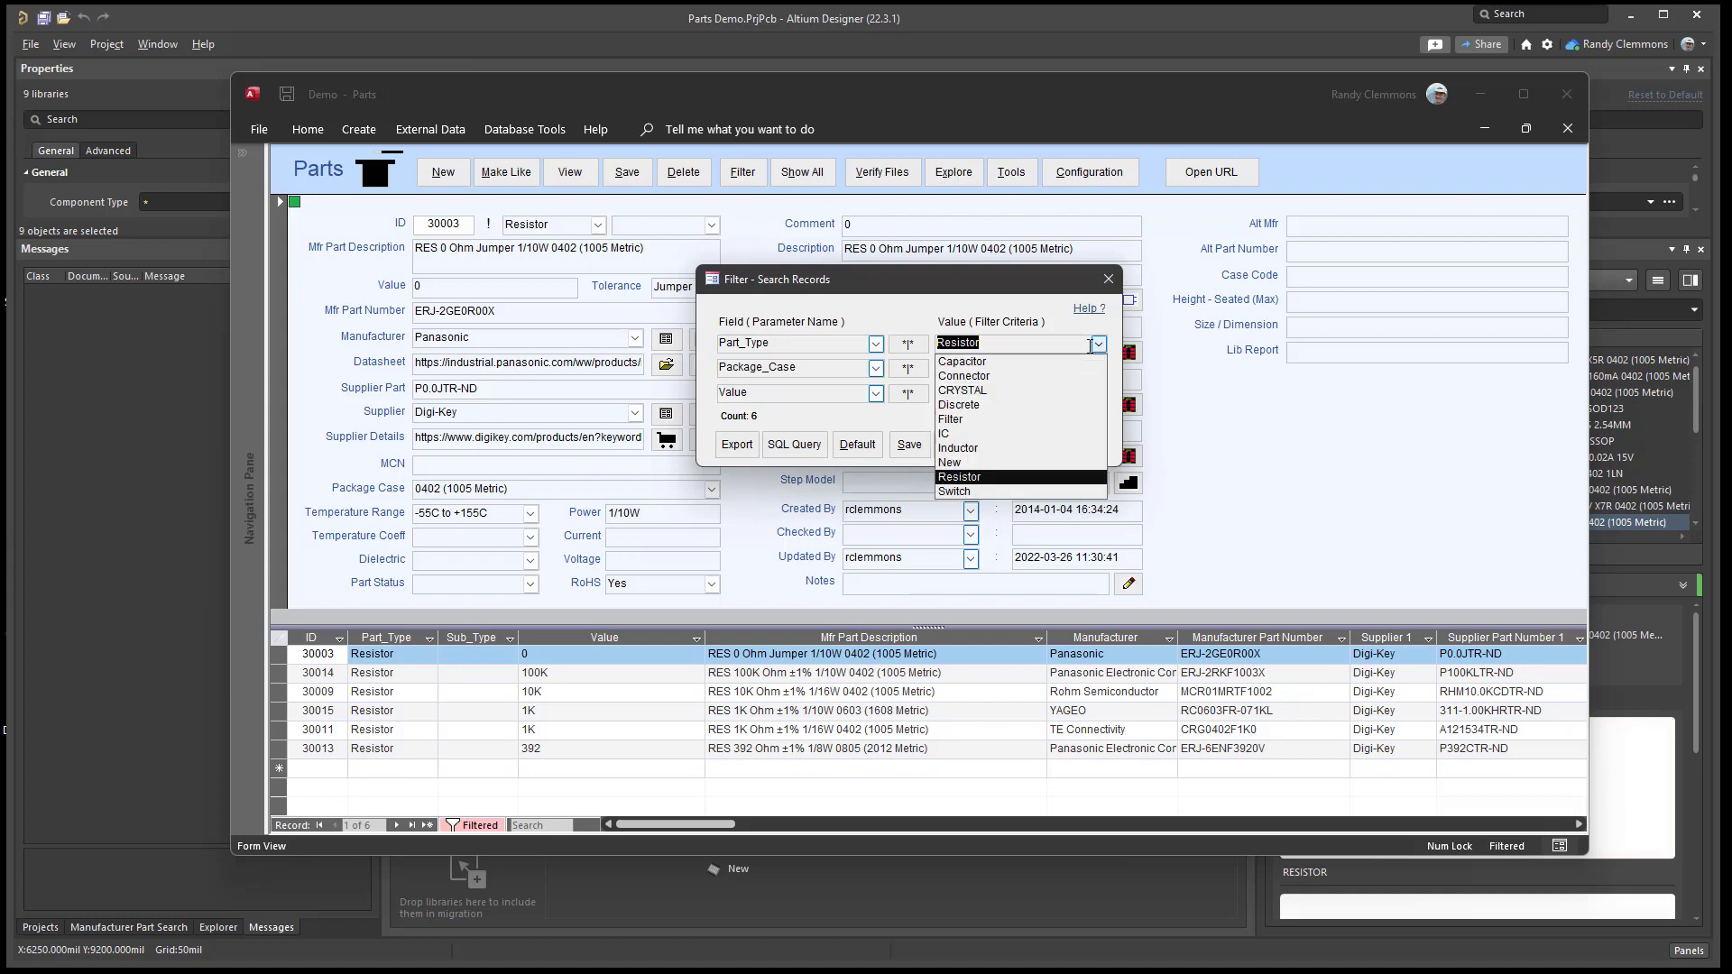
click(1025, 366)
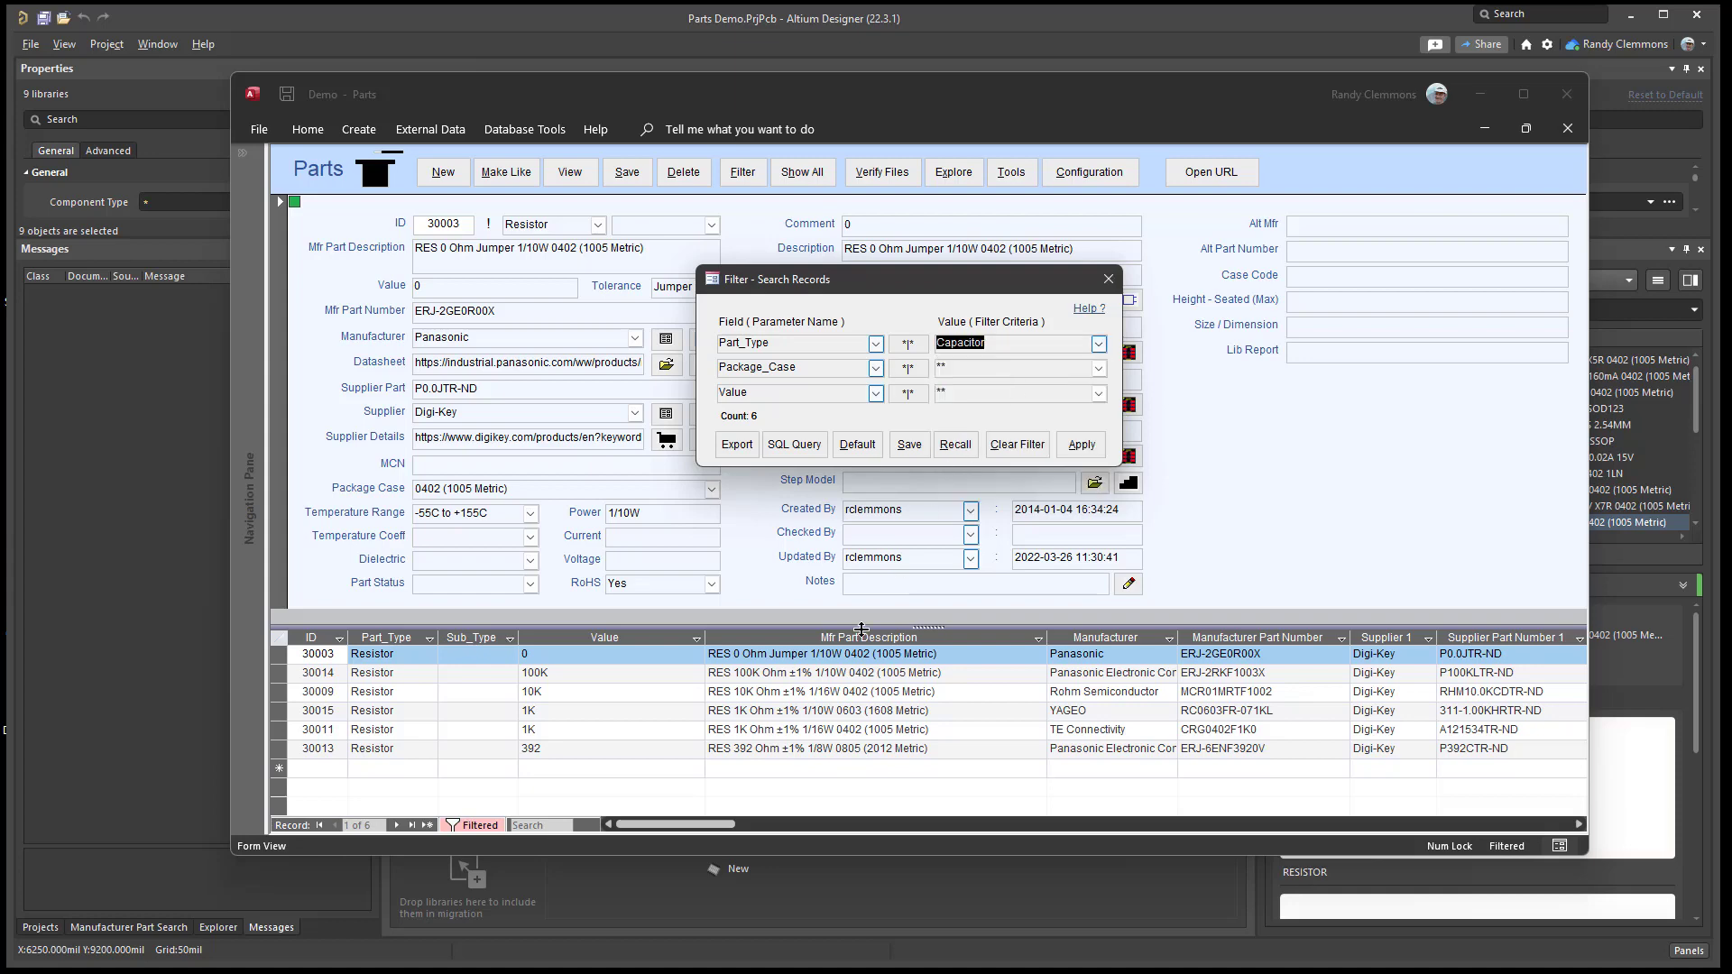
click(1082, 444)
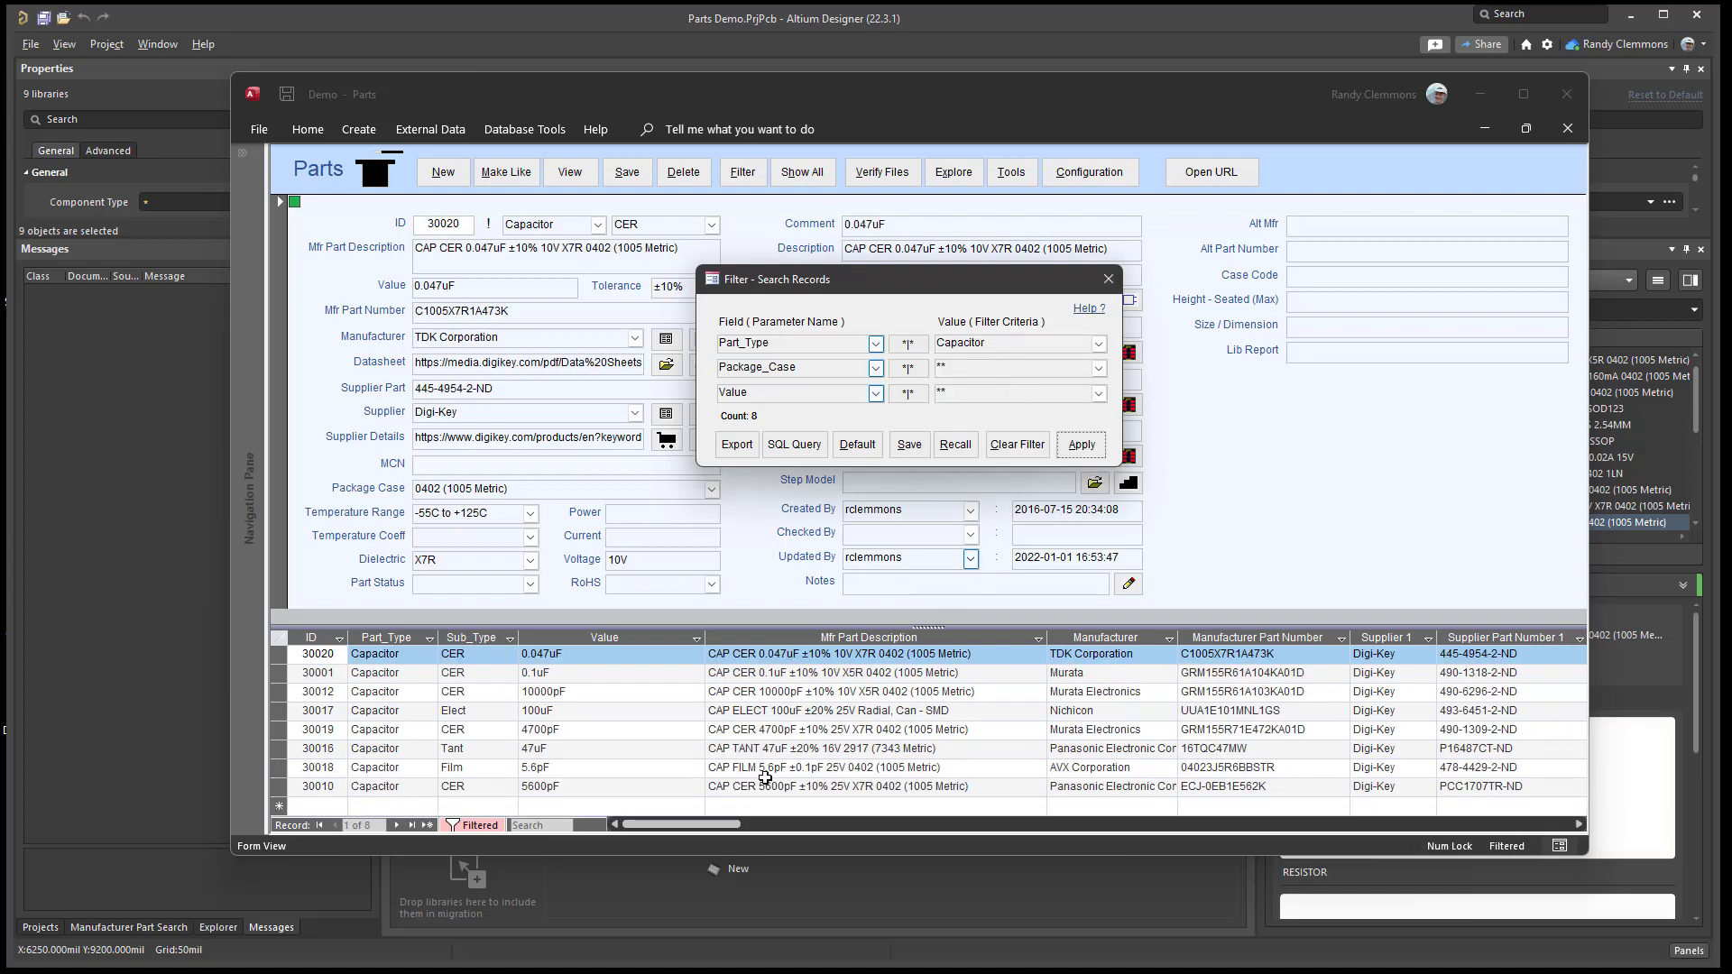
- Sort the capacitor records in ascending order by Mfr Part Description and select the 5600pF ceramic capacitor
click(769, 639)
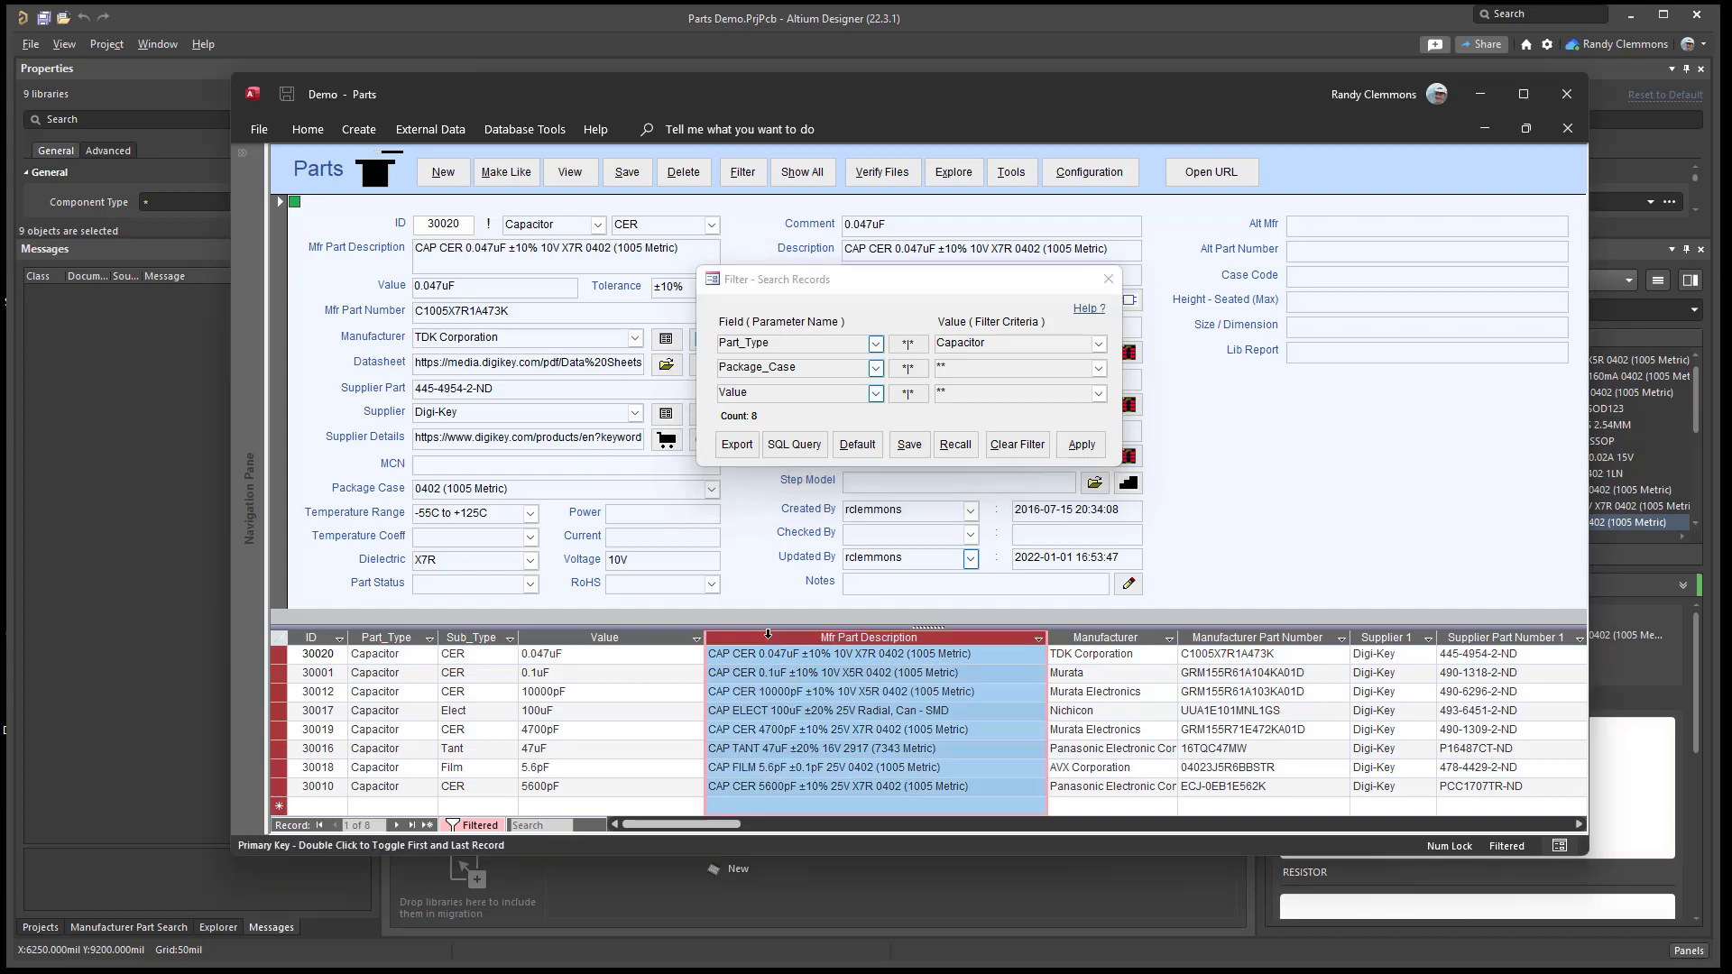
right_click(770, 637)
click(808, 659)
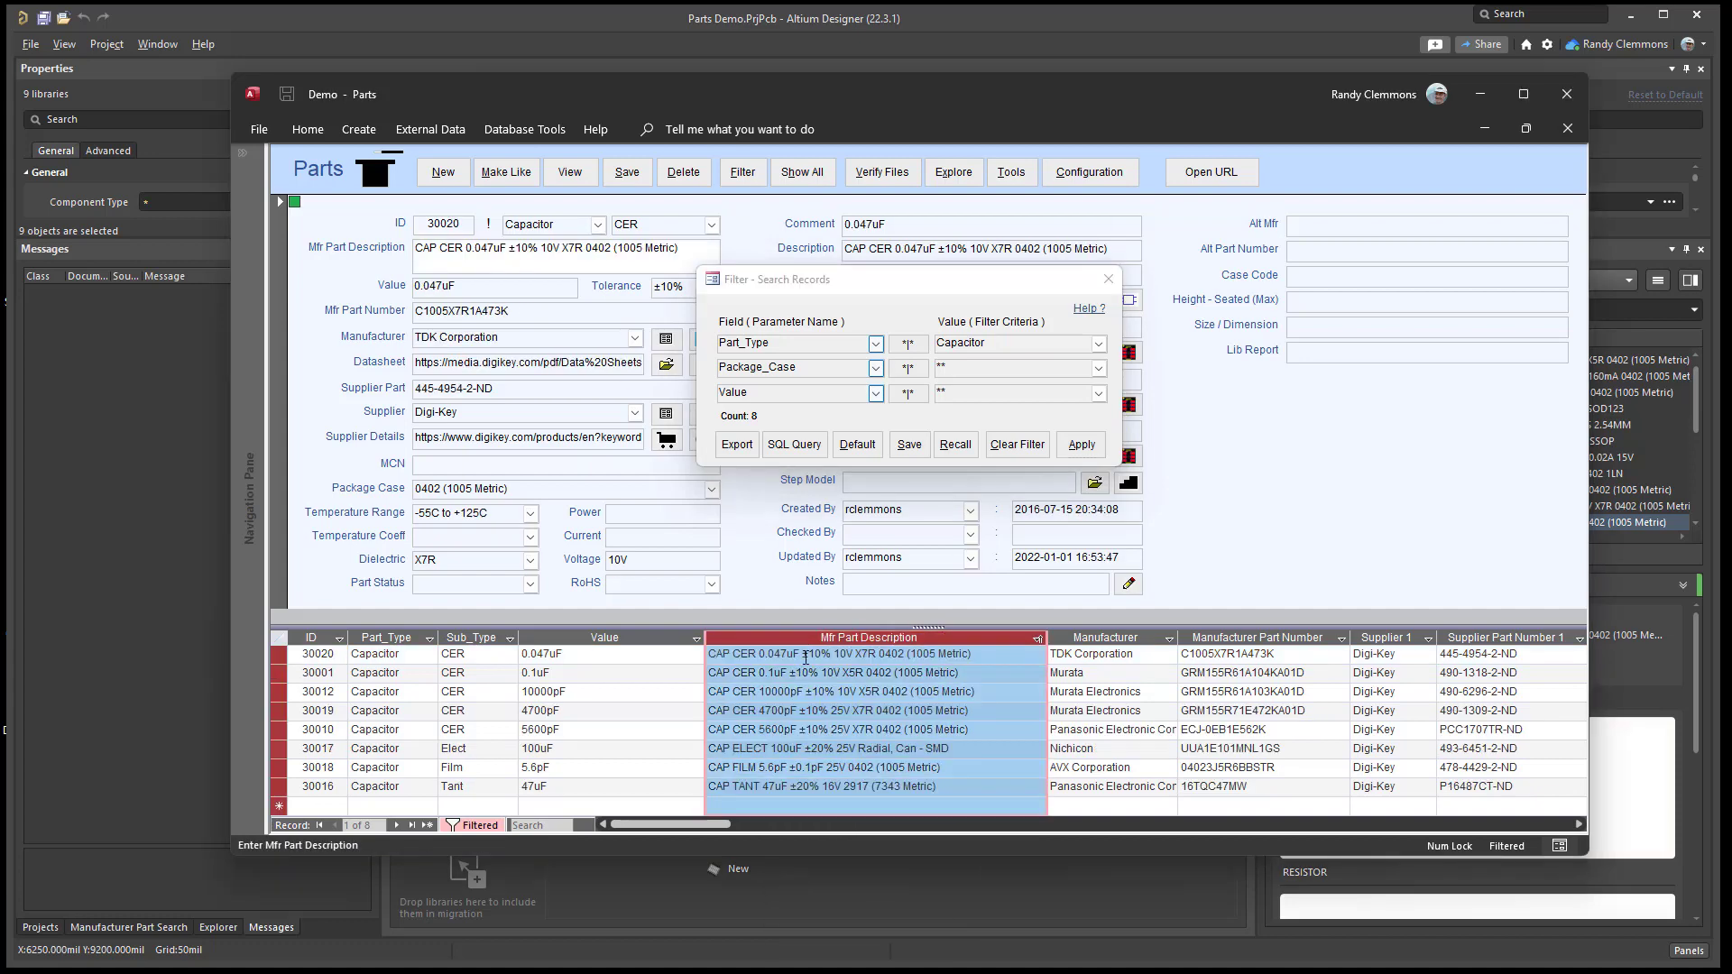
click(765, 730)
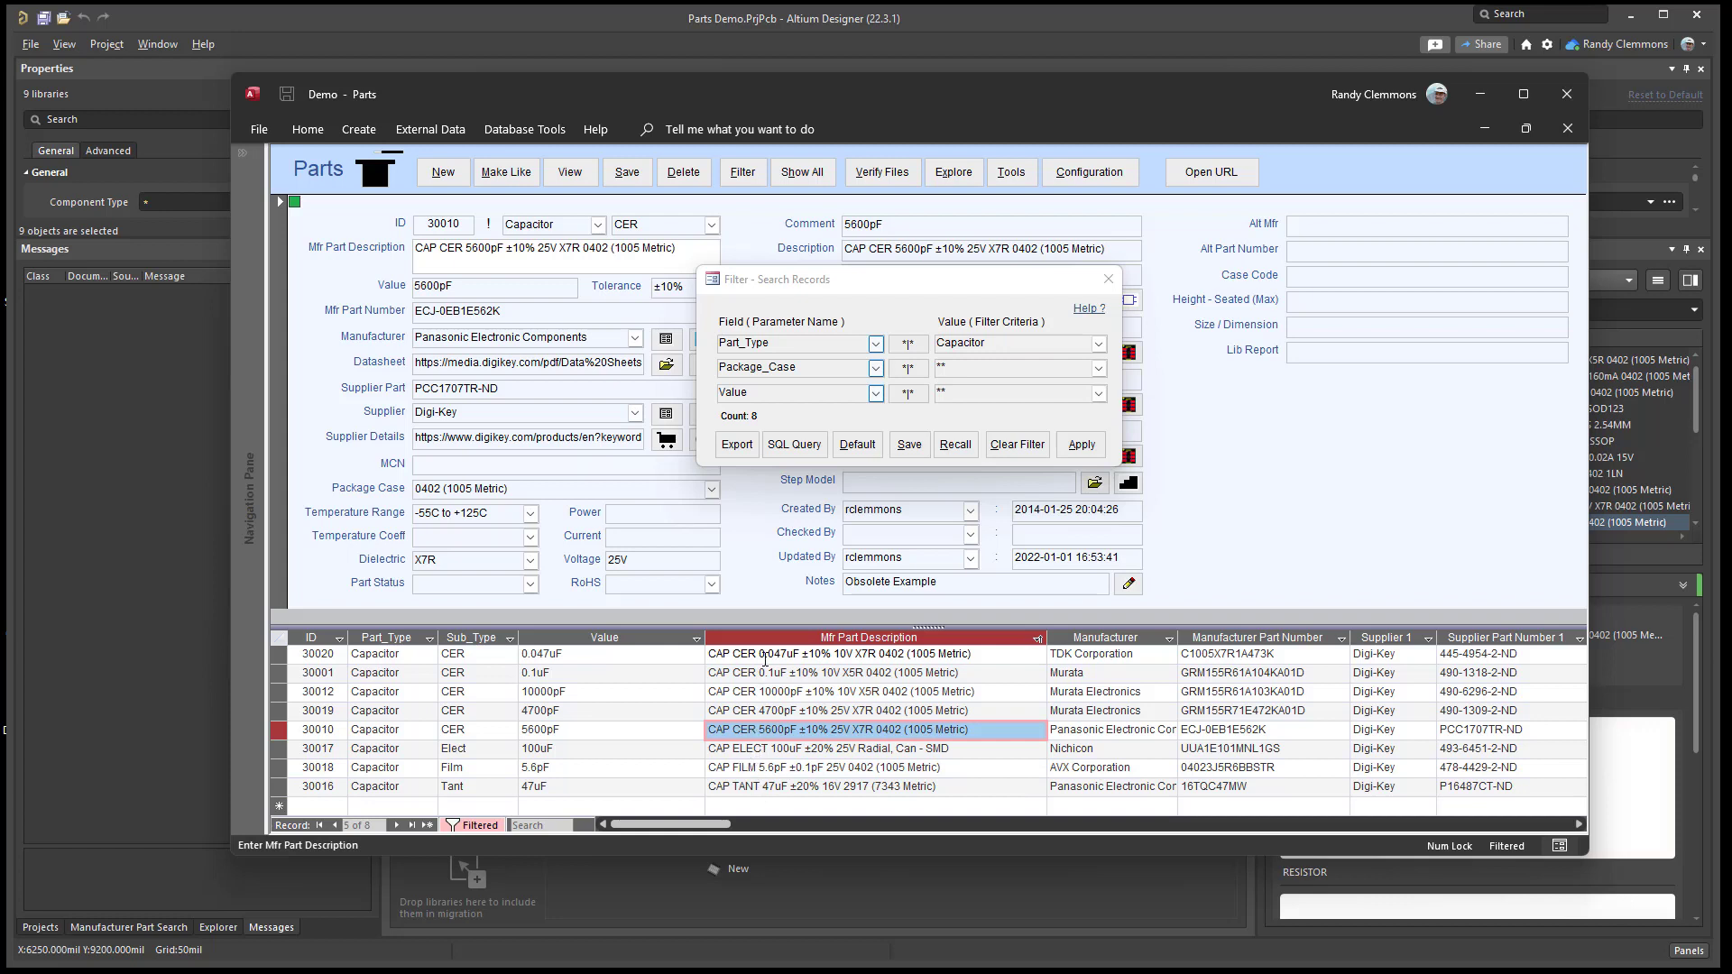
- Examine the part type choices and the sub type field of the selected 5600pF capacitor record
click(568, 226)
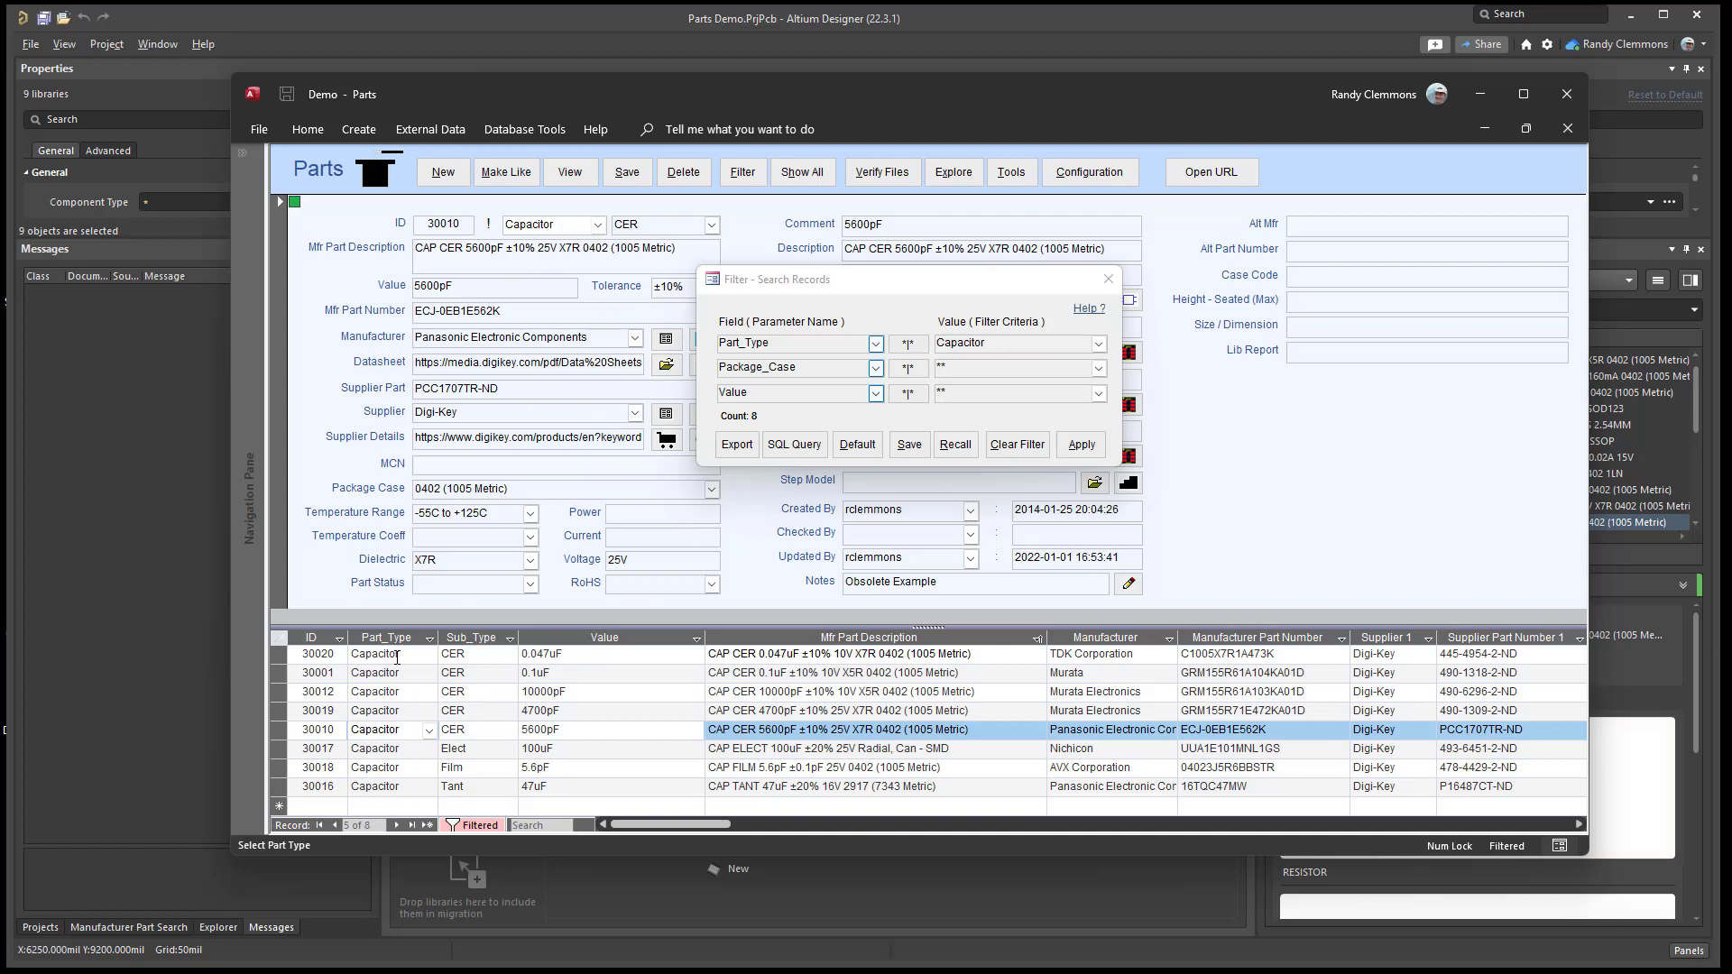
click(598, 225)
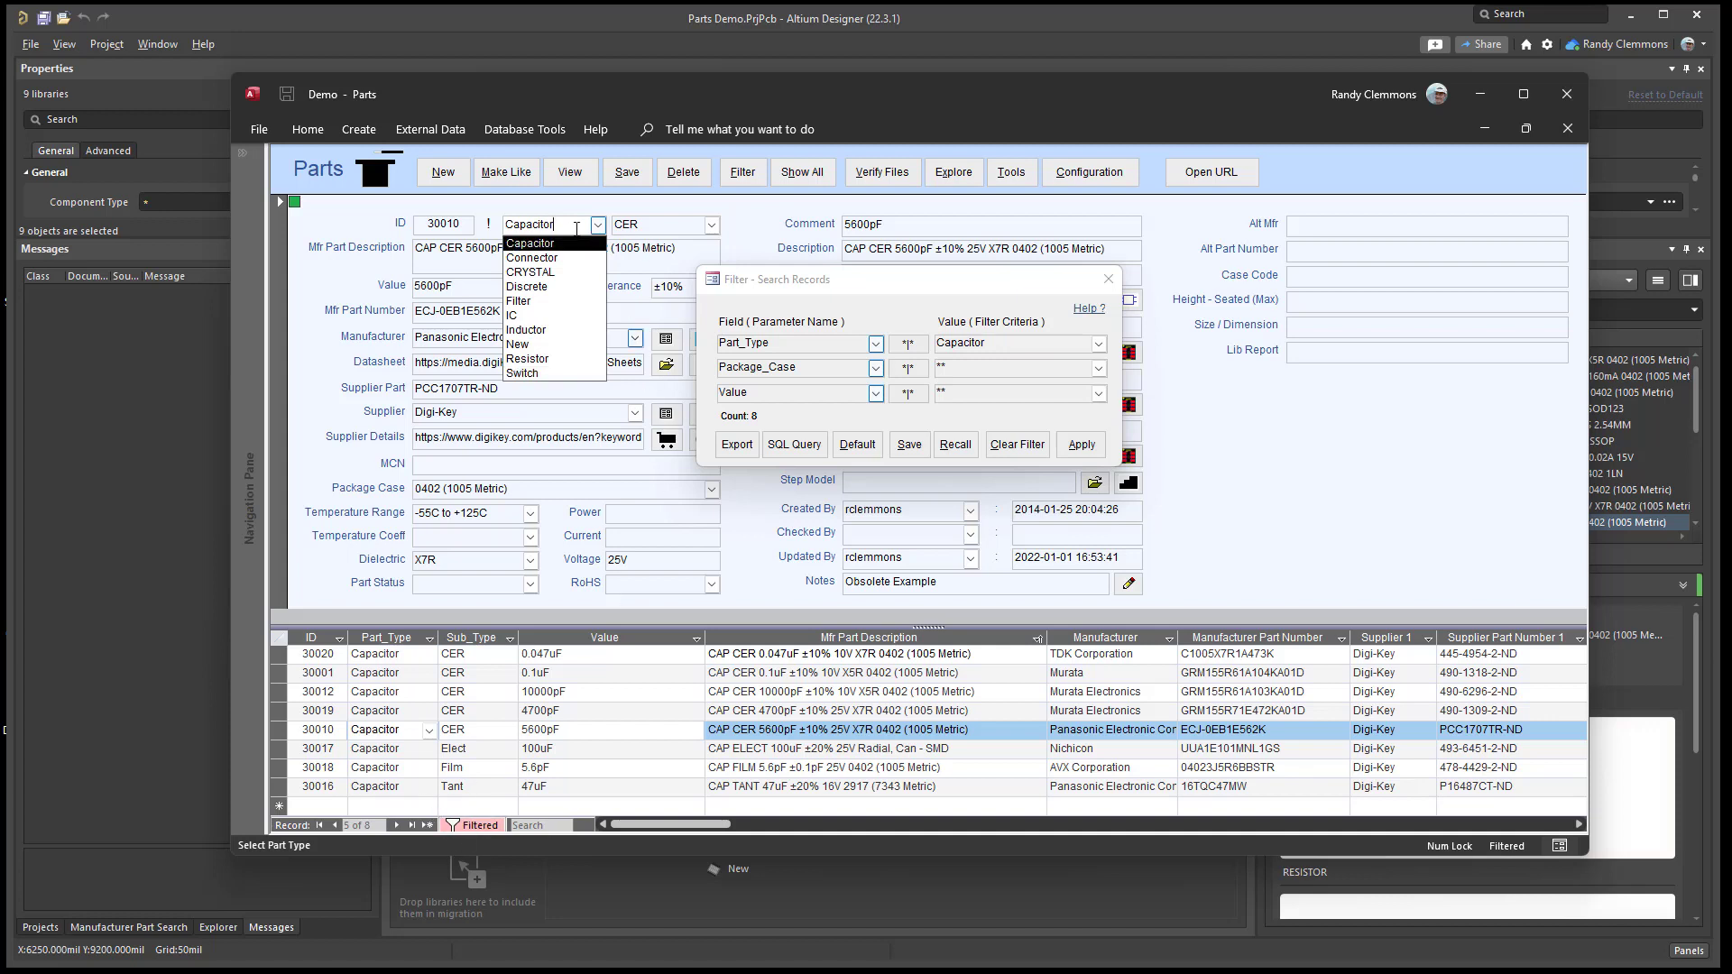
click(658, 228)
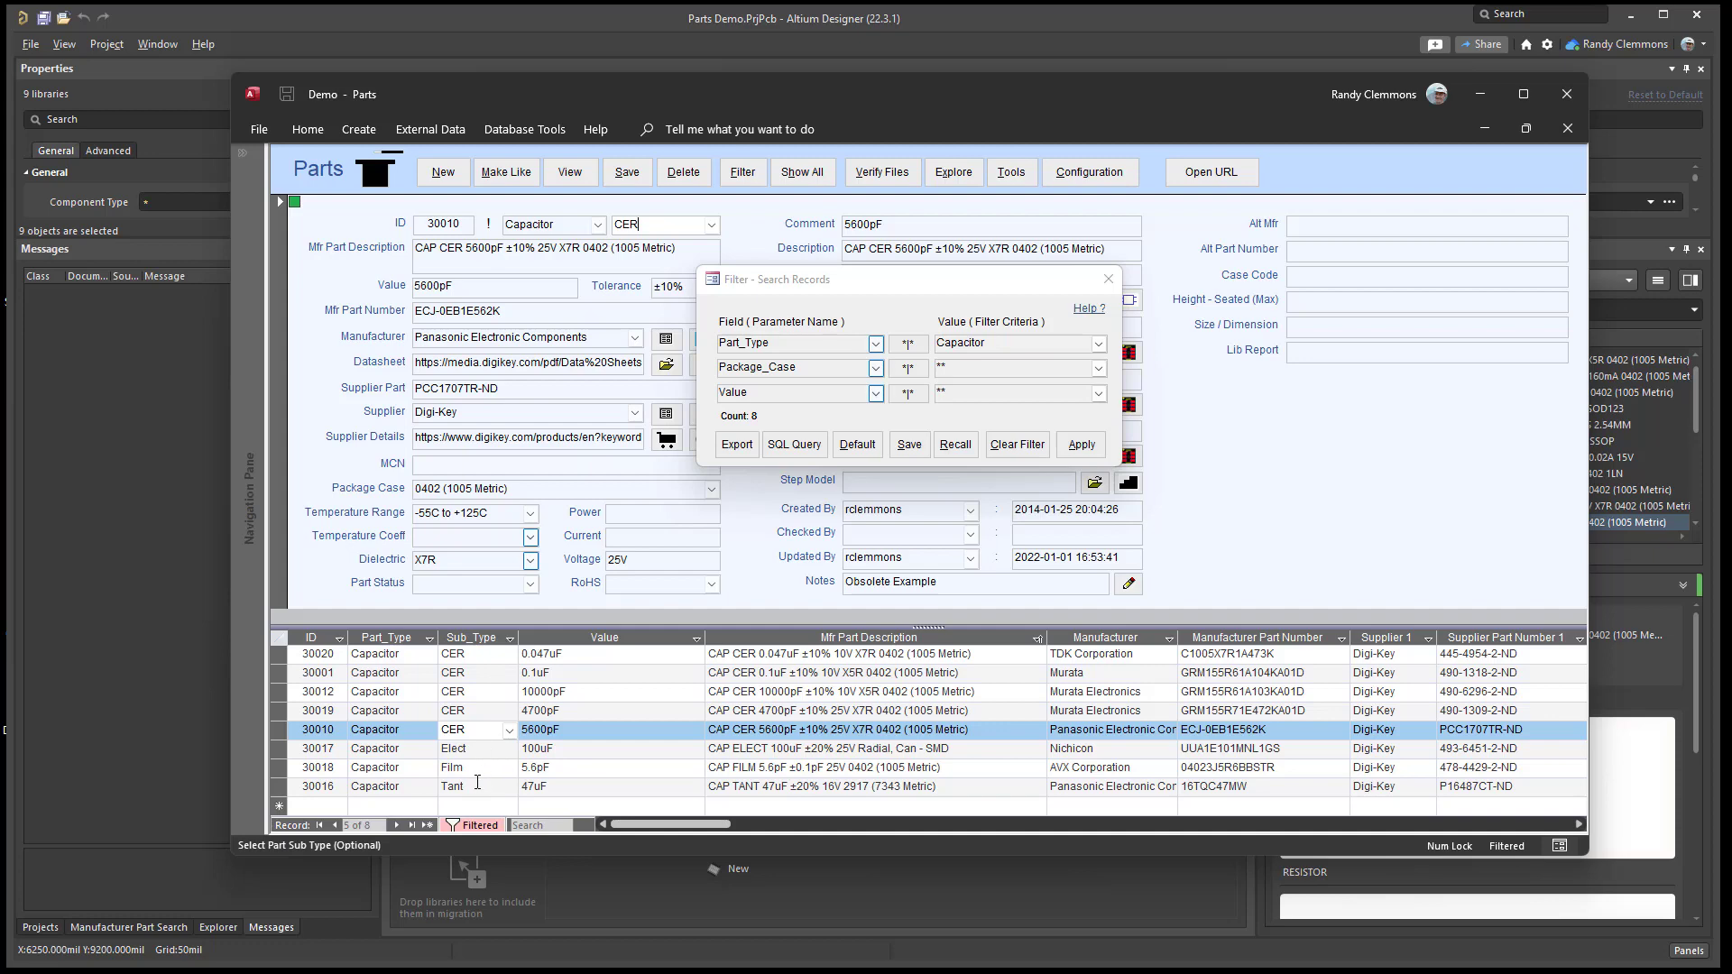
- Switch back to Altium Designer, open the log of the completed migration and read the report through to its end
click(1480, 90)
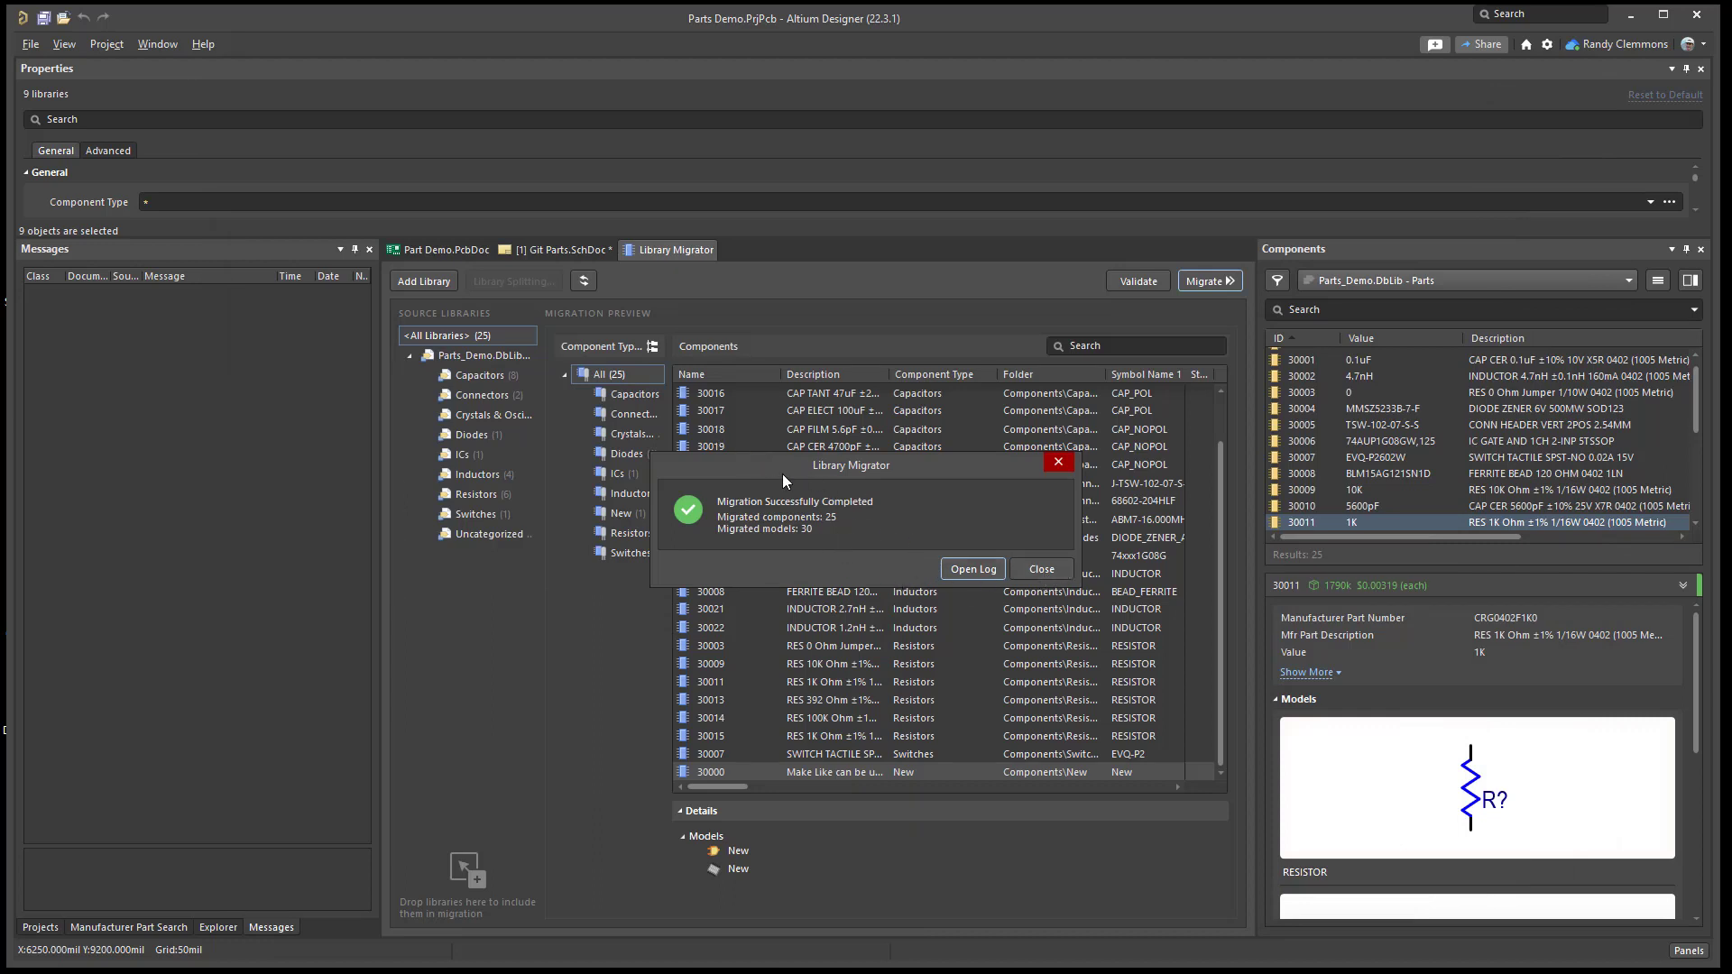
click(972, 576)
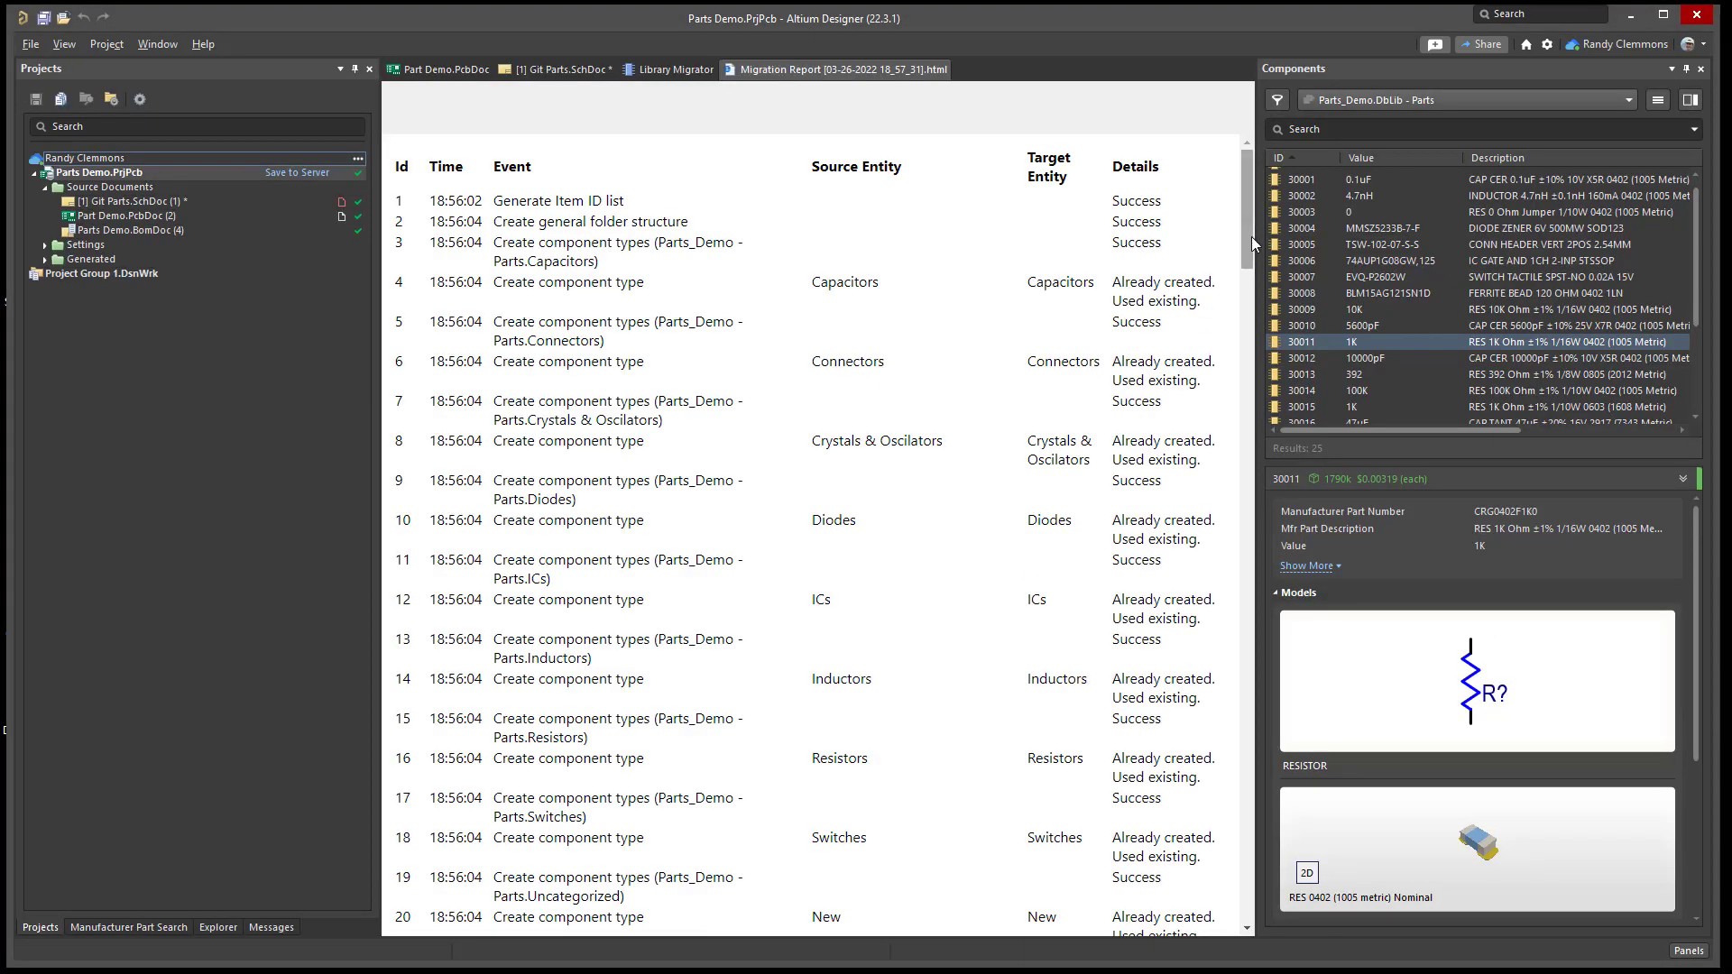
drag(1247, 237, 1235, 920)
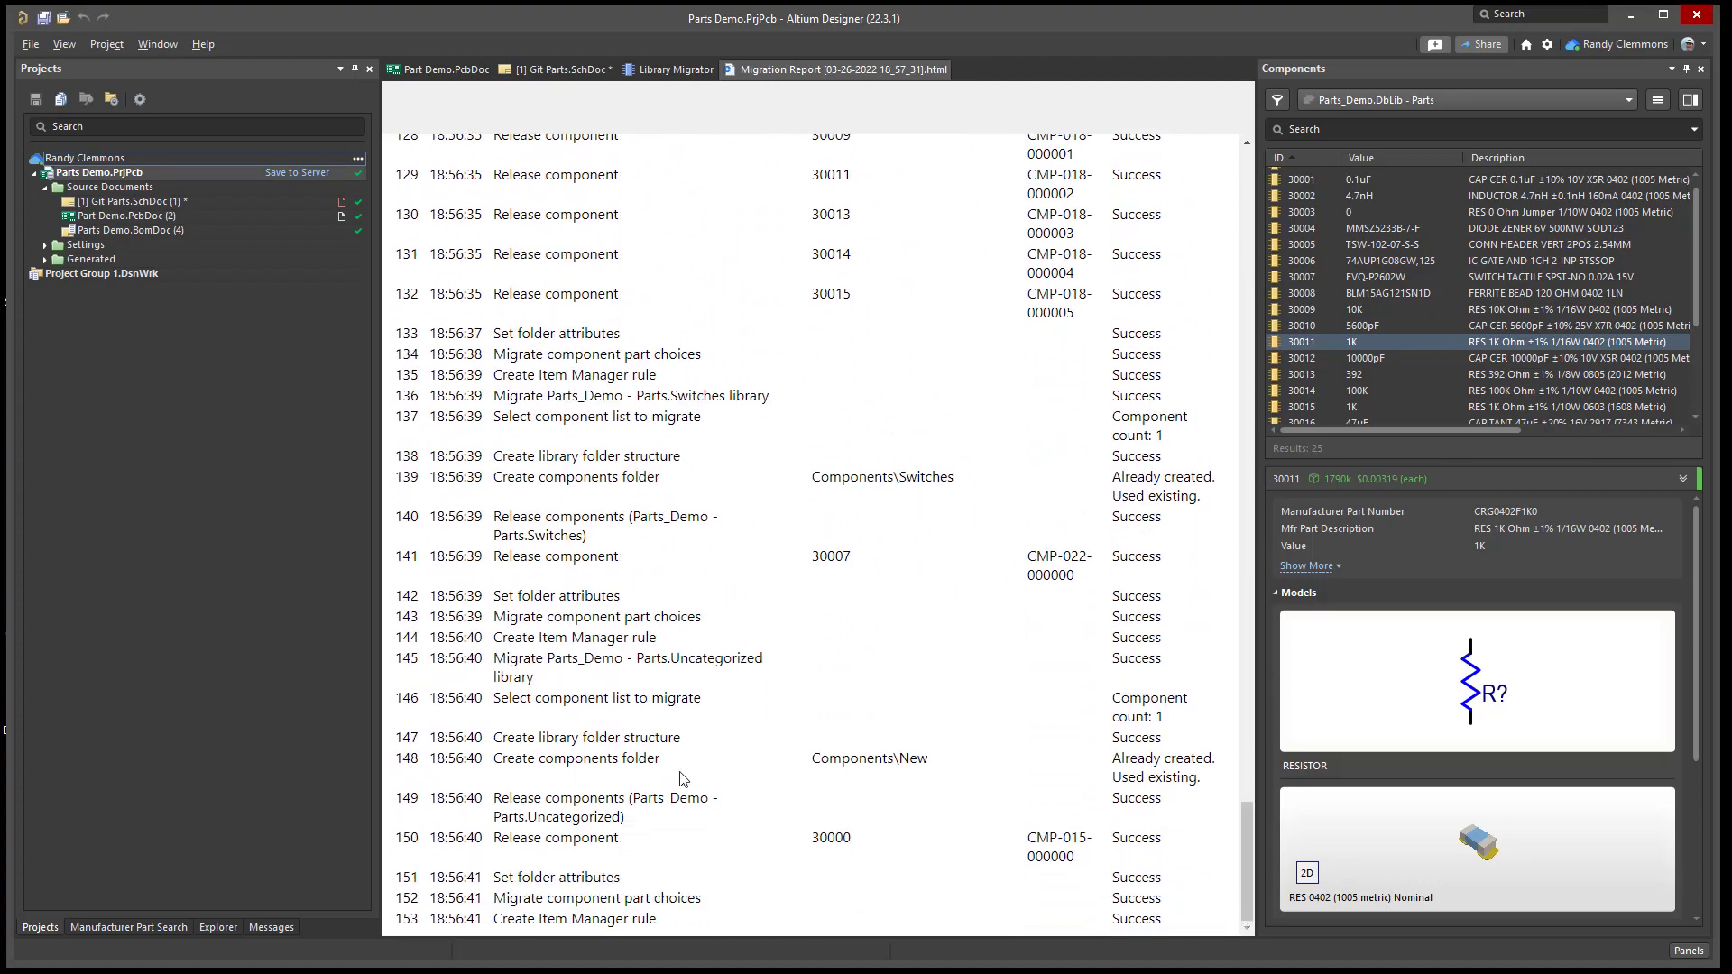
drag(1252, 837, 1313, 95)
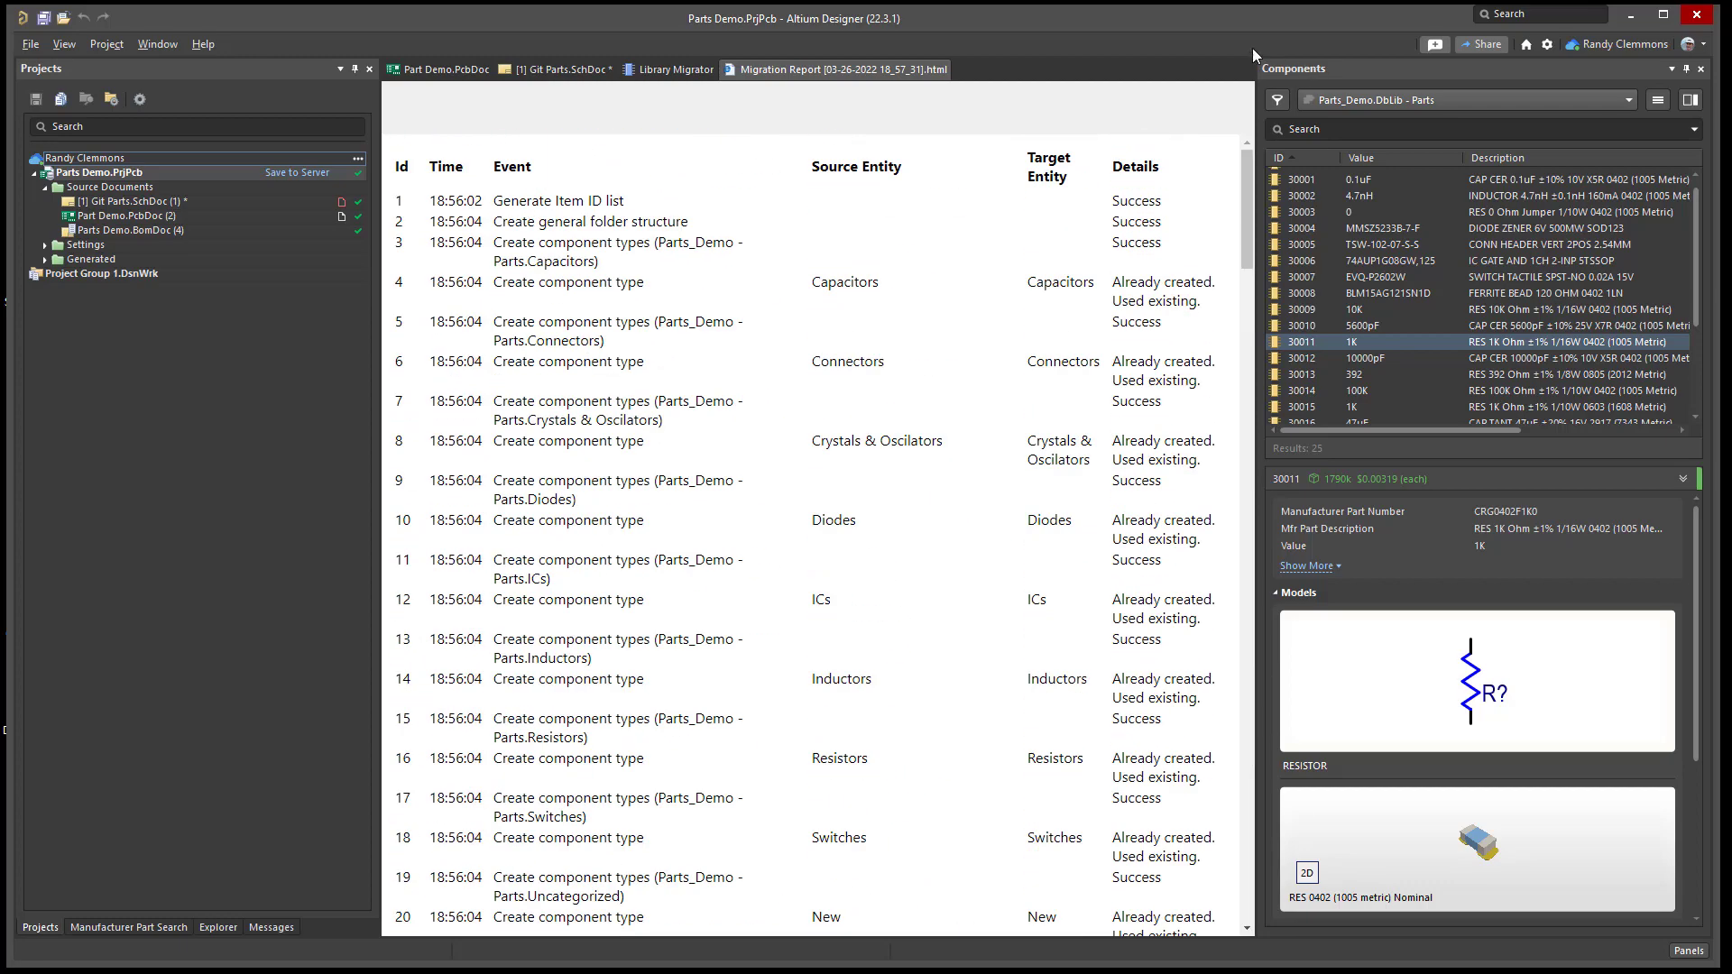
- Close the Library Migrator and the migration report documents
click(672, 71)
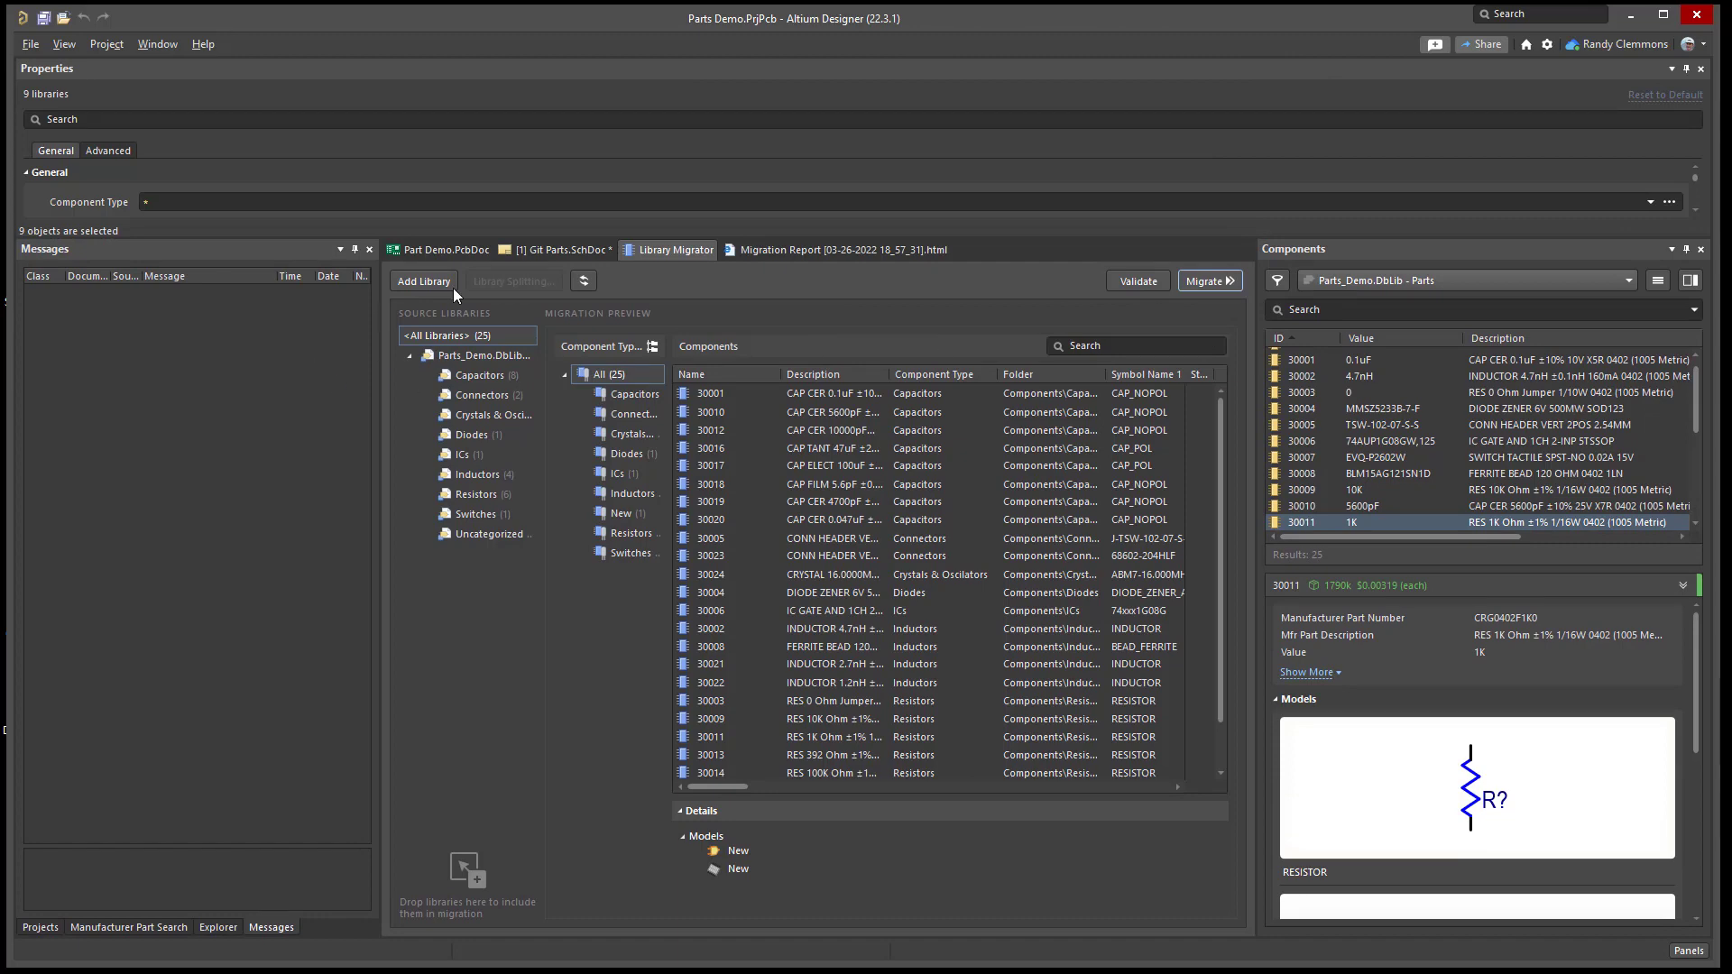
right_click(676, 257)
click(722, 257)
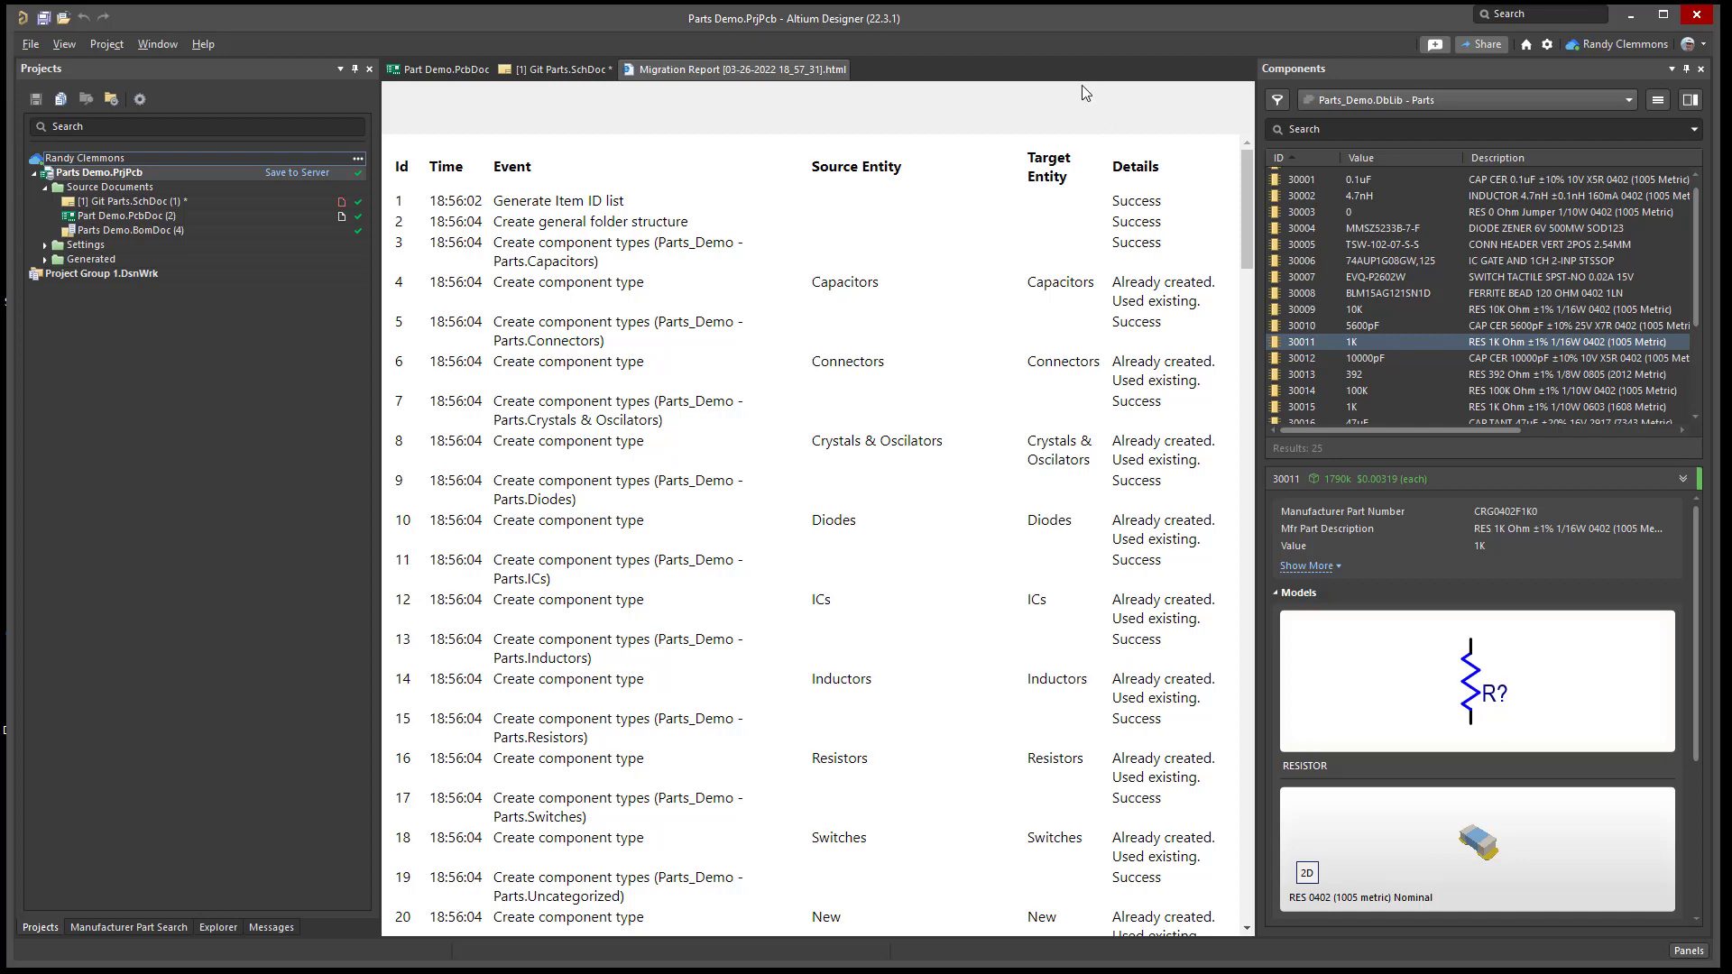
right_click(773, 69)
click(809, 78)
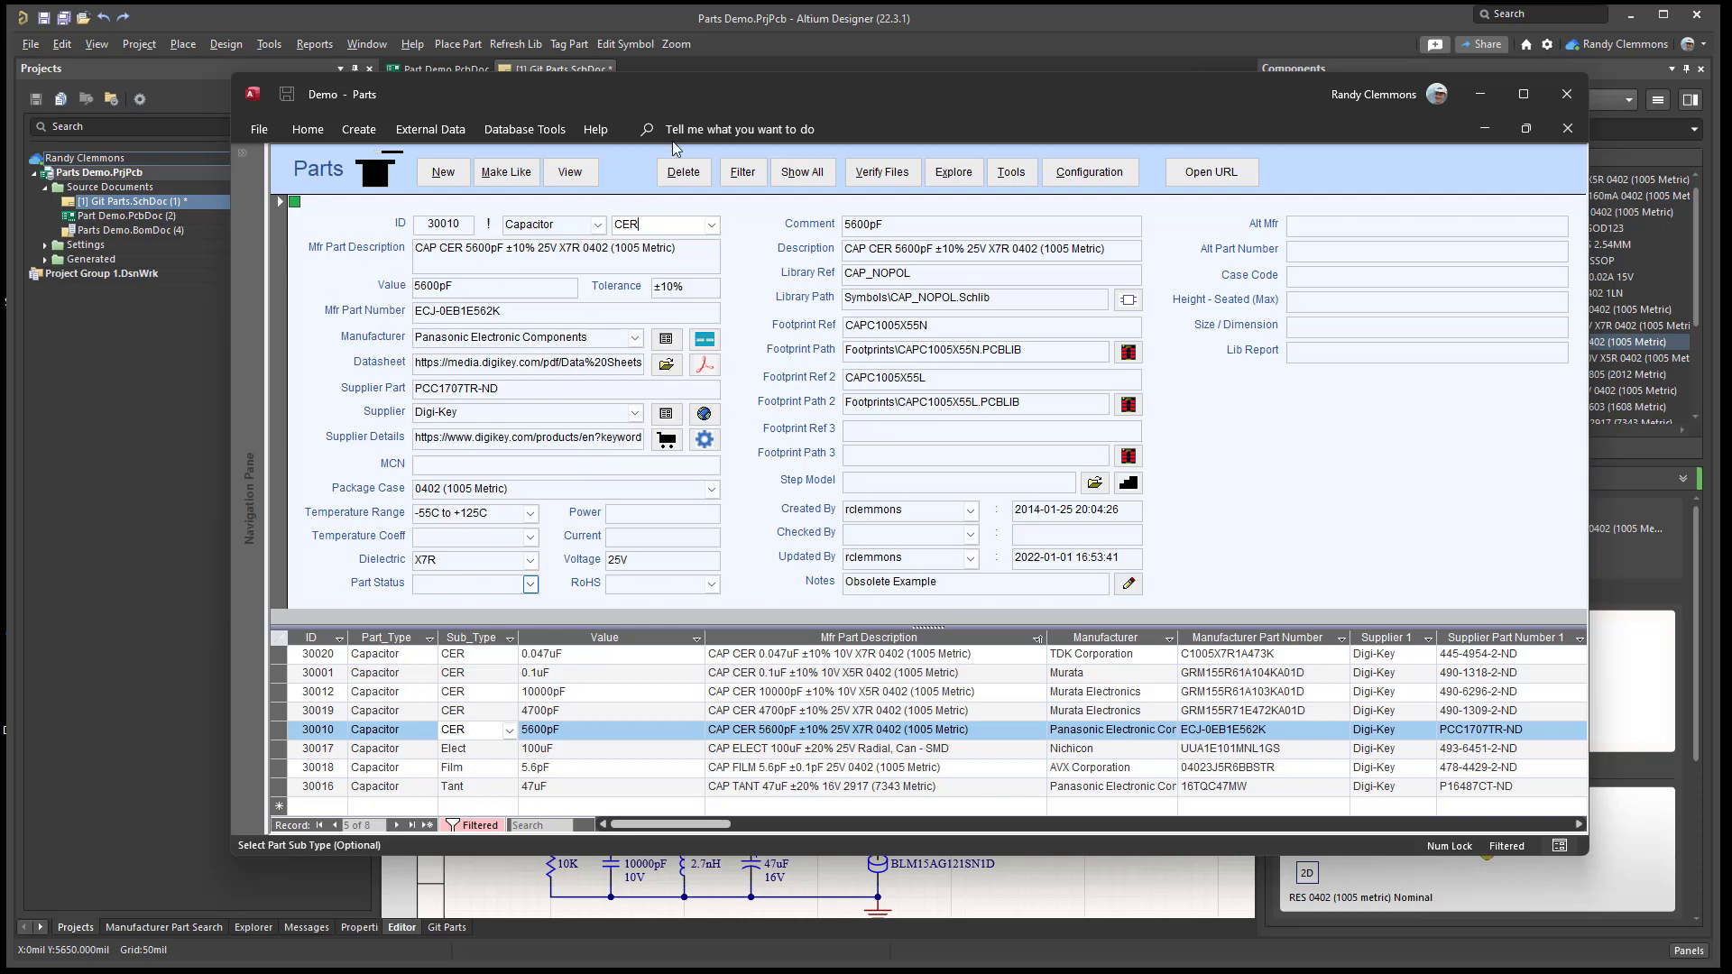
- Return to Altium Designer, list all server components, and select part 30001 to examine its models and part choices
drag(695, 94, 606, 133)
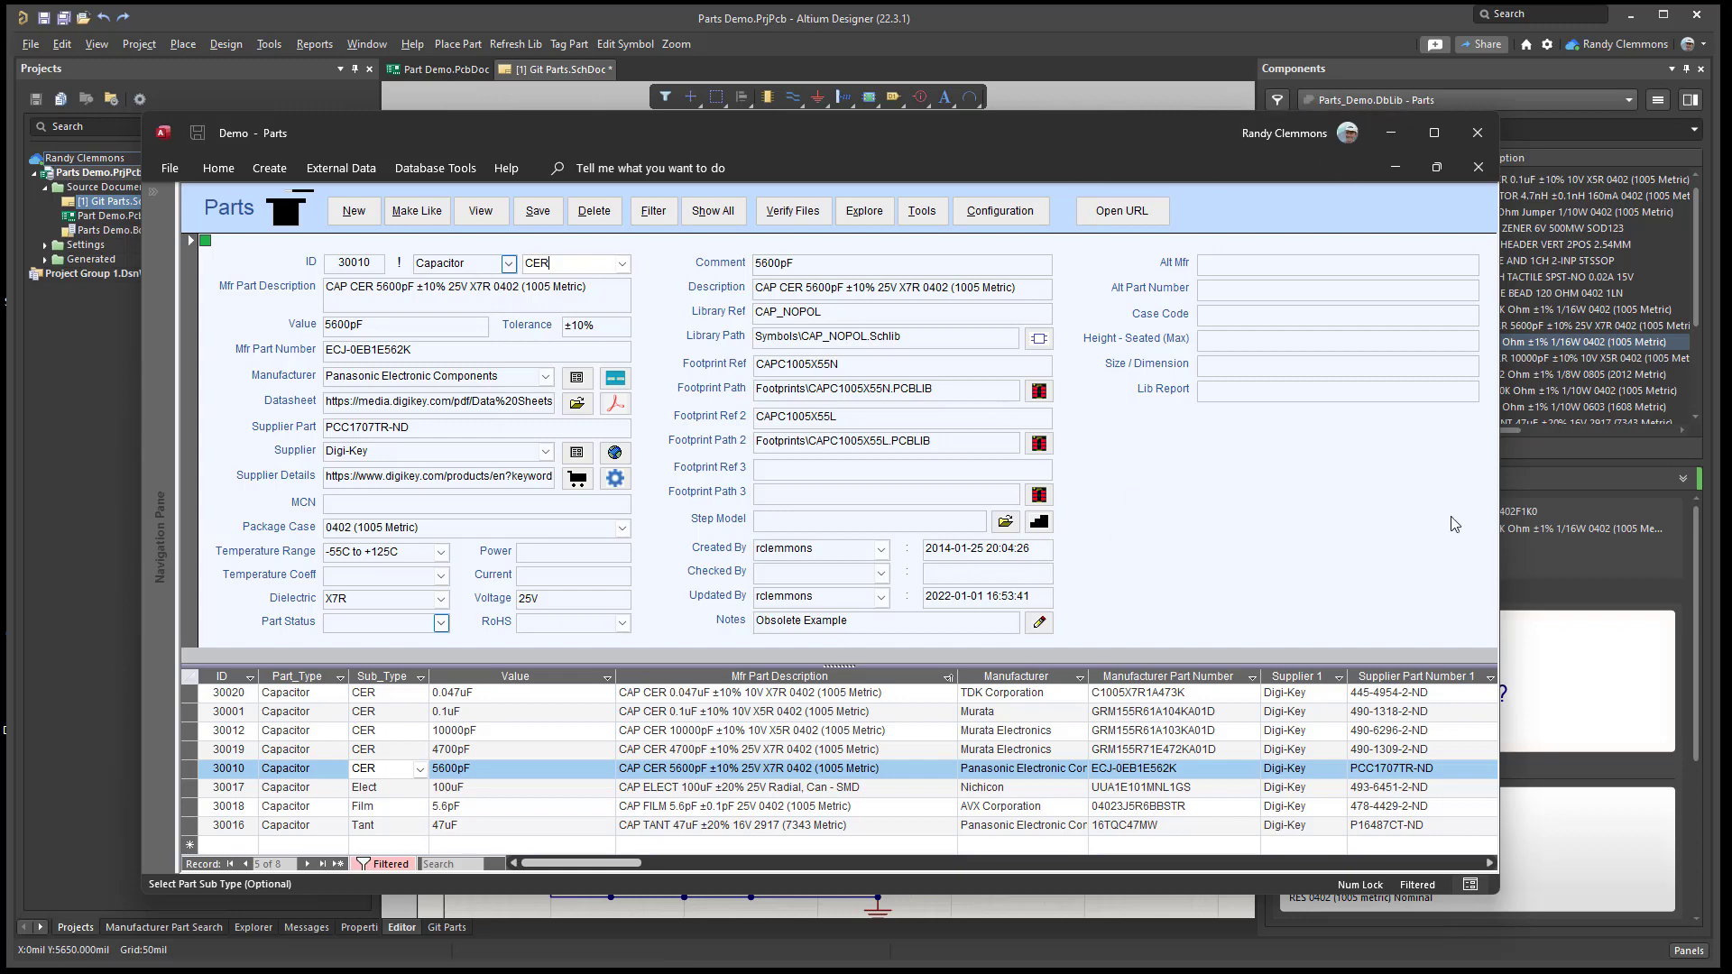
click(1392, 134)
click(1627, 100)
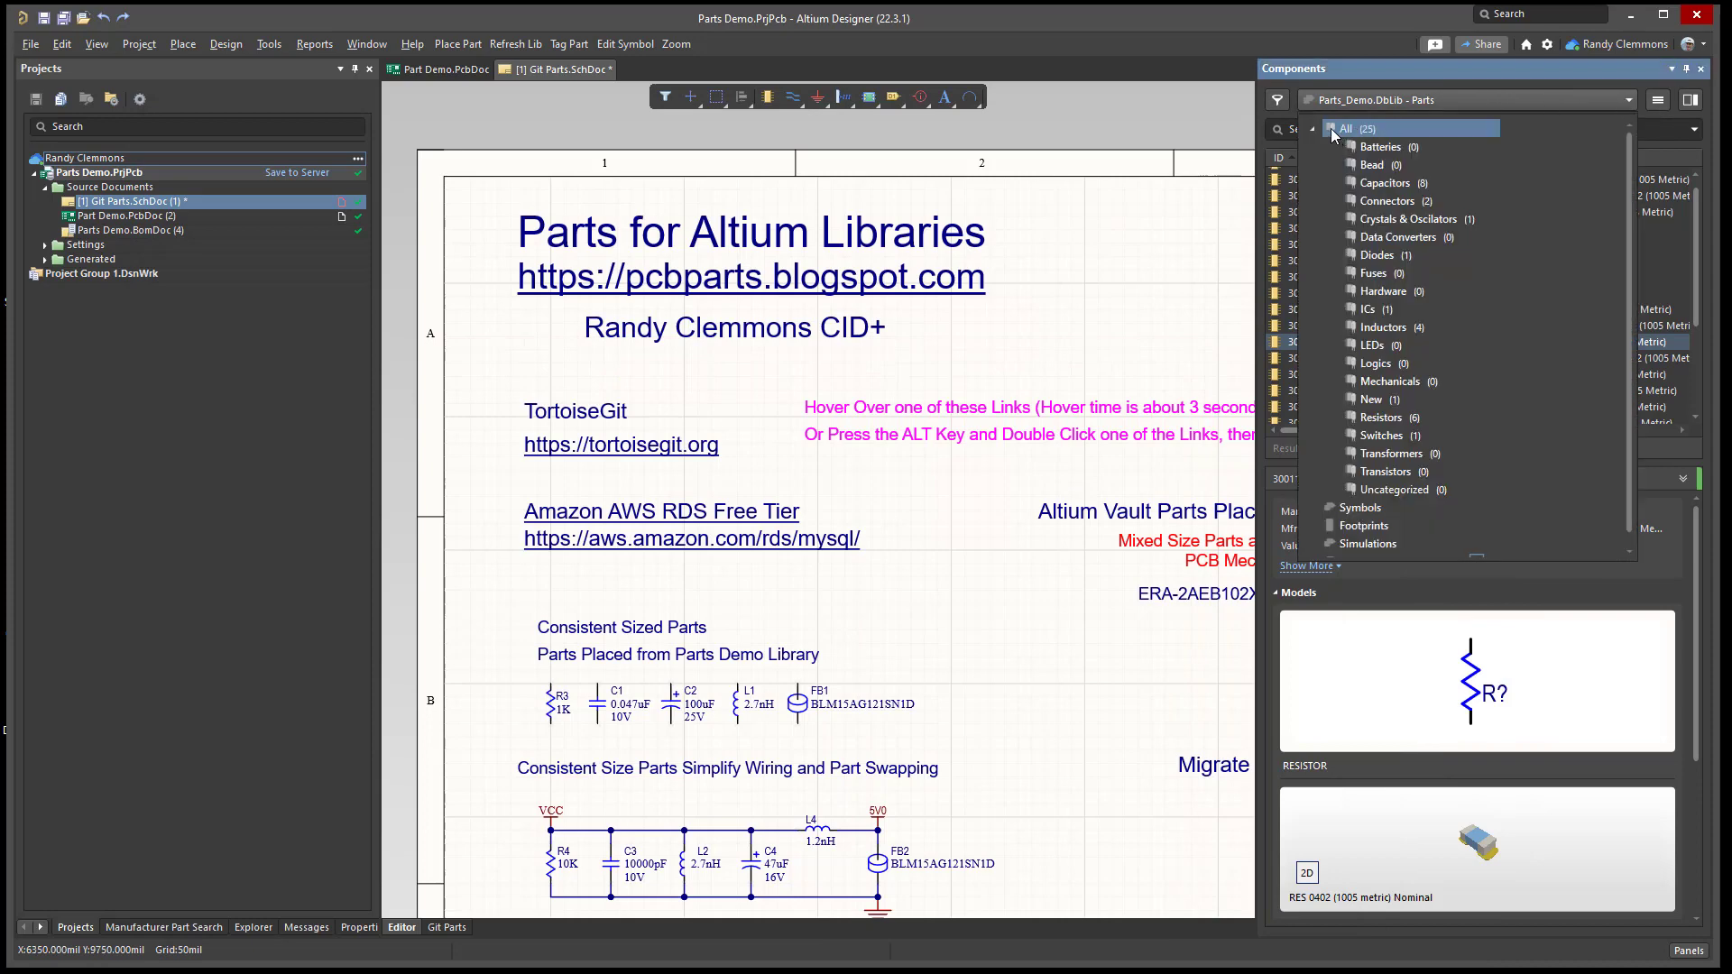
click(1334, 132)
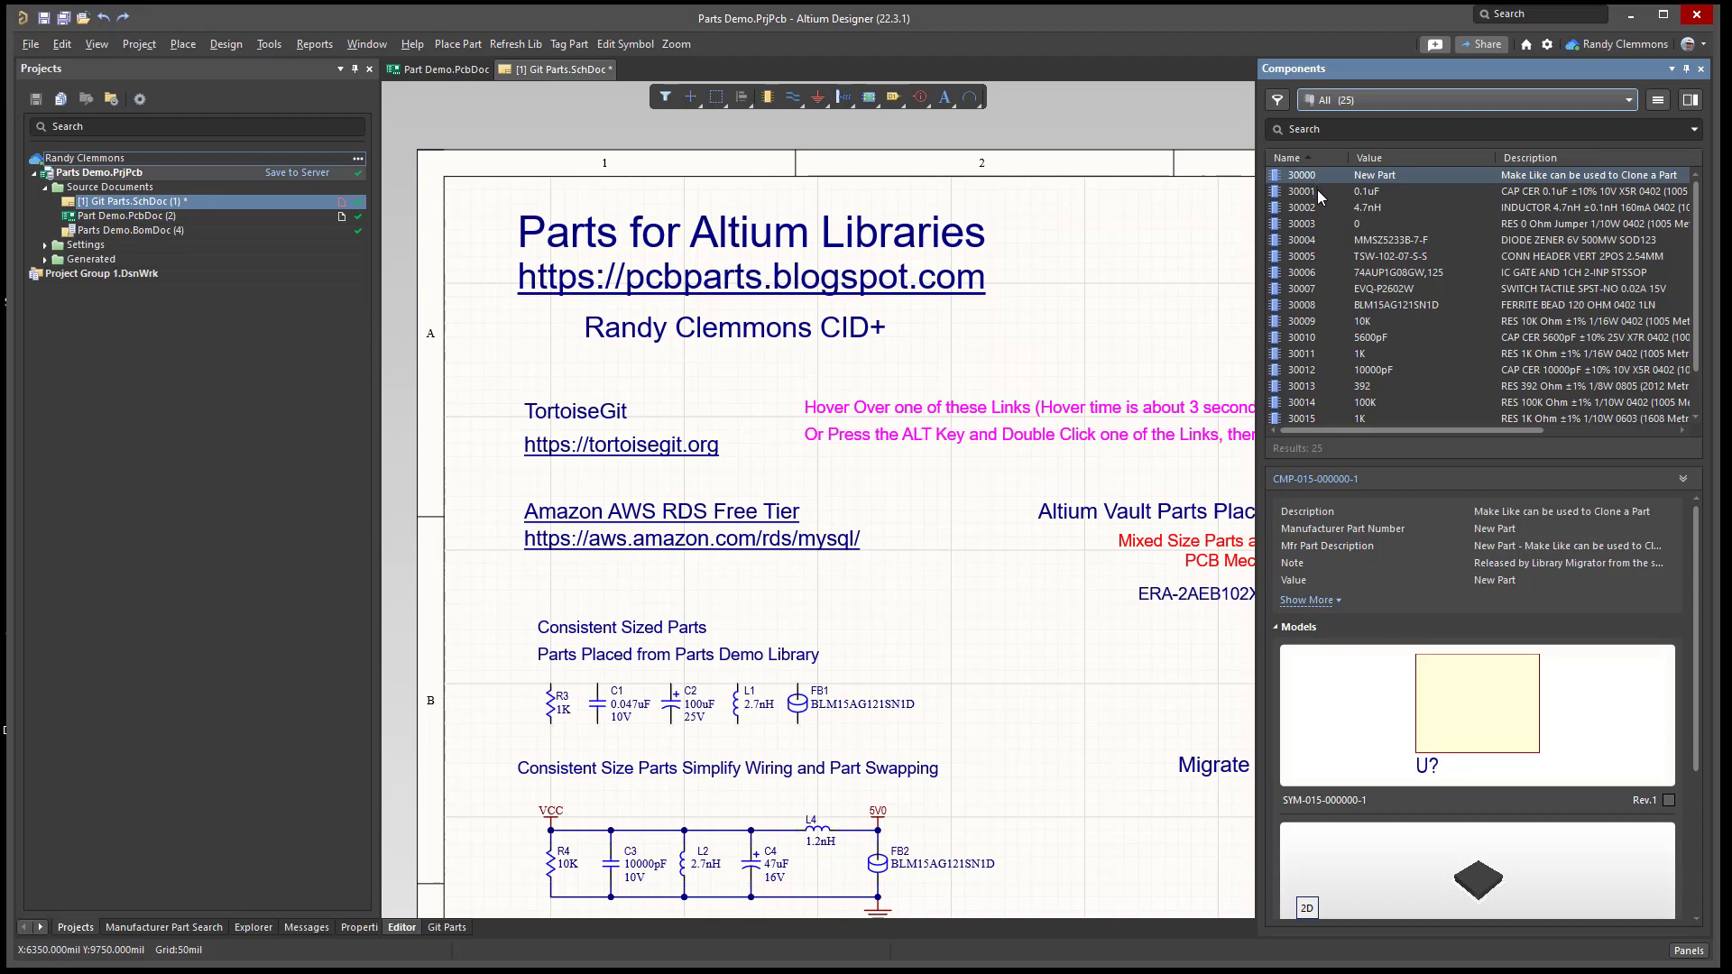
scroll(1354, 382, down, 4)
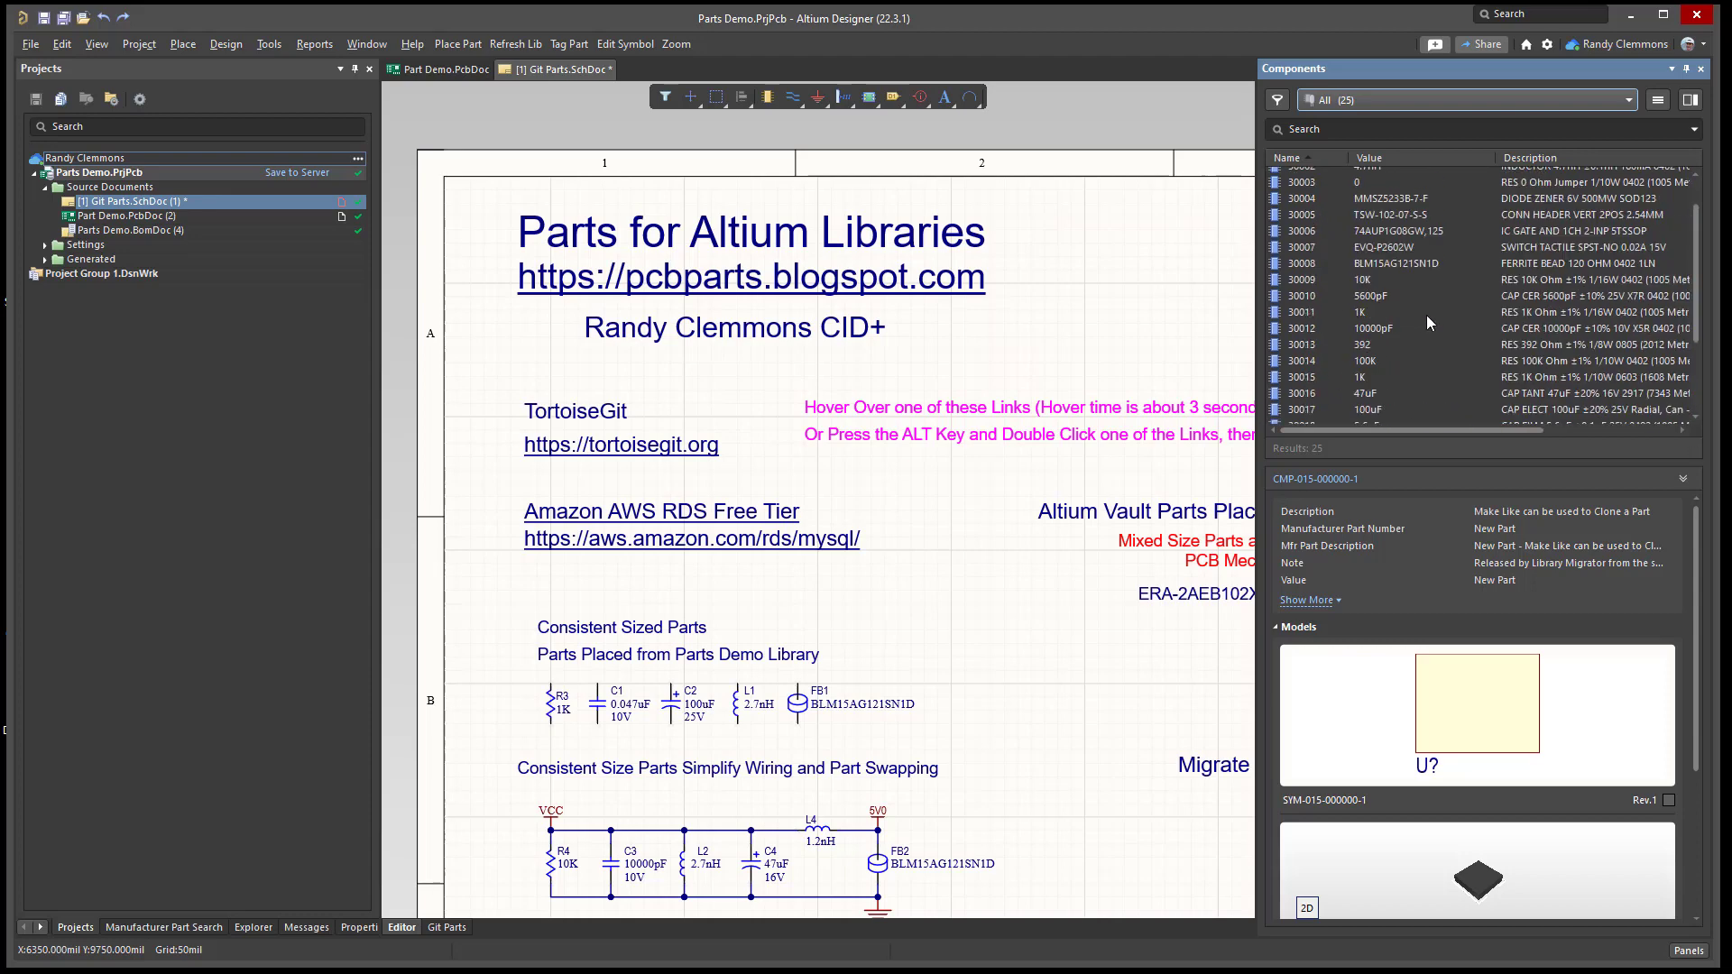
scroll(1424, 321, up, 4)
scroll(1446, 648, down, 3)
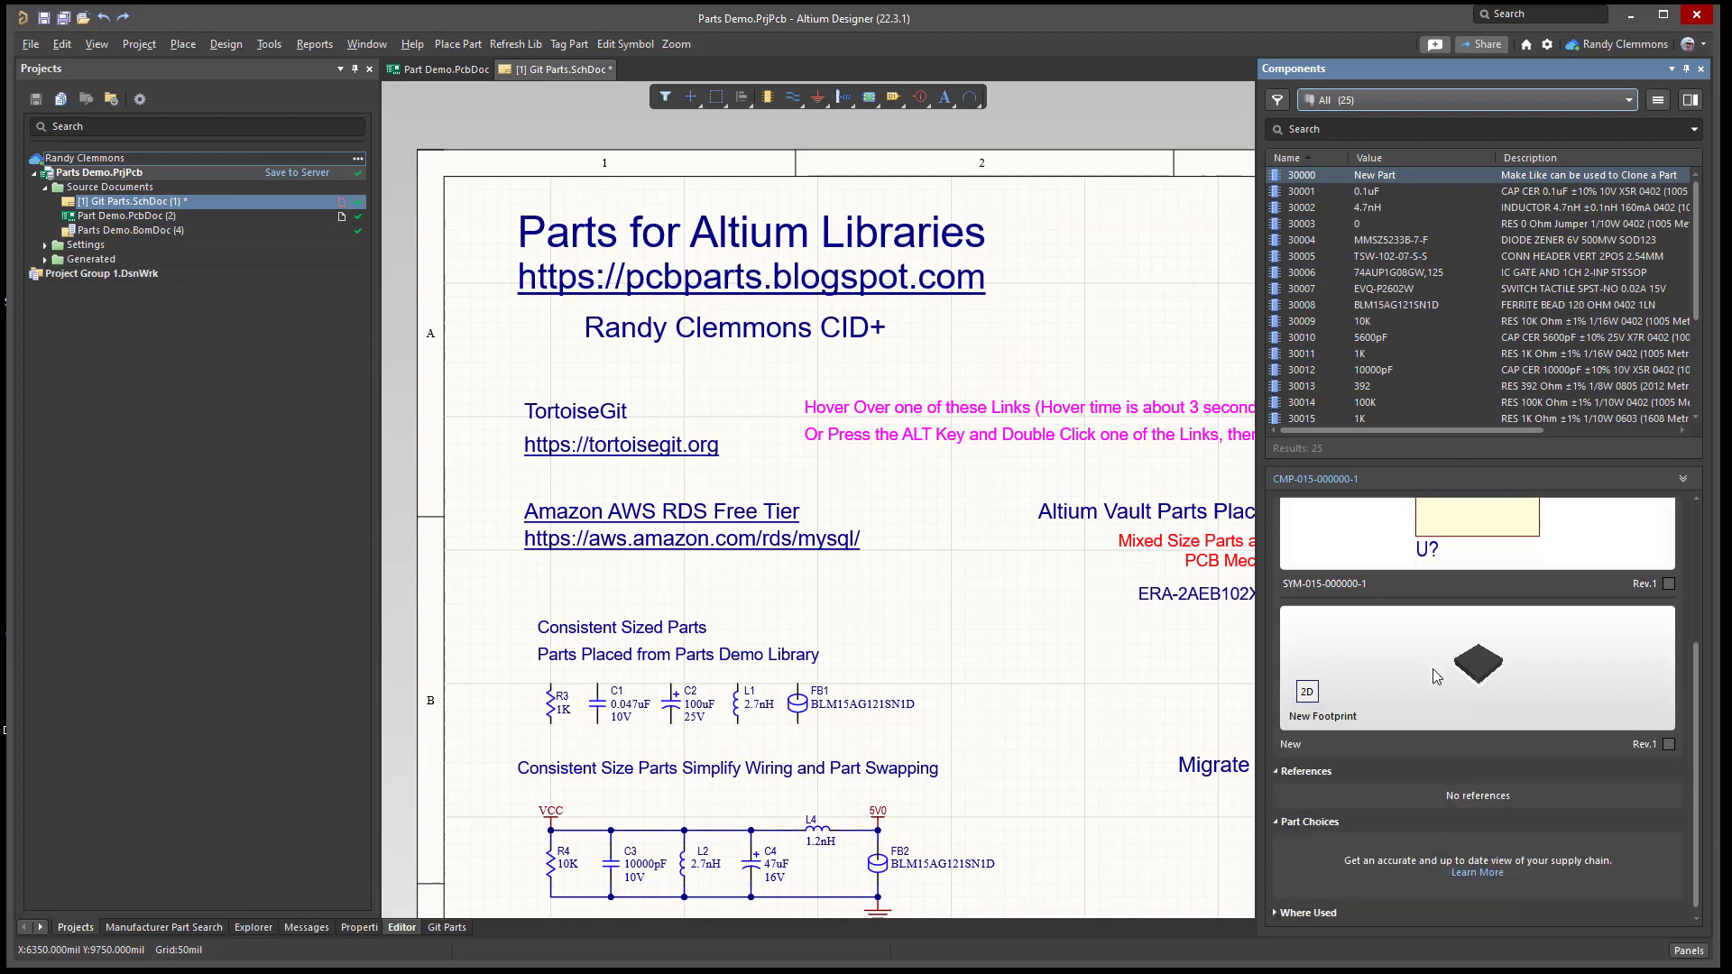
click(1362, 194)
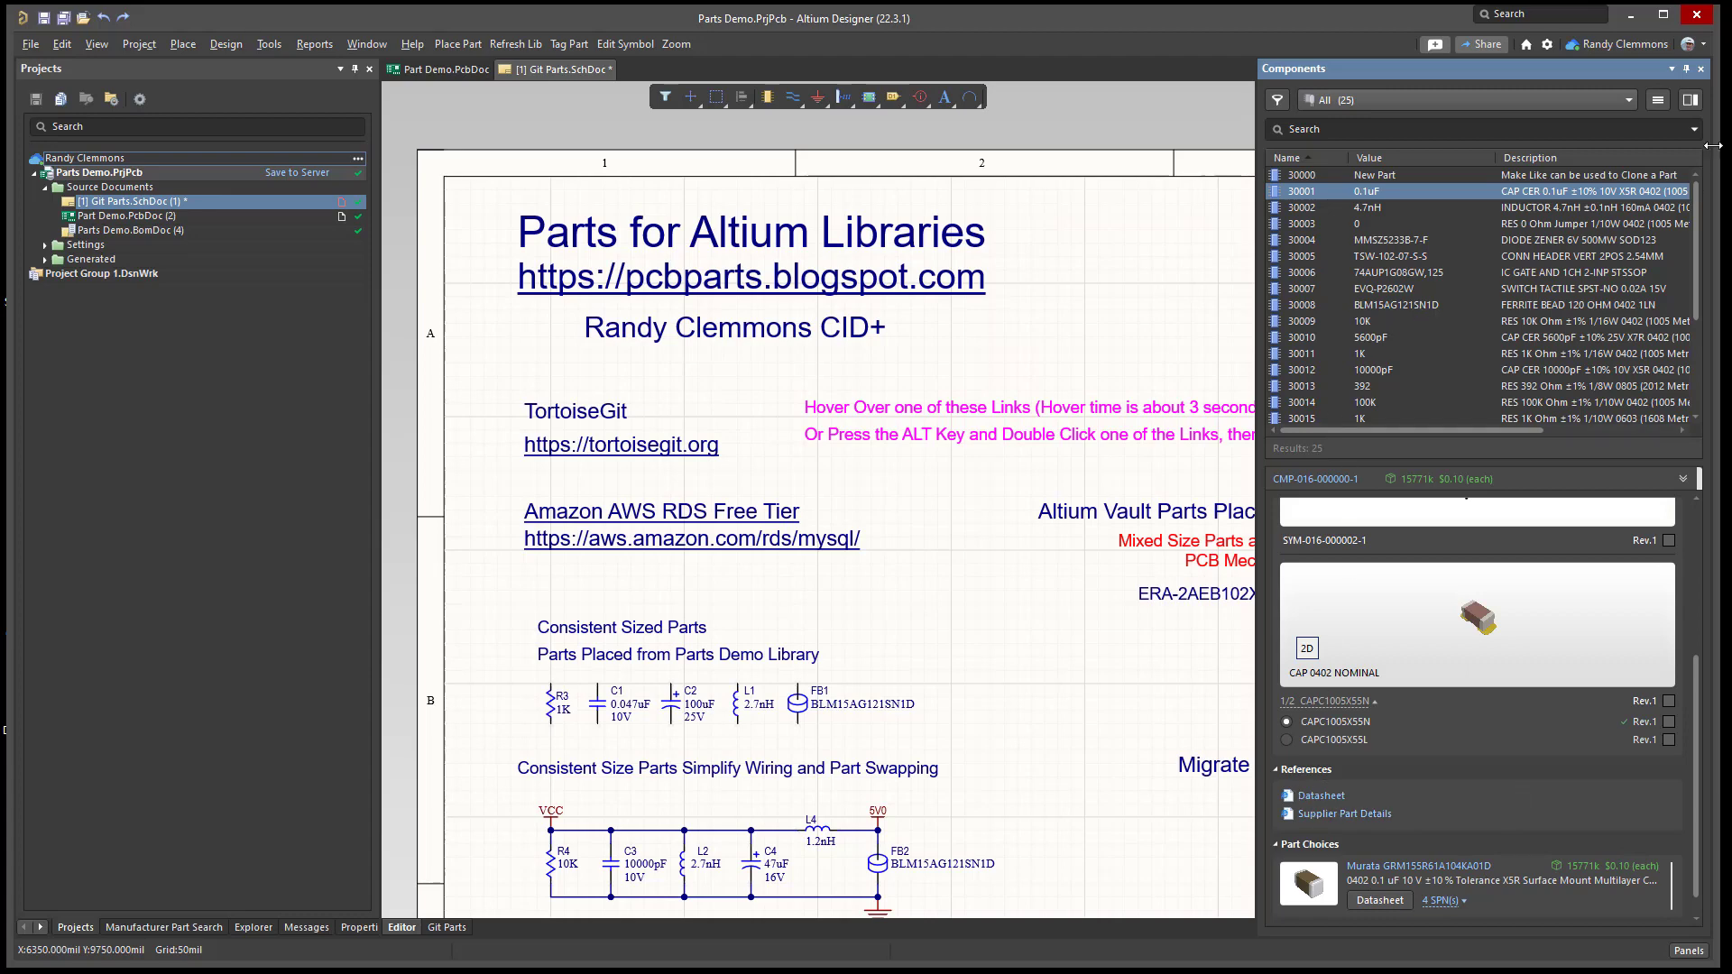
- Switch the component source to Parts_Demo.DbLib - Parts and examine the symbol, footprint and part choices of part 30001
click(1626, 101)
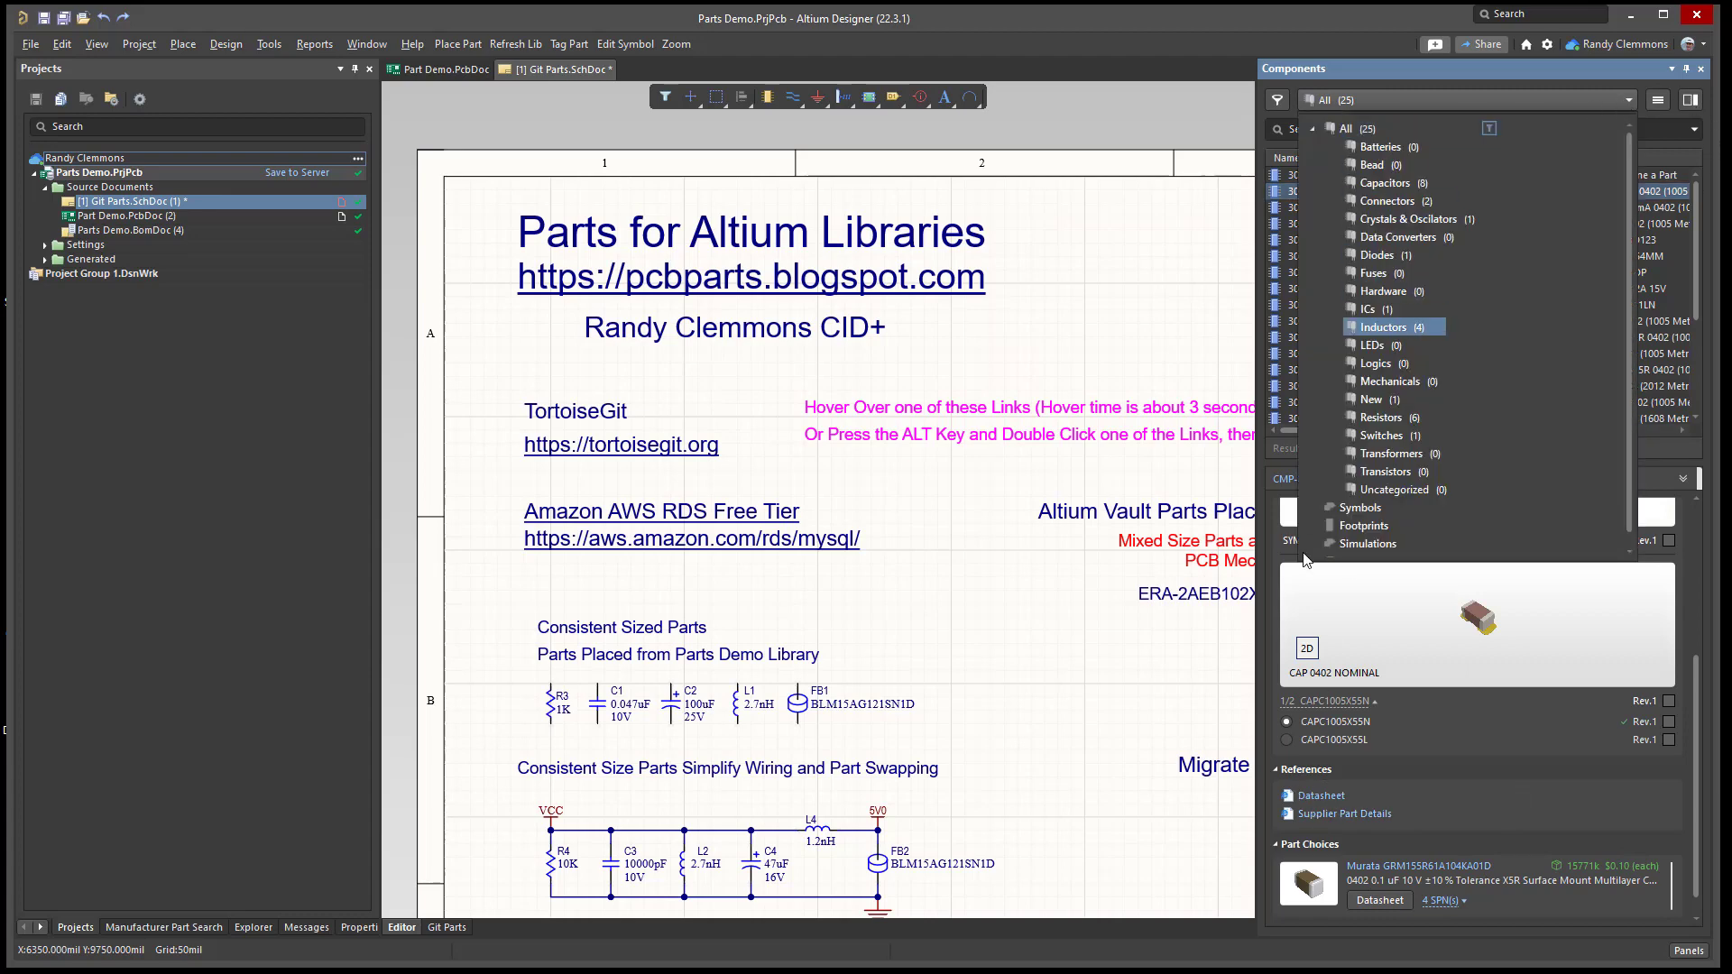
scroll(1399, 542, down, 1)
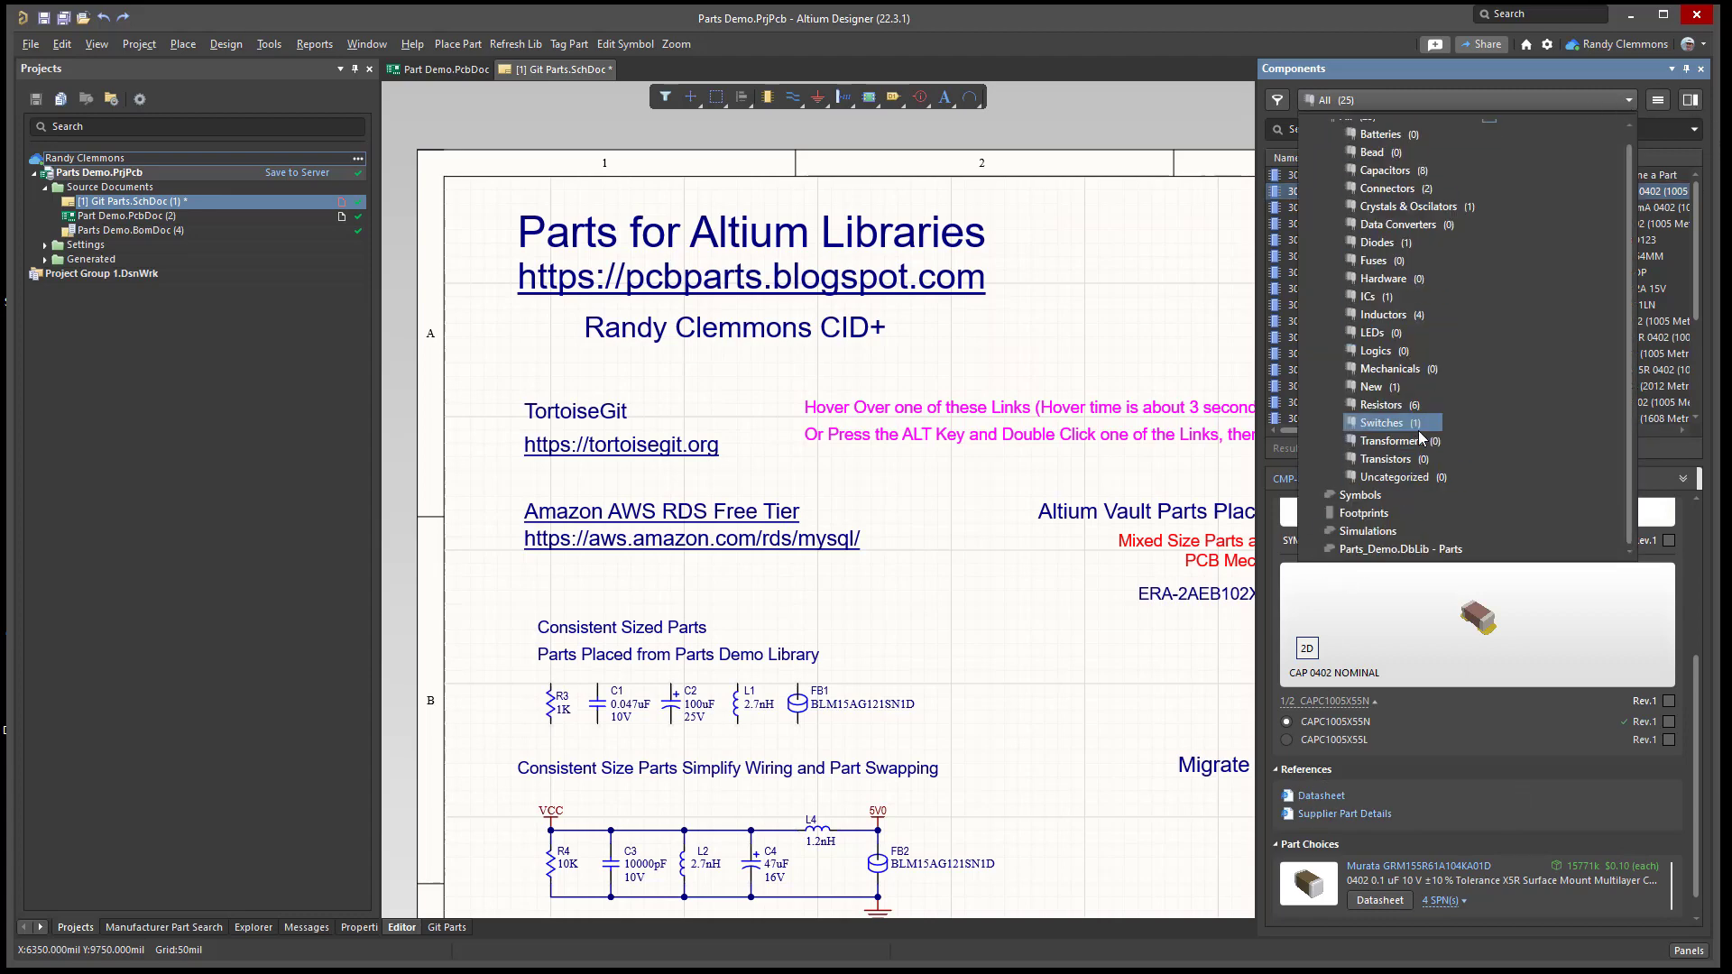
click(1395, 550)
click(1310, 193)
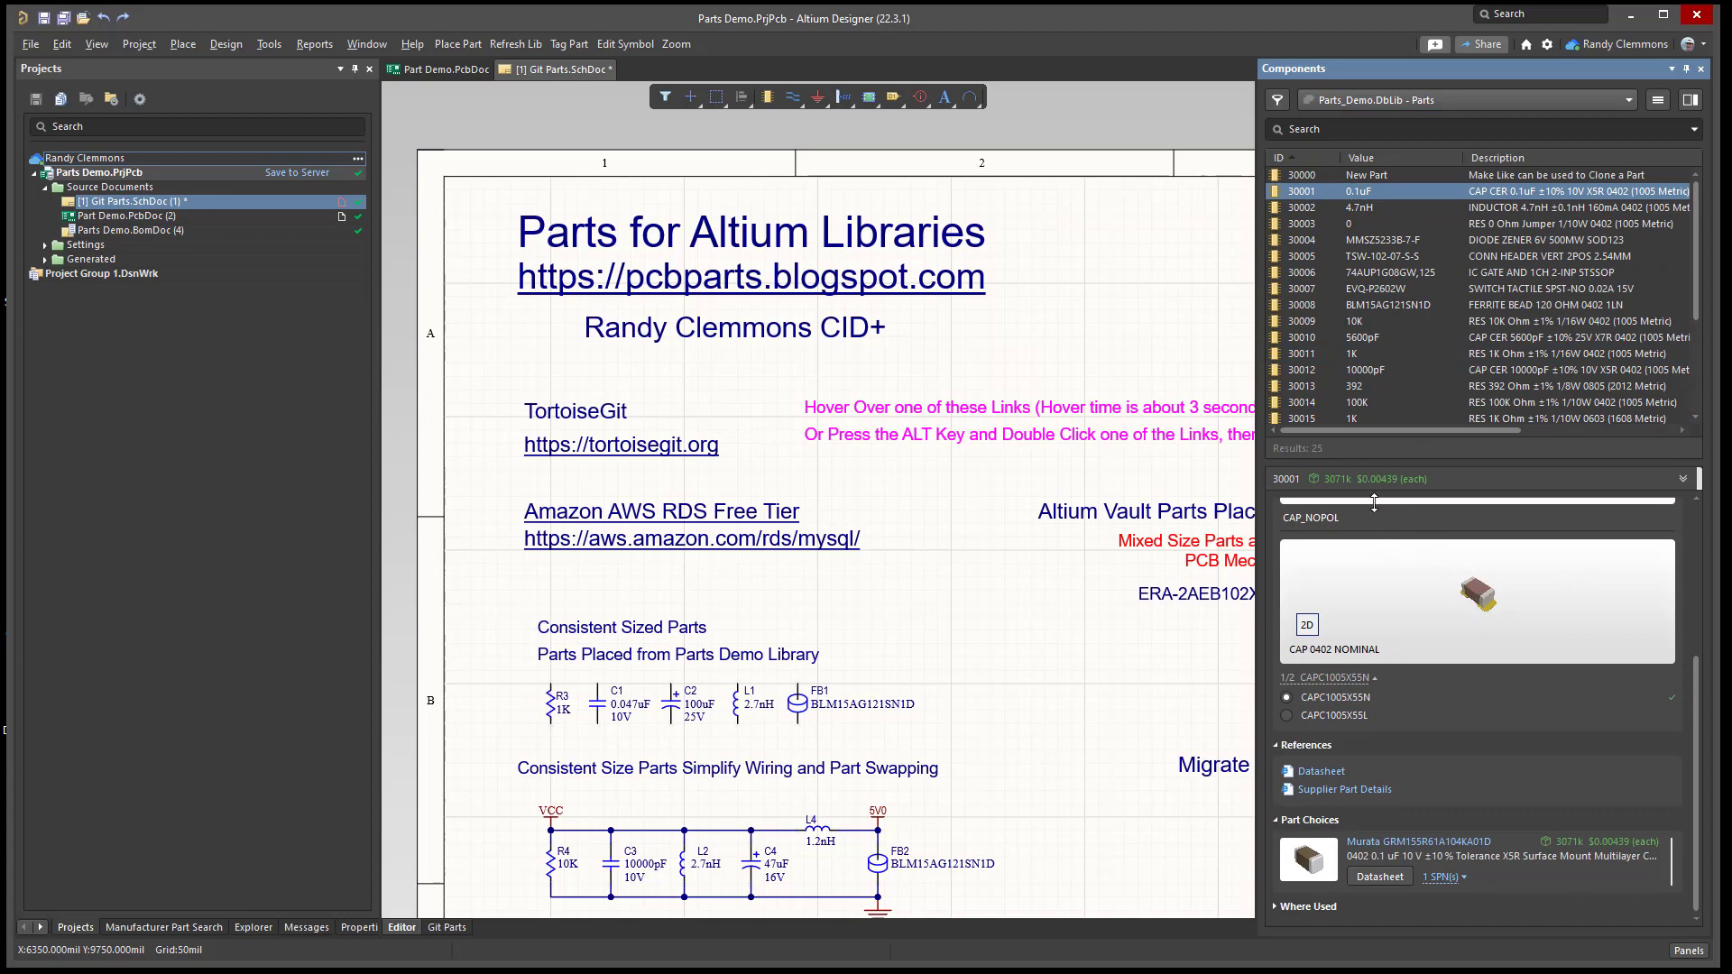
drag(1375, 503, 1432, 632)
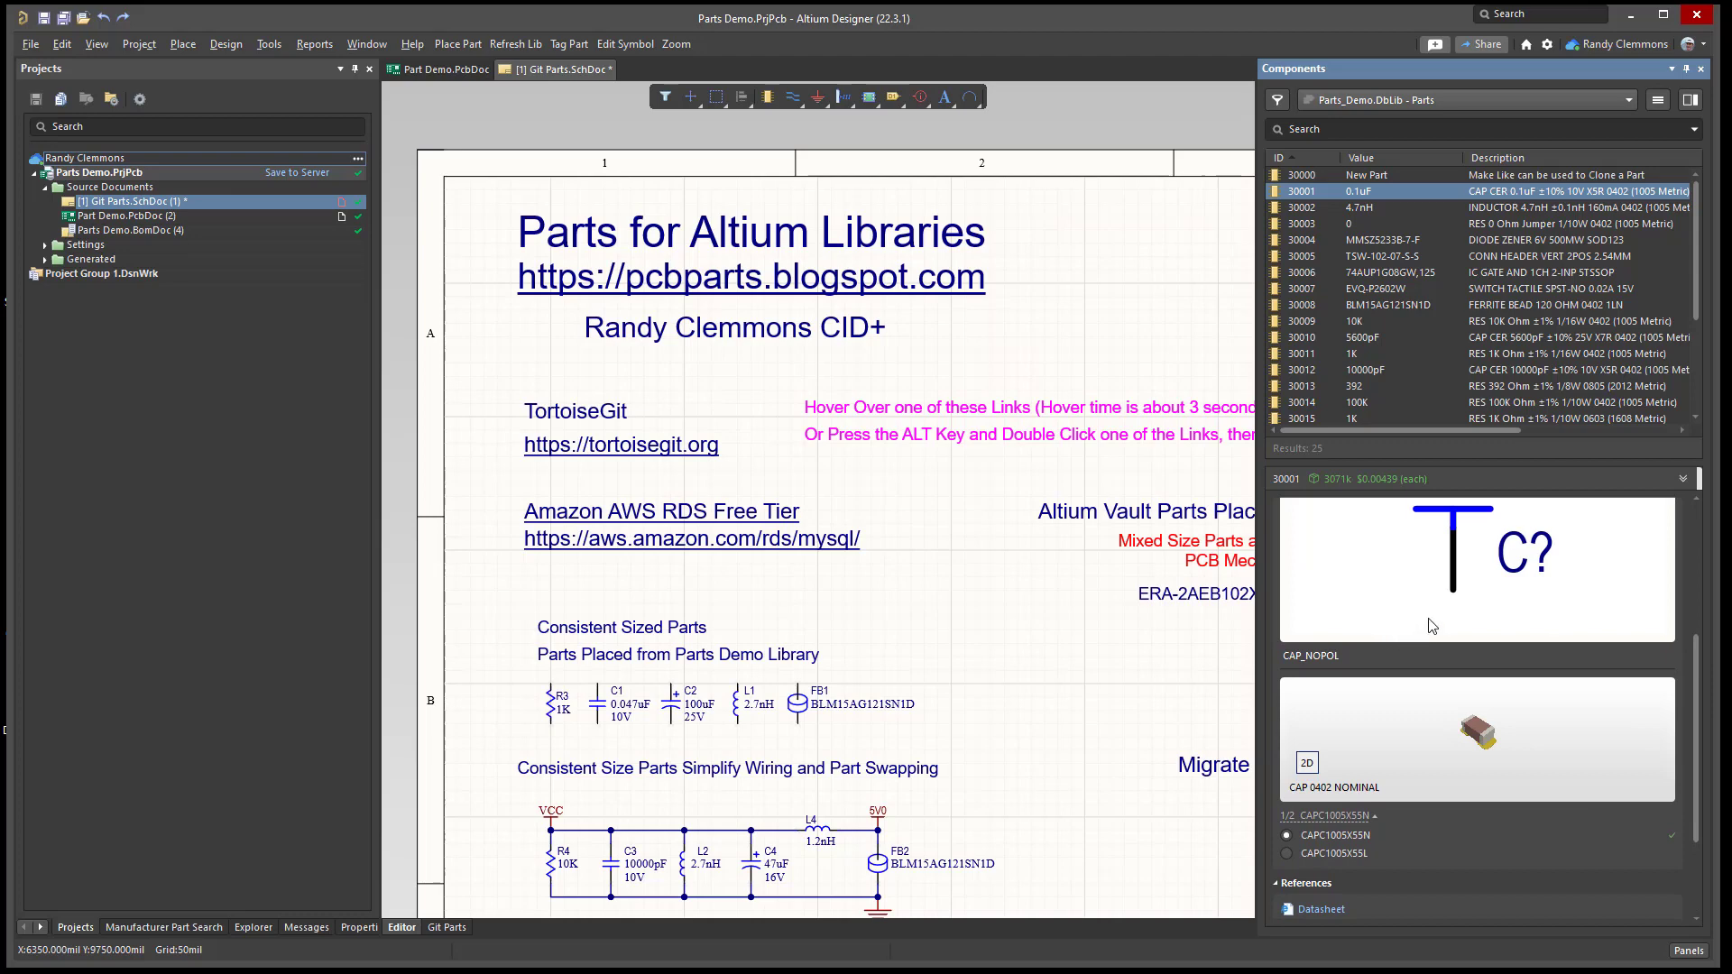
scroll(1432, 625, up, 3)
scroll(1440, 633, down, 2)
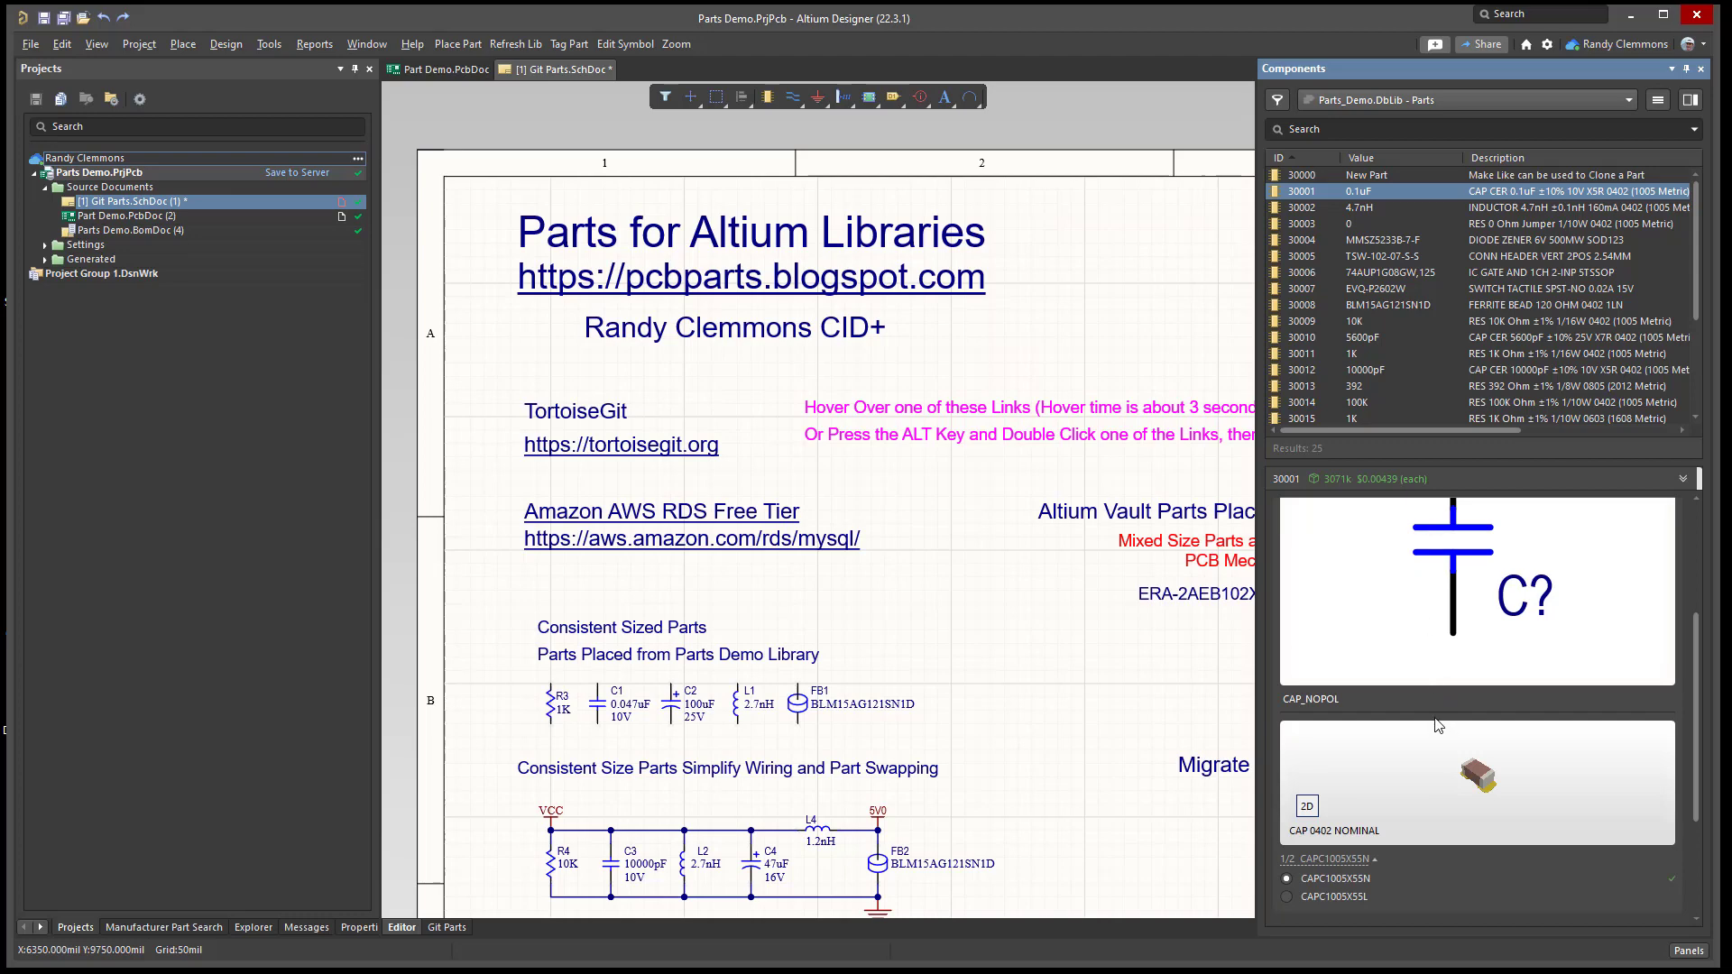
scroll(1429, 717, down, 2)
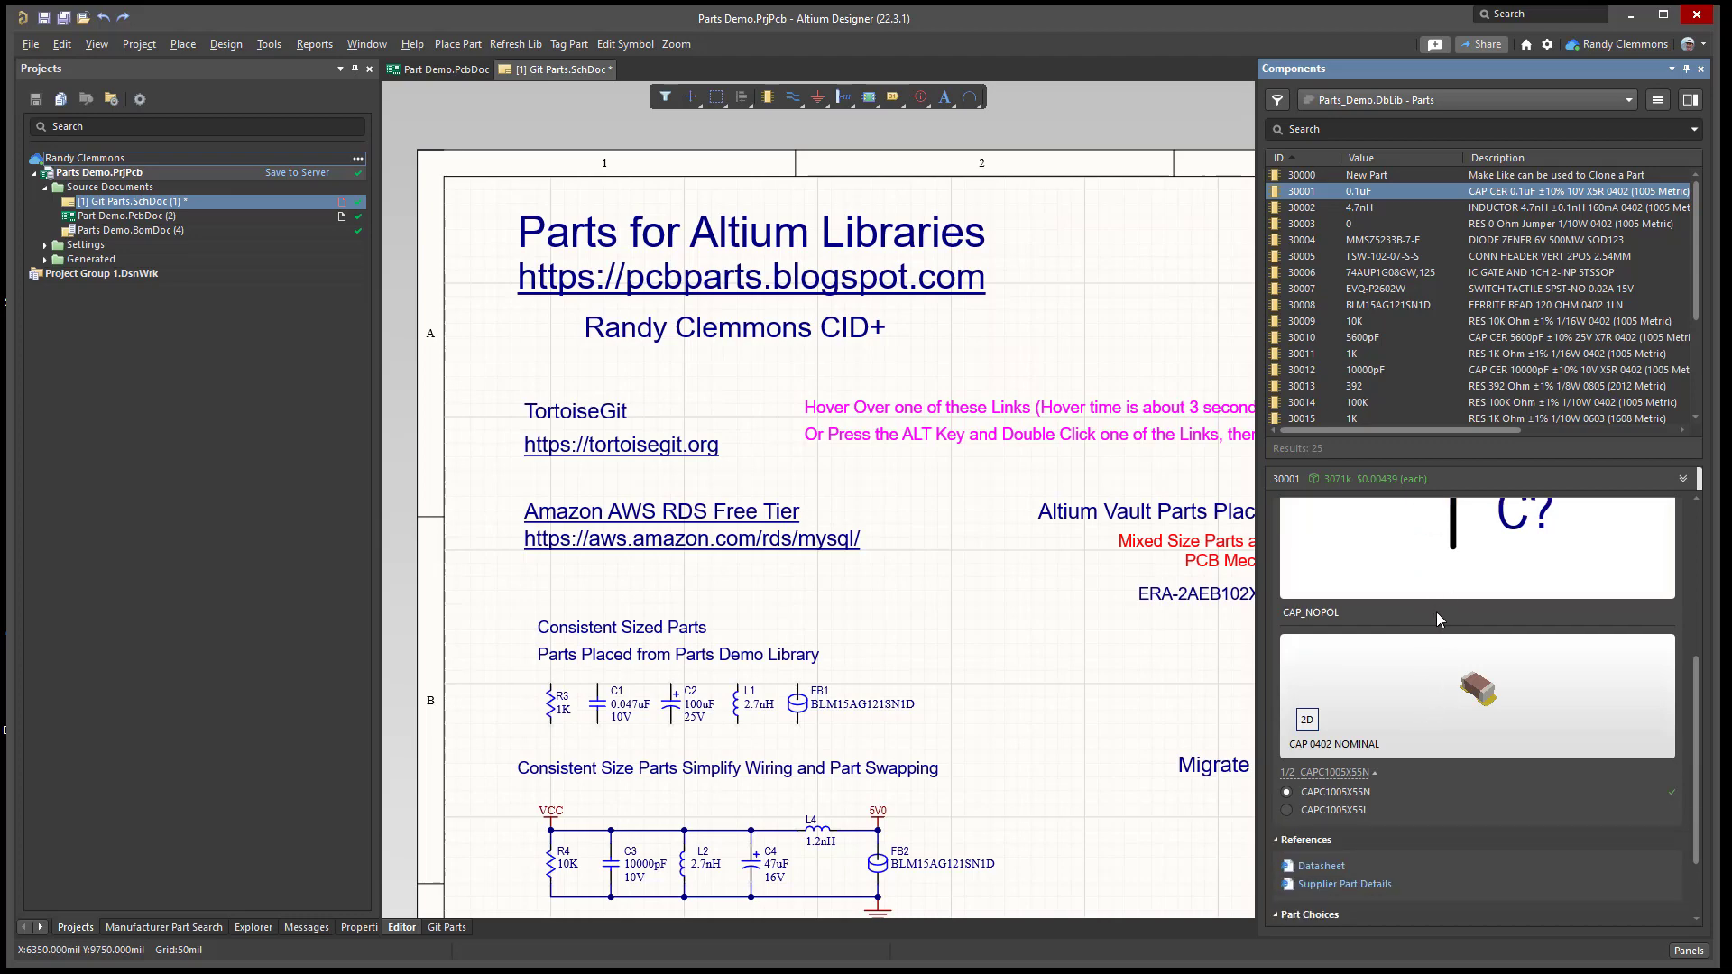
scroll(1435, 598, up, 3)
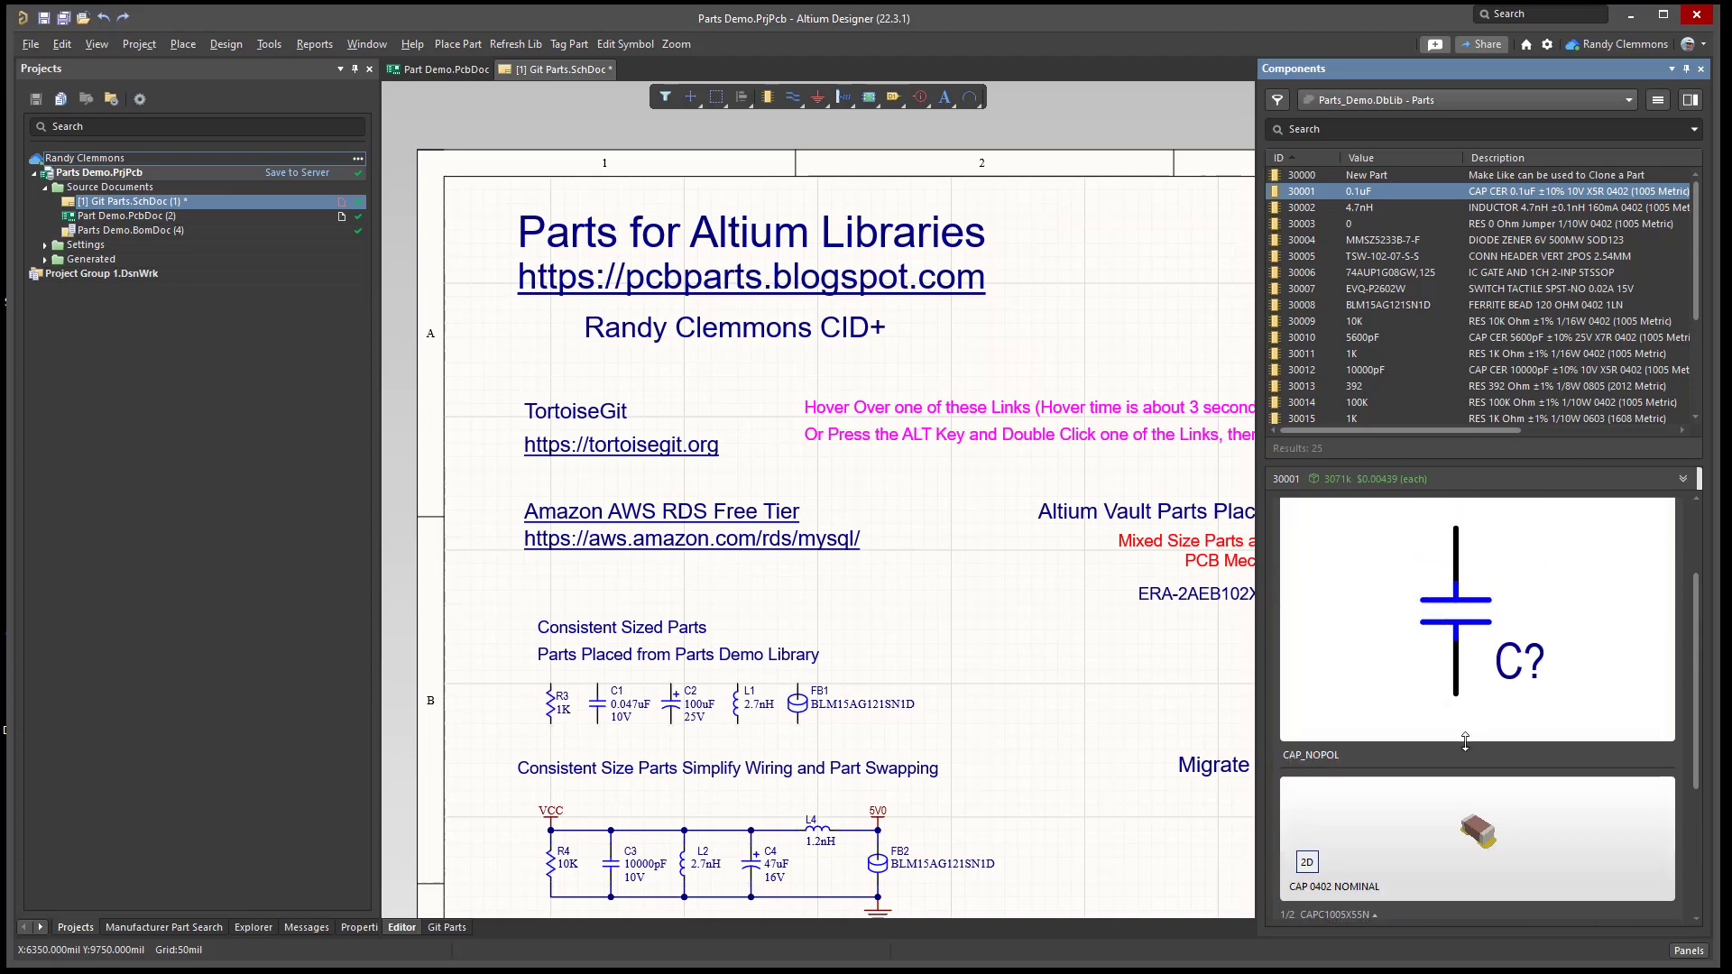
drag(1465, 741, 1478, 624)
scroll(1480, 620, down, 3)
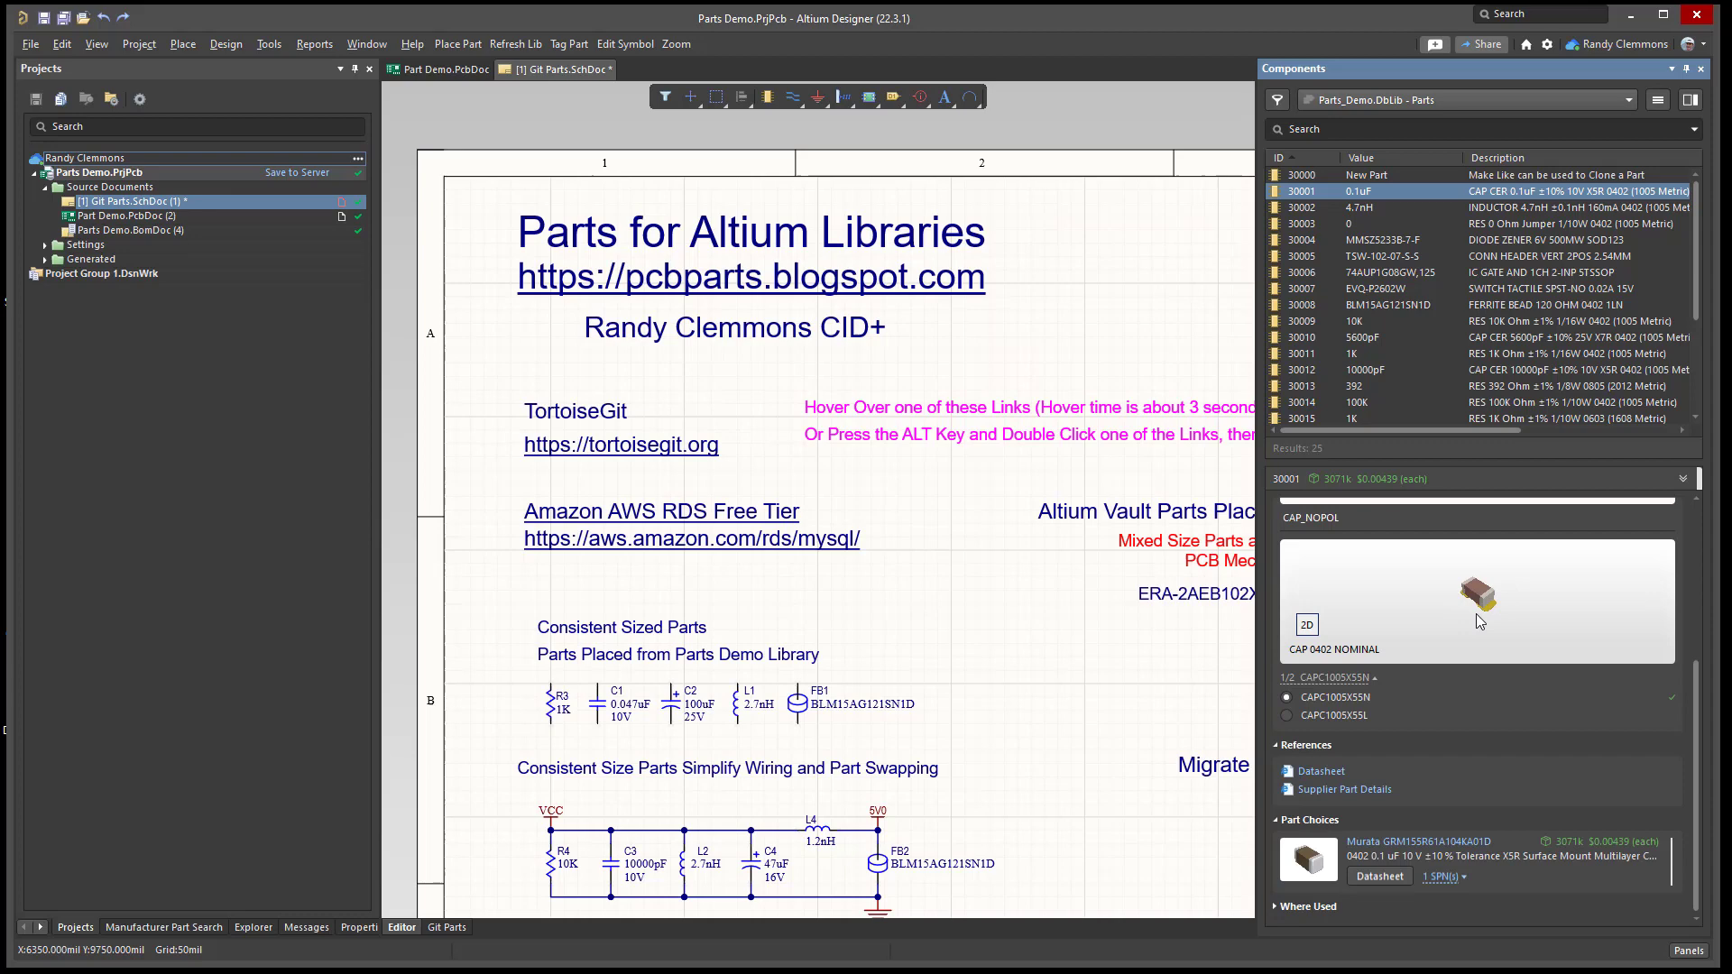
- View the supplier details page and the datasheet referenced by part 30001, minimizing the browser after each
click(1340, 793)
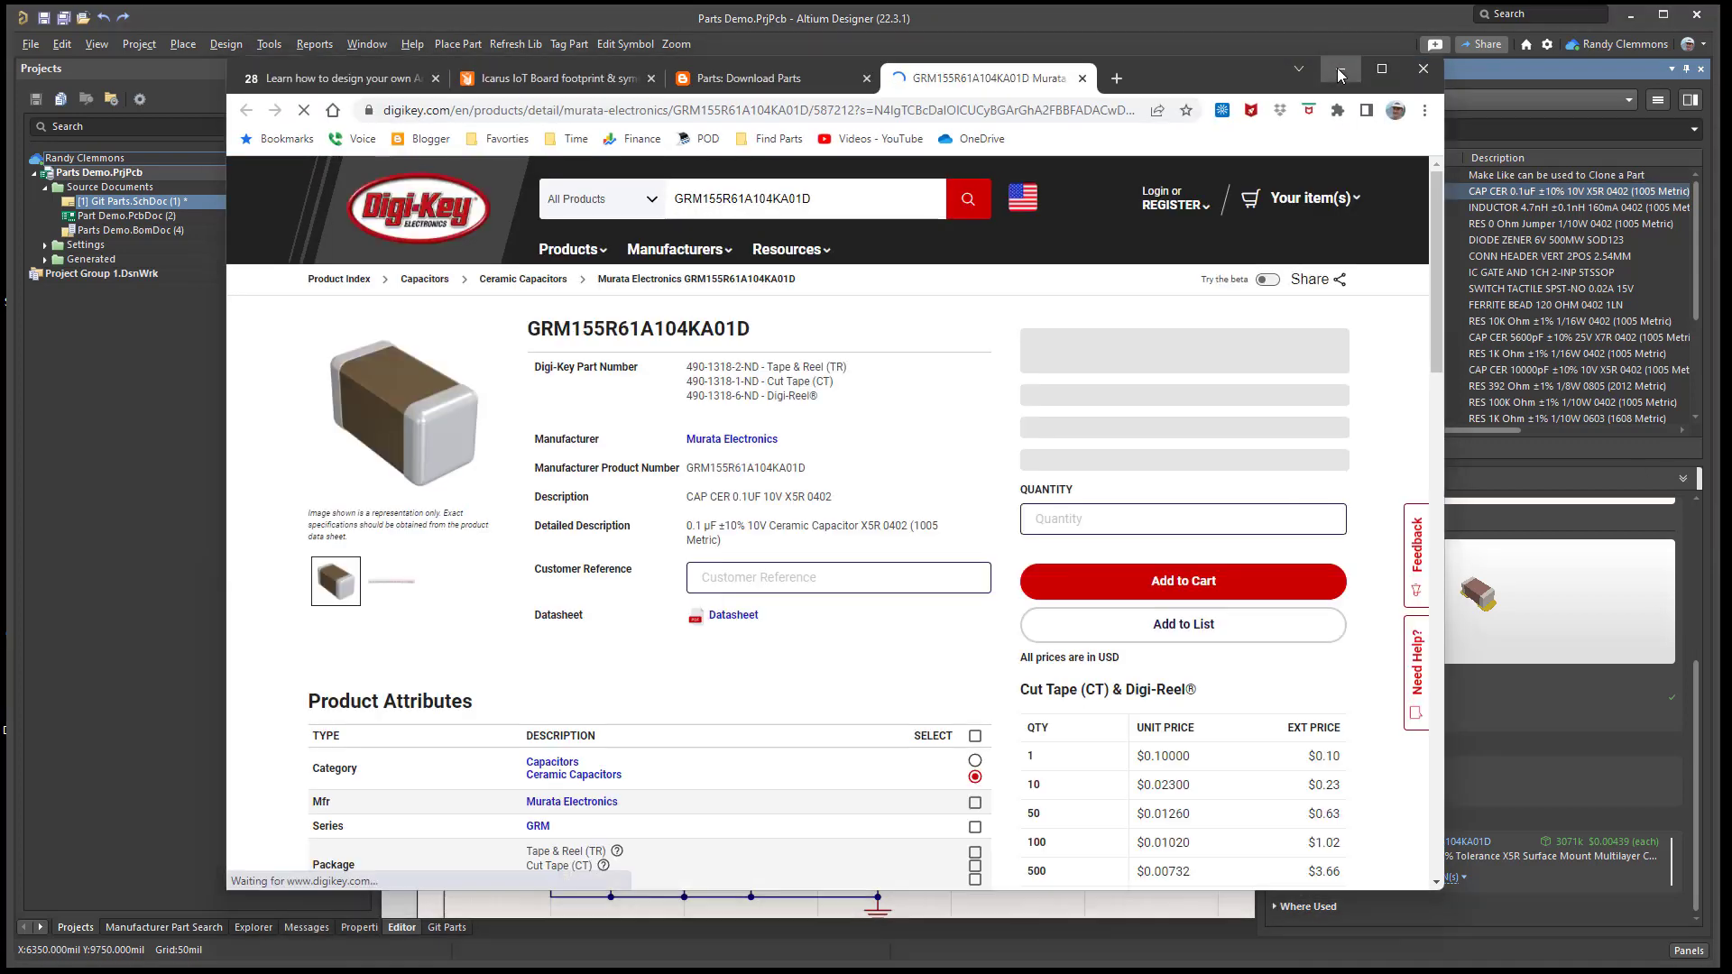
click(1340, 72)
click(1319, 772)
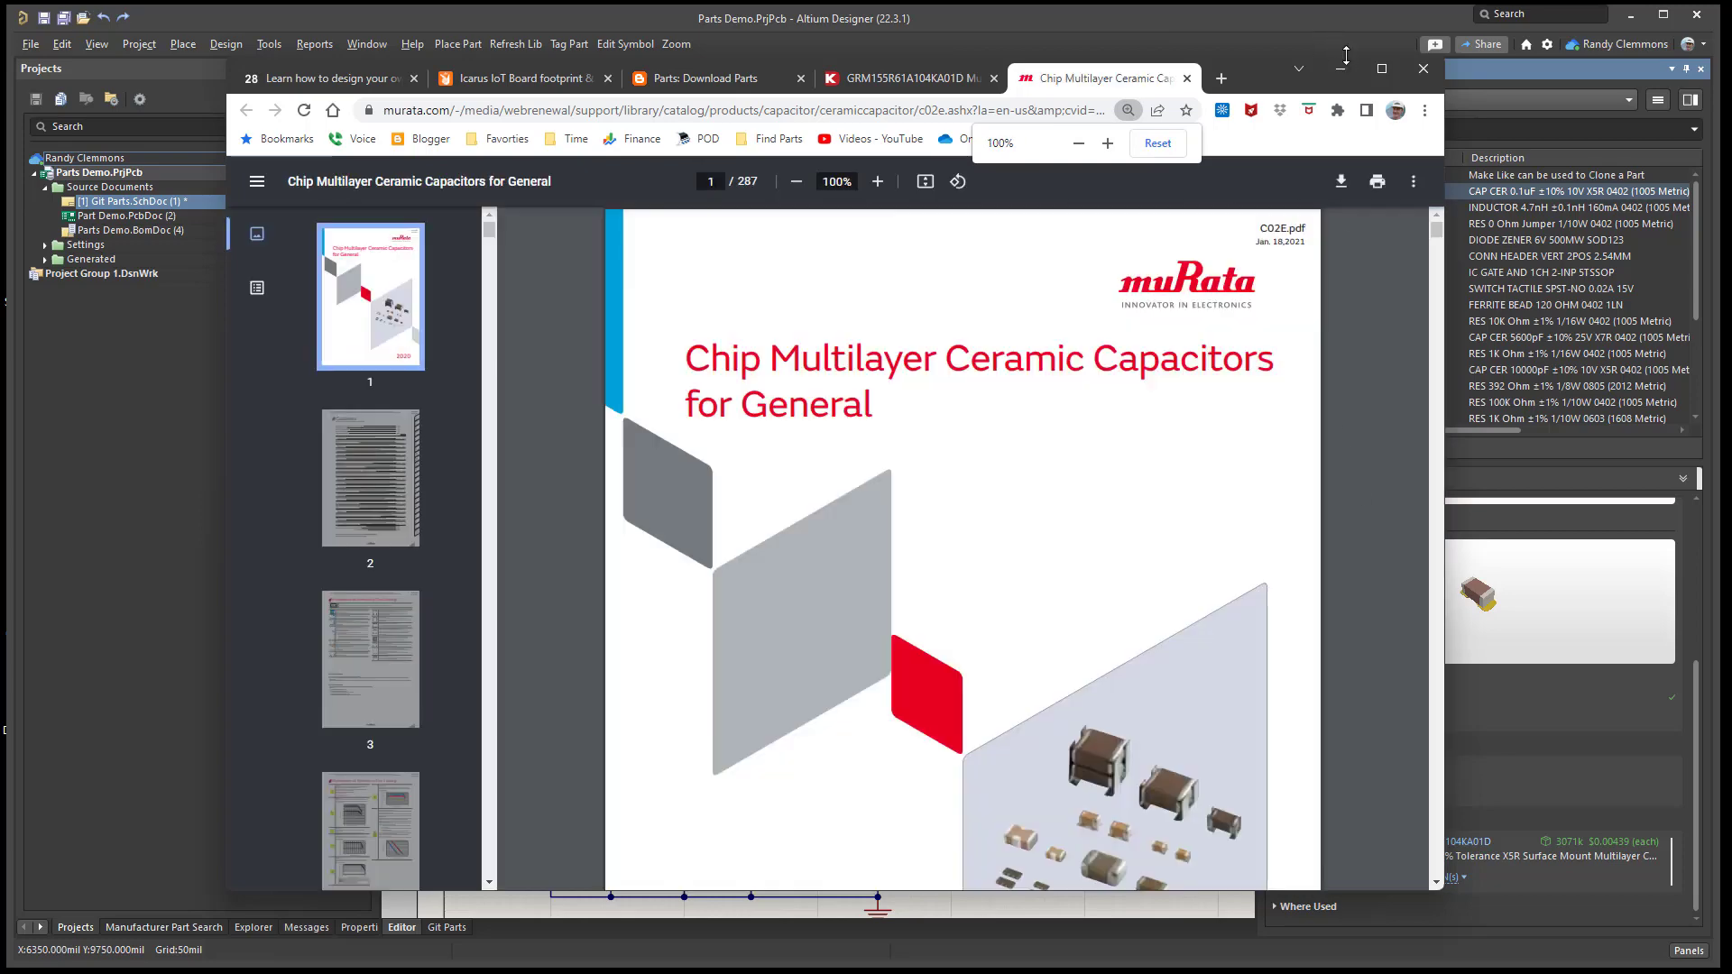
click(1342, 68)
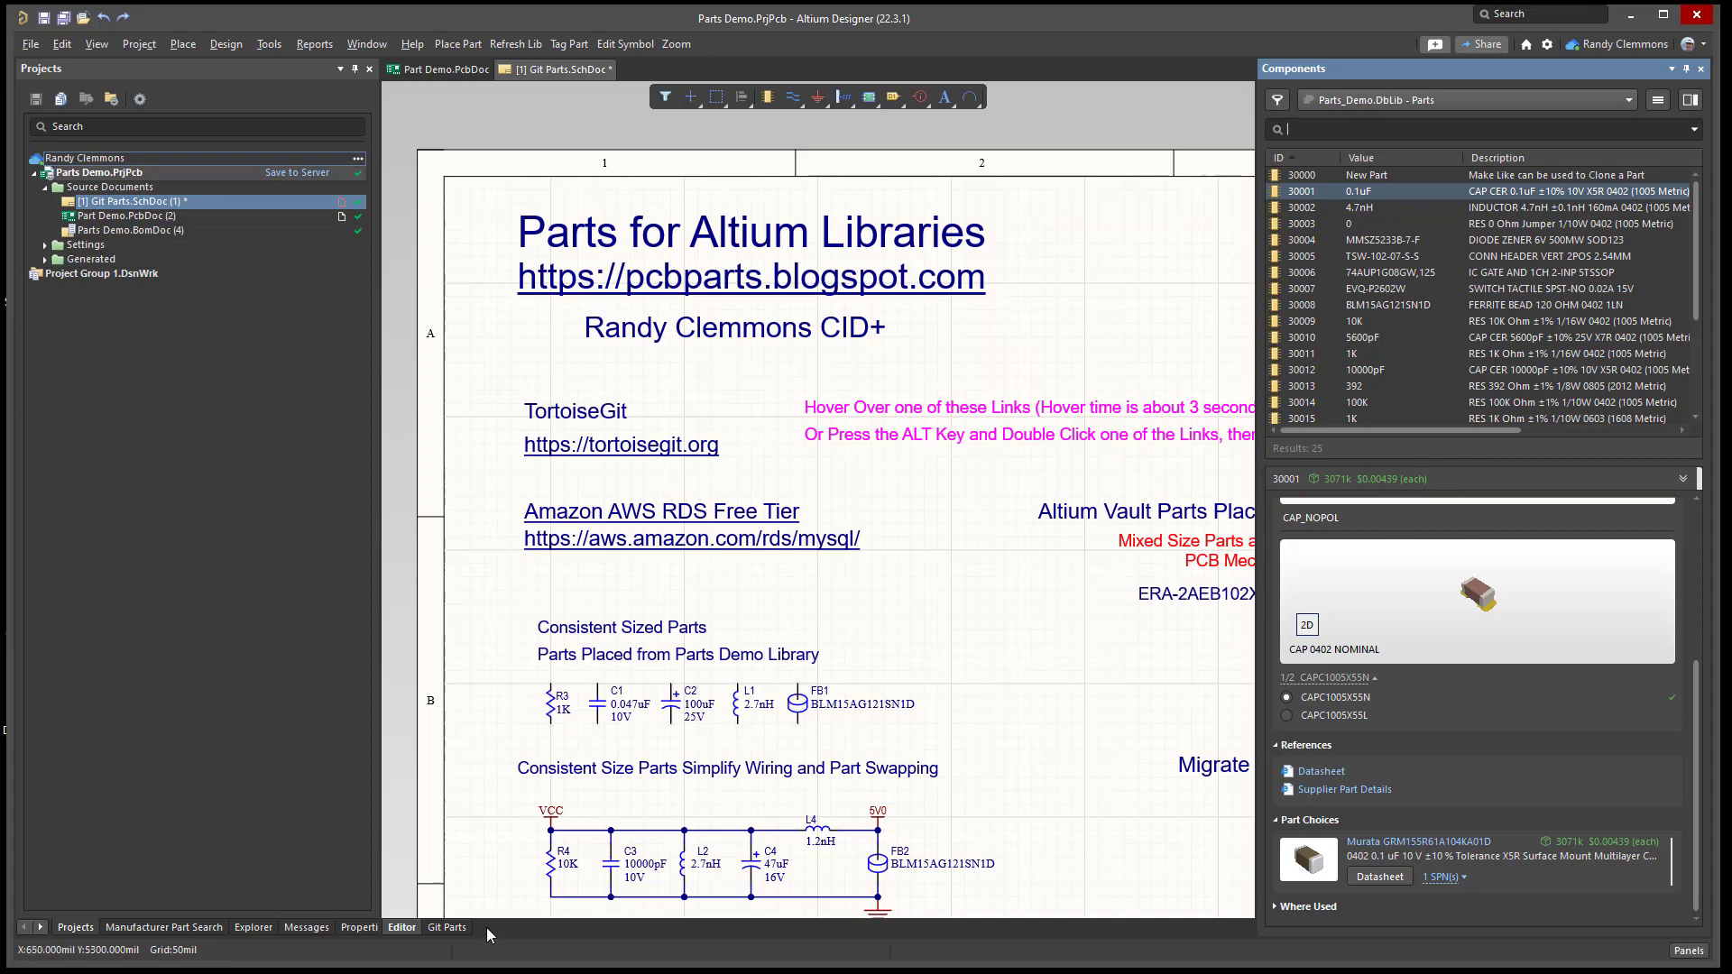
- Switch to the Parts database in Access, expand its object navigation and open the Parts table
key(alt+Tab)
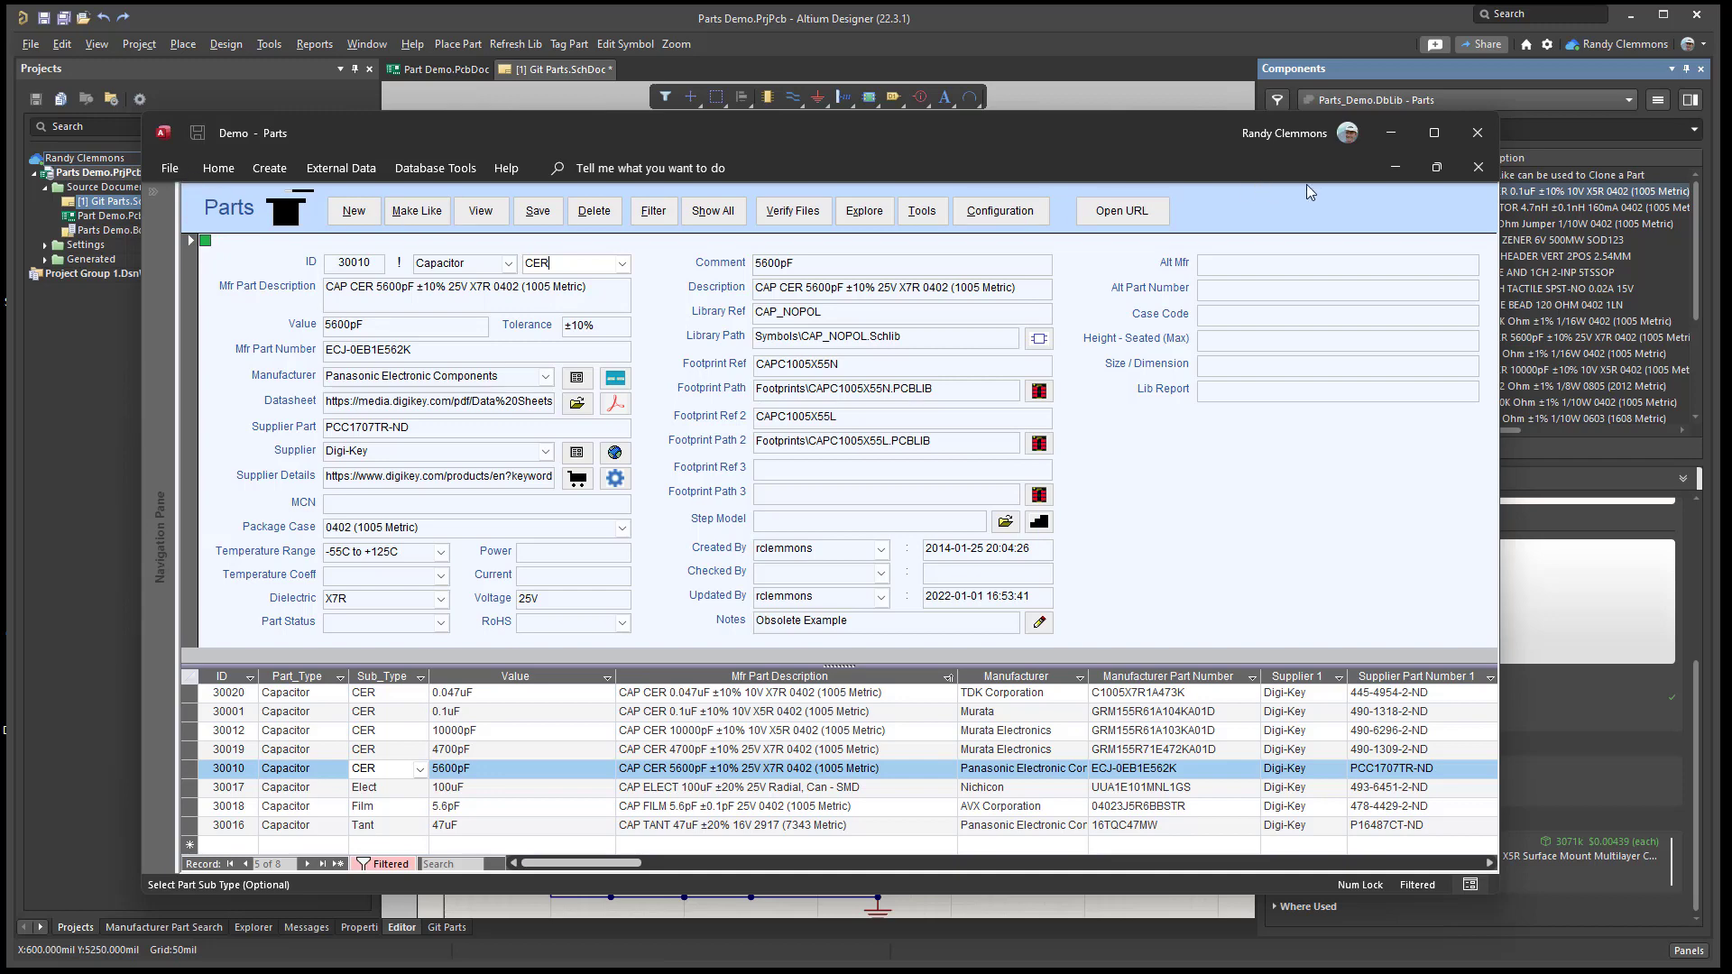
click(160, 288)
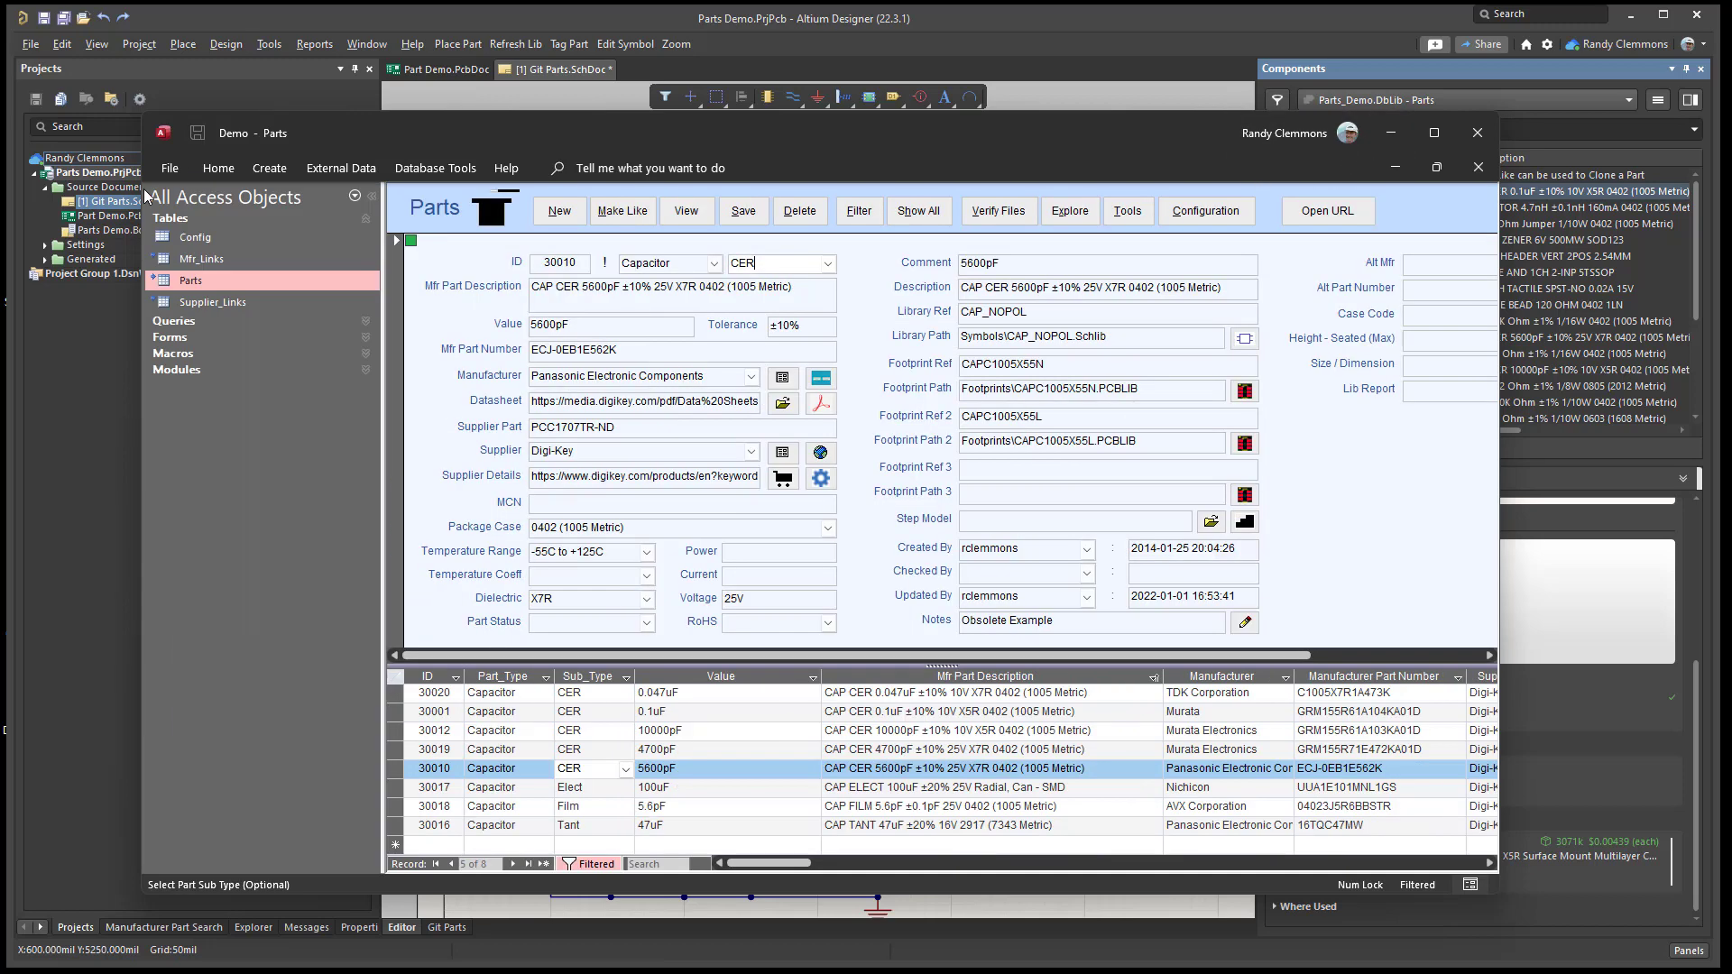
double_click(203, 285)
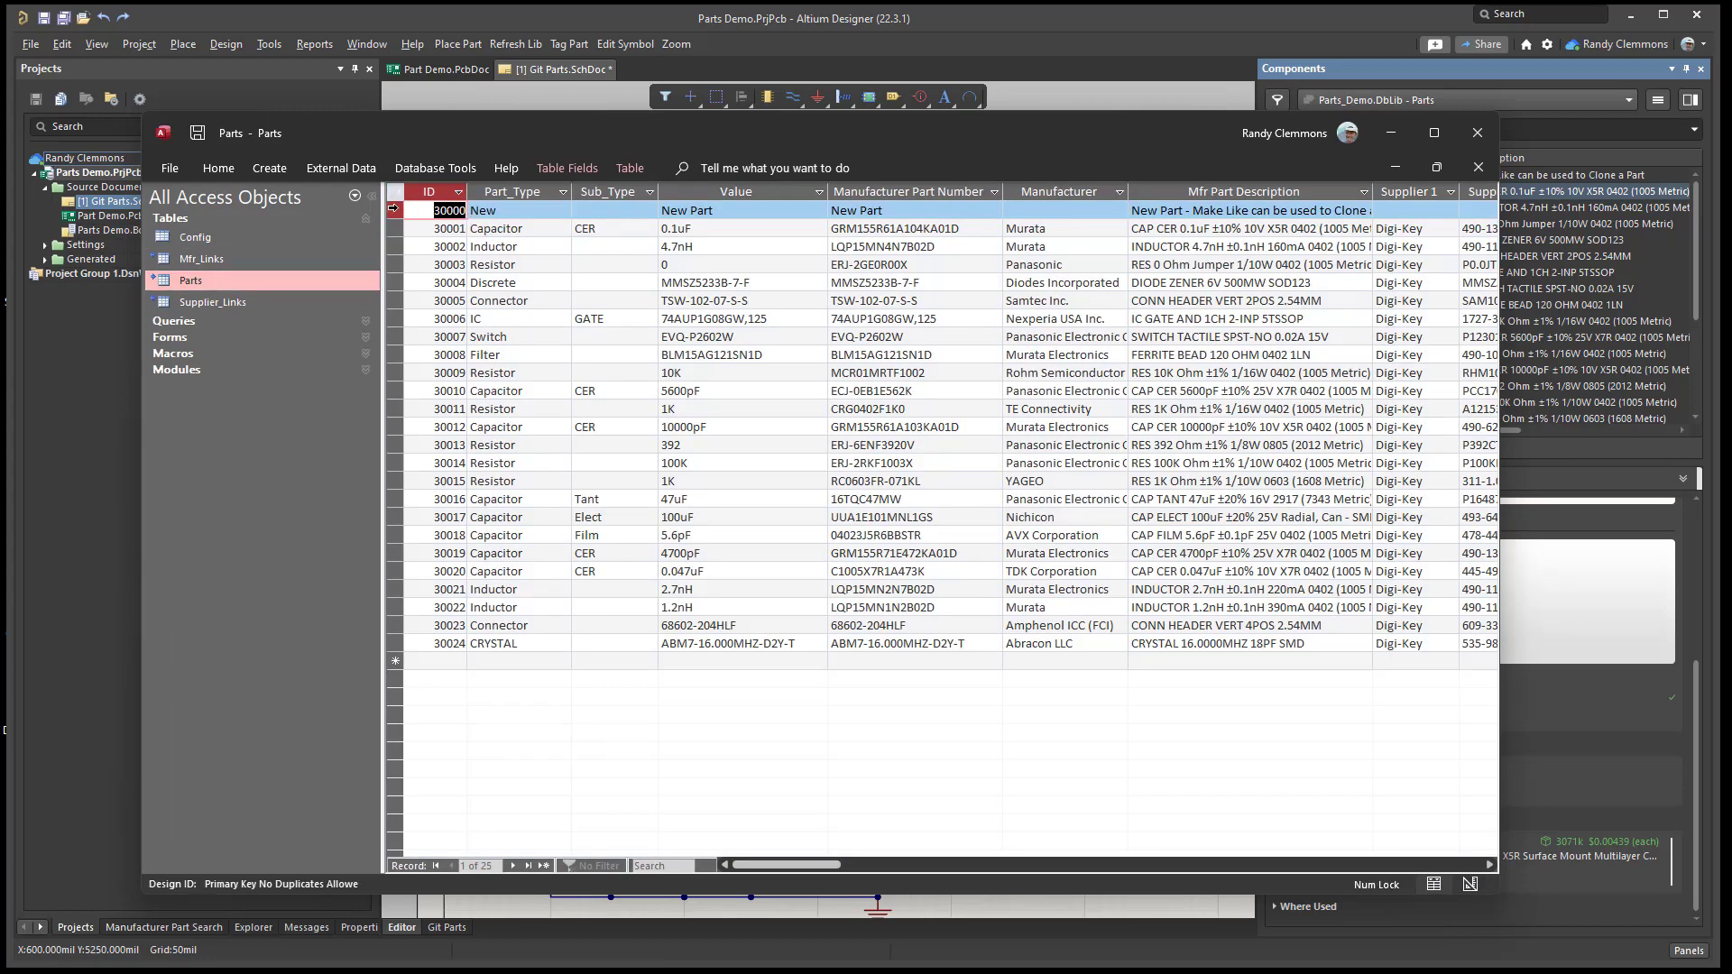
- Examine individual records and the ID, Part_Type, Sub_Type and Value columns of the Parts table
click(393, 209)
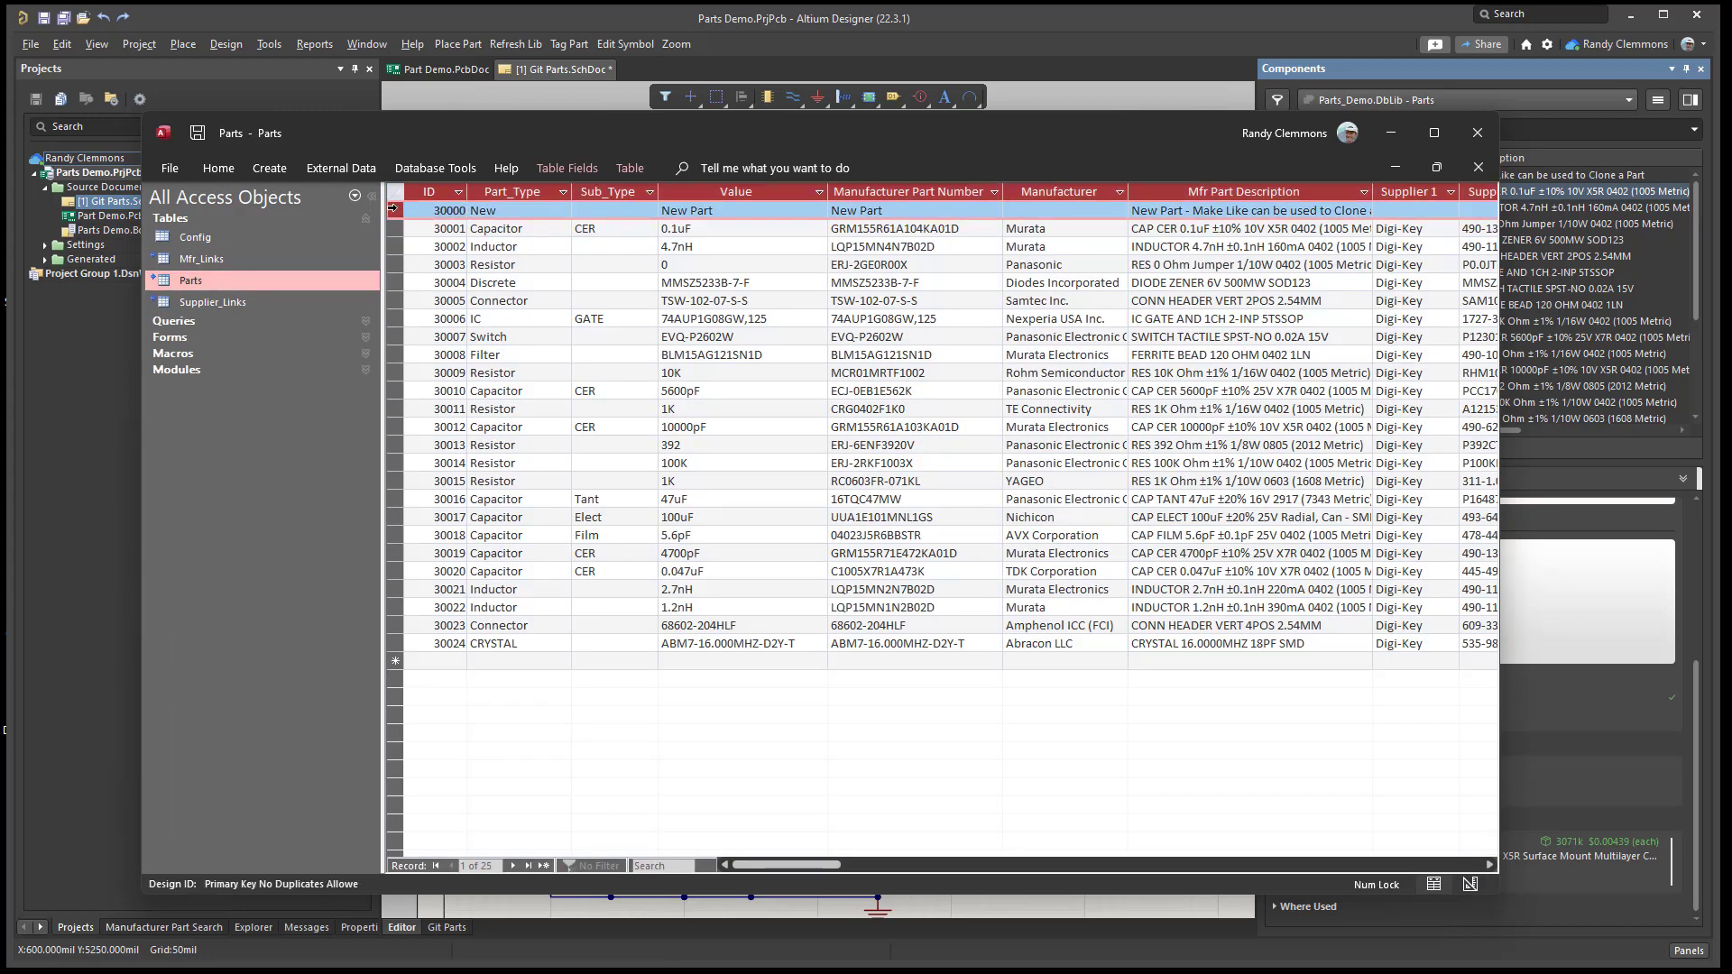
click(393, 228)
click(394, 264)
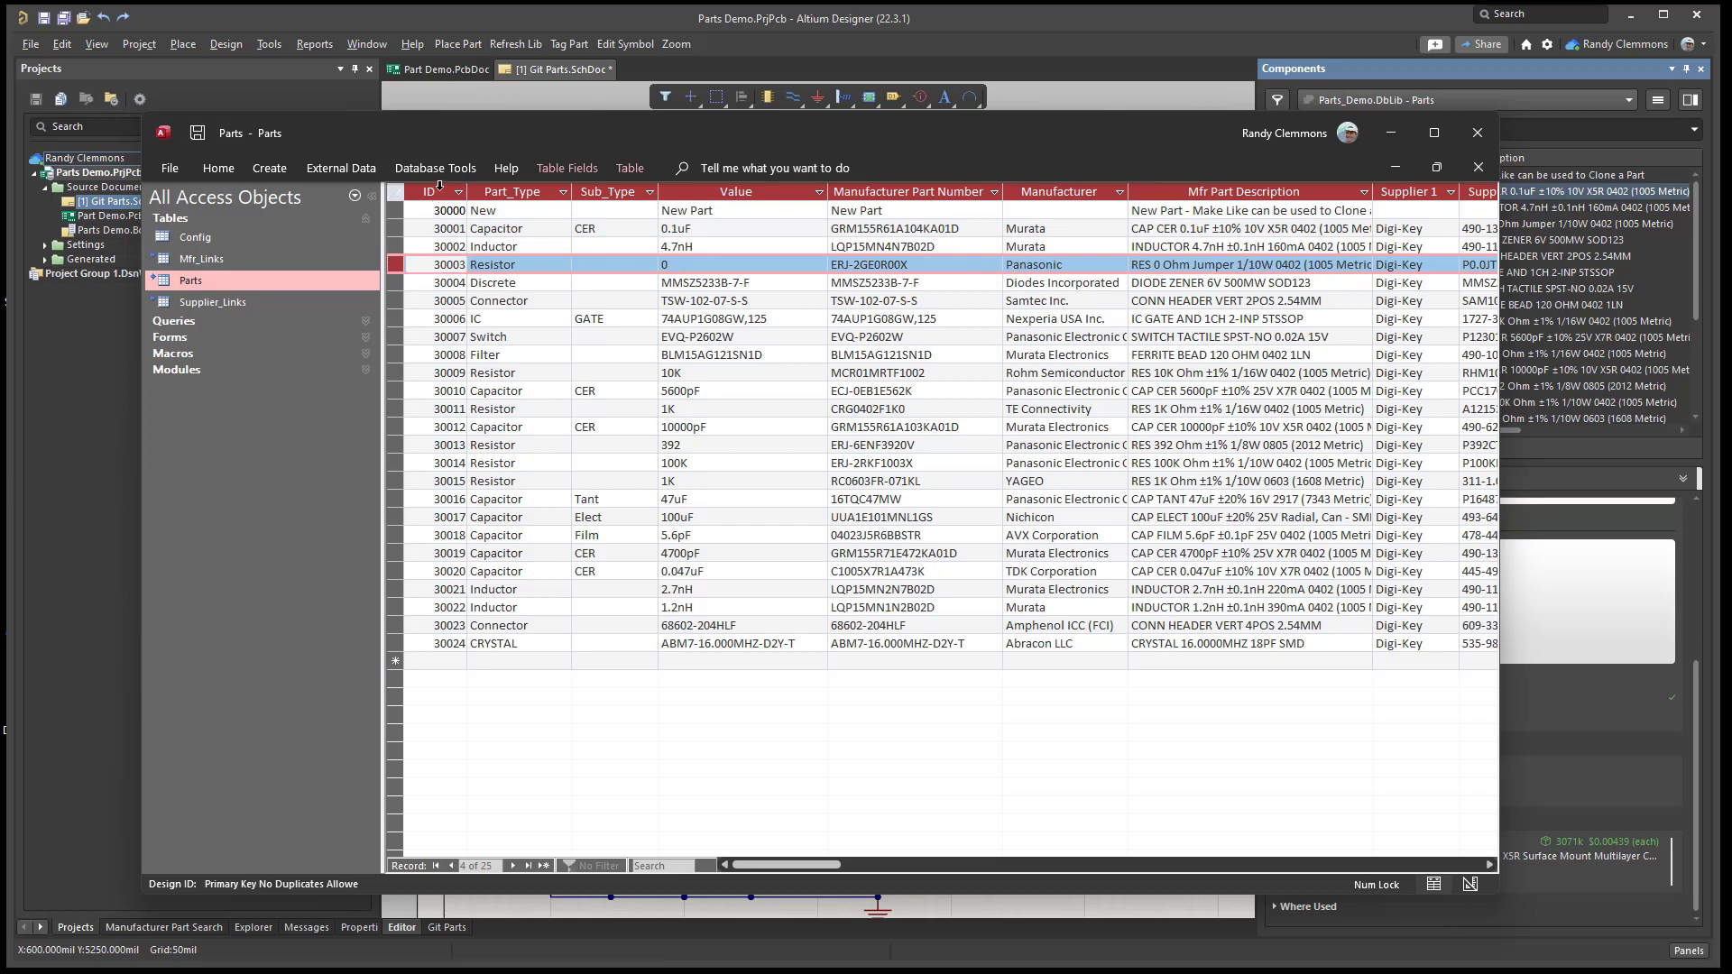
click(512, 191)
click(623, 191)
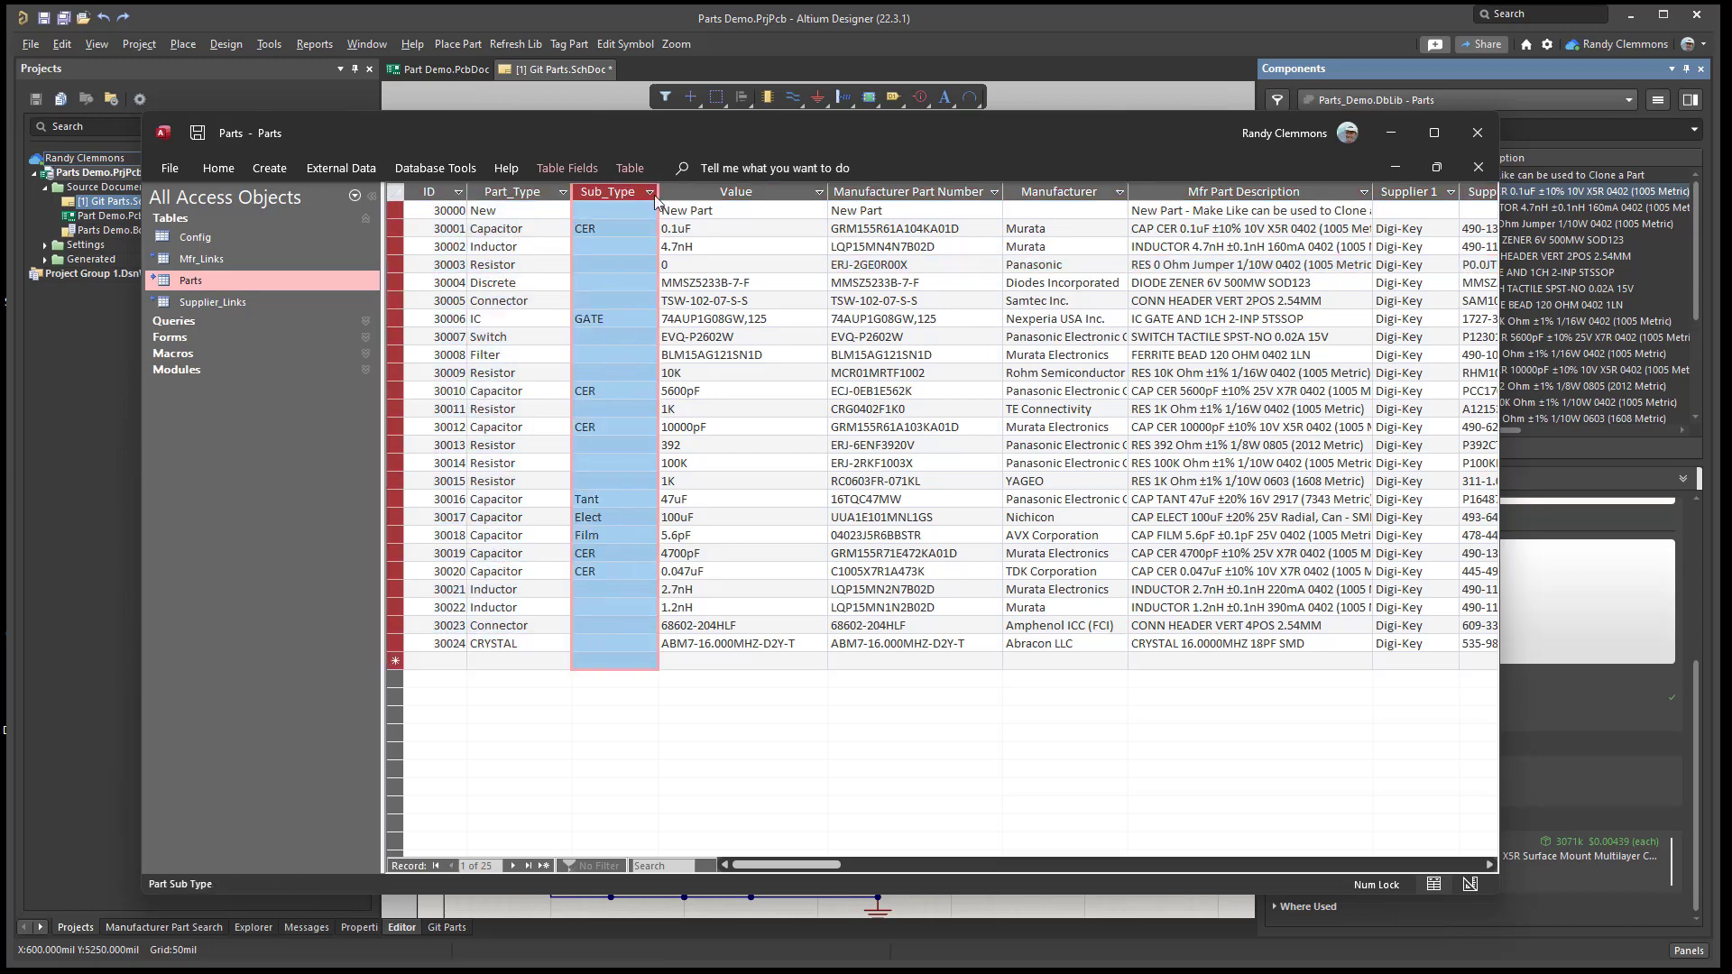
click(721, 191)
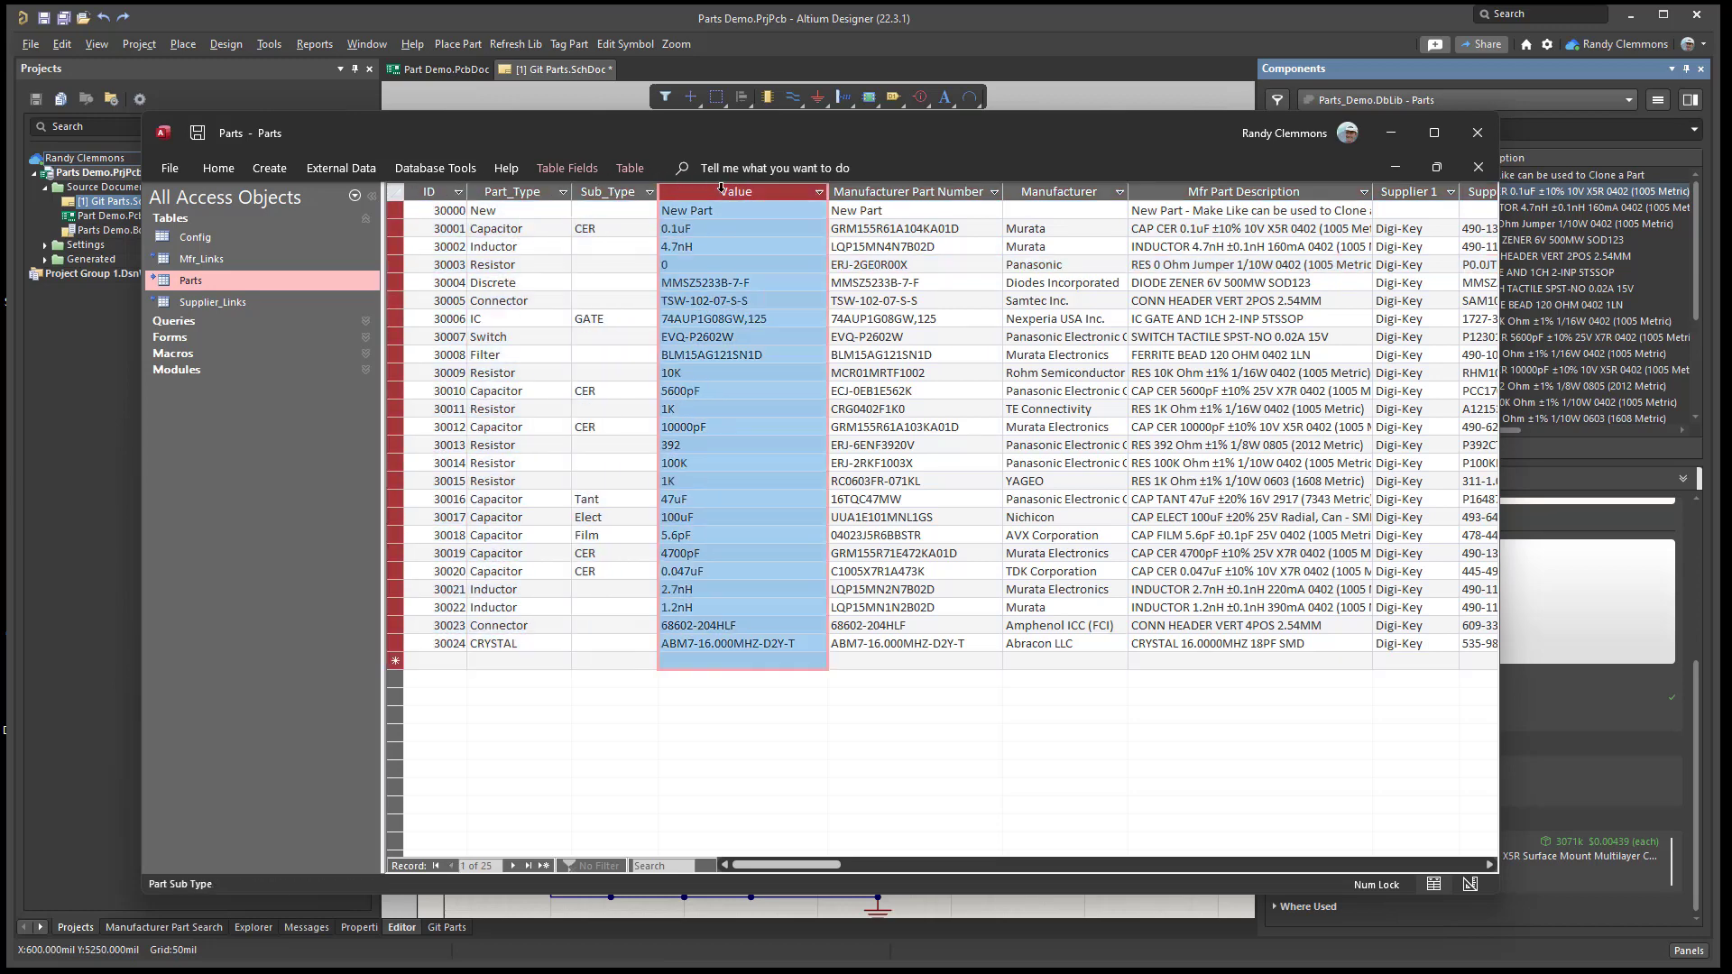
click(452, 194)
click(494, 187)
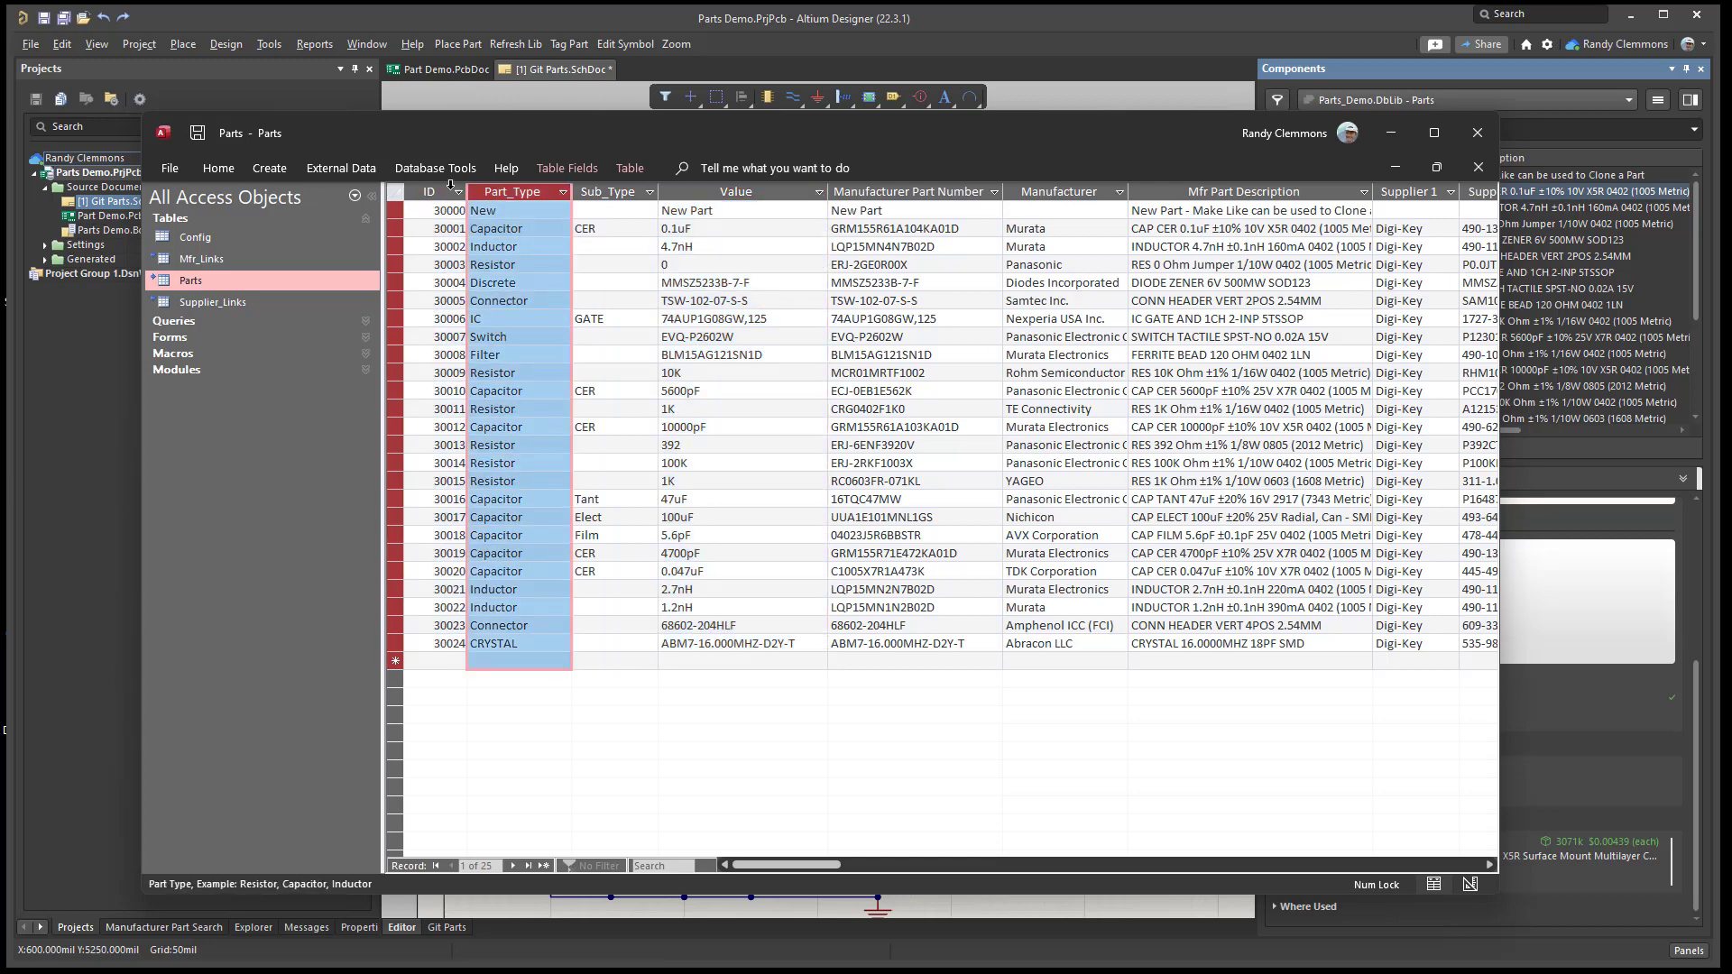
- Select the ID column of the Parts table, close the table and collapse the object navigation beside the Parts form
click(452, 190)
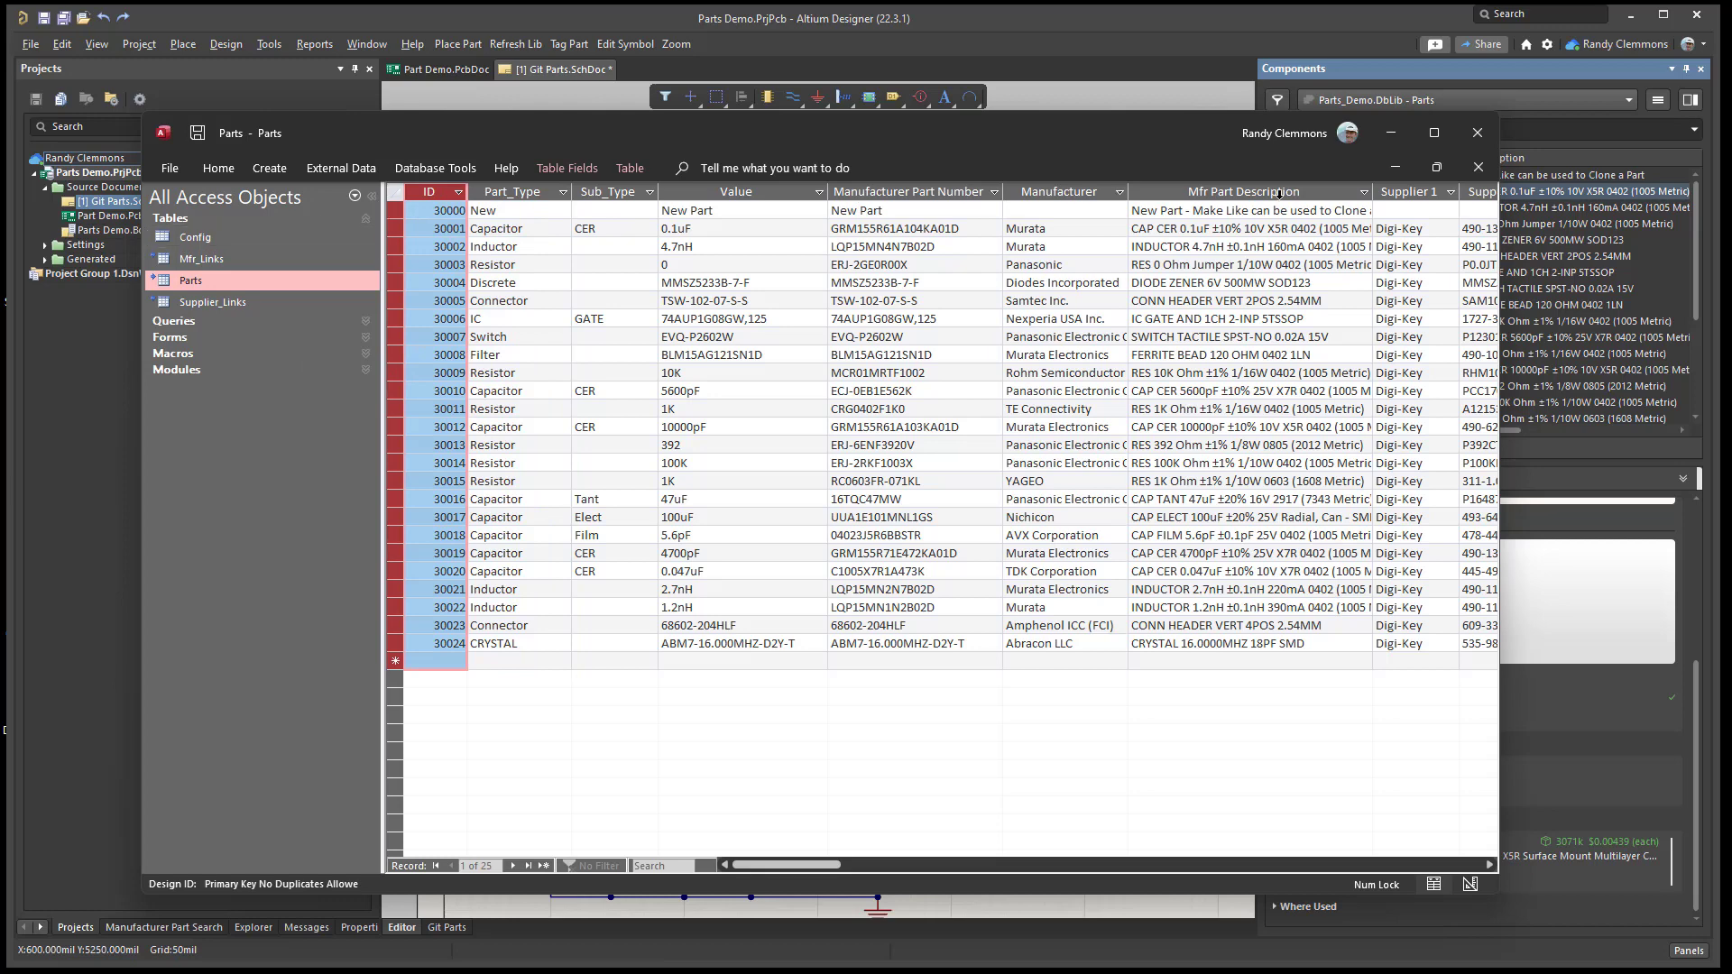
click(1478, 166)
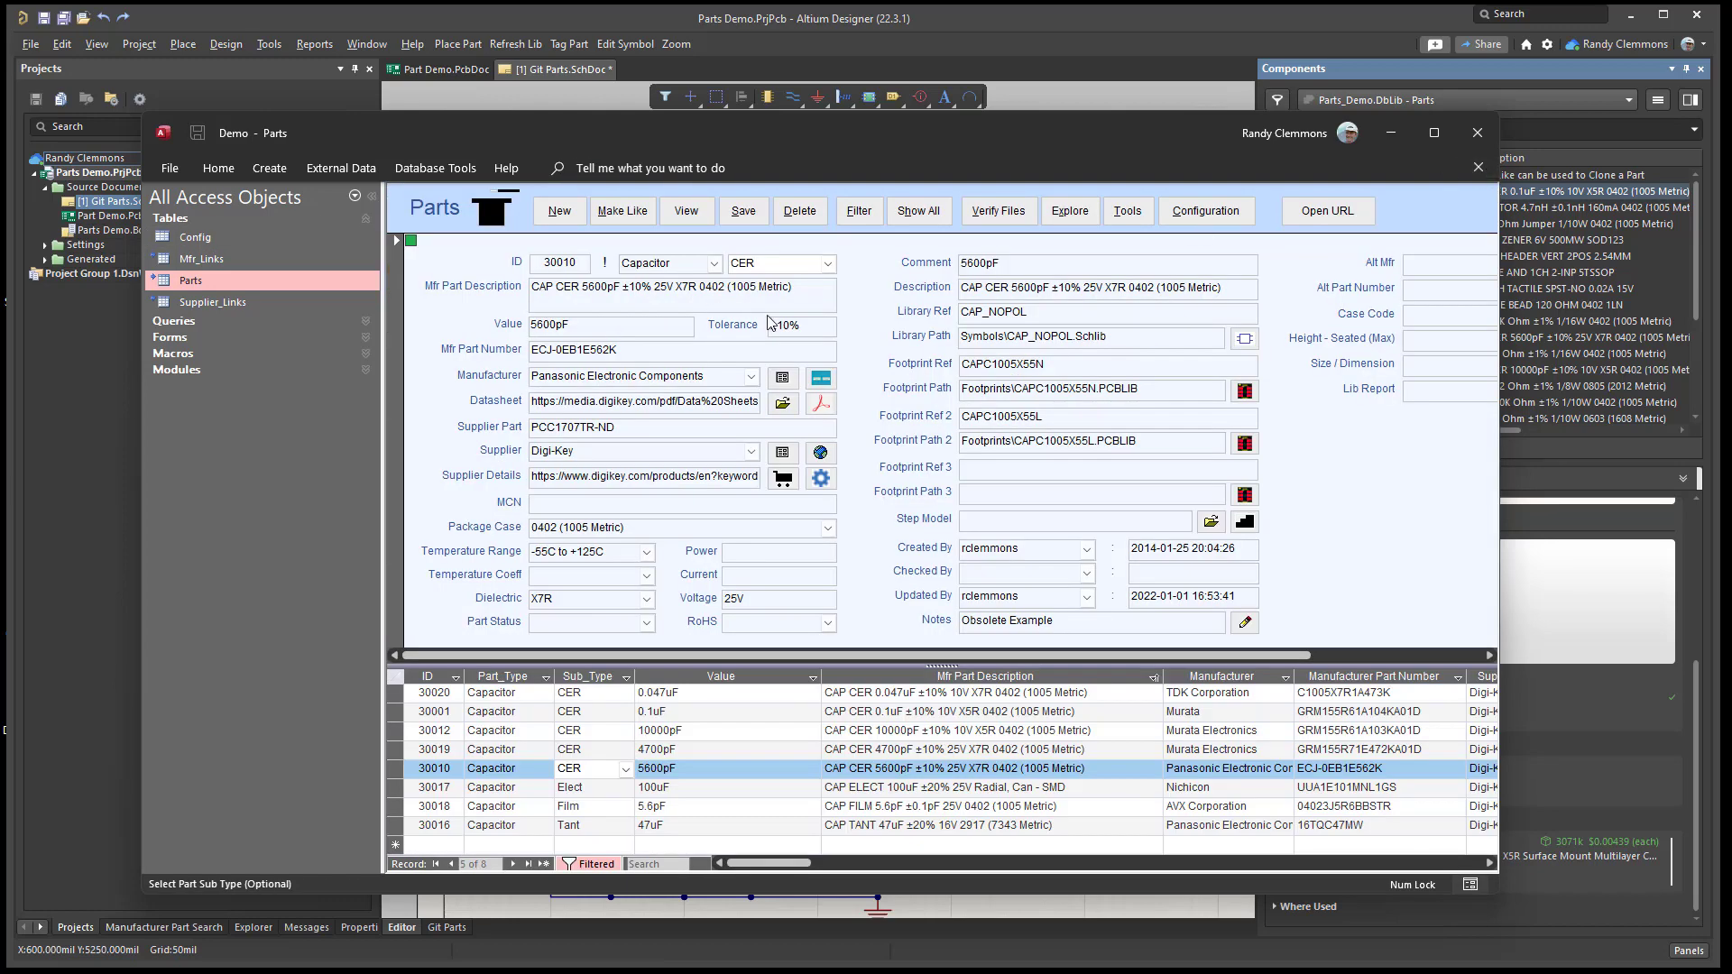
click(372, 196)
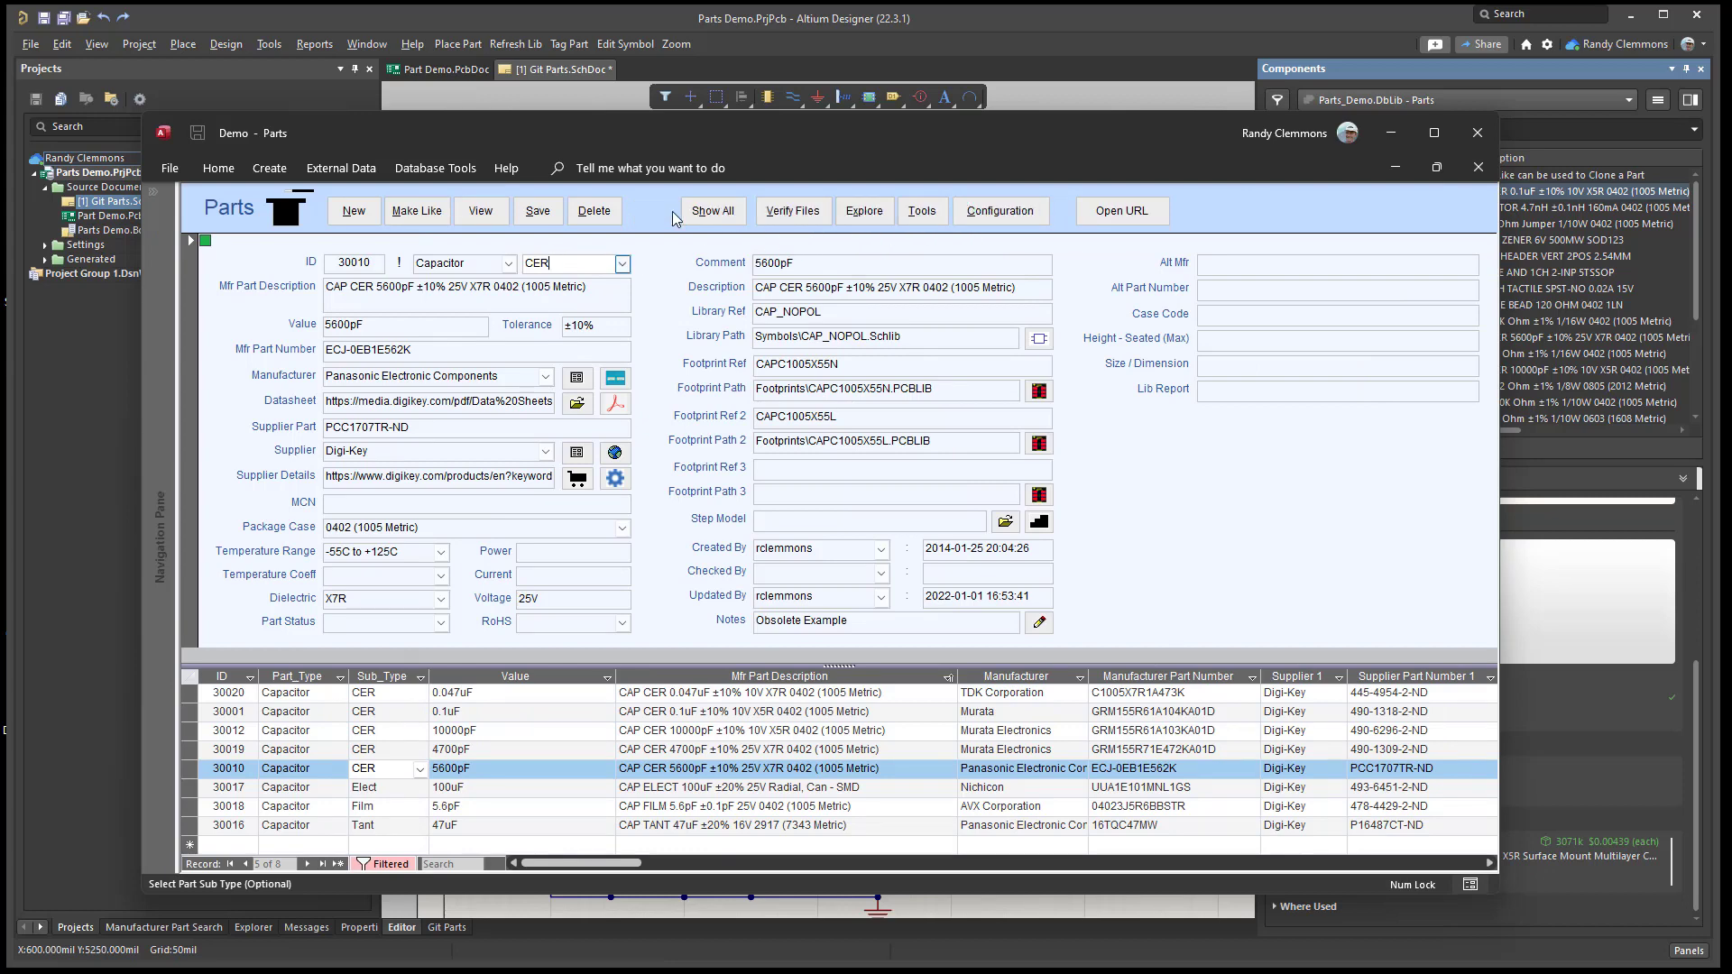
- Filter the parts by Part_Type Inductor and Package_Case 0402 (1005 Metric), and close the filter dialog
click(672, 216)
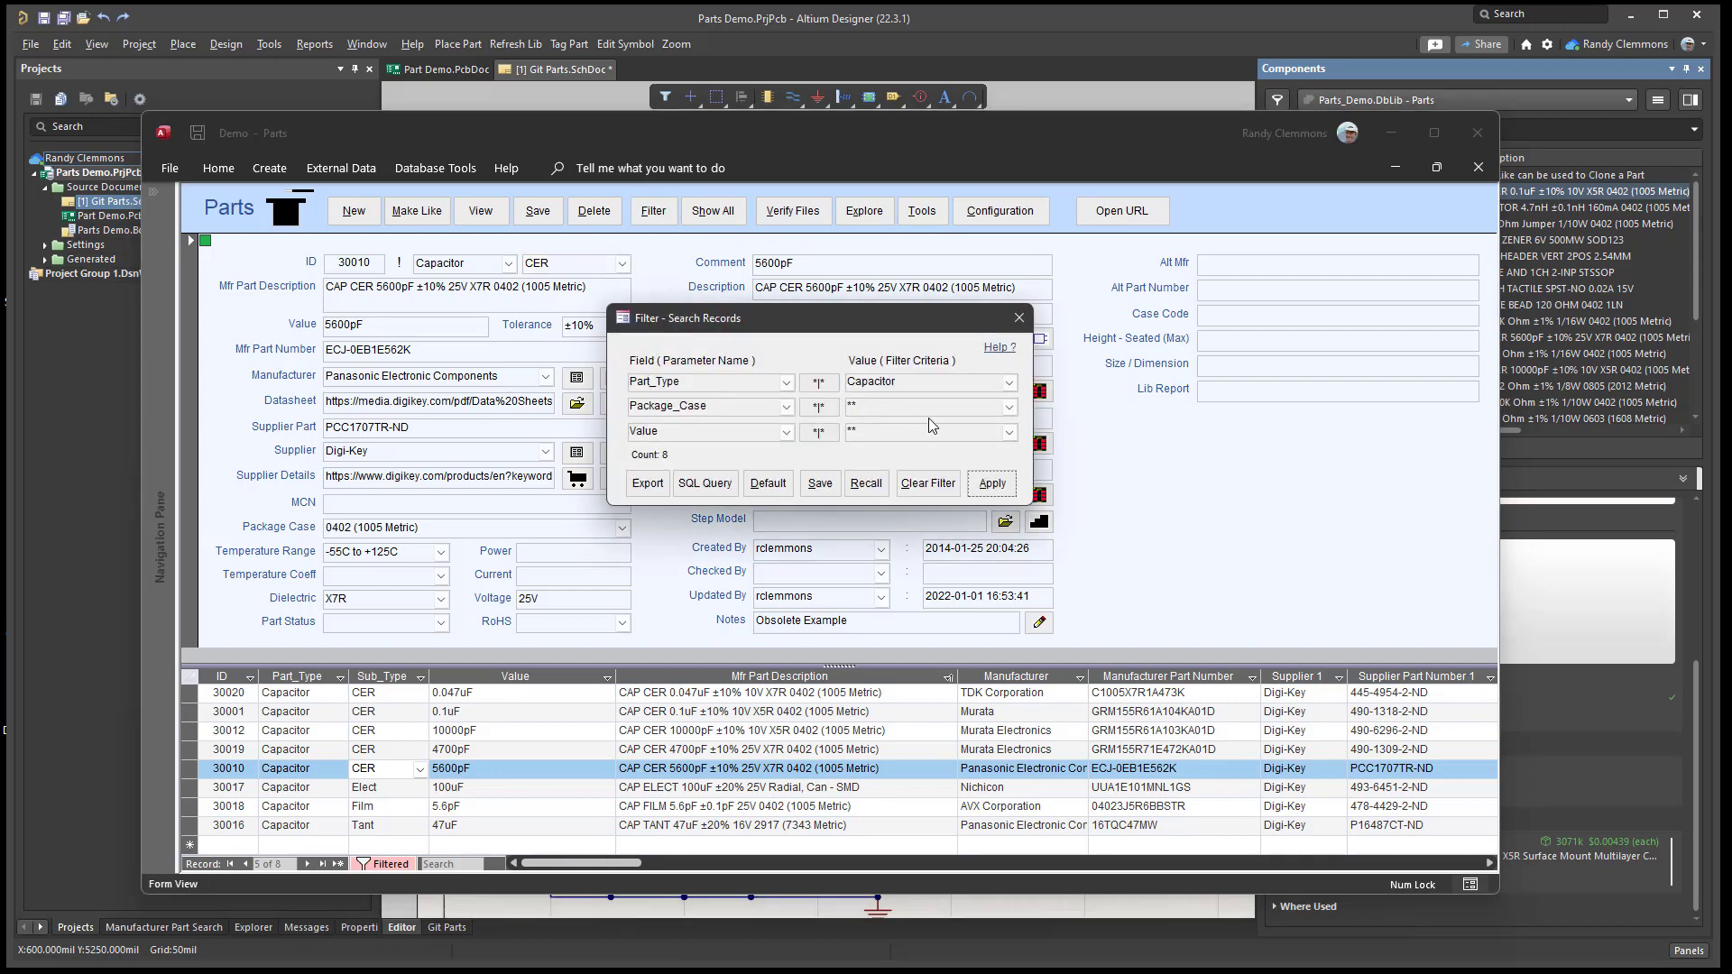
click(1009, 382)
click(869, 487)
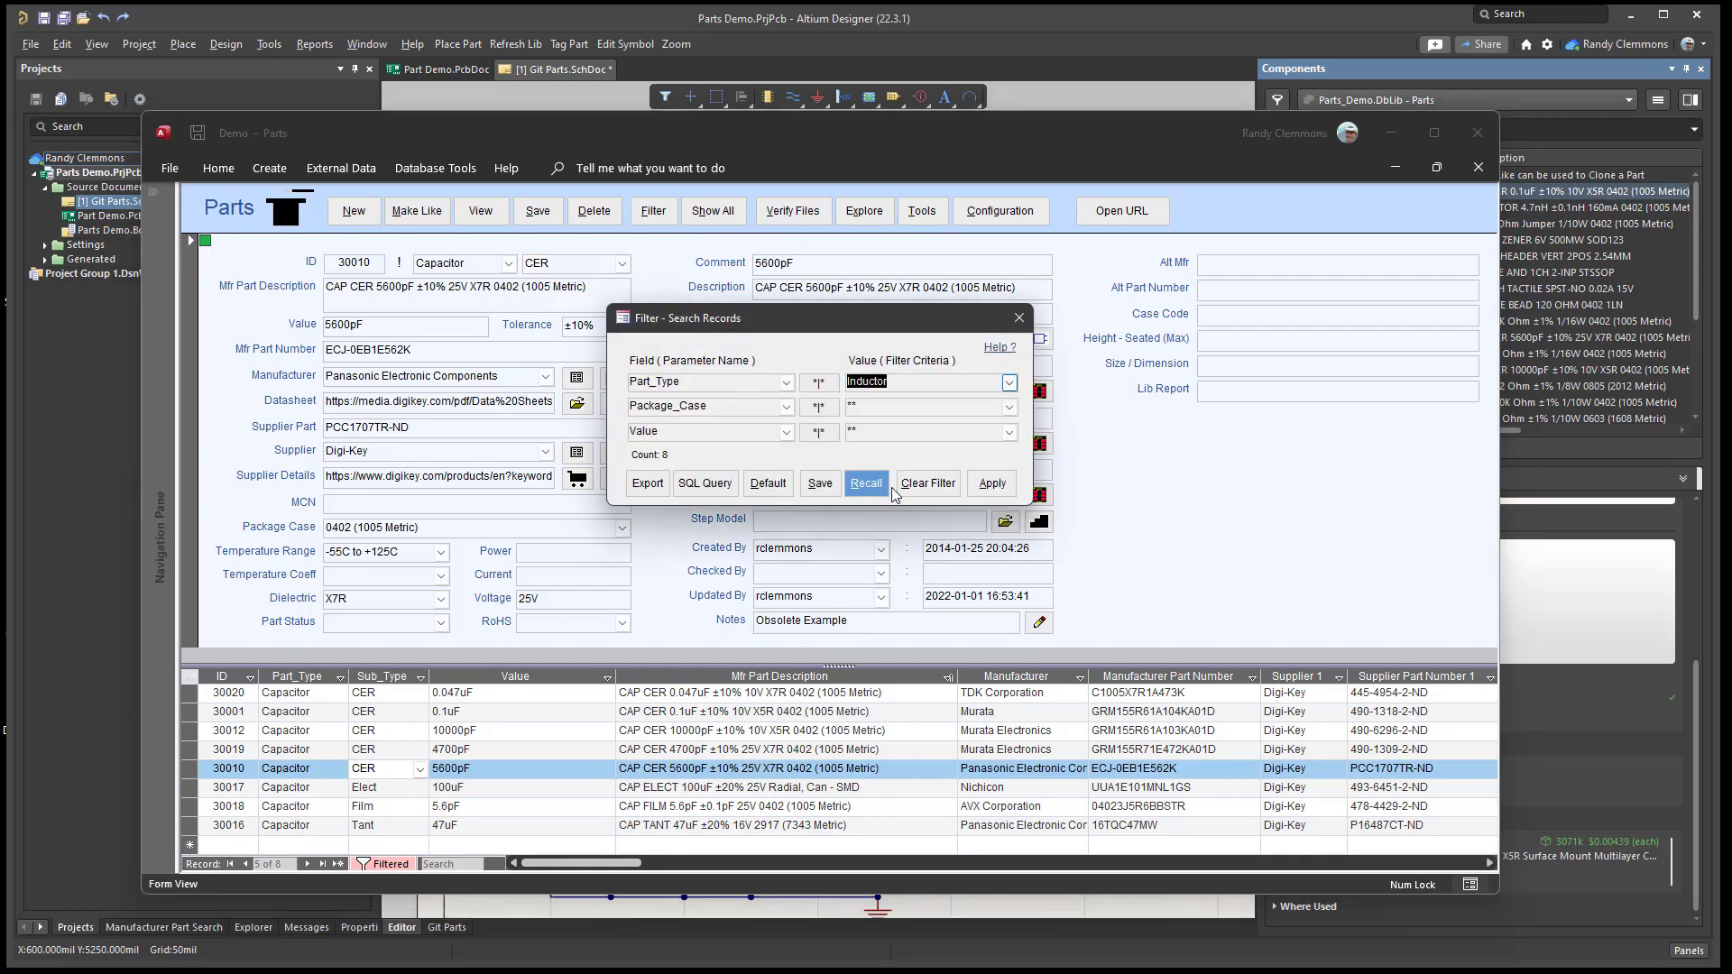
click(1009, 407)
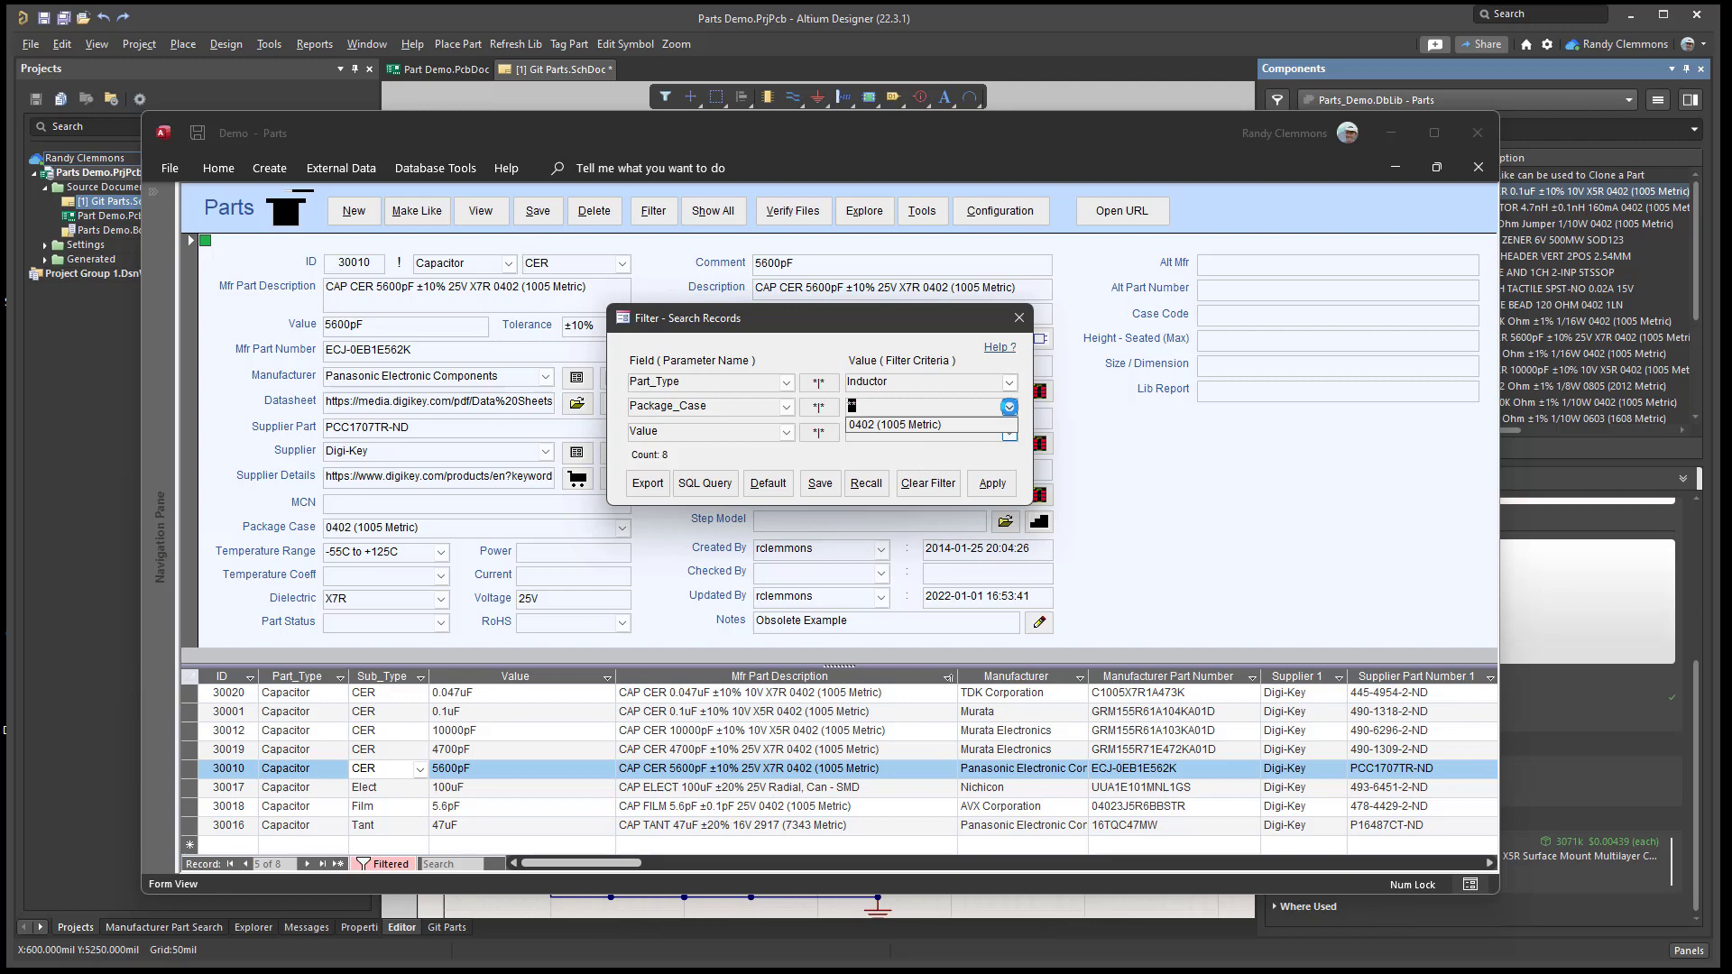
click(929, 425)
click(993, 483)
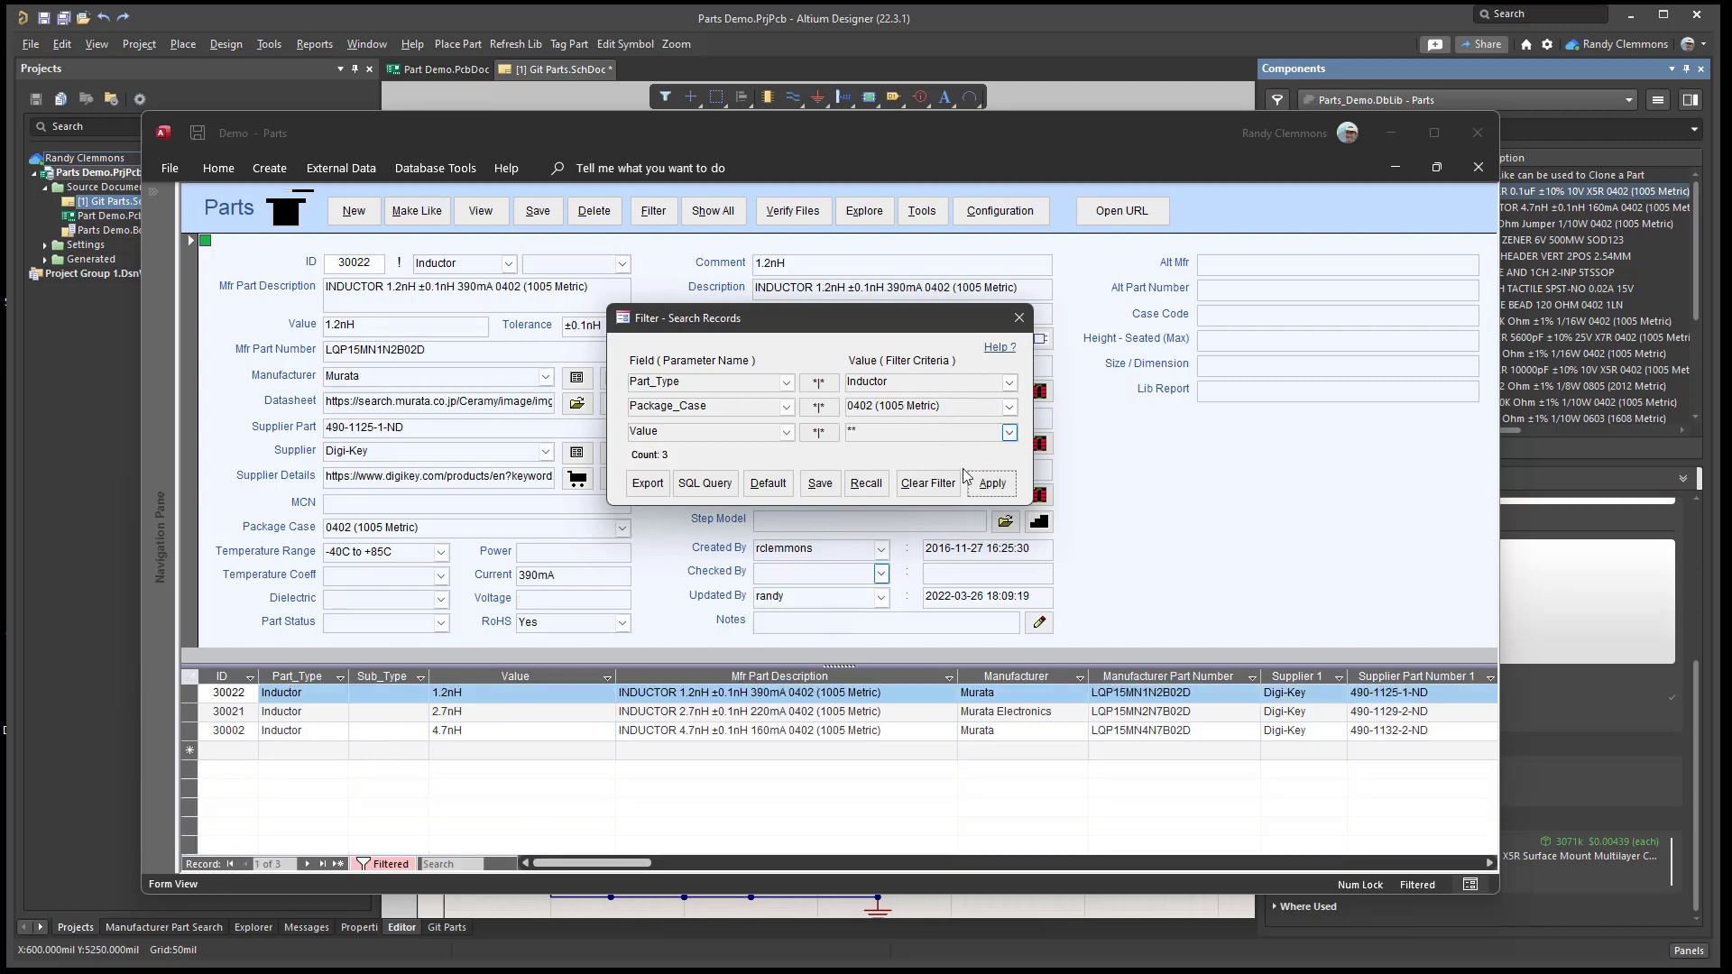
click(1019, 318)
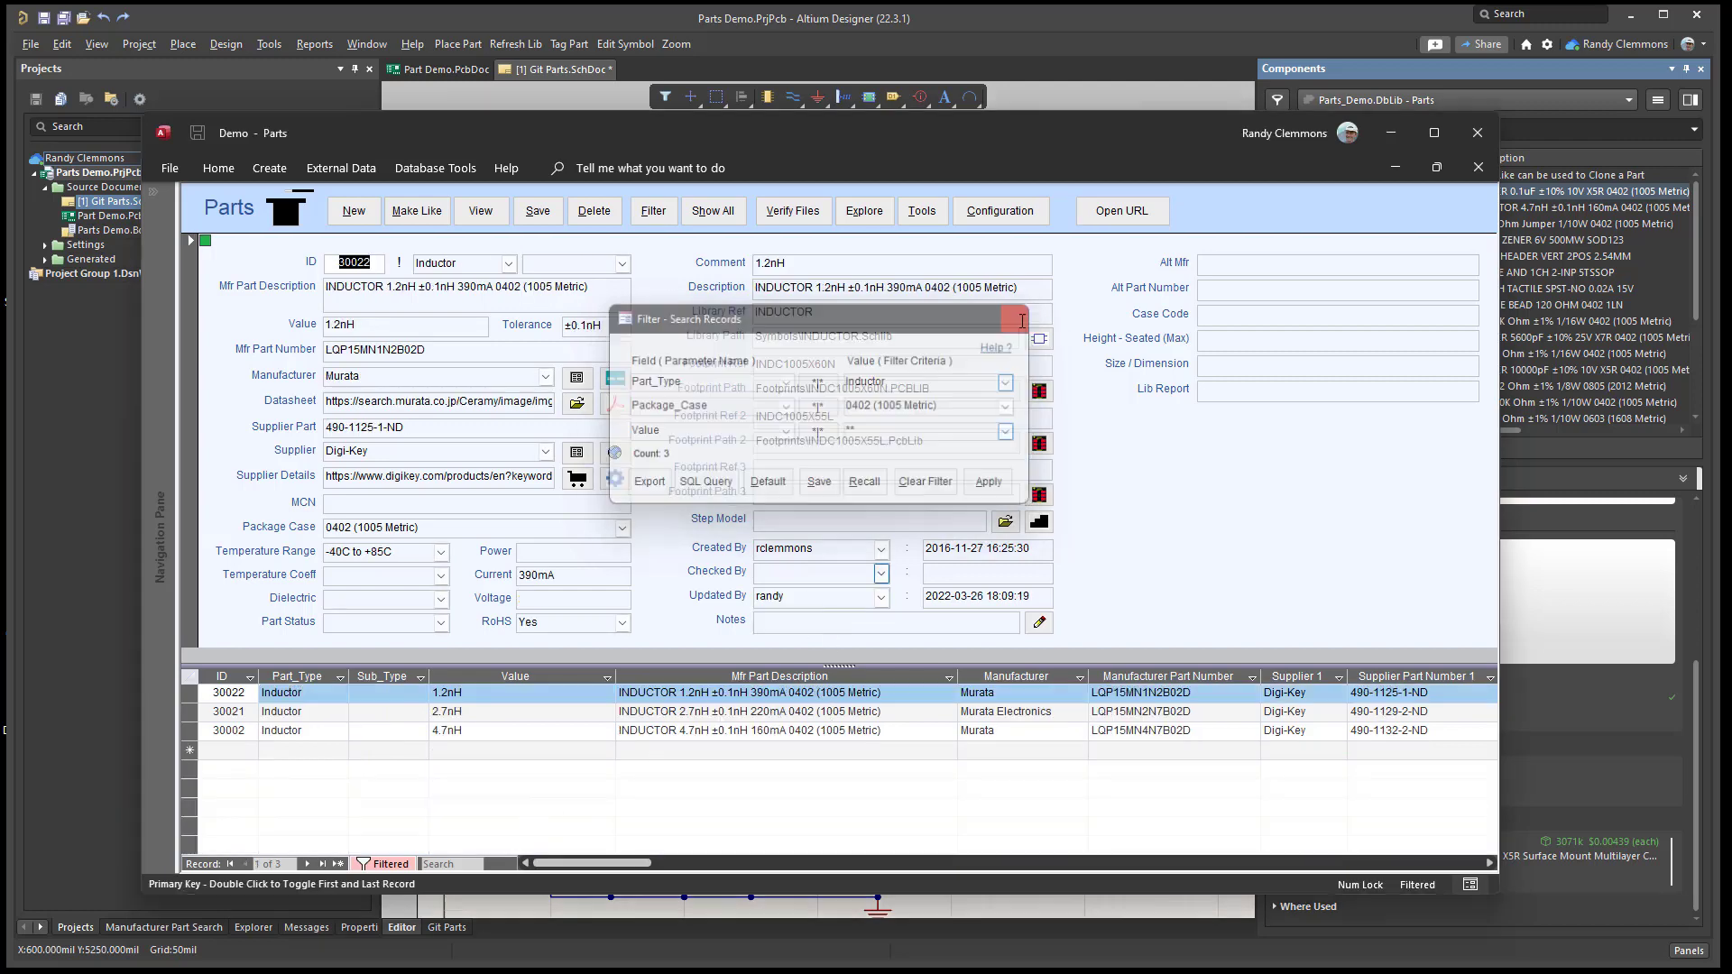
- Open the 2.7nH inductor record 30021 and look up its manufacturer part number LQP15MN2N7B02D on Octopart
click(667, 712)
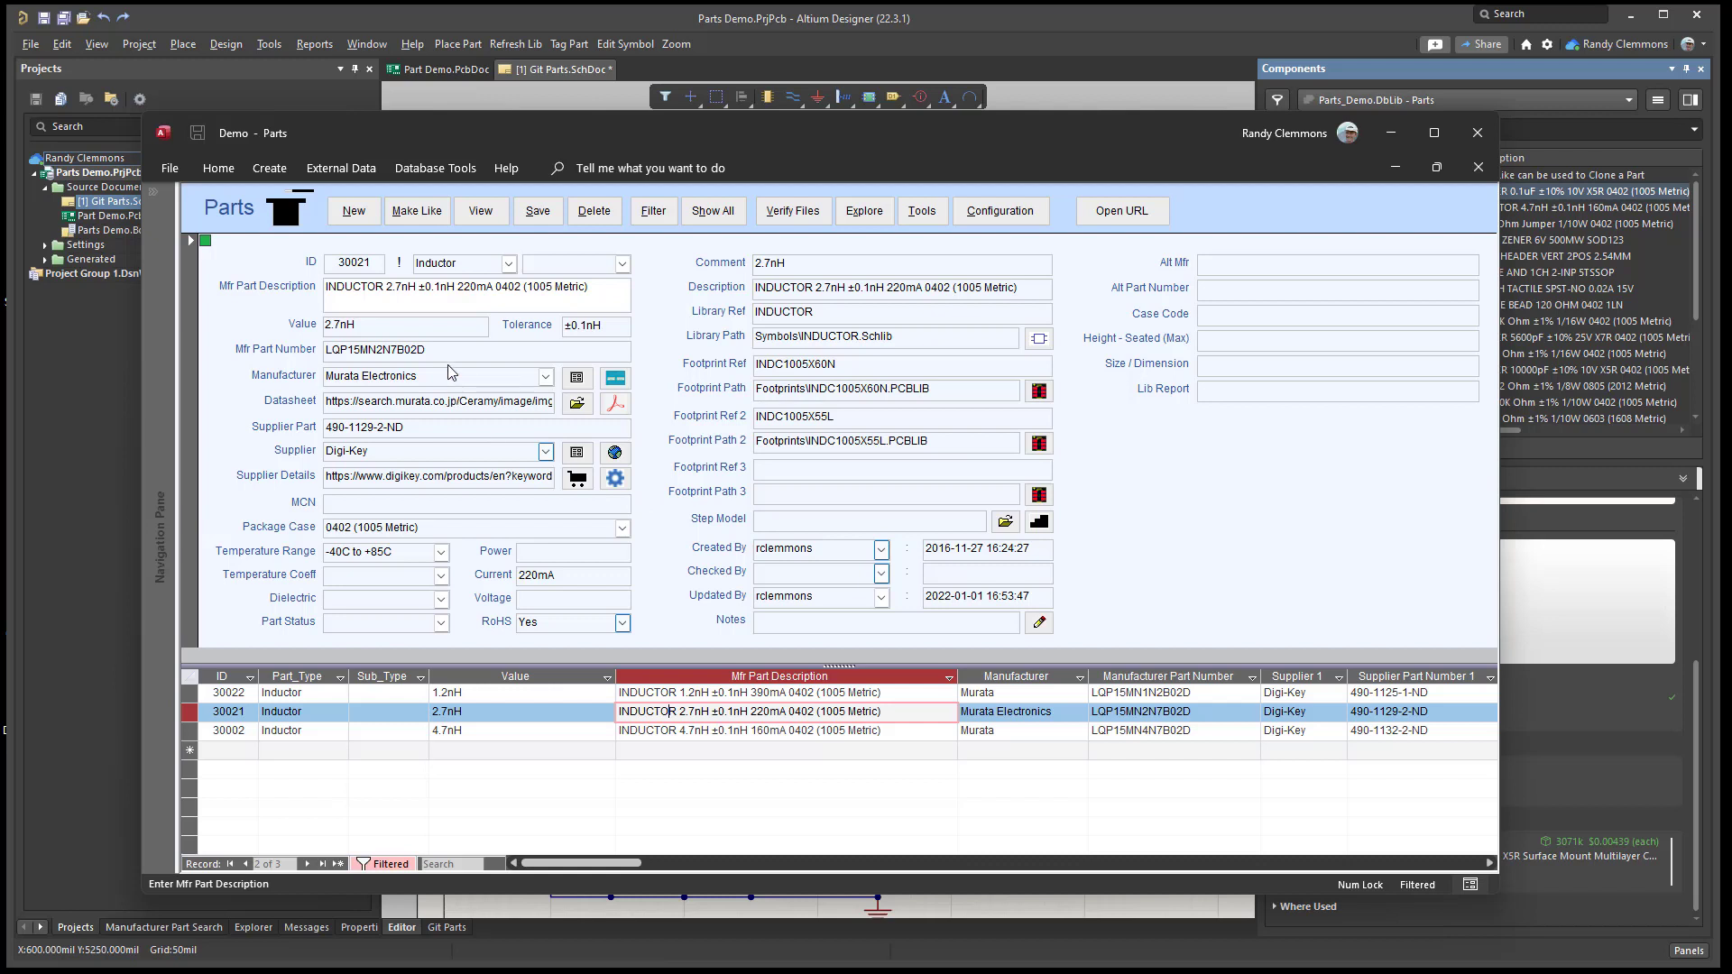
drag(442, 350, 327, 351)
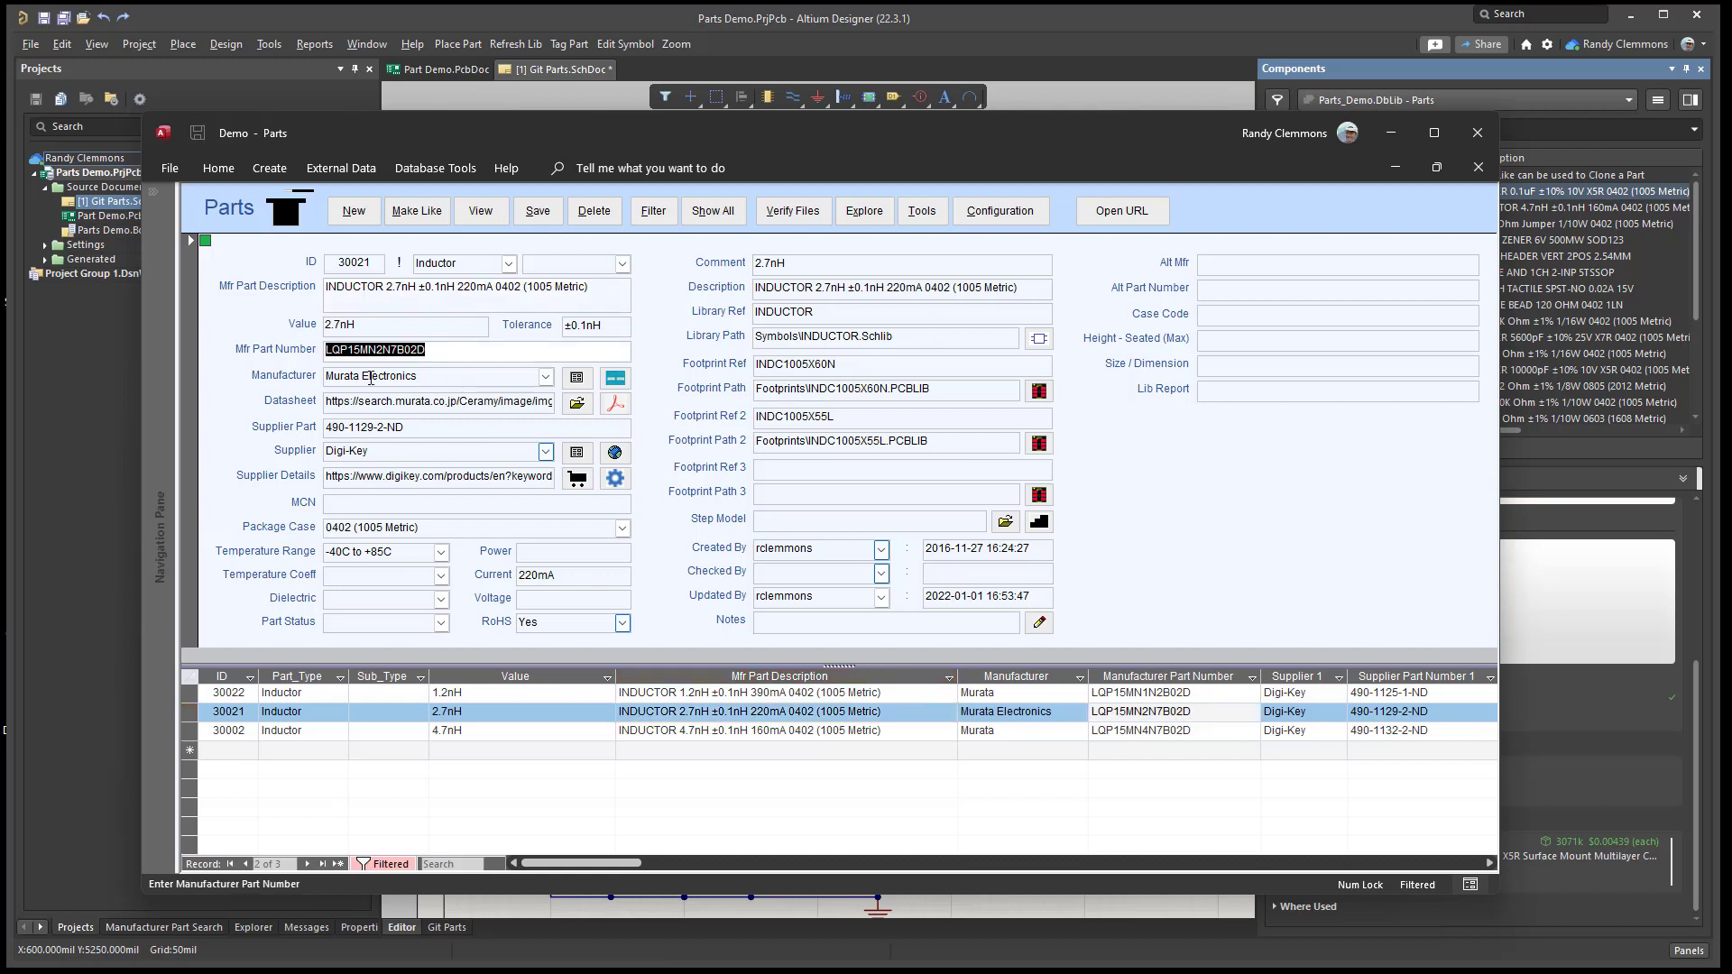
click(614, 478)
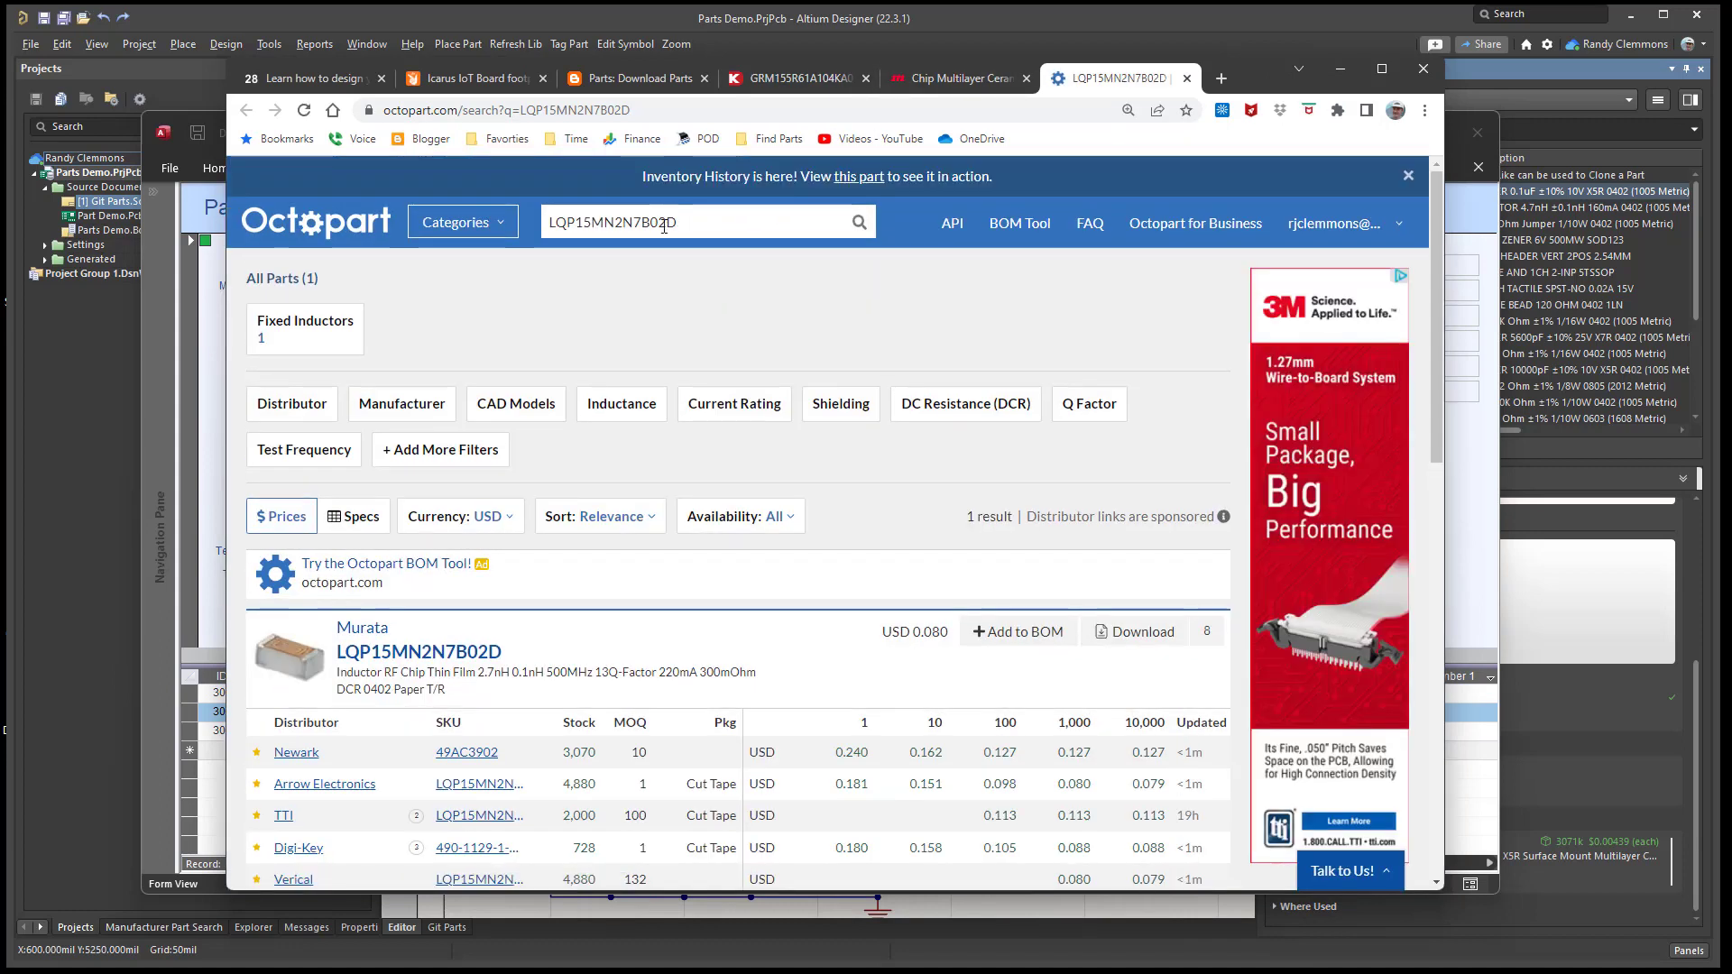
click(634, 230)
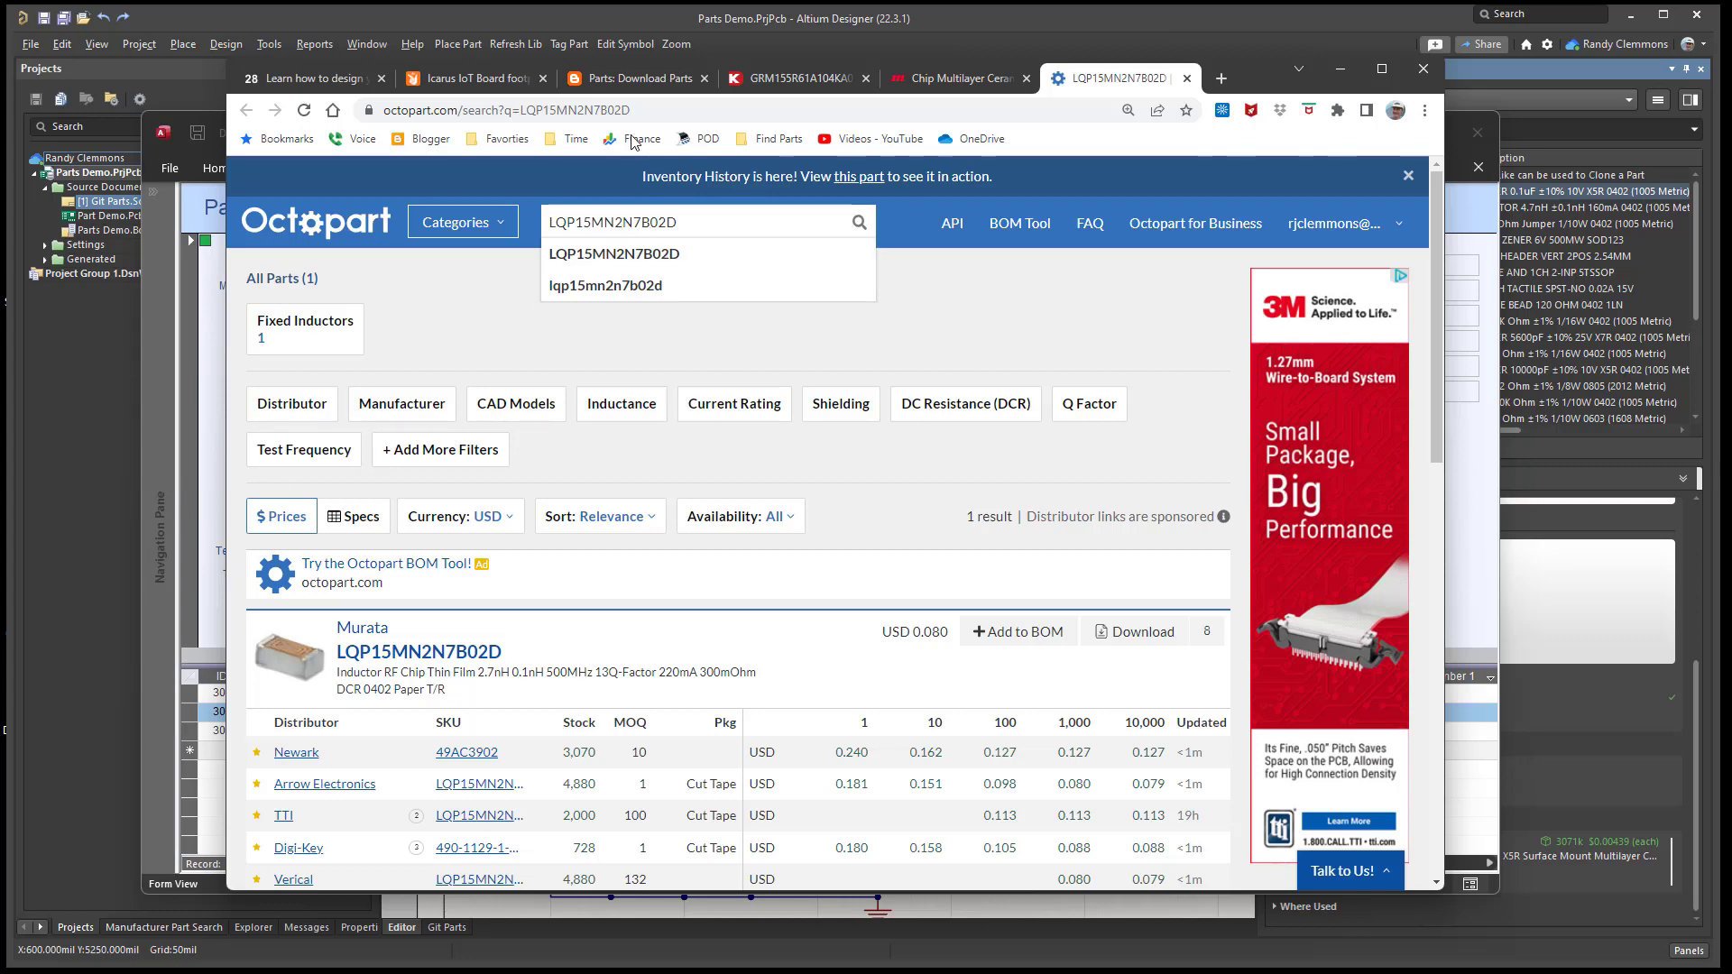
- Move the browser beside the parts form, search Octopart for LQP15MN3N6 and open the Digi-Key page for LQP15MN3N6W02D
drag(1348, 72, 1670, 100)
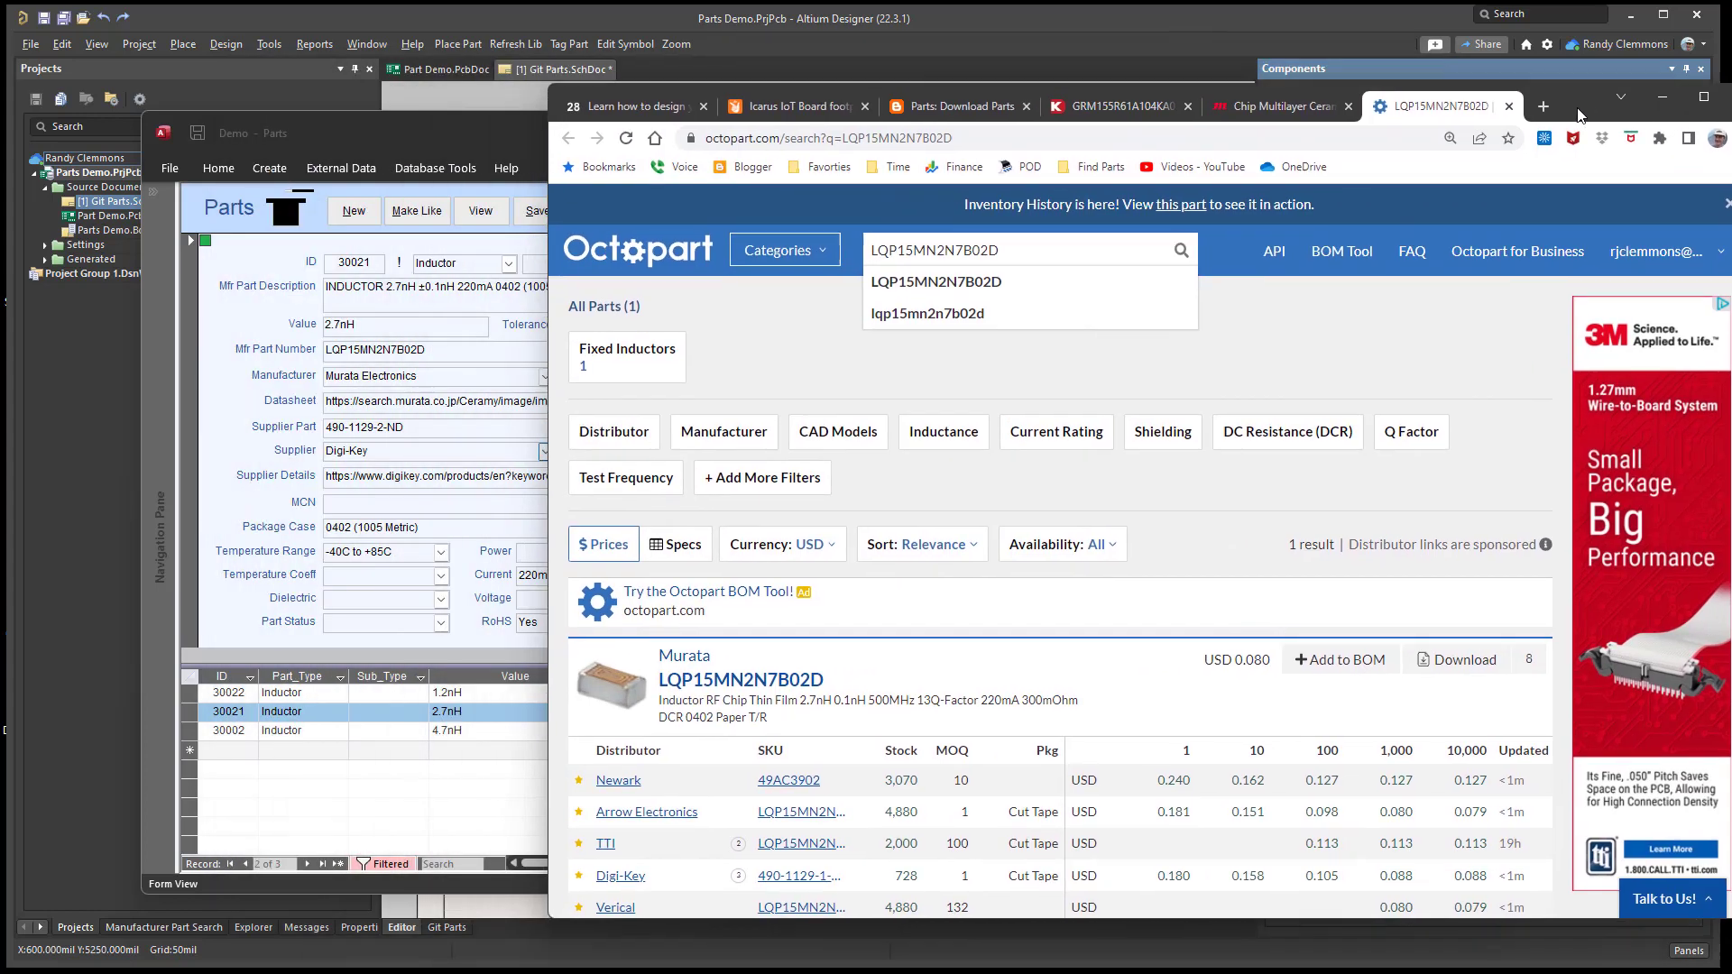
click(957, 266)
key(BackSpace)
text(3)
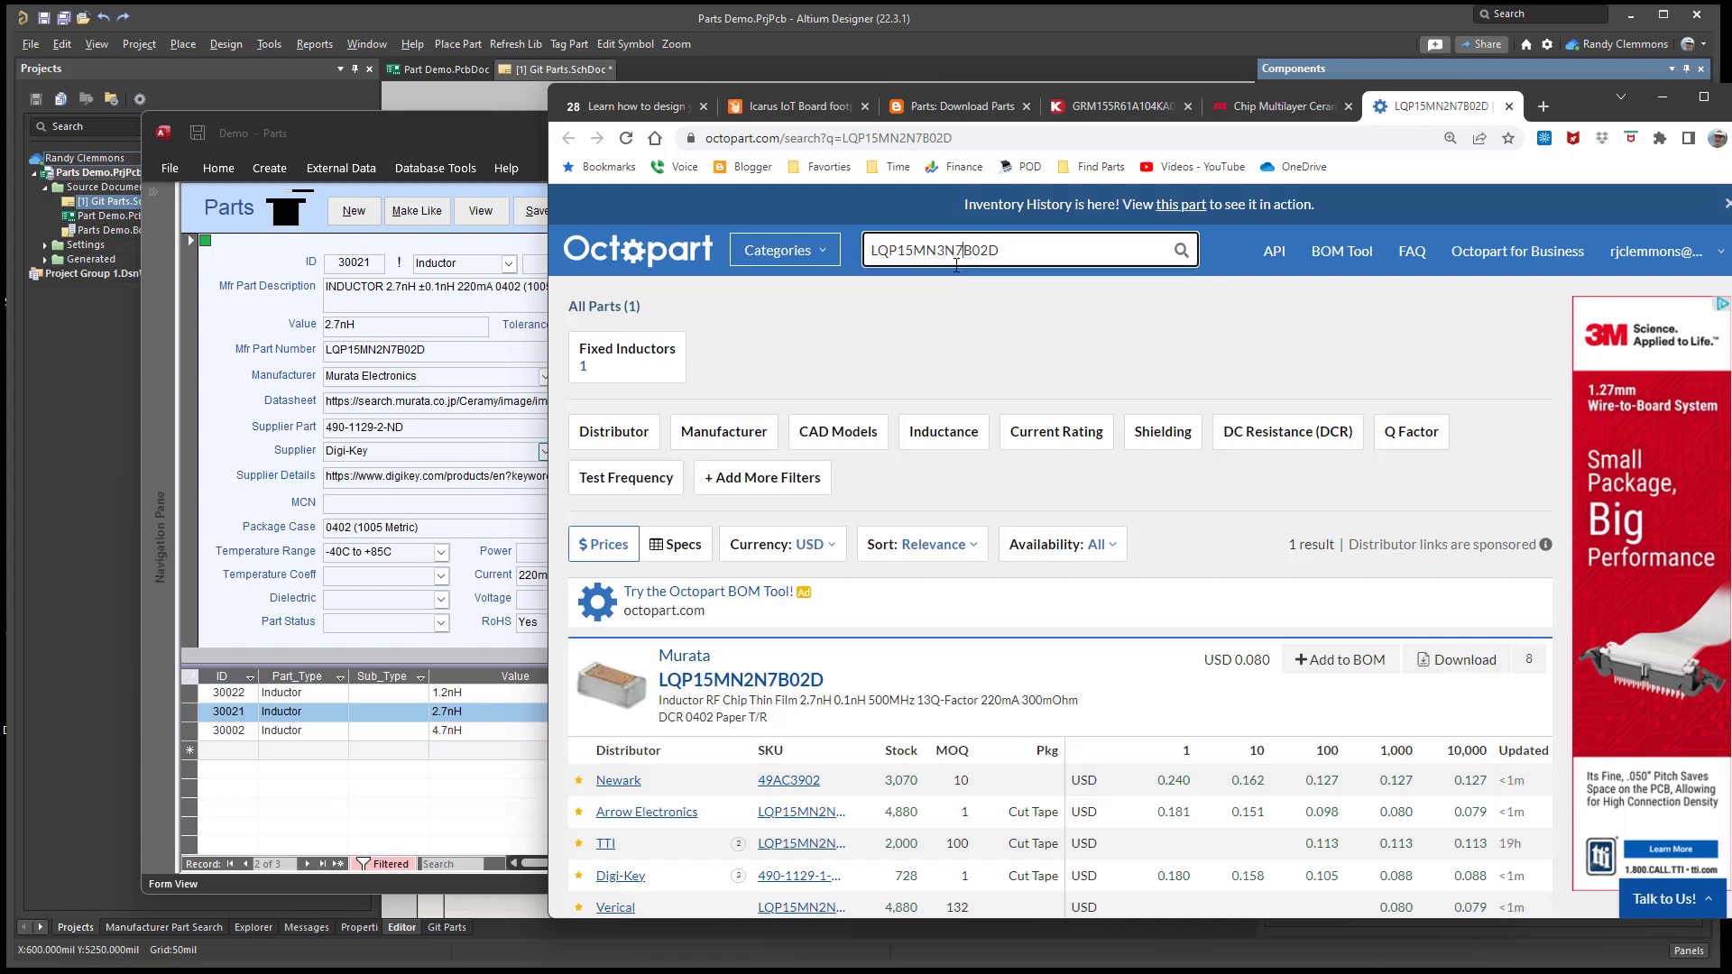
key(BackSpace)
text(6)
key(Delete)
key(Delete)
key(Delete)
key(Delete)
key(Return)
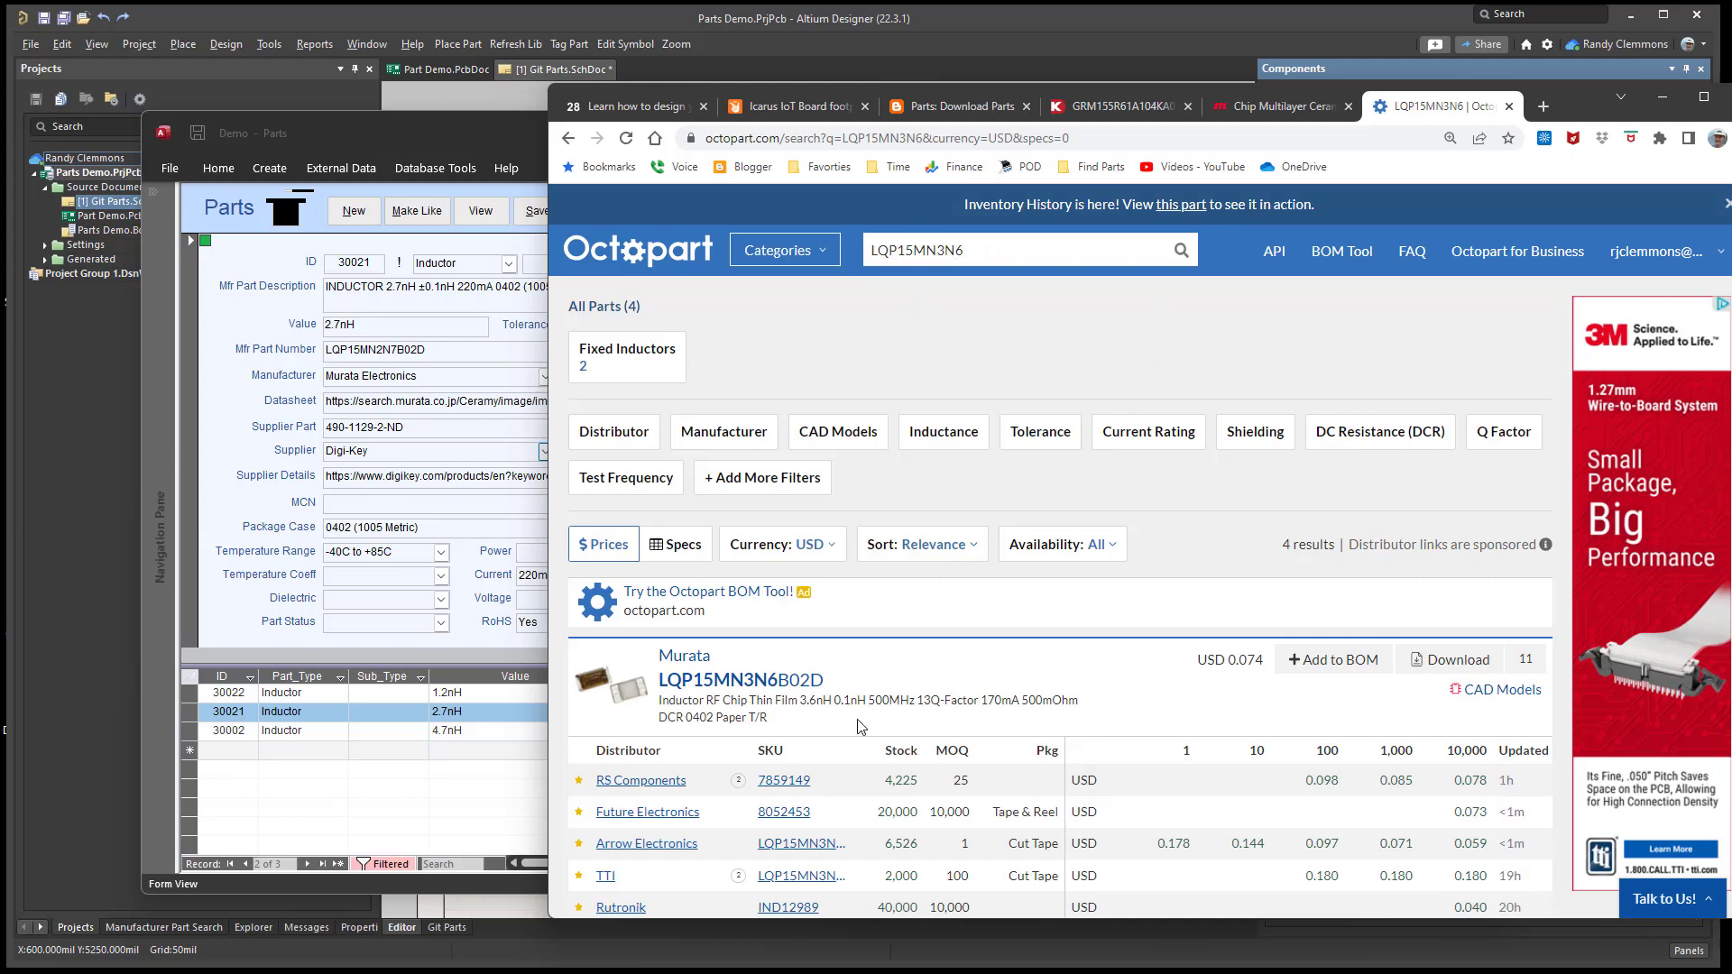
scroll(860, 727, down, 6)
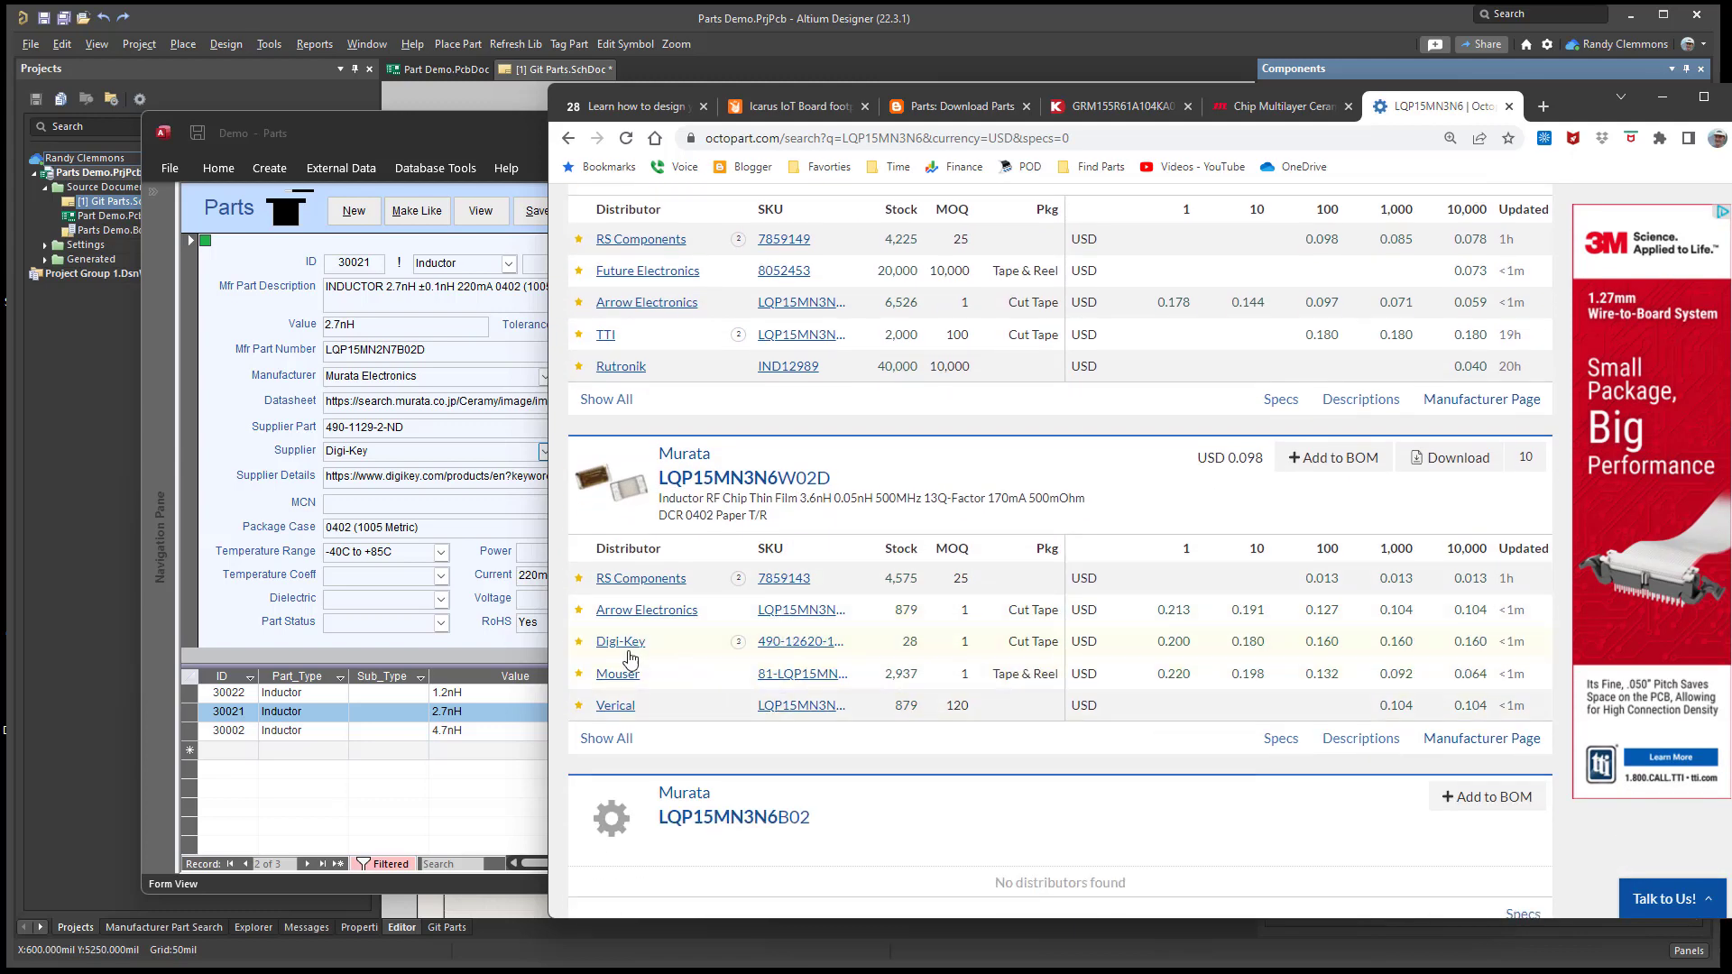
click(625, 651)
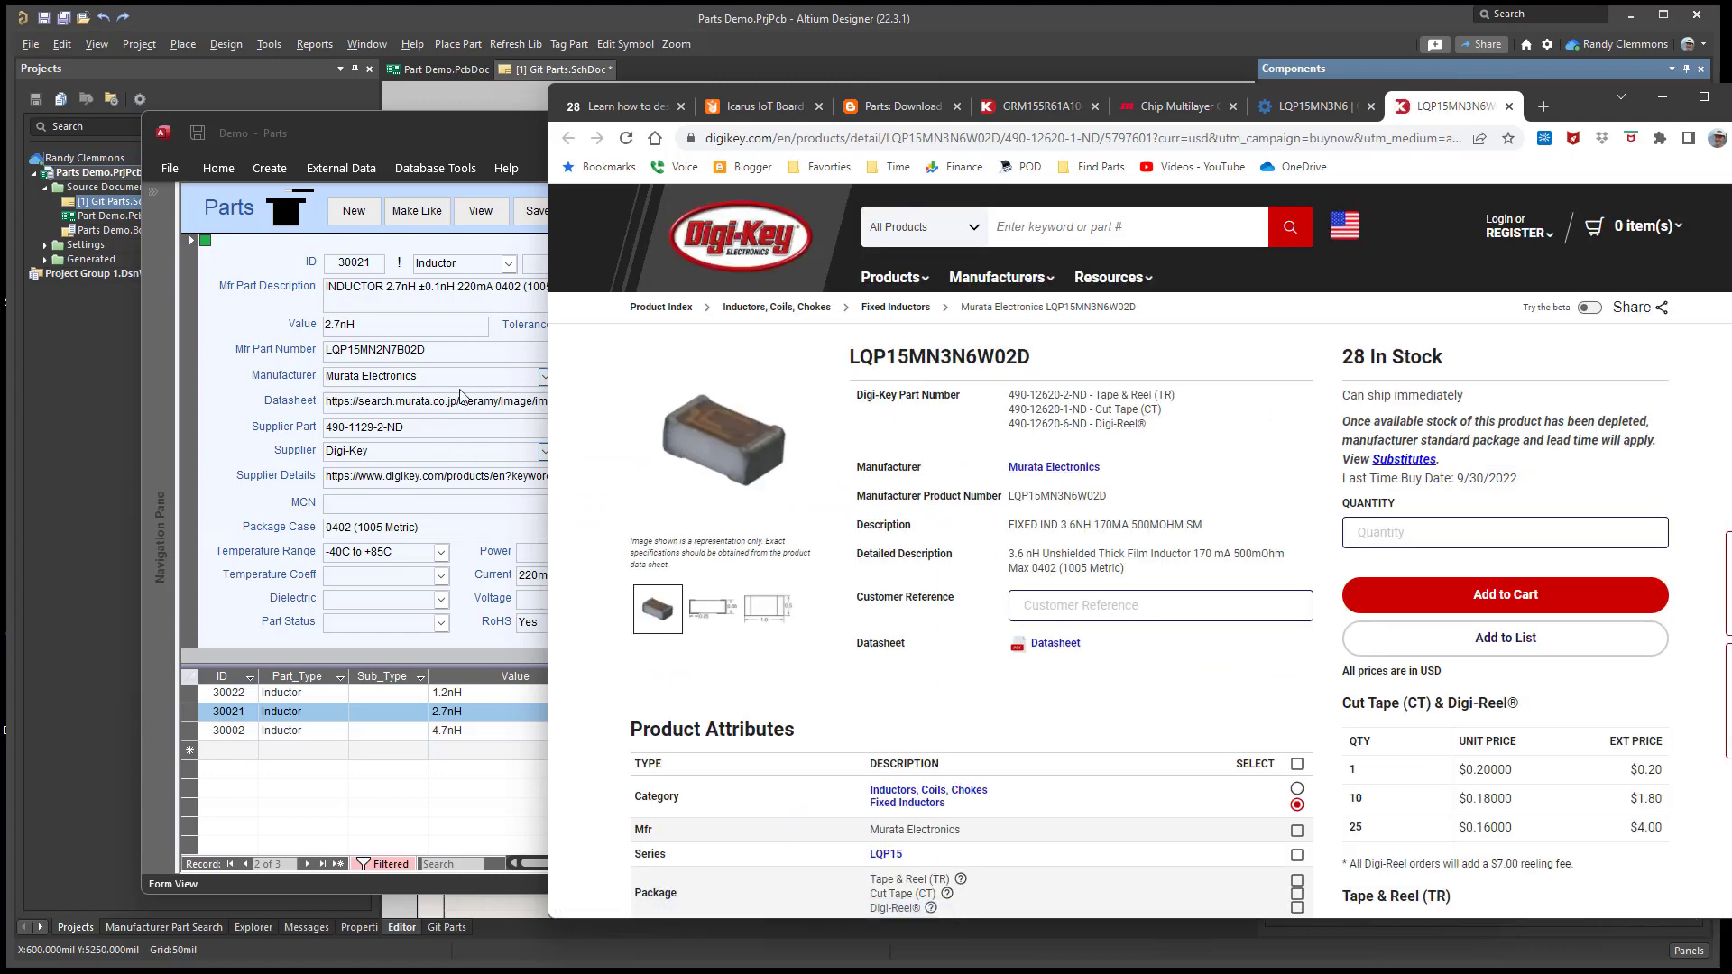
- Create a new inductor record from part 30021 with Make Like, using the Symbol and Footprints option
click(432, 427)
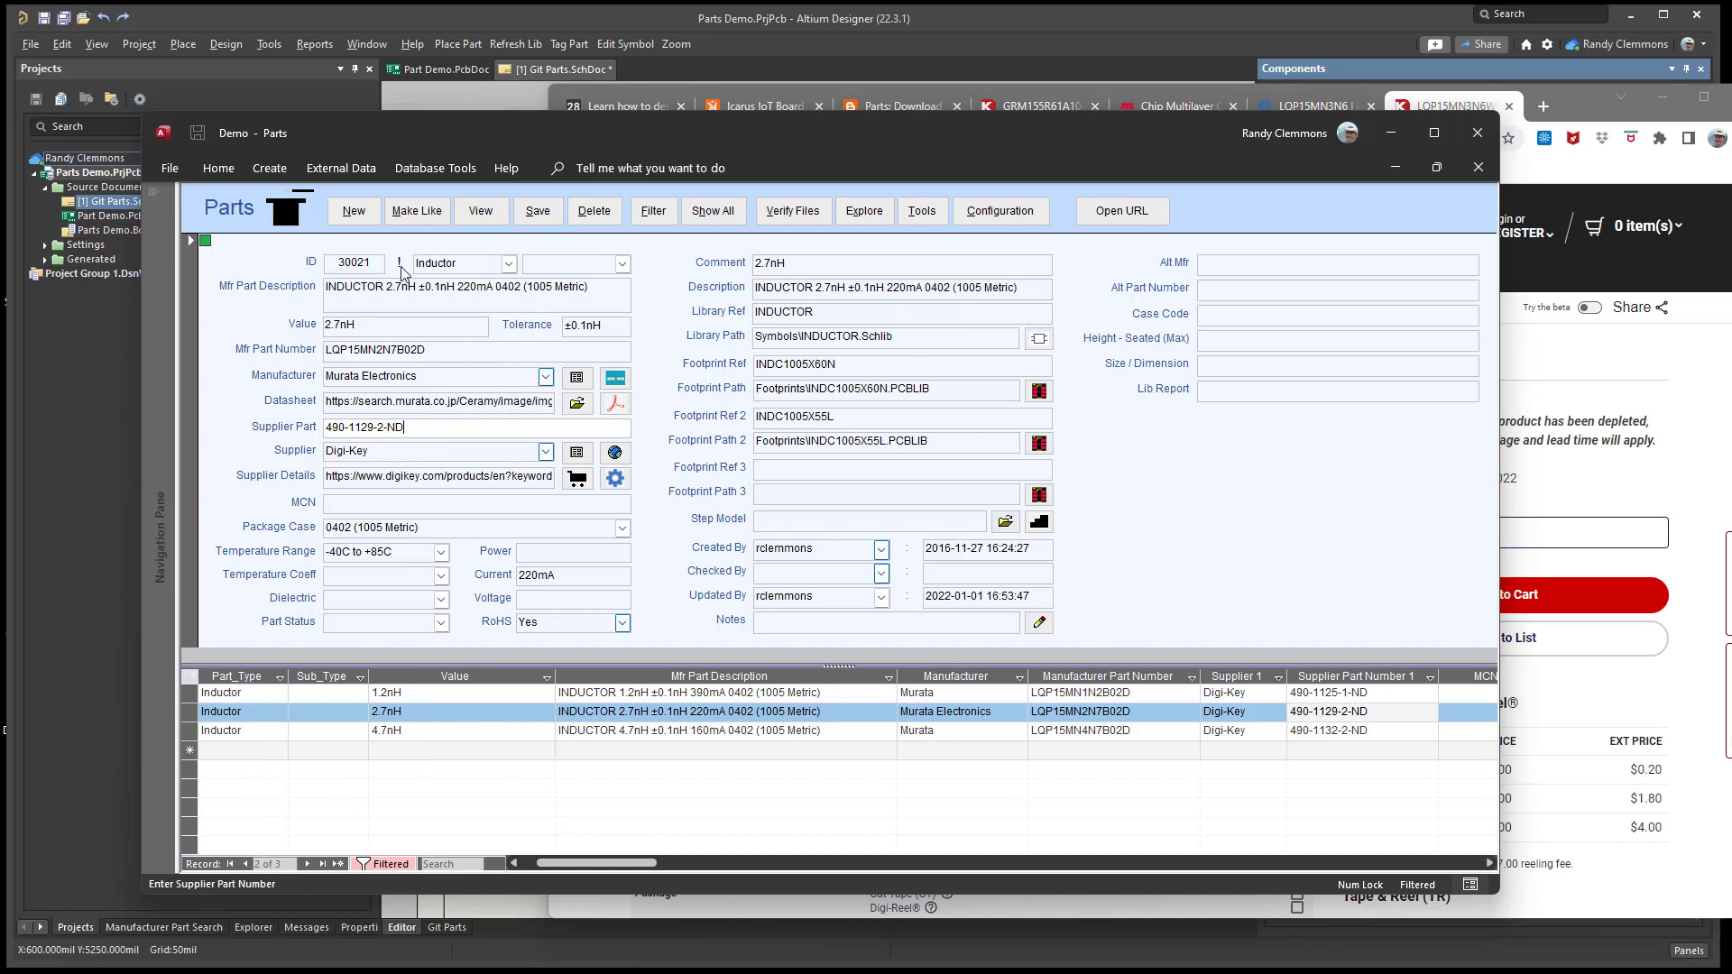
click(417, 210)
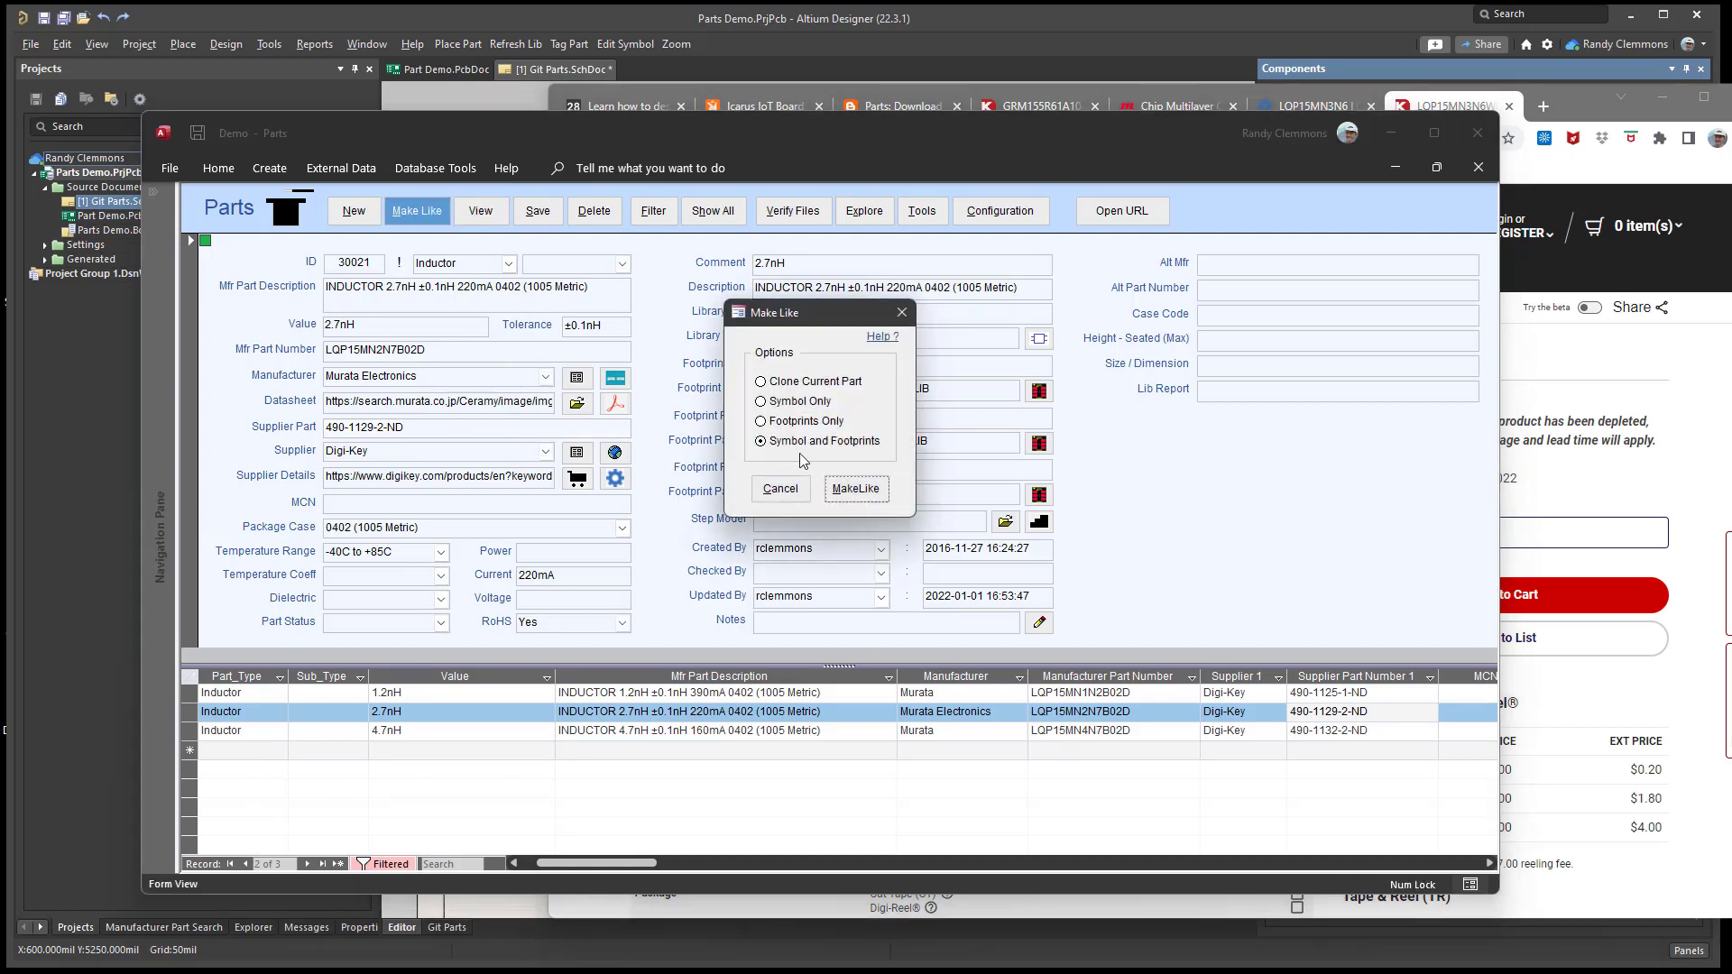
click(855, 489)
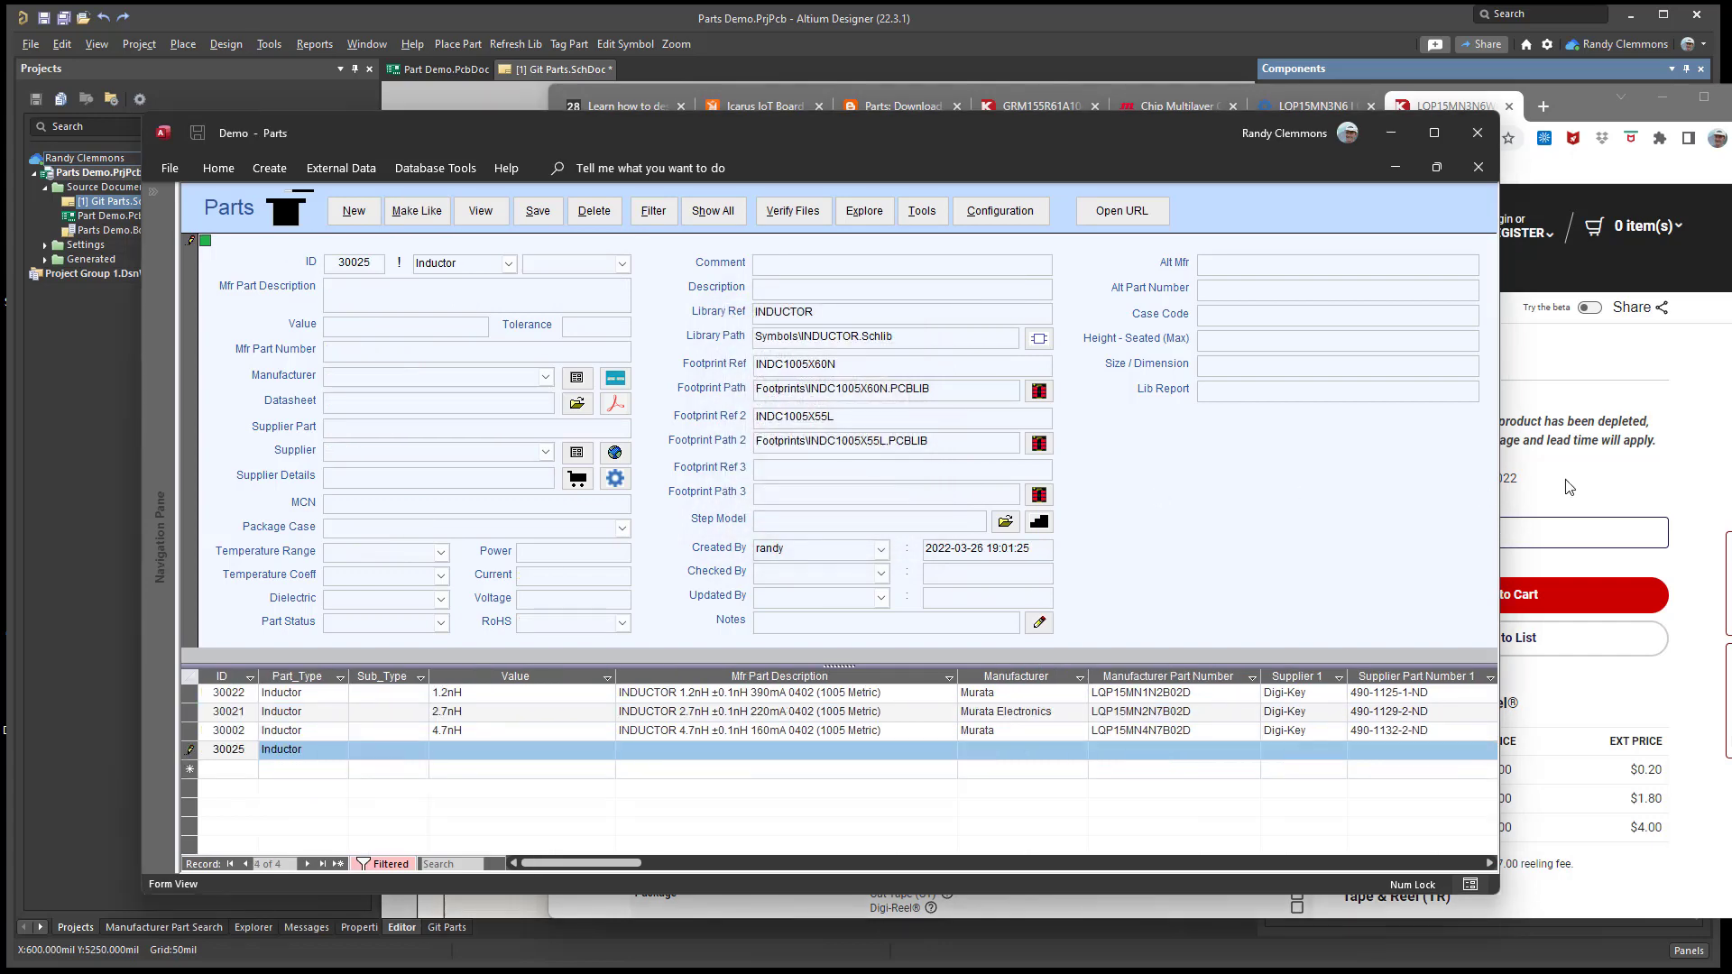
- Fill the new inductor record with the Digi-Key product data for LQP15MN3N6W02D
click(1637, 491)
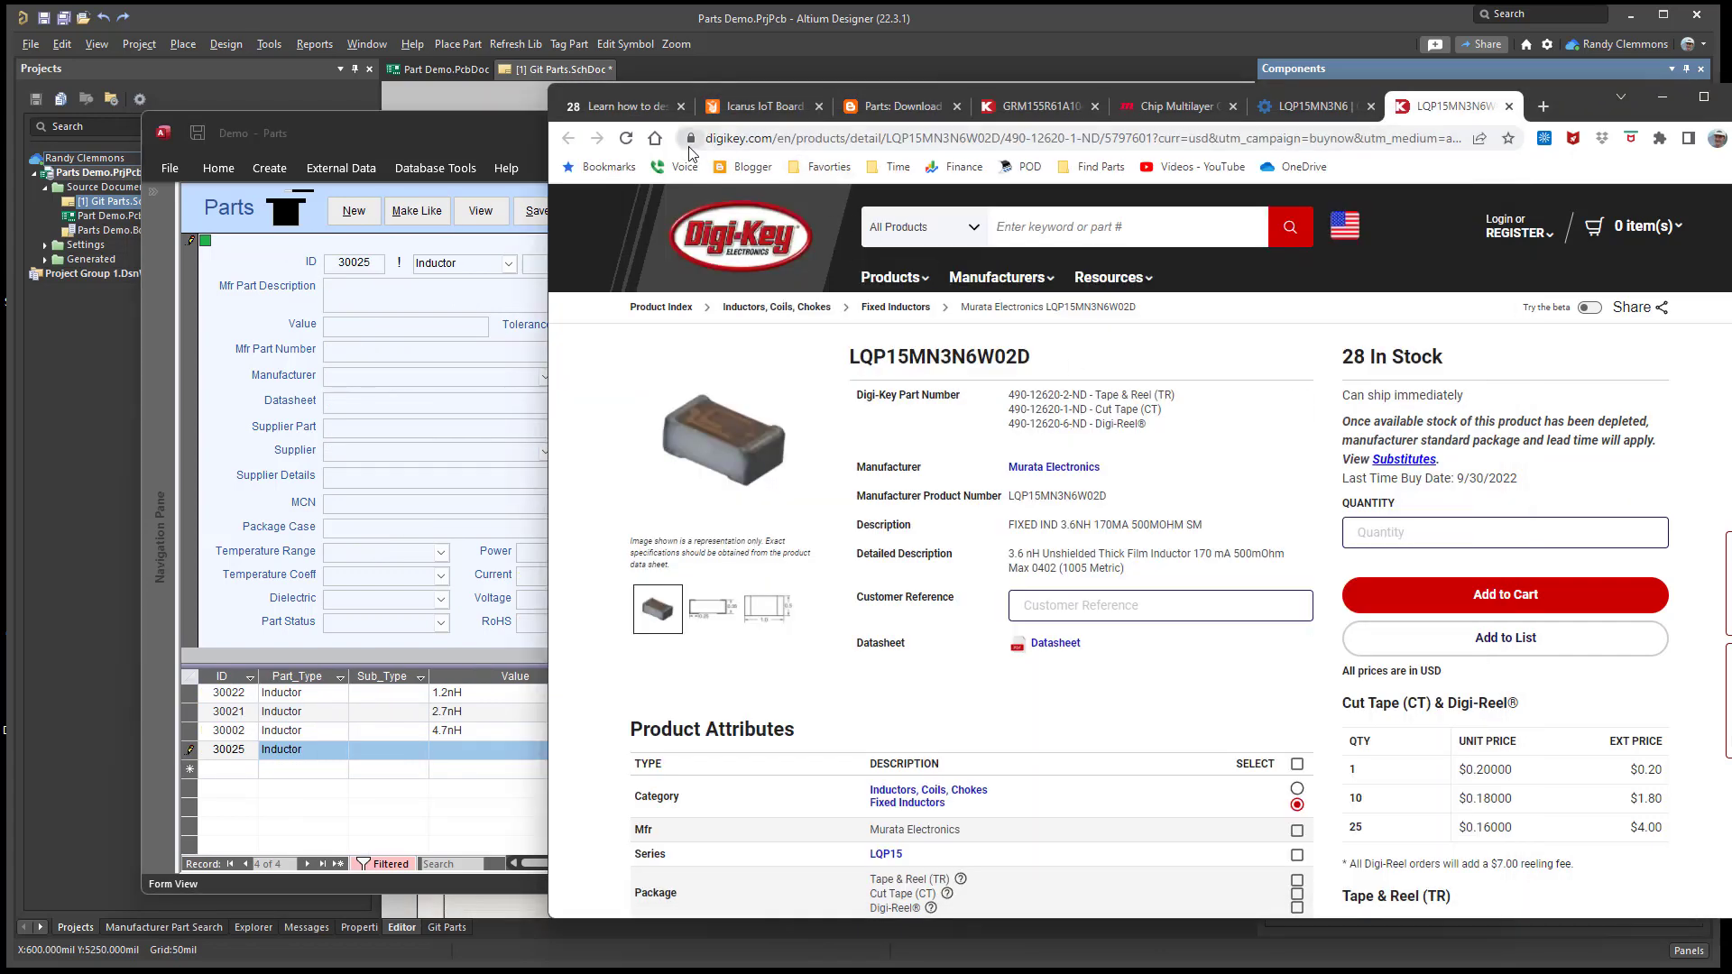
click(287, 217)
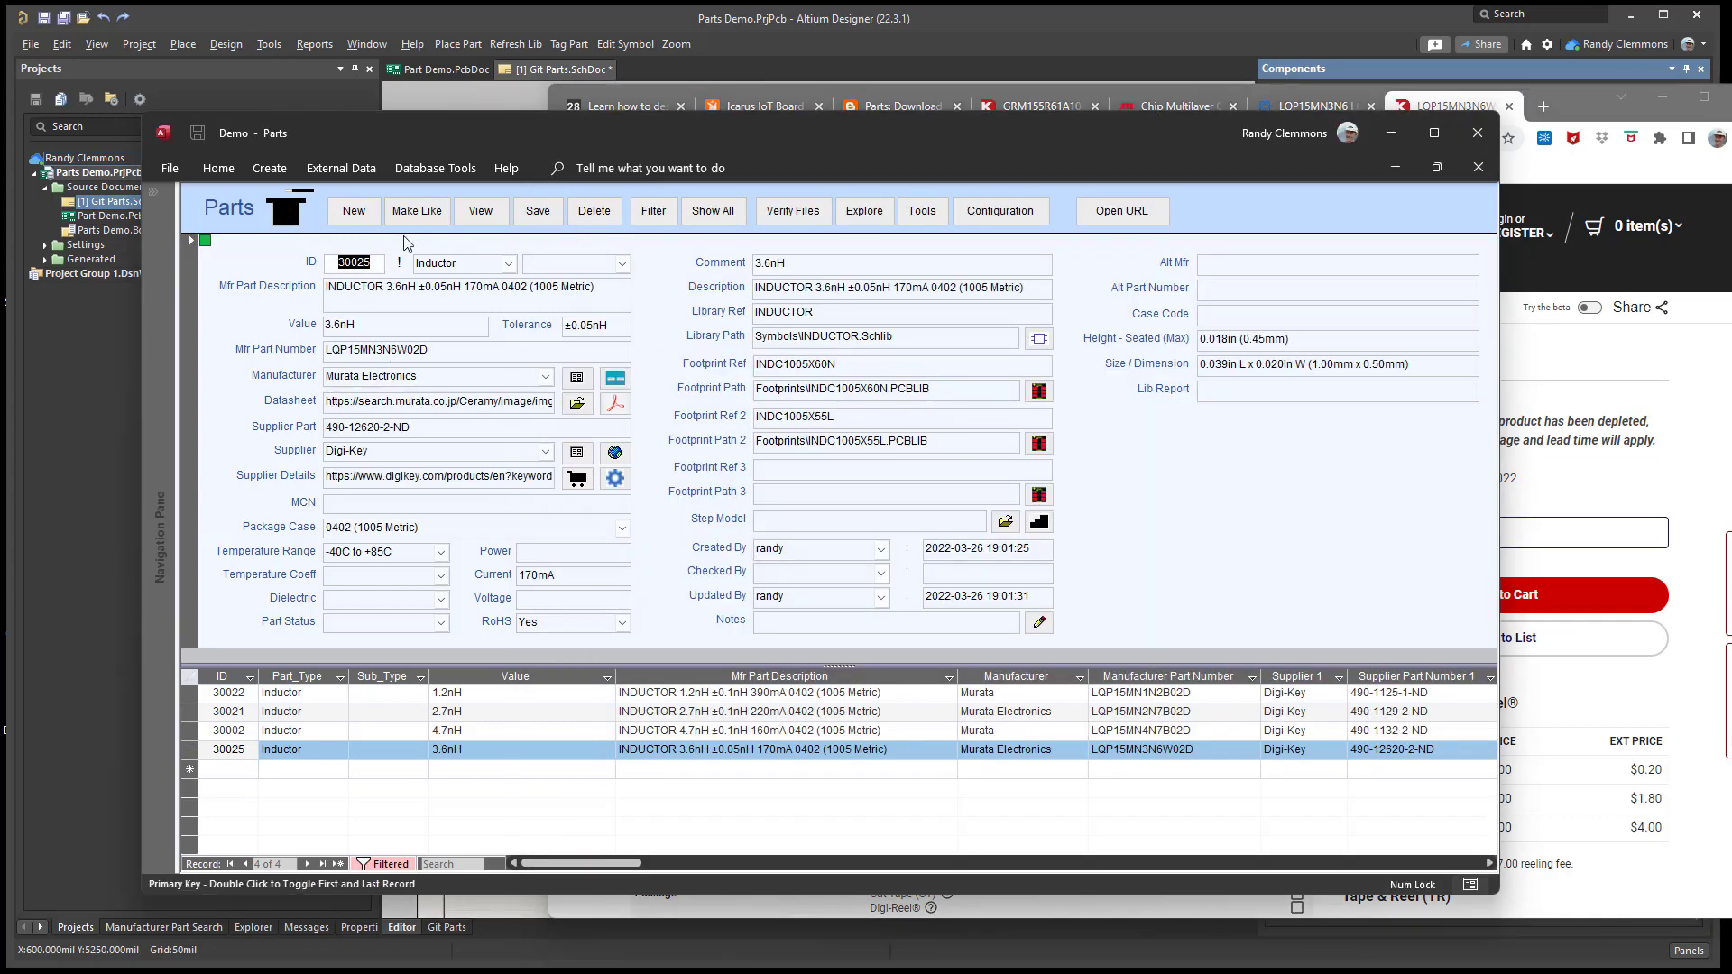
click(393, 297)
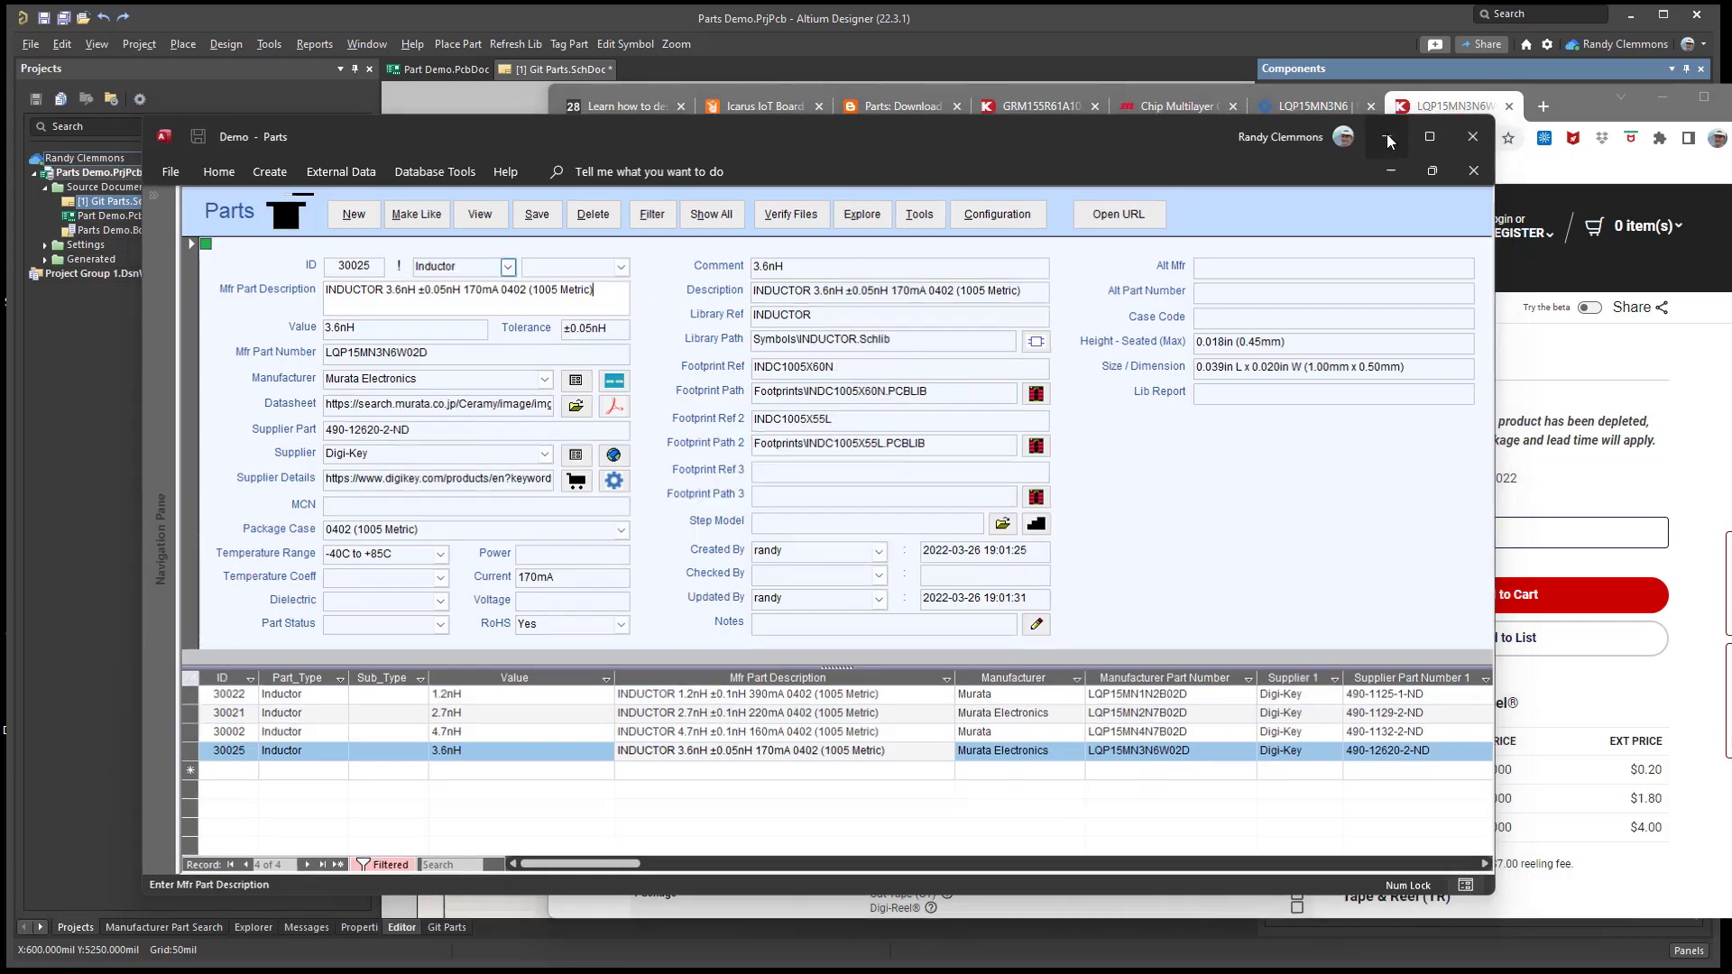
- Minimize Access and the browser to return to Altium Designer, and refresh the Parts_Demo.DbLib - Parts component list
click(1389, 133)
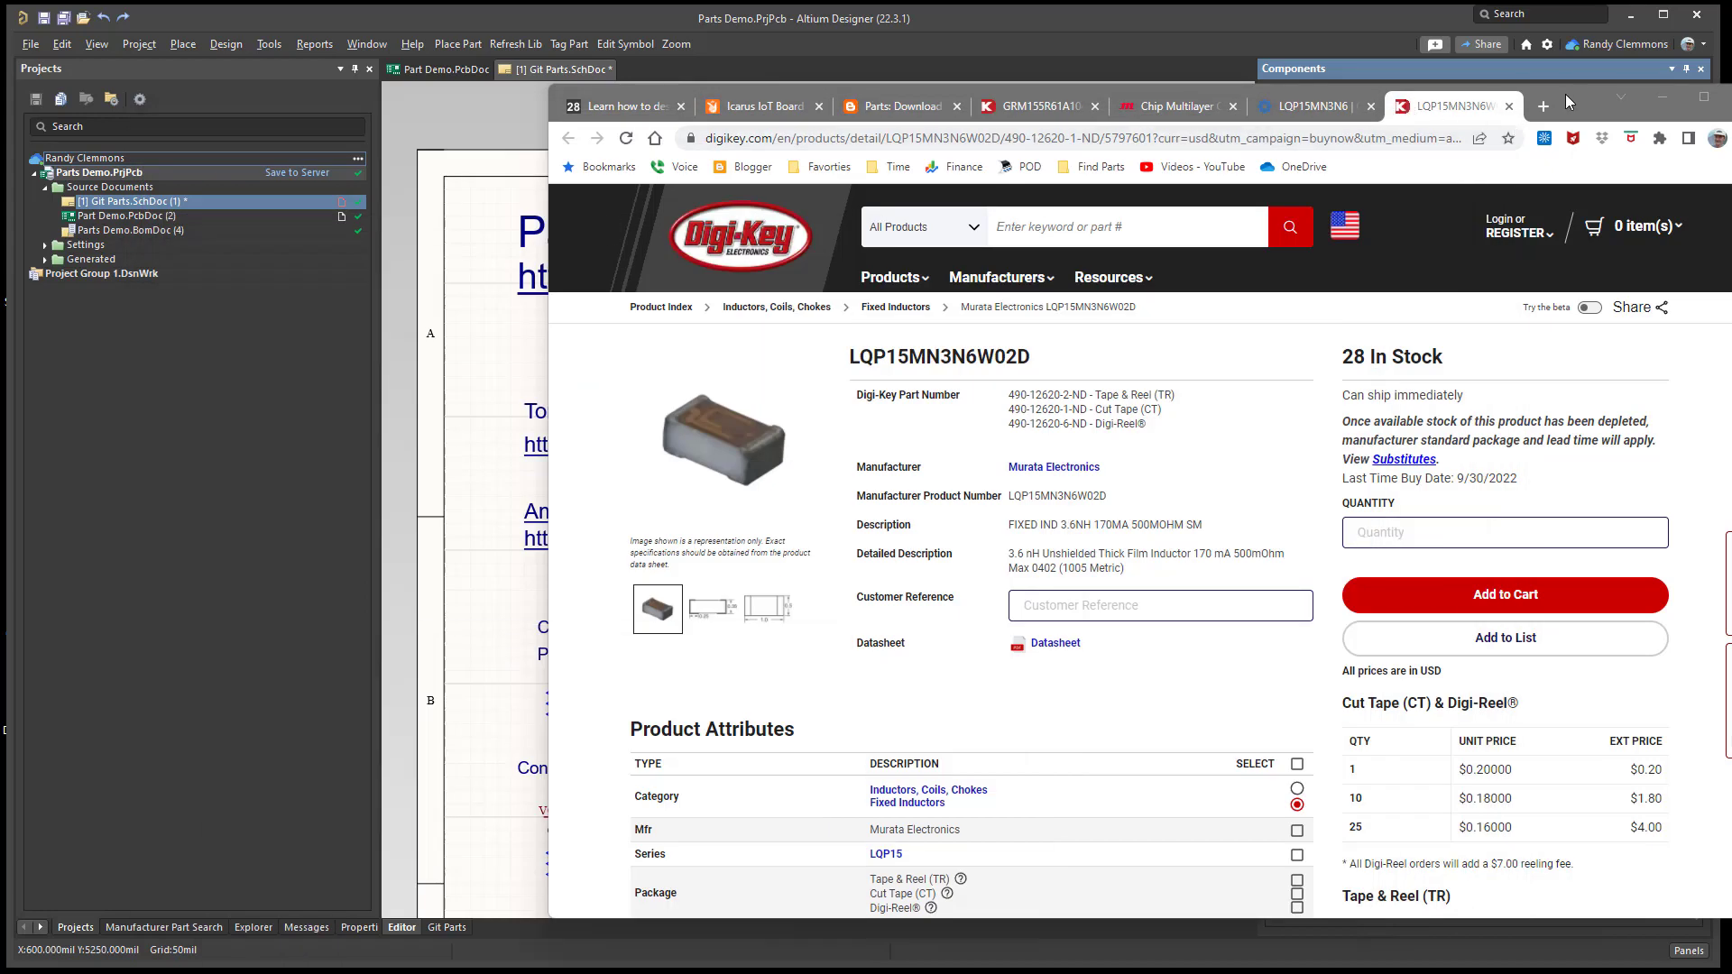
drag(1567, 94, 1242, 114)
click(1336, 116)
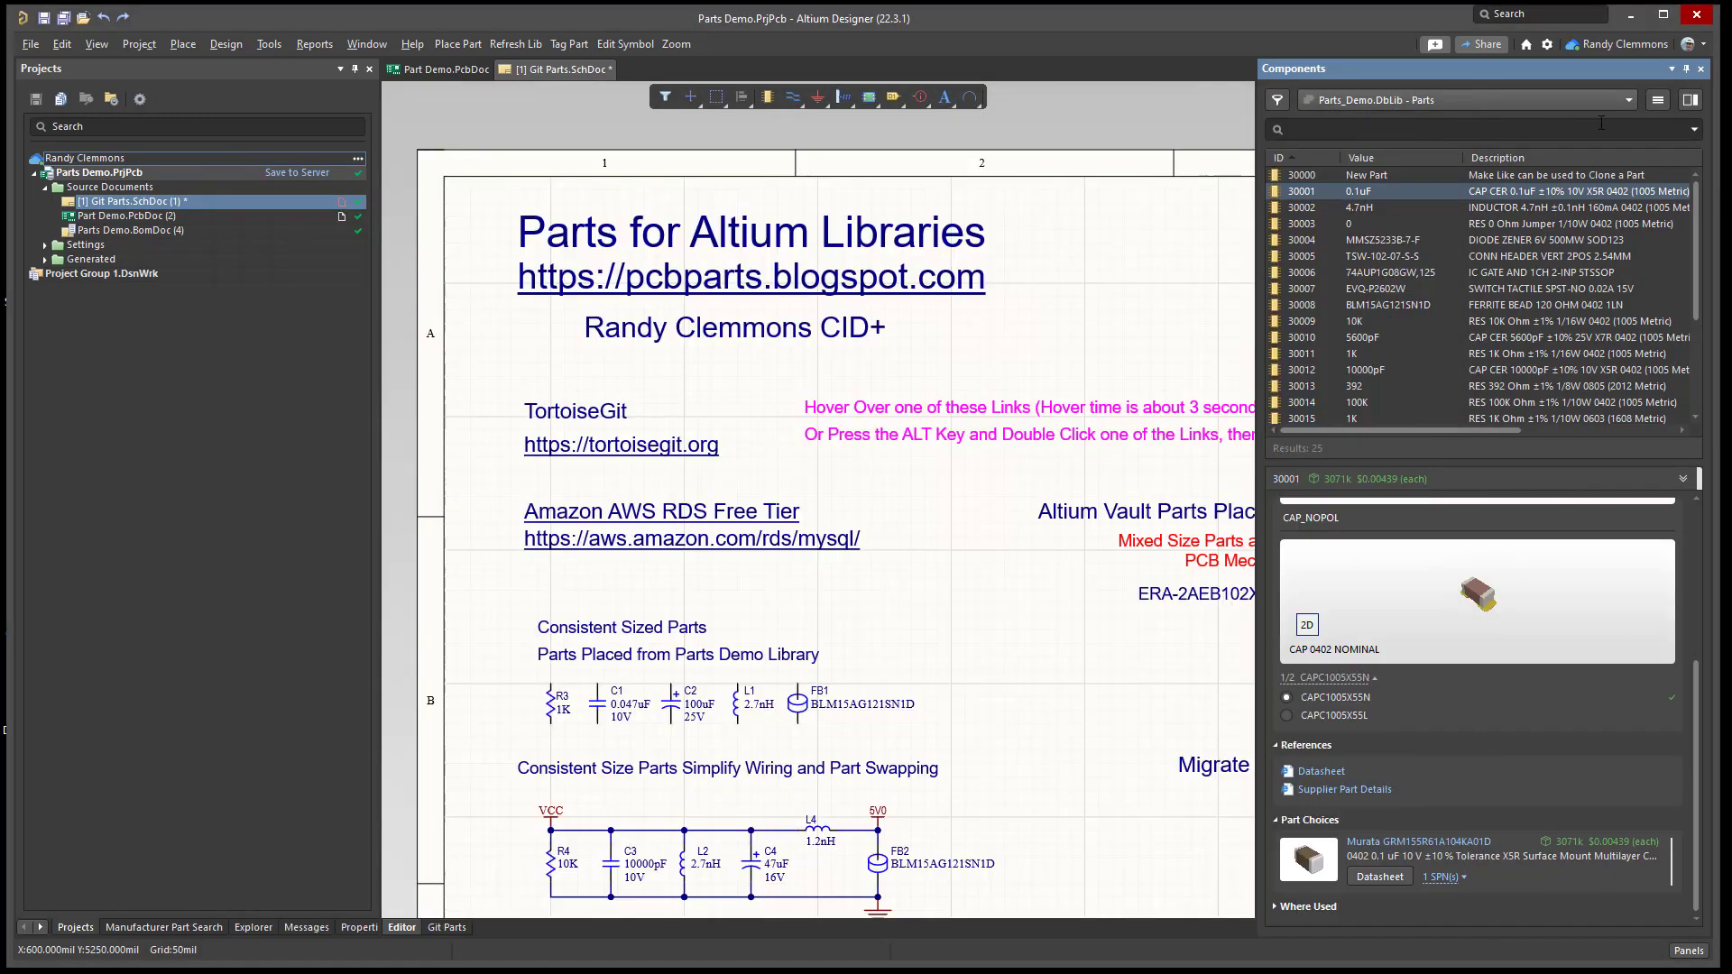
click(1625, 101)
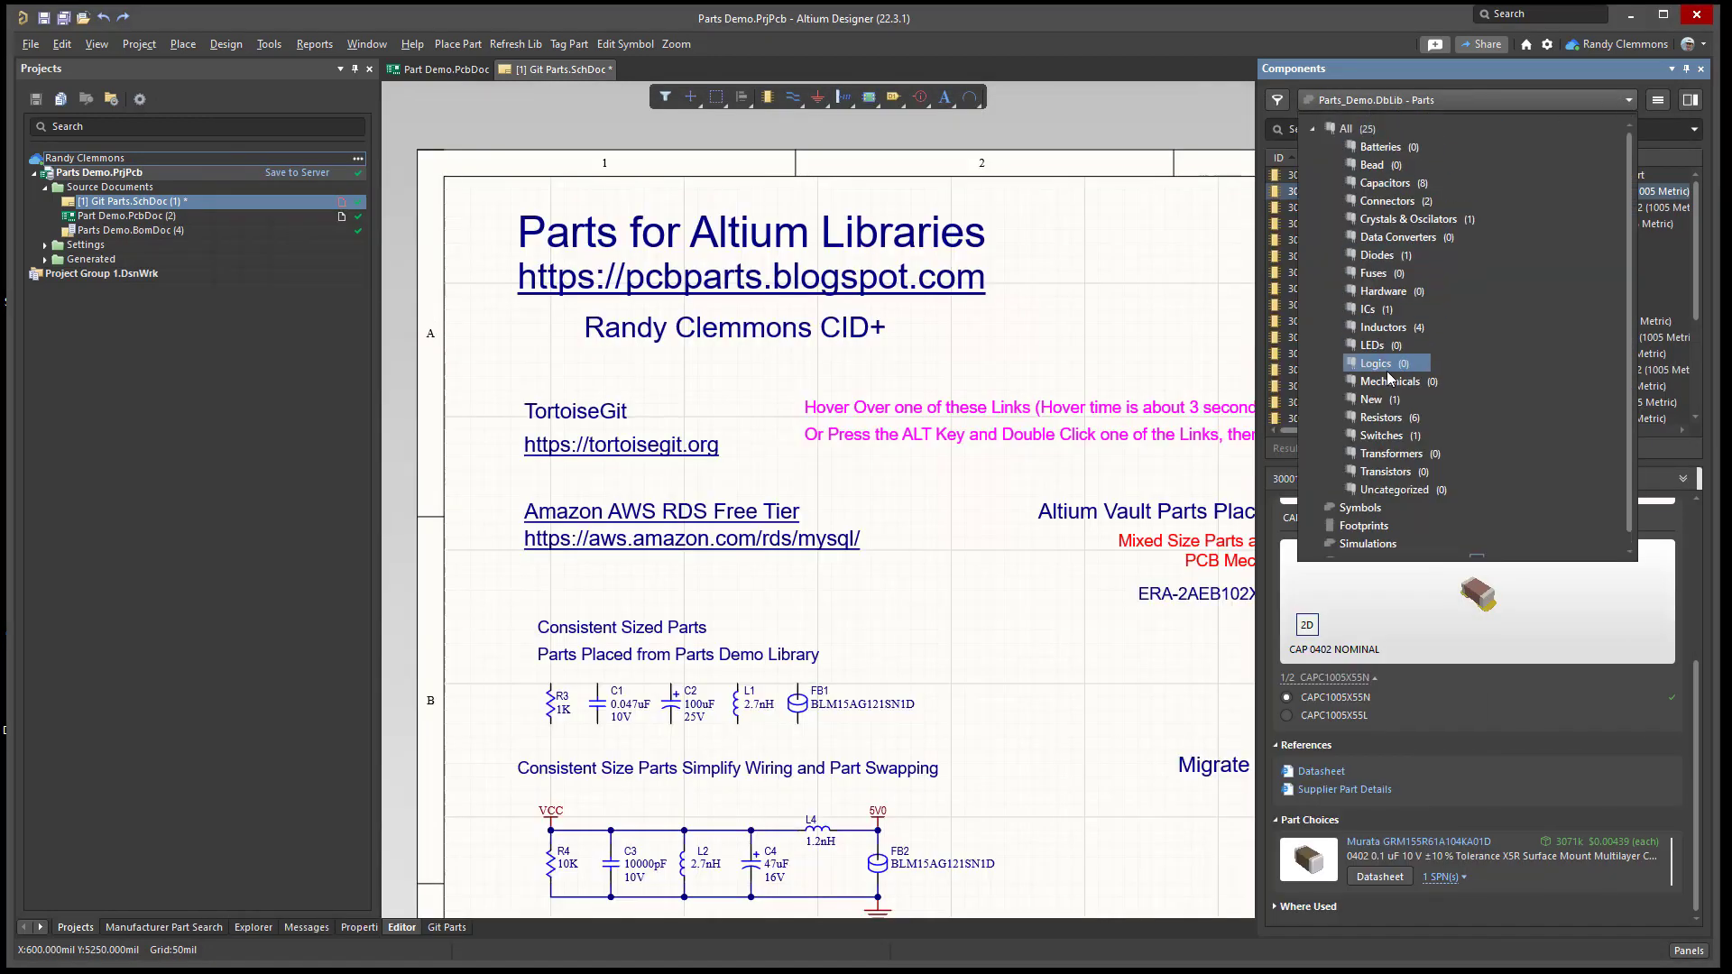
scroll(1398, 442, down, 1)
click(1399, 549)
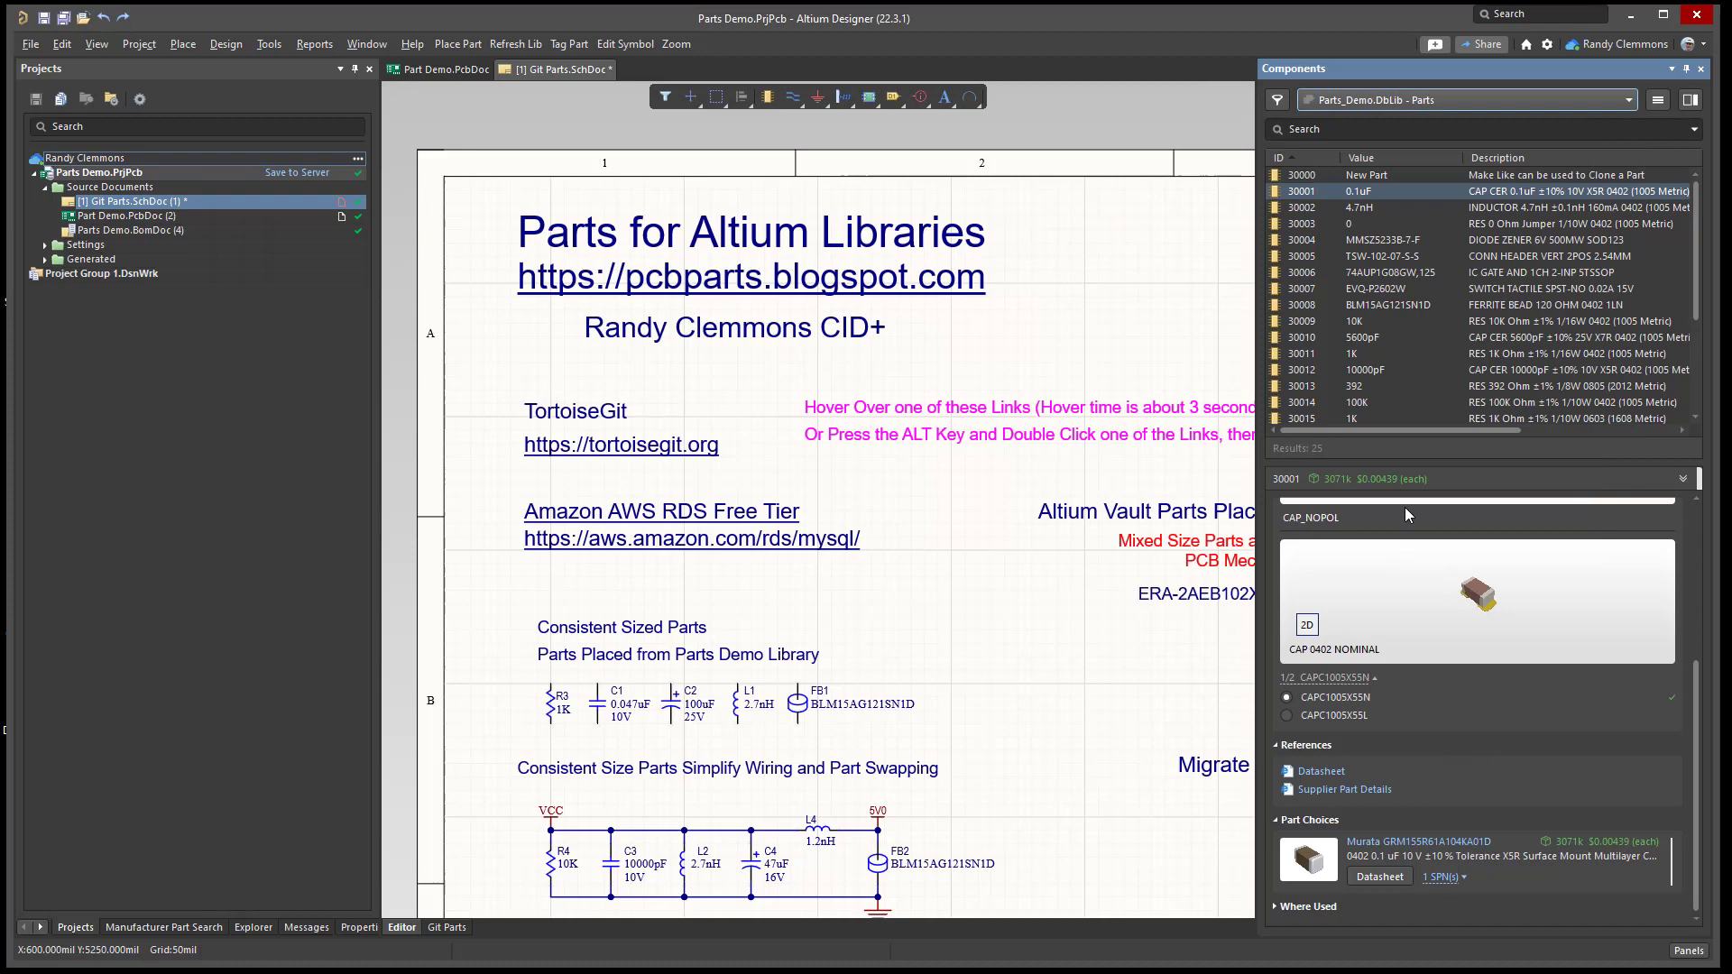
right_click(1351, 240)
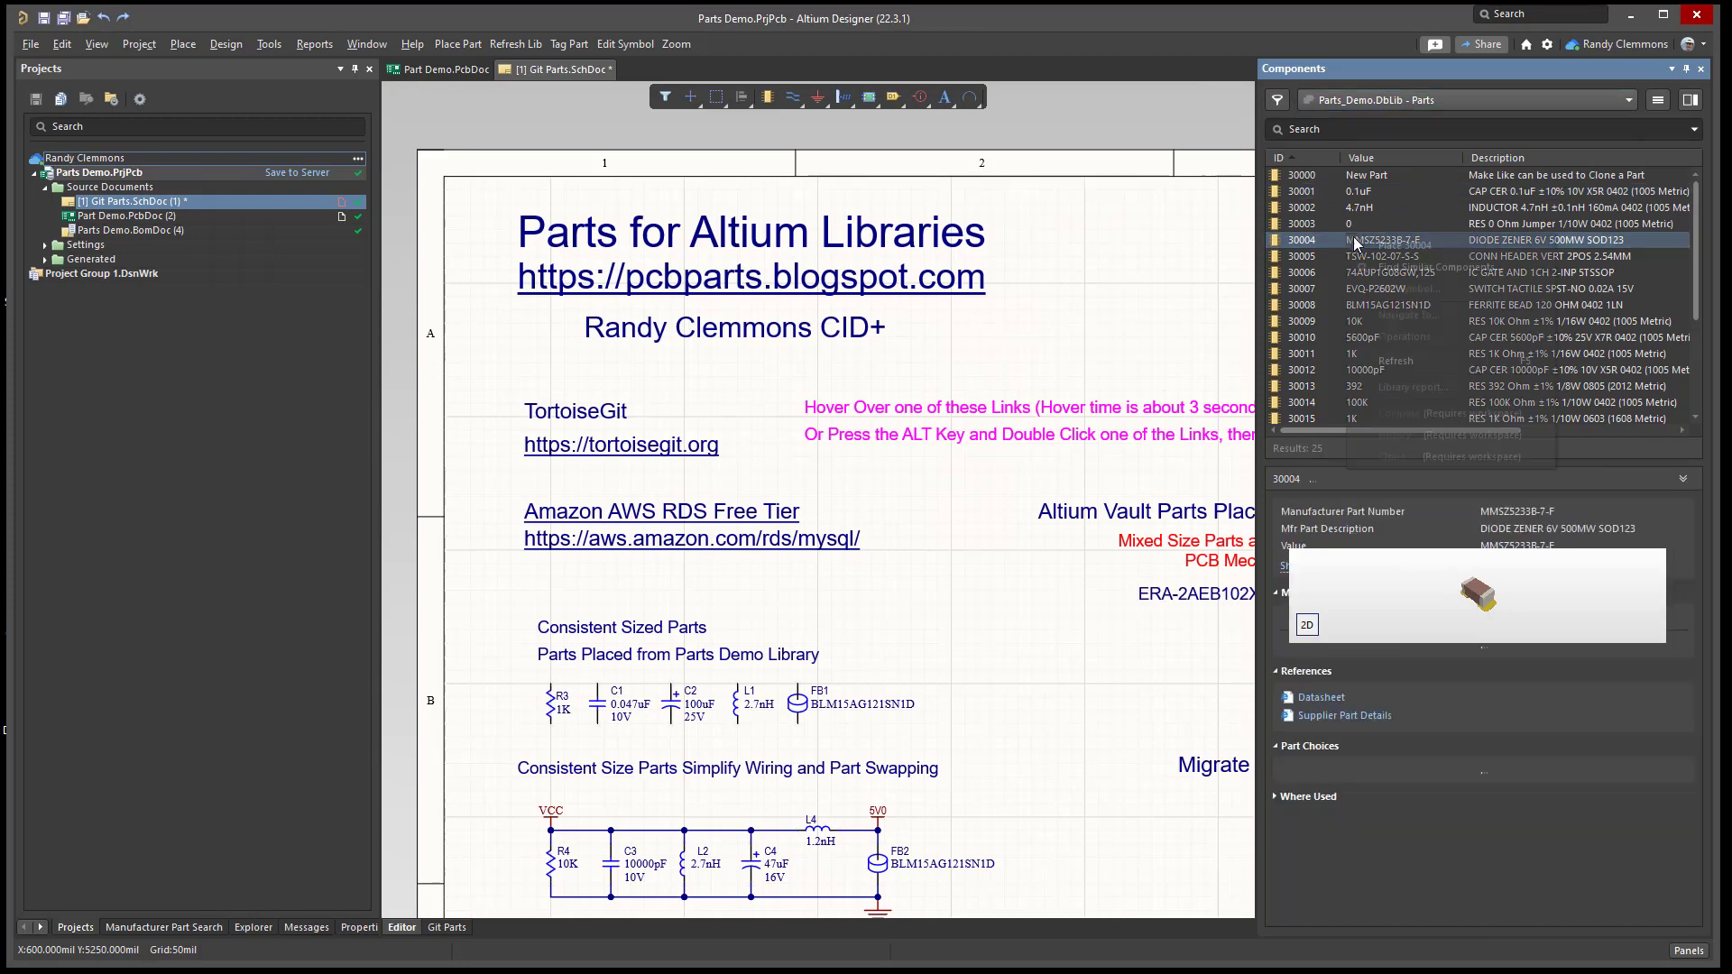
click(1394, 360)
scroll(1347, 398, down, 4)
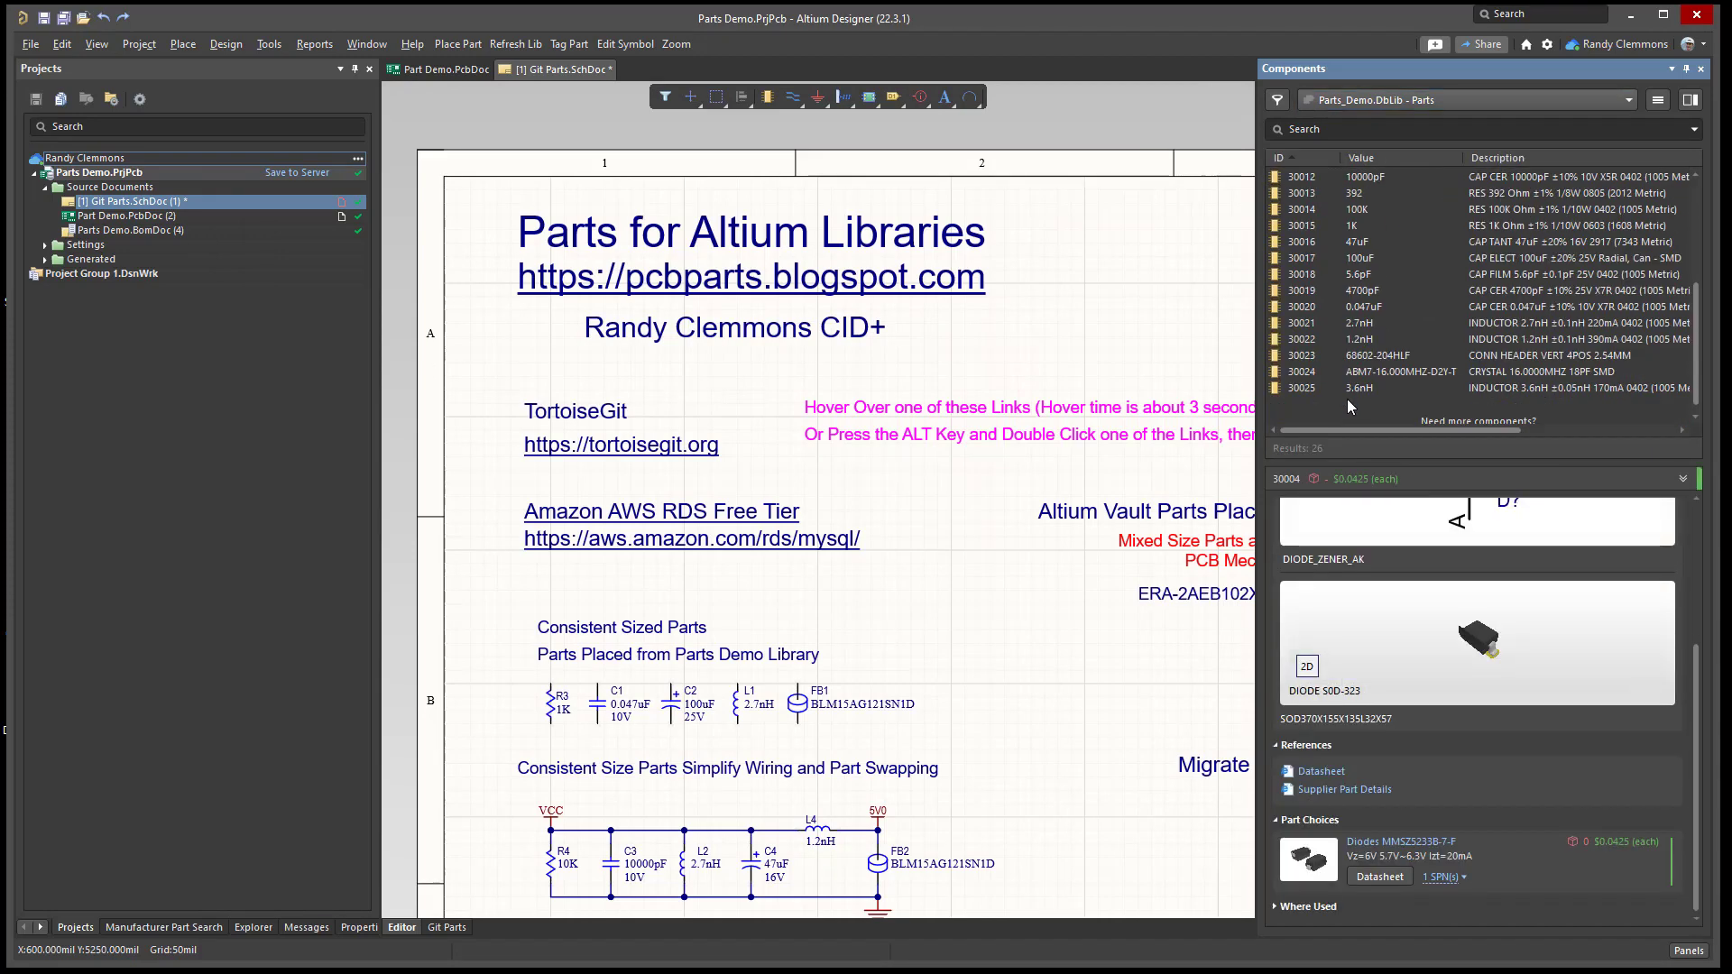
- Place the 3.6nH inductor, part 30025, in the empty schematic area above and beyond ferrite bead FB1
double_click(1294, 393)
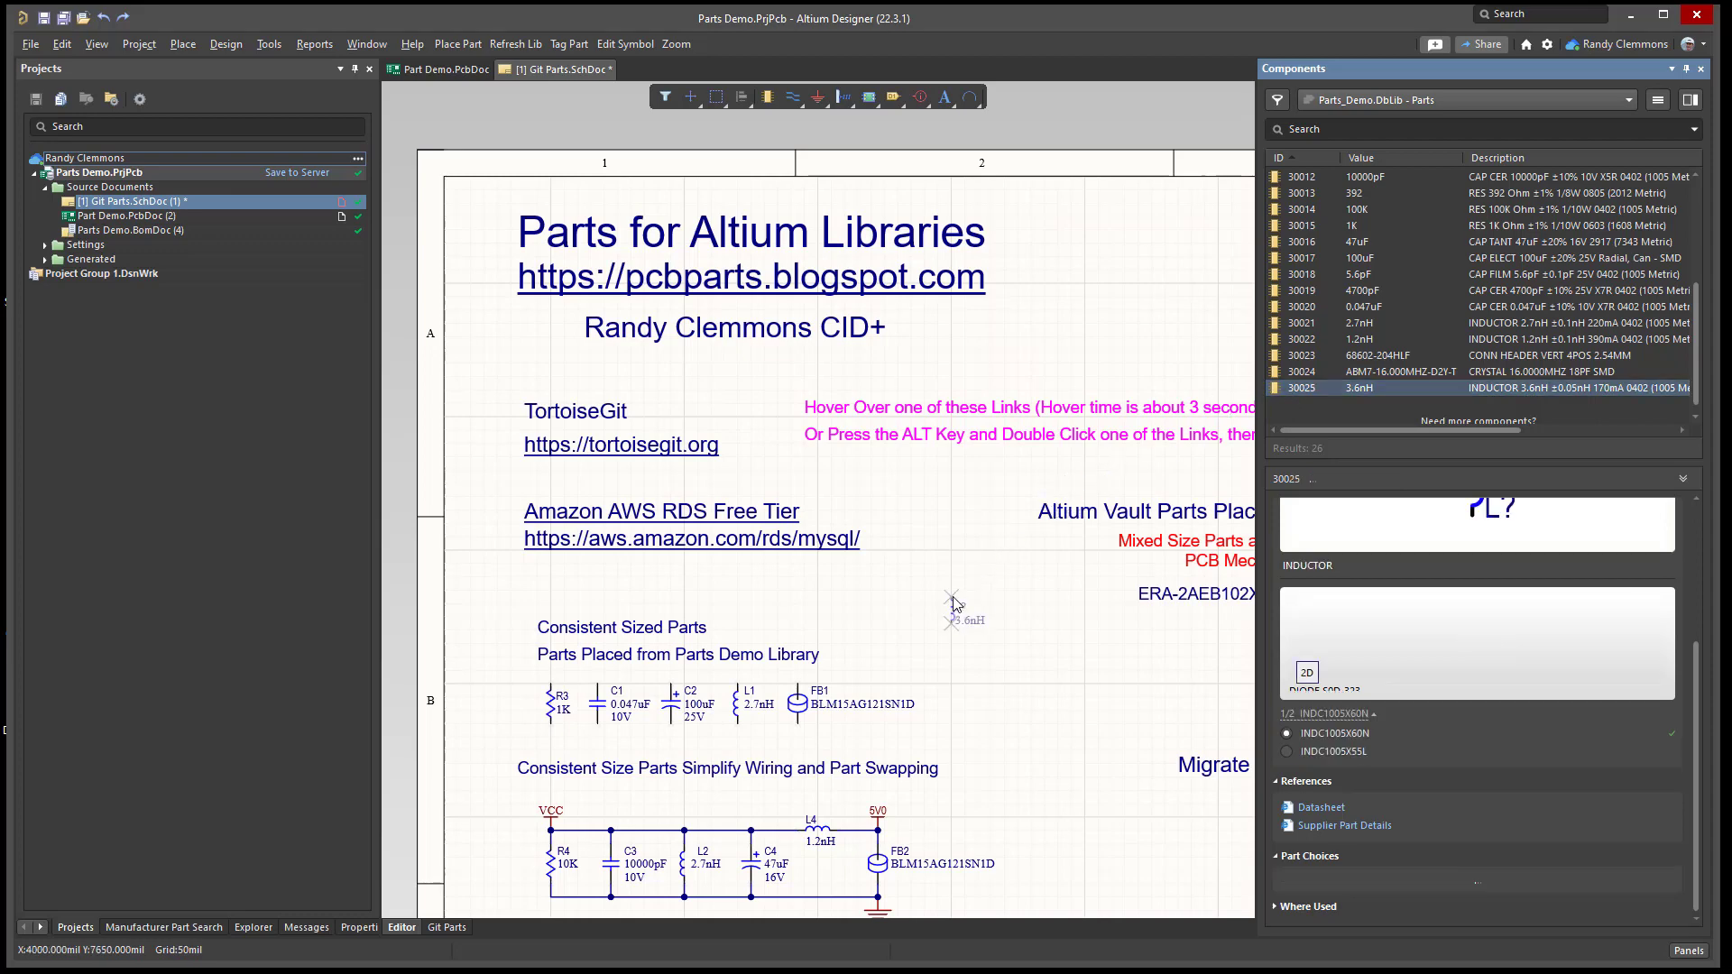
ctrl+scroll(982, 623, up, 3)
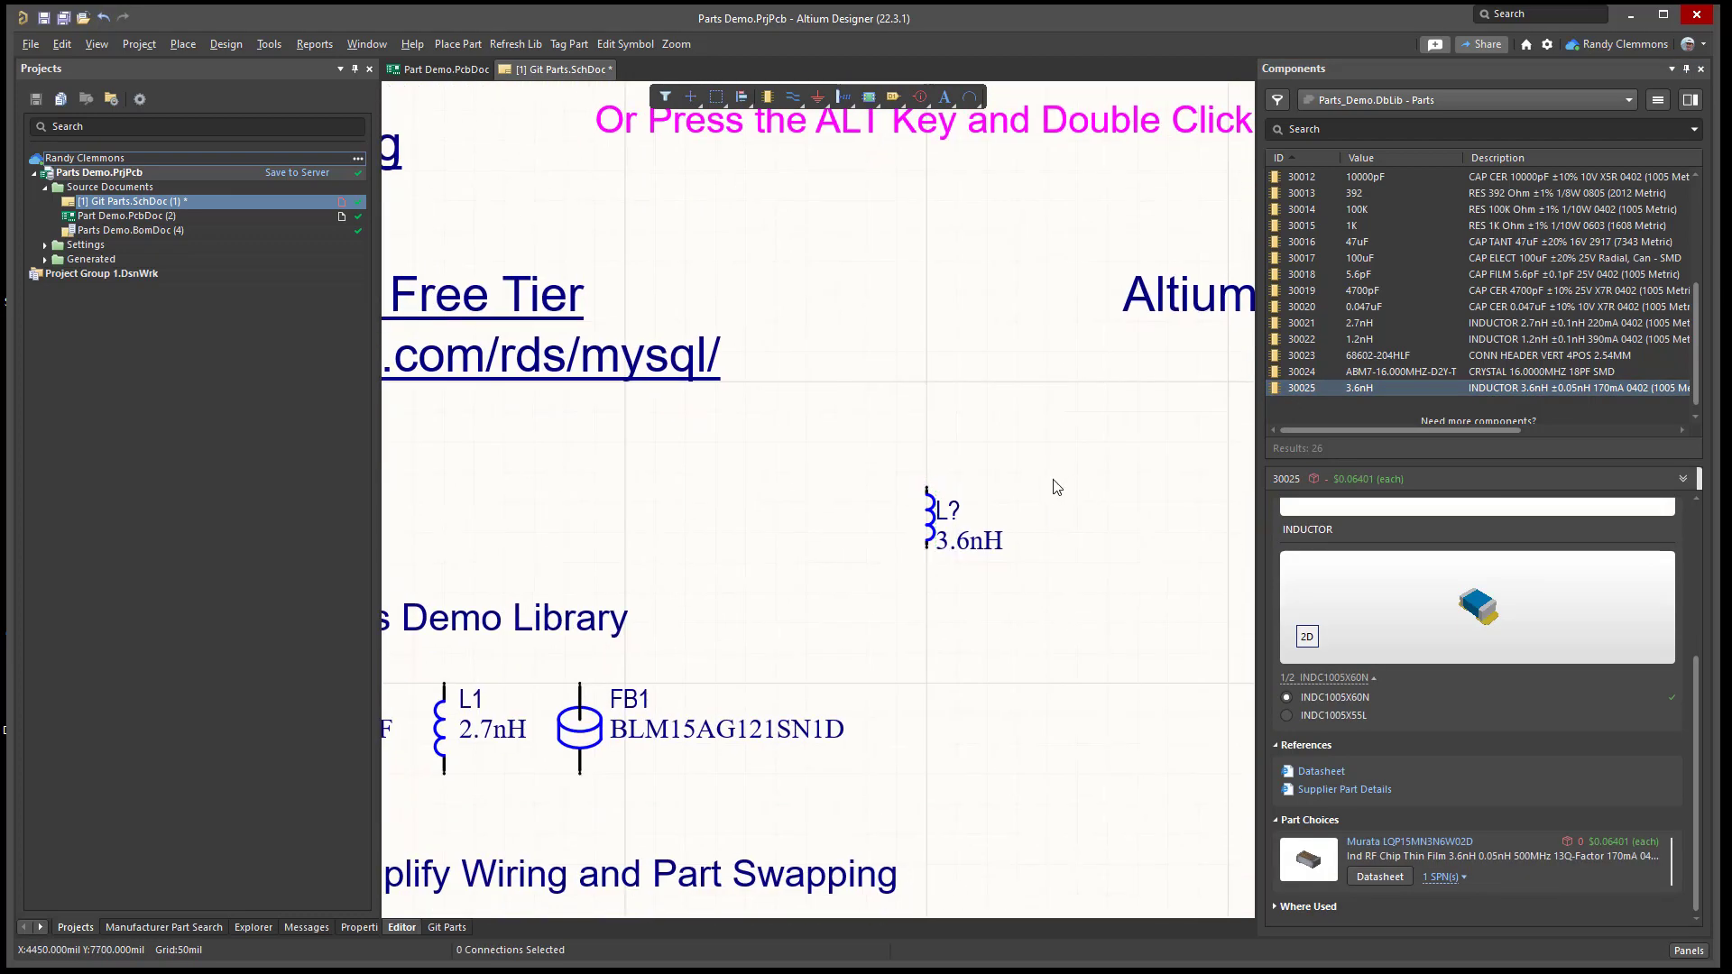
right_drag(997, 518, 1025, 390)
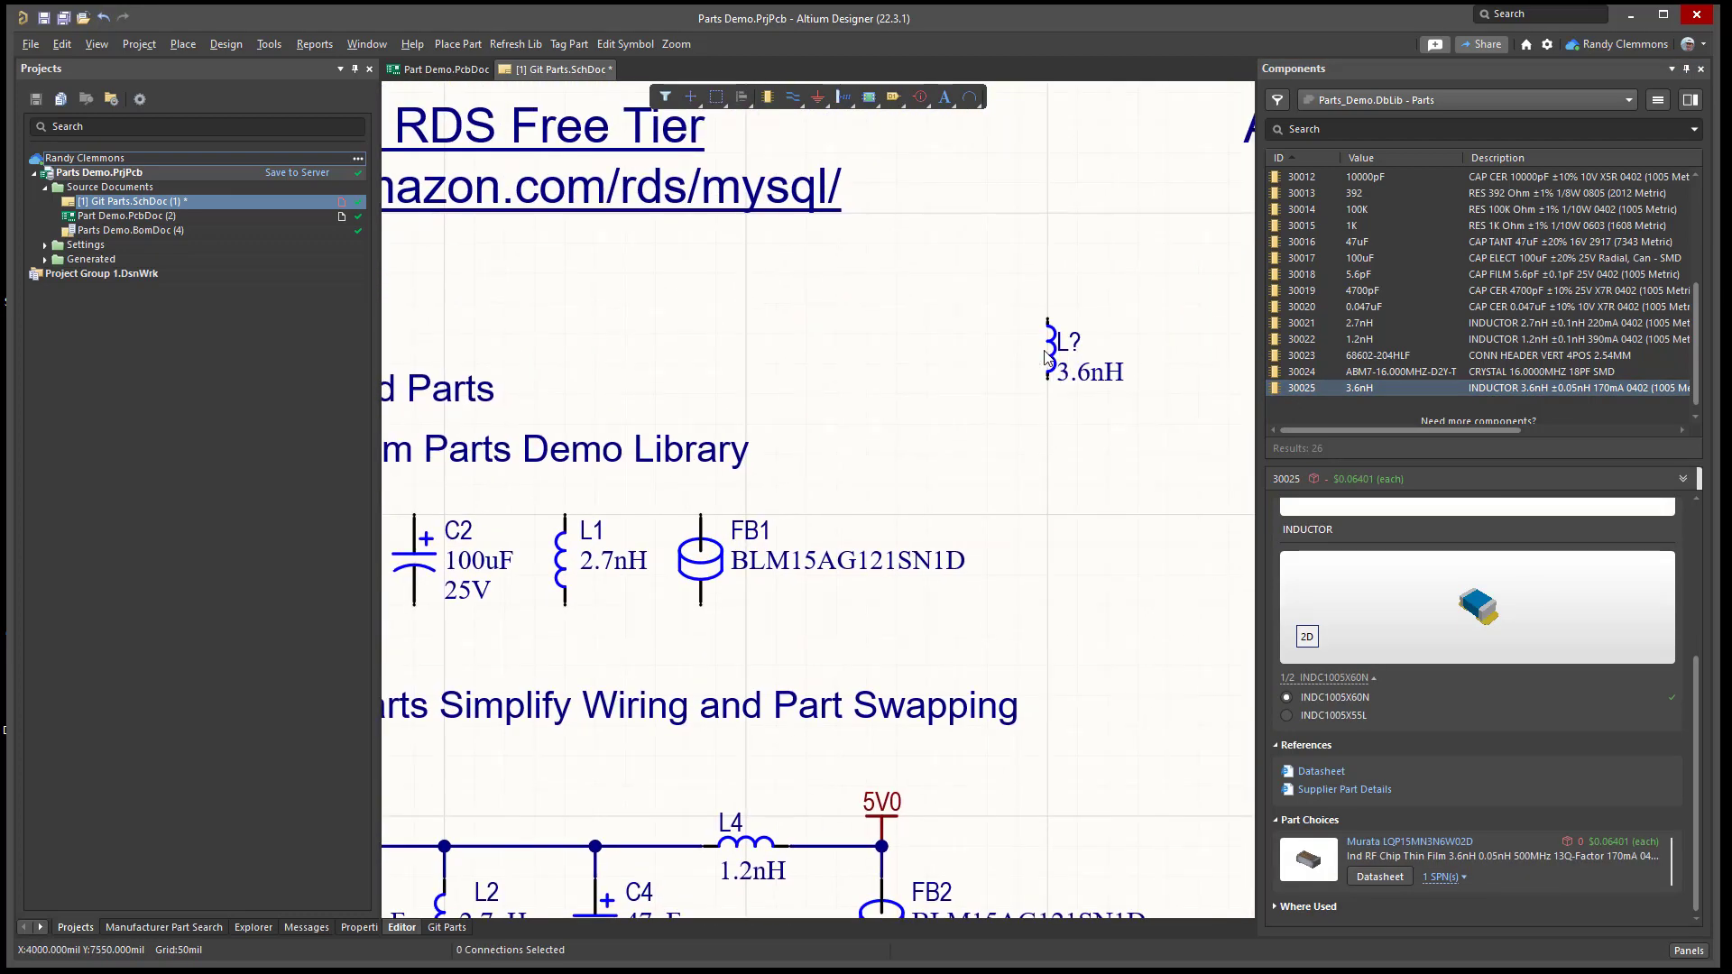
- Move the placed 3.6nH inductor down level with the row of parts containing L1 and FB1, and deselect it
click(1051, 358)
click(1051, 347)
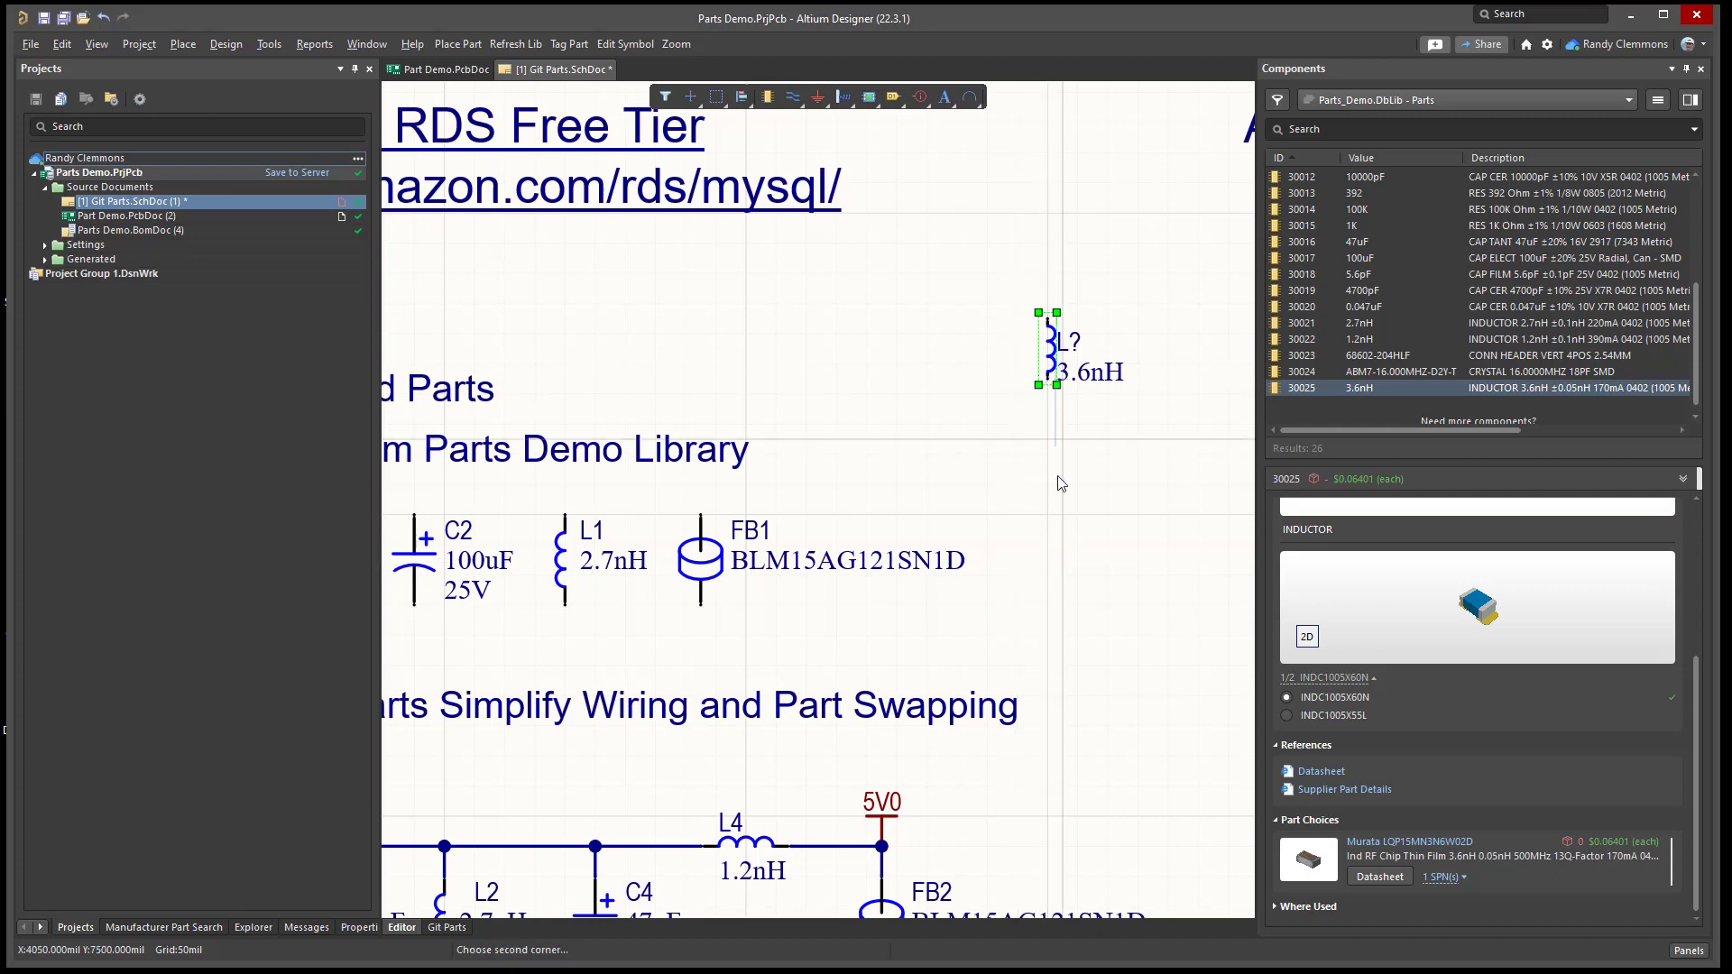
drag(1049, 333, 1065, 526)
scroll(1018, 399, down, 5)
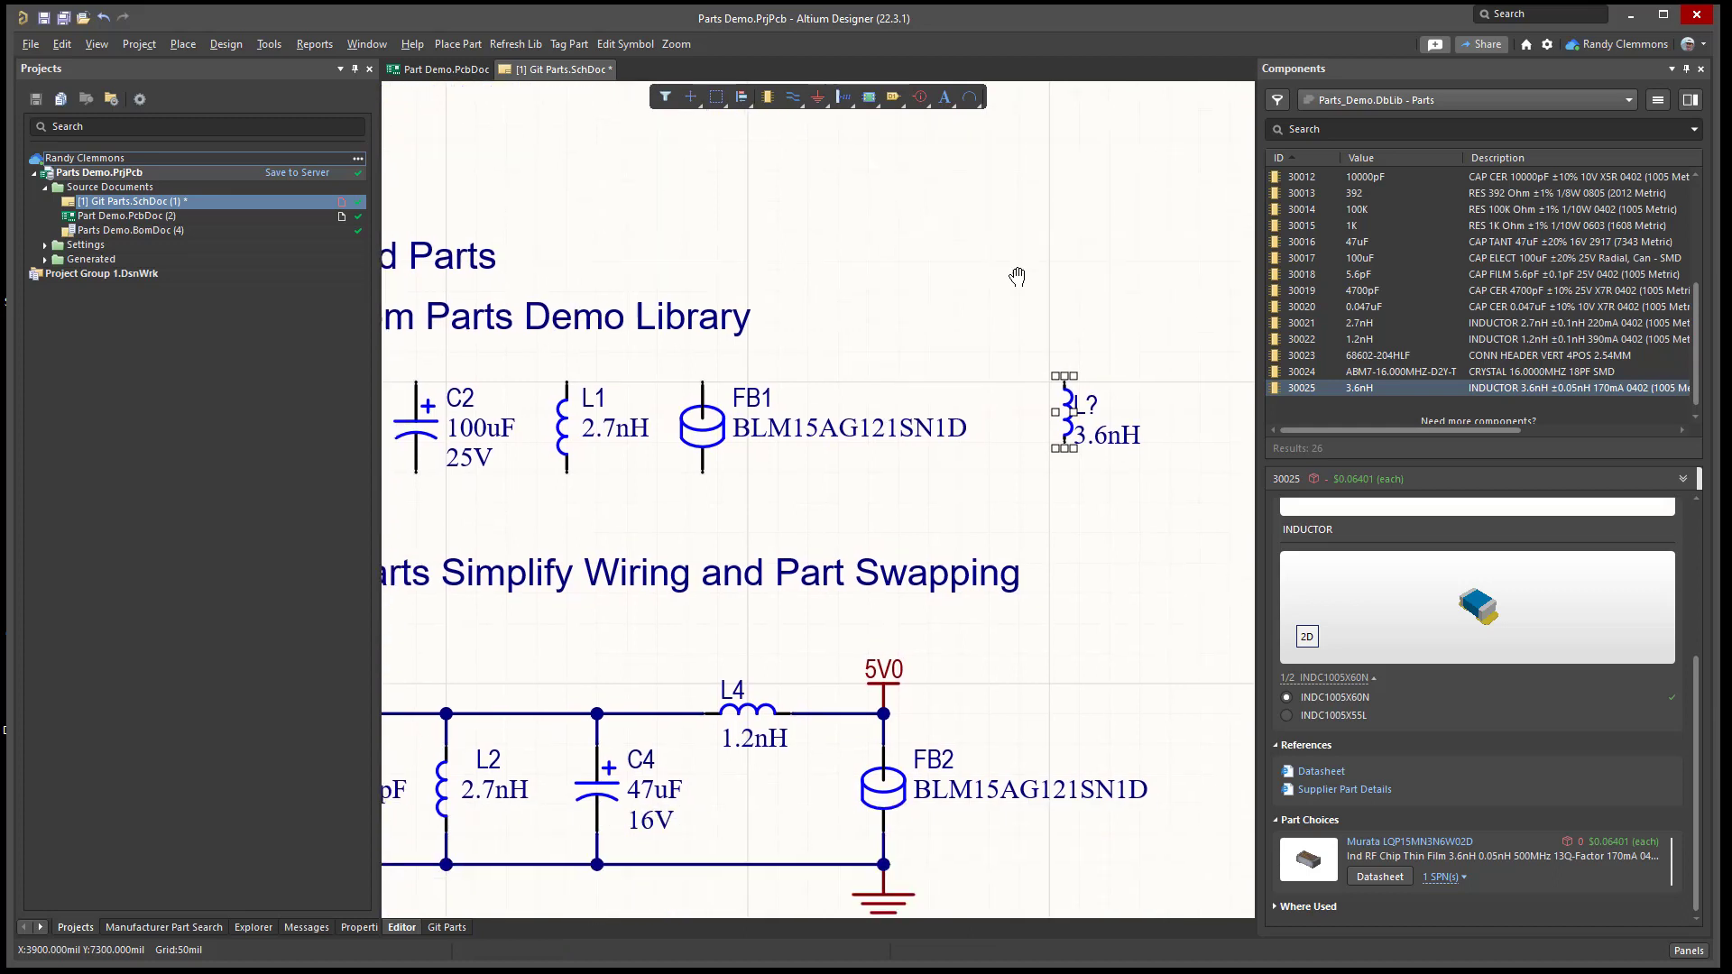
click(1040, 242)
scroll(1082, 432, up, 2)
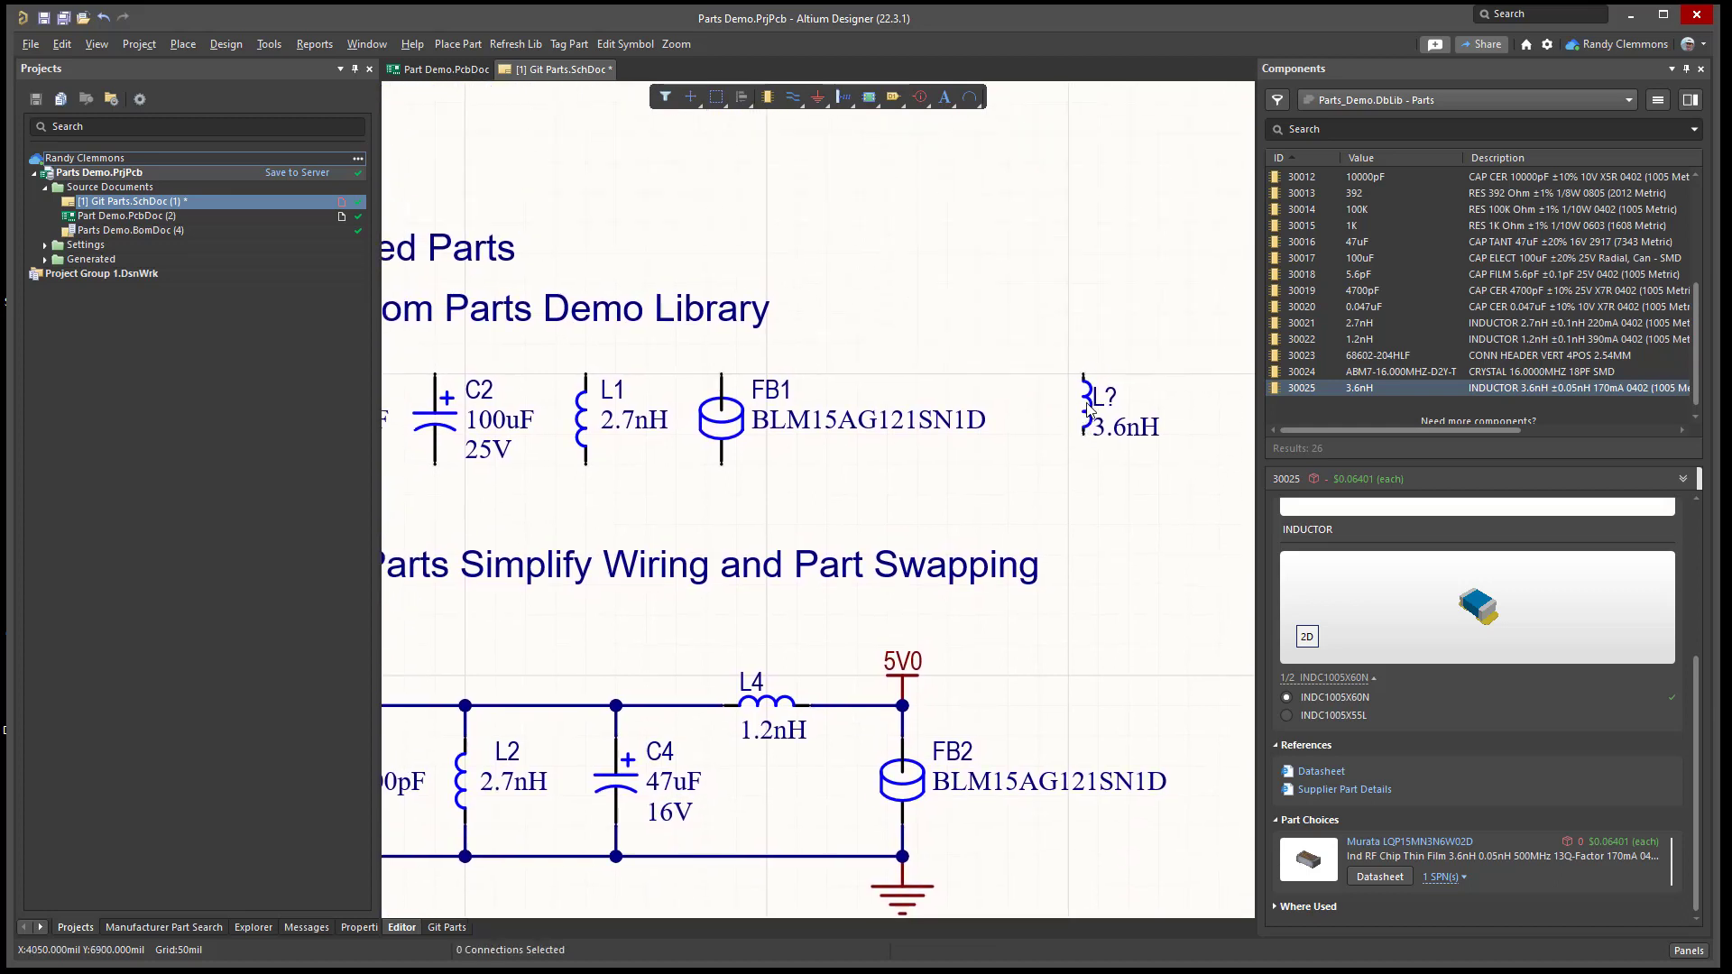
- Examine the placed 3.6nH inductor's symbol size against the consistent-size row, the wired circuit and the smaller parts
mouse_move(1088, 408)
mouse_down()
mouse_move(1071, 384)
mouse_move(1086, 386)
mouse_up()
ctrl+scroll(1086, 386, down, 3)
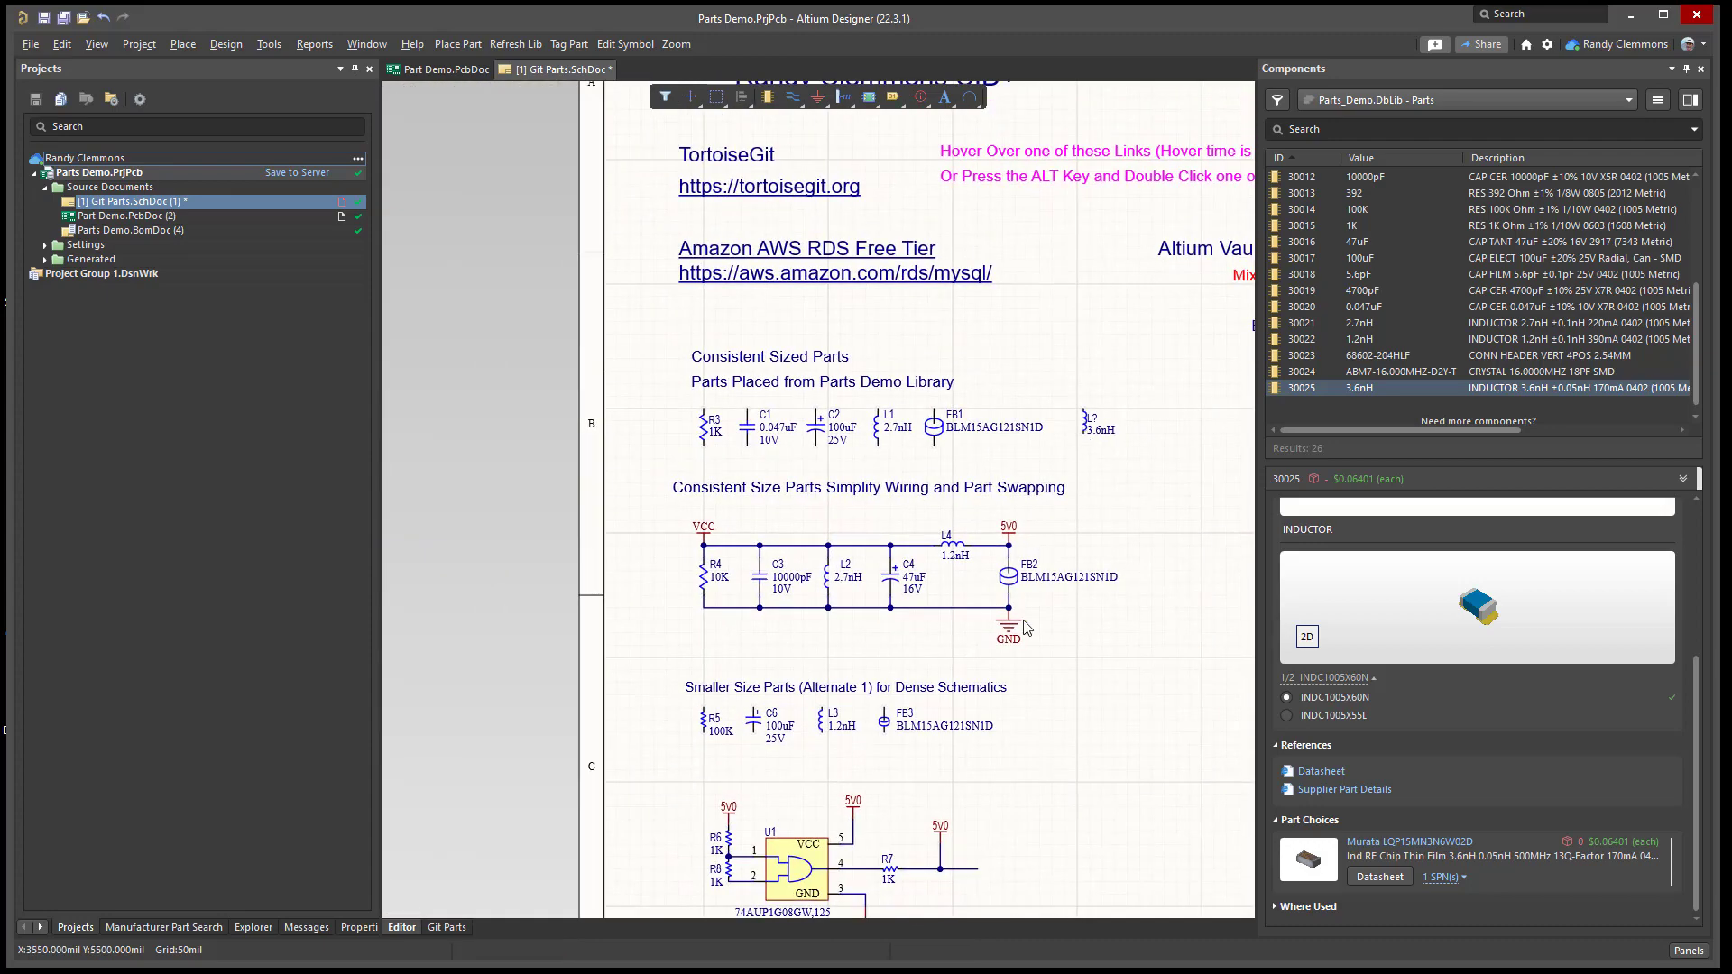
ctrl+scroll(1079, 384, up, 5)
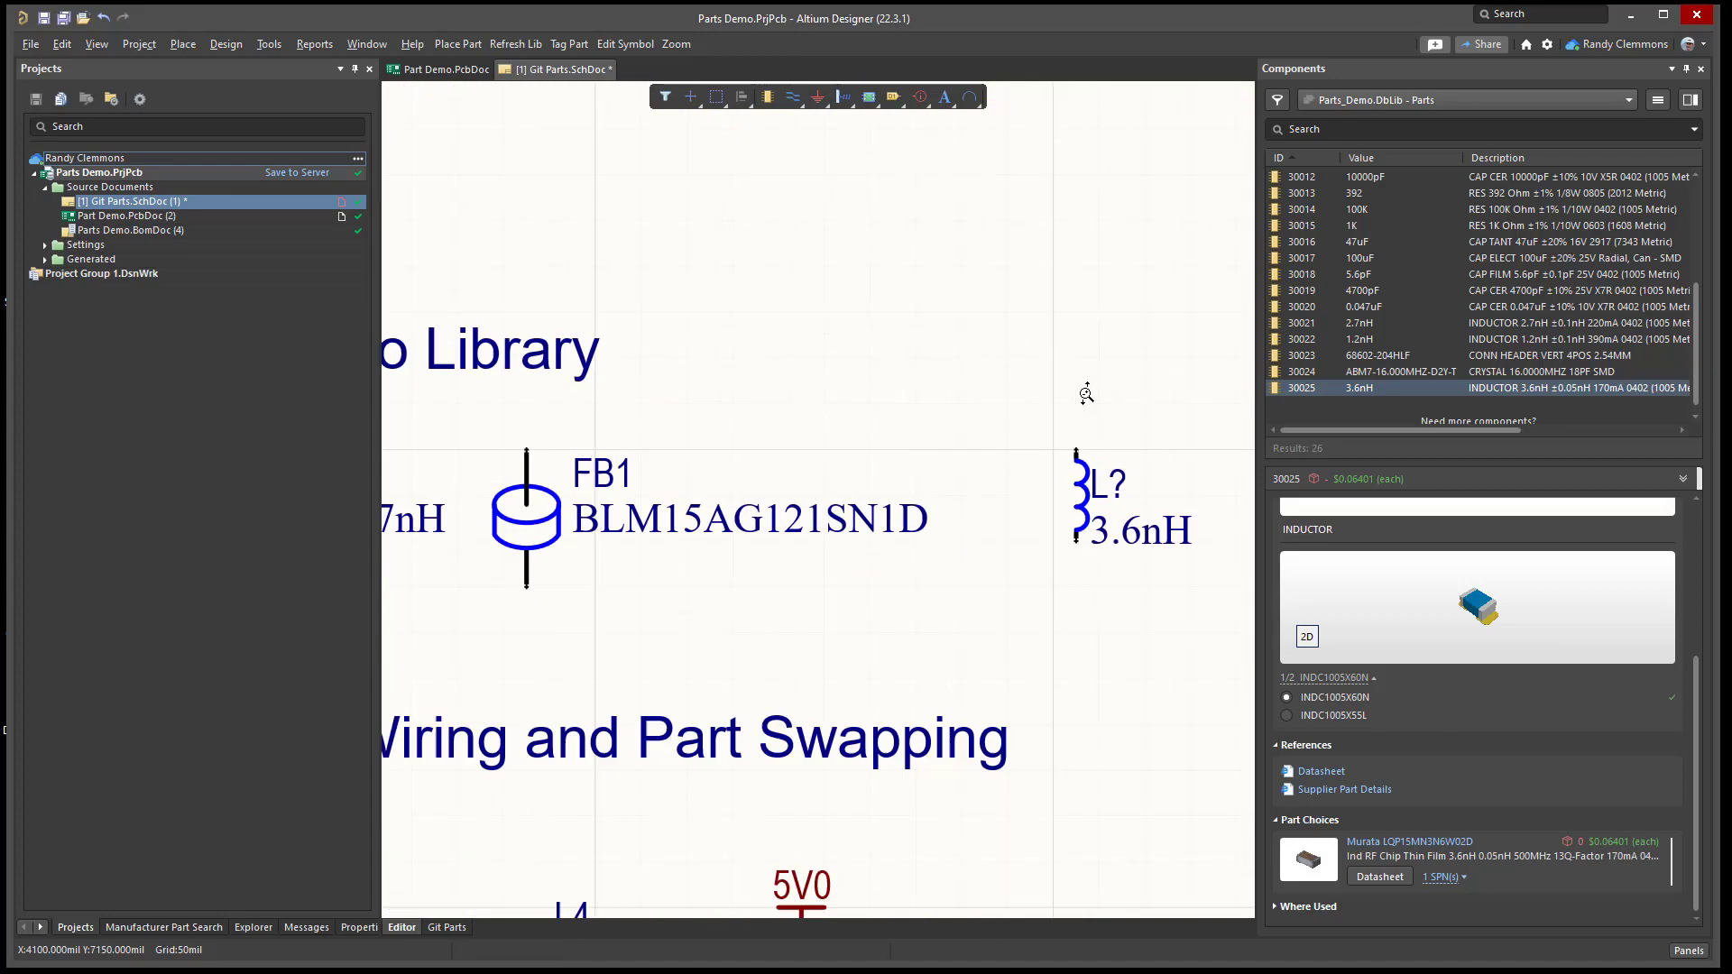
drag(1094, 461, 1094, 461)
ctrl+scroll(1094, 461, down, 5)
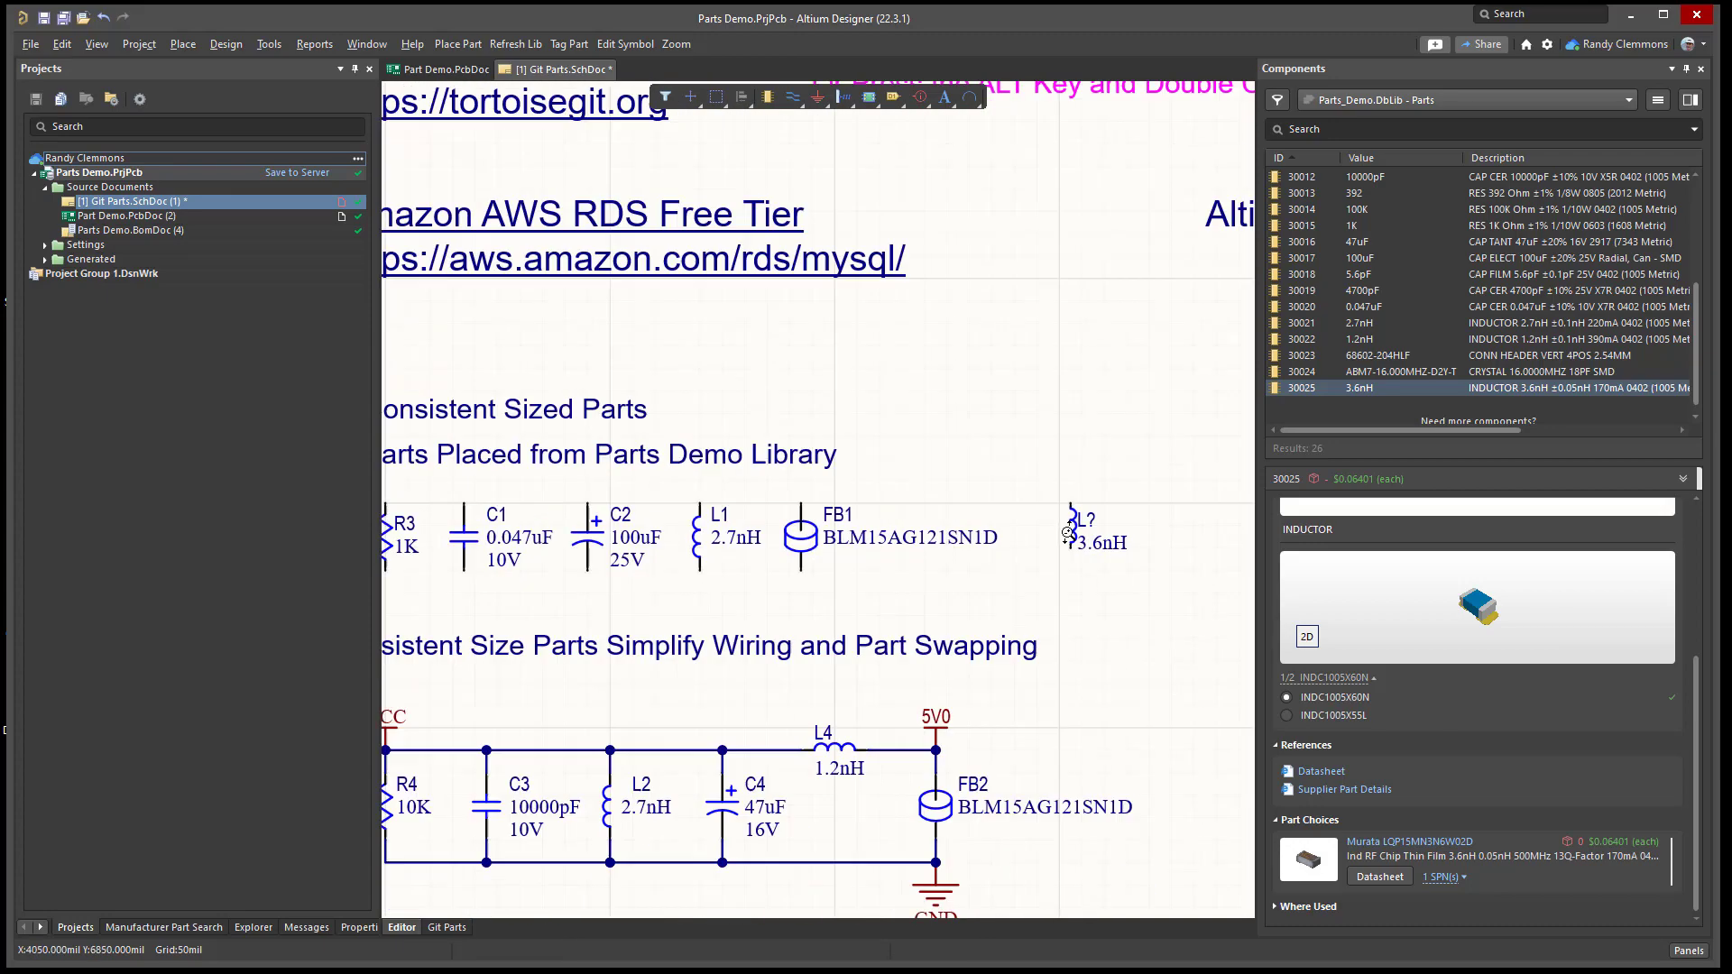
ctrl+scroll(663, 656, up, 5)
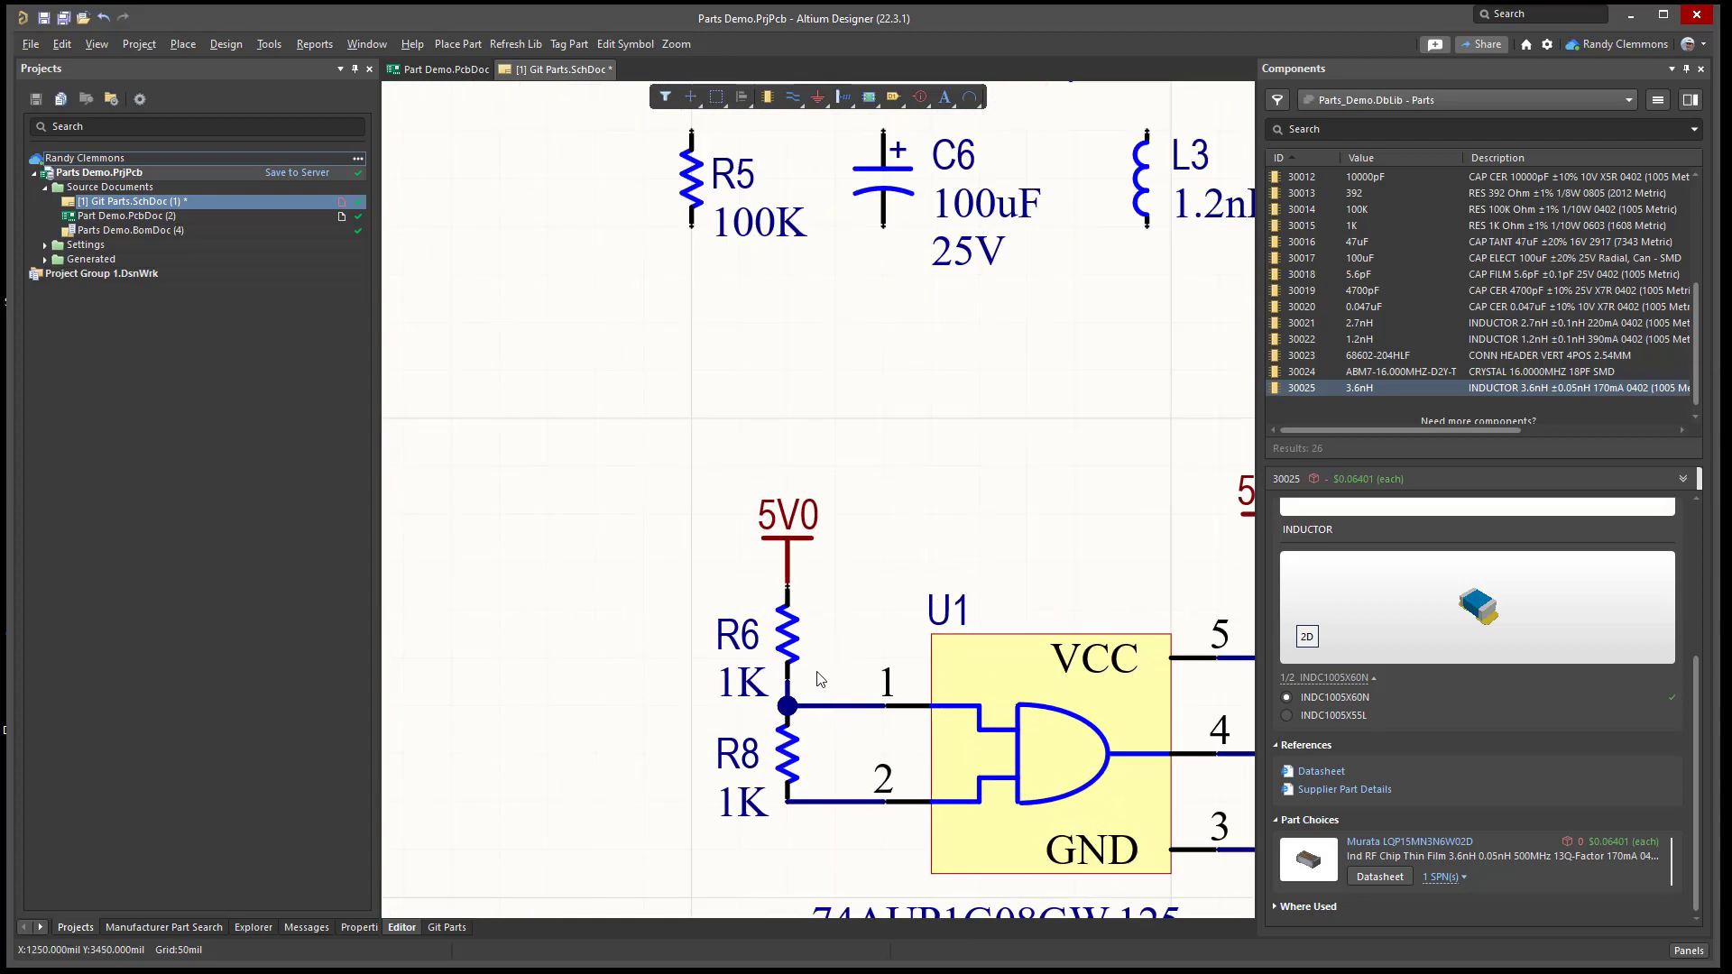
ctrl+scroll(820, 681, down, 3)
ctrl+scroll(690, 603, up, 4)
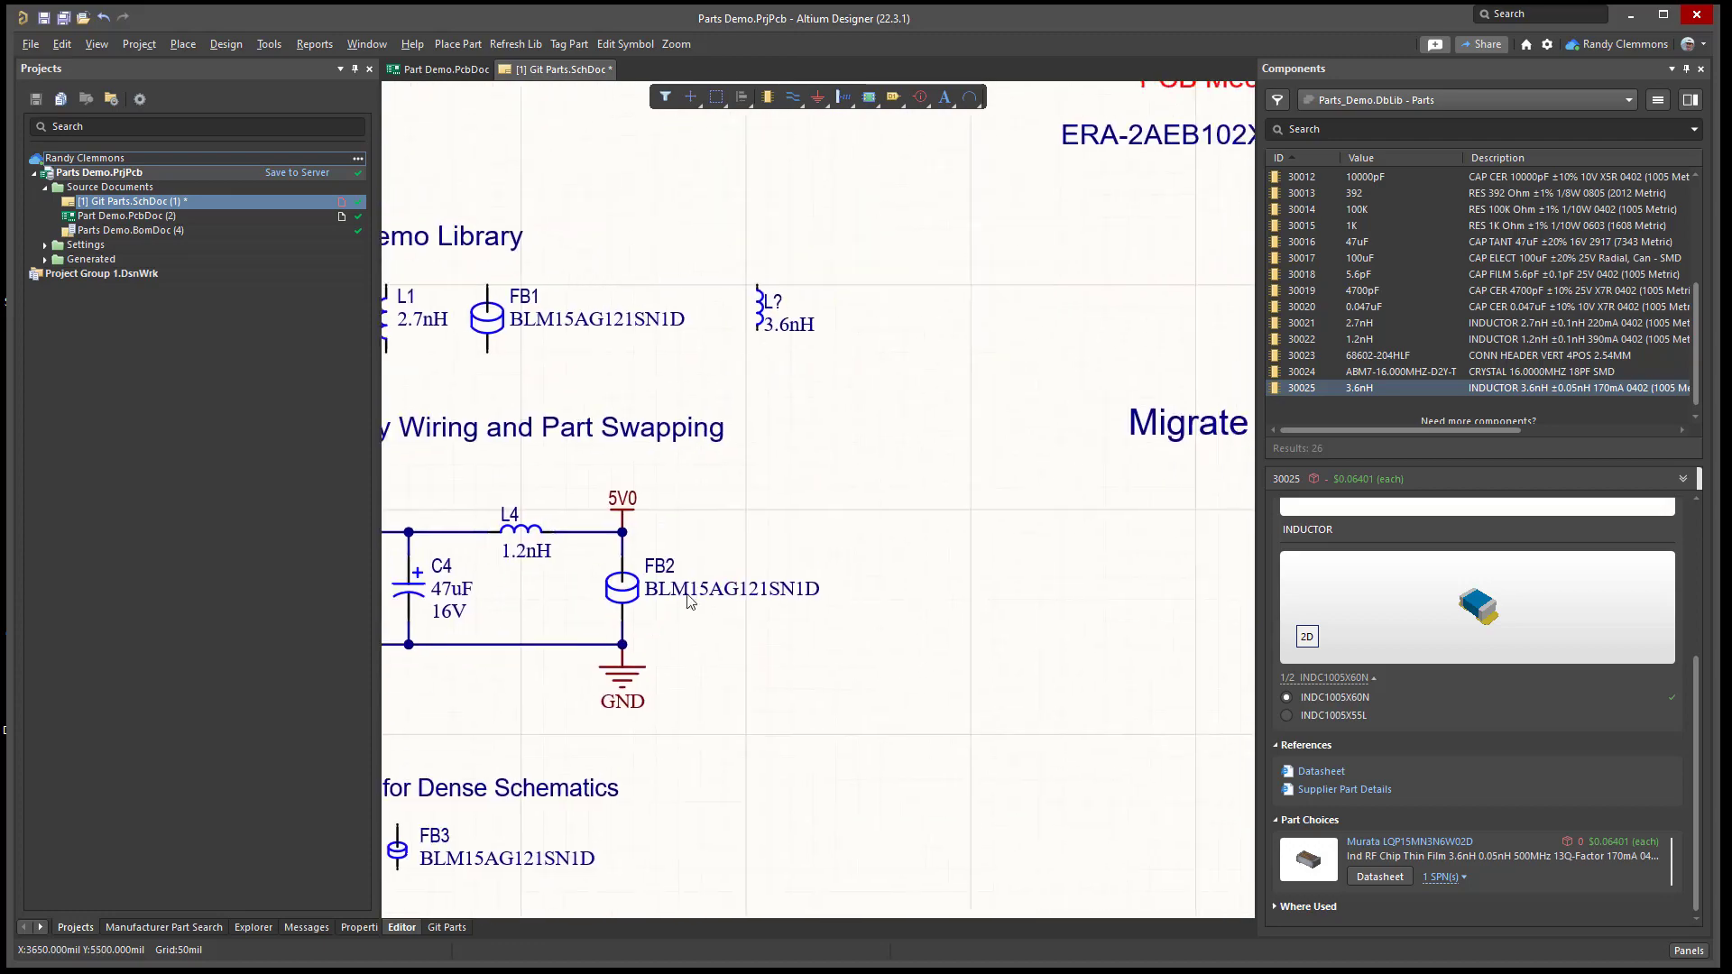
ctrl+scroll(974, 405, down, 5)
right_drag(974, 406, 971, 510)
ctrl+scroll(887, 476, up, 7)
right_drag(895, 467, 957, 431)
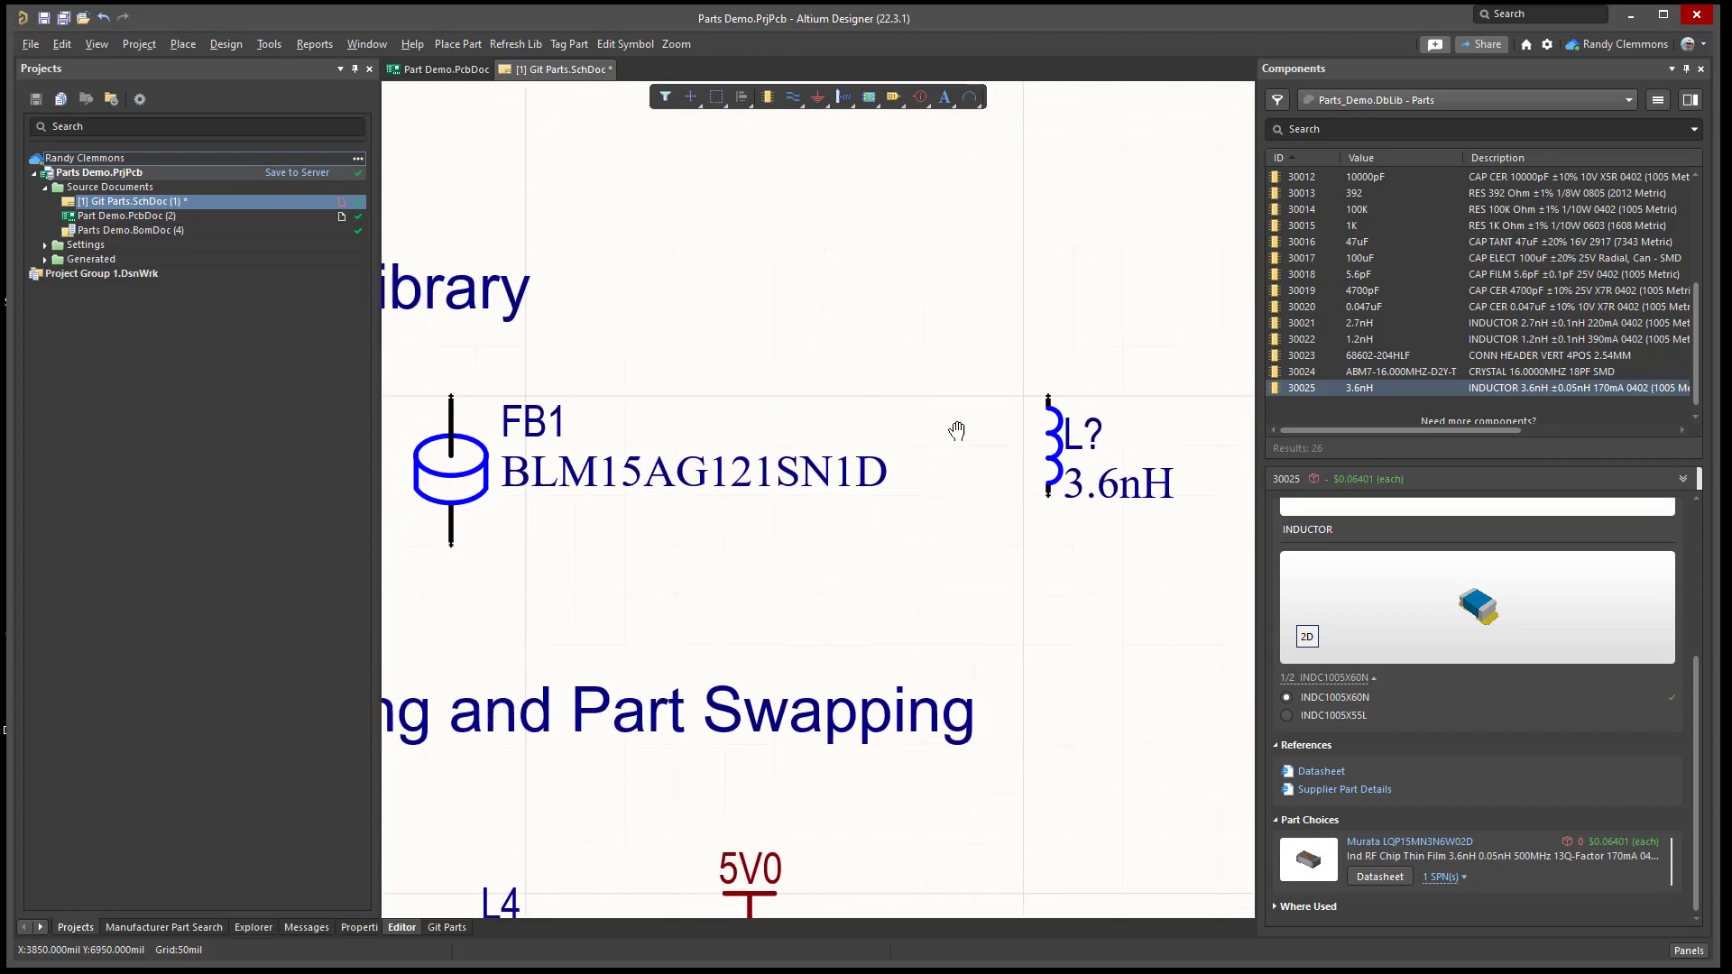
ctrl+scroll(1017, 433, down, 4)
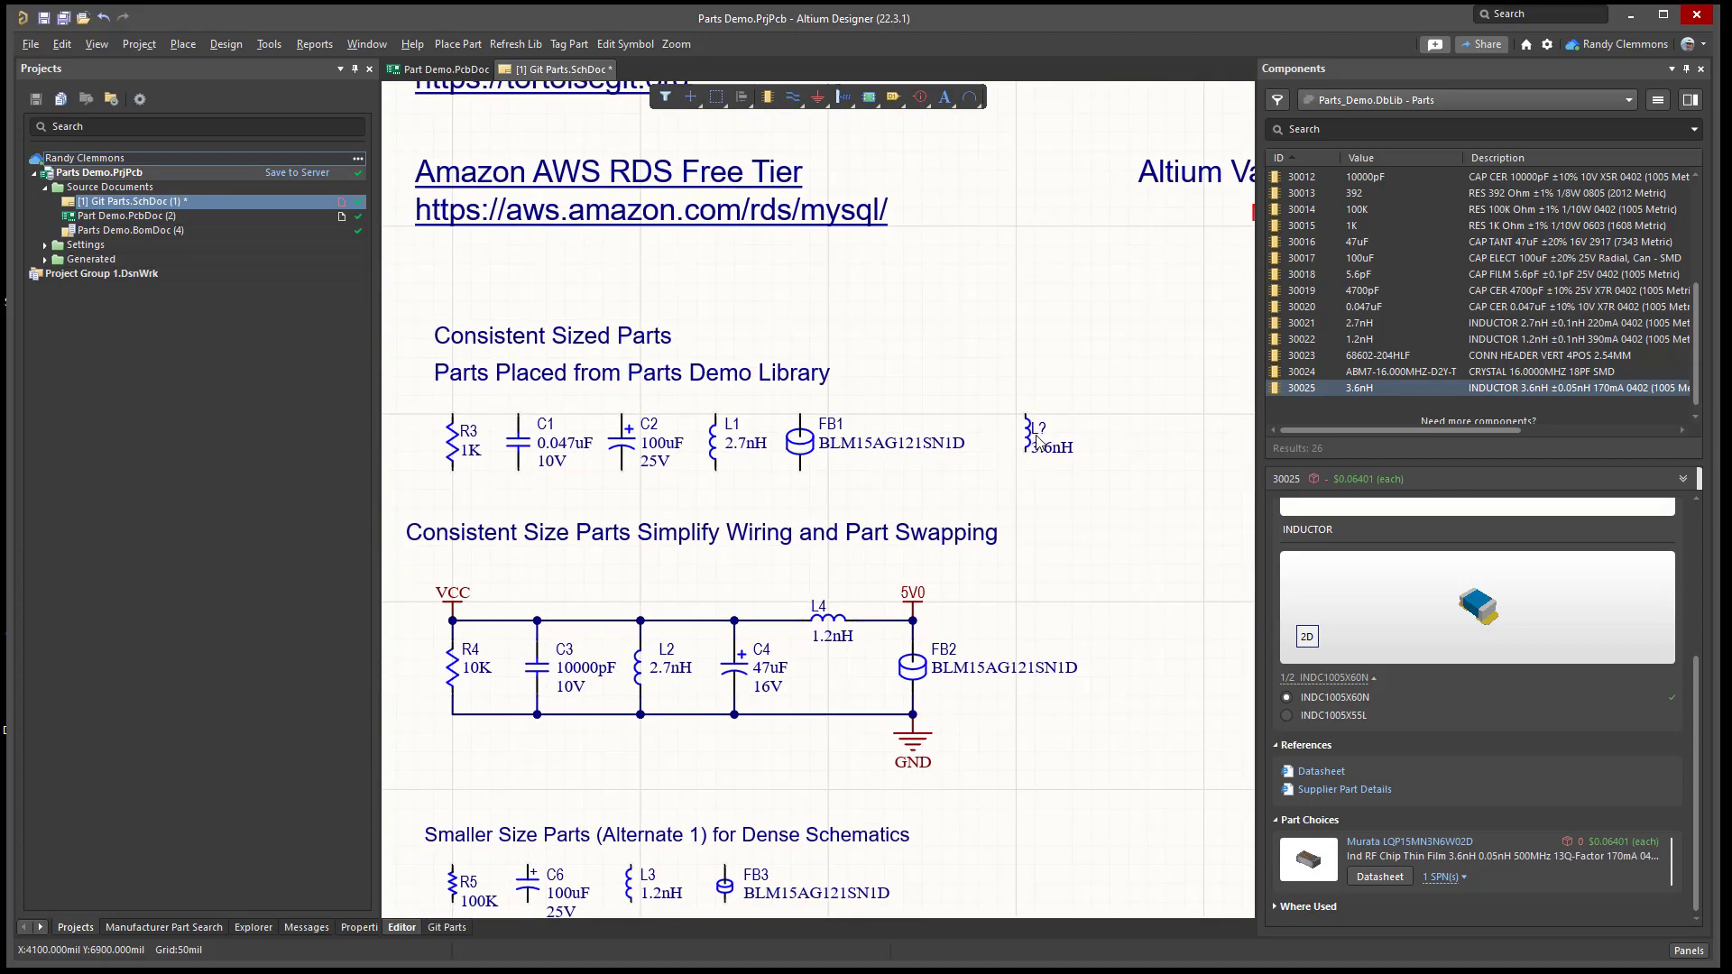
- Switch the 3.6nH inductor's graphical mode to Normal and shift it slightly toward FB1, level with the row
click(1033, 437)
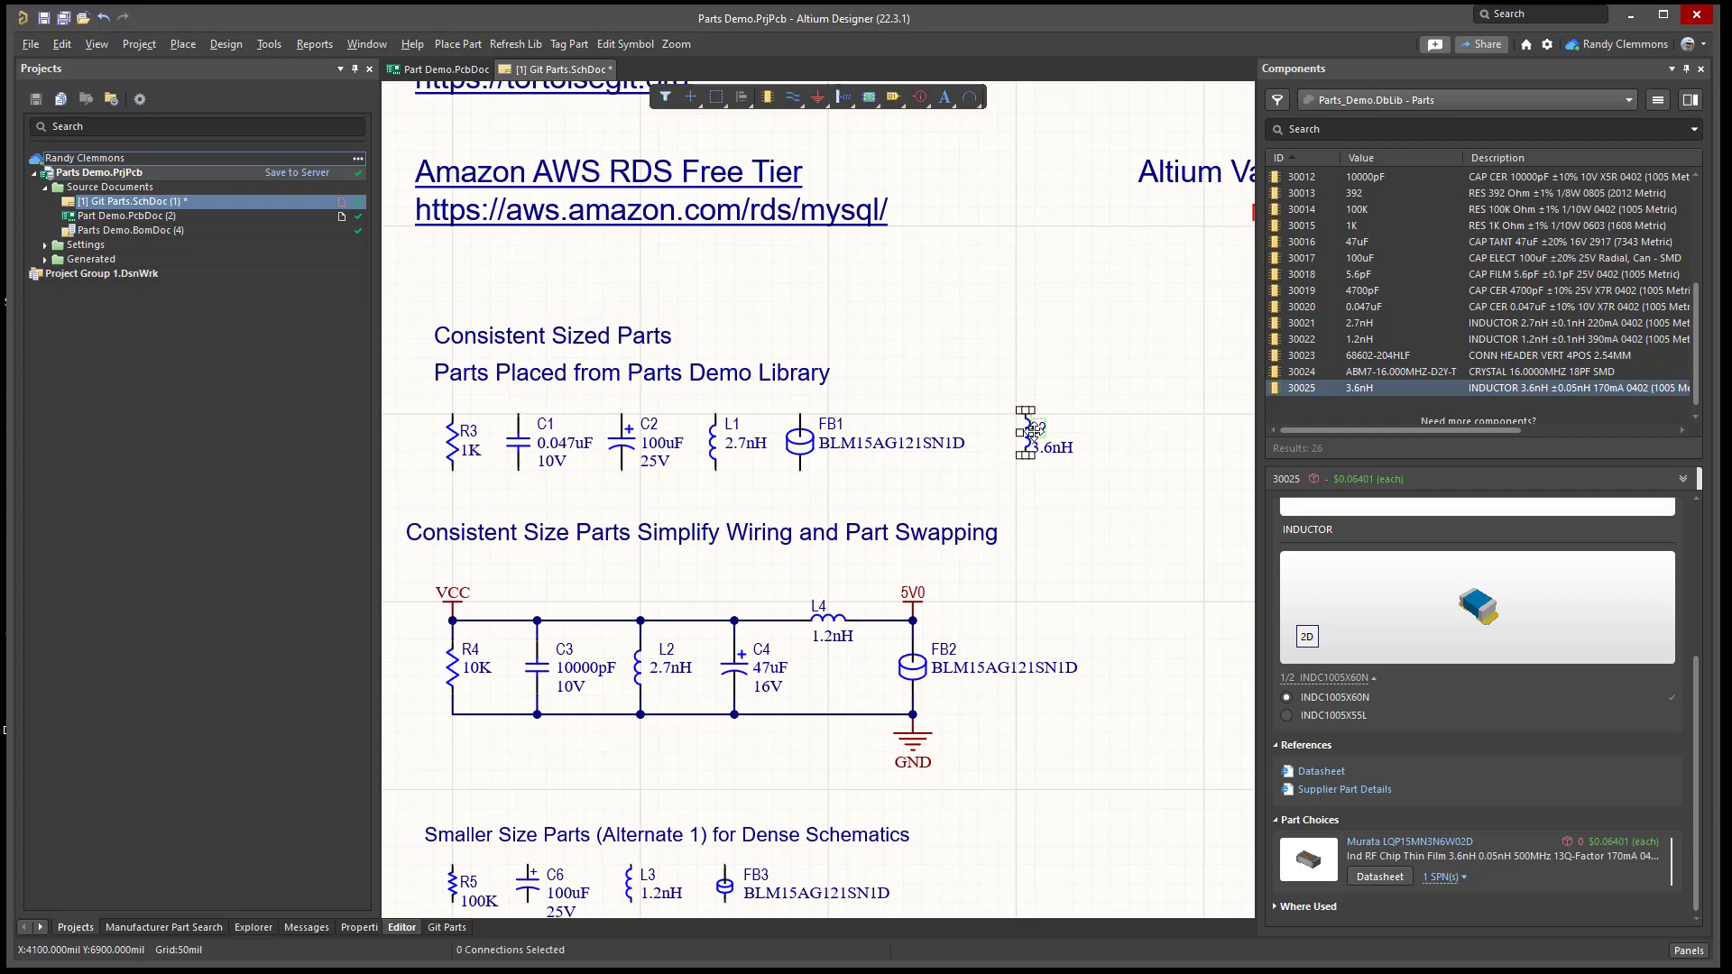
double_click(1031, 431)
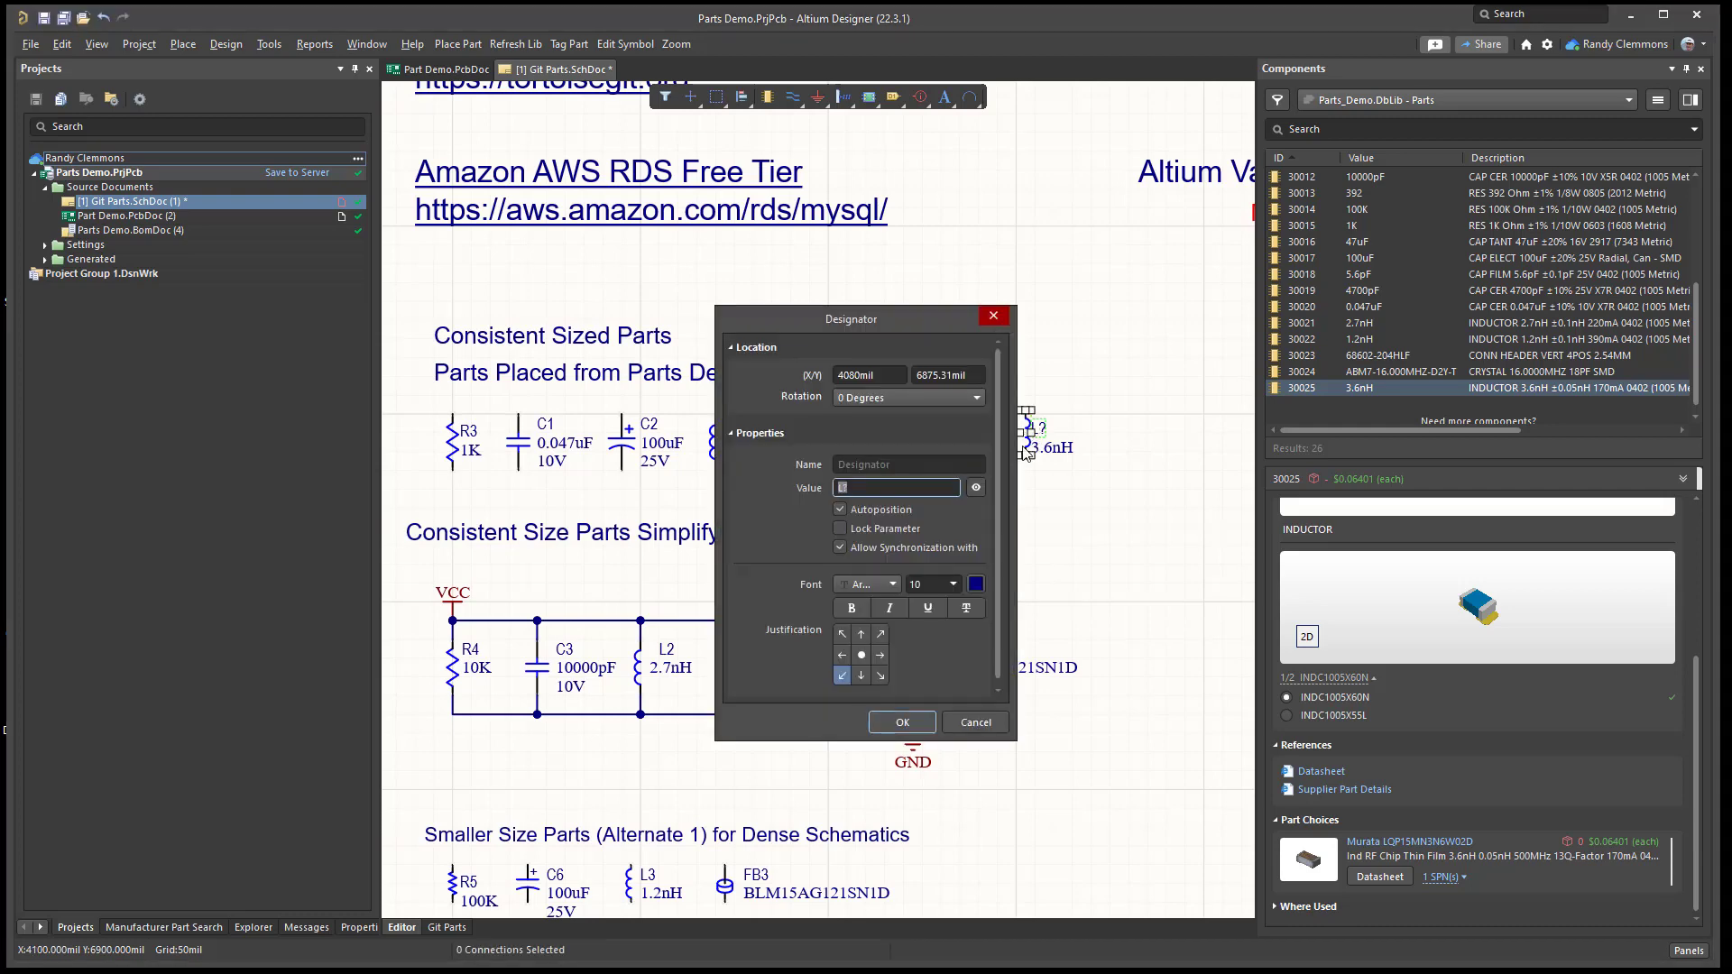
click(996, 322)
drag(996, 366, 1057, 528)
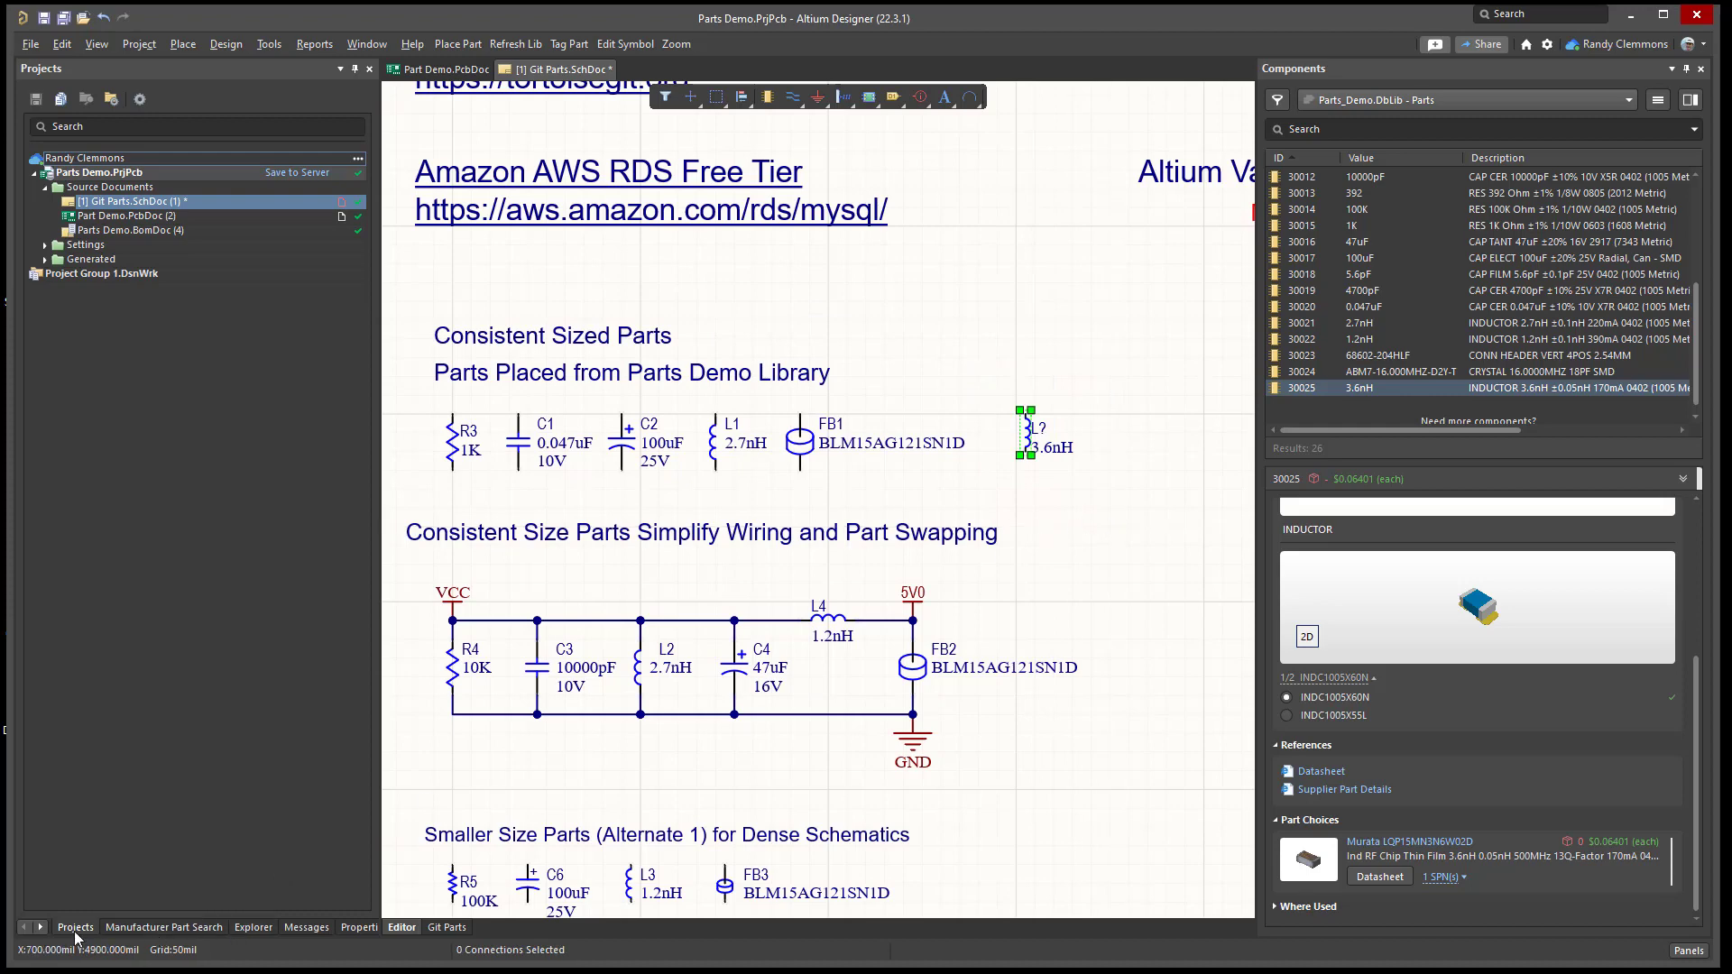
click(359, 928)
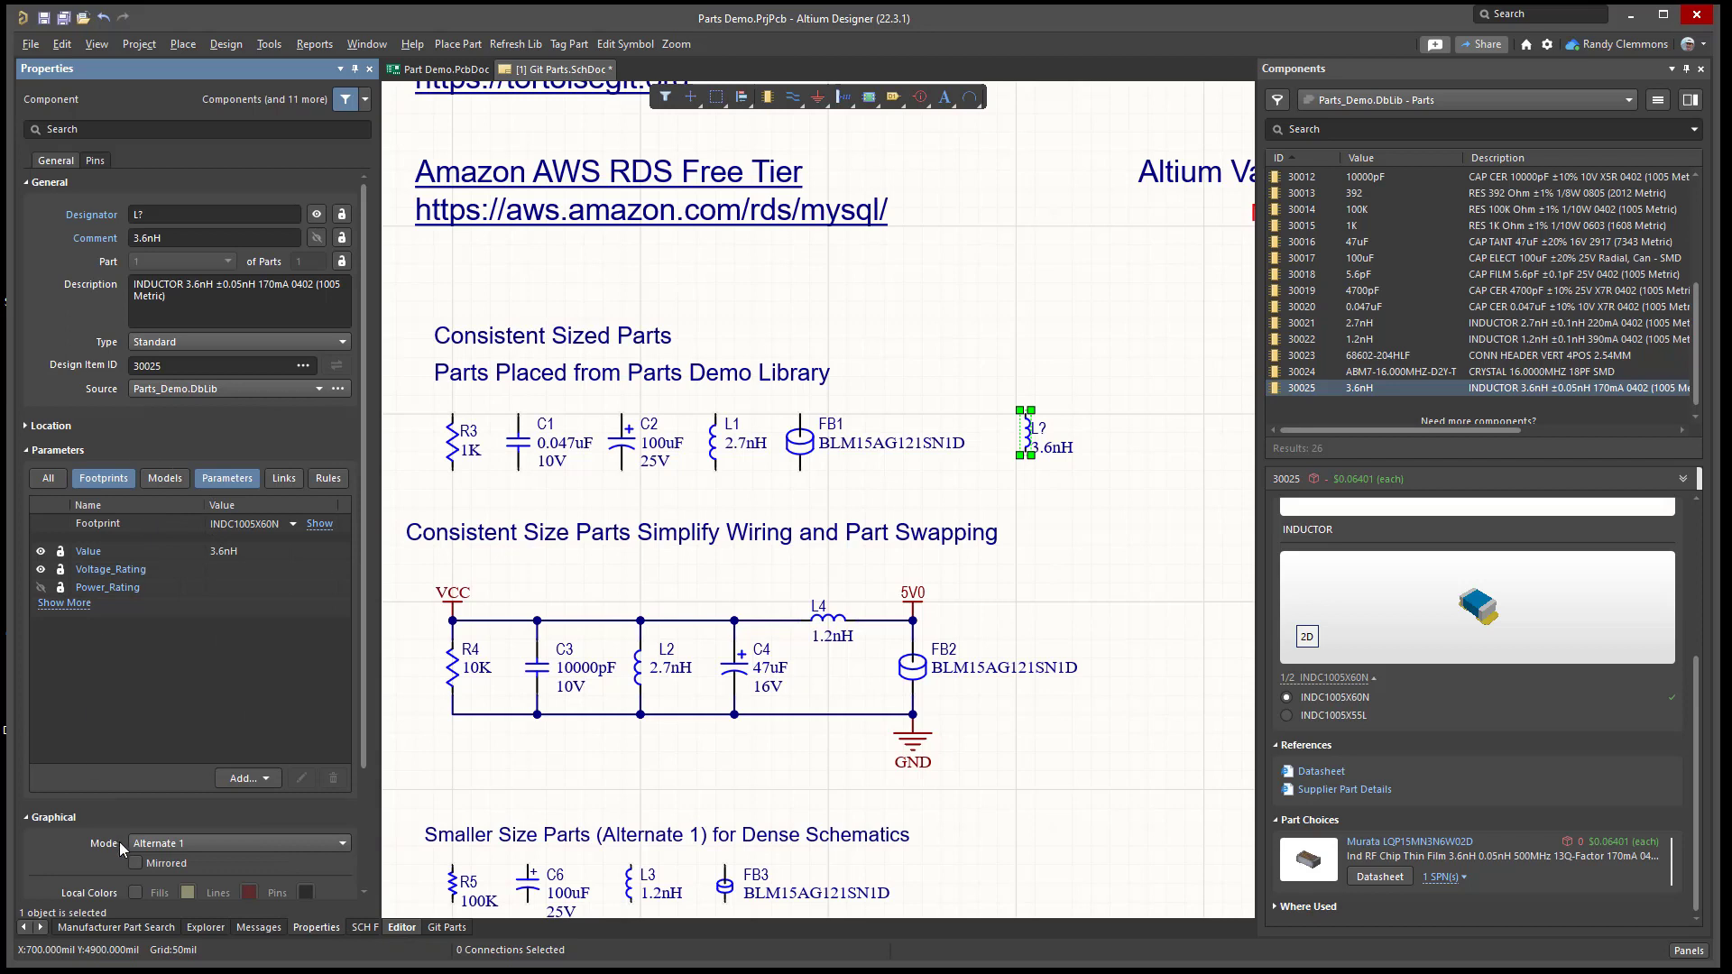
click(163, 846)
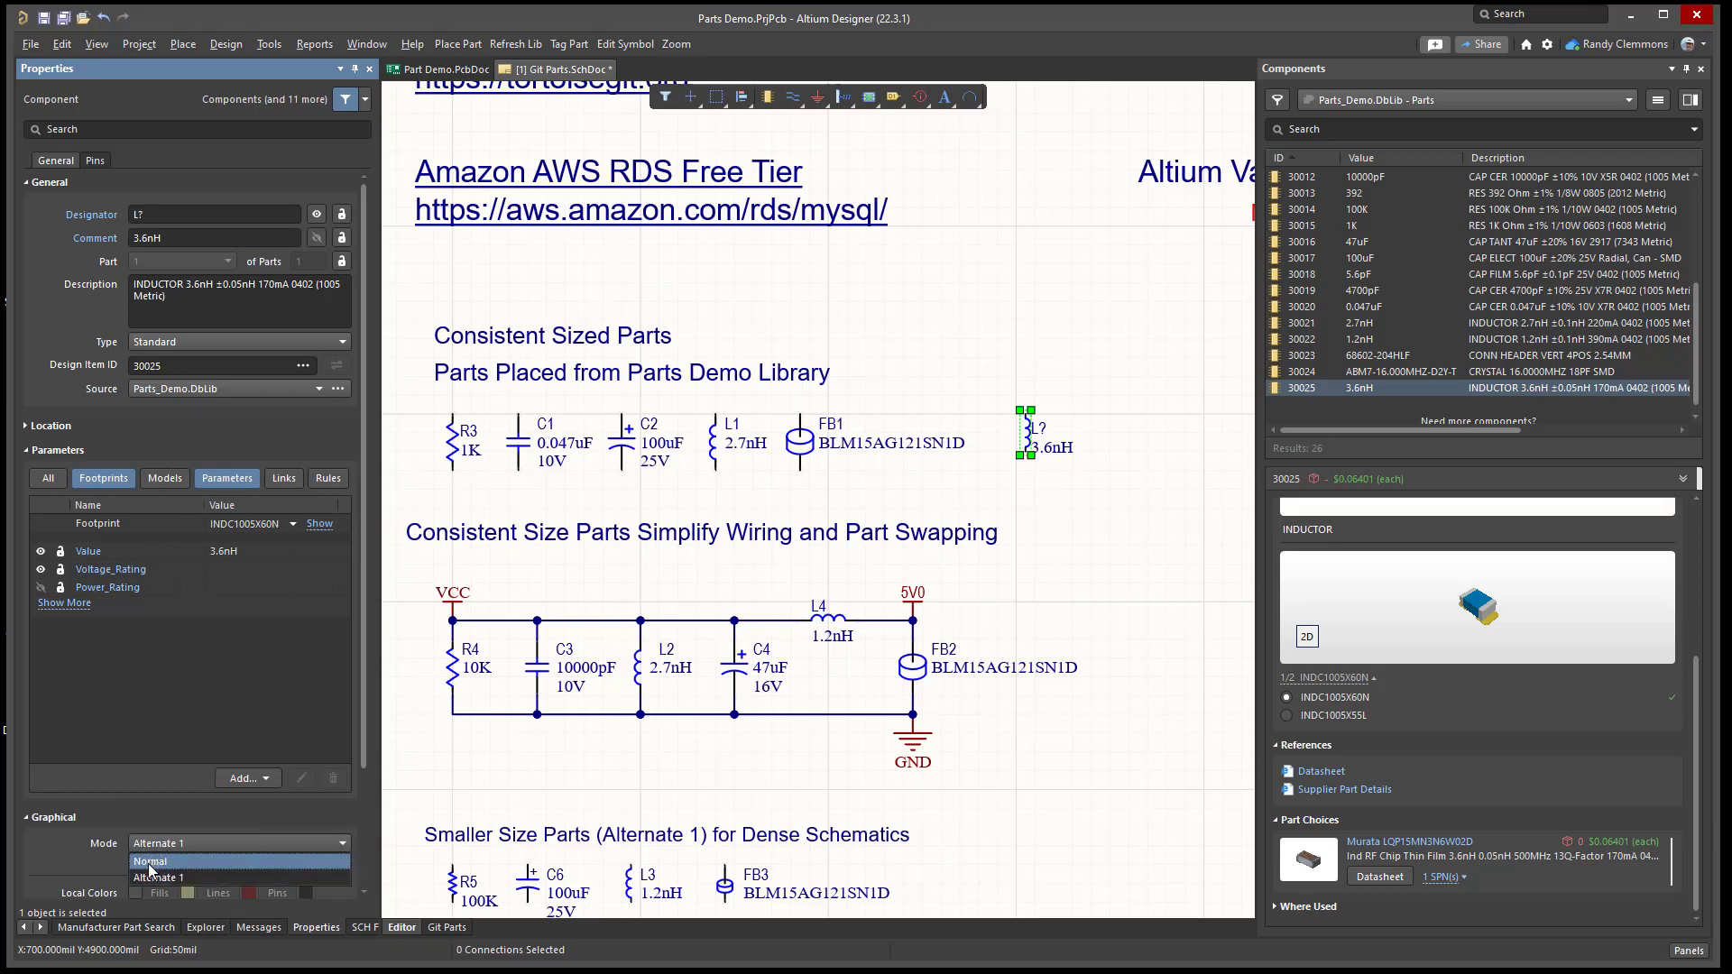
click(149, 862)
click(1087, 513)
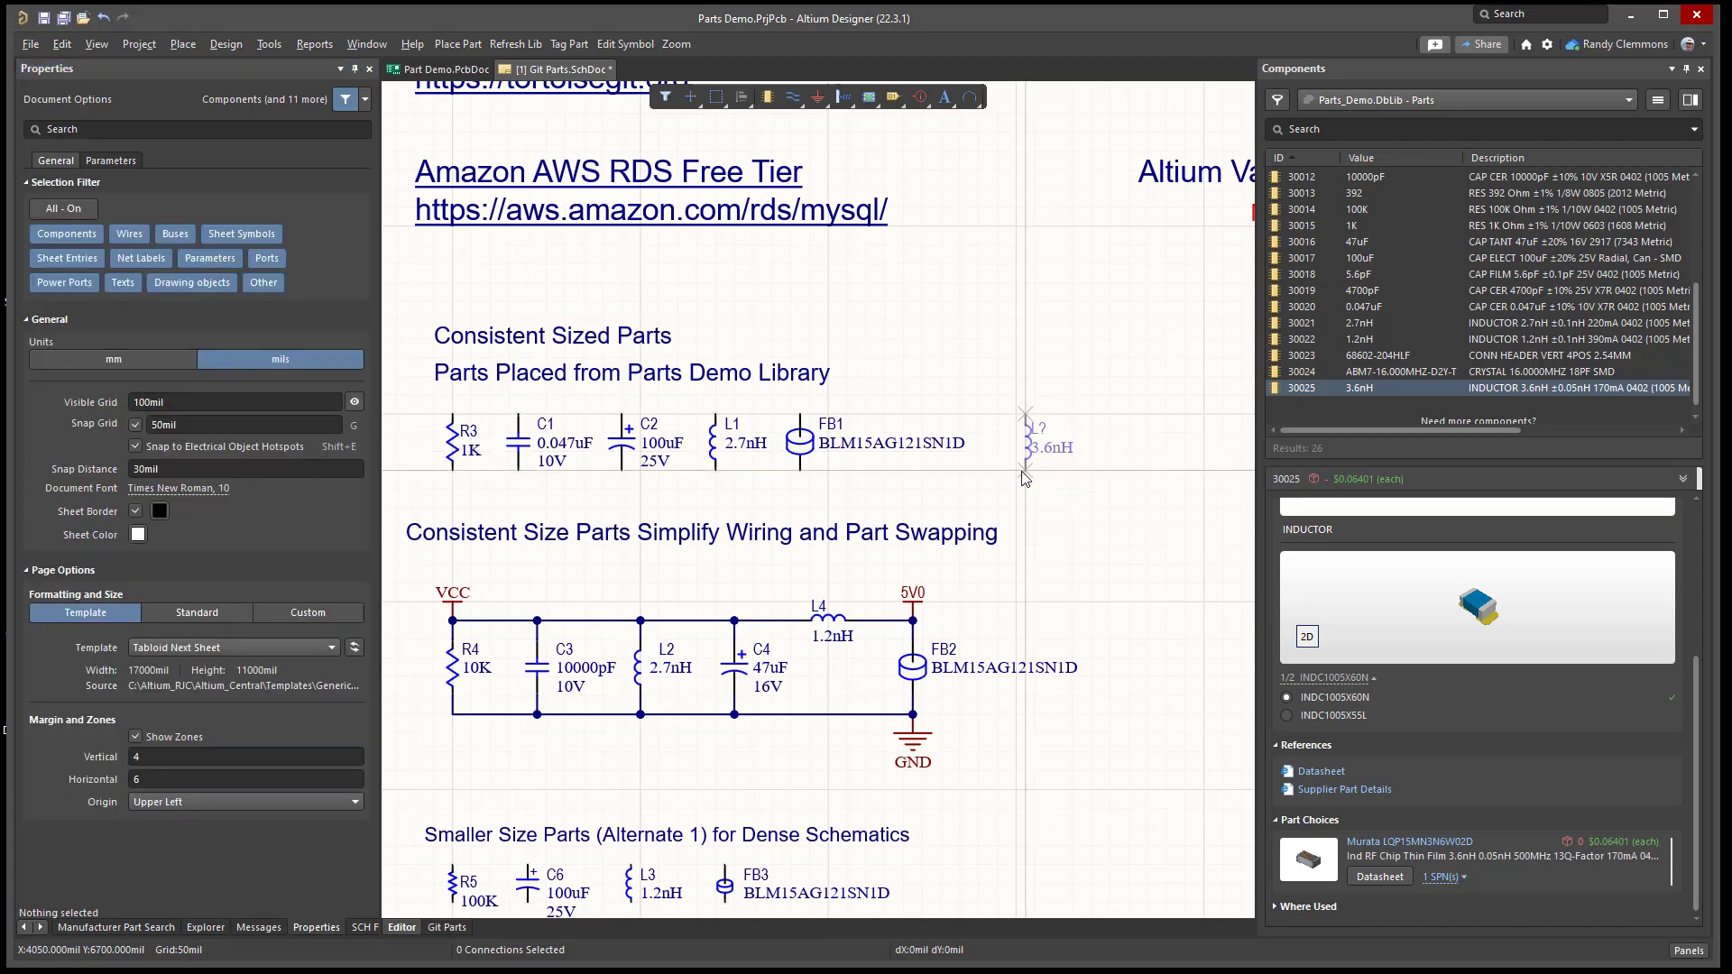
drag(1033, 457, 1009, 475)
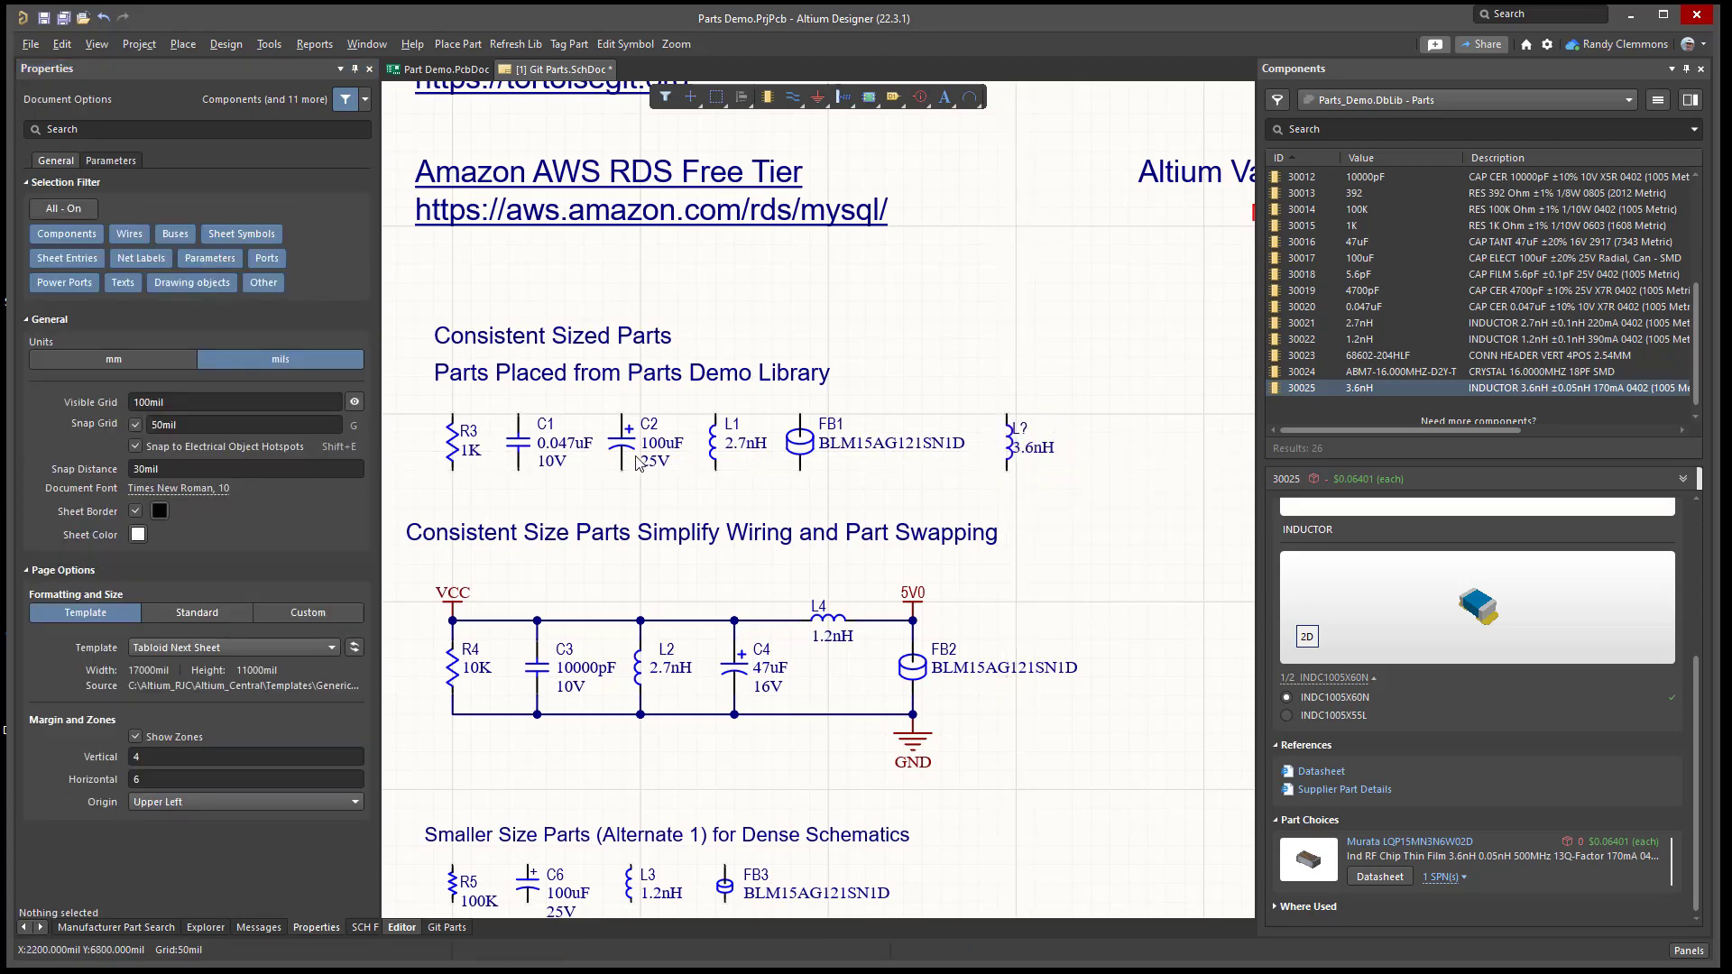
- Select the whole row from R3 to the 3.6nH inductor to compare symbol heights, and clear the selection
drag(401, 391, 1096, 507)
right_drag(913, 511, 1096, 416)
ctrl+scroll(702, 406, up, 4)
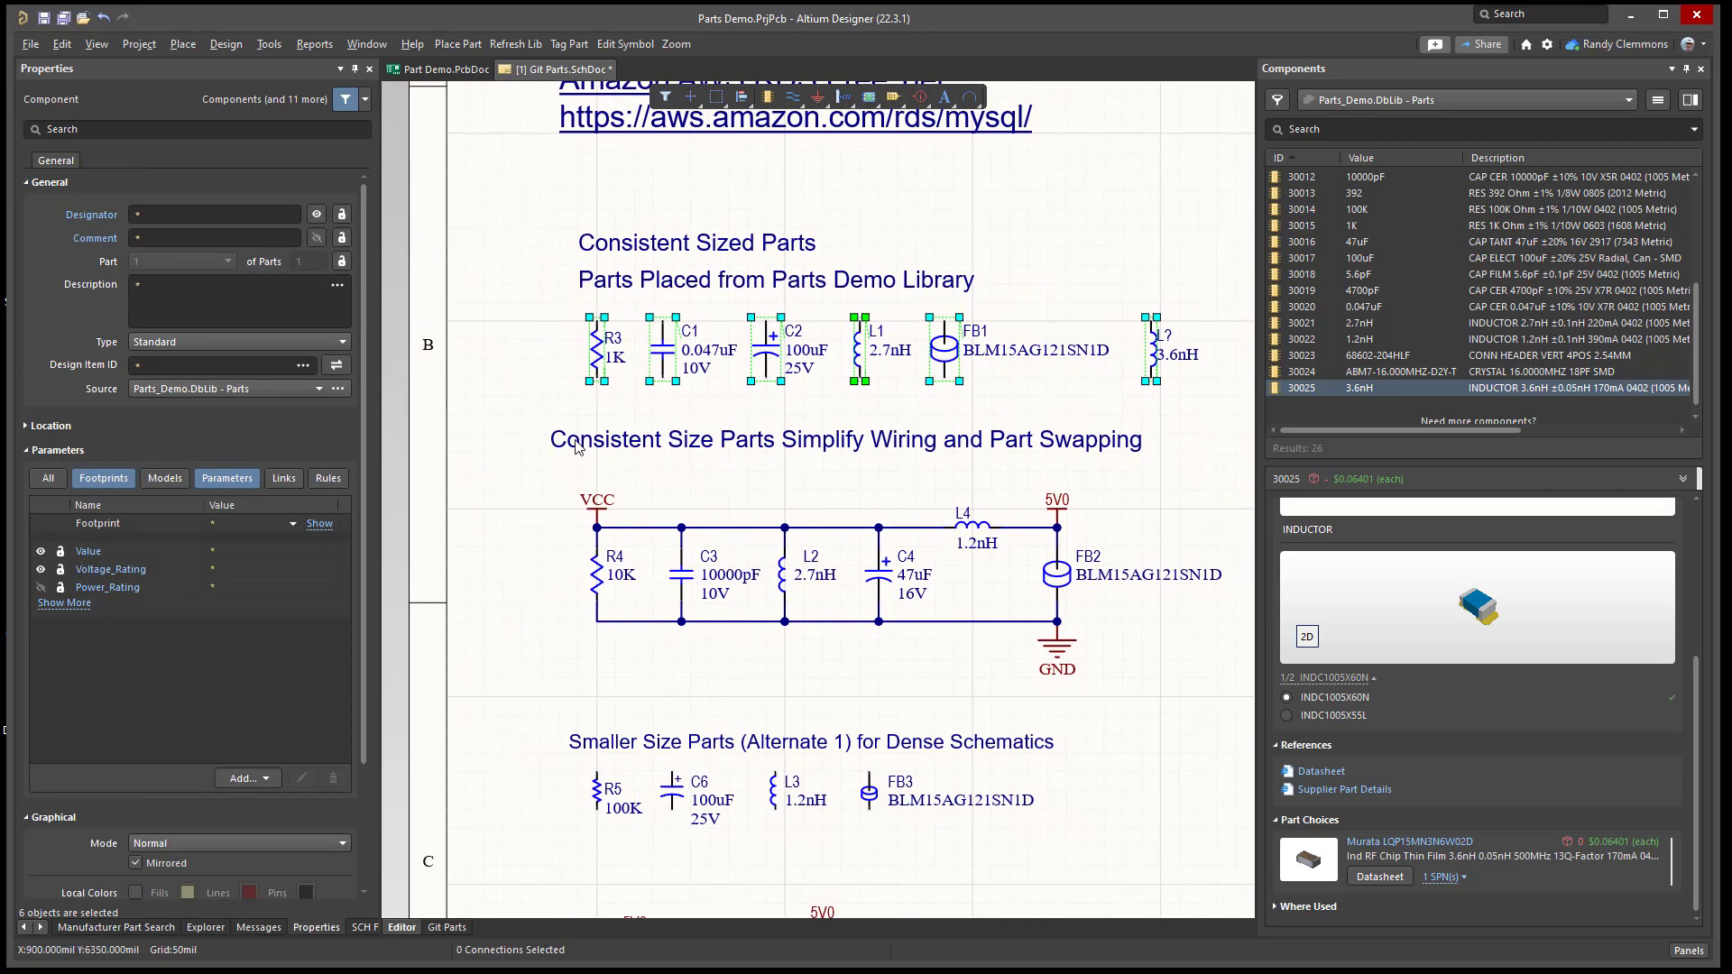
click(568, 401)
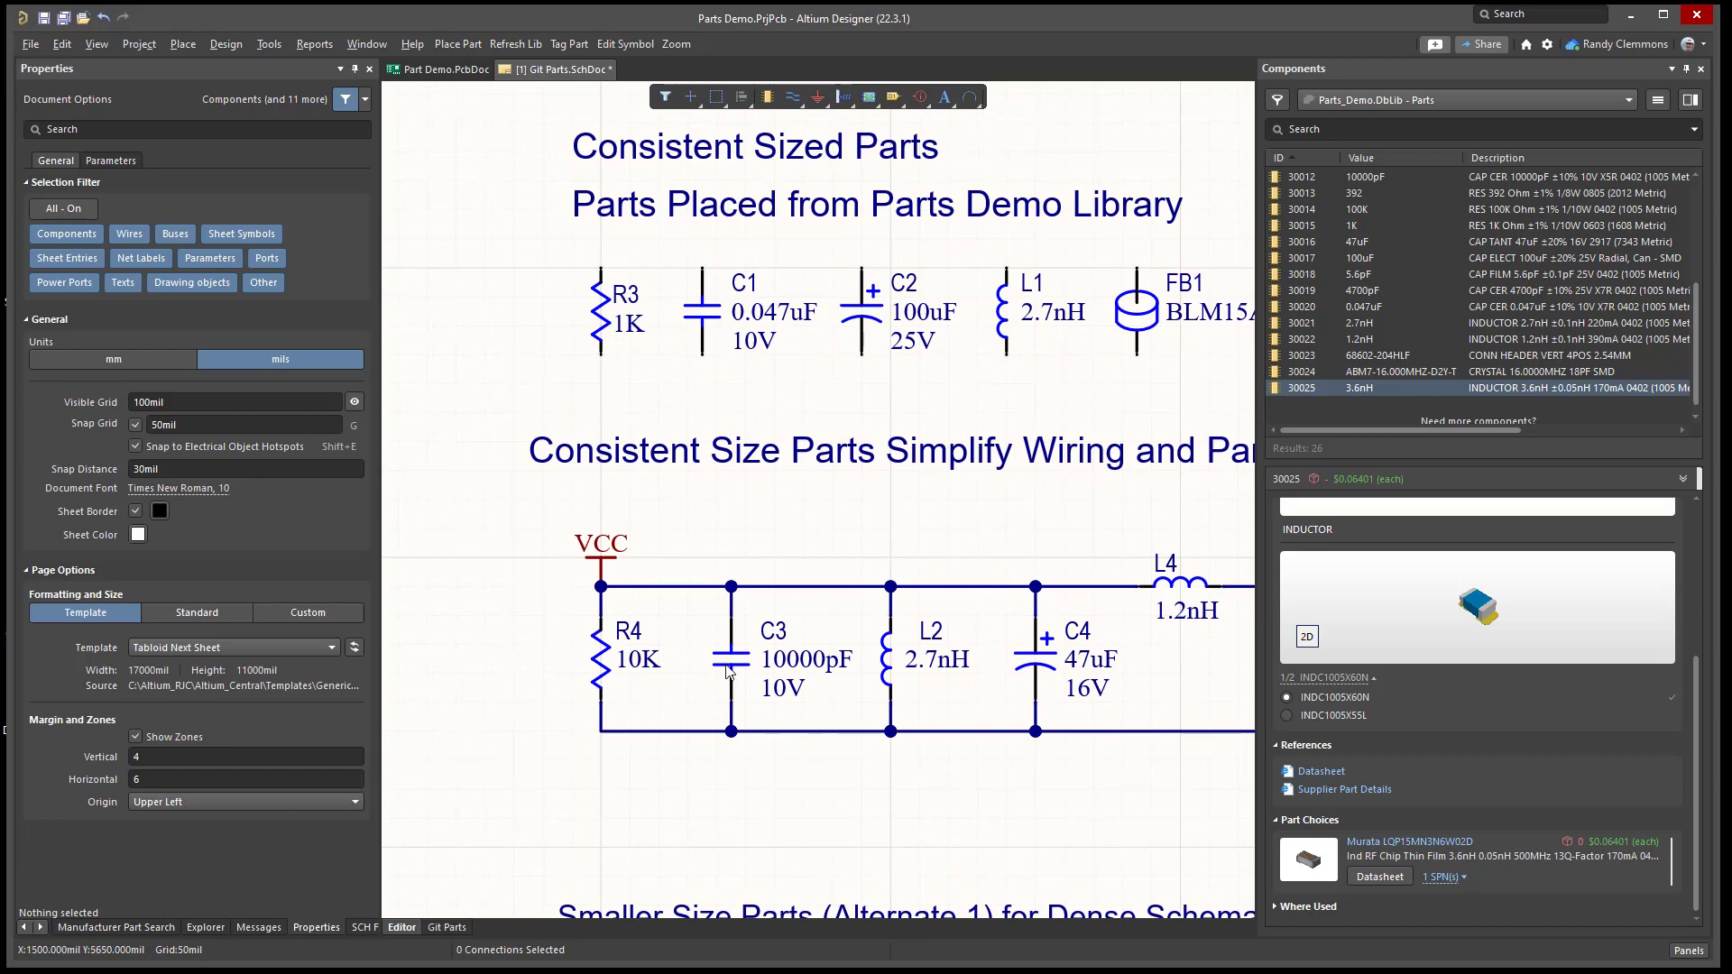
- Try R3 and C1 in R4's place in the VCC circuit, return them to their row and put R4 back
drag(662, 673, 588, 359)
drag(471, 312, 487, 471)
drag(702, 312, 609, 651)
drag(609, 666, 716, 269)
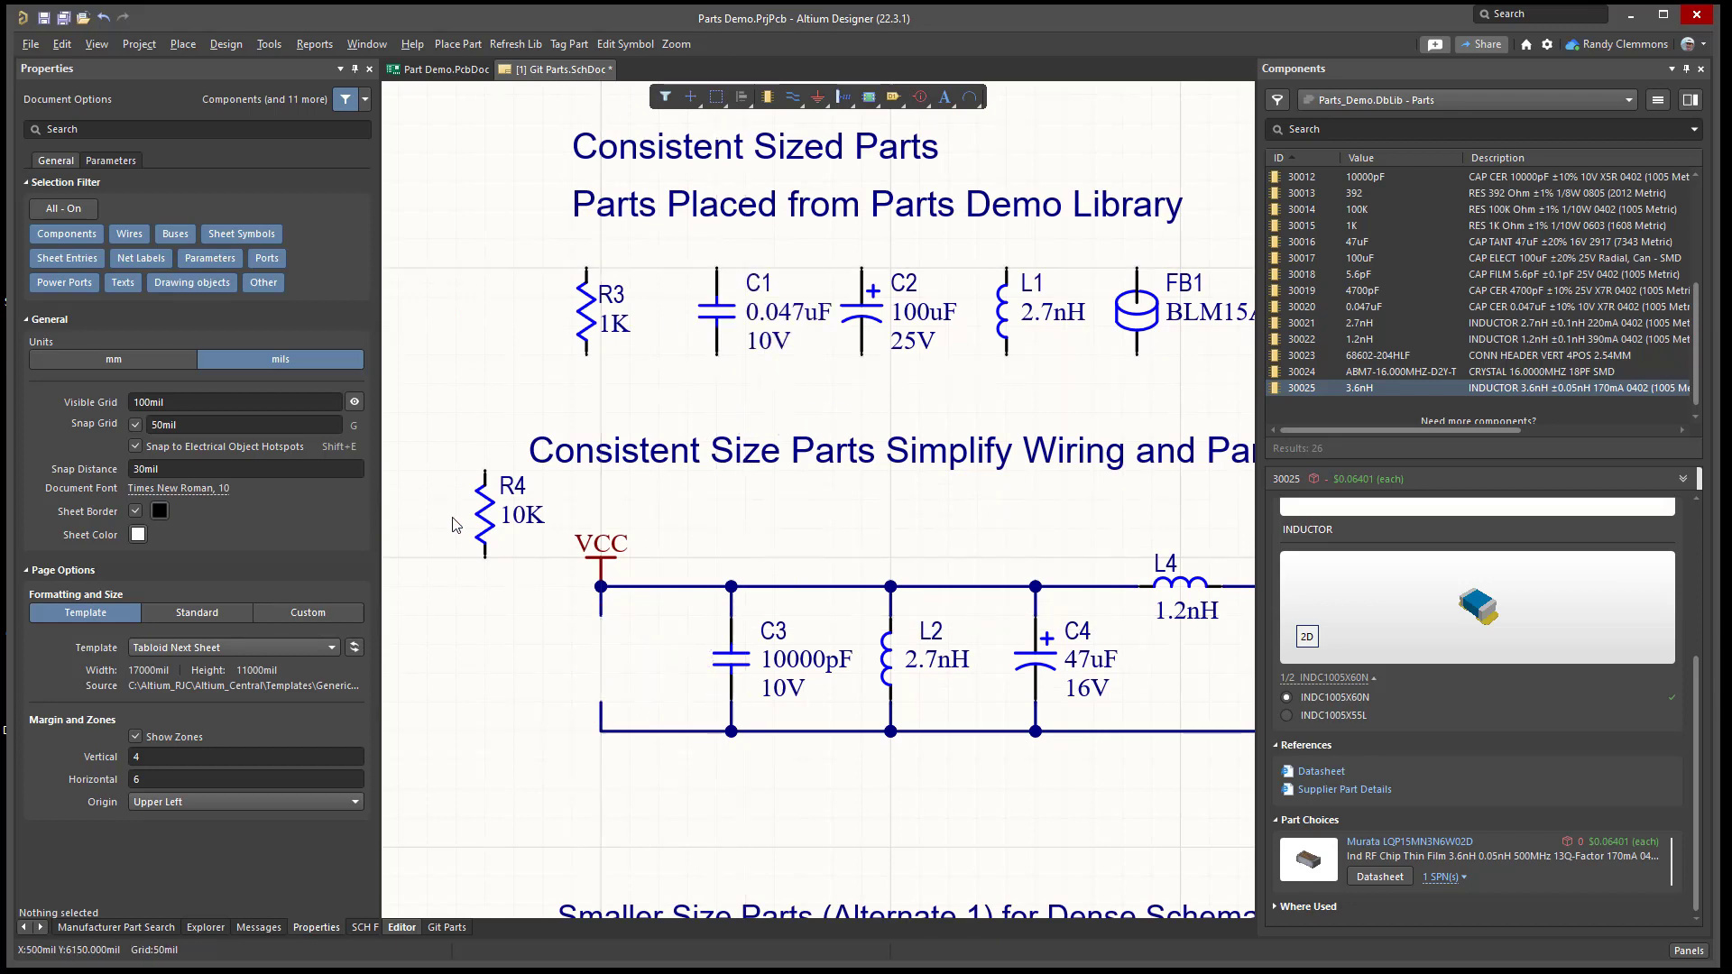
drag(488, 517, 601, 659)
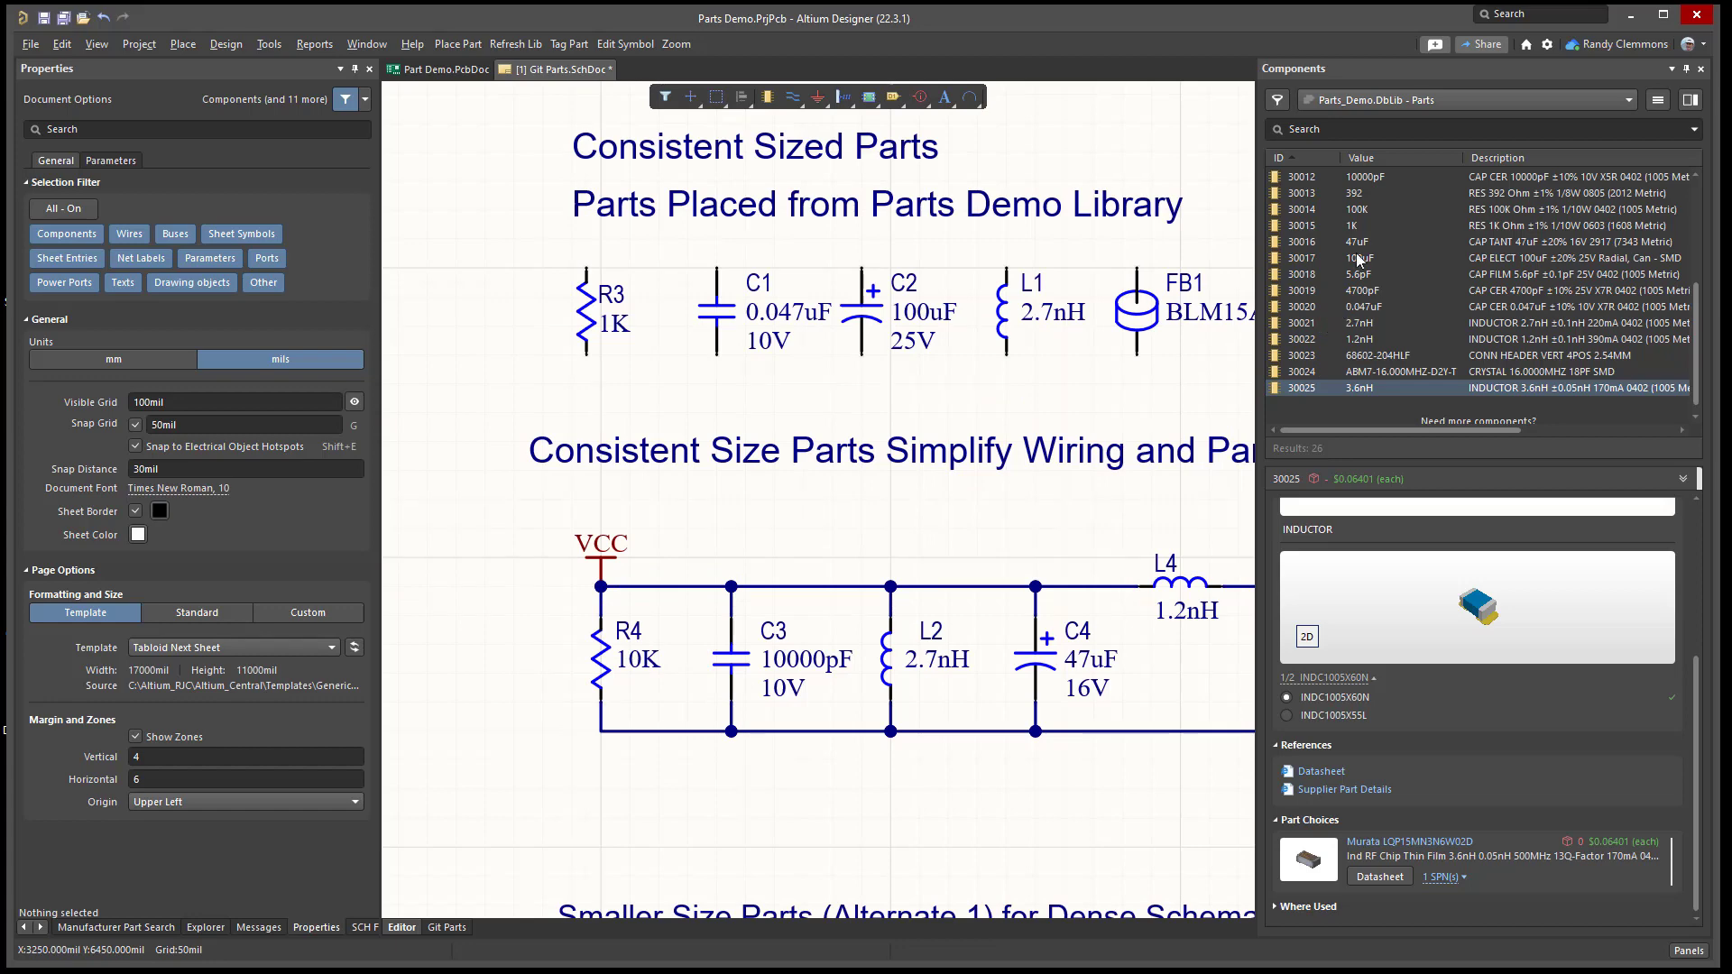
- Find the 1K 1/16W 0402 resistor in the Parts list, set R4's Design Item ID to 30011, and deselect R4
scroll(1337, 246, up, 2)
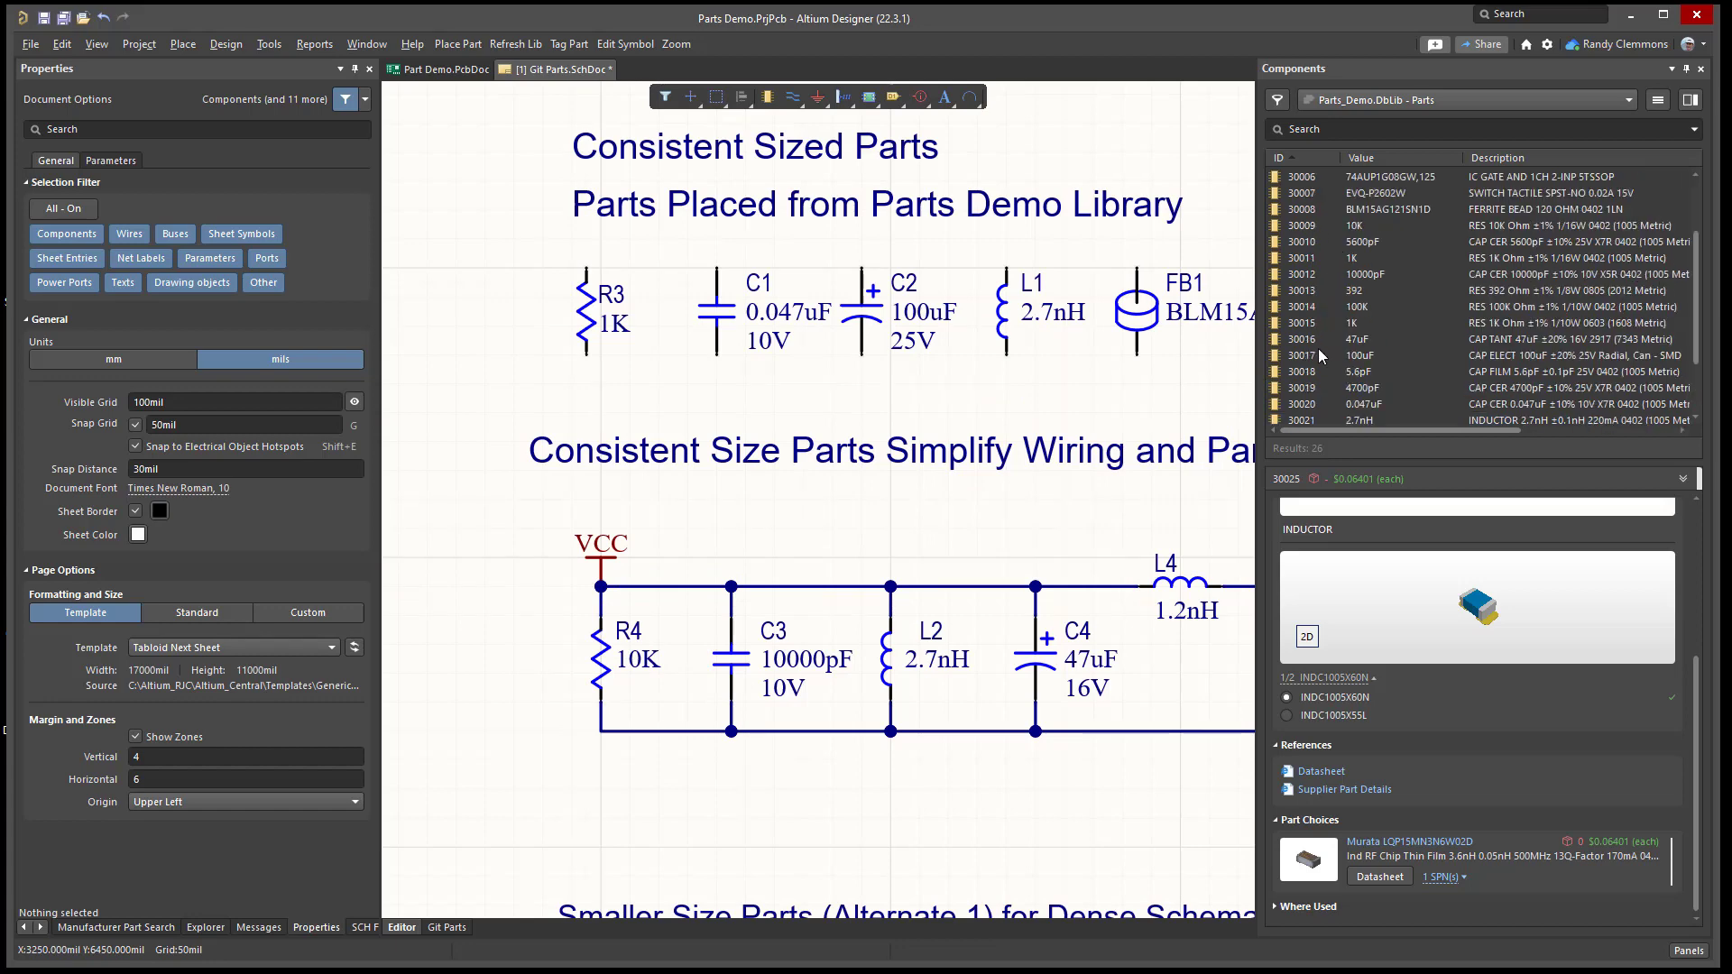
click(1301, 259)
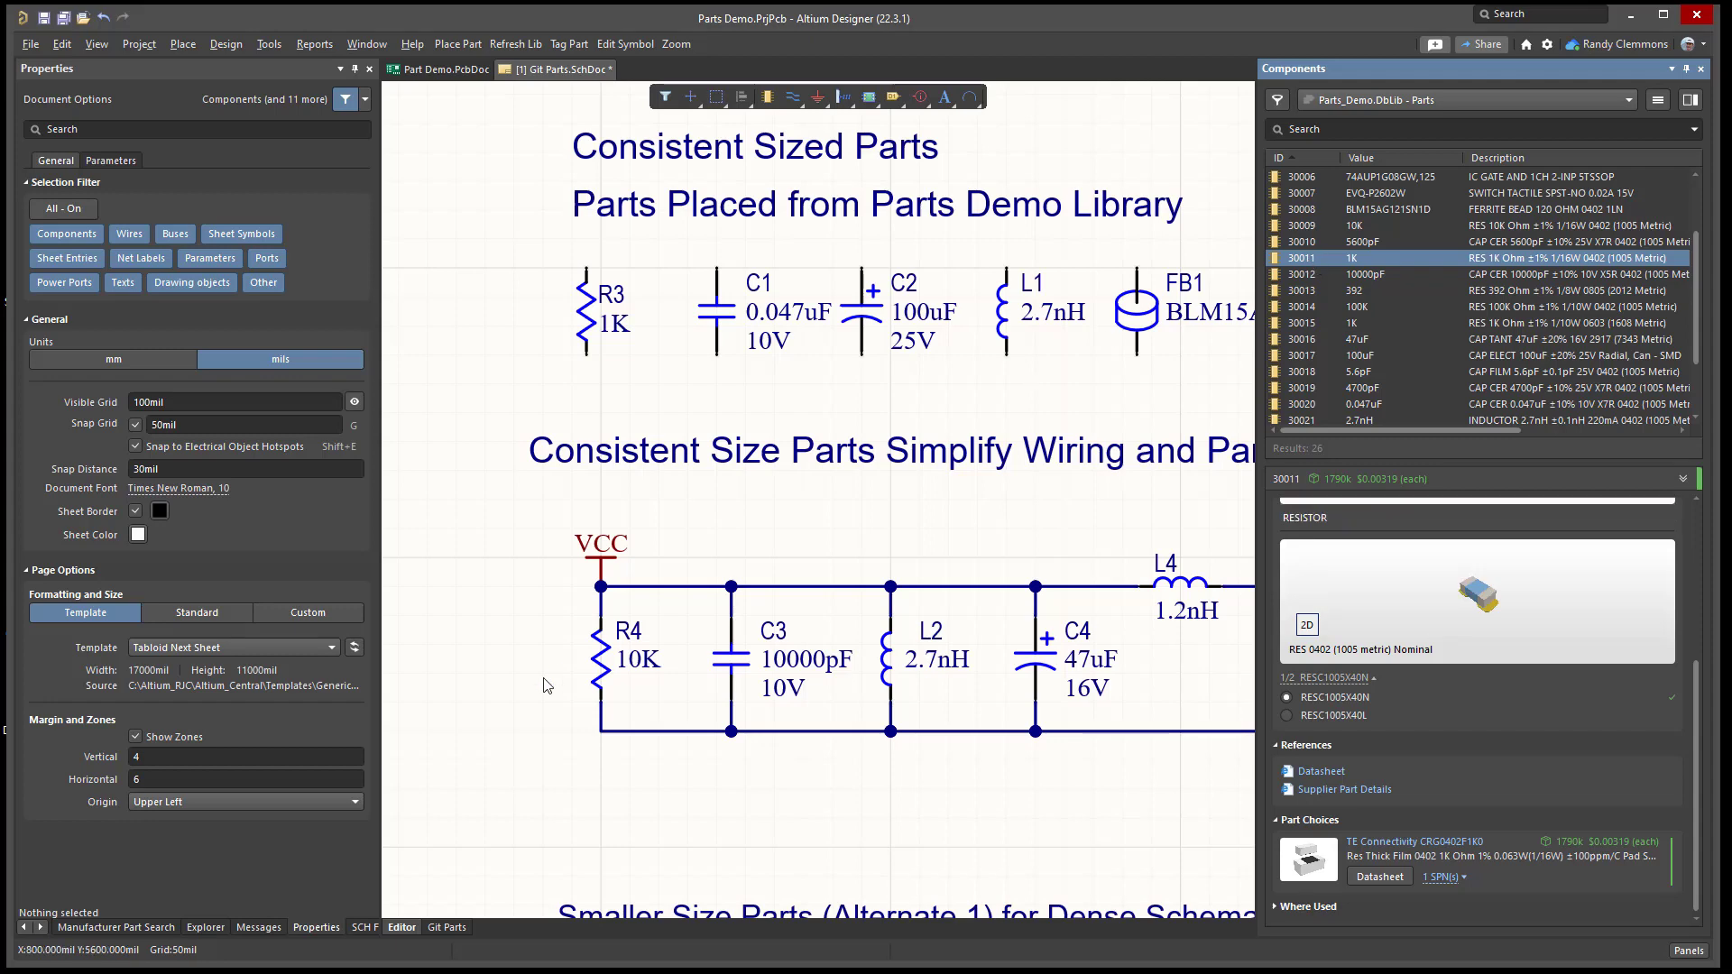
double_click(601, 672)
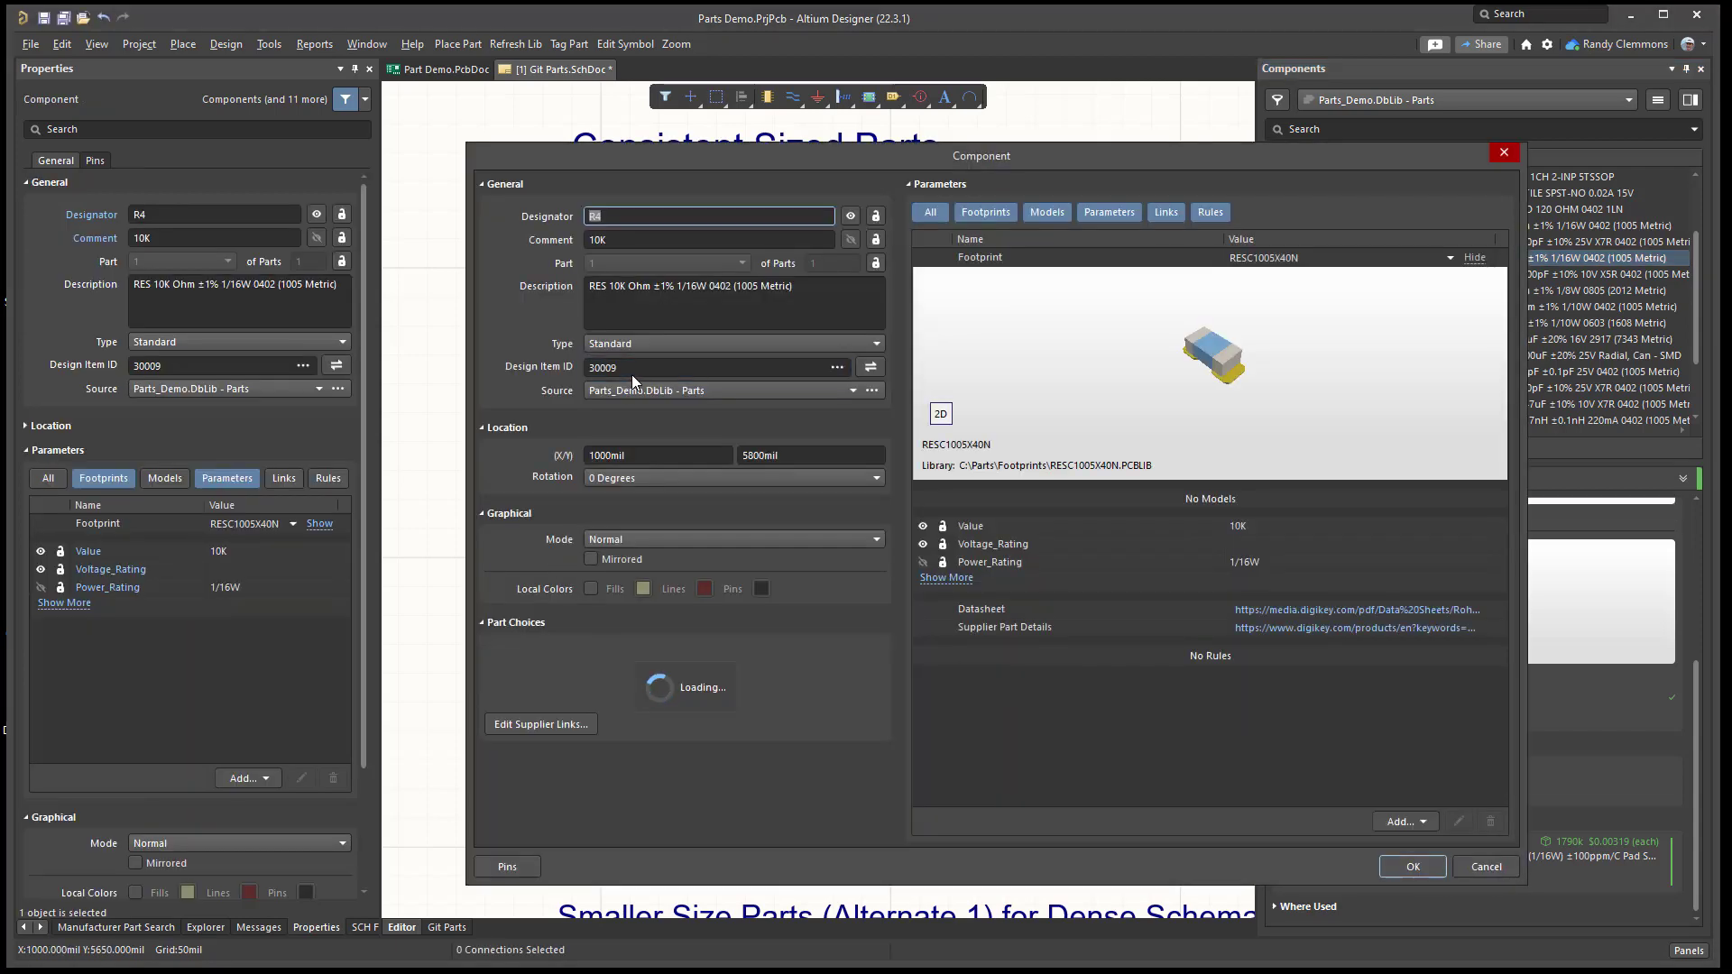
click(631, 369)
click(632, 369)
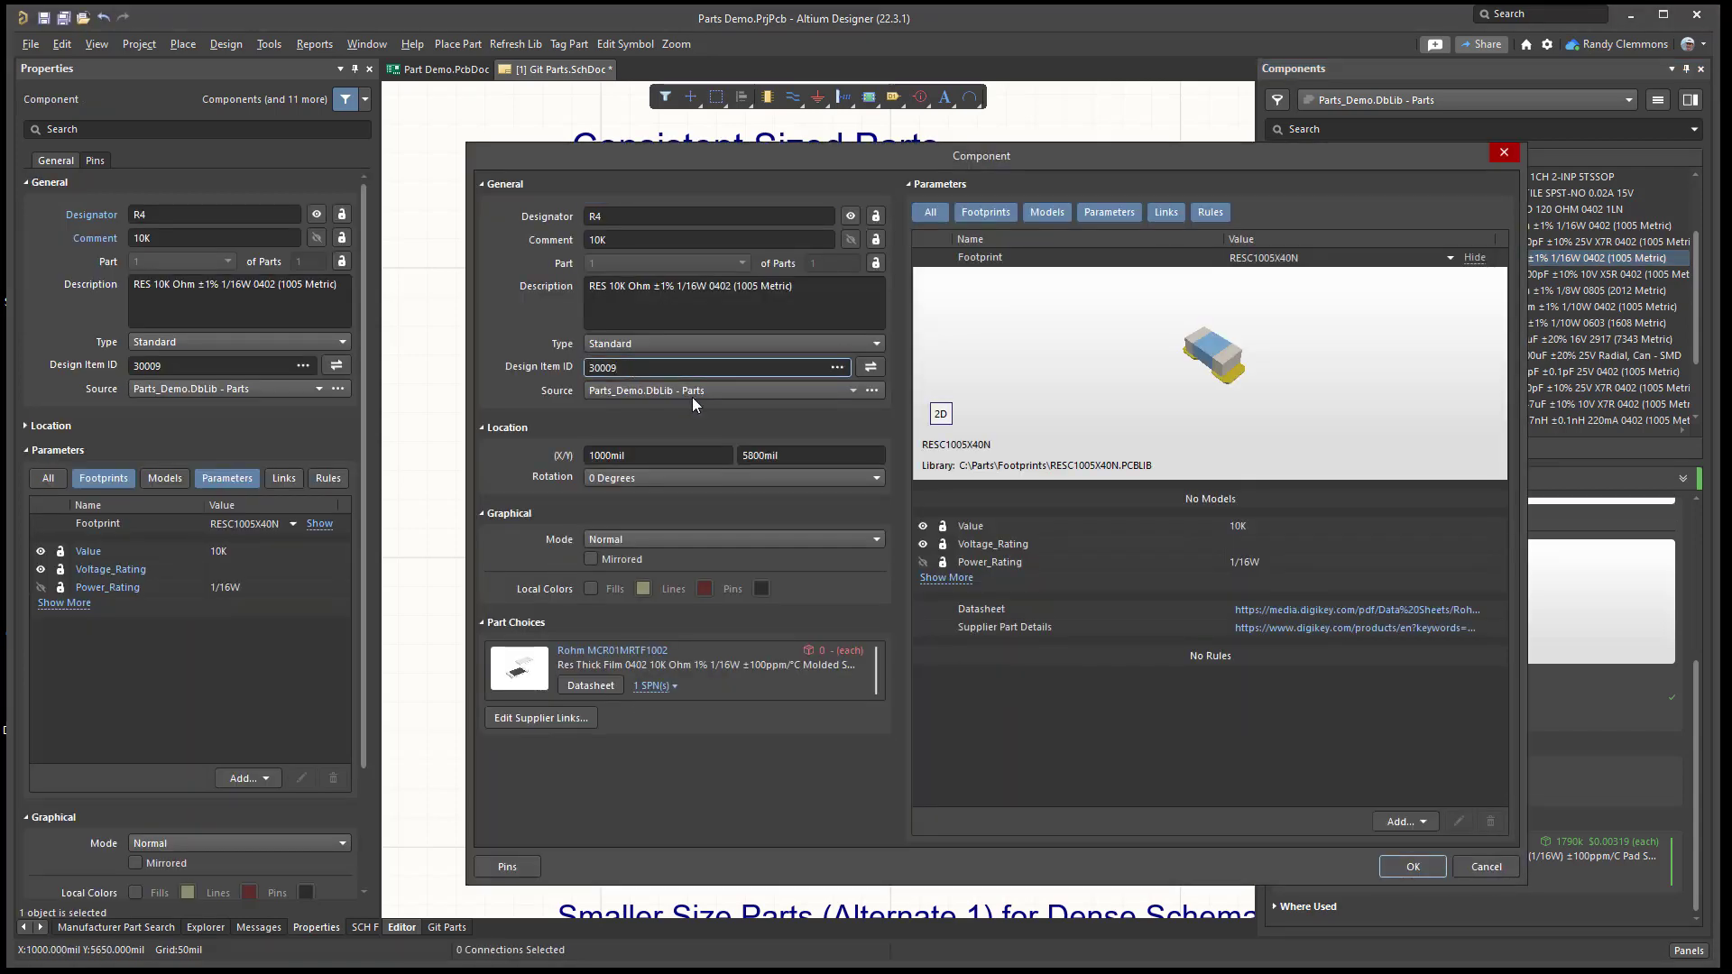
key(BackSpace)
key(BackSpace)
text(11)
key(Return)
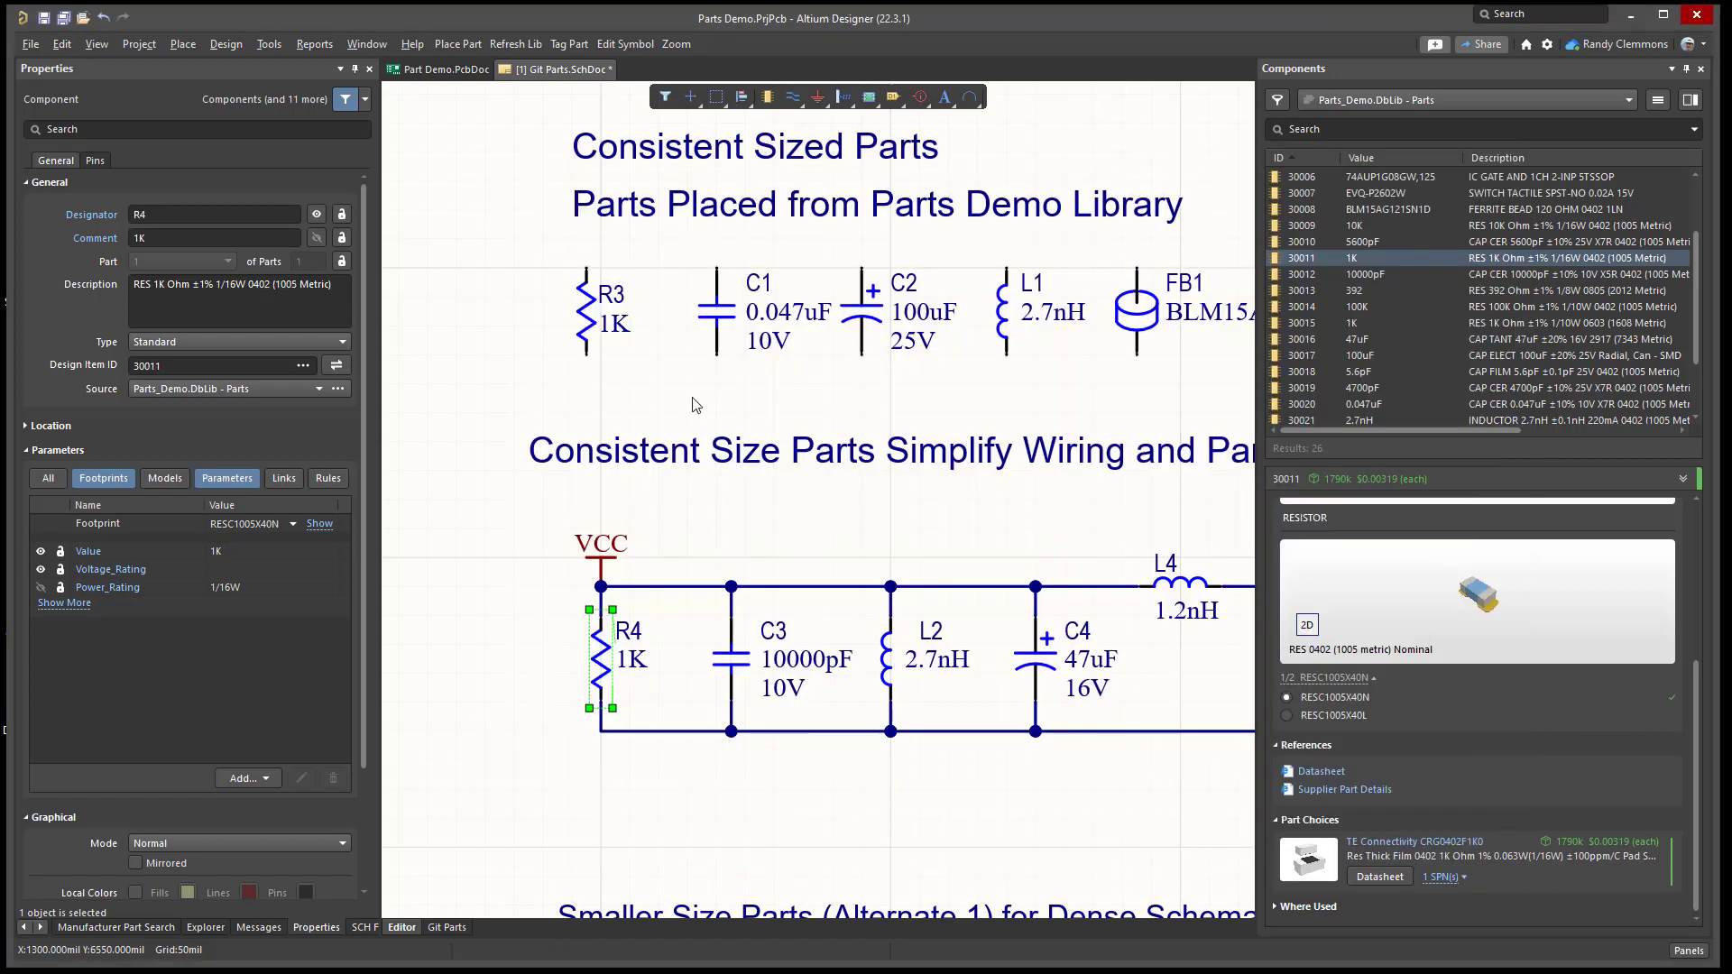
click(550, 515)
- Set the Design Item ID of resistor R3 to 30009, the 10K part, and deselect it
ctrl+scroll(691, 584, down, 3)
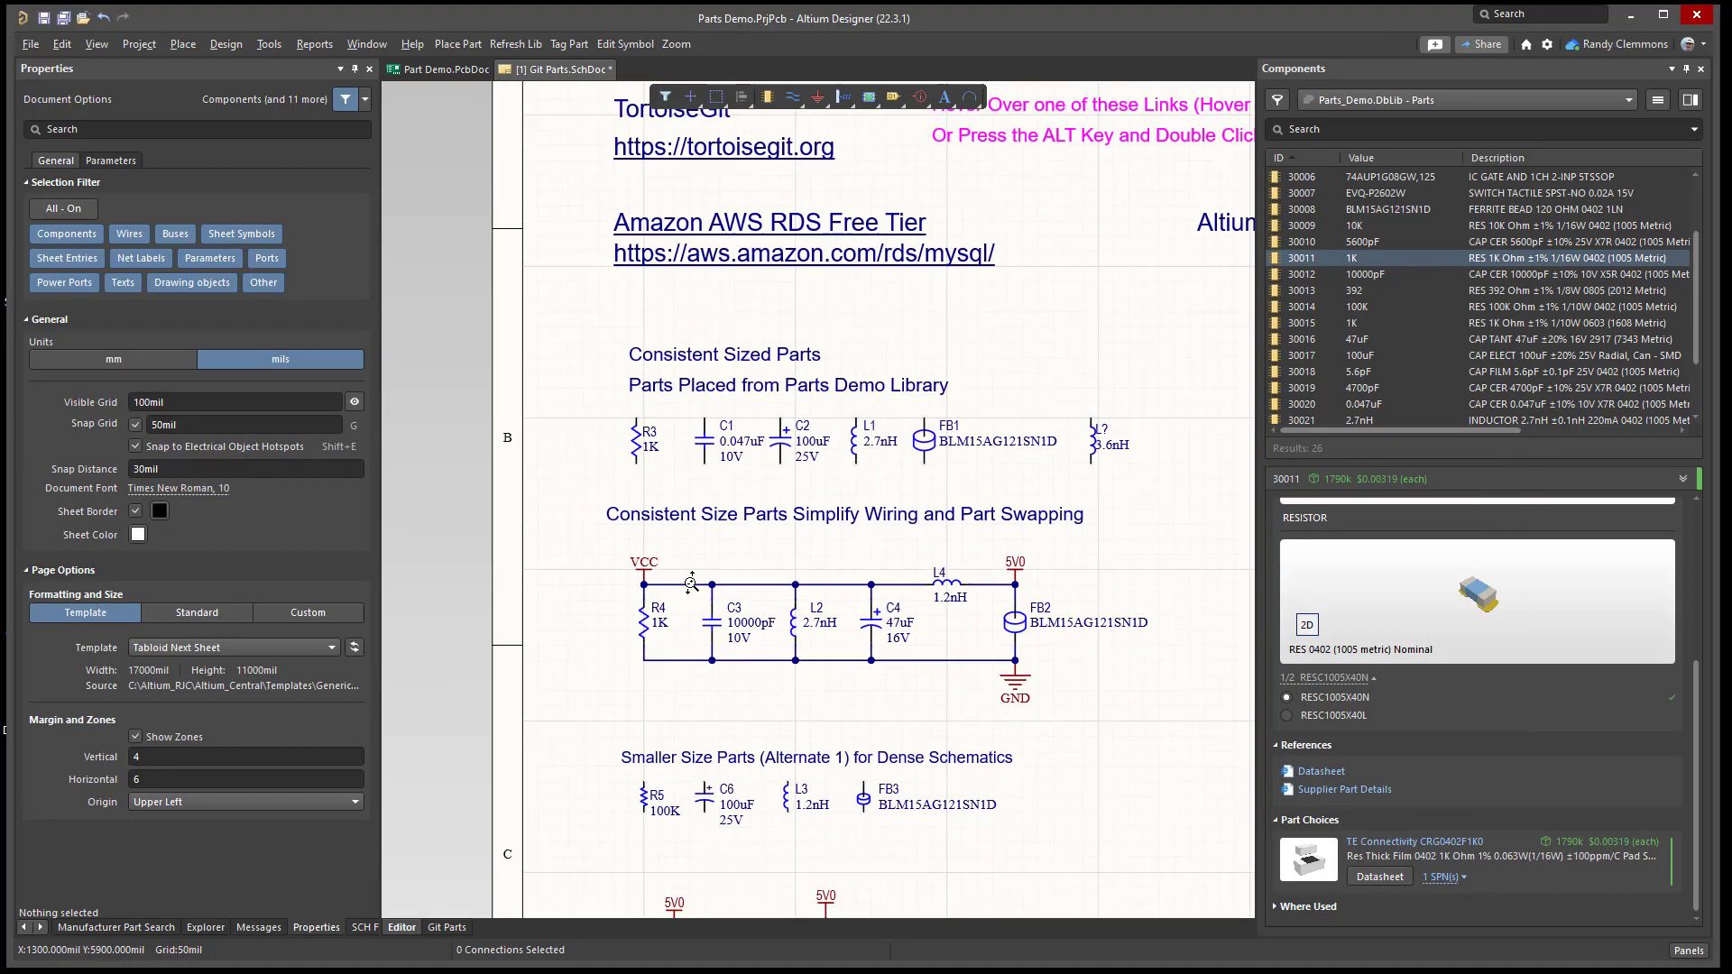
ctrl+scroll(739, 568, up, 2)
ctrl+scroll(550, 514, up, 2)
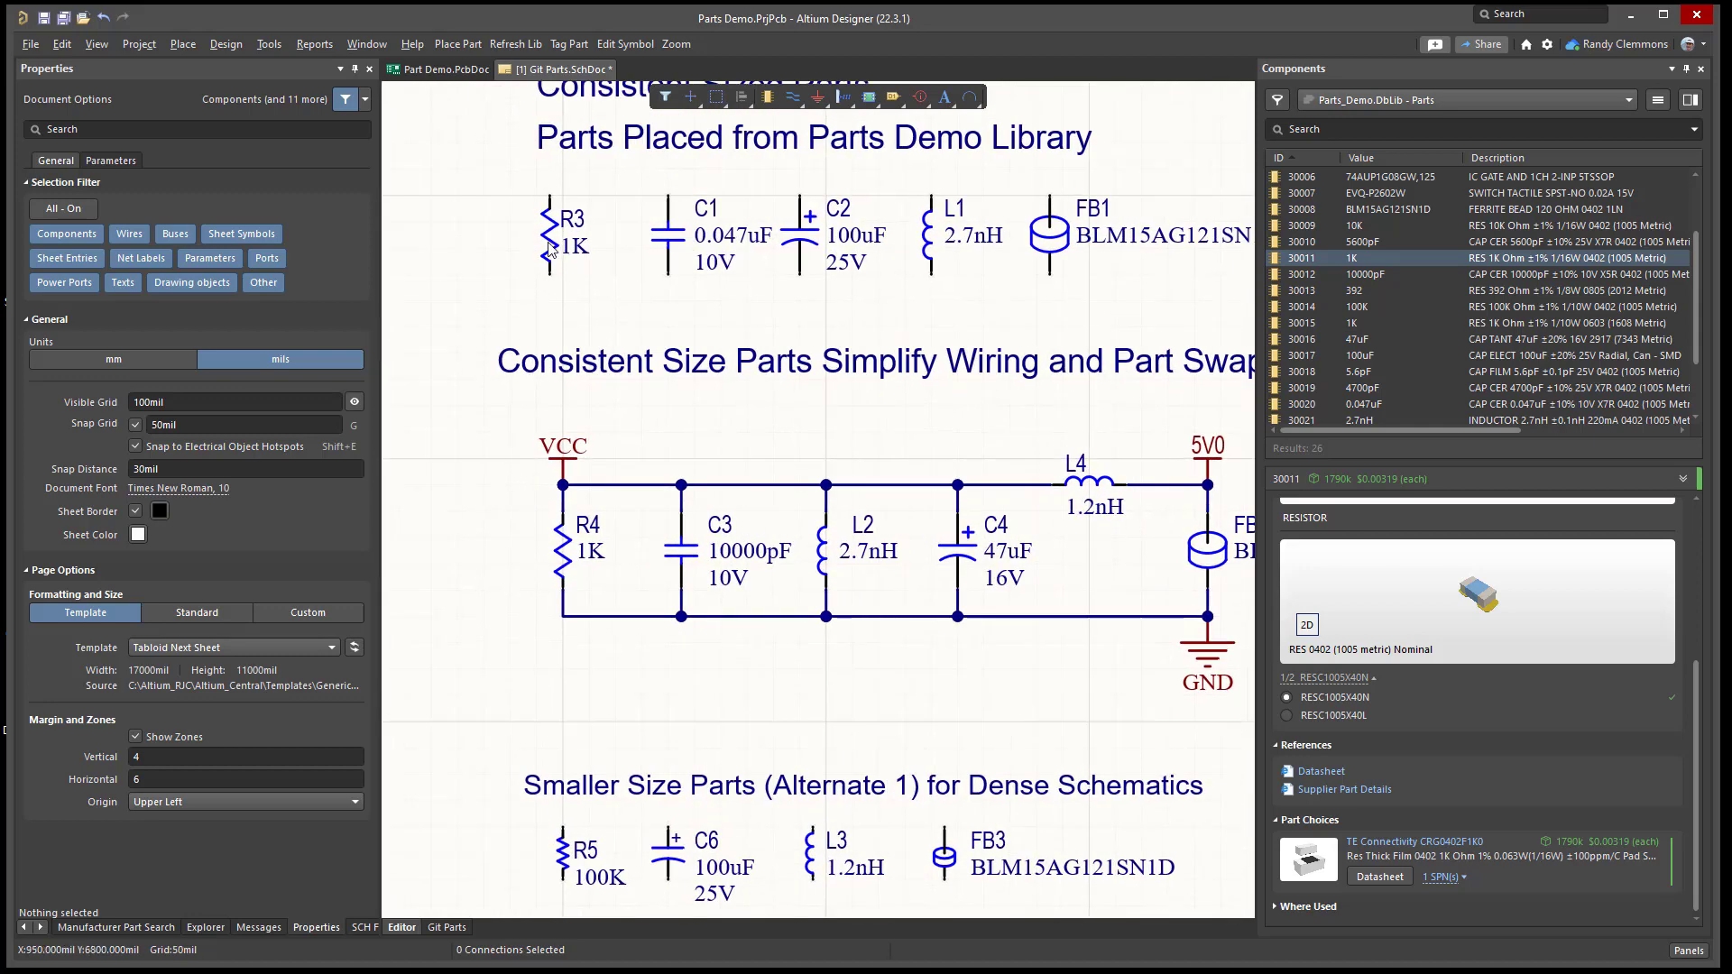
double_click(551, 249)
double_click(678, 368)
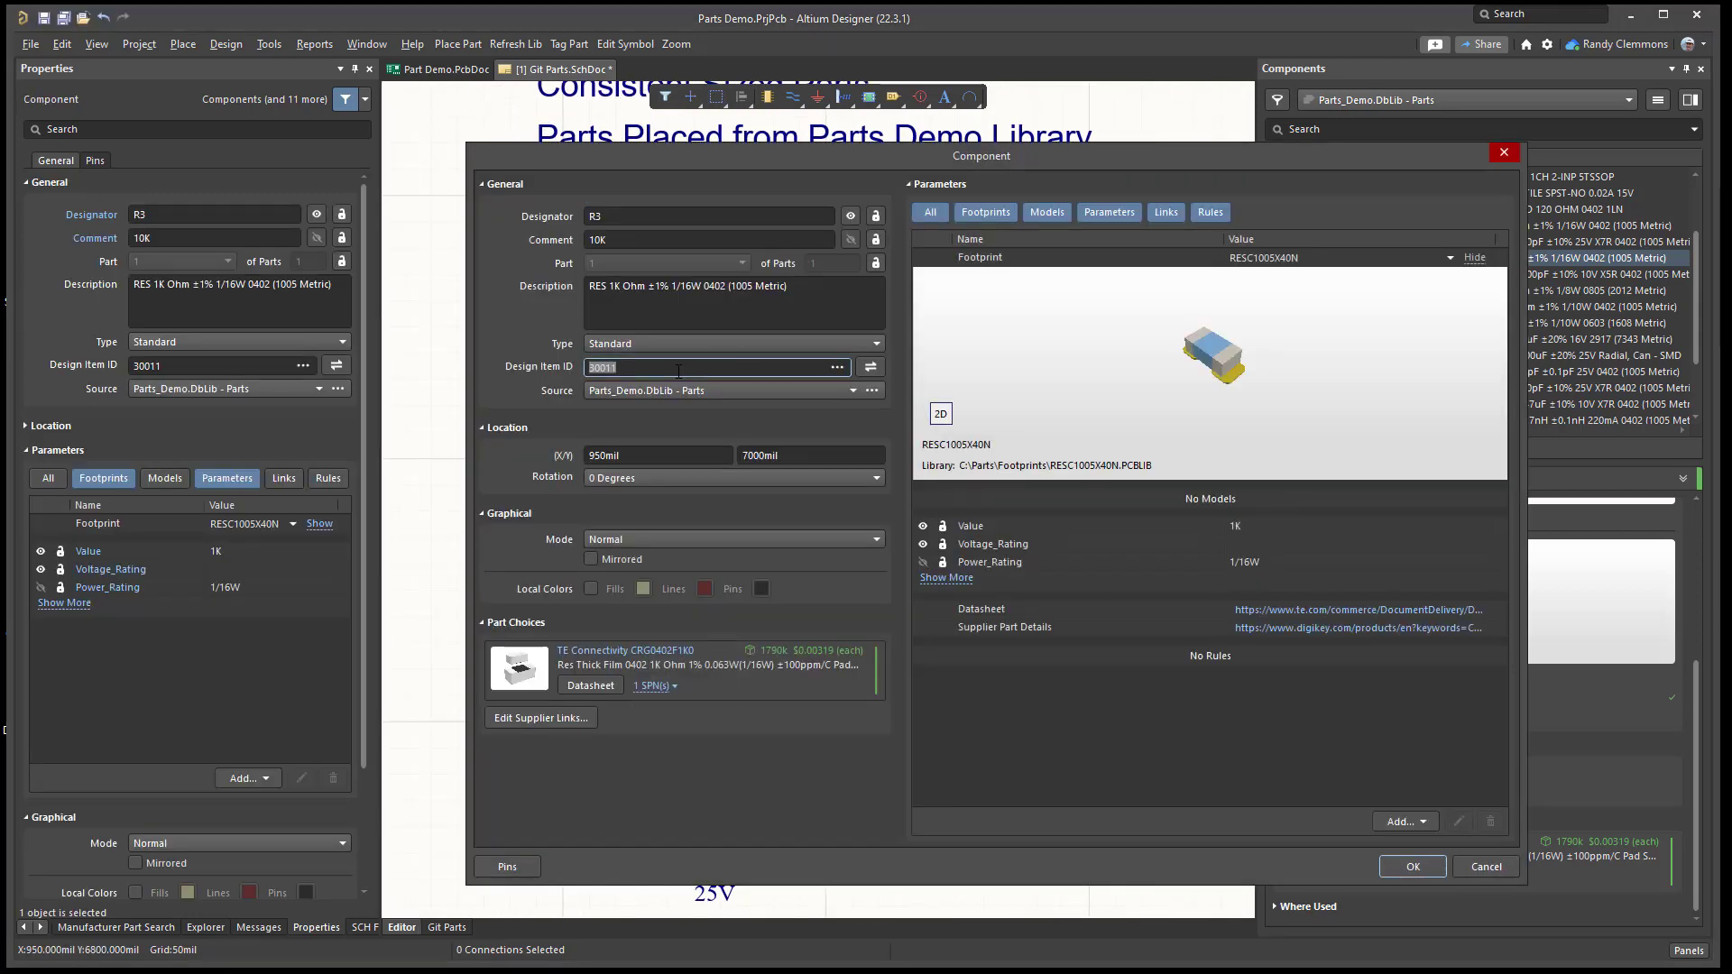
click(678, 368)
text(009)
key(BackSpace)
key(BackSpace)
key(BackSpace)
text(09)
key(Return)
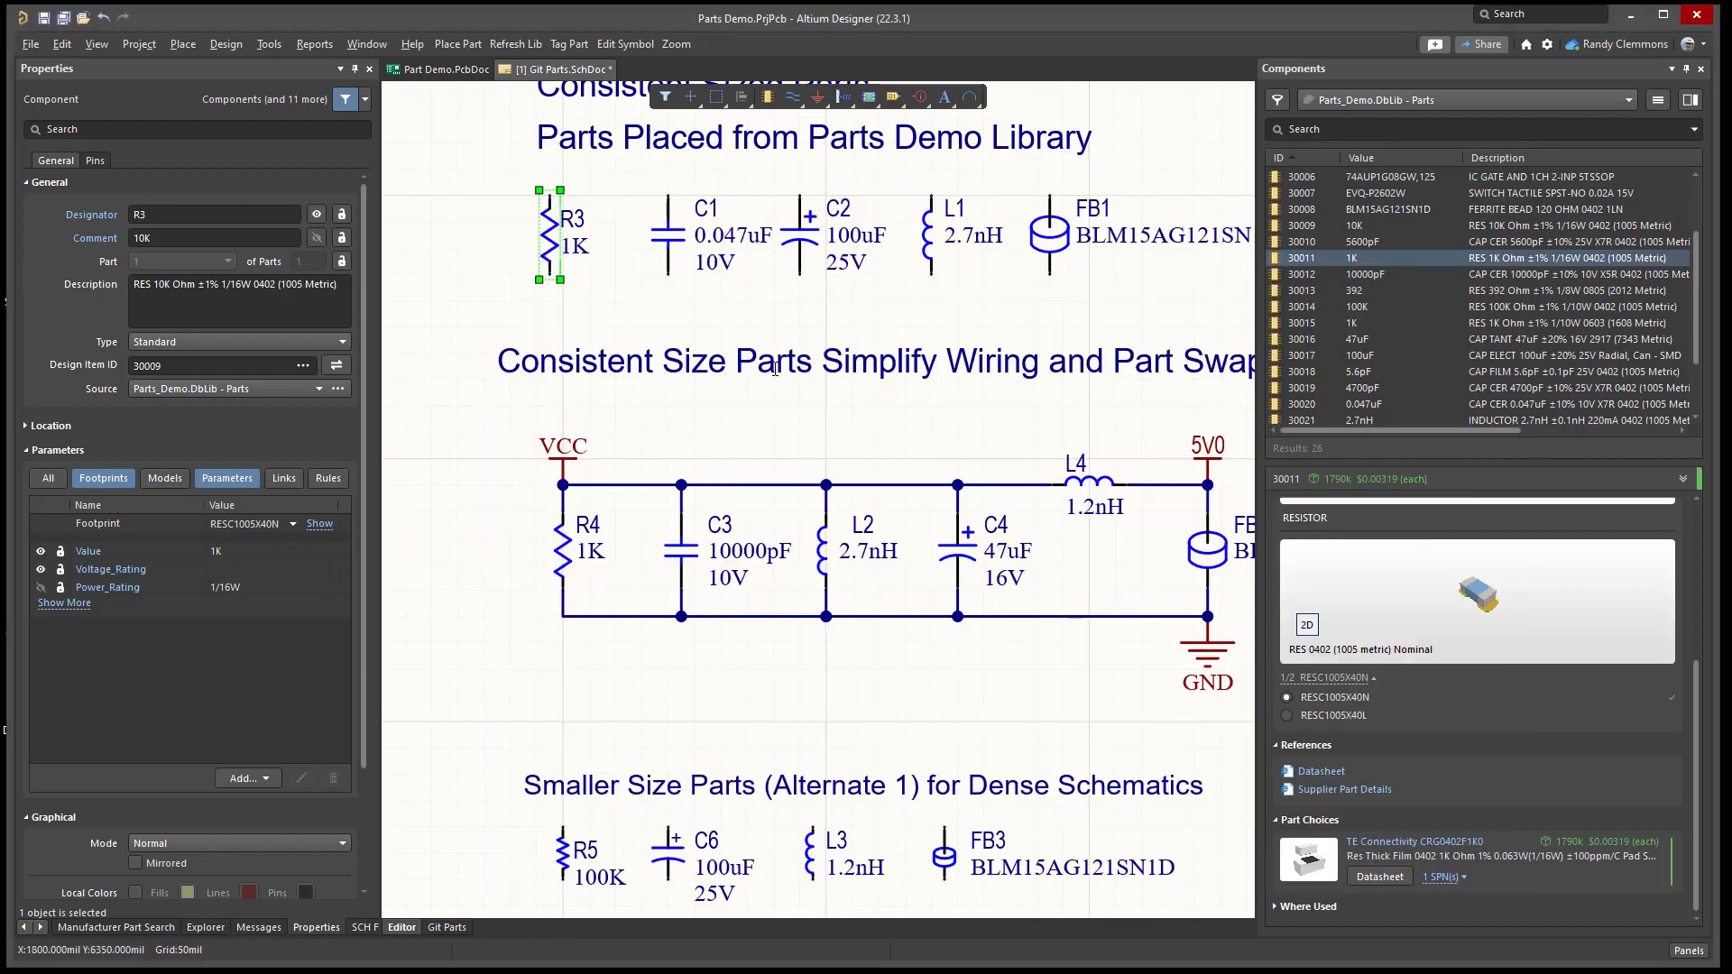
click(533, 256)
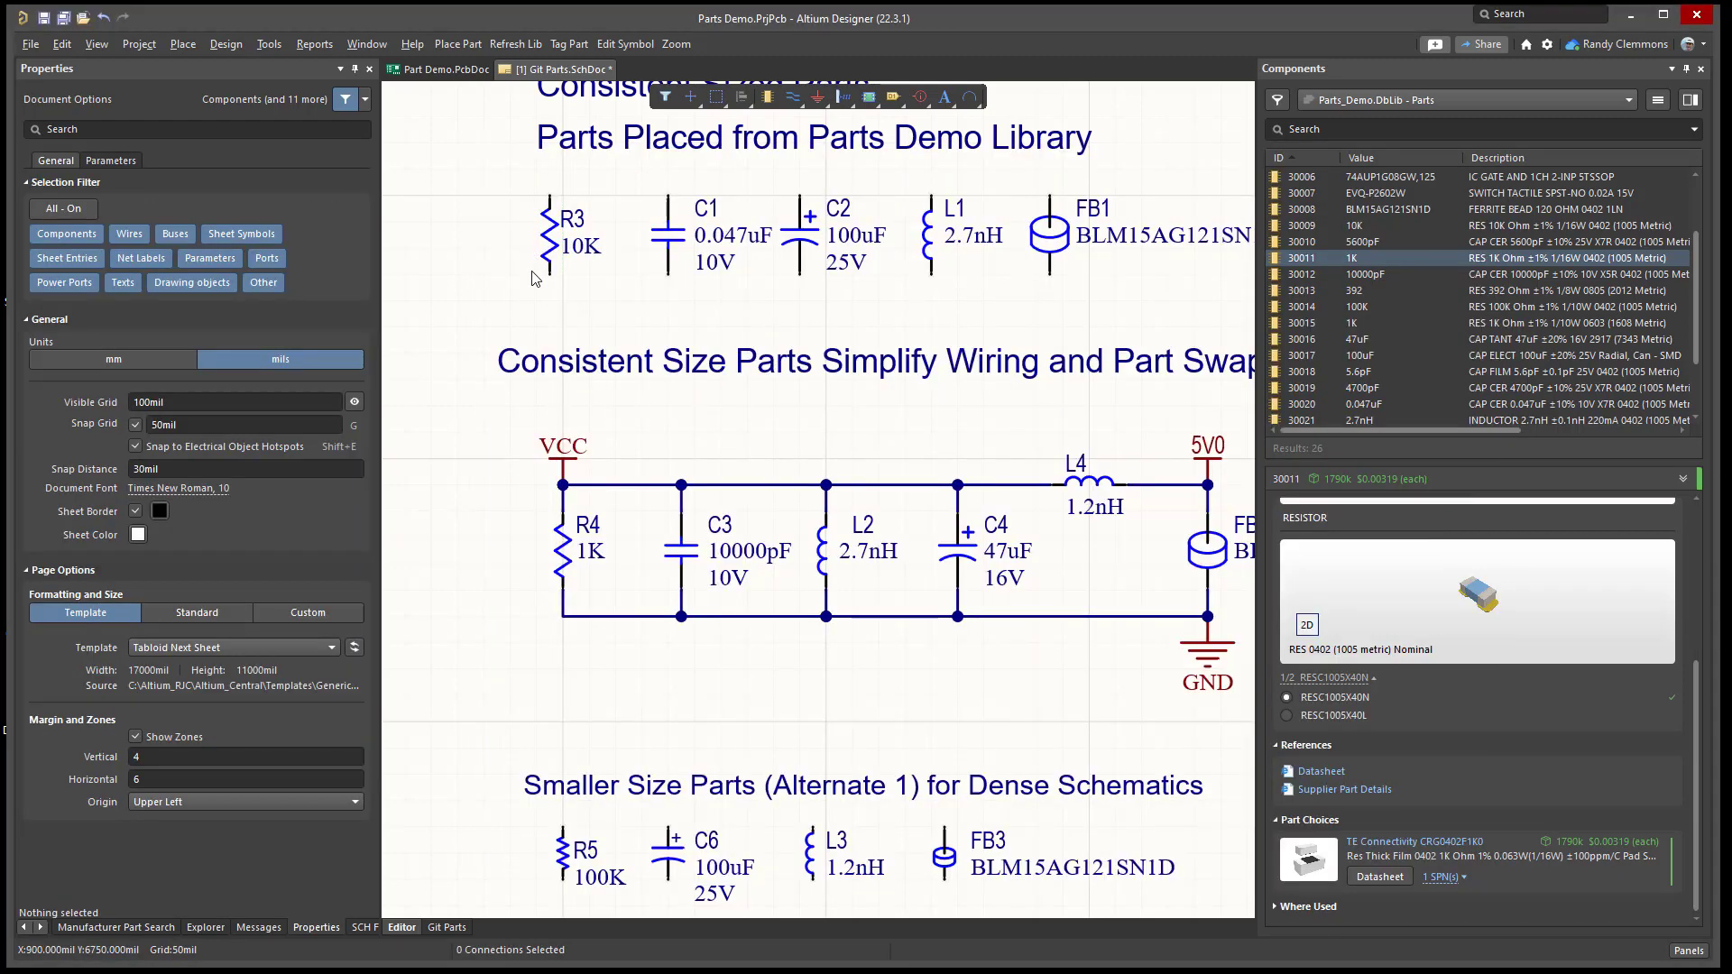
- Run Find Similar Objects from resistor R3 with all criteria left at Any in the current document, and clear the selection and mask
ctrl+scroll(534, 261, down, 3)
ctrl+scroll(539, 350, up, 4)
ctrl+scroll(539, 347, up, 1)
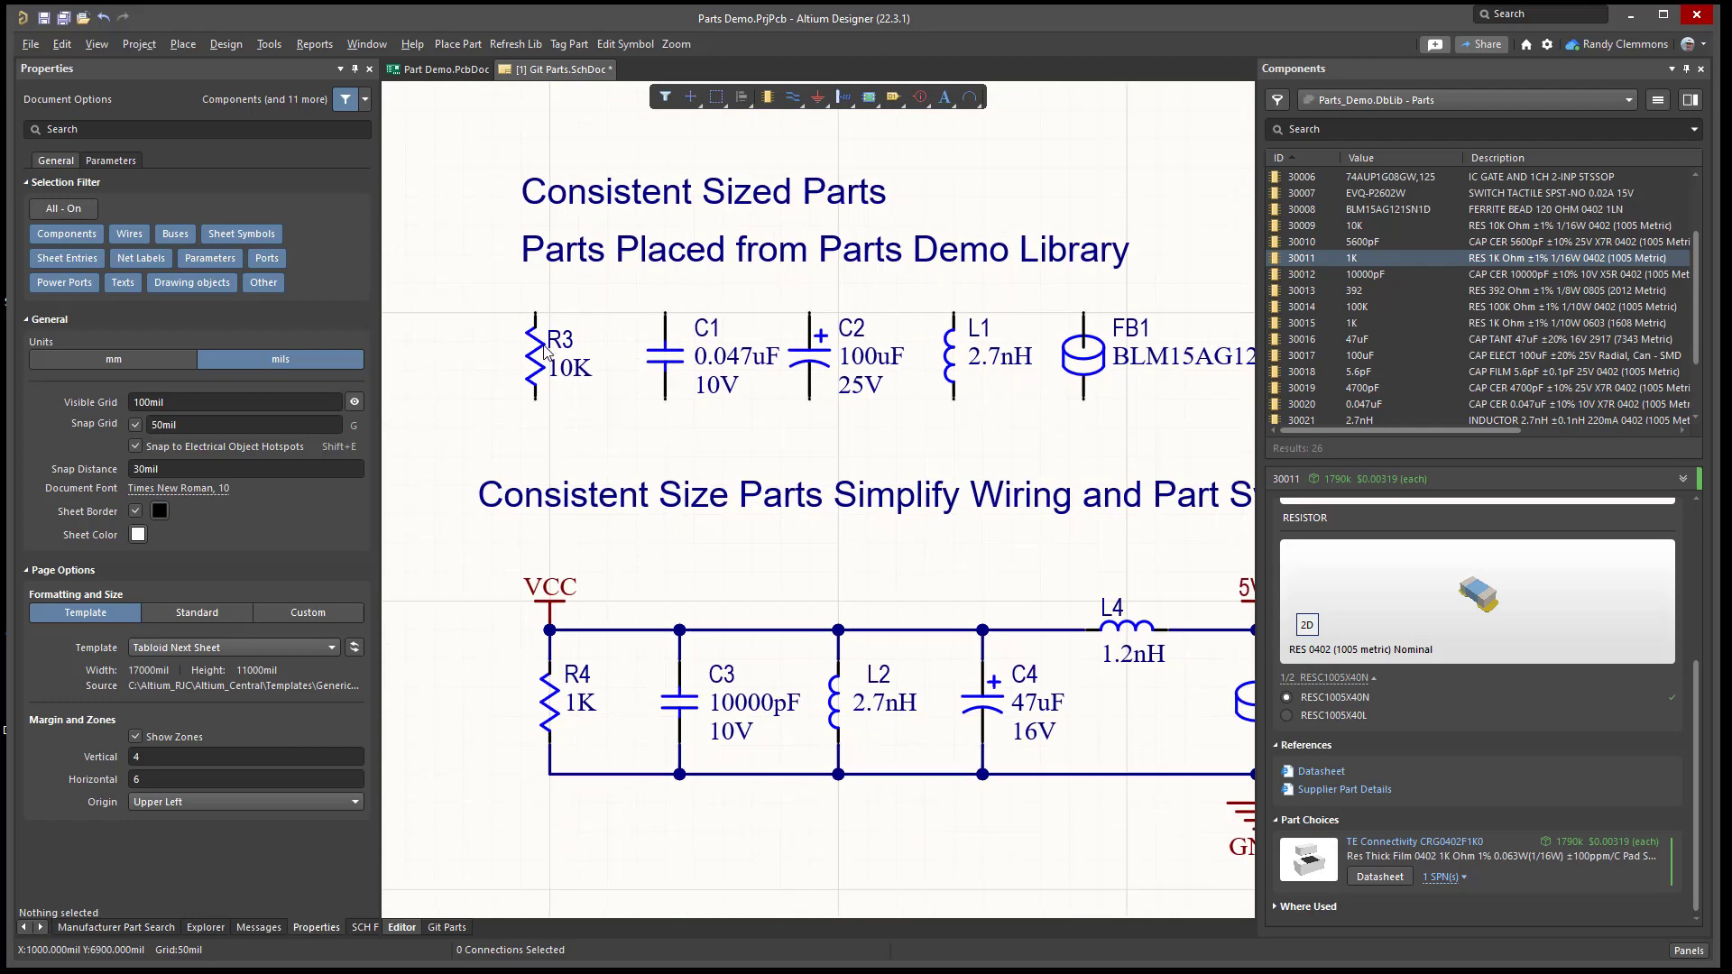
click(539, 362)
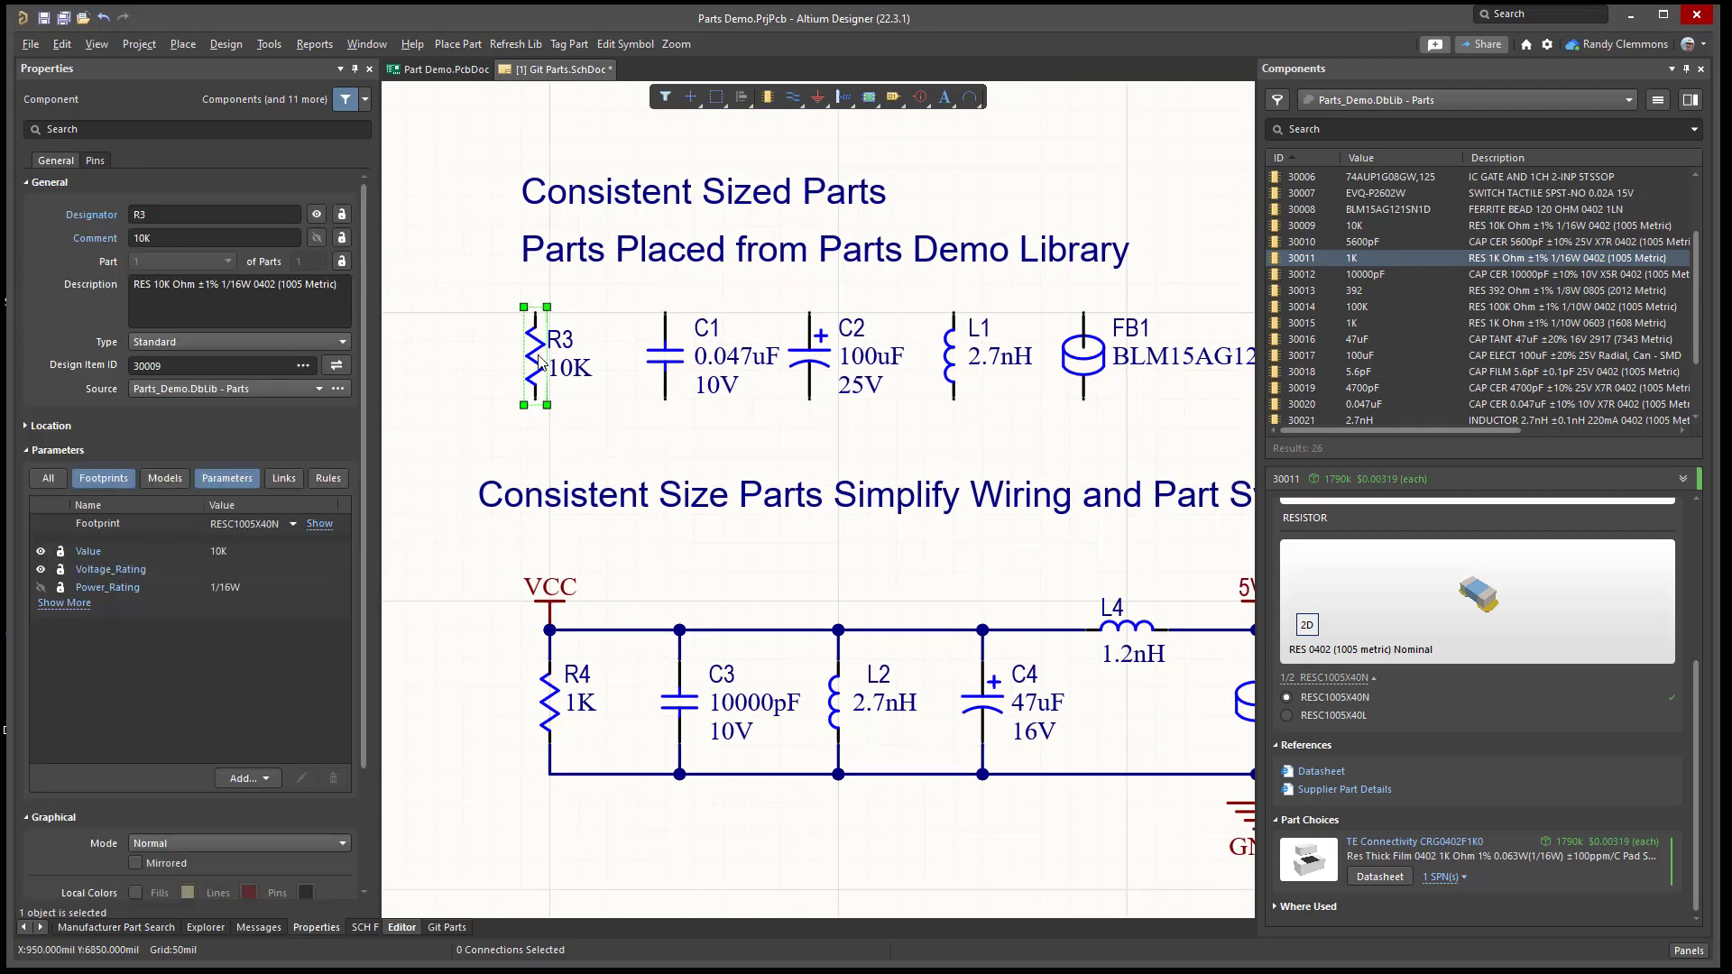
right_click(545, 351)
click(603, 359)
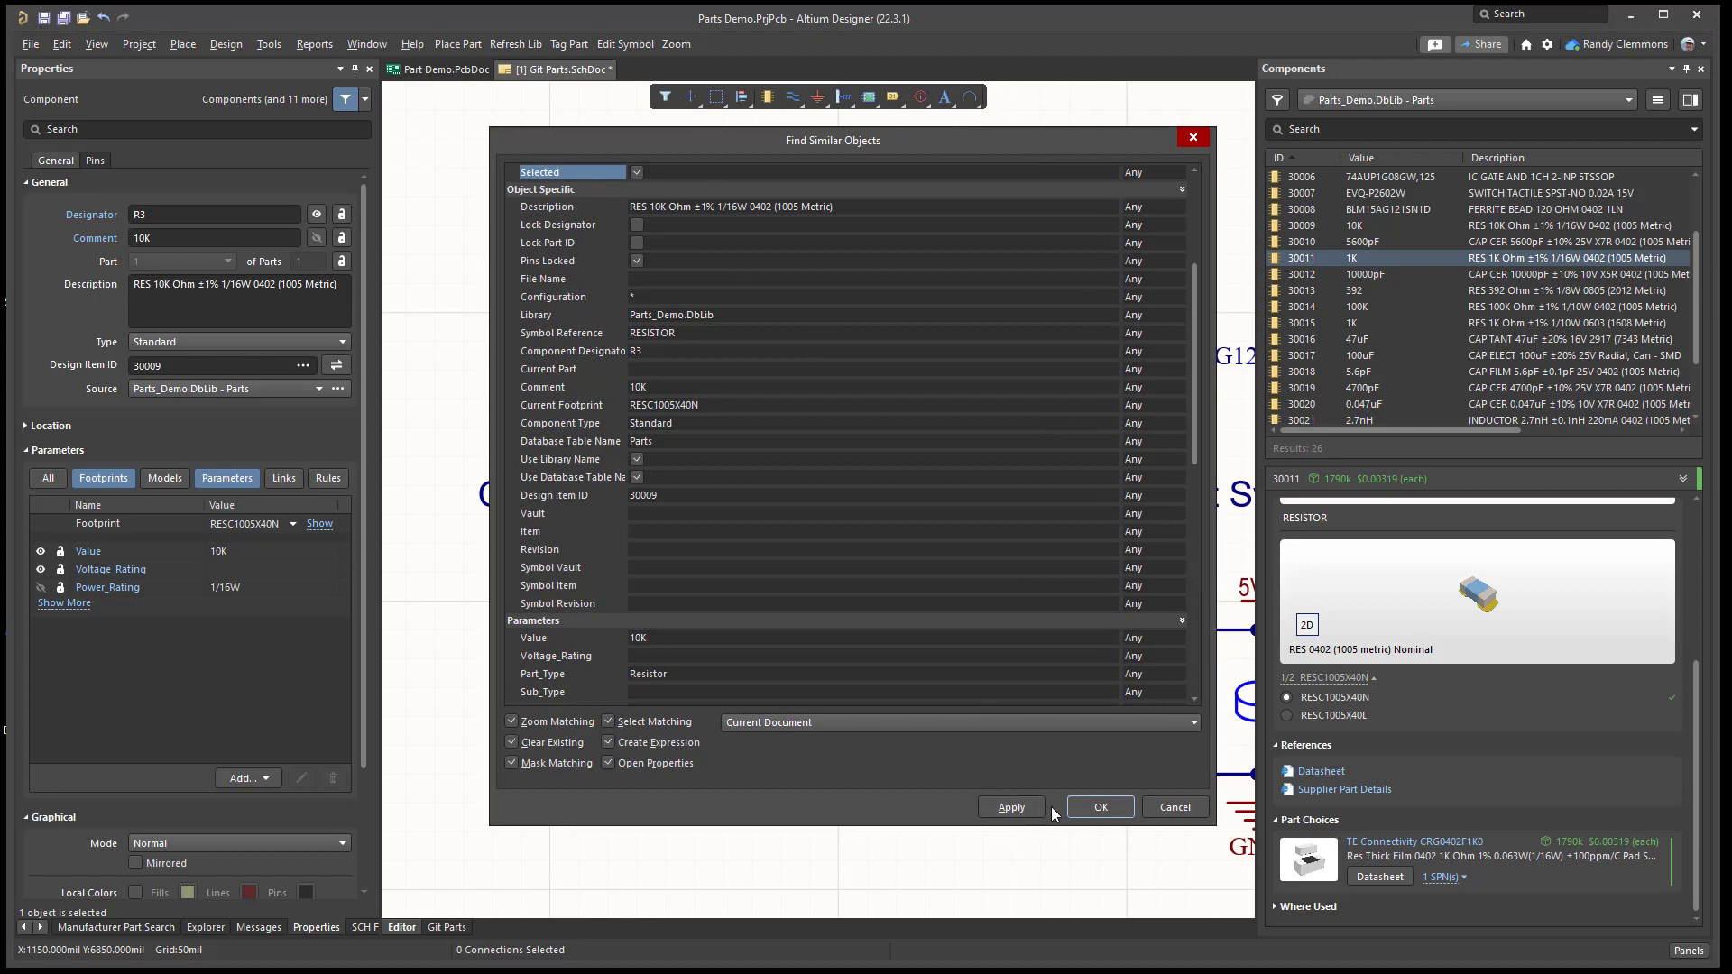
click(1100, 807)
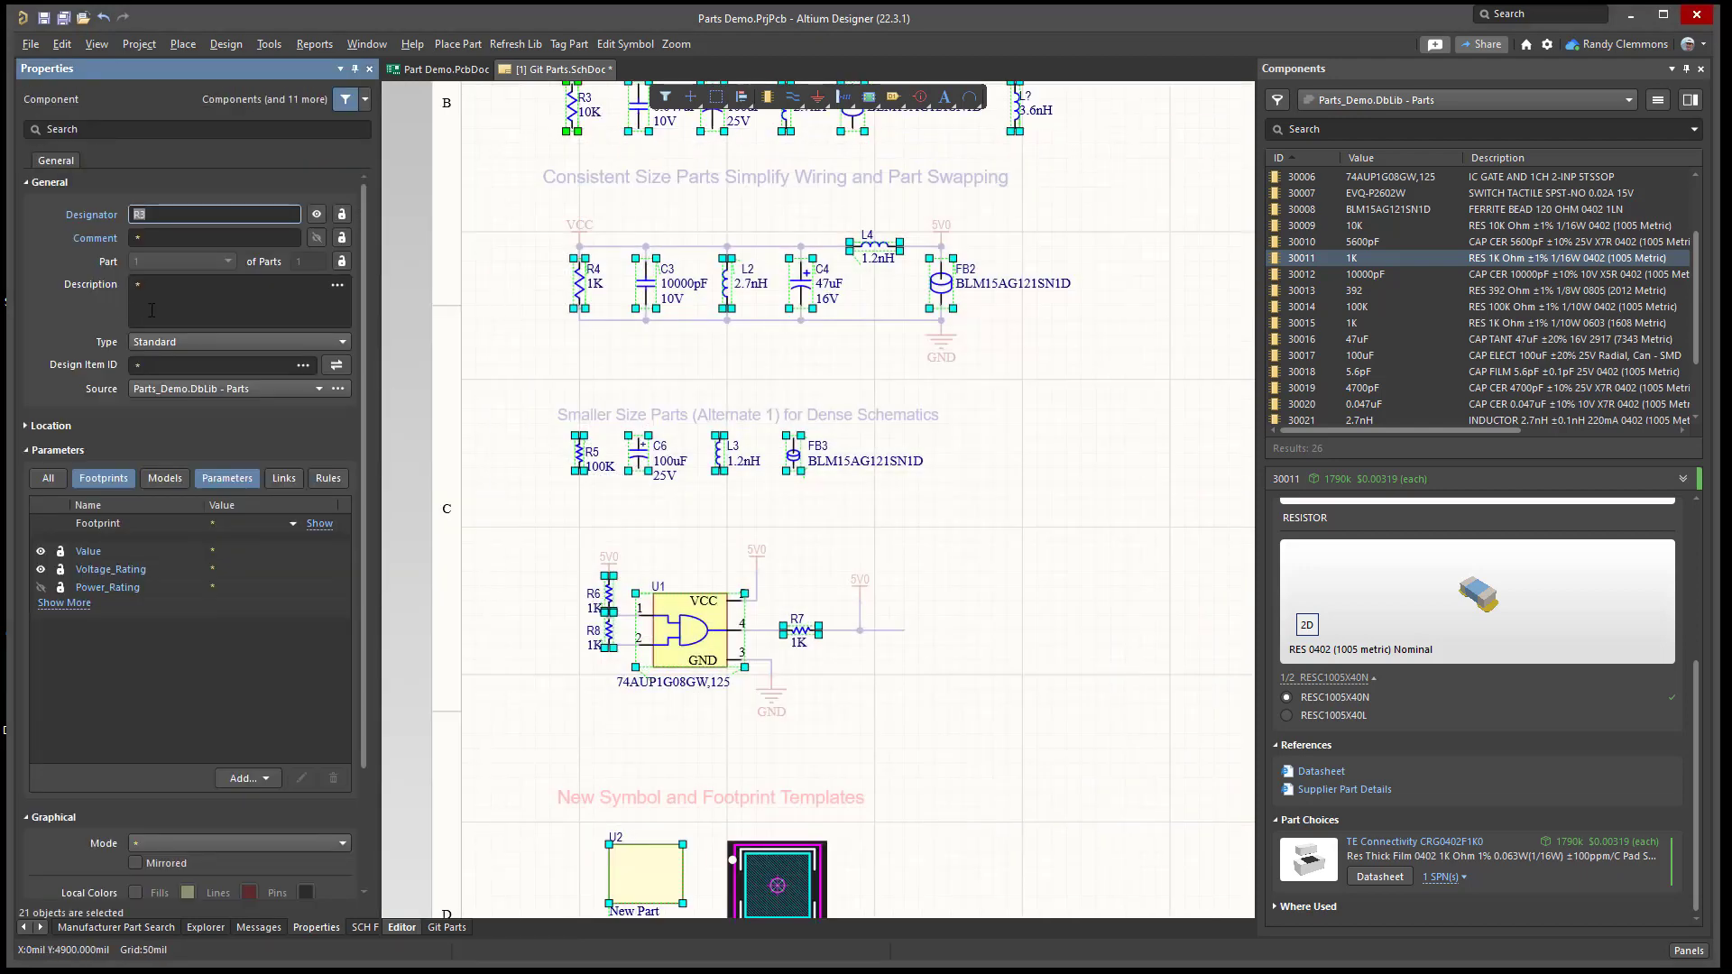
click(539, 373)
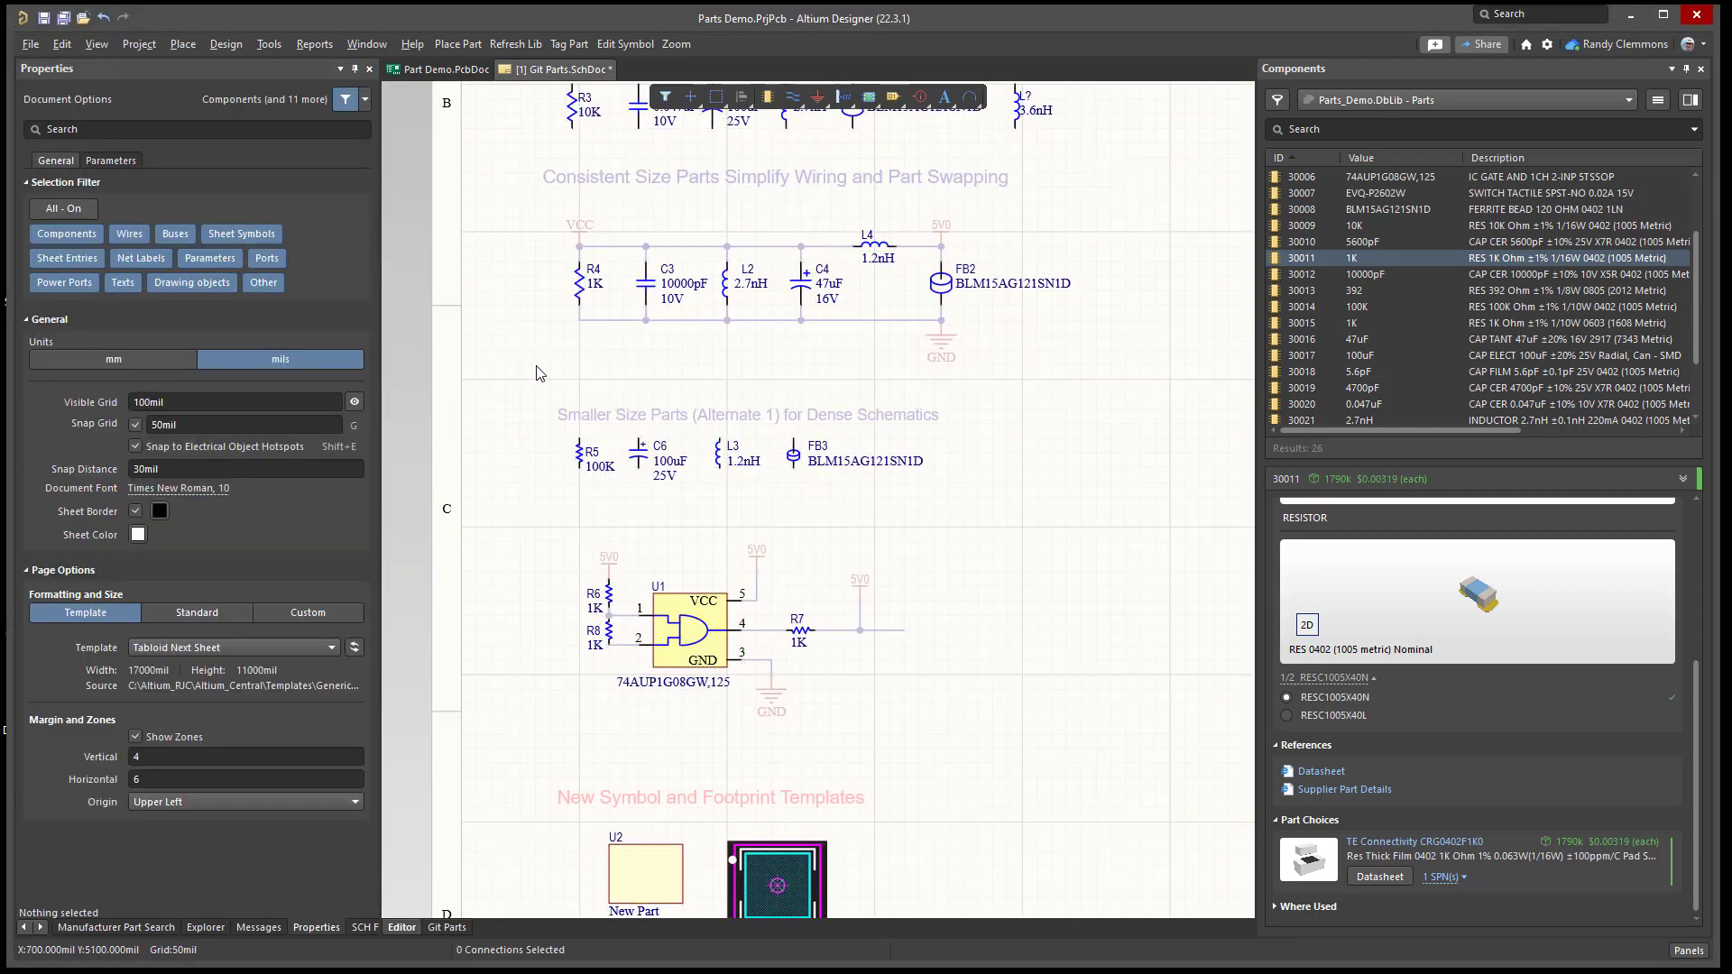
ctrl+scroll(556, 447, down, 2)
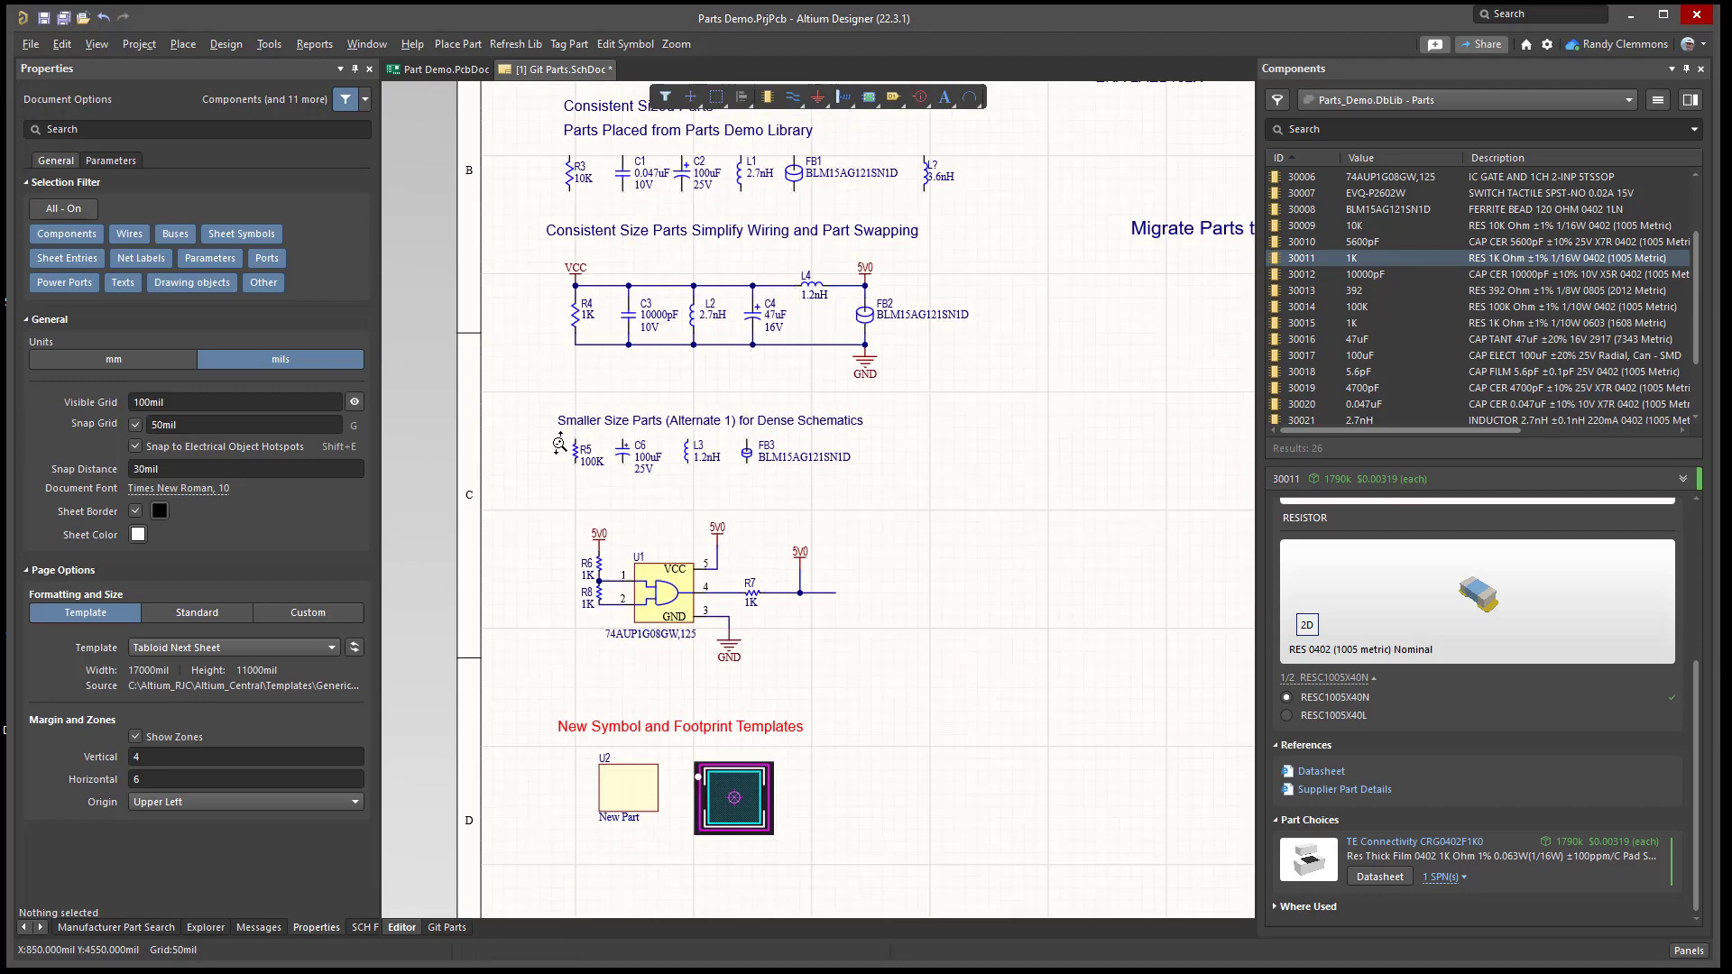
right_drag(992, 441, 963, 450)
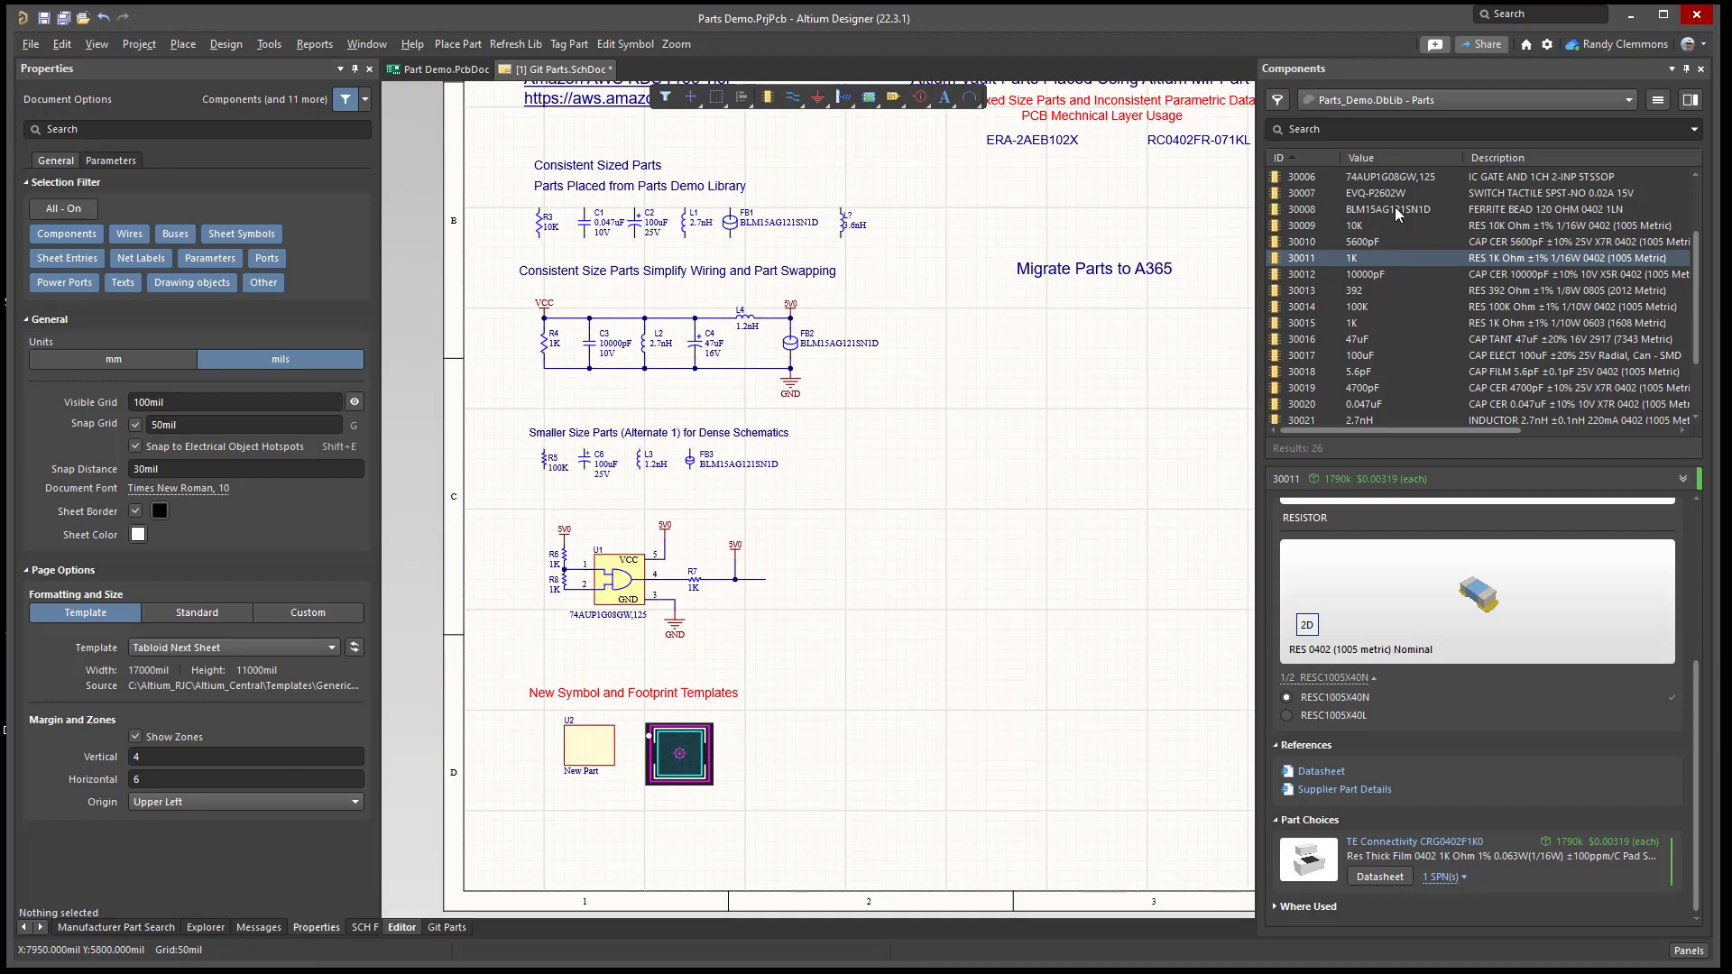
- List all workspace components in place of Parts_Demo.DbLib and place the 10K resistor 30009 in the empty area of the sheet
click(1631, 100)
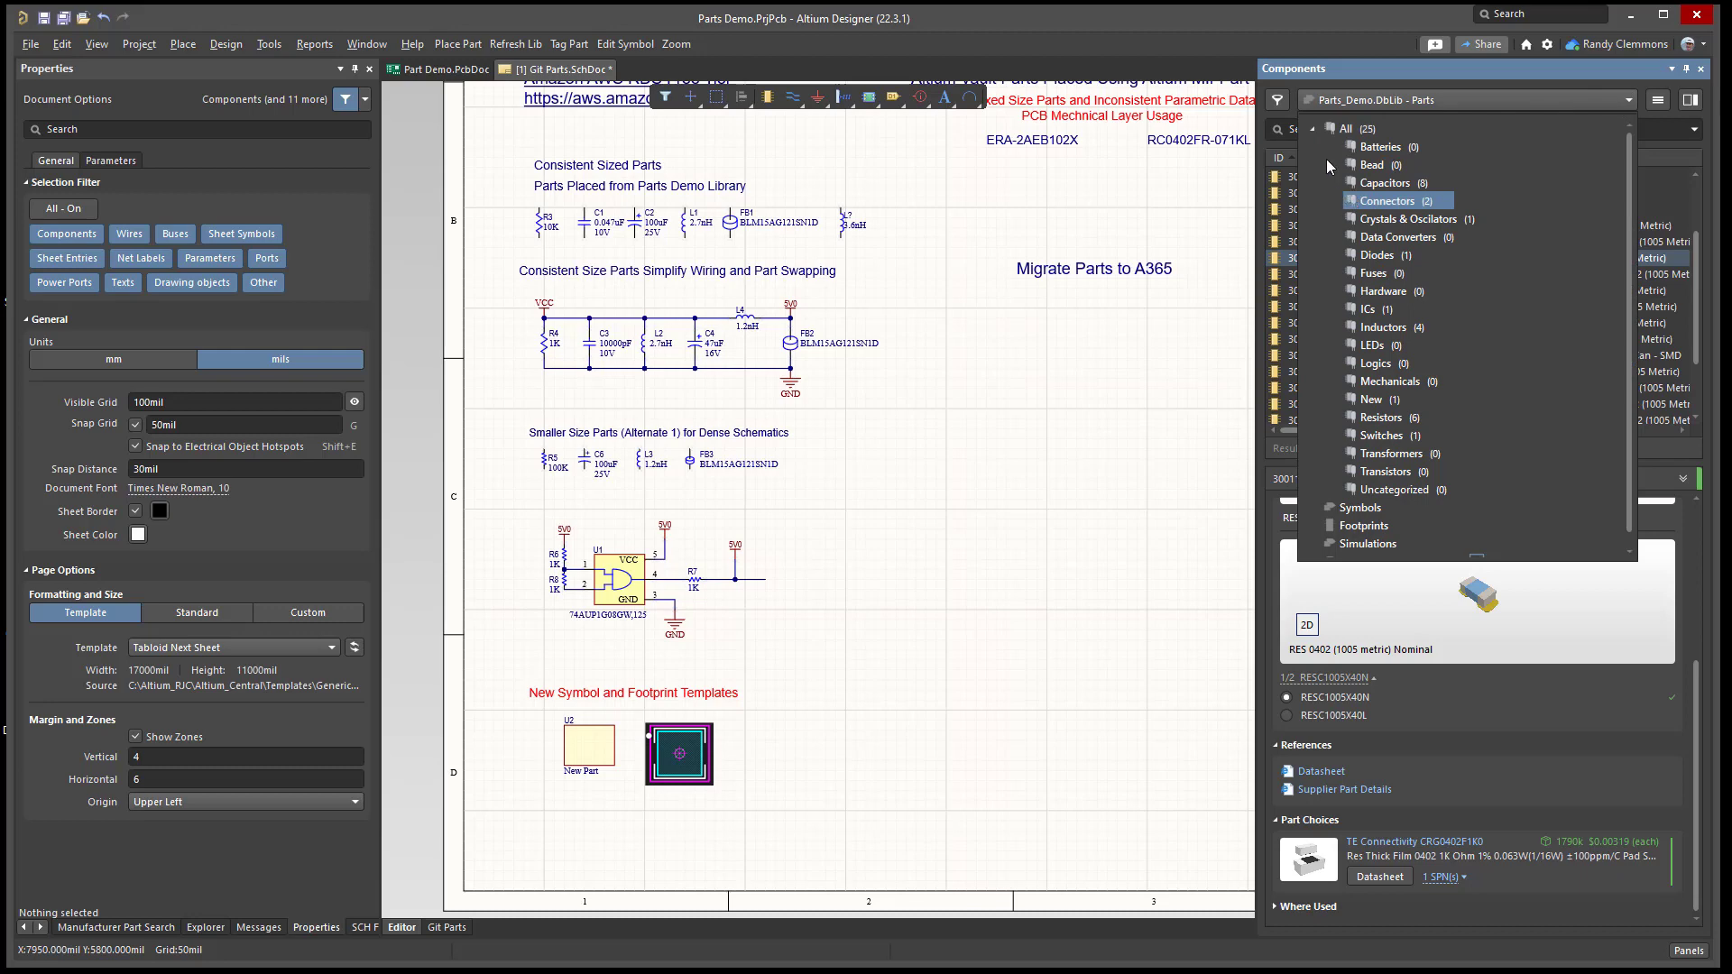
click(1342, 129)
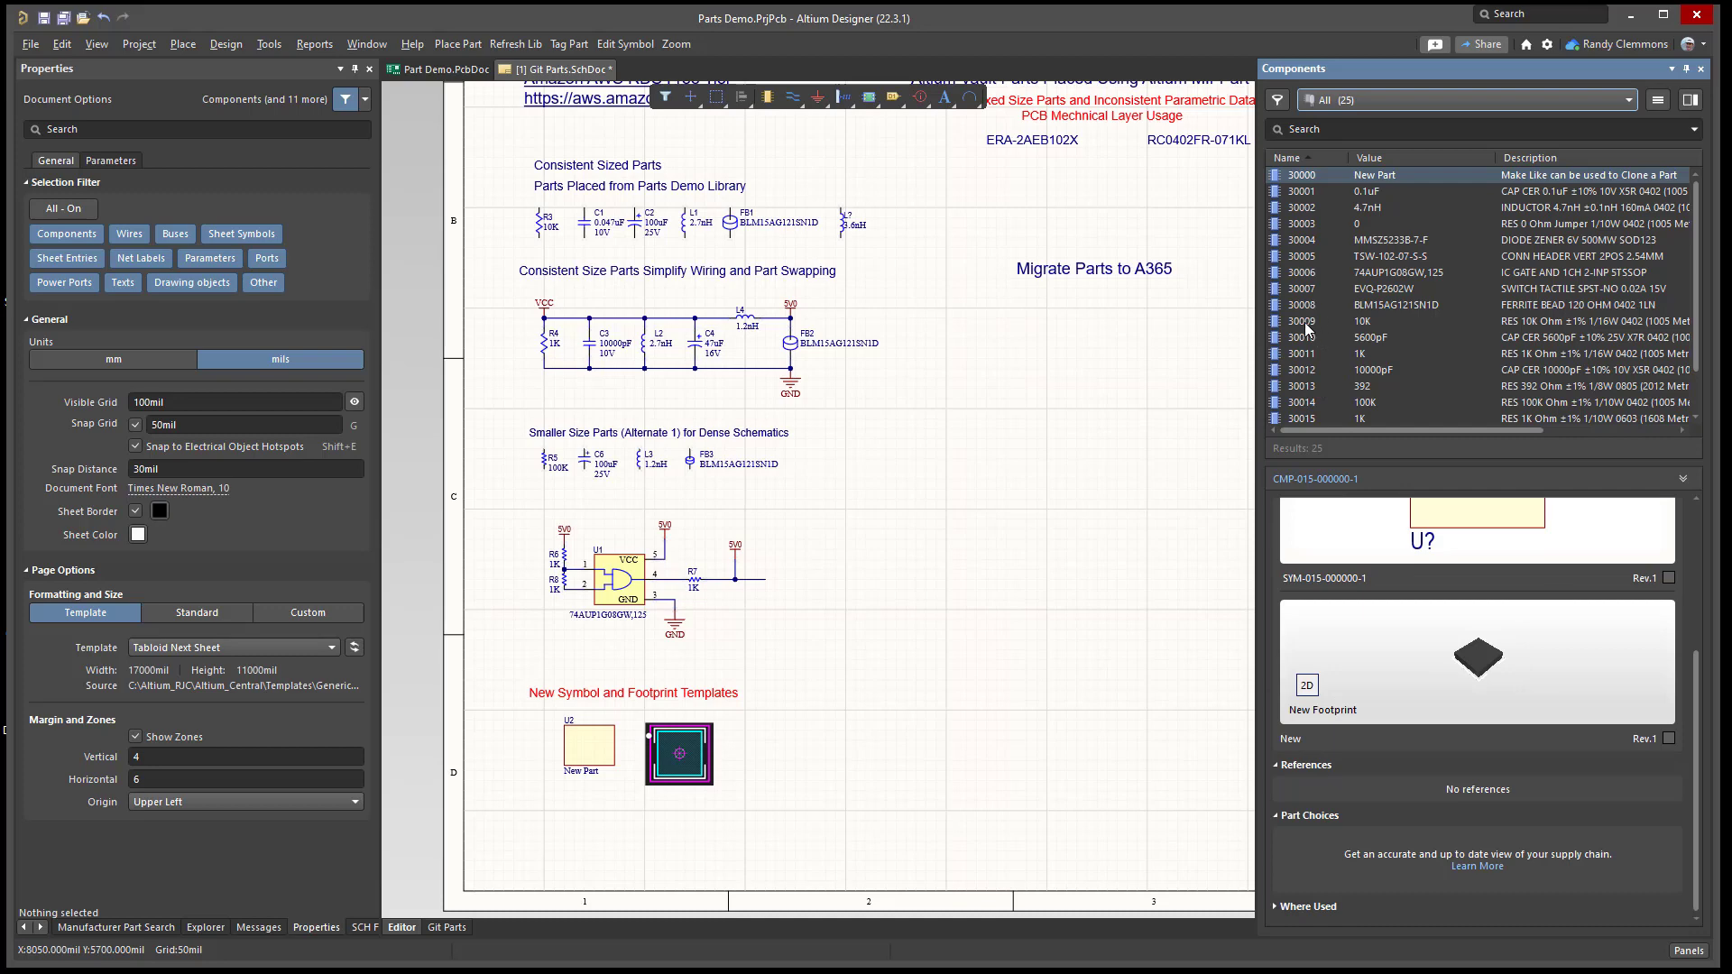
drag(1306, 329, 947, 478)
ctrl+scroll(938, 465, up, 4)
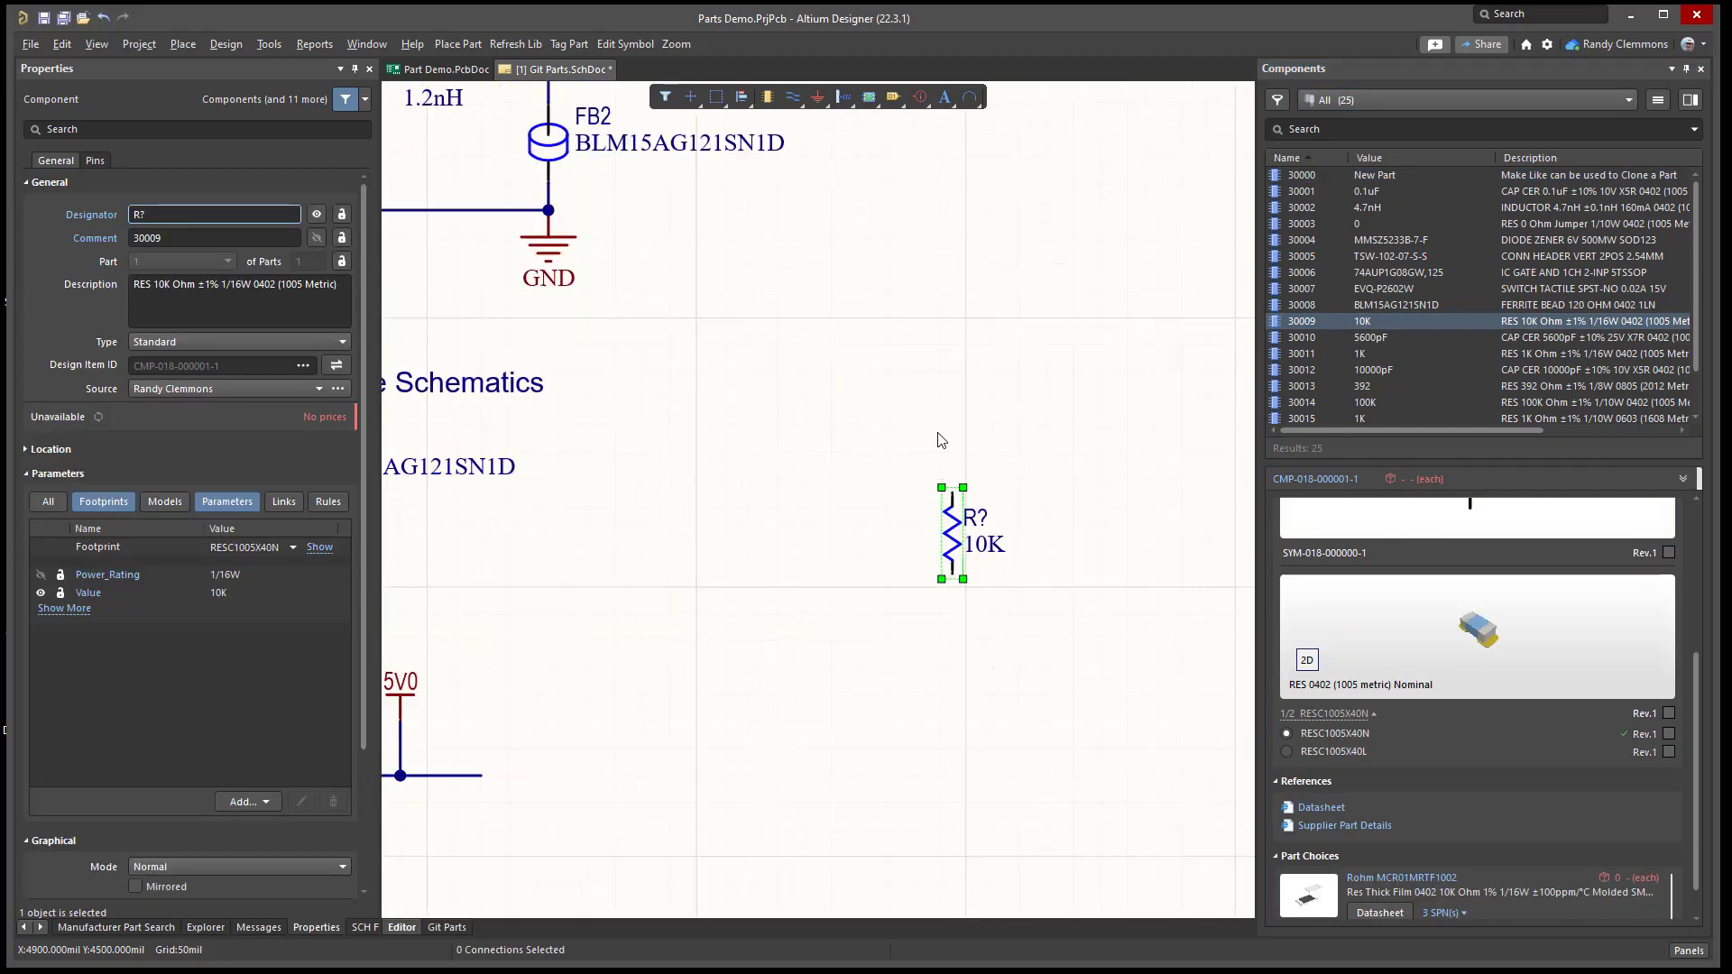
right_drag(976, 578, 1004, 638)
ctrl+scroll(997, 499, down, 2)
right_drag(997, 500, 1077, 666)
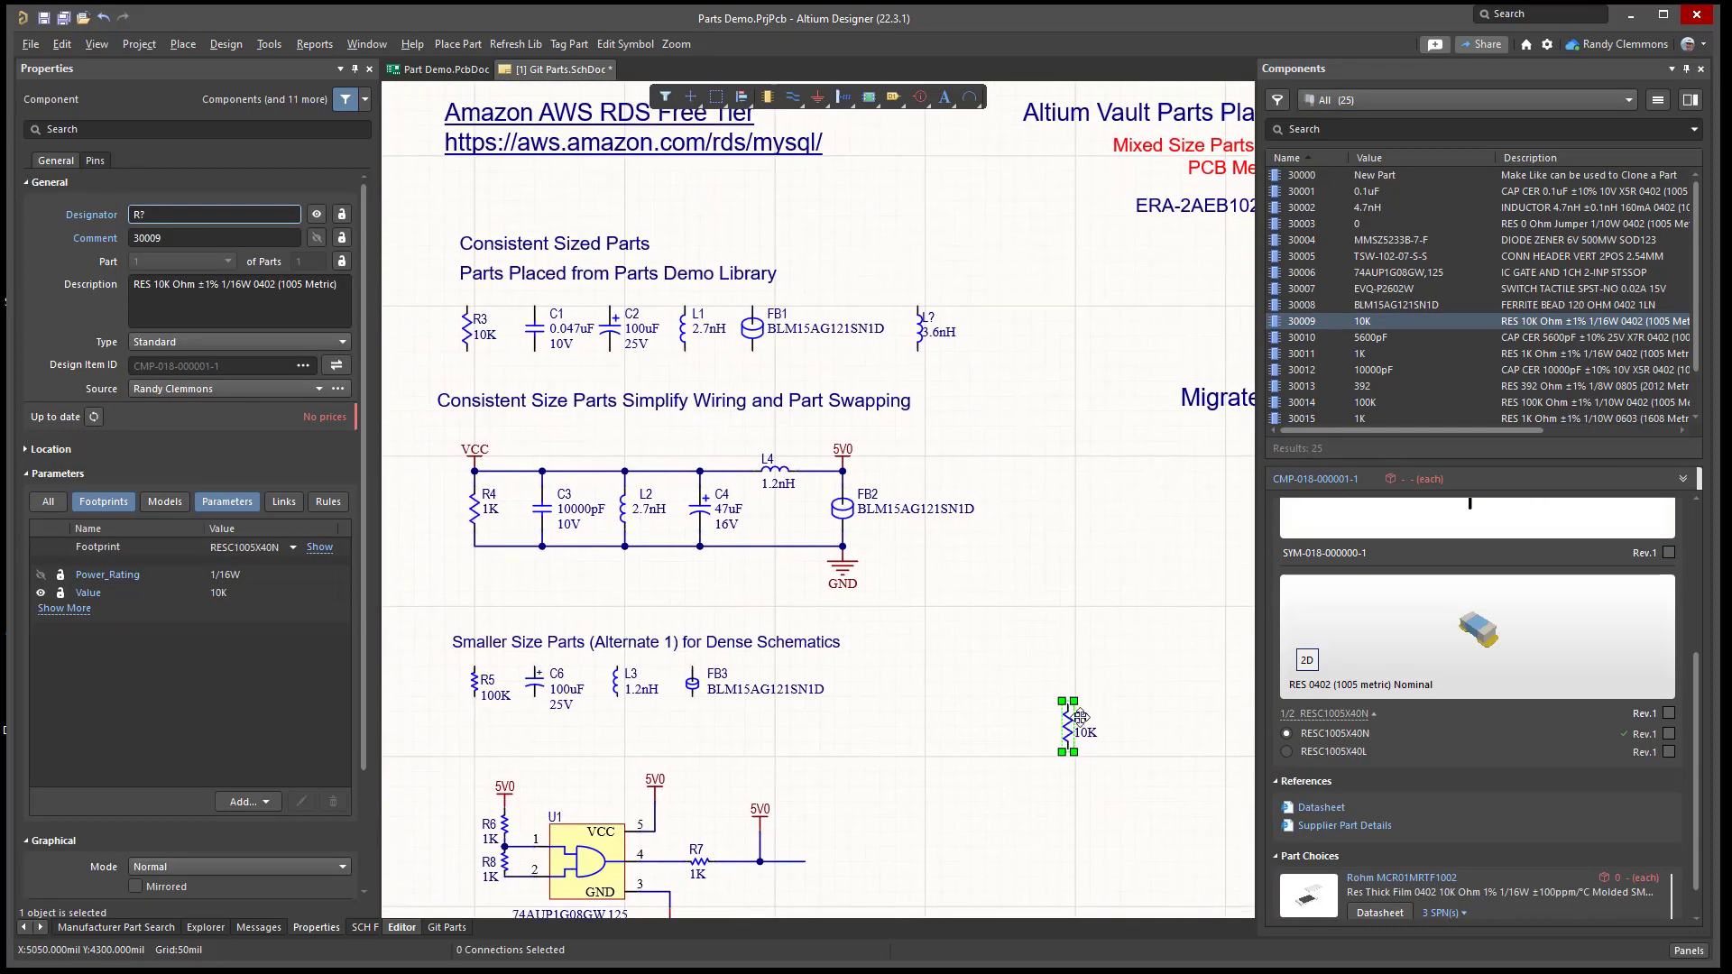
- Move the new 10K resistor into the consistent-size parts row, just left of R3, and deselect it
drag(1068, 708, 420, 307)
right_drag(595, 369, 853, 382)
middle_drag(677, 328, 696, 294)
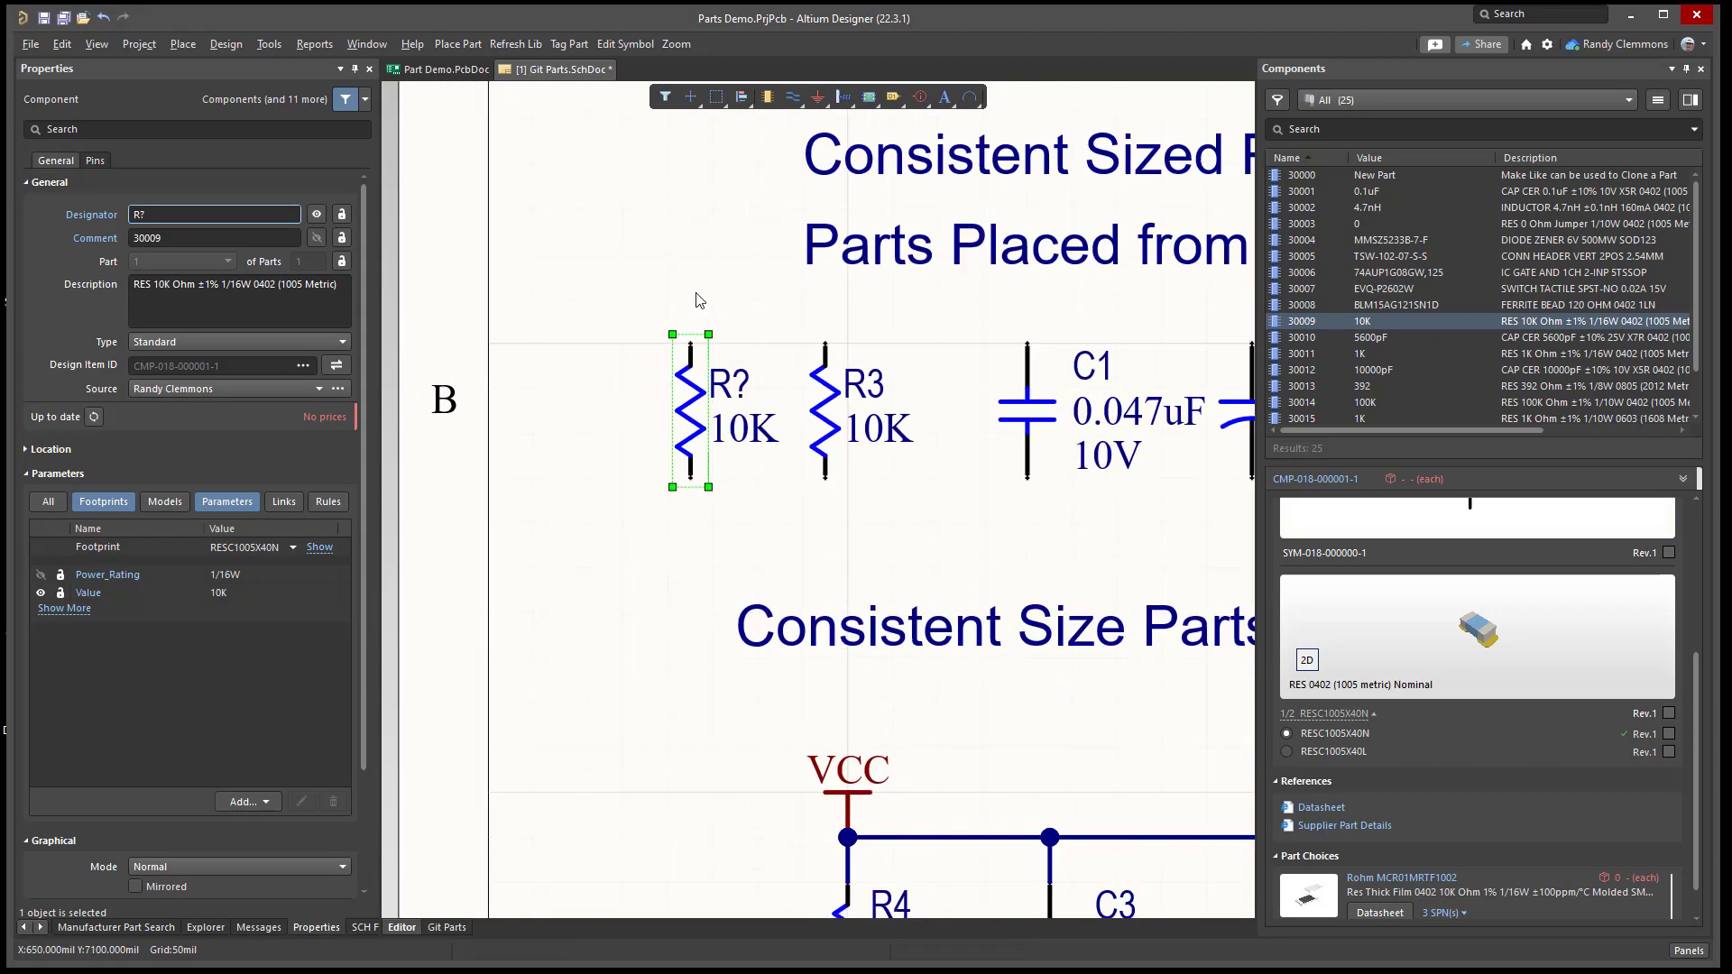
right_click(695, 294)
click(607, 304)
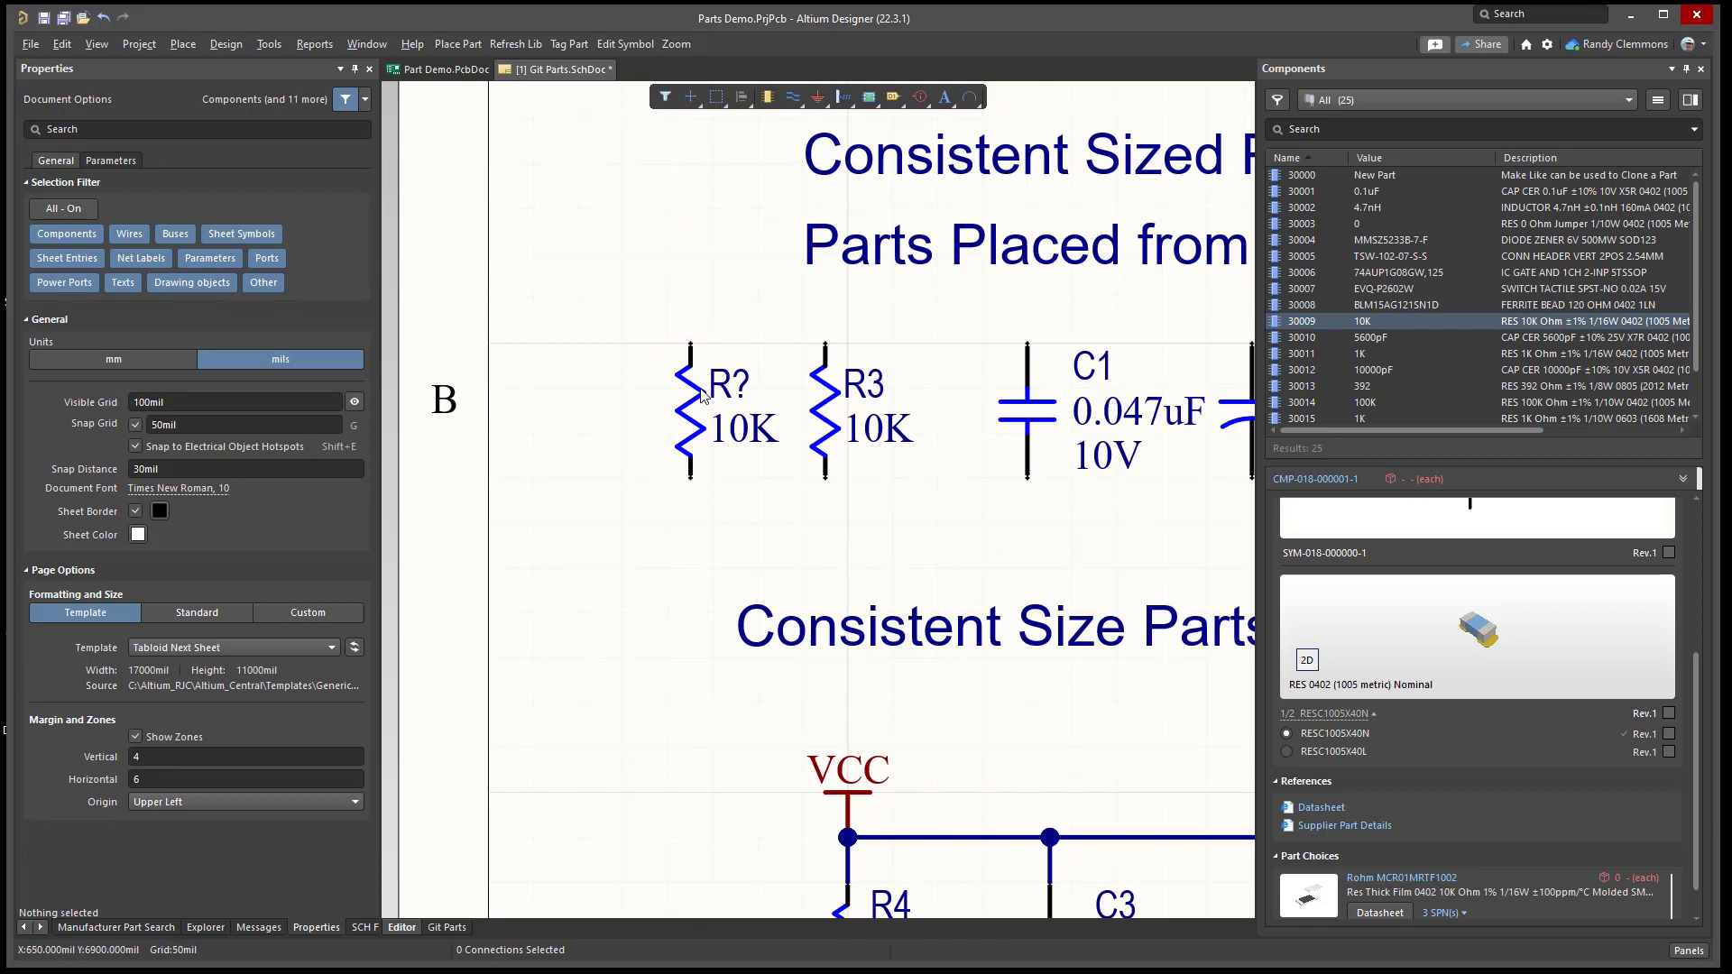
drag(691, 356, 653, 354)
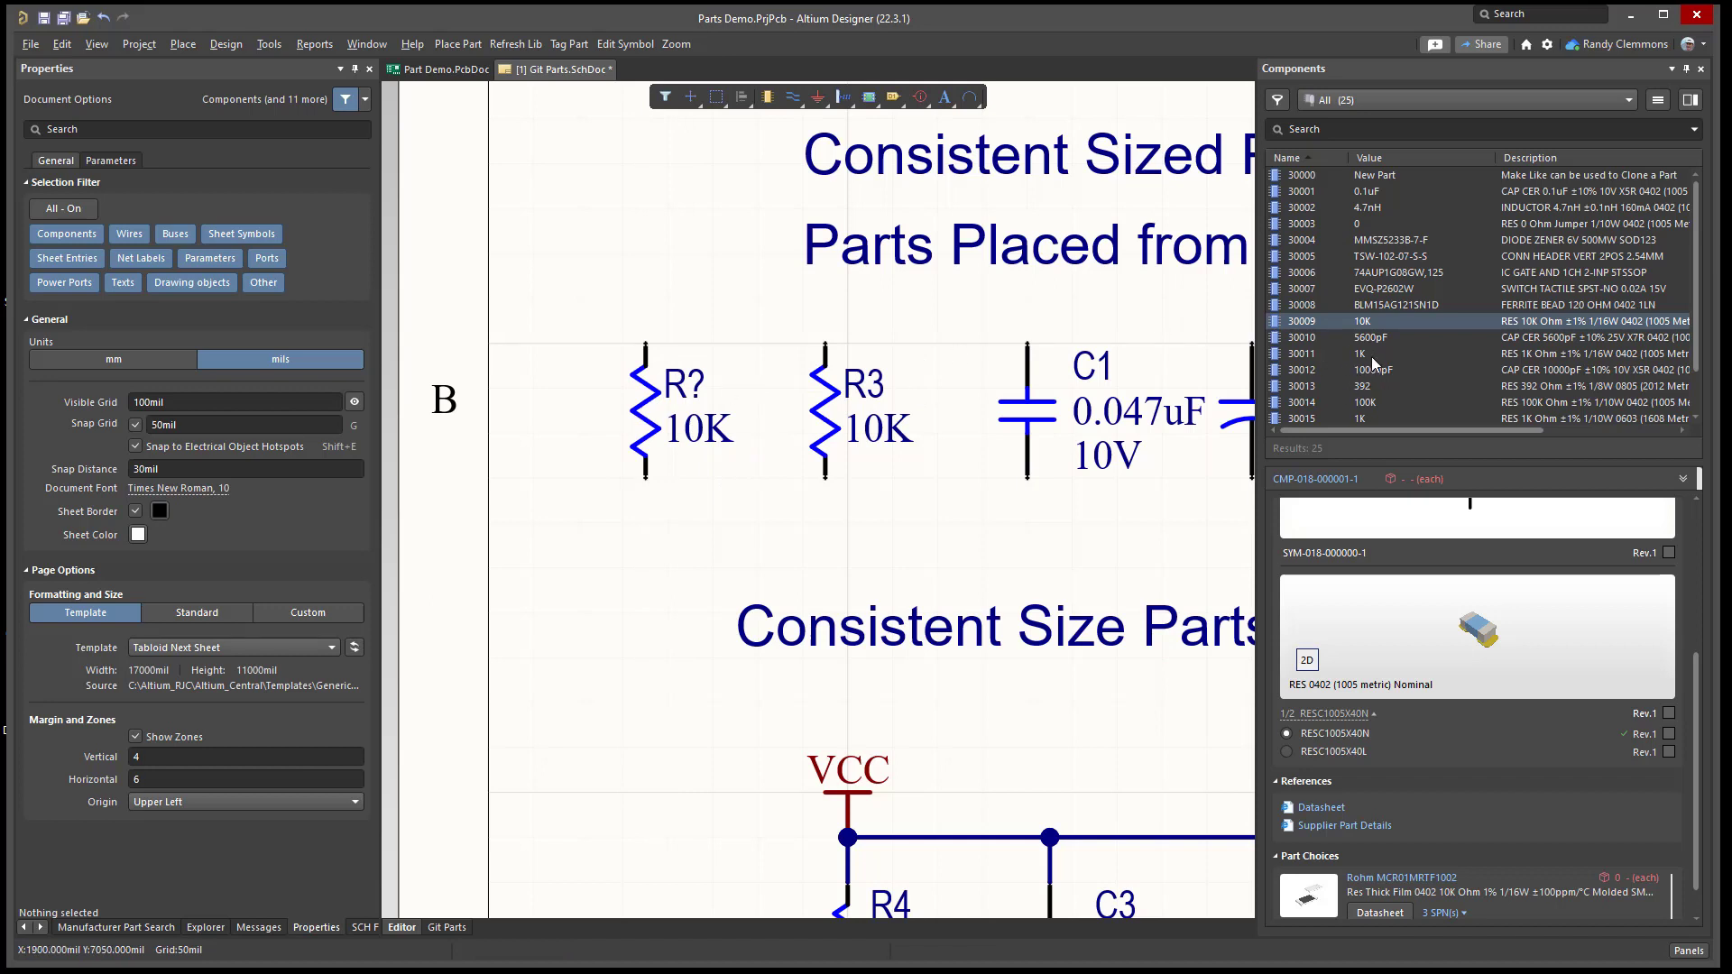
- Replace the new resistor beside R3 with the 1K 1/16W 0402 resistor 30011 and deselect it
click(1297, 359)
click(639, 411)
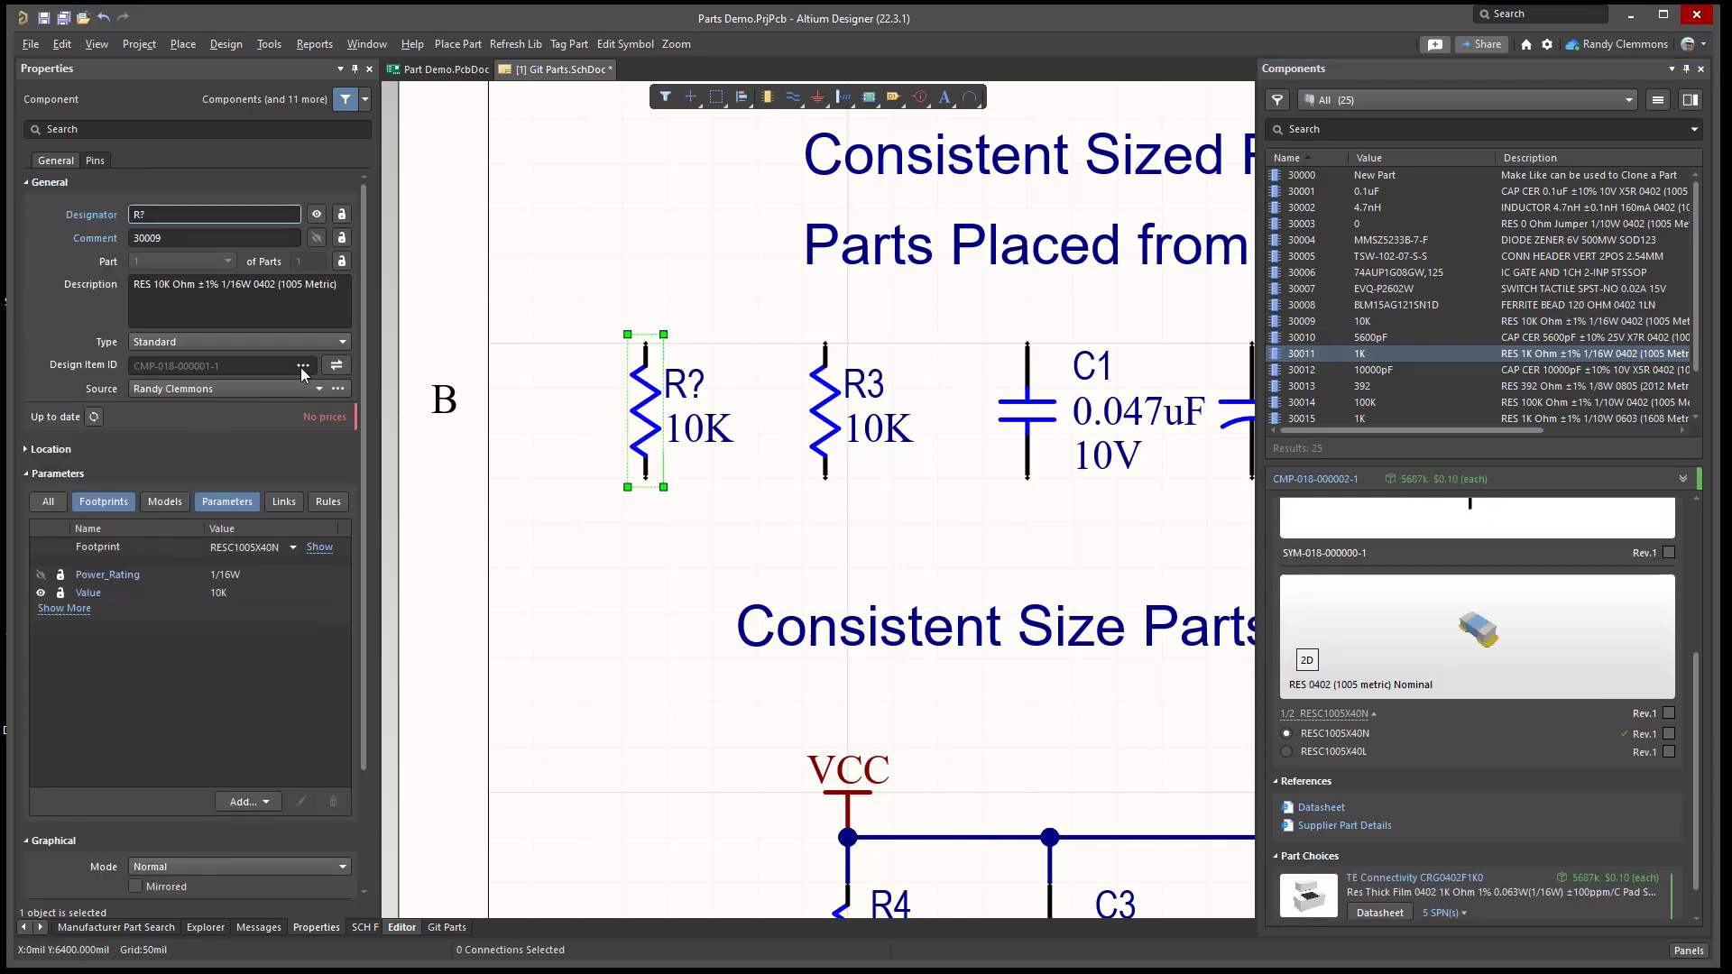
click(302, 365)
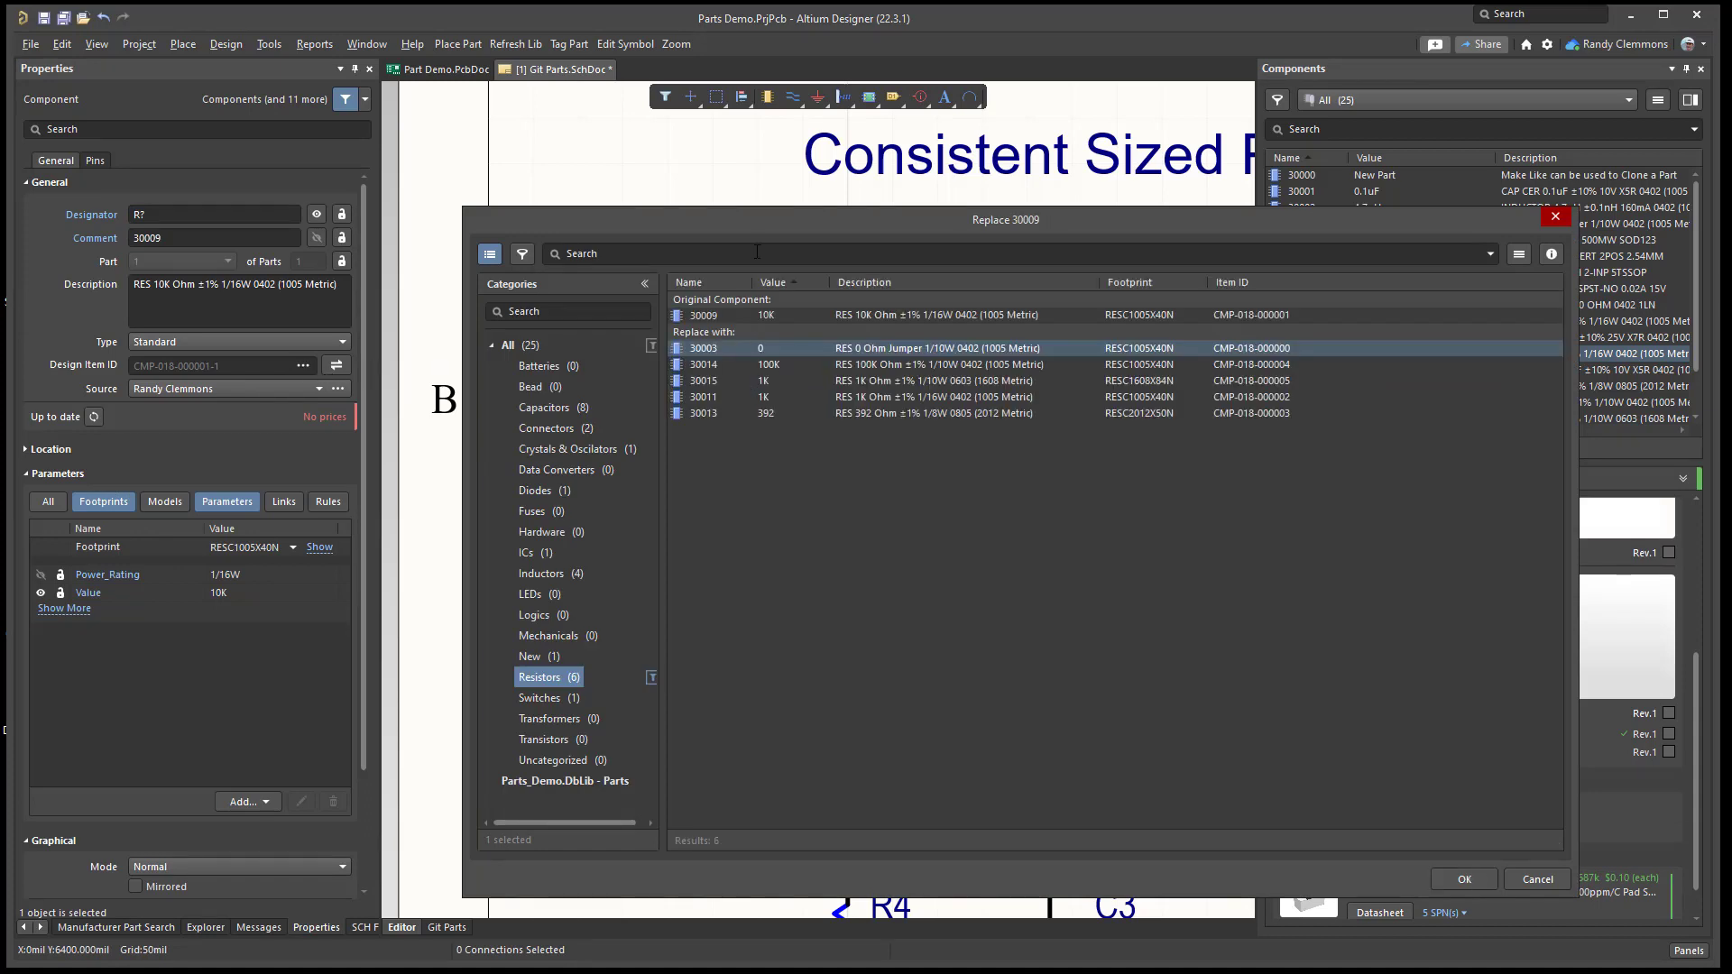
drag(756, 233, 998, 267)
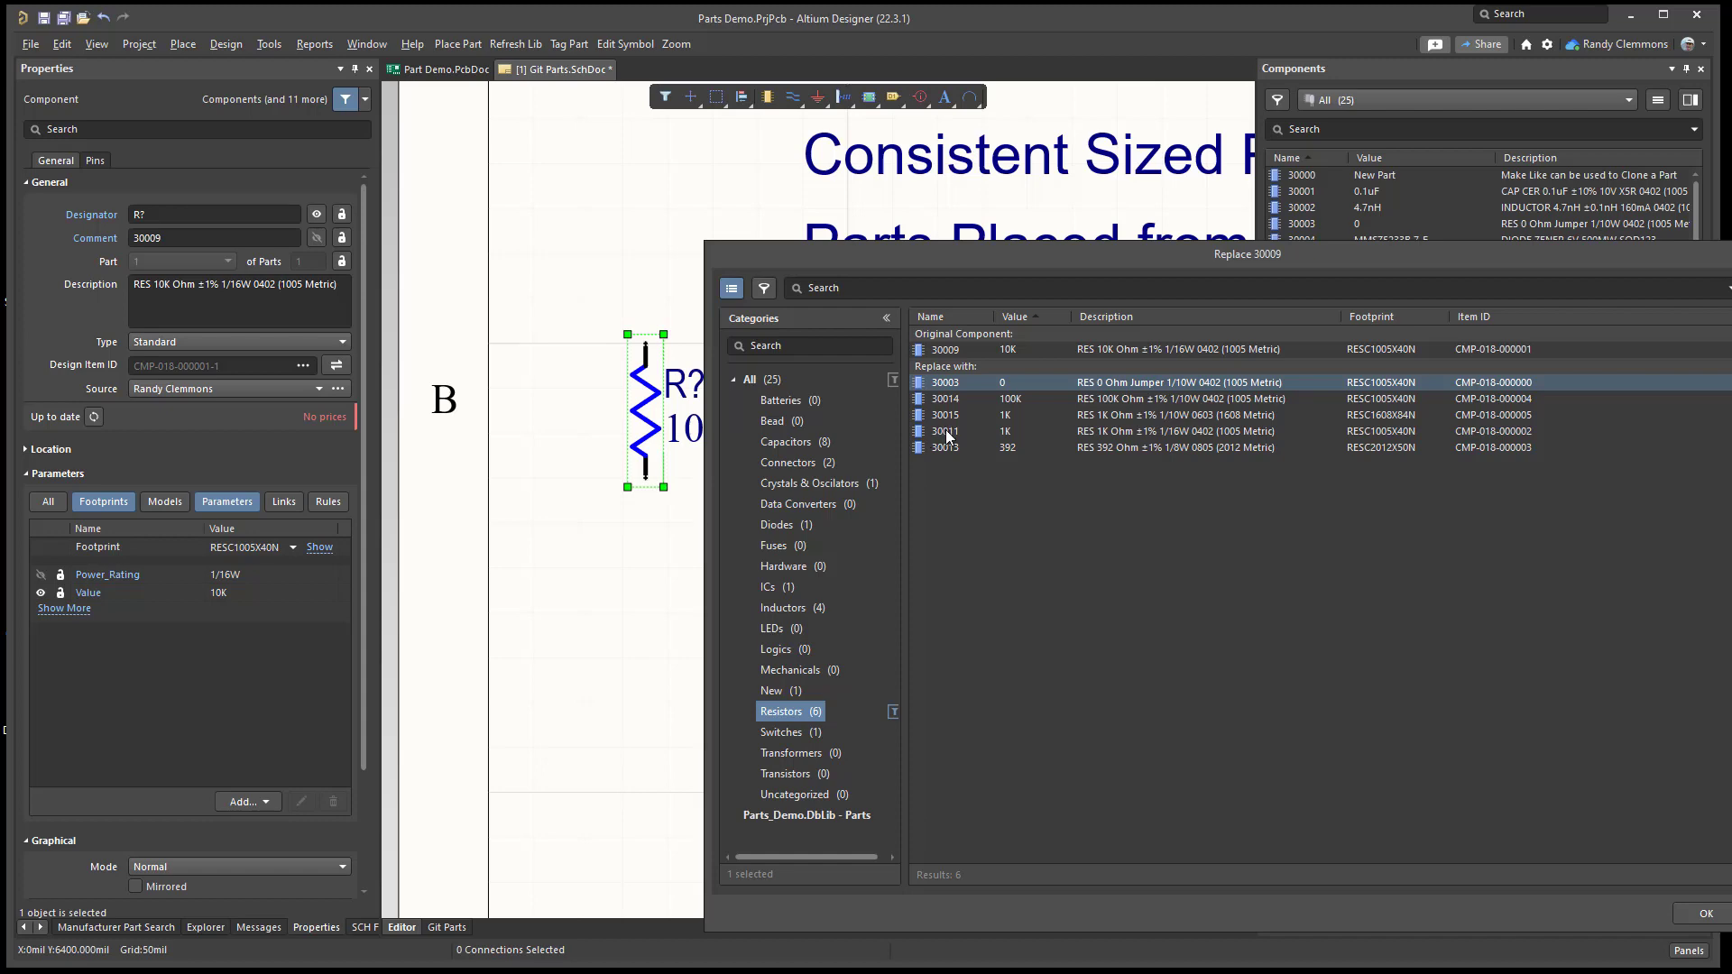
click(946, 430)
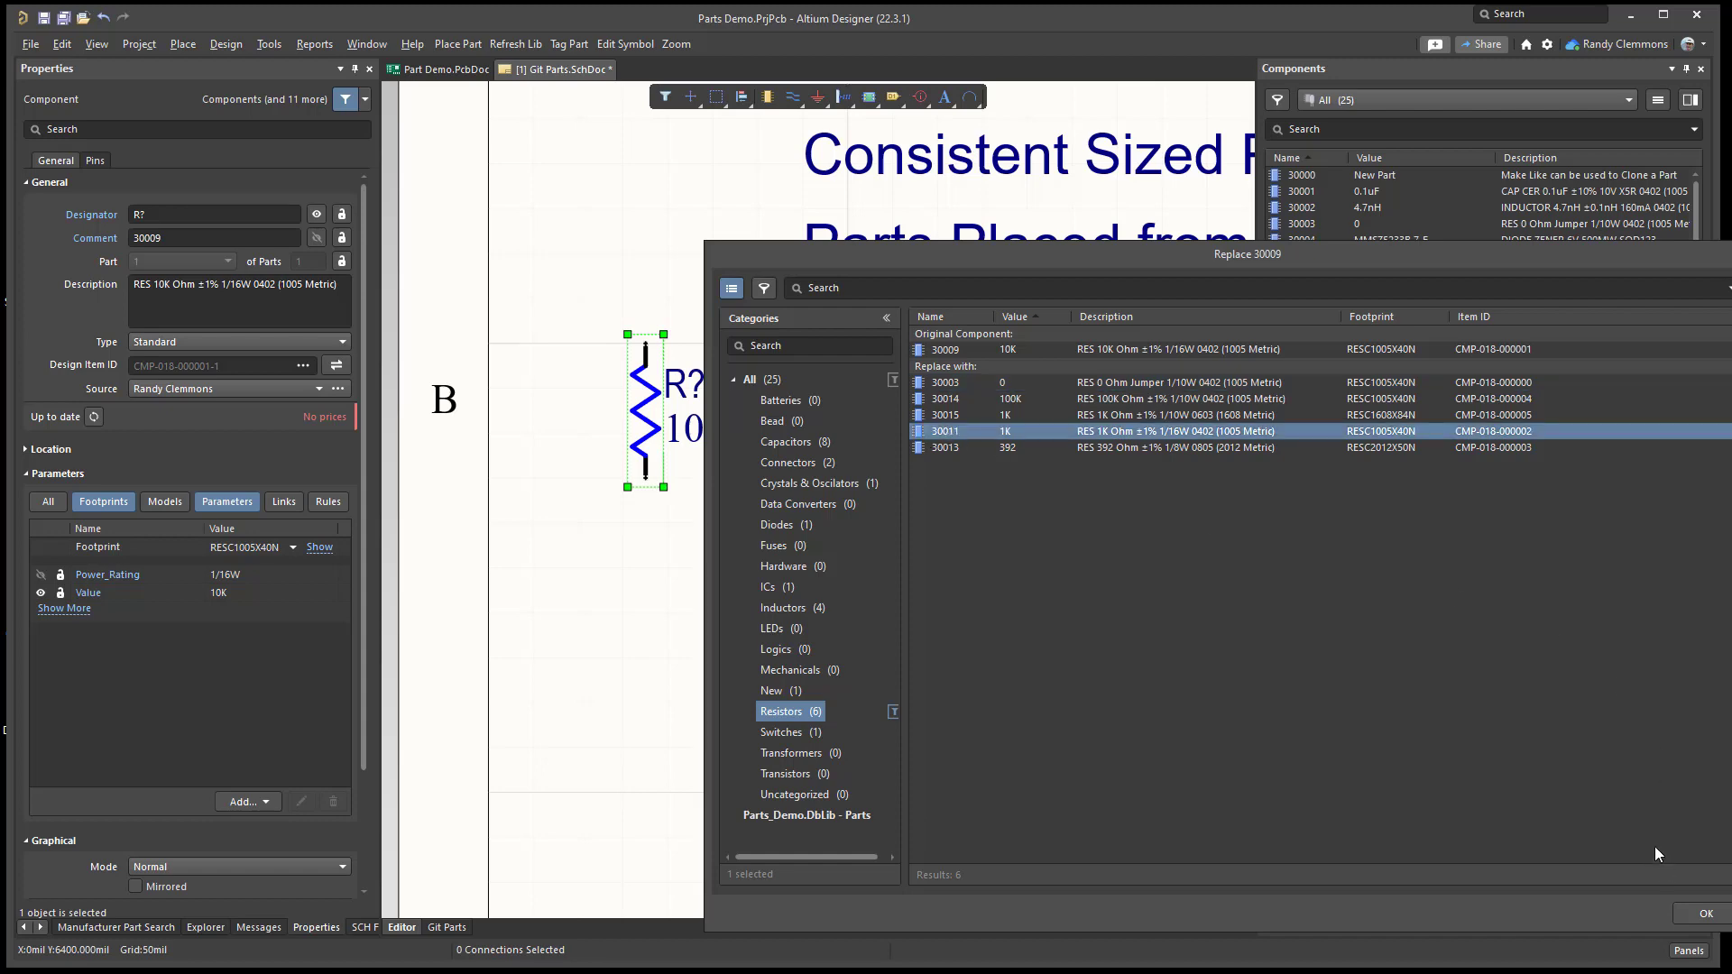
click(1706, 917)
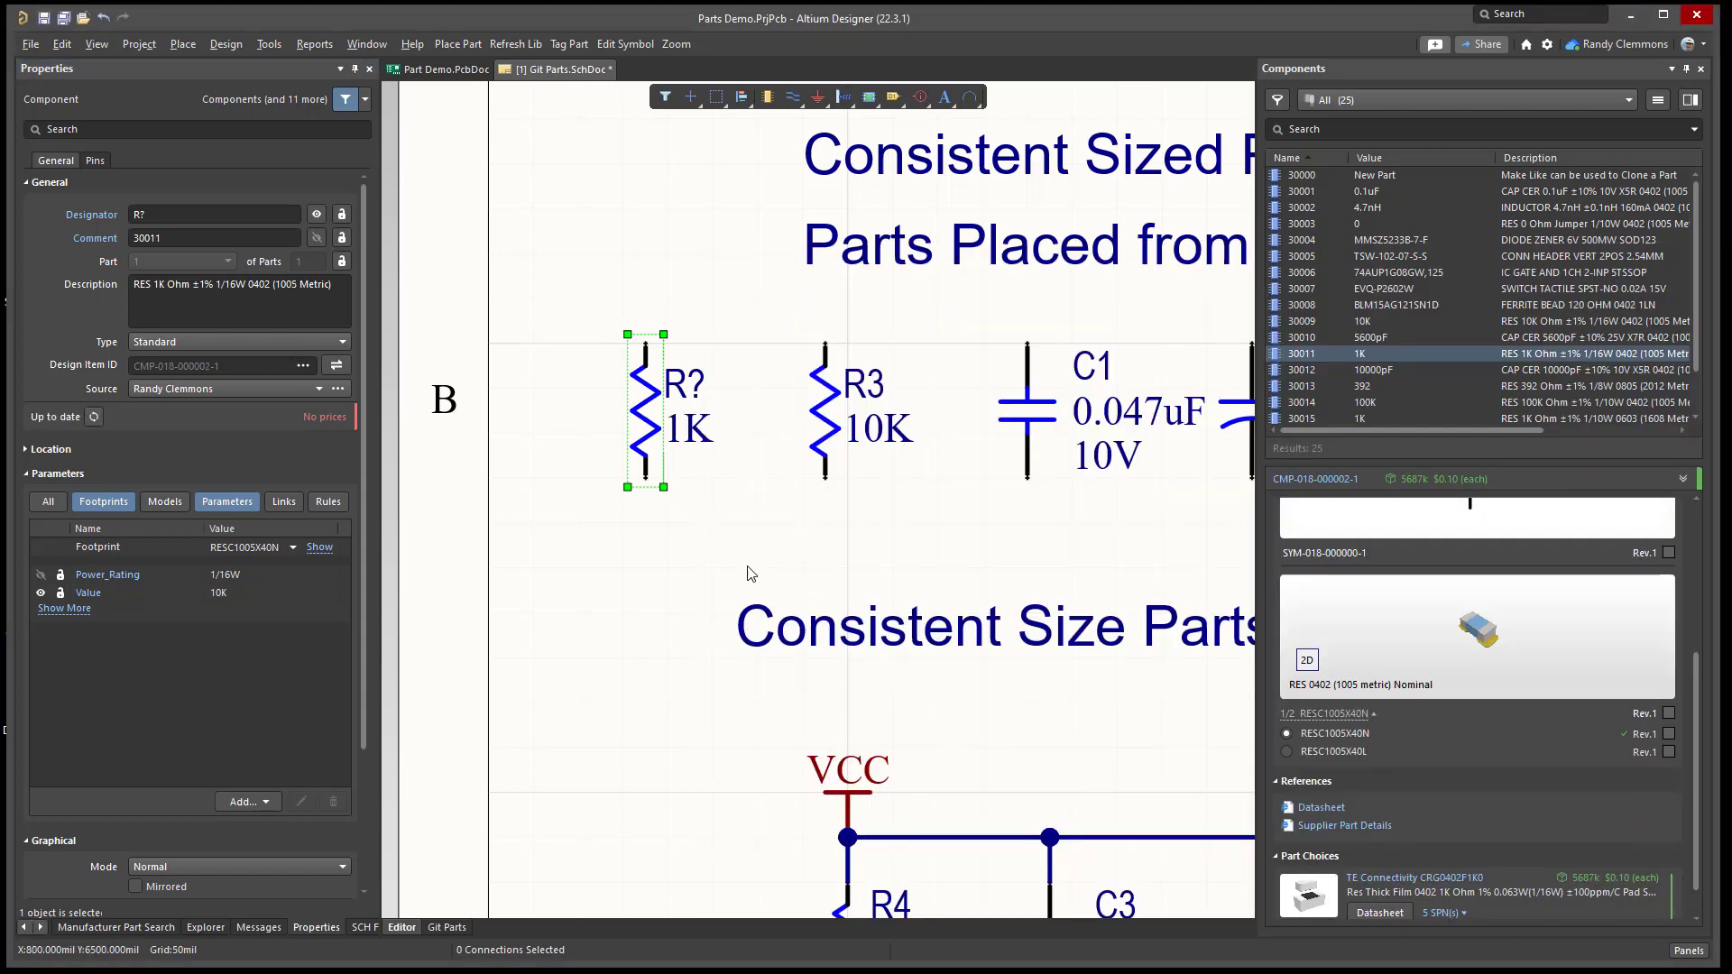
click(747, 576)
- Try to edit the Design Item ID directly in the R? resistor's properties, and close them without changes
double_click(656, 428)
click(685, 367)
click(686, 367)
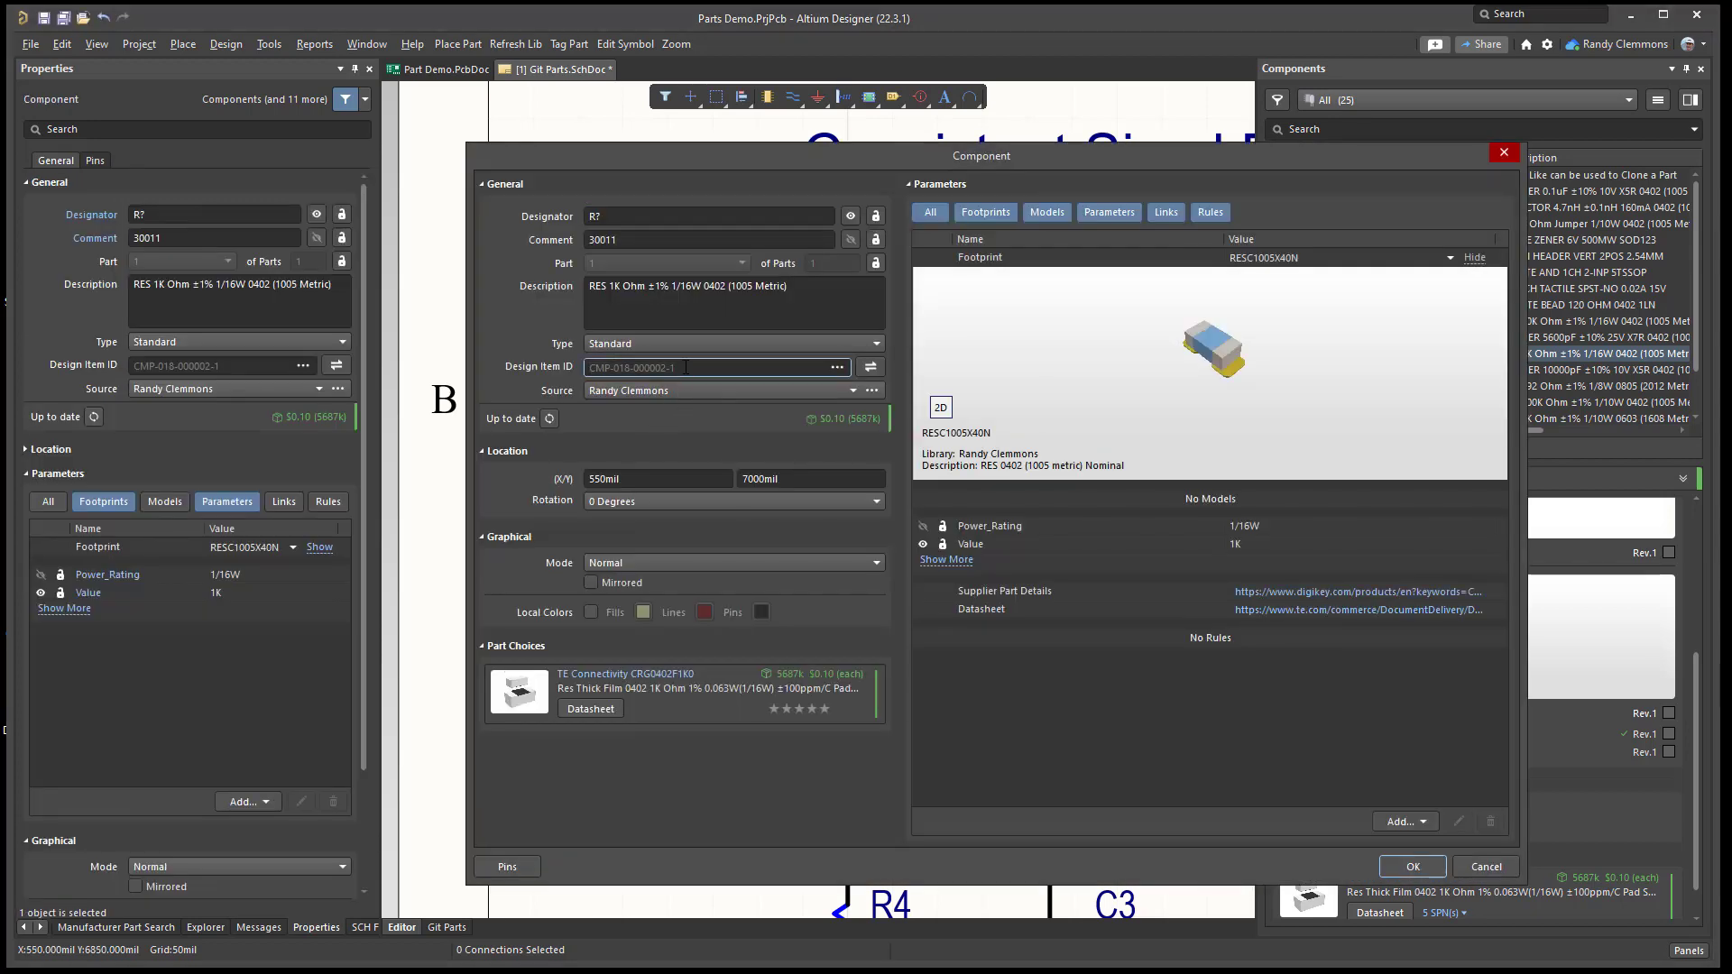
key(ctrl+a)
click(518, 343)
click(651, 368)
drag(696, 372, 557, 377)
click(1503, 155)
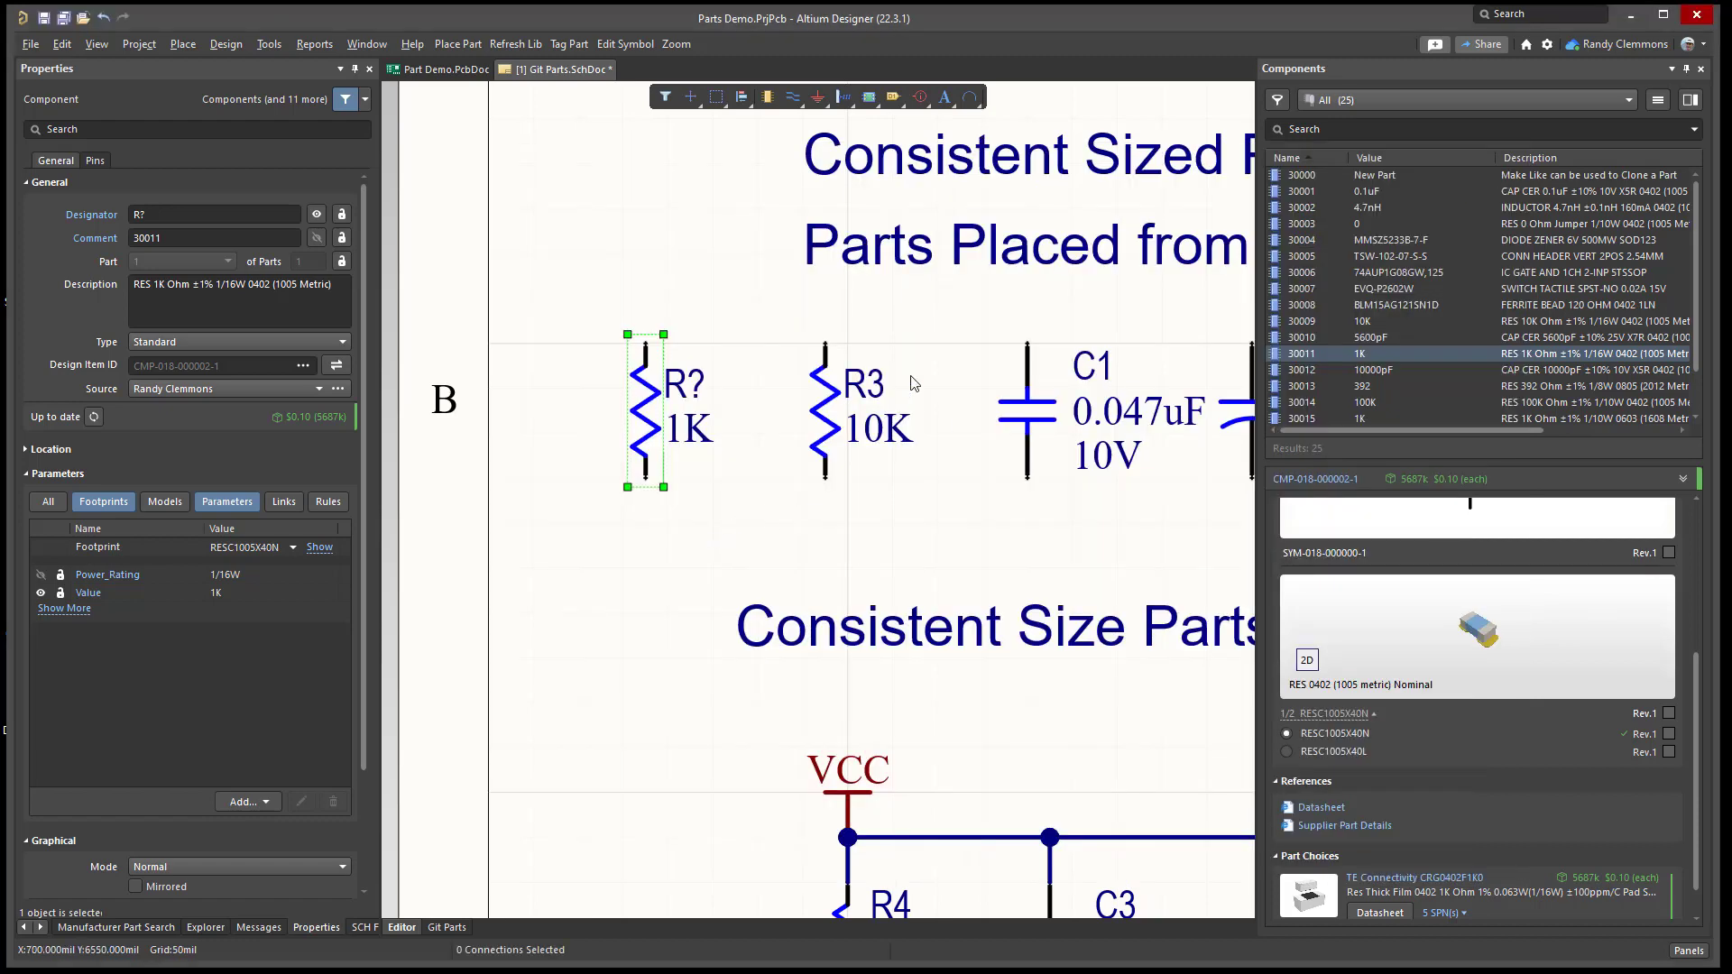
click(731, 526)
- Set the Design Item ID of resistor R3 to 30011 in its component properties and deselect it
double_click(818, 425)
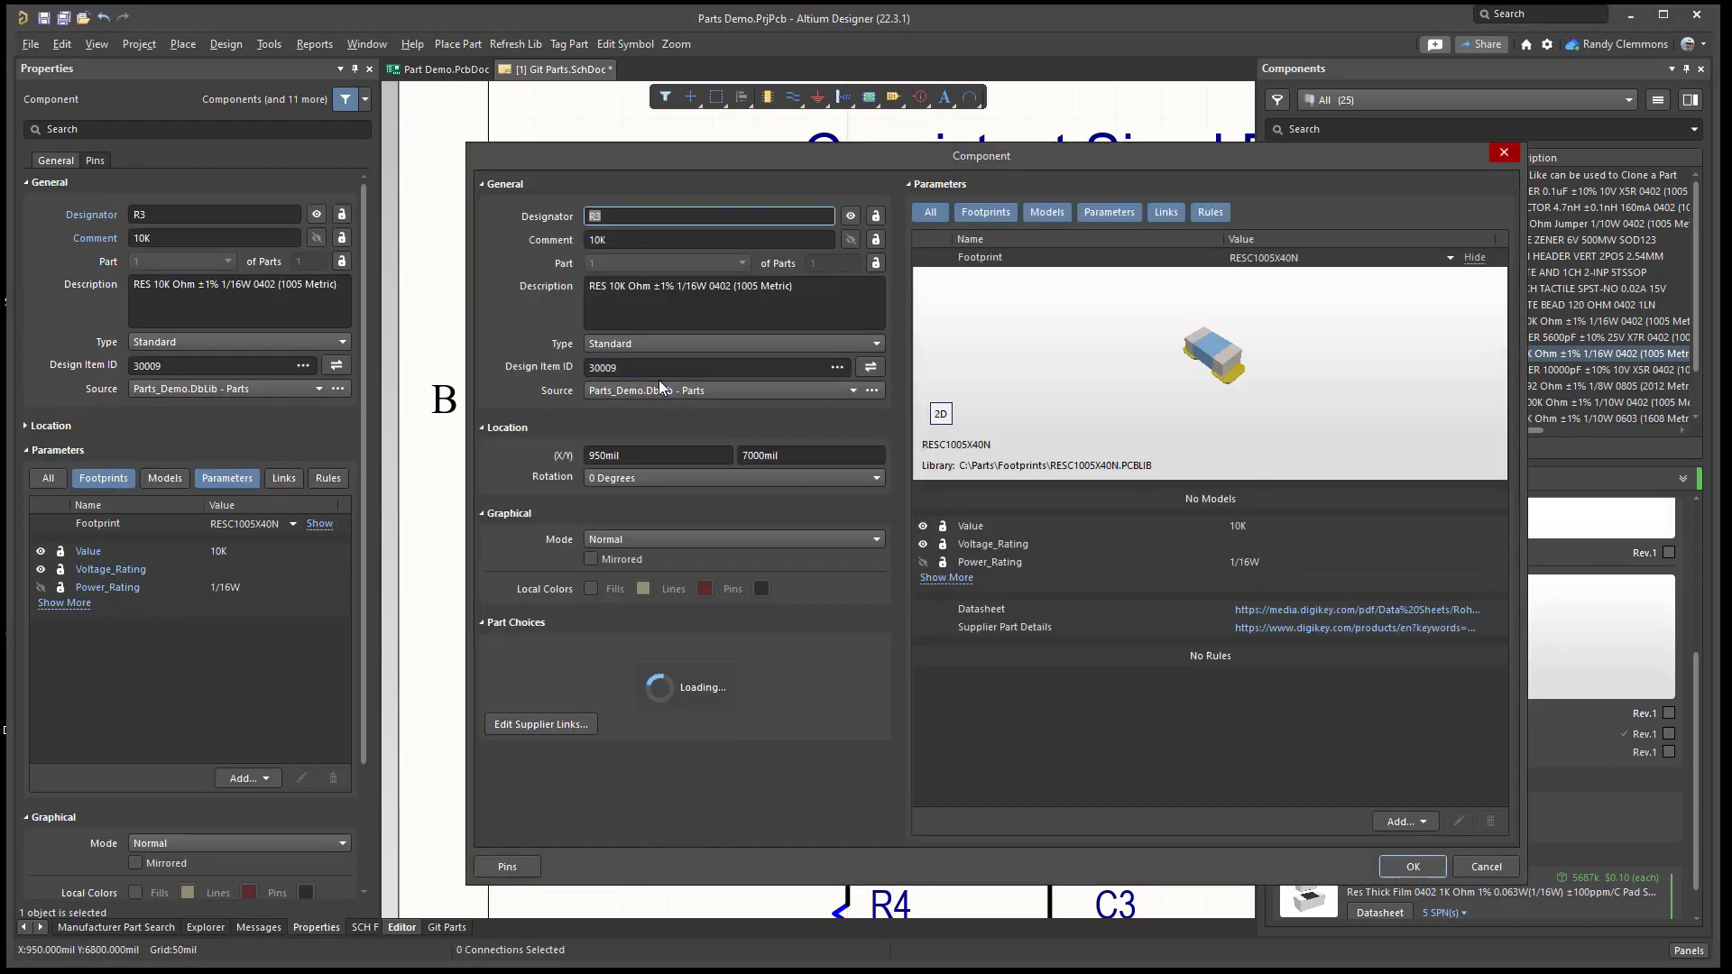
click(635, 368)
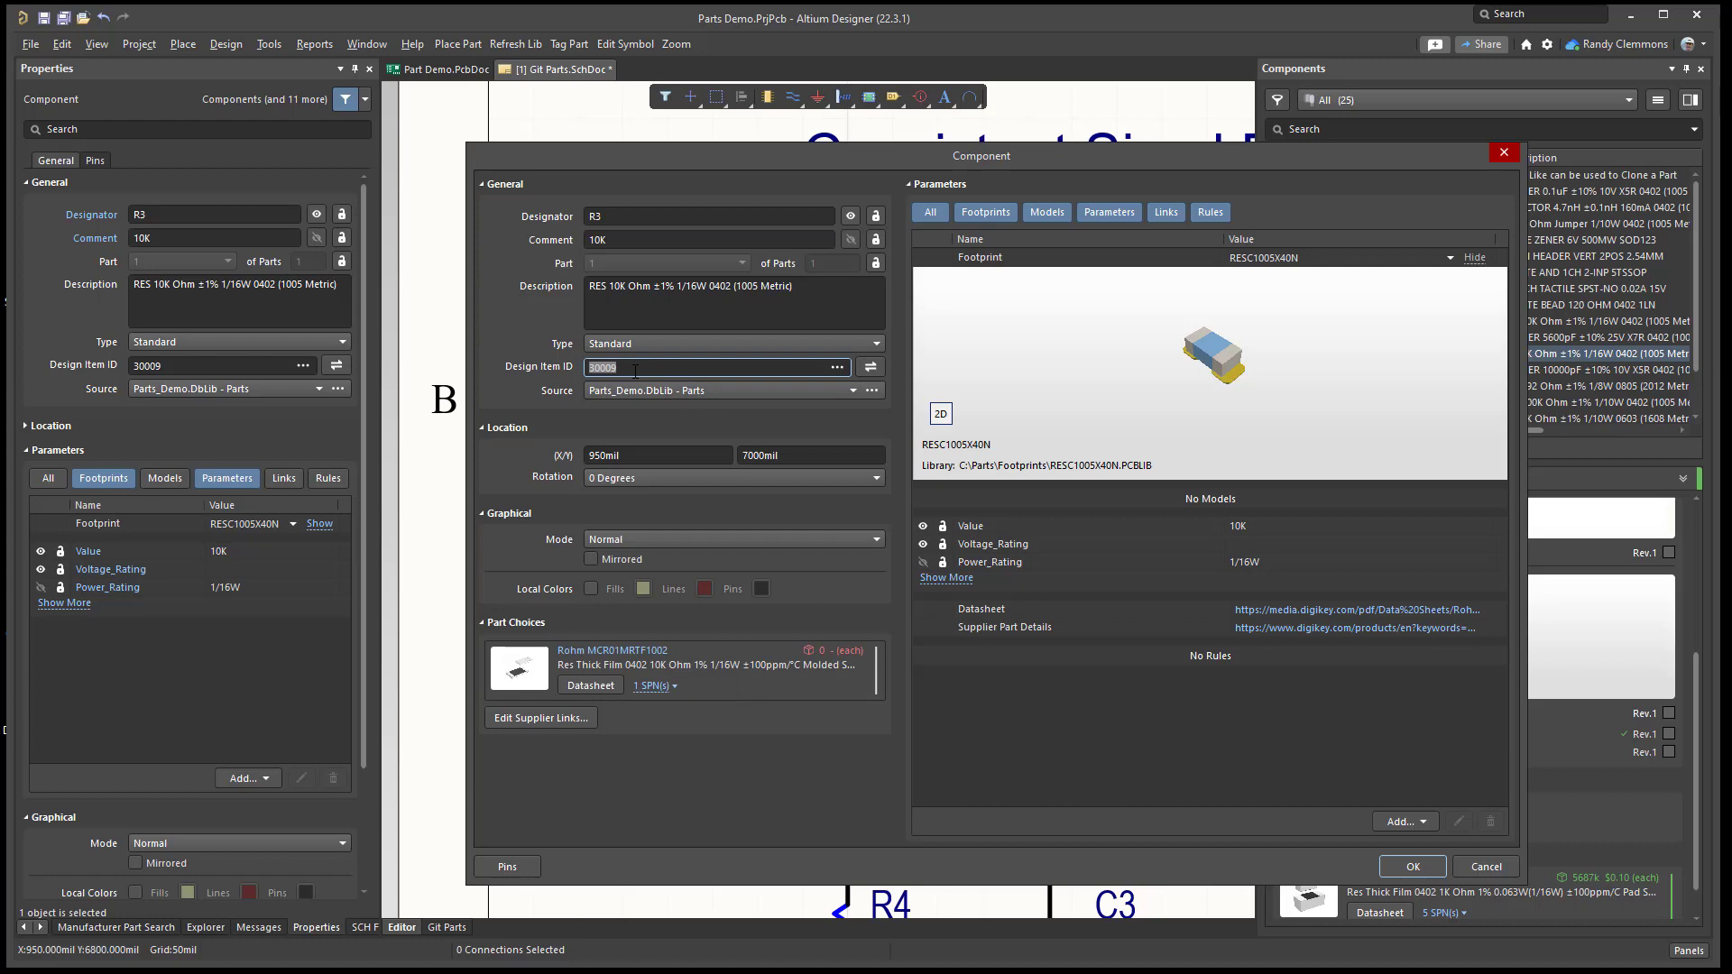
text(30011)
key(Return)
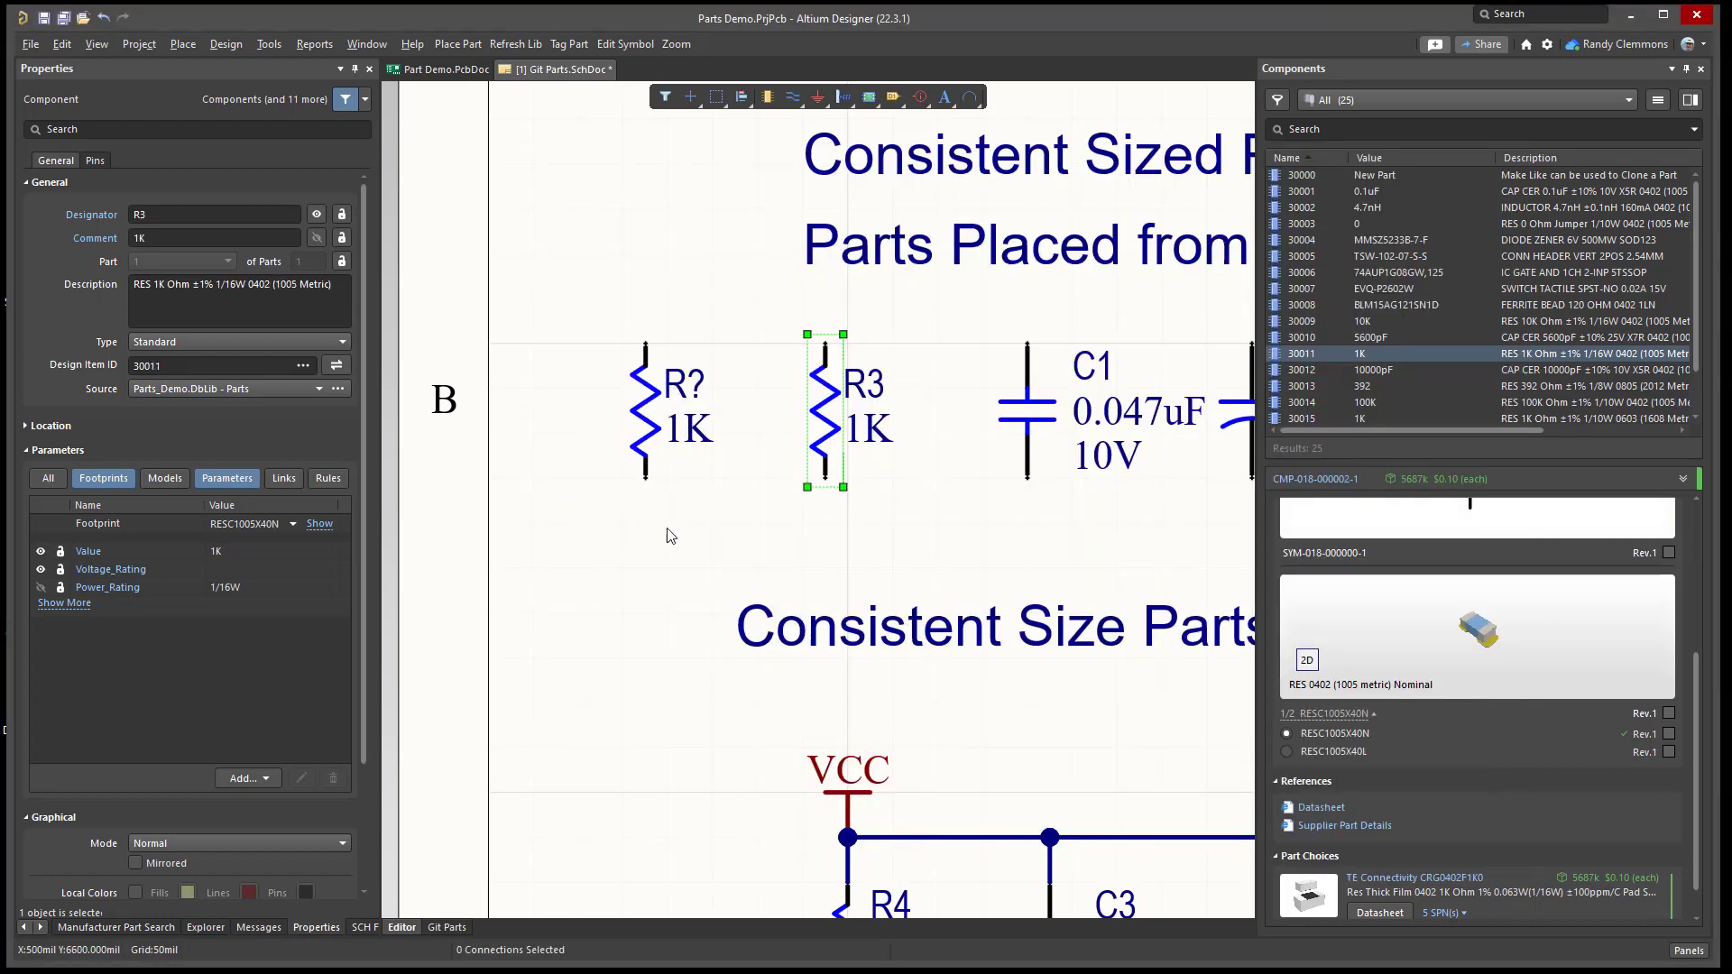
click(671, 536)
- Look over the parts rows, the VCC circuit and the title and link area of the schematic sheet
ctrl+scroll(676, 539, down, 5)
right_drag(724, 519, 646, 476)
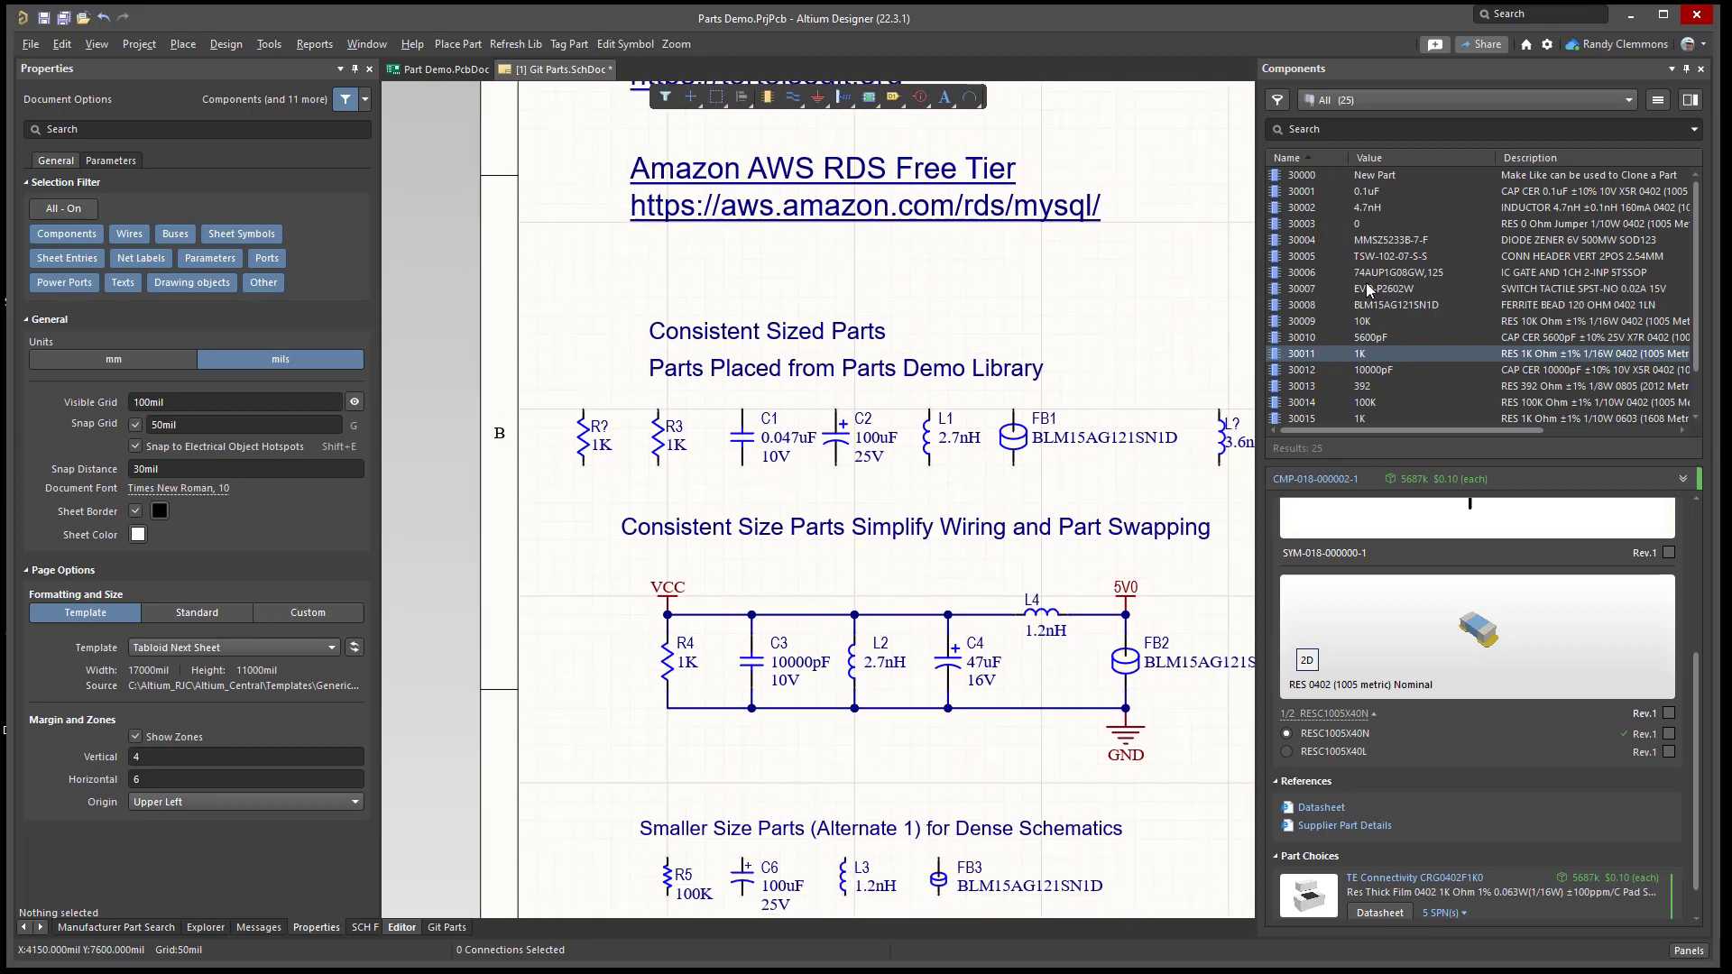
ctrl+scroll(1114, 308, down, 1)
right_drag(1114, 309, 926, 638)
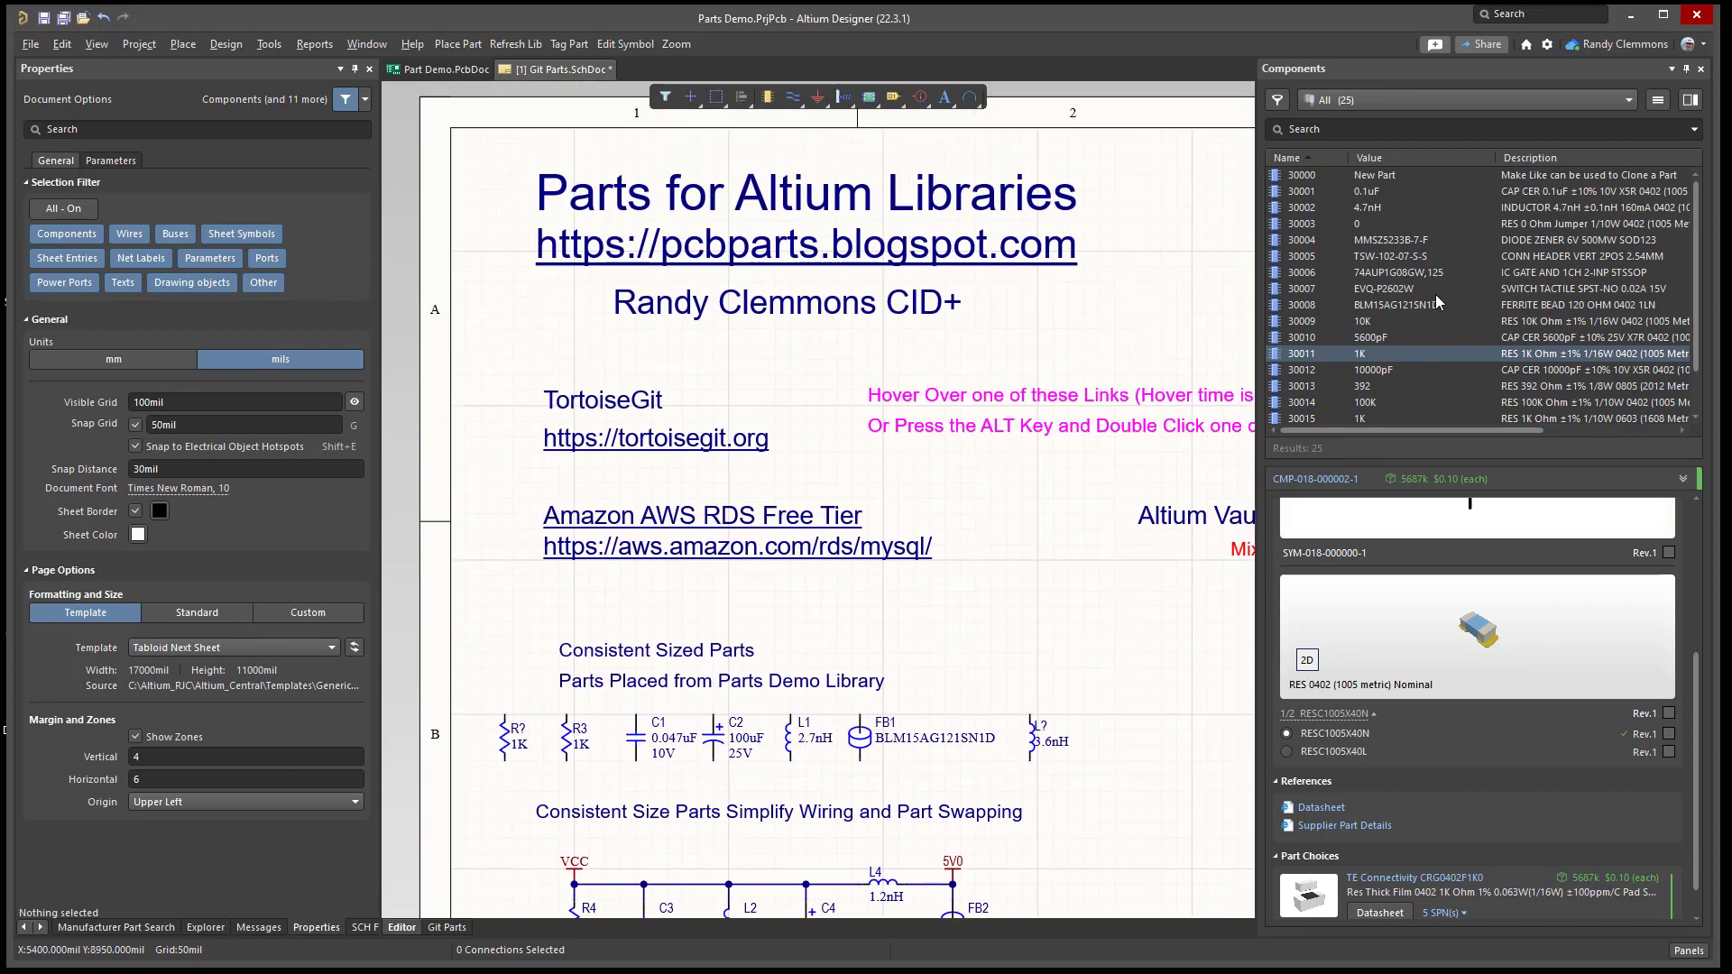
ctrl+scroll(1090, 505, down, 1)
right_drag(1076, 520, 1069, 427)
right_drag(994, 507, 994, 454)
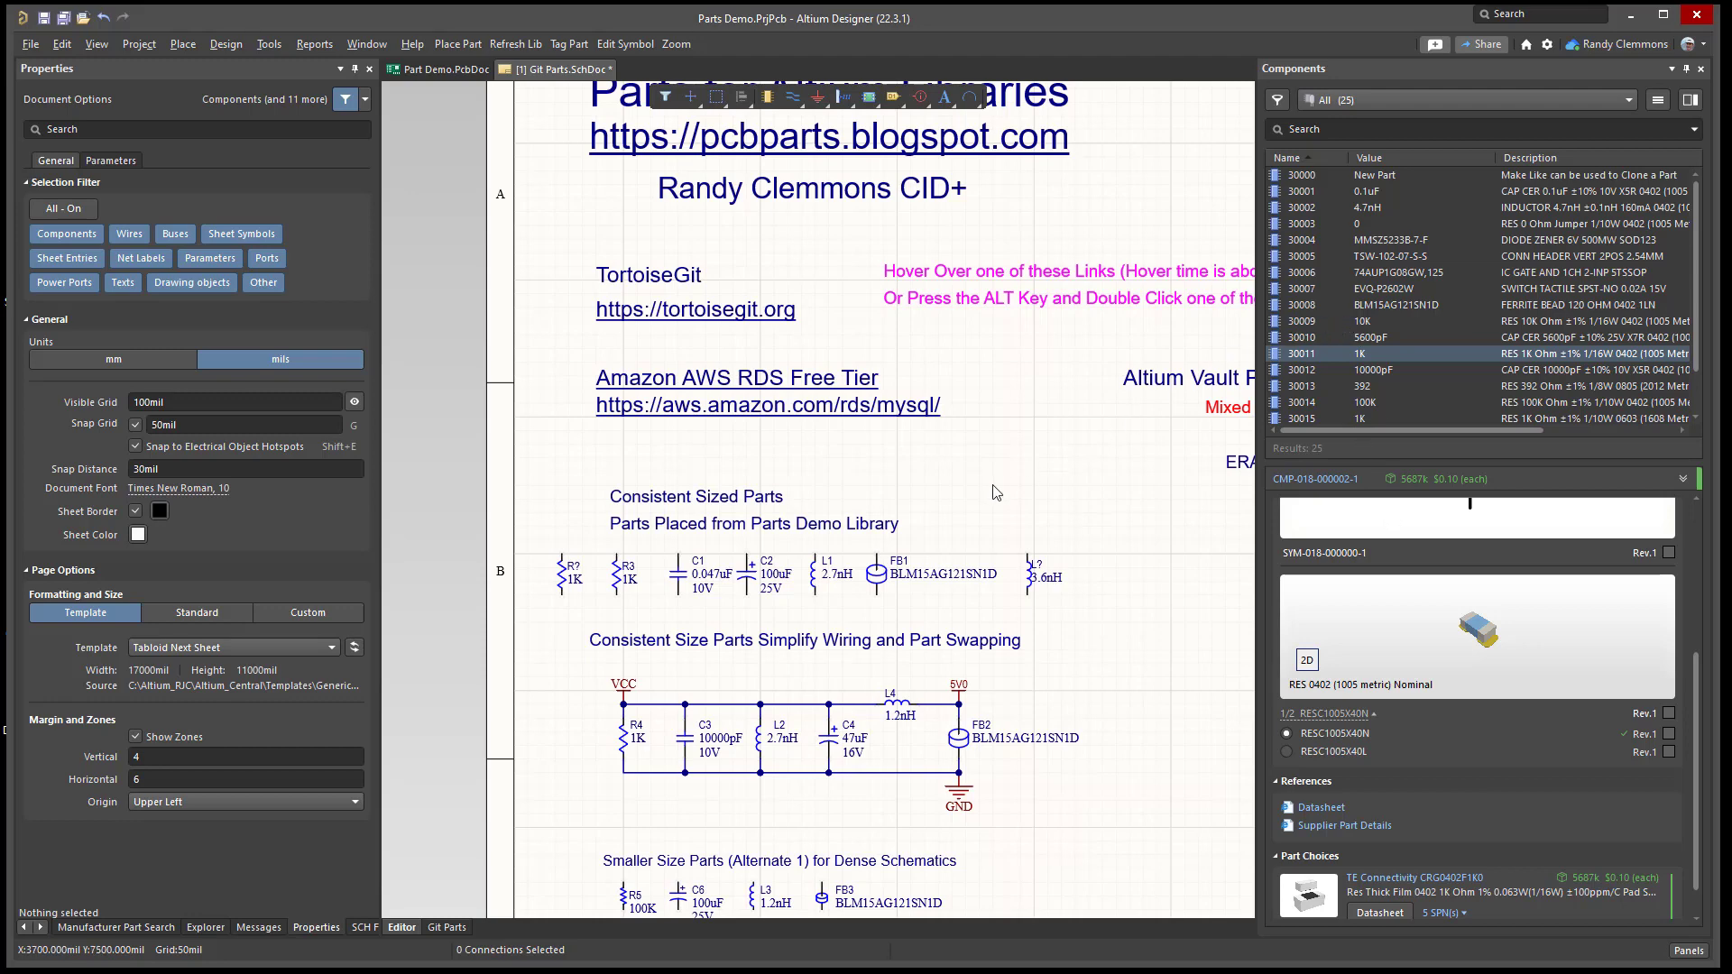
ctrl+scroll(997, 489, down, 2)
right_drag(1033, 475, 843, 472)
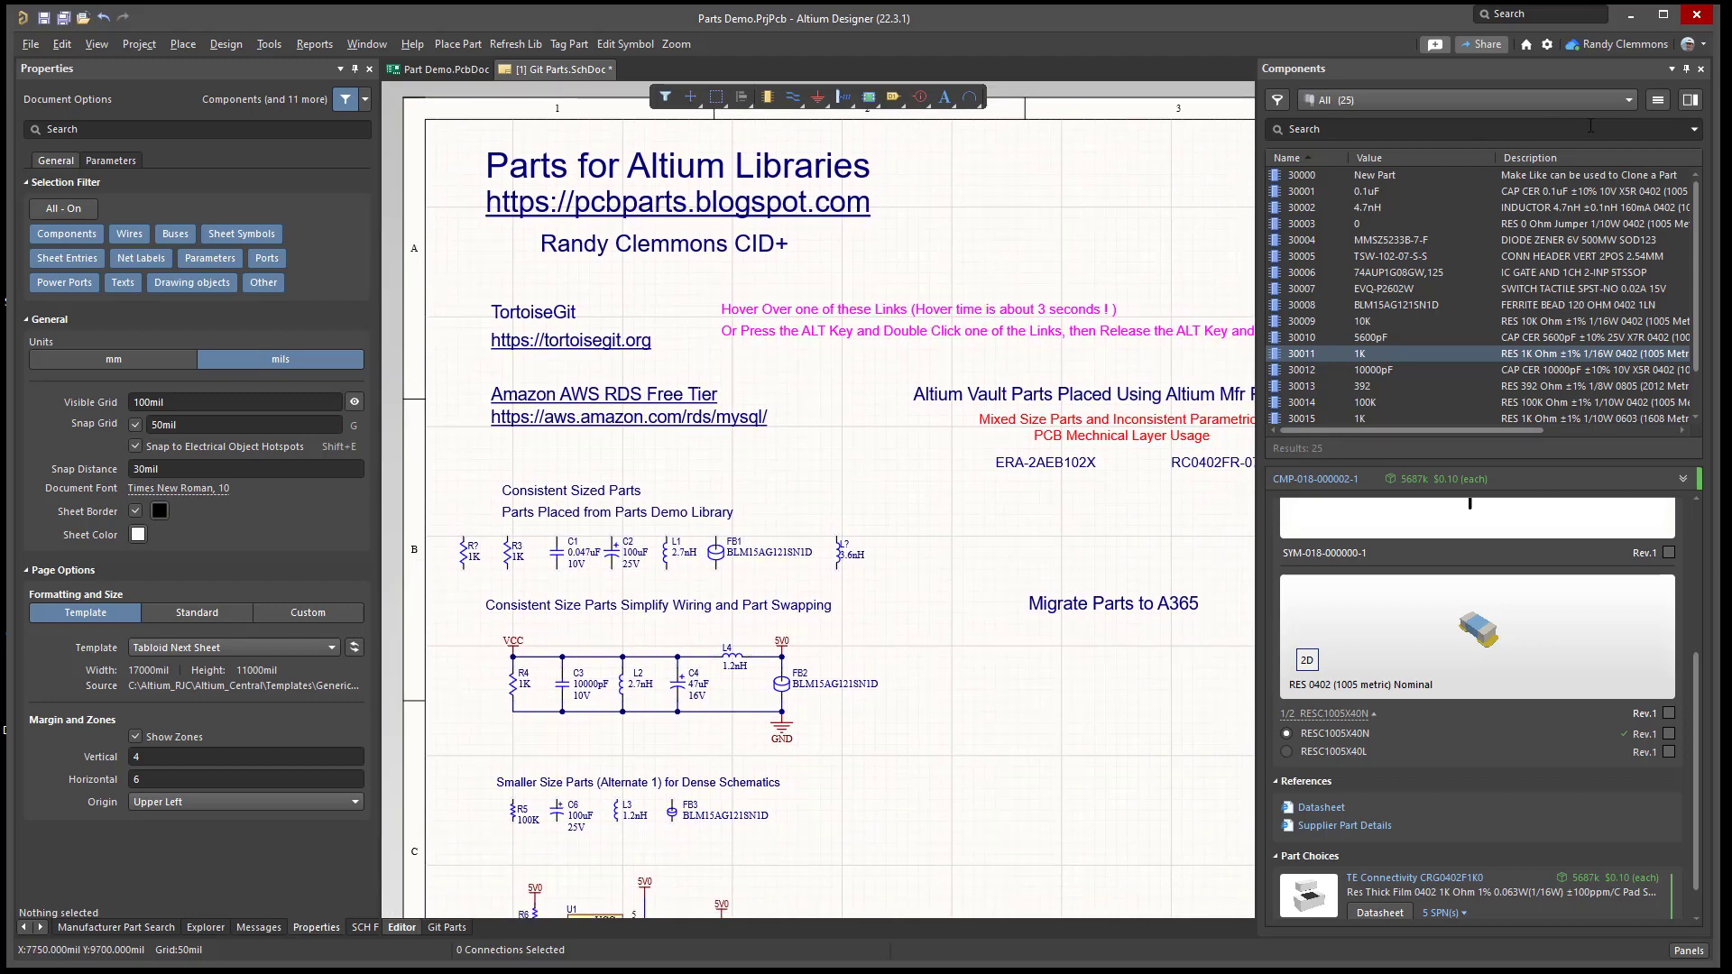
- Switch the component list back to the Parts_Demo.DbLib Parts table
click(1630, 99)
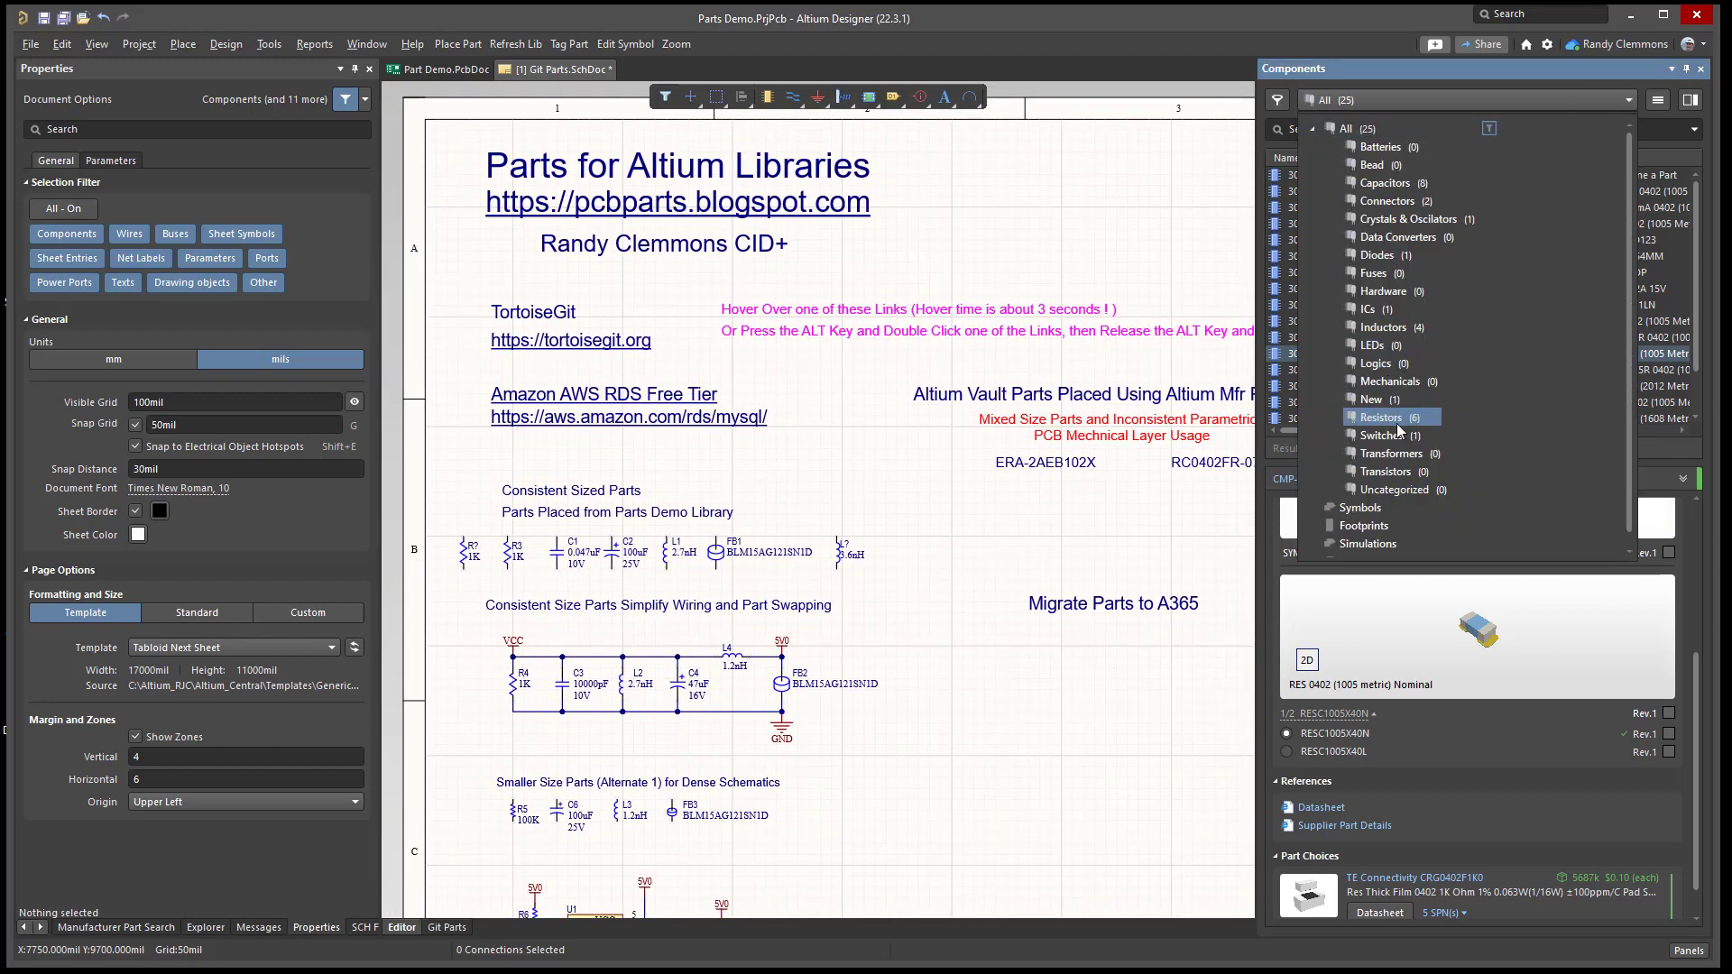
scroll(1406, 534, down, 1)
click(1351, 549)
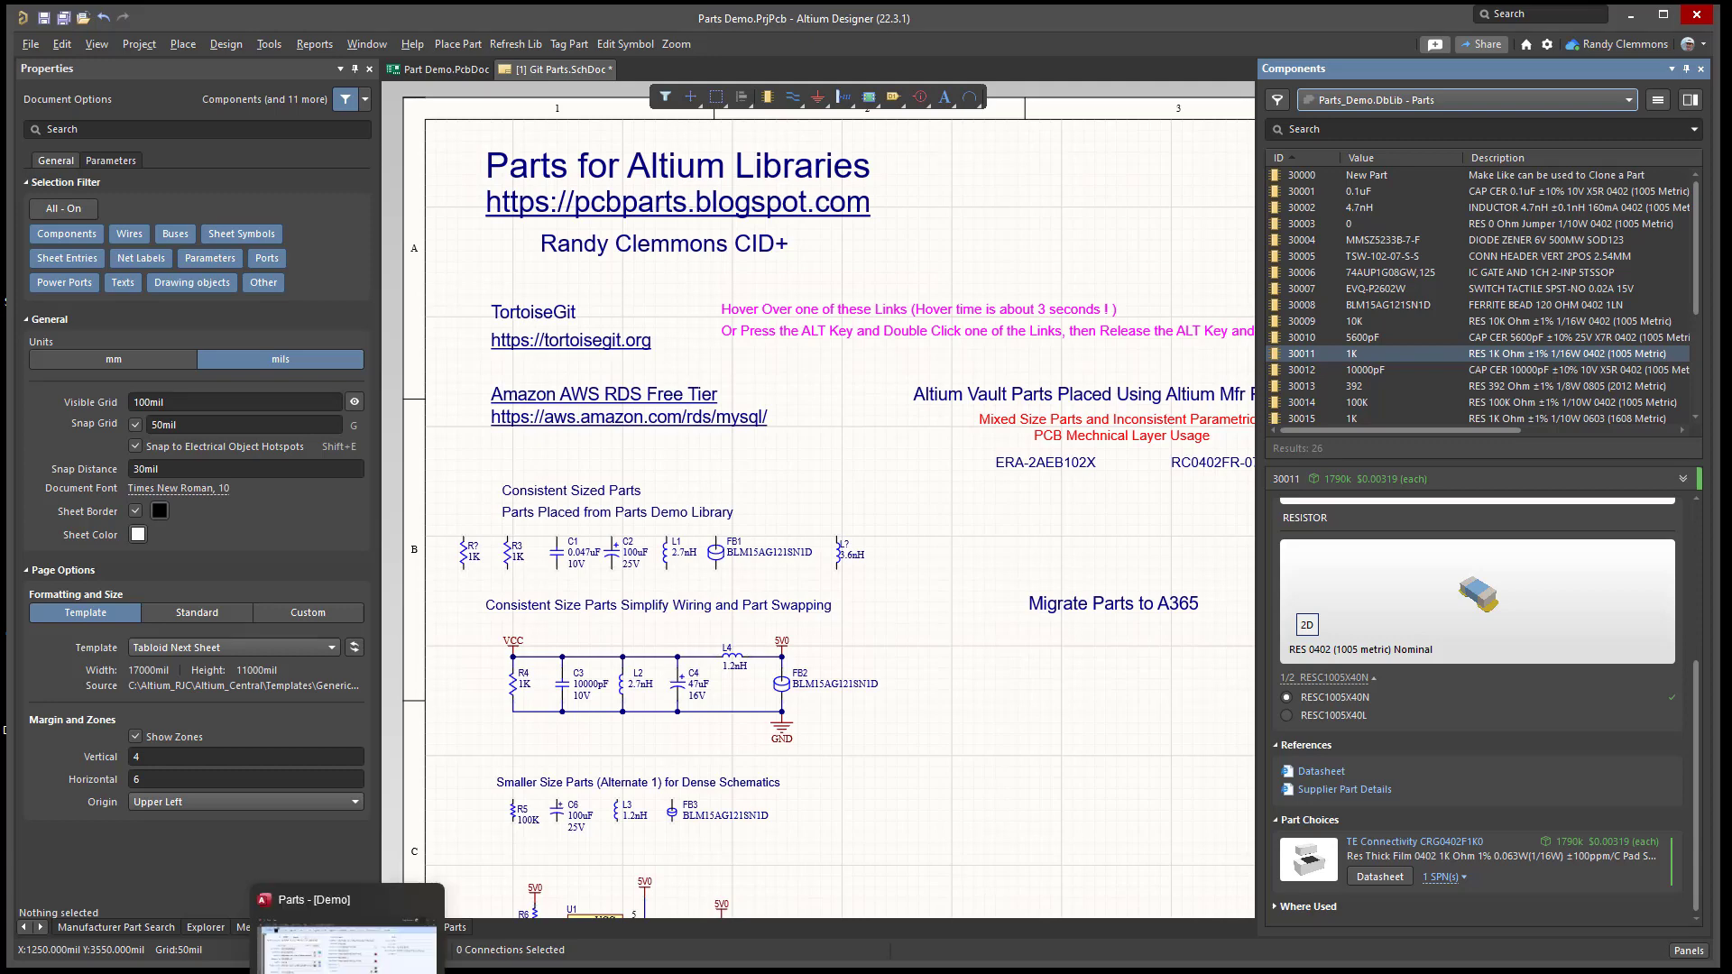
click(347, 956)
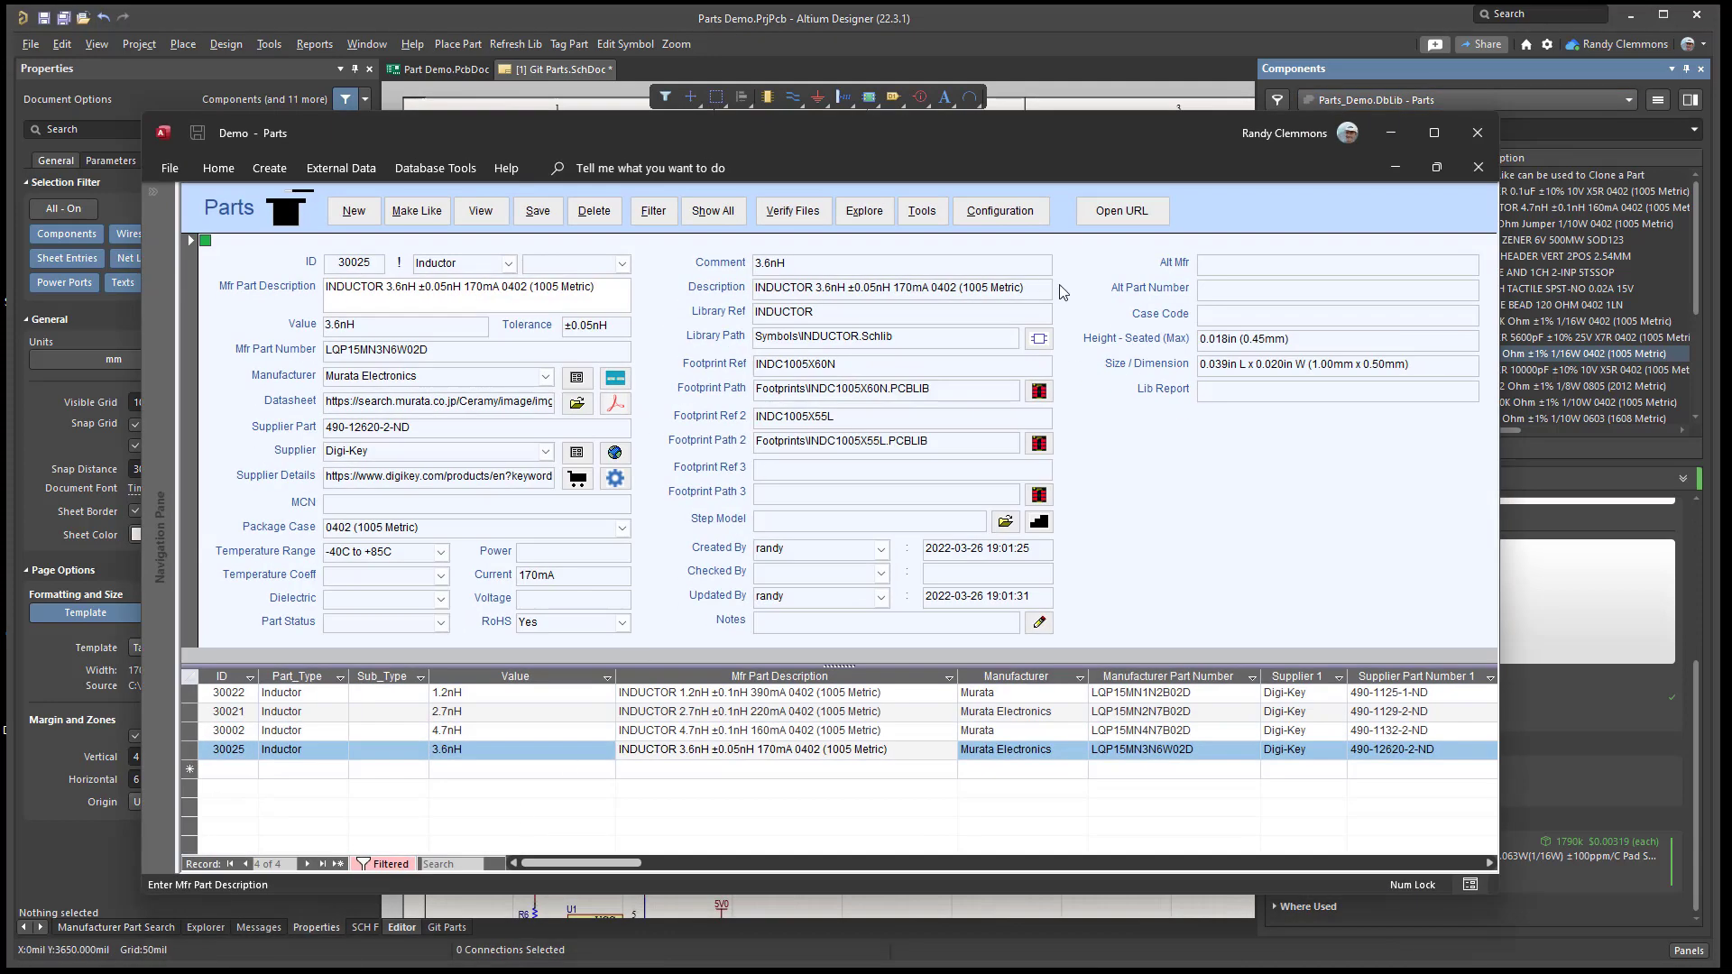
click(1003, 209)
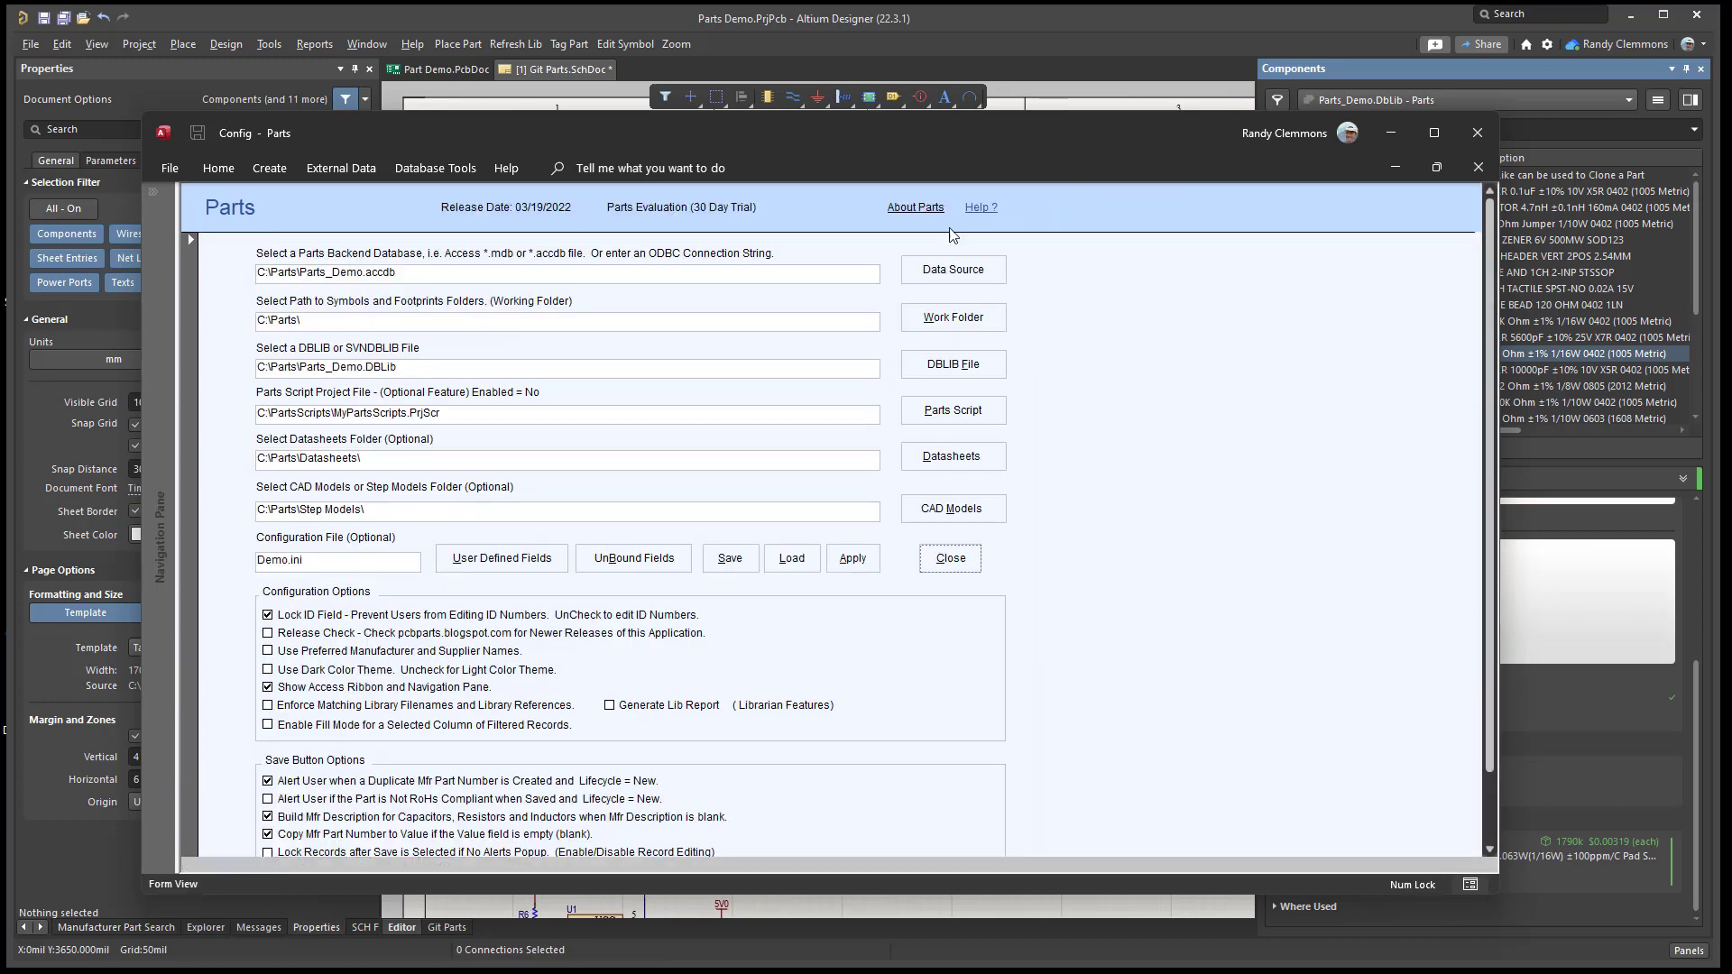
click(790, 559)
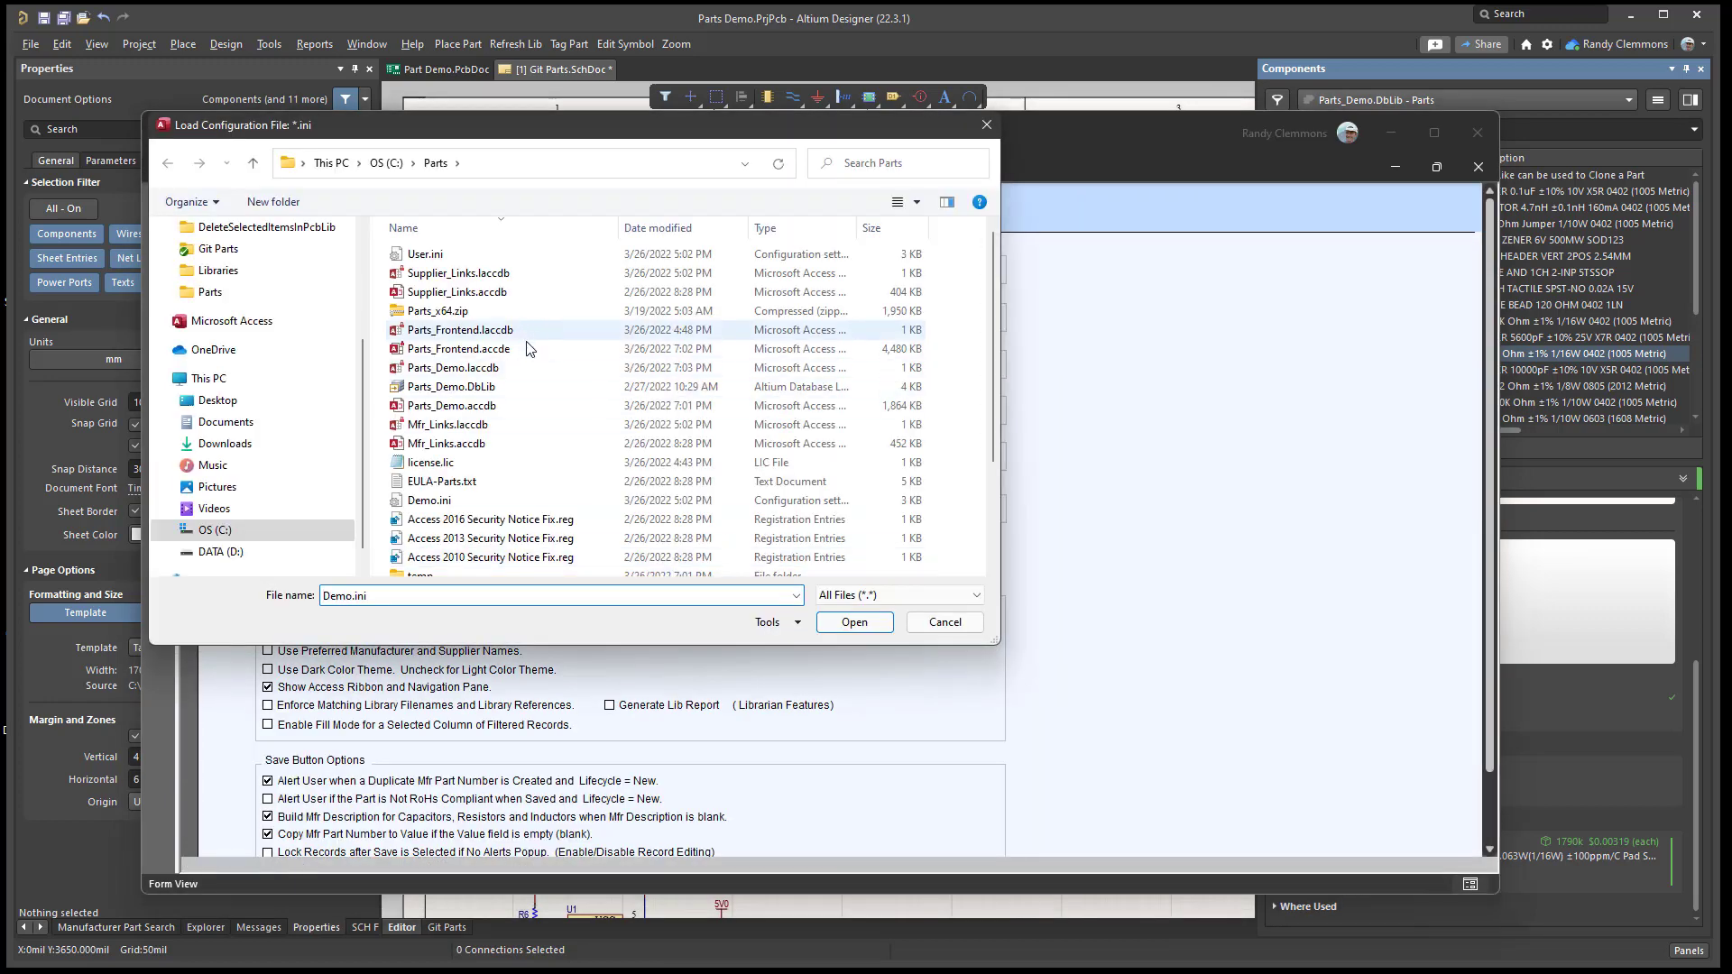
click(929, 612)
click(1471, 124)
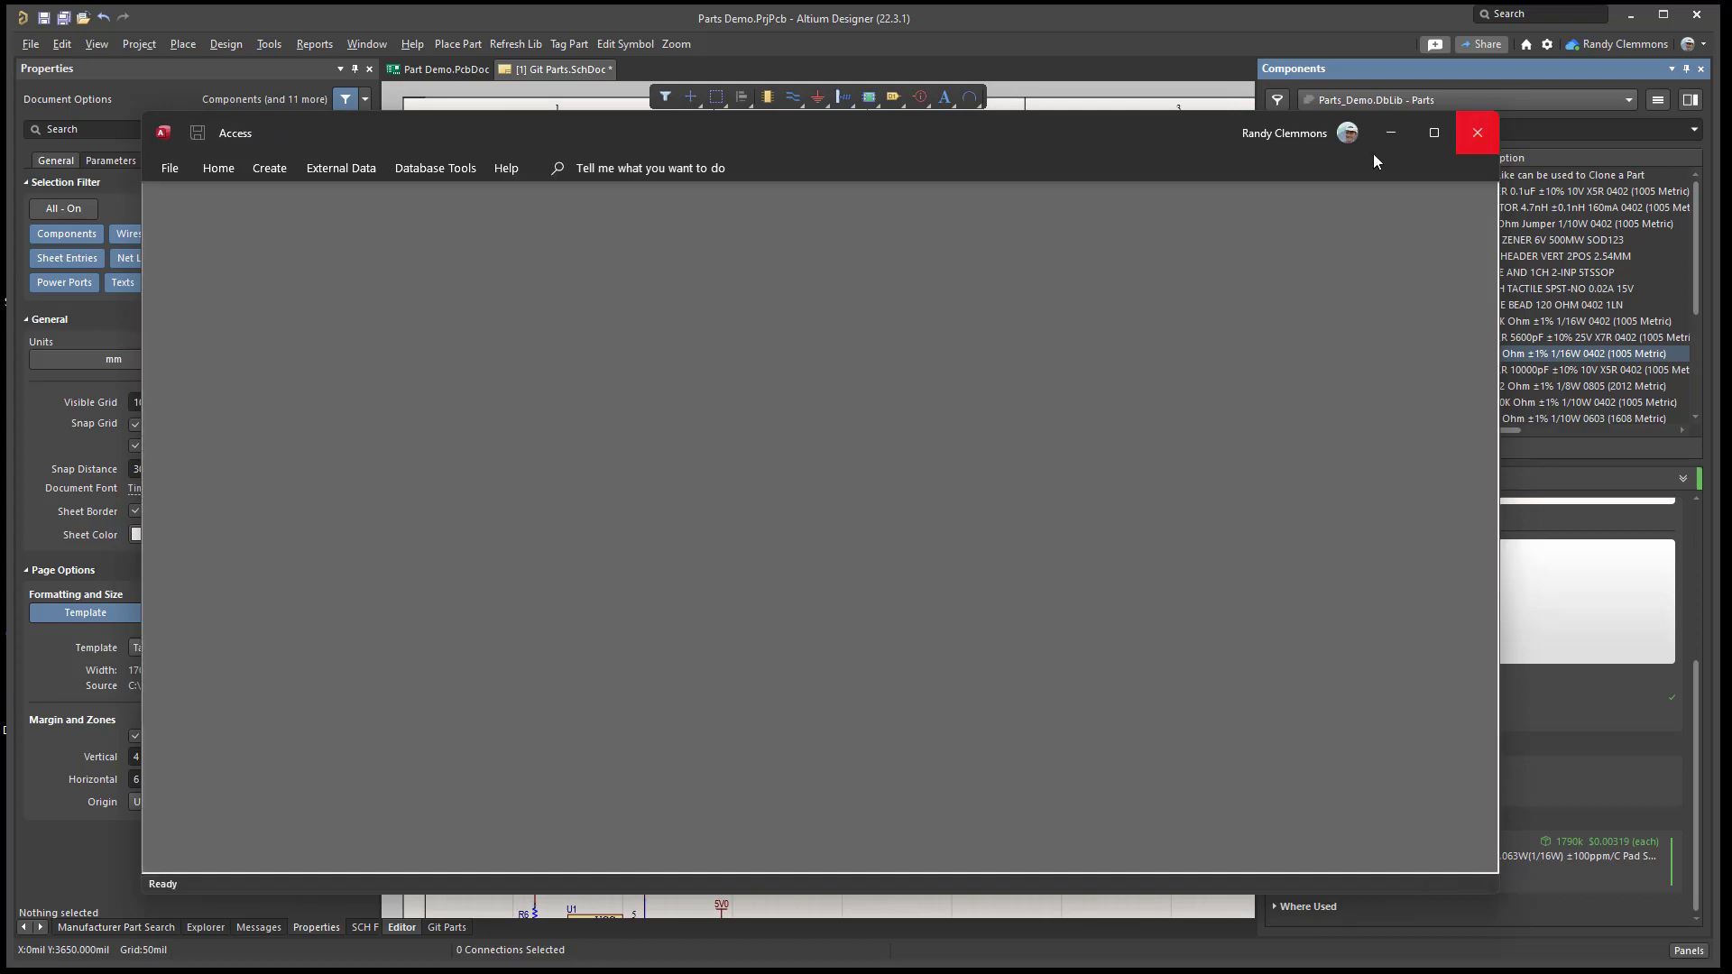
- Open the recent Parts_Frontend.accdb database in Microsoft Access to show its Parts form
mouse_move(307, 973)
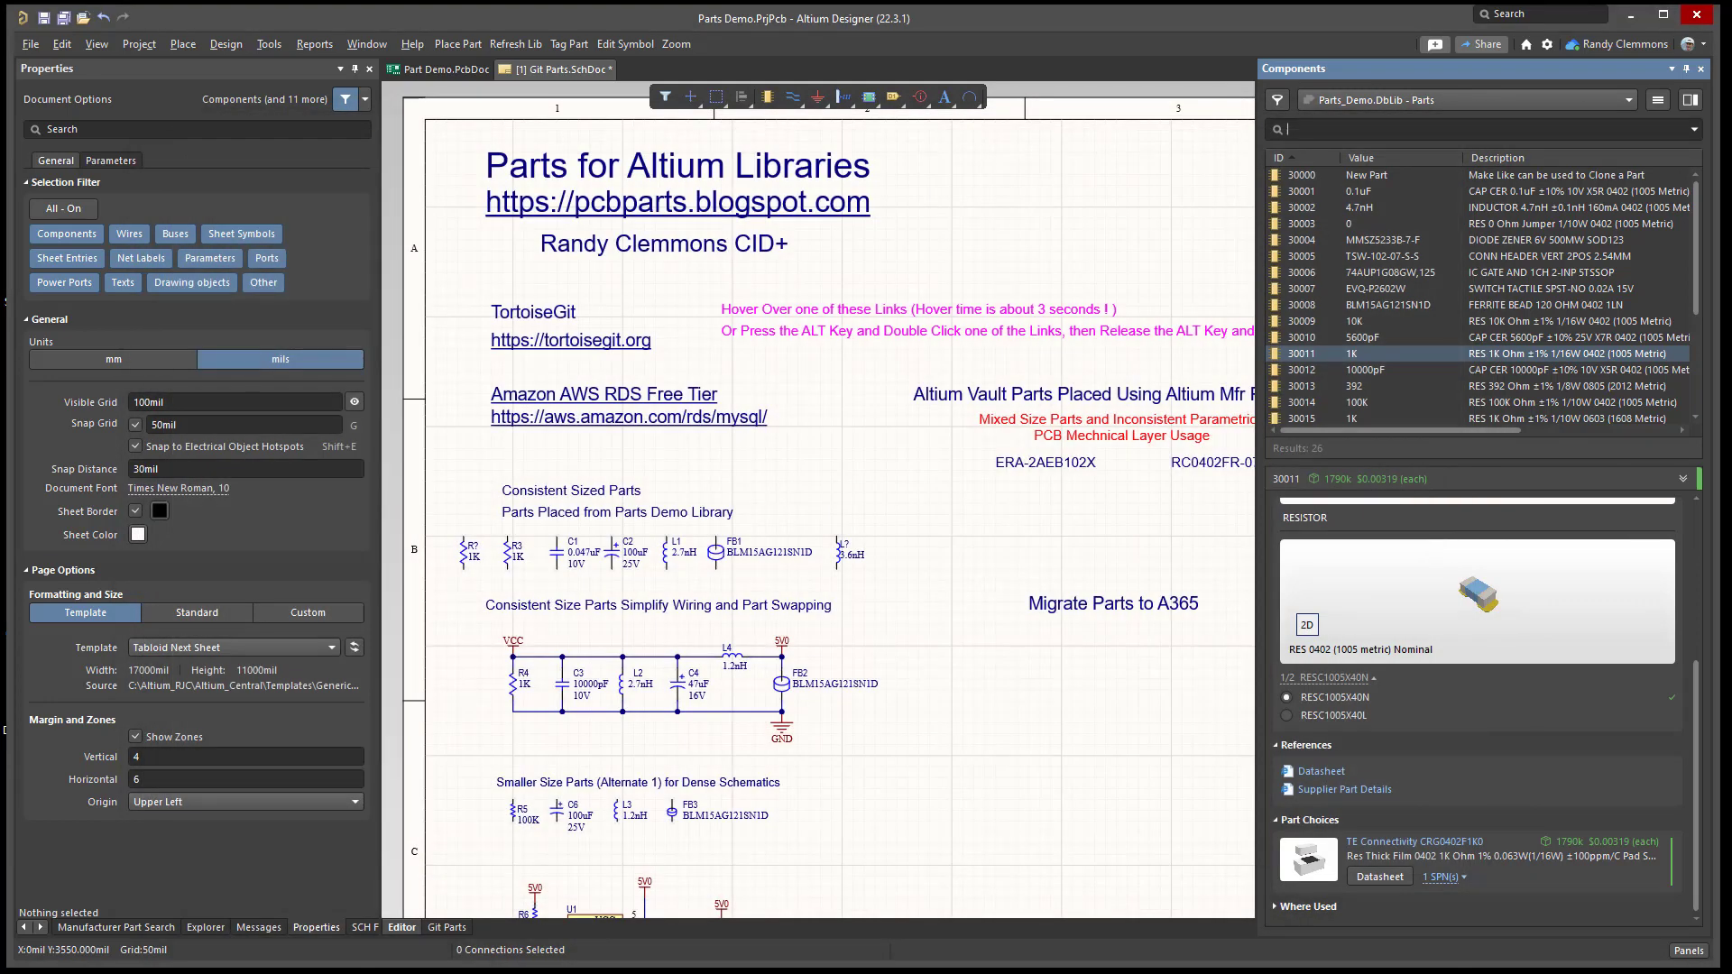
right_click(347, 973)
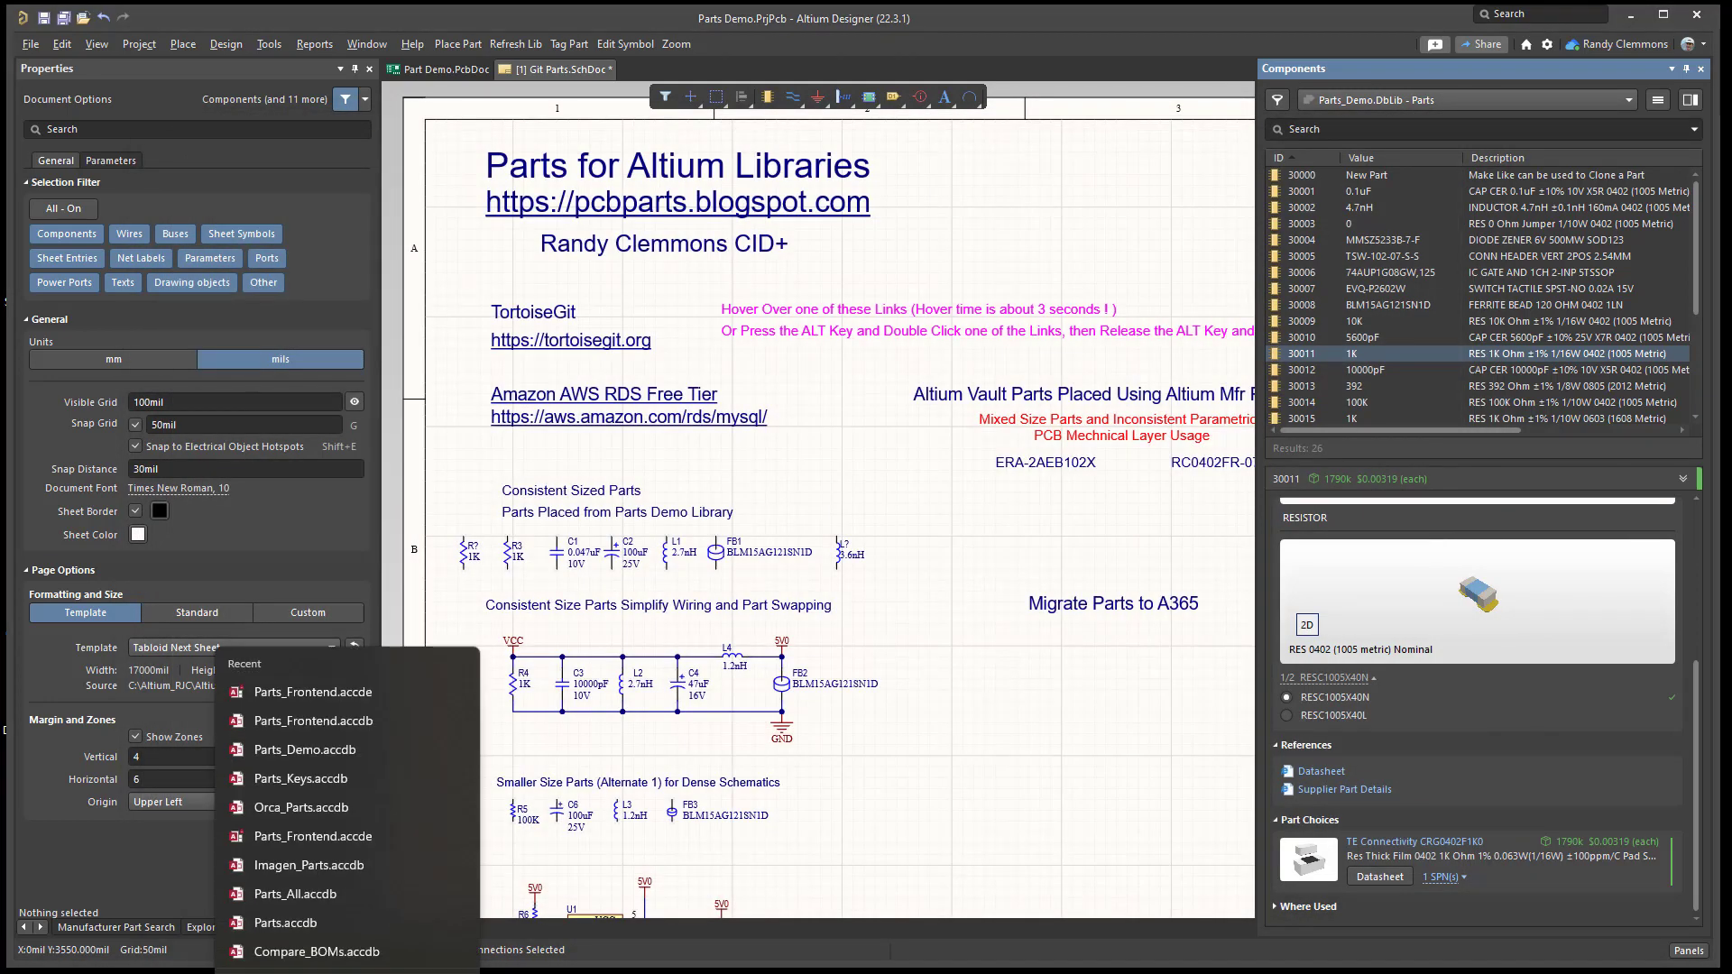
click(335, 720)
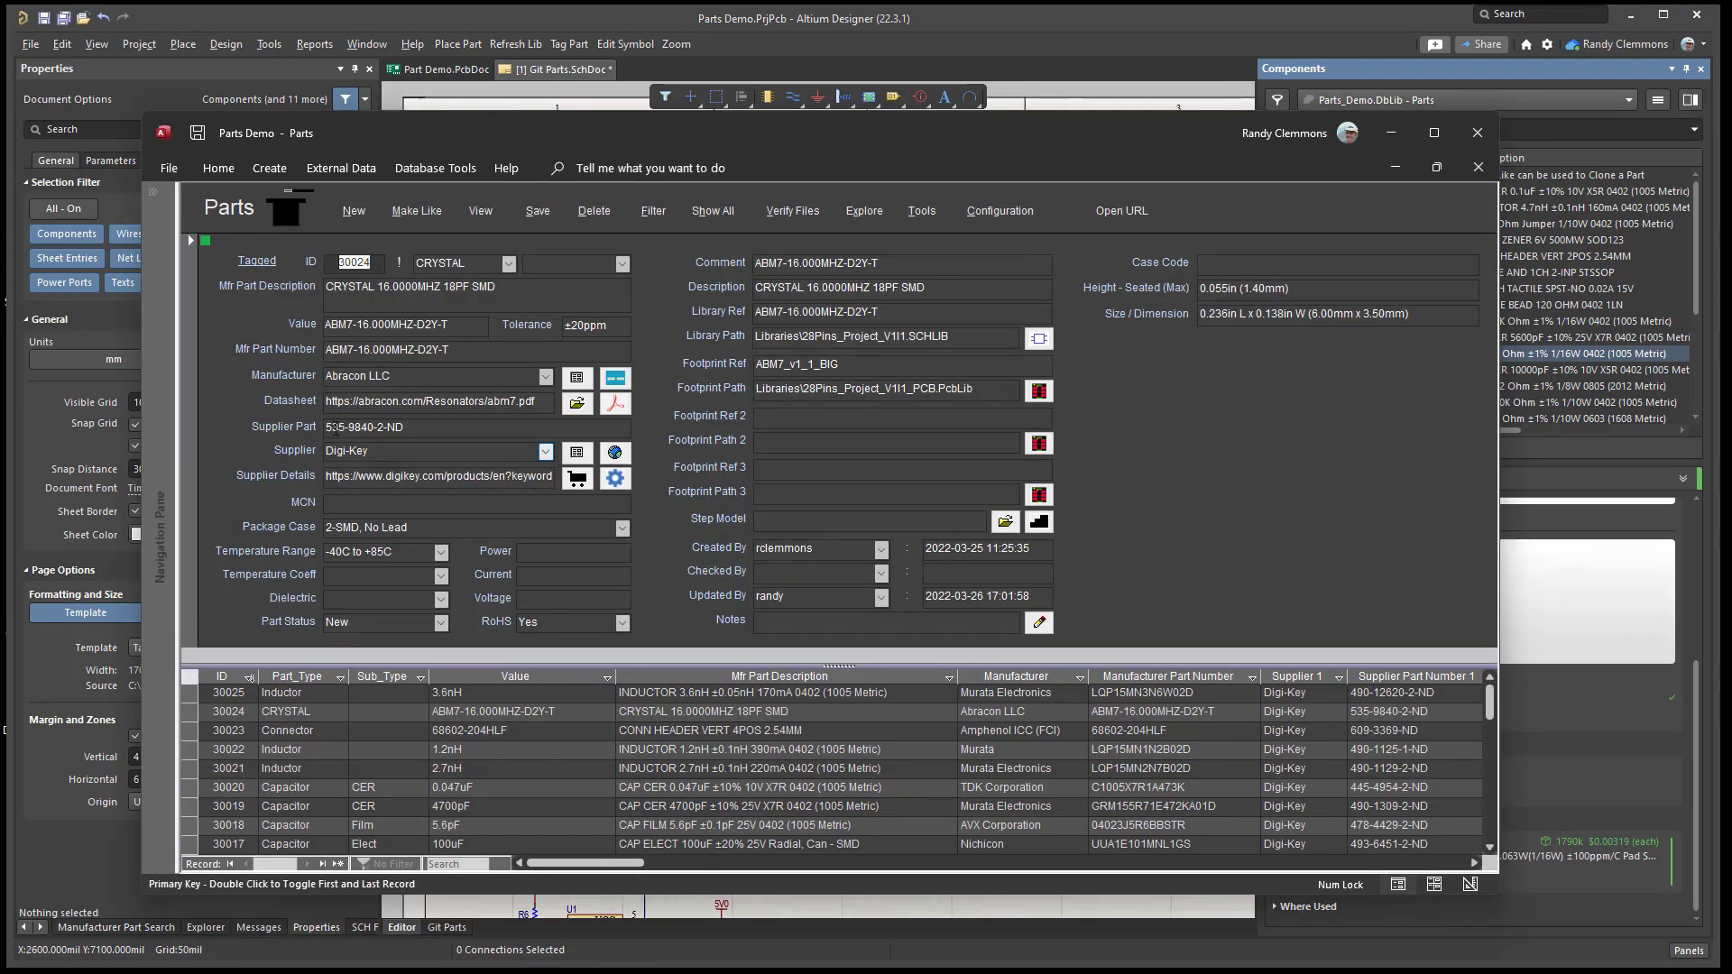
click(370, 262)
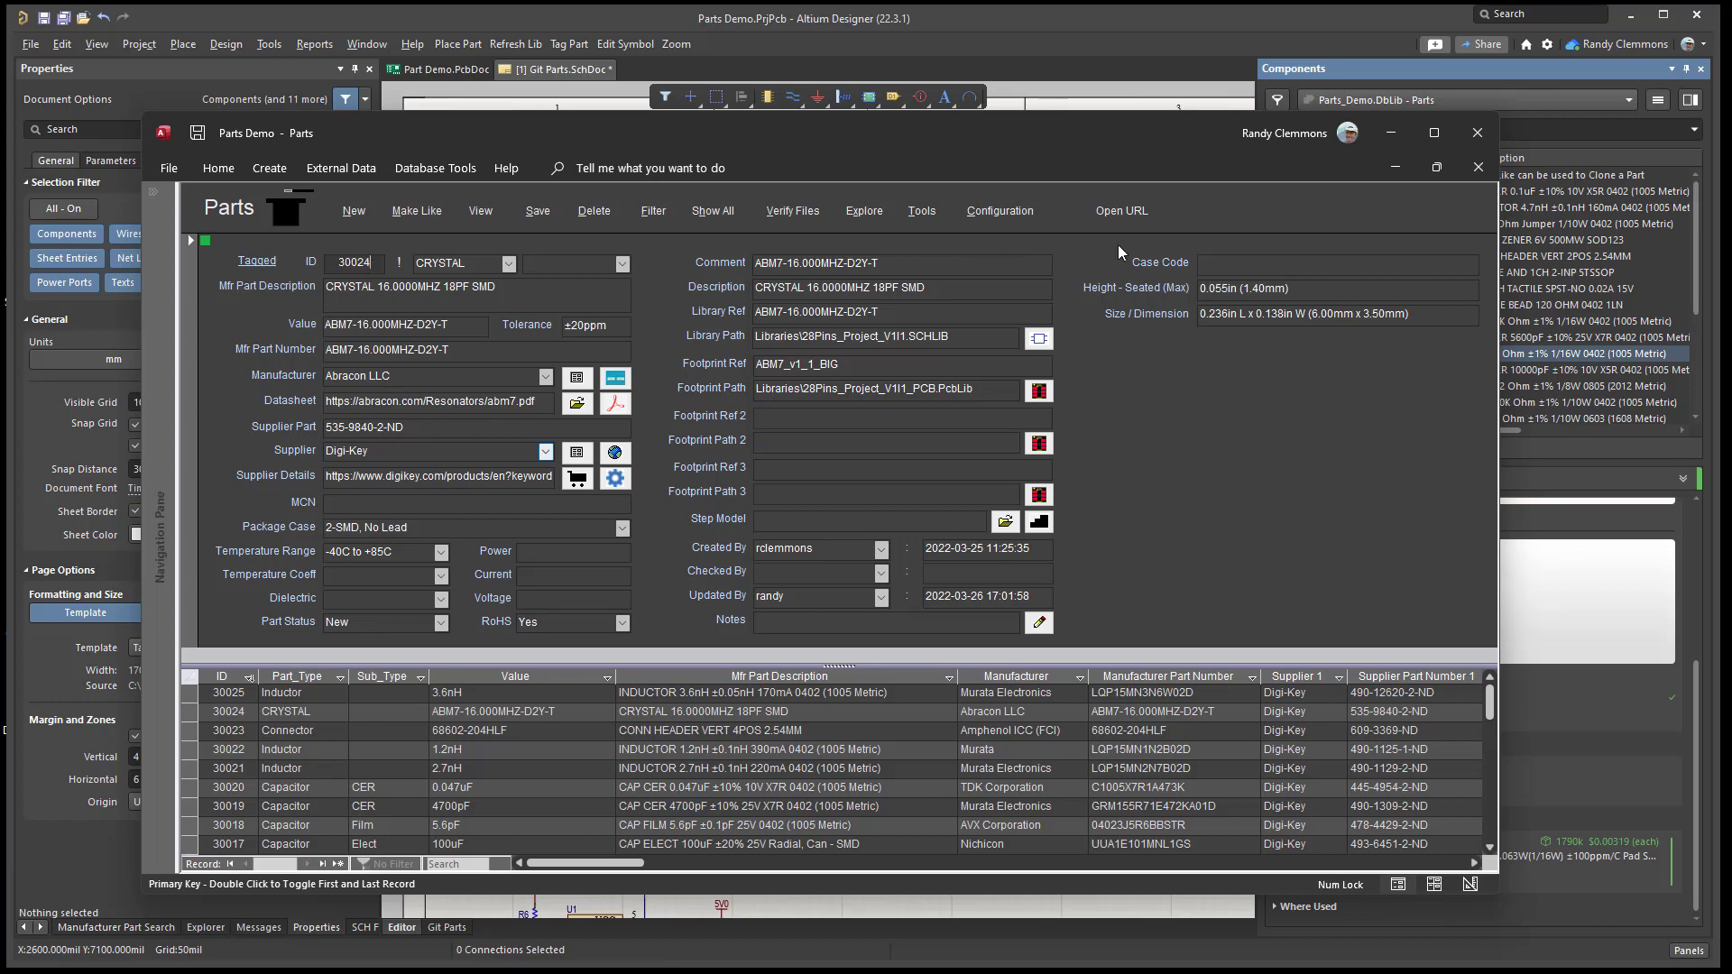
- Load the Totum_AWS.ini configuration file in the Parts configuration and apply it
click(984, 217)
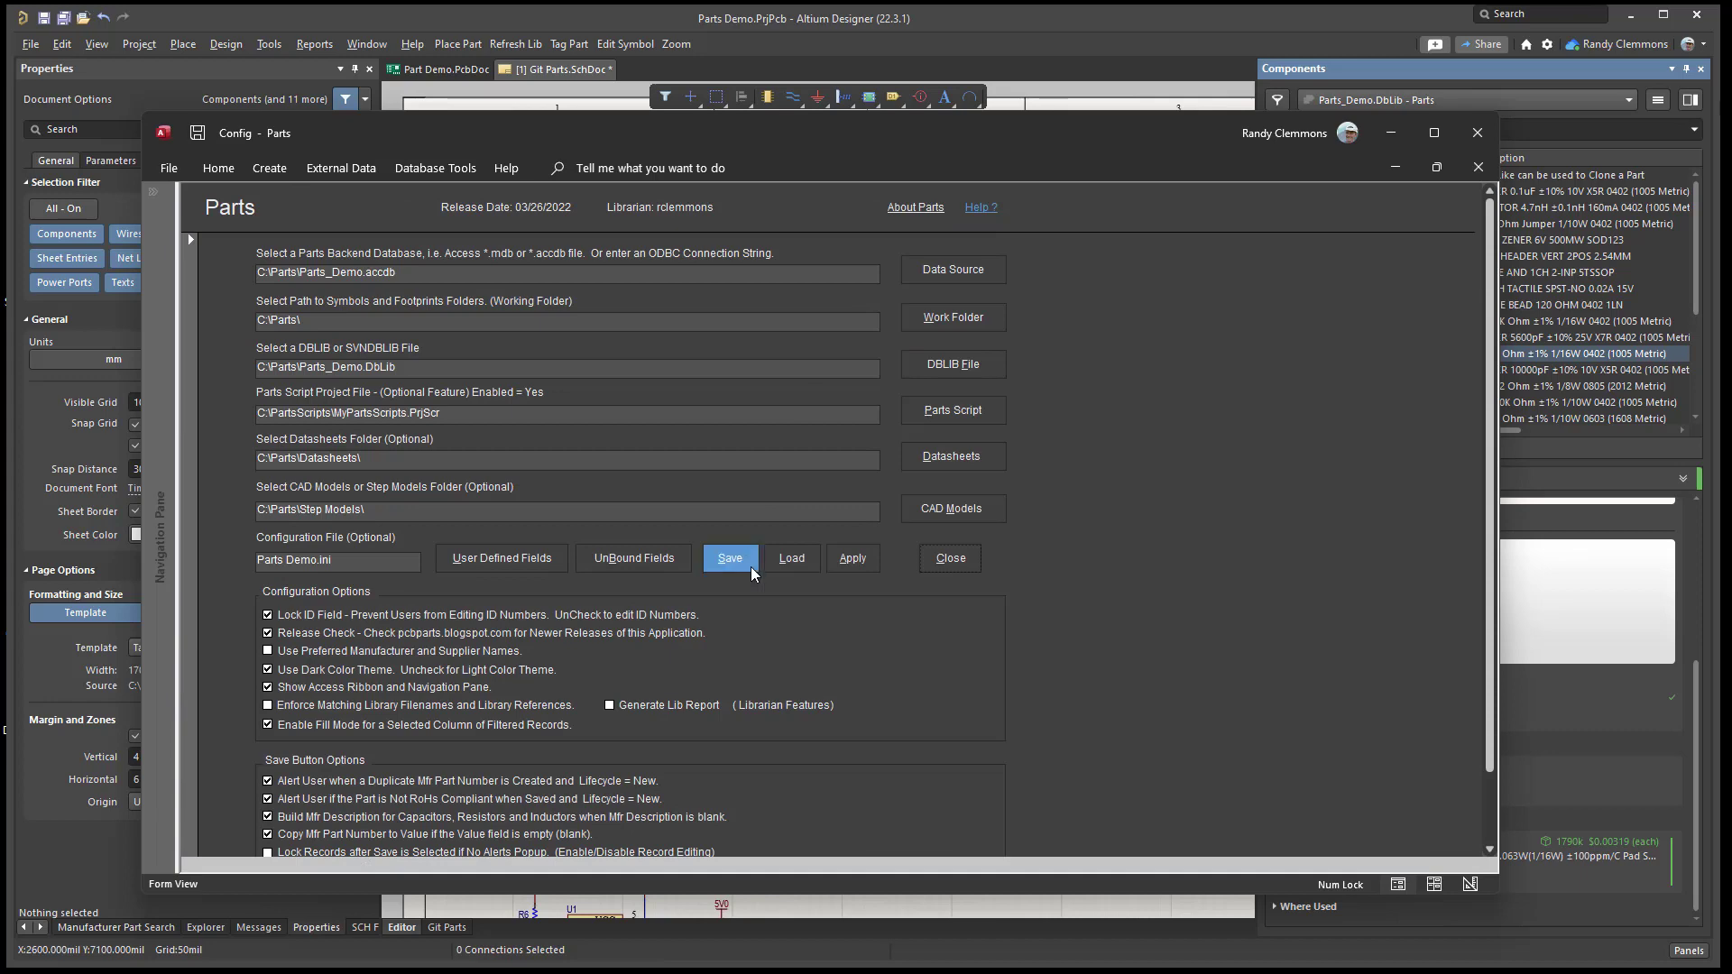
click(793, 567)
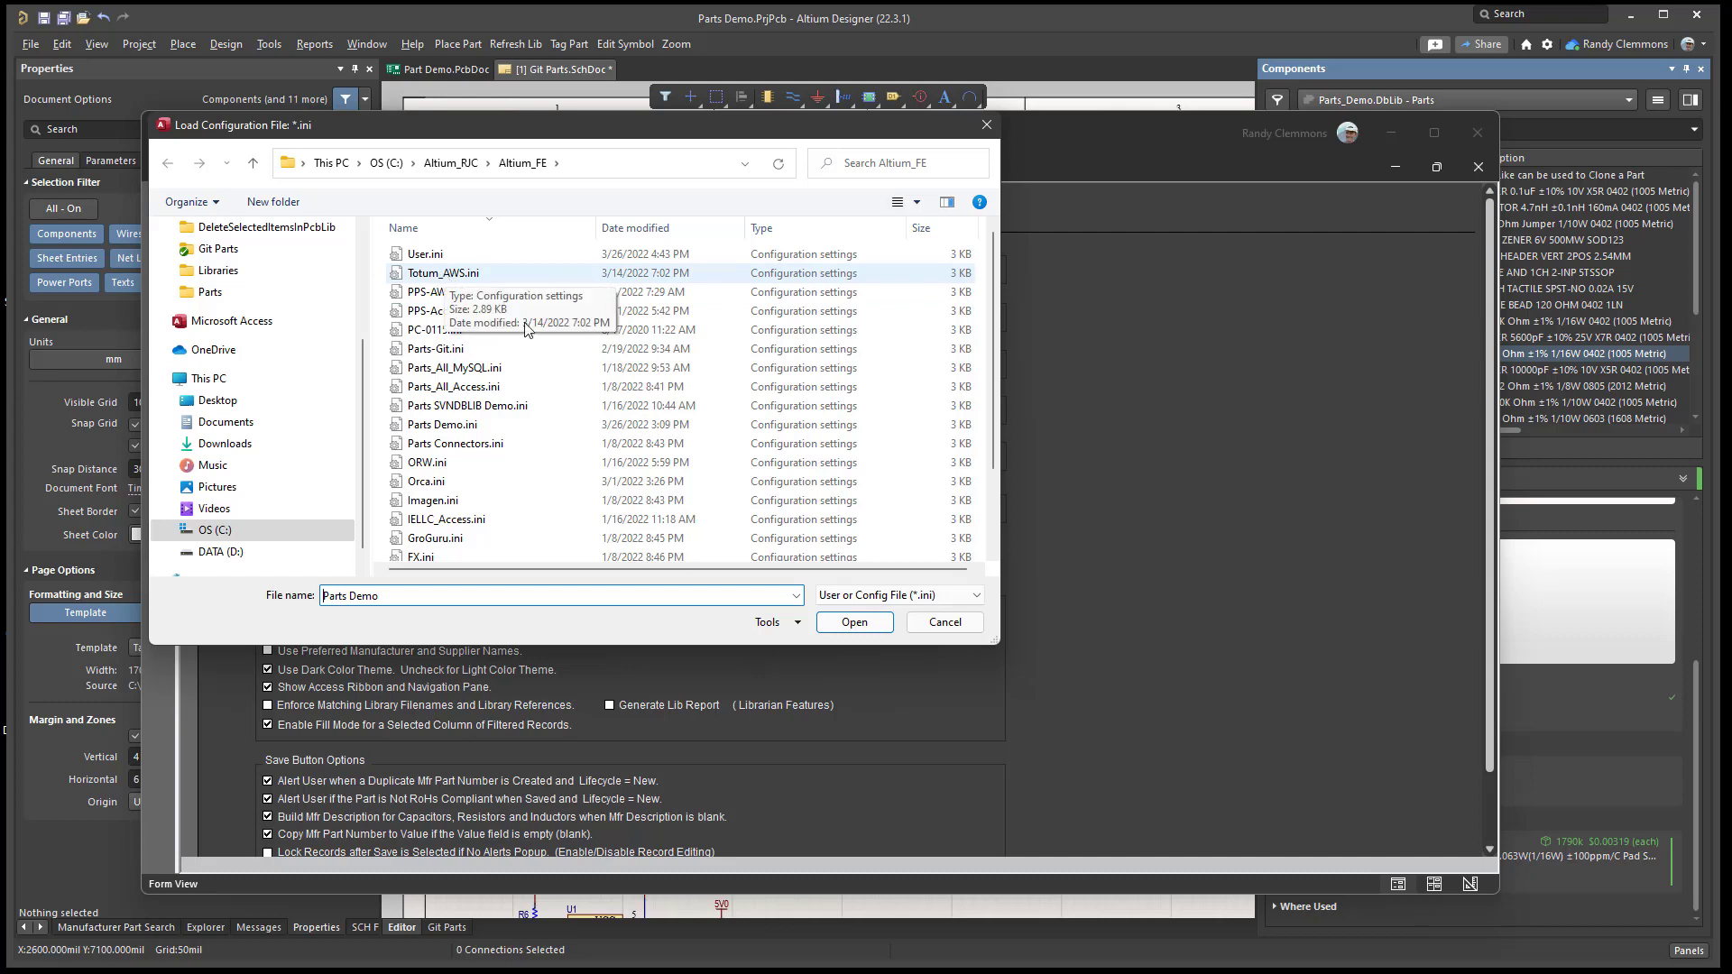
double_click(442, 273)
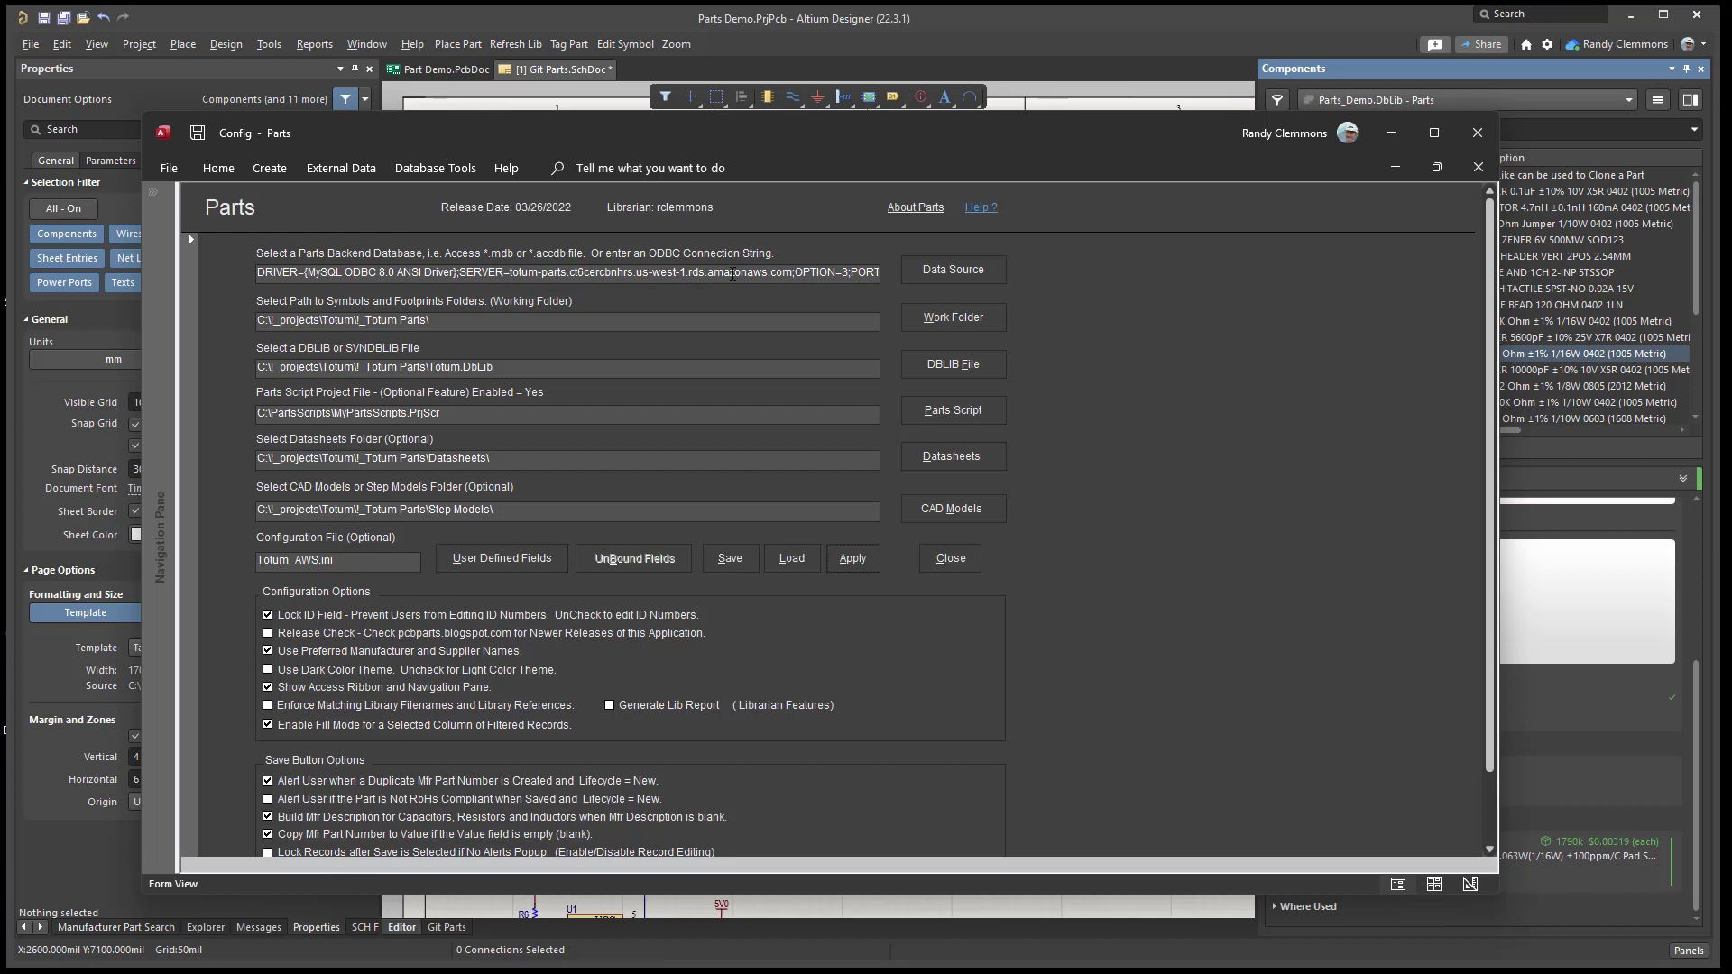
click(834, 556)
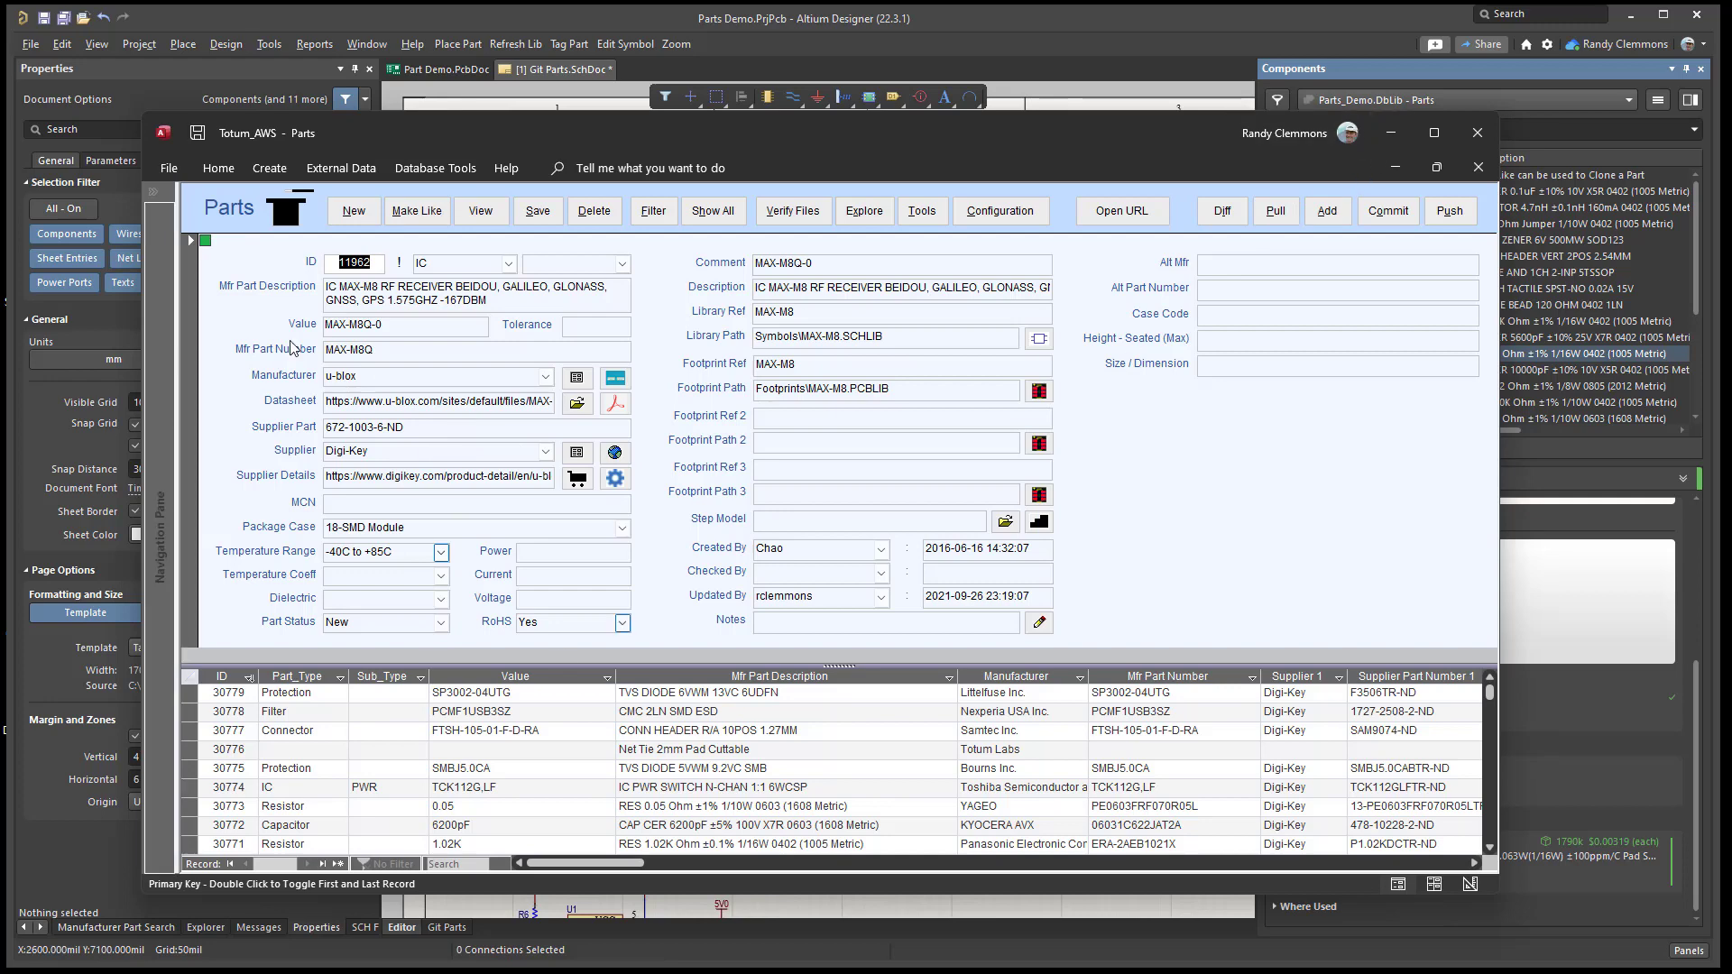
- Return from the Parts front end to Altium Designer and switch the component list to All workspace components
click(1393, 137)
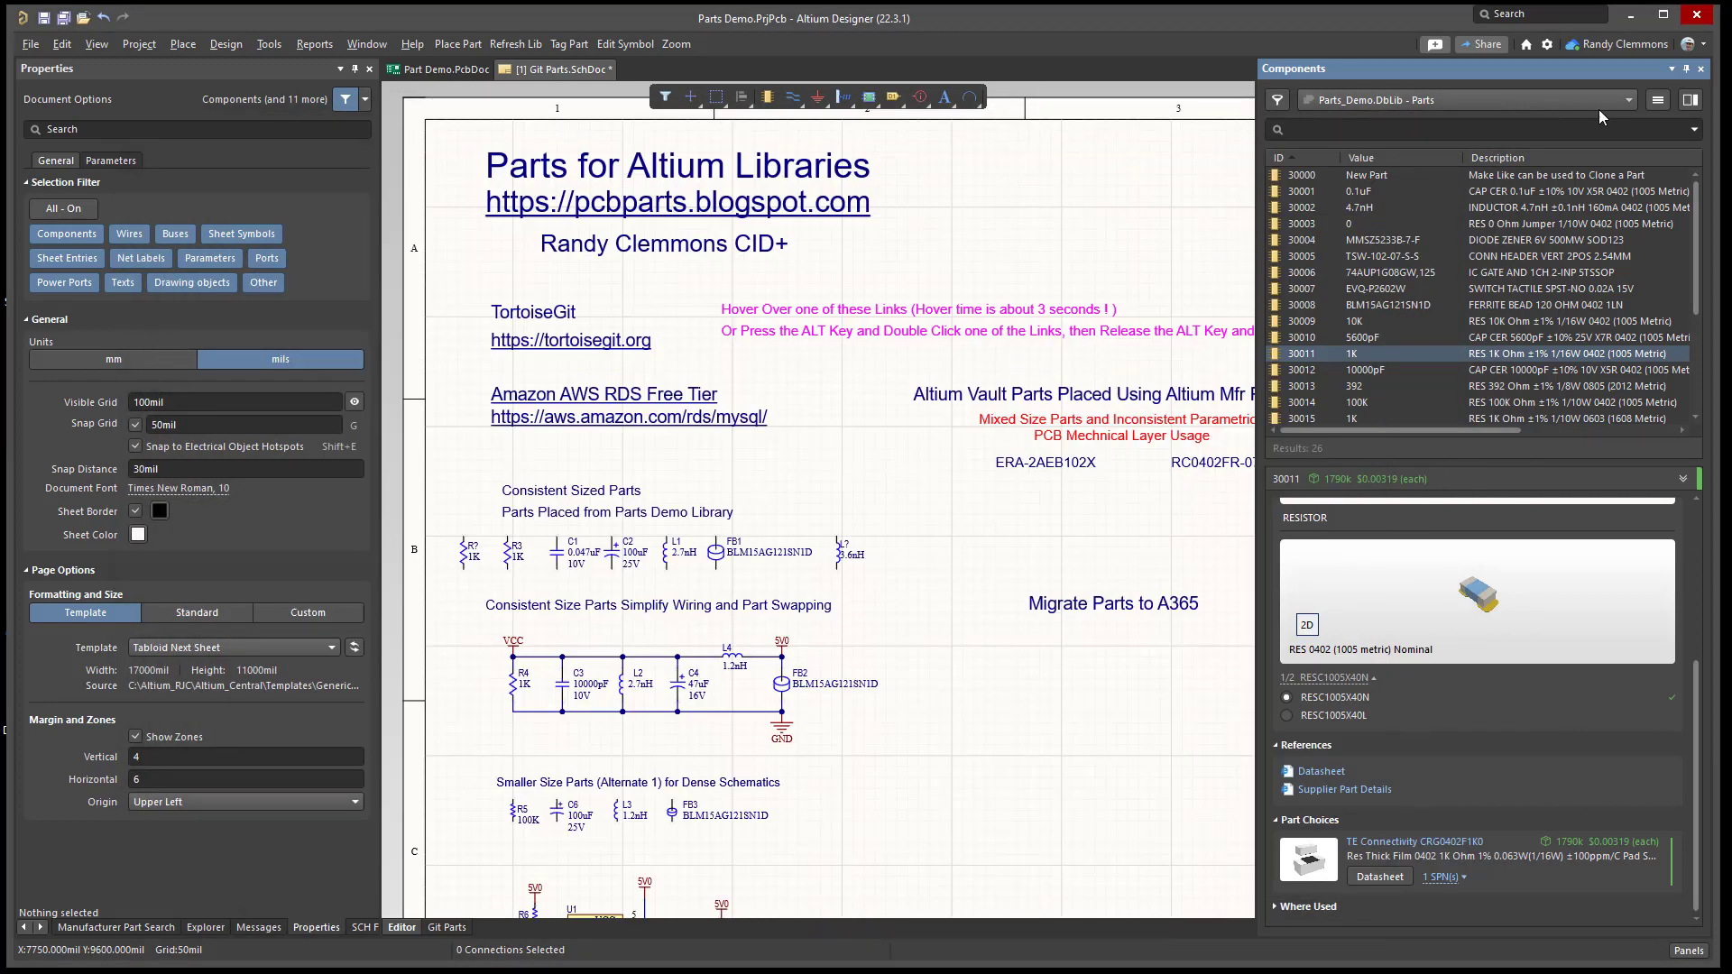
click(1629, 101)
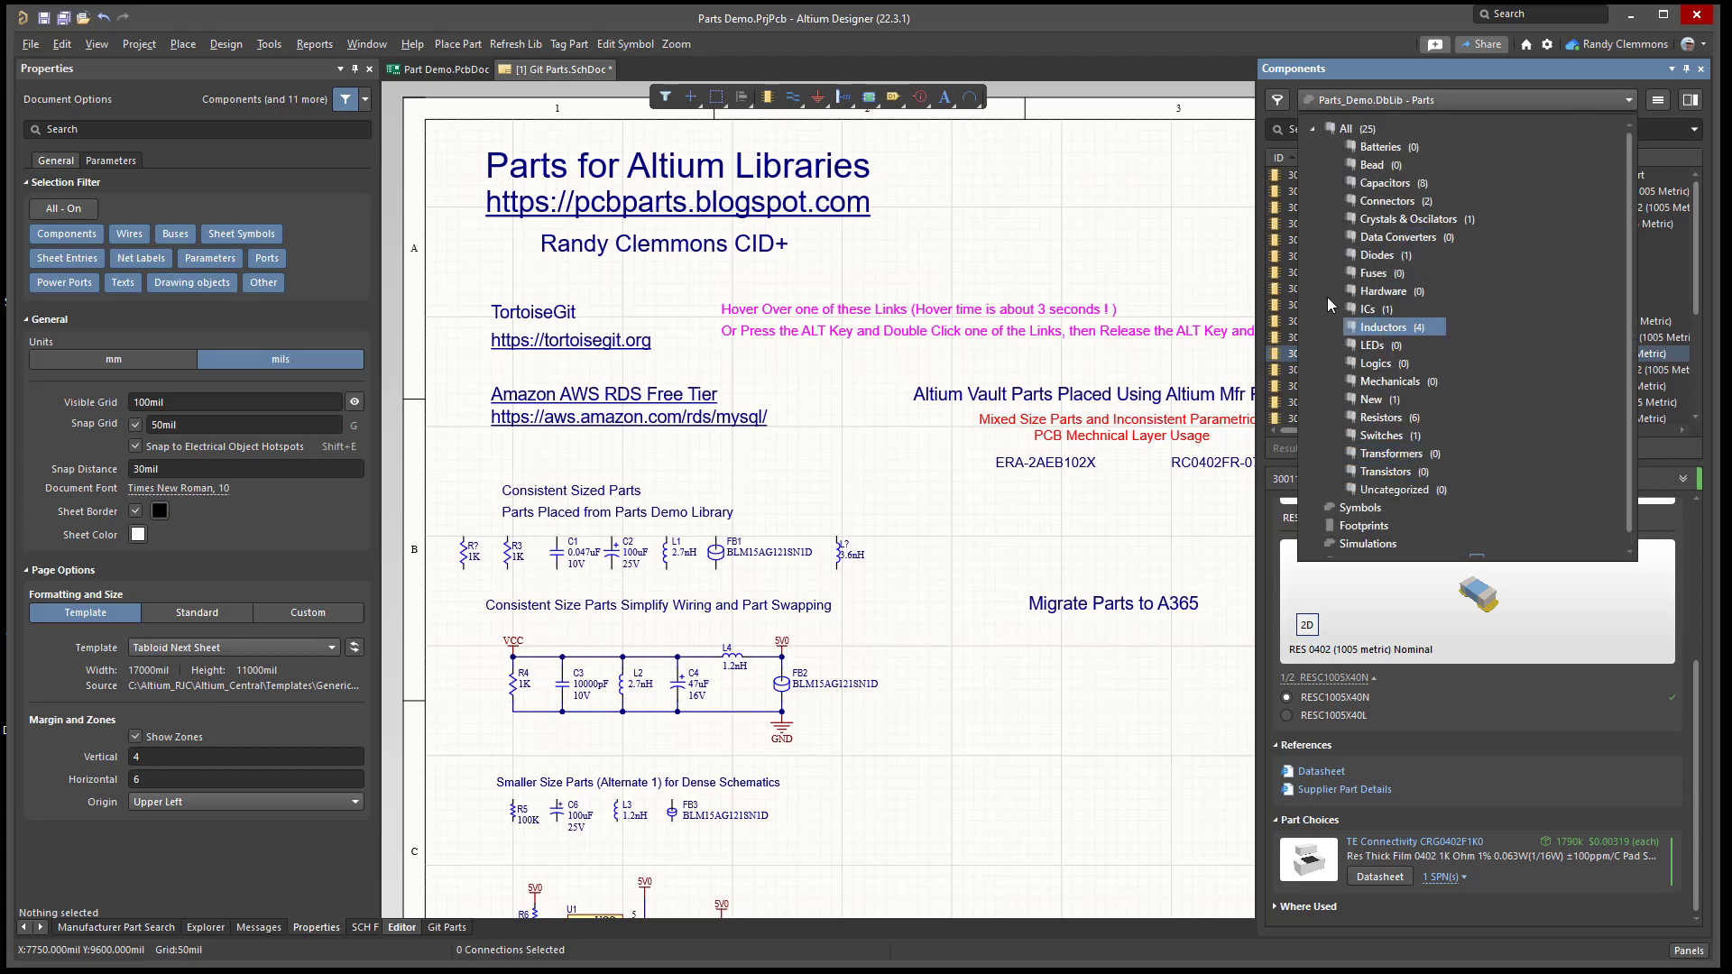
click(1328, 127)
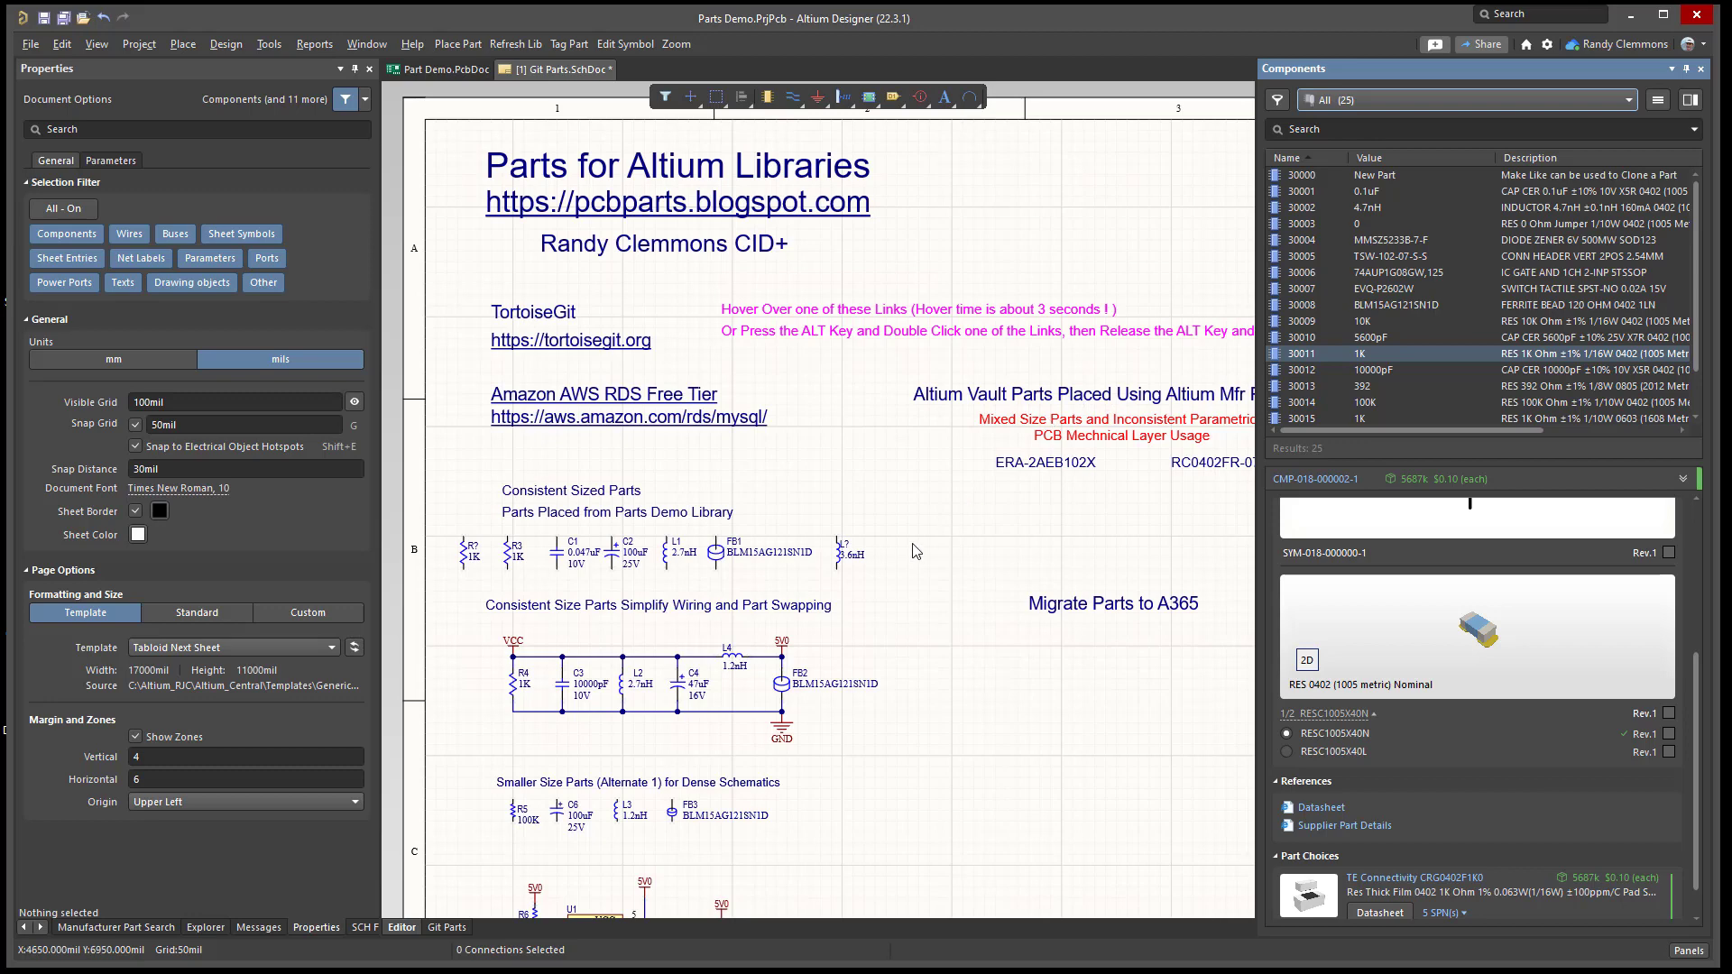
ctrl+scroll(920, 545, down, 2)
right_drag(932, 516, 902, 461)
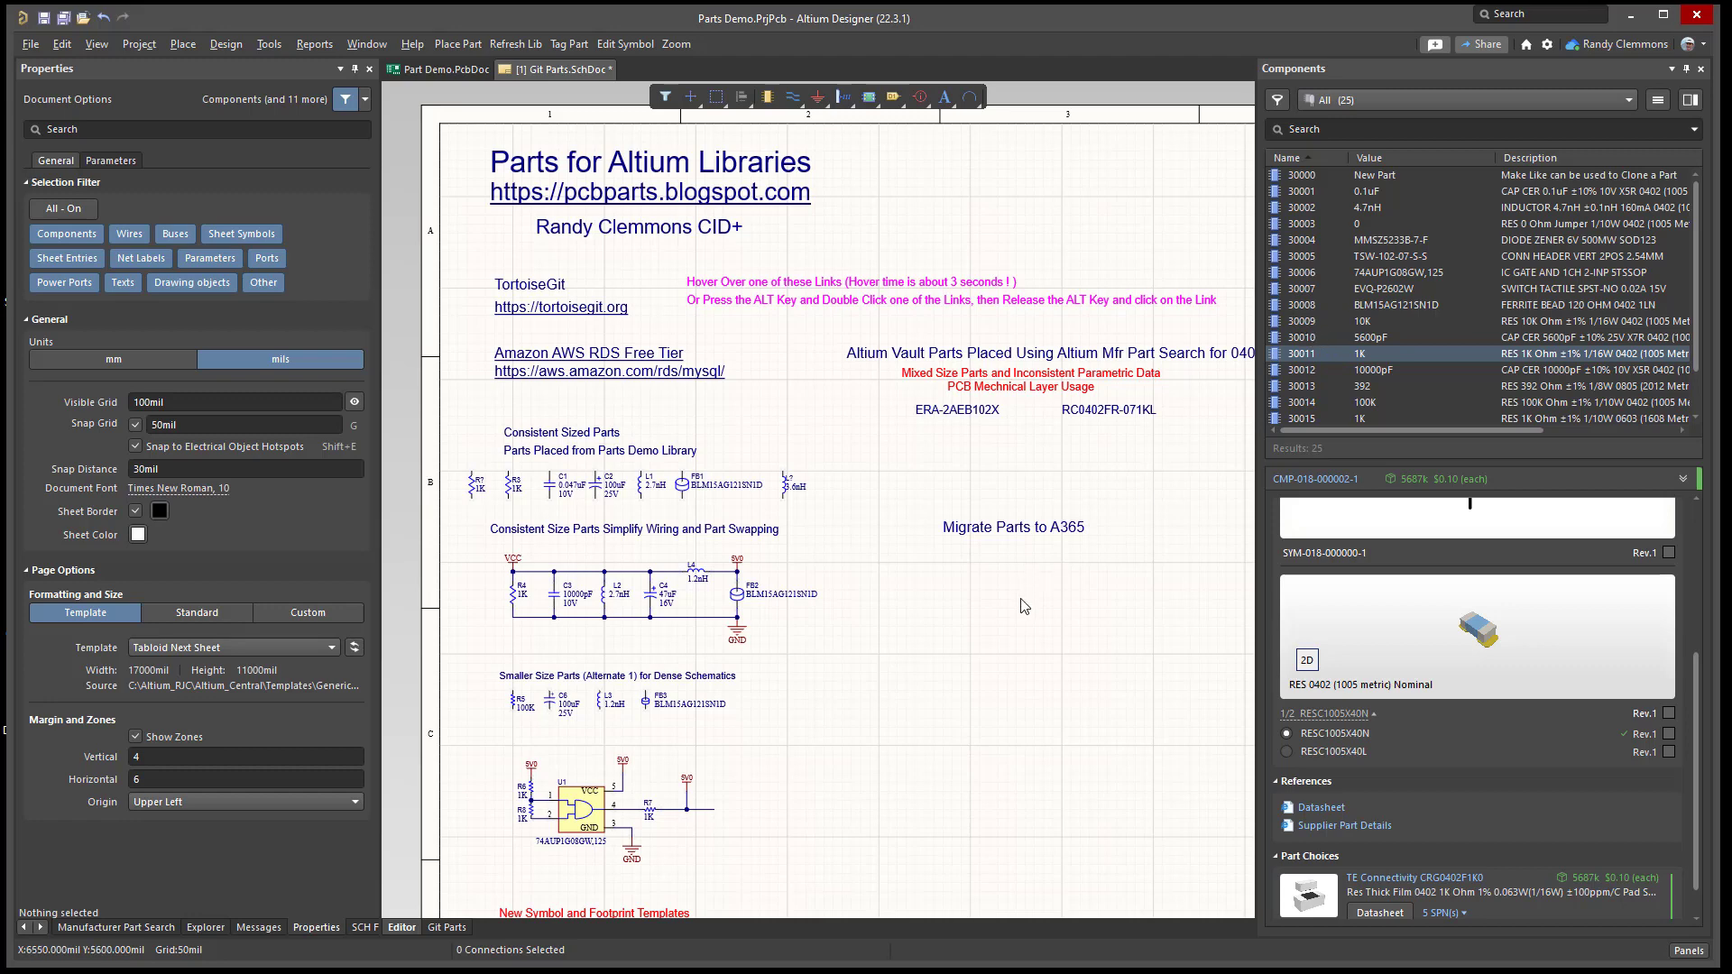
- Download workspace component 30008, the ferrite bead, as Components - 26.03.22 - 19.08.zip in the ExportIntLib folder
click(1311, 307)
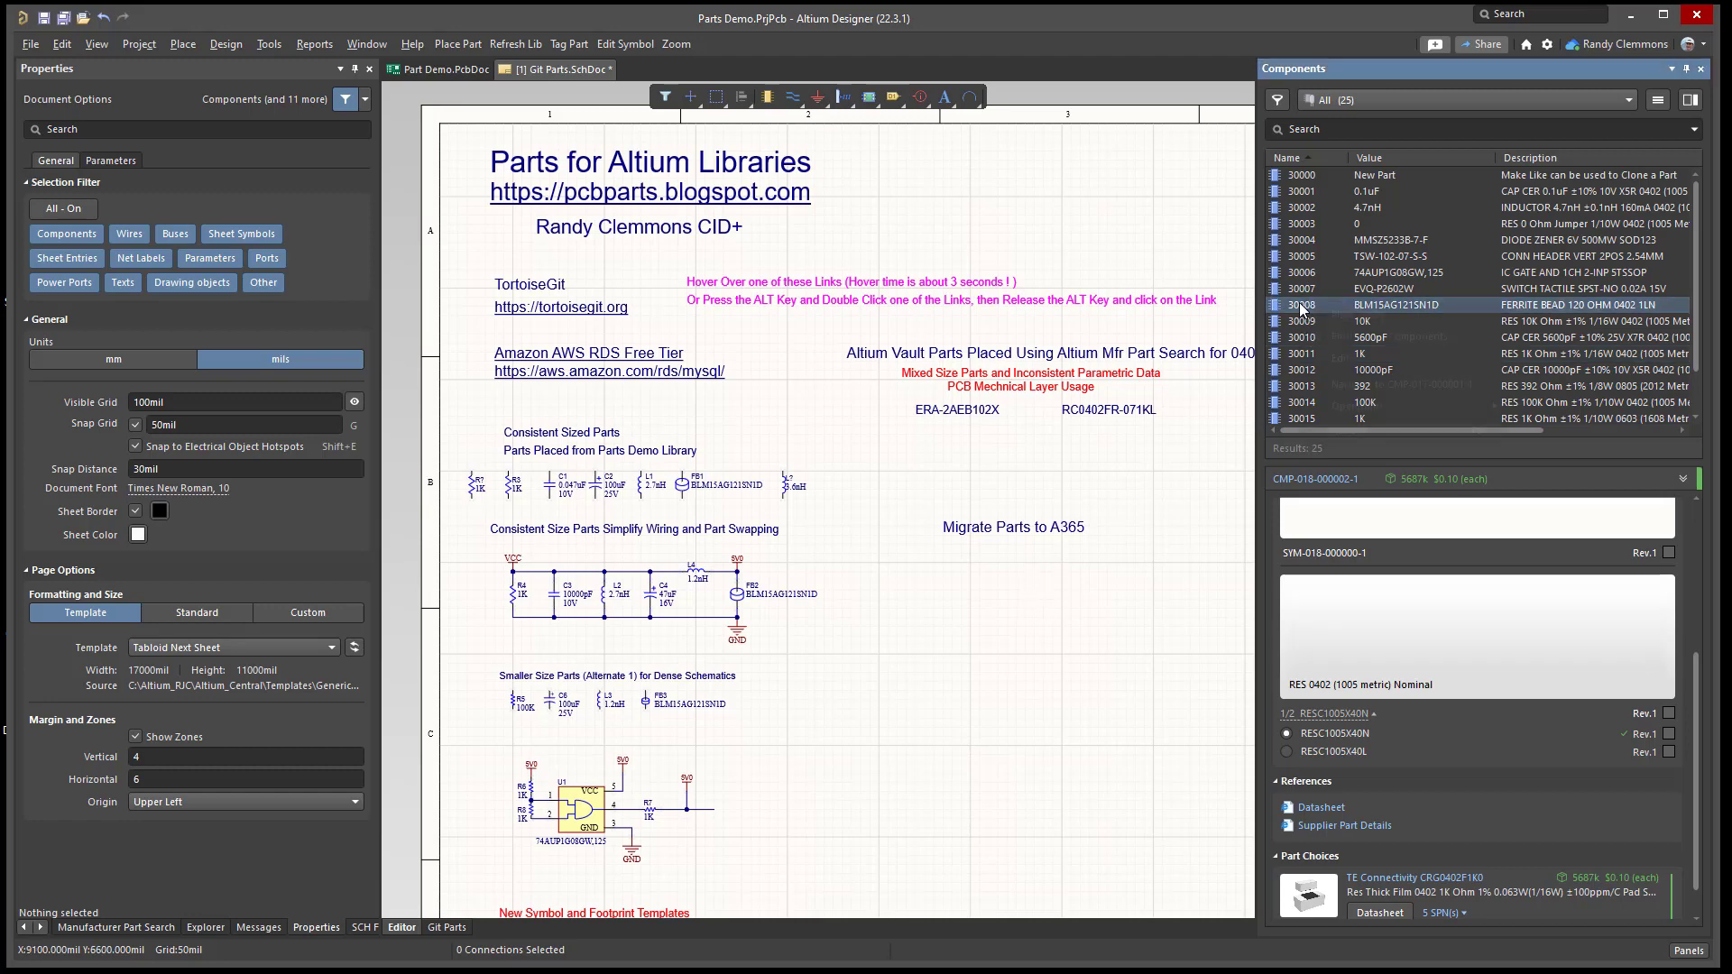
right_click(1308, 307)
mouse_move(1361, 404)
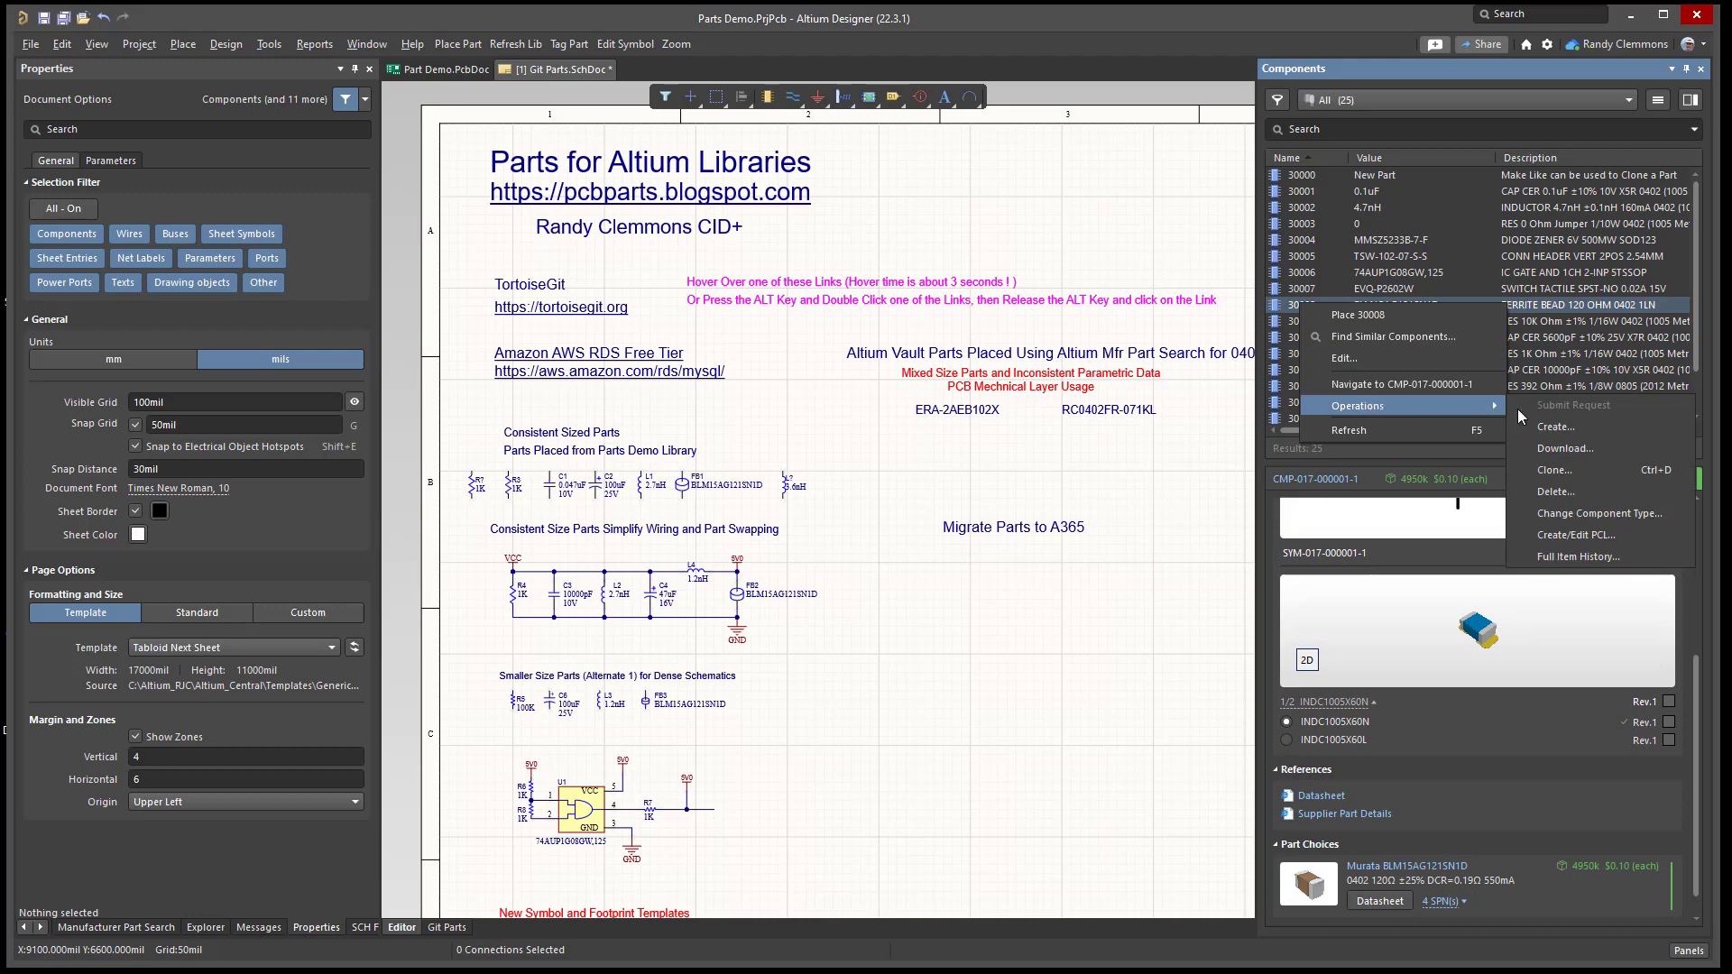
click(1552, 449)
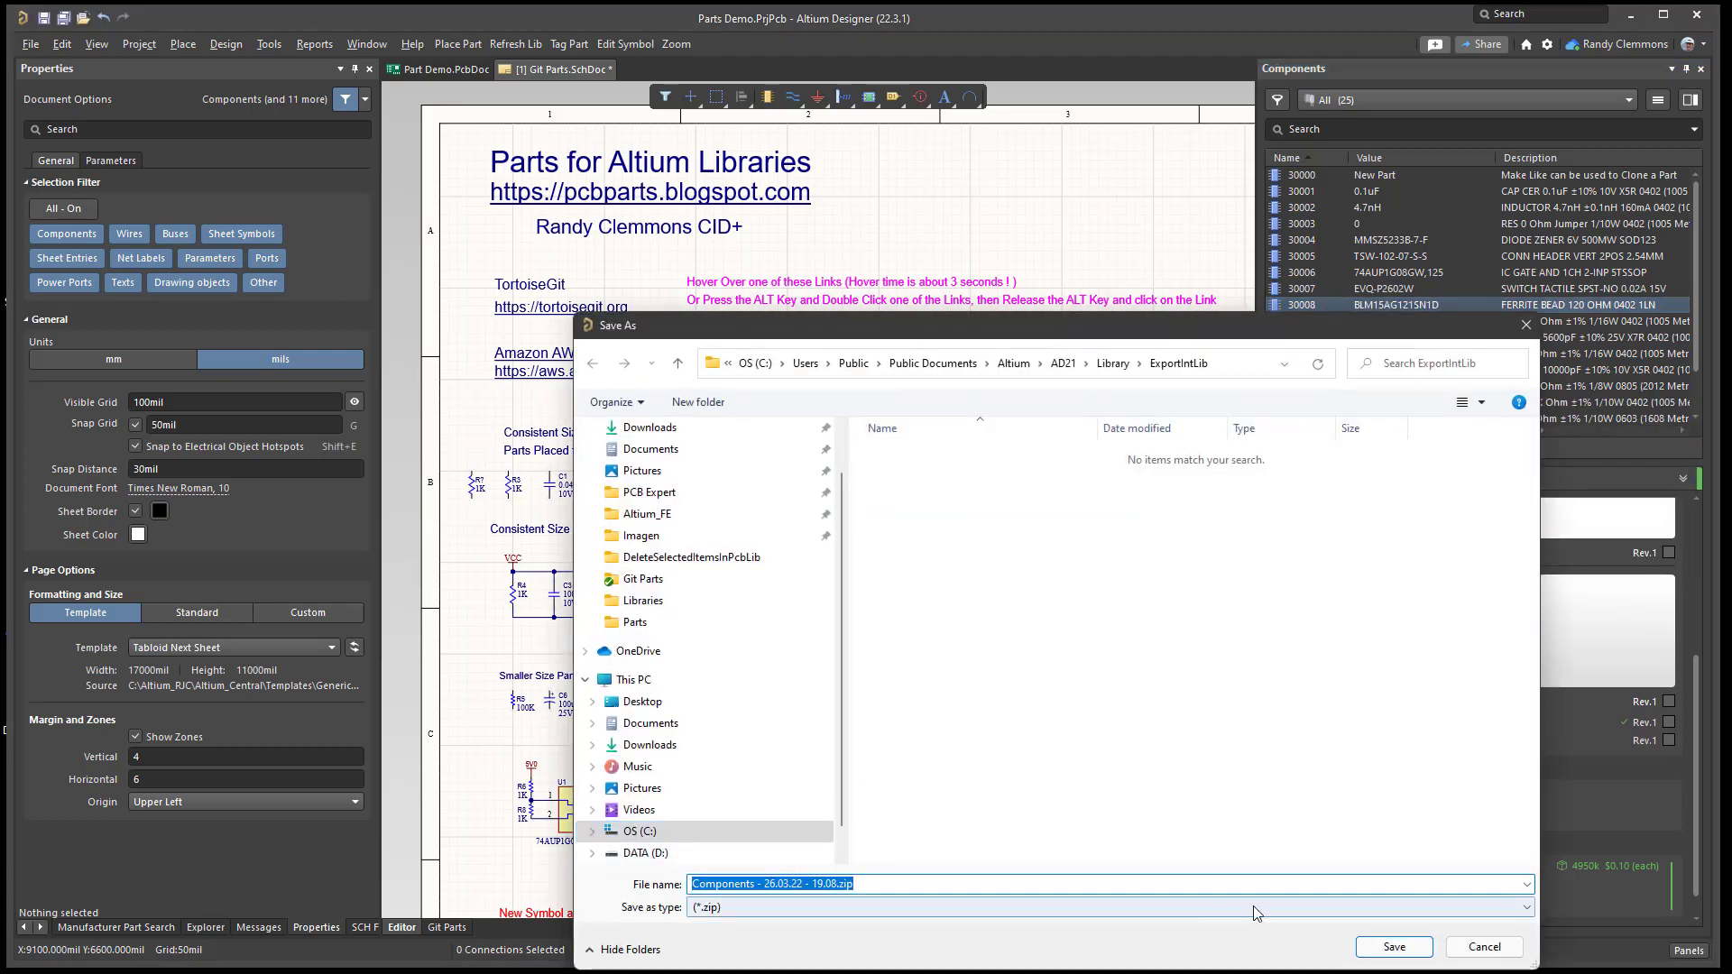
click(1371, 944)
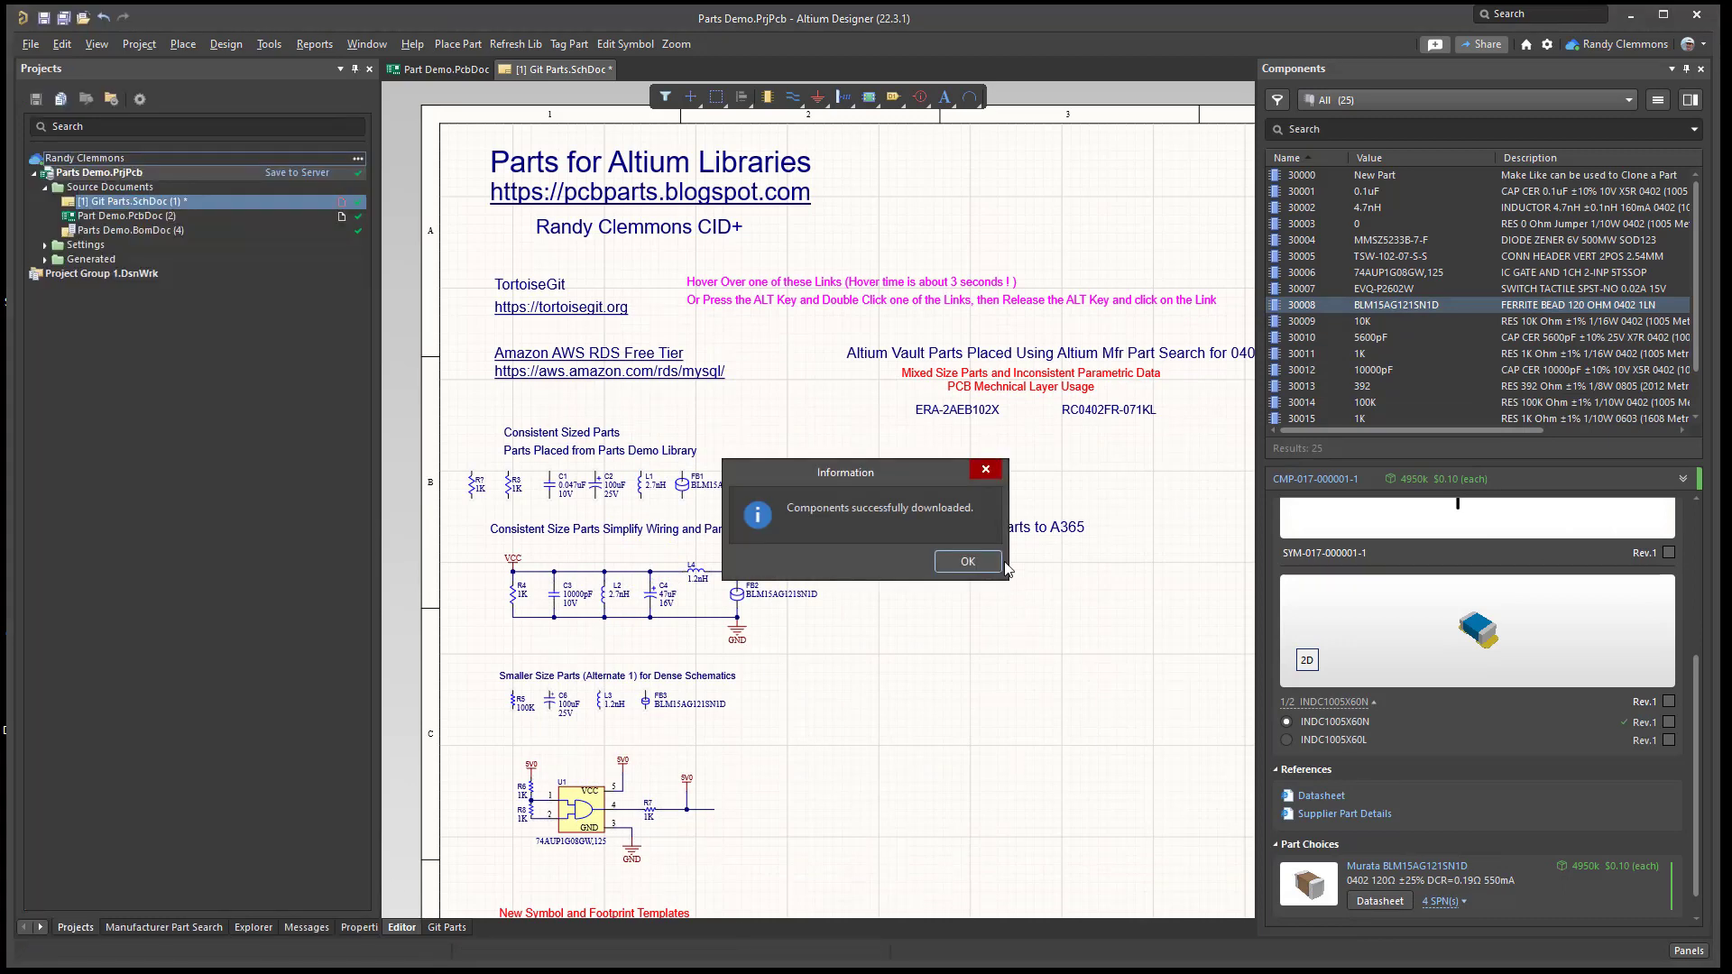
click(964, 562)
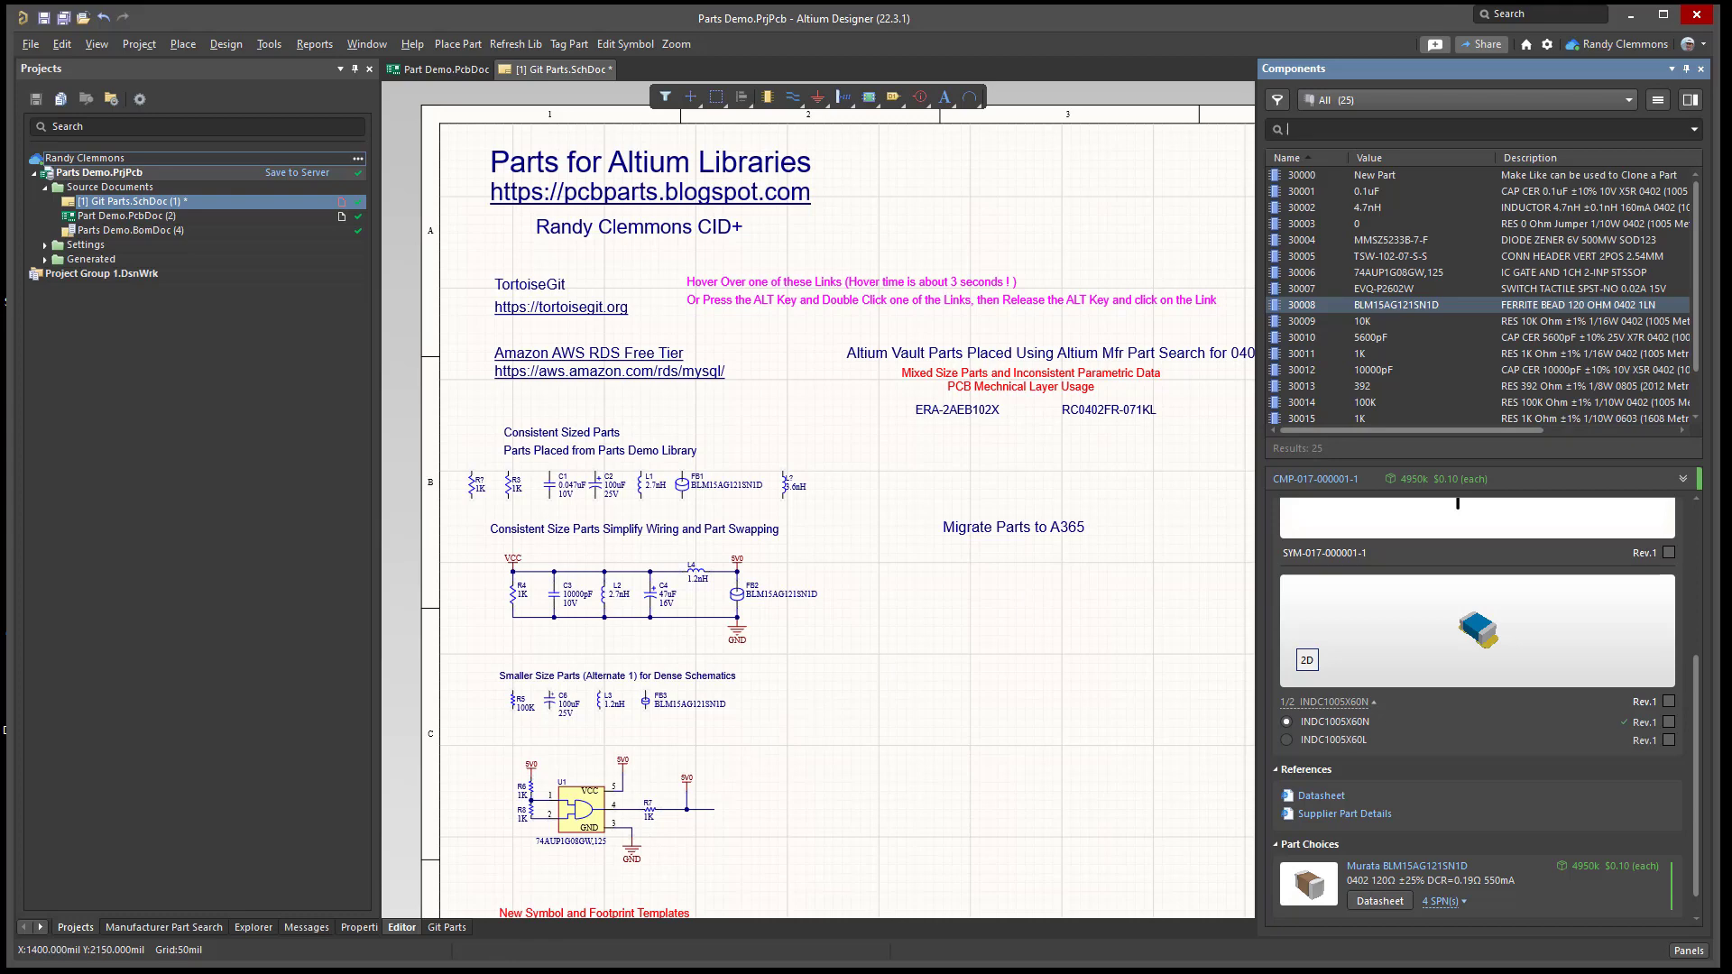
- Look through Chrome's download history for the exported component zip, then return to the schematic
key(alt+Tab)
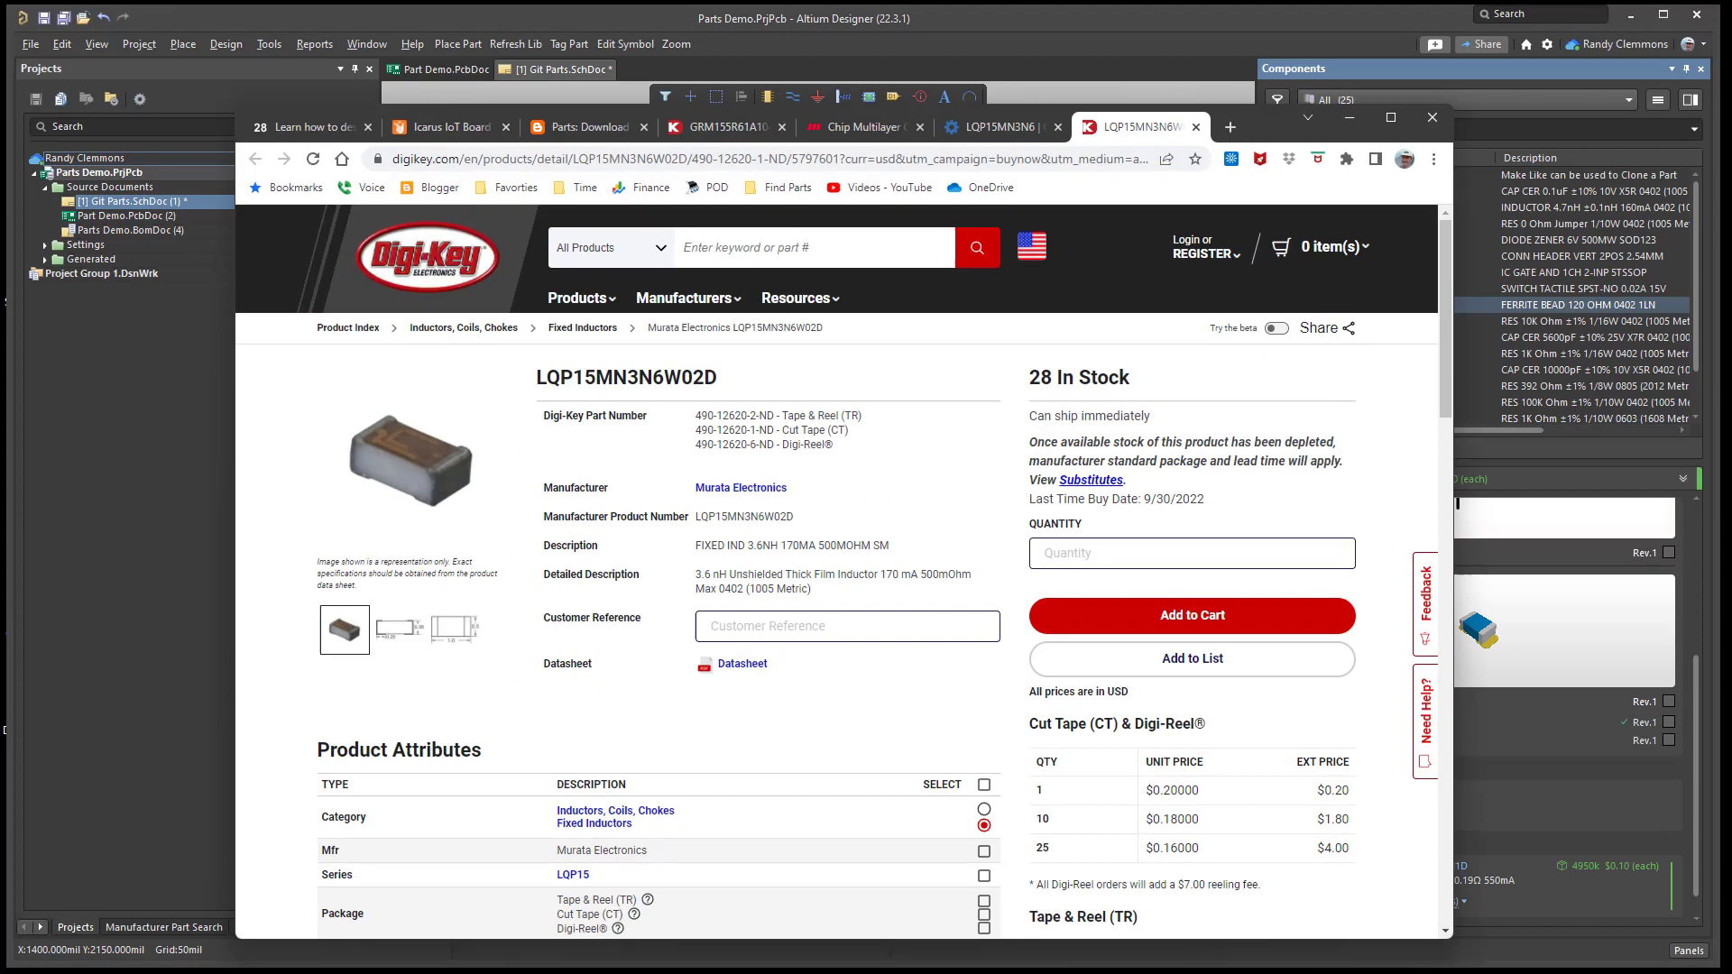
click(1433, 160)
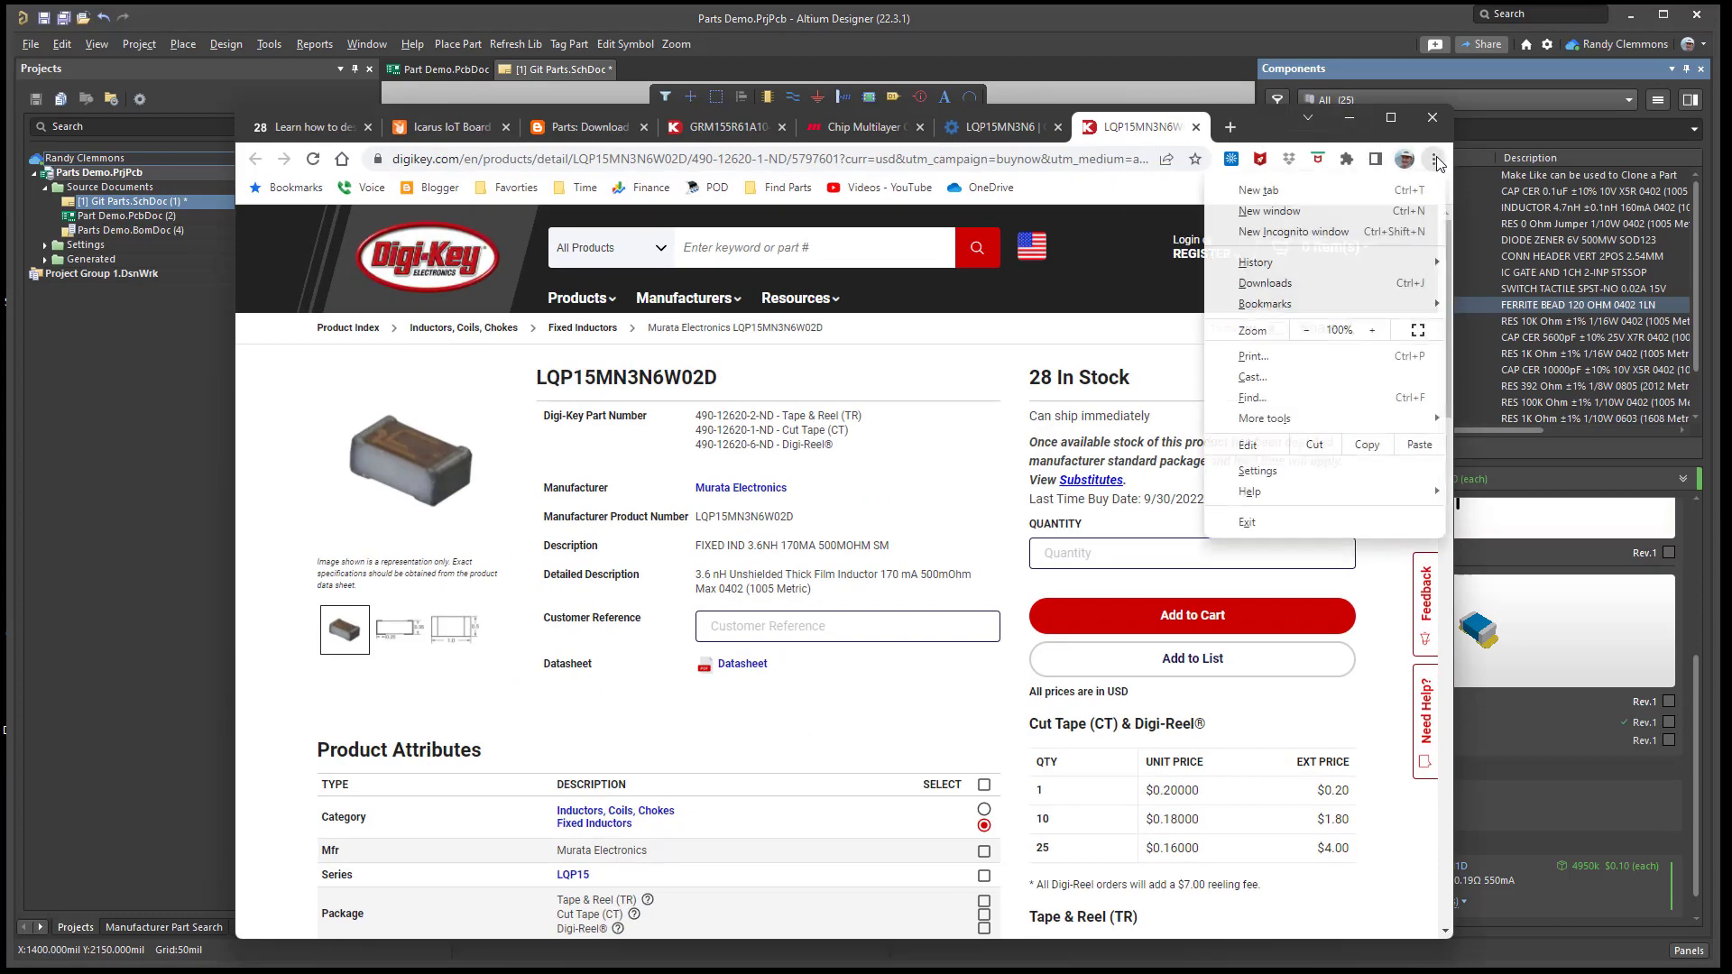
click(1267, 283)
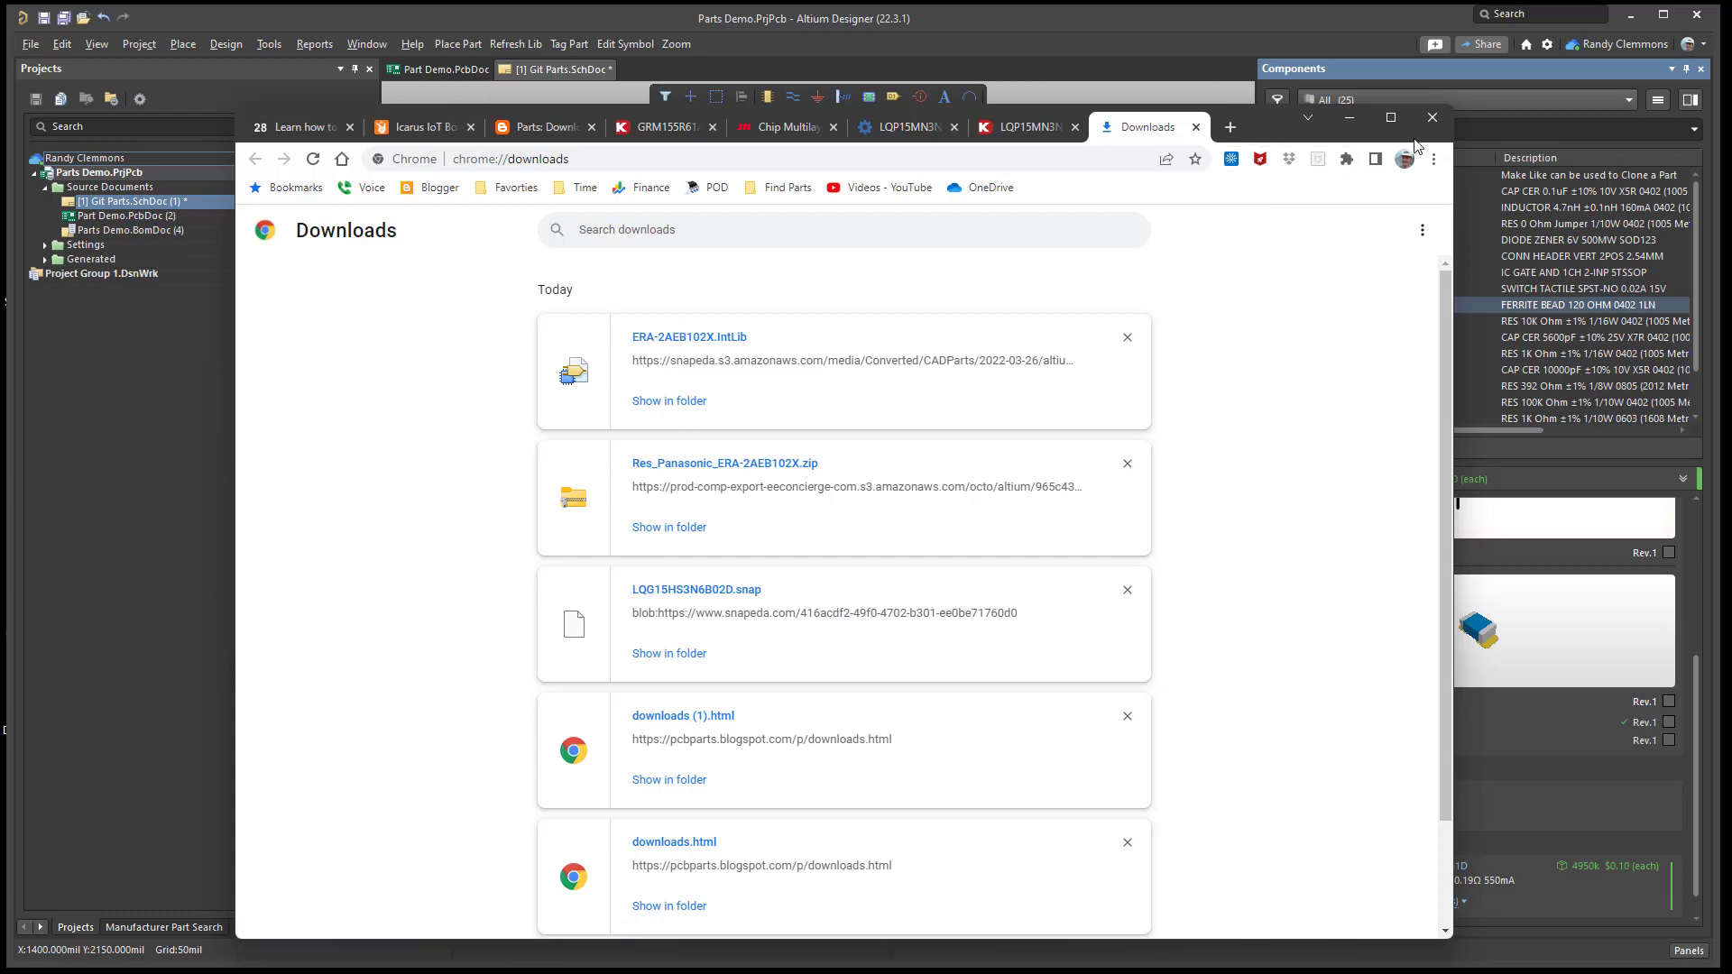
click(1433, 117)
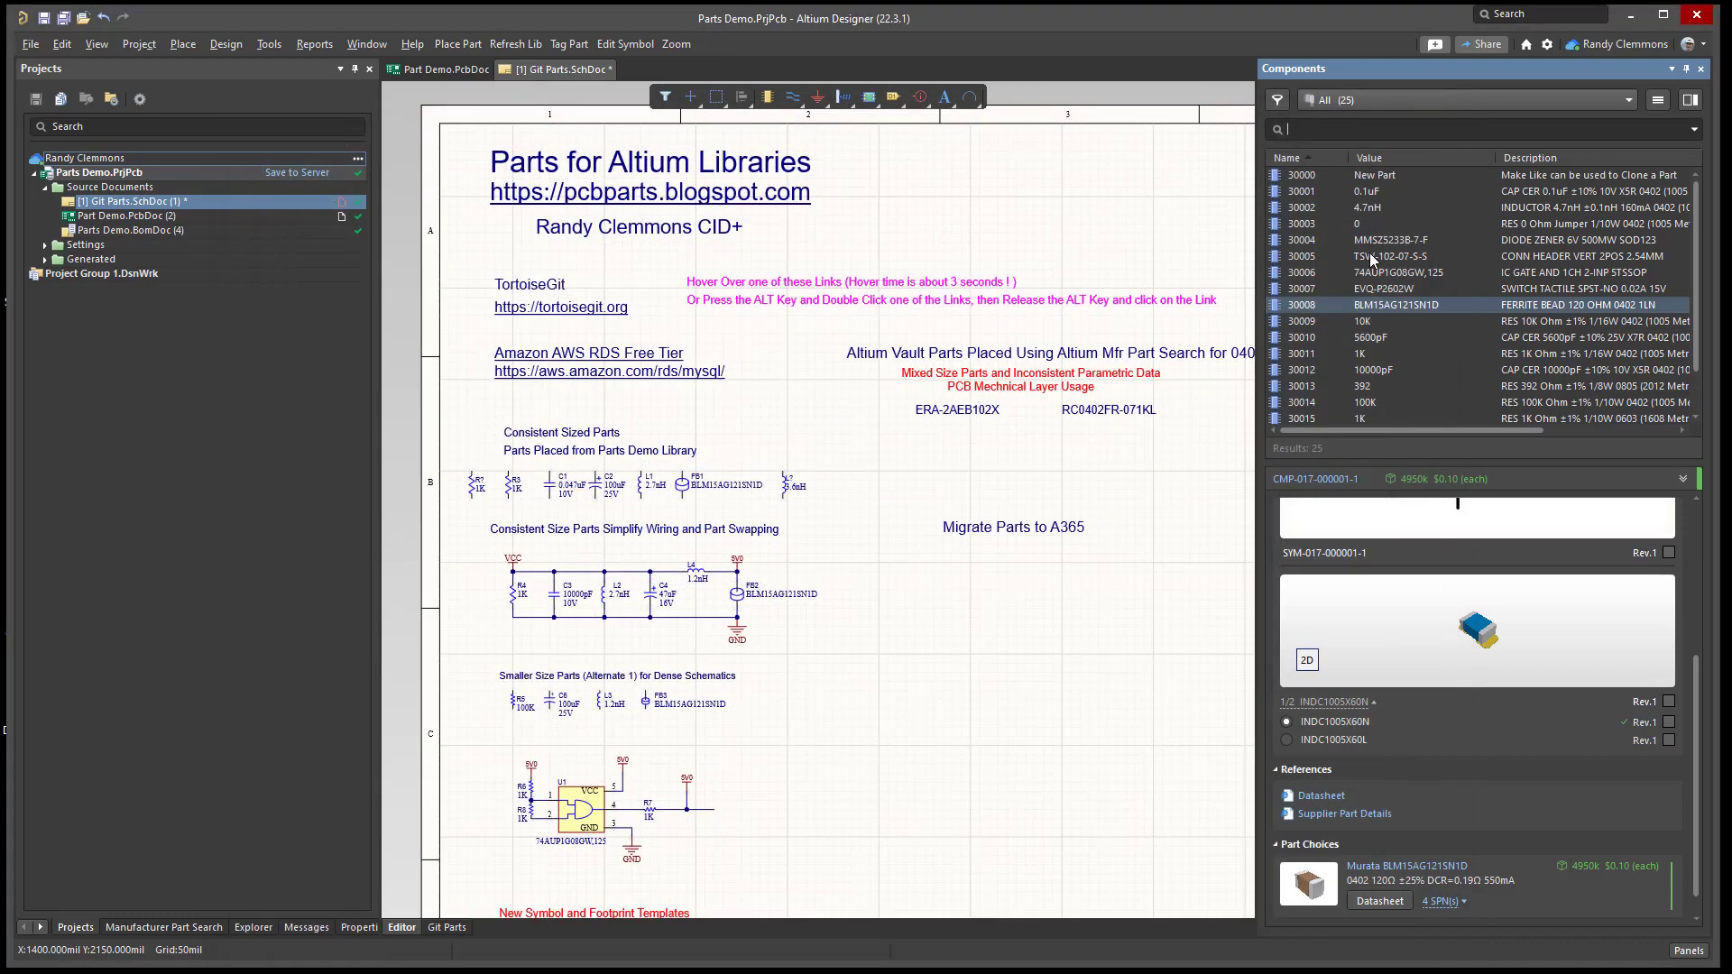
right_click(1314, 306)
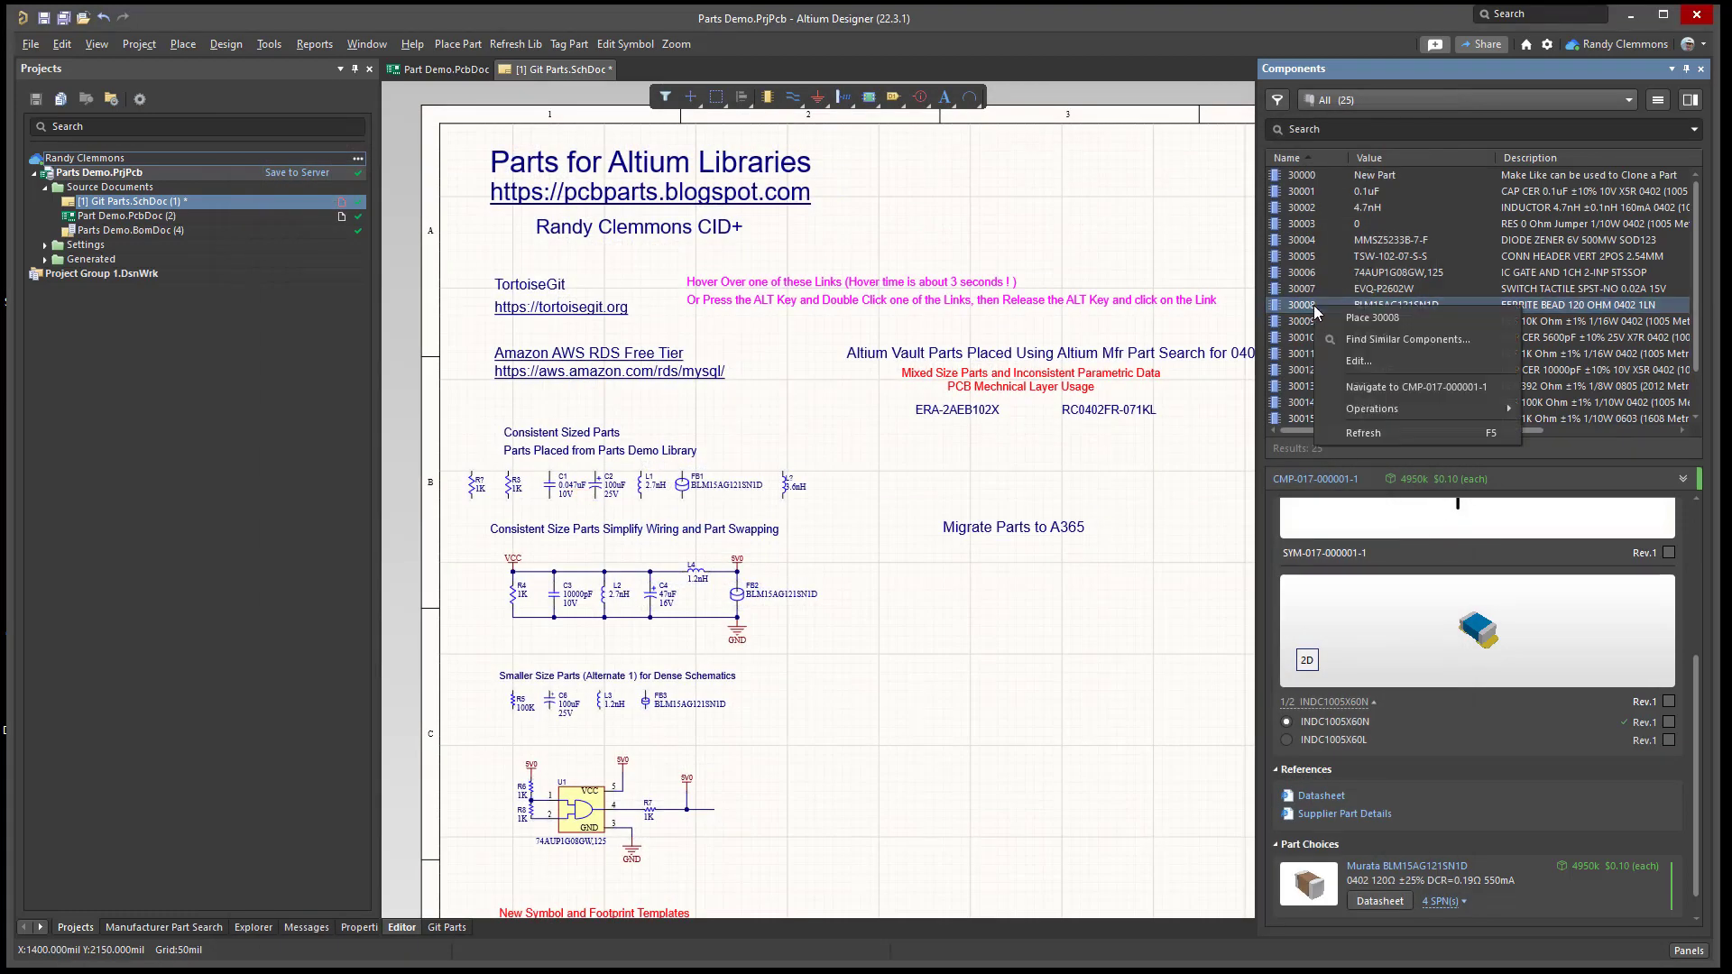
click(899, 485)
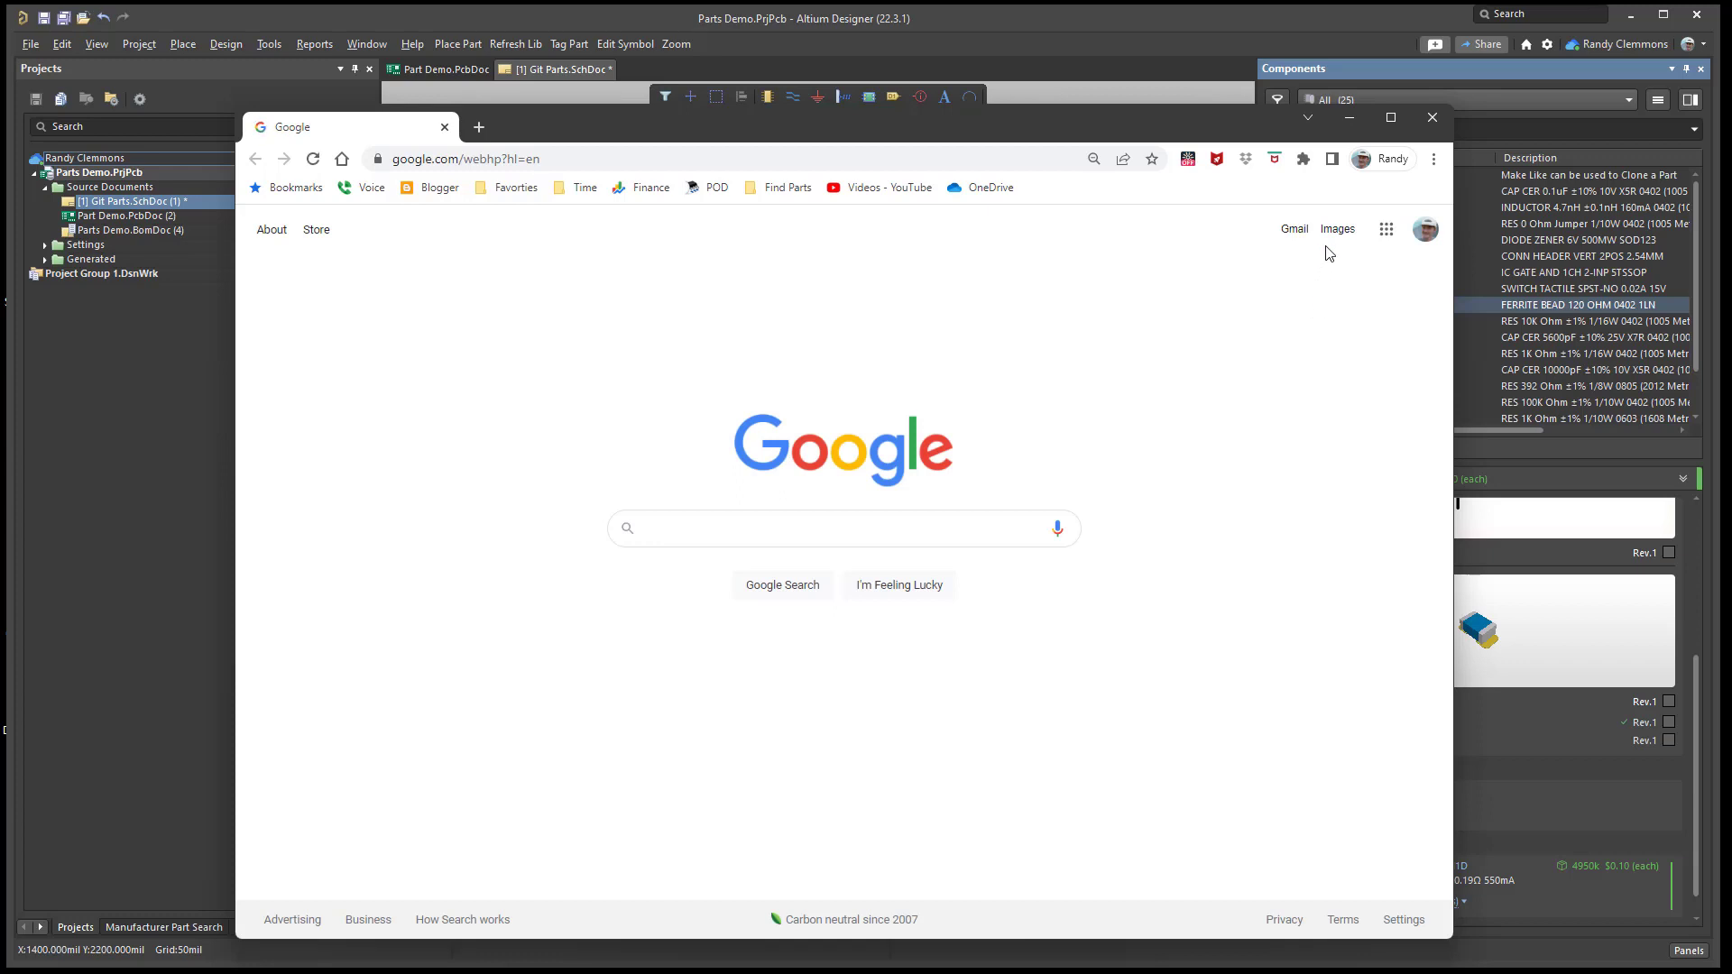
click(1433, 159)
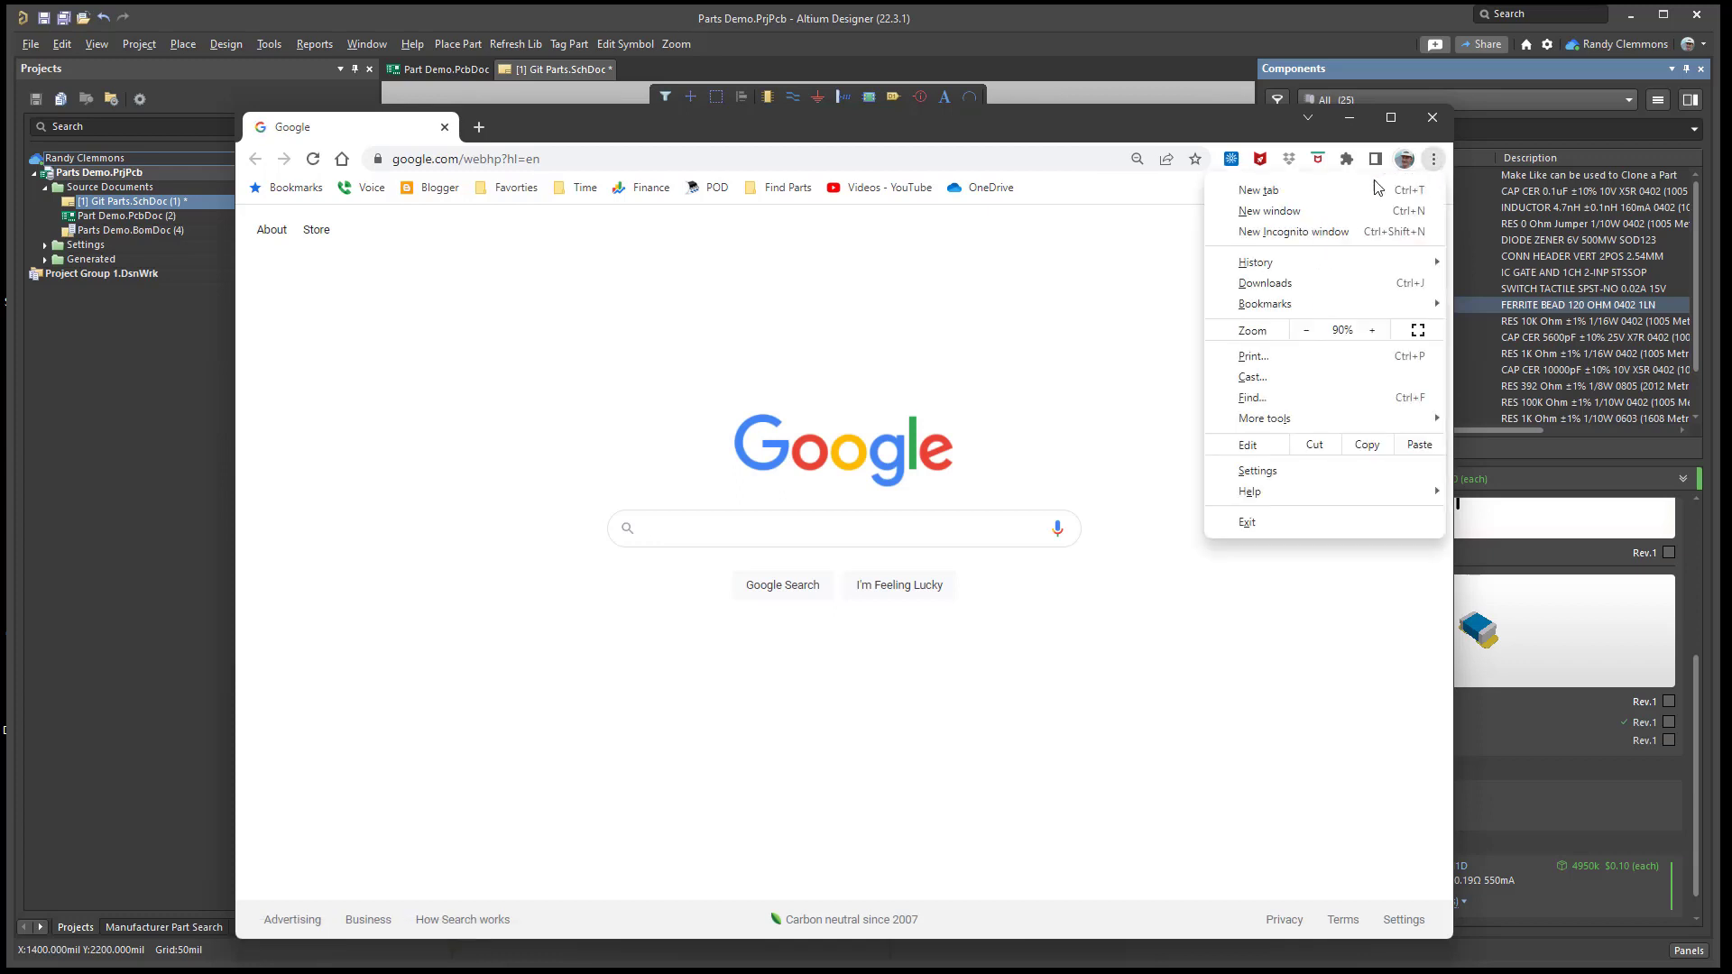
click(1266, 283)
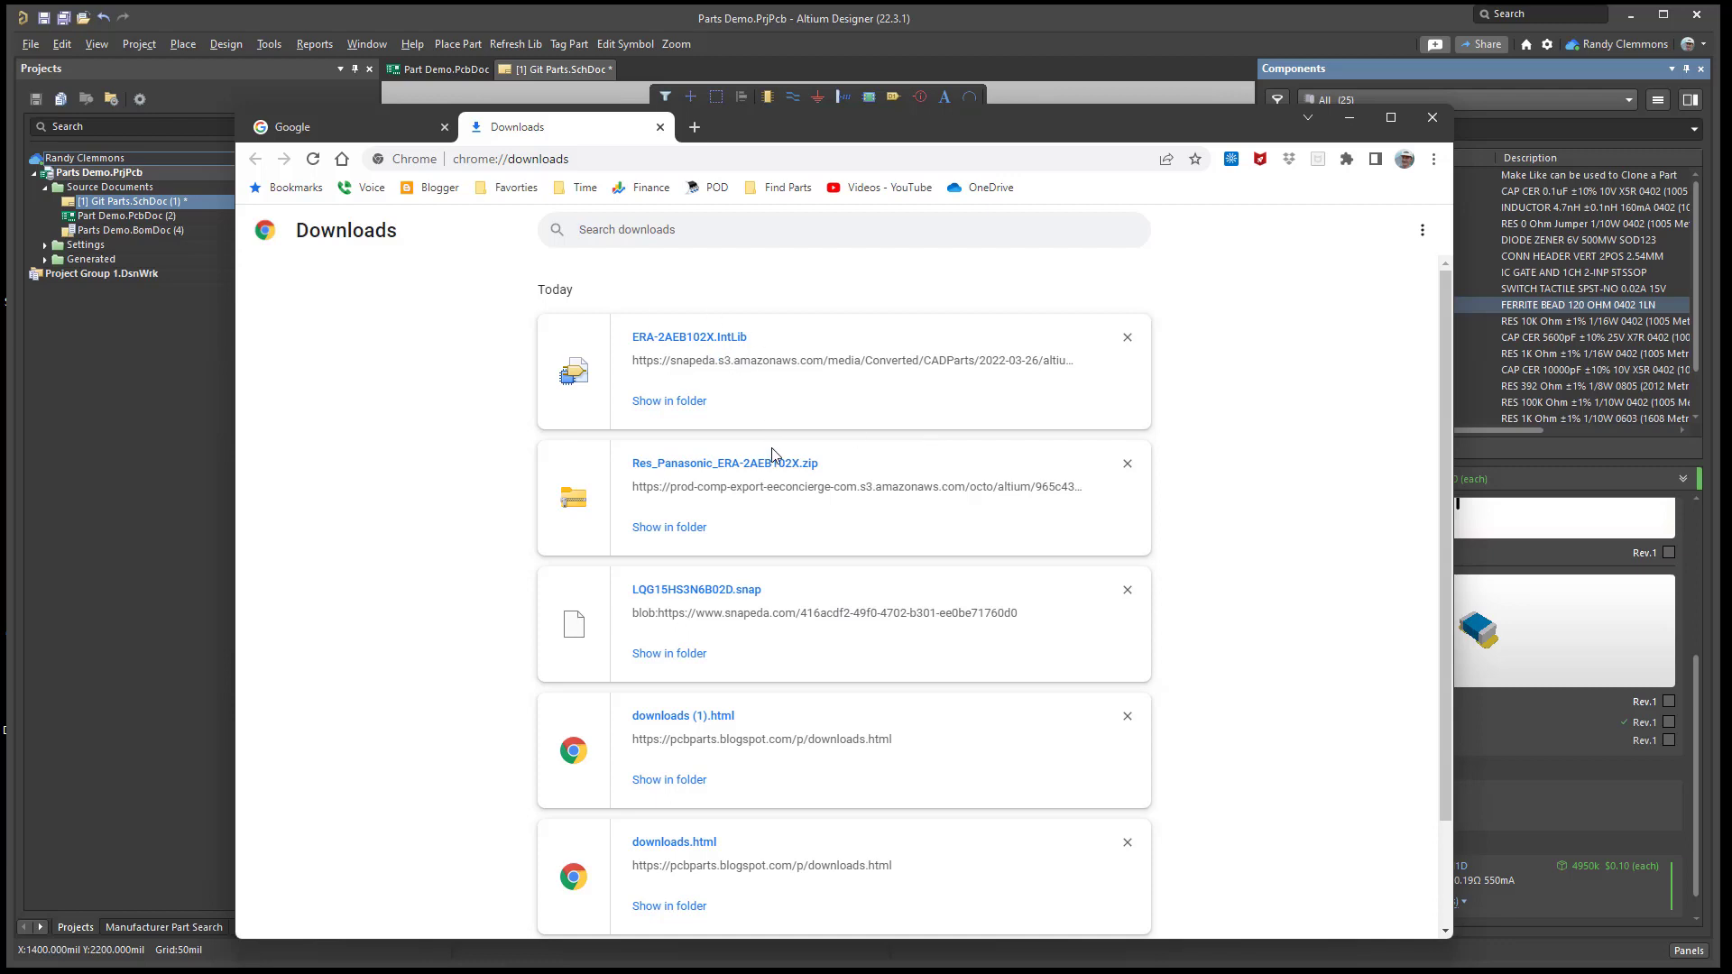
scroll(772, 457, down, 3)
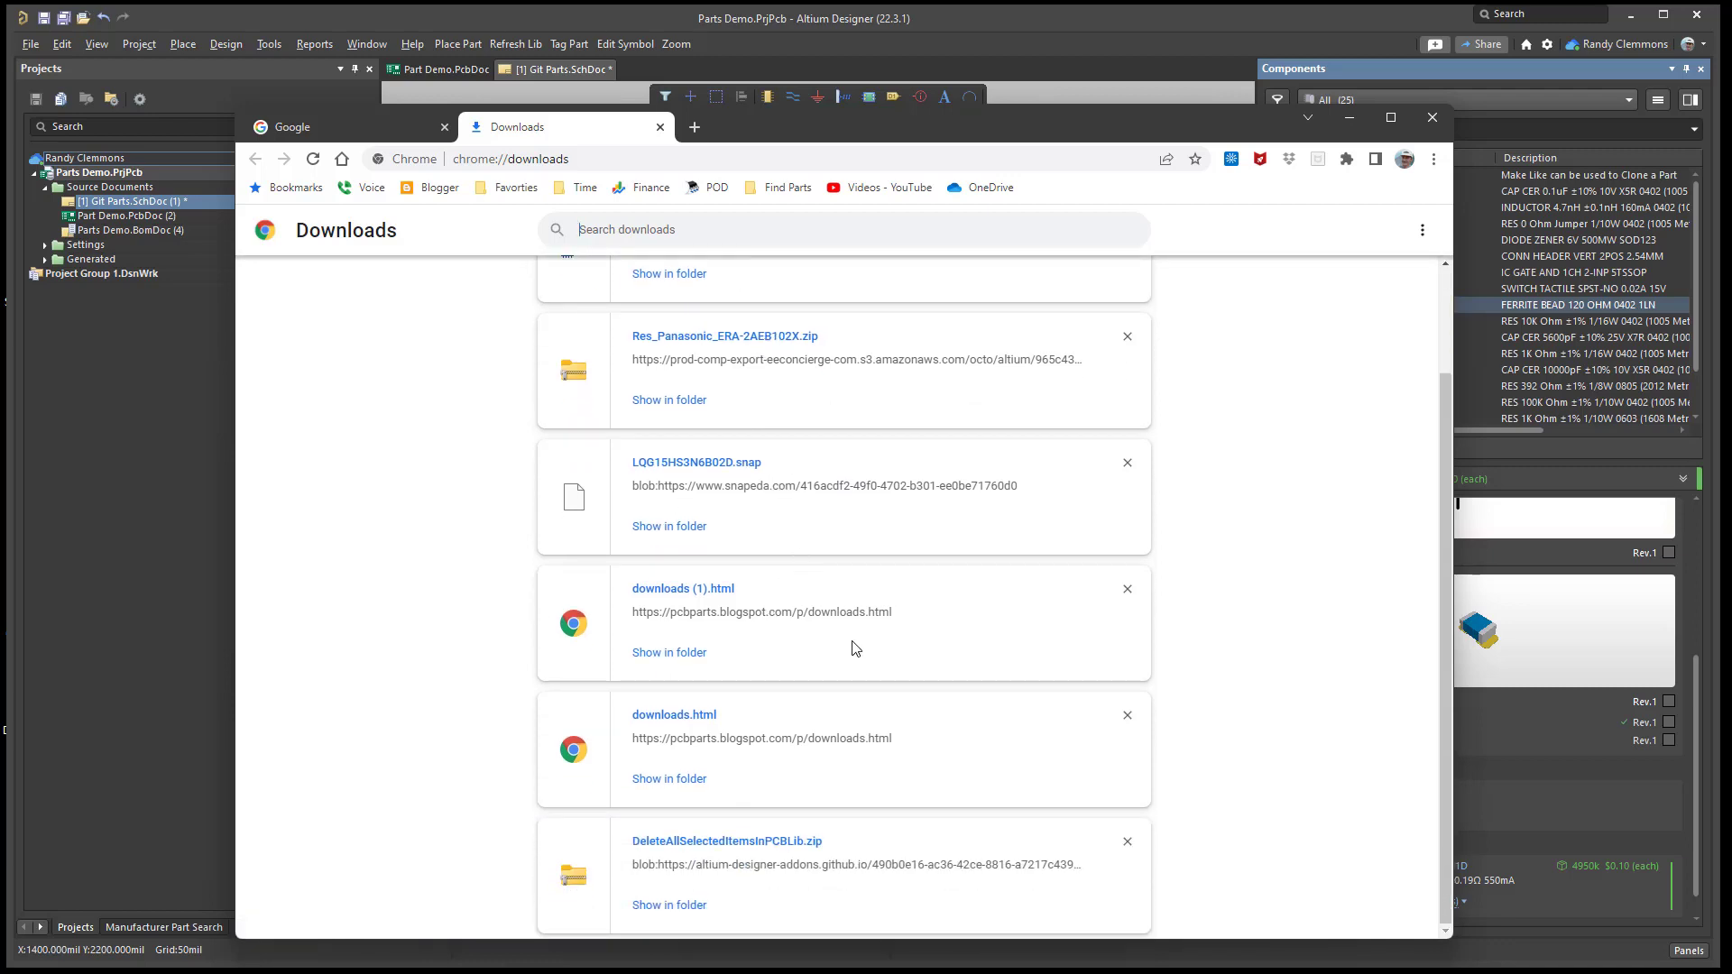
click(1348, 118)
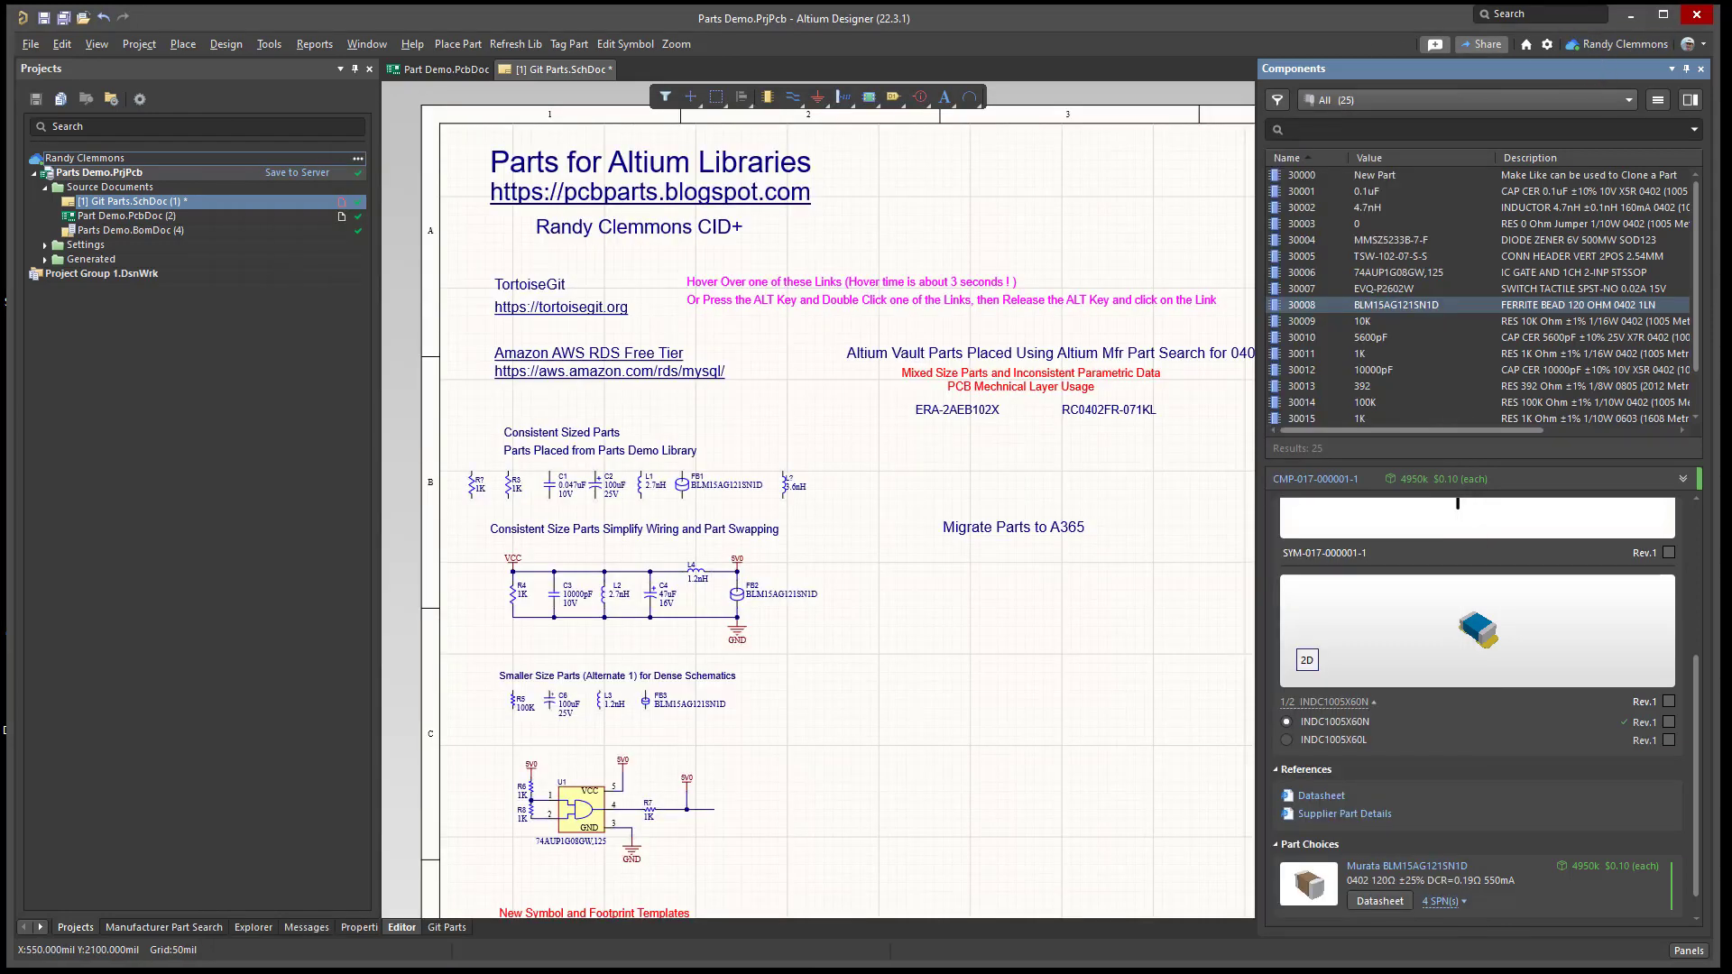
- Download workspace component 30009, the 10K resistor, as Components - 26.03.22 - 19.09.zip on the Desktop
click(1302, 327)
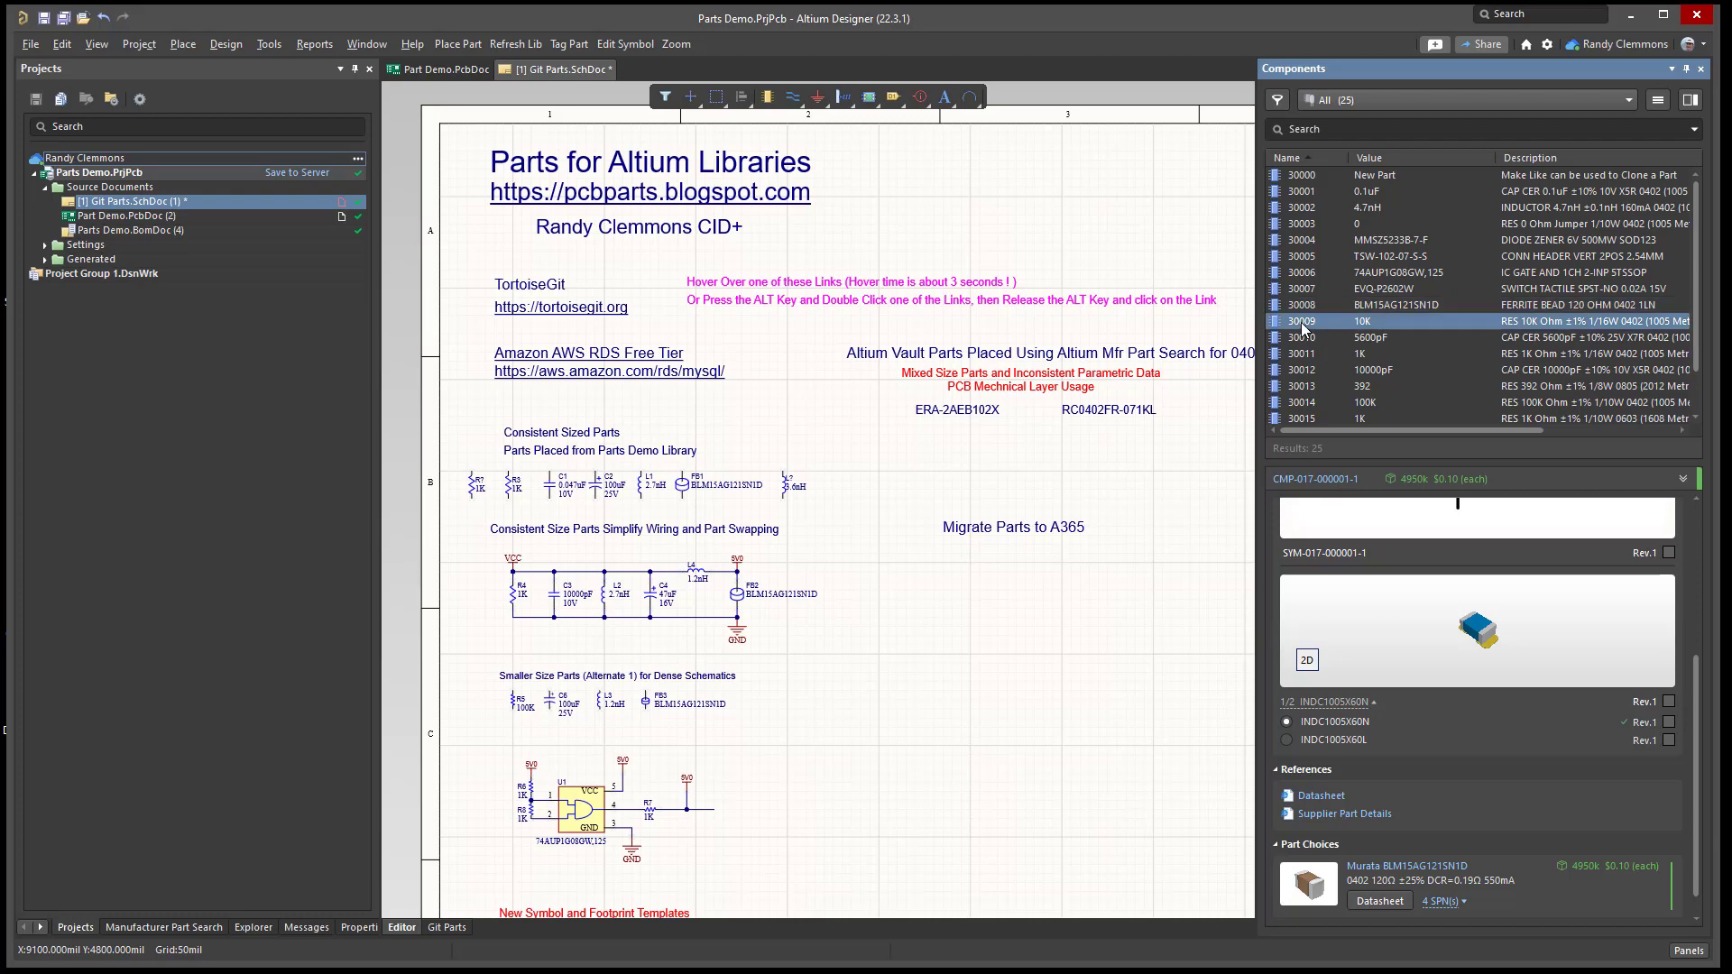
right_click(1301, 327)
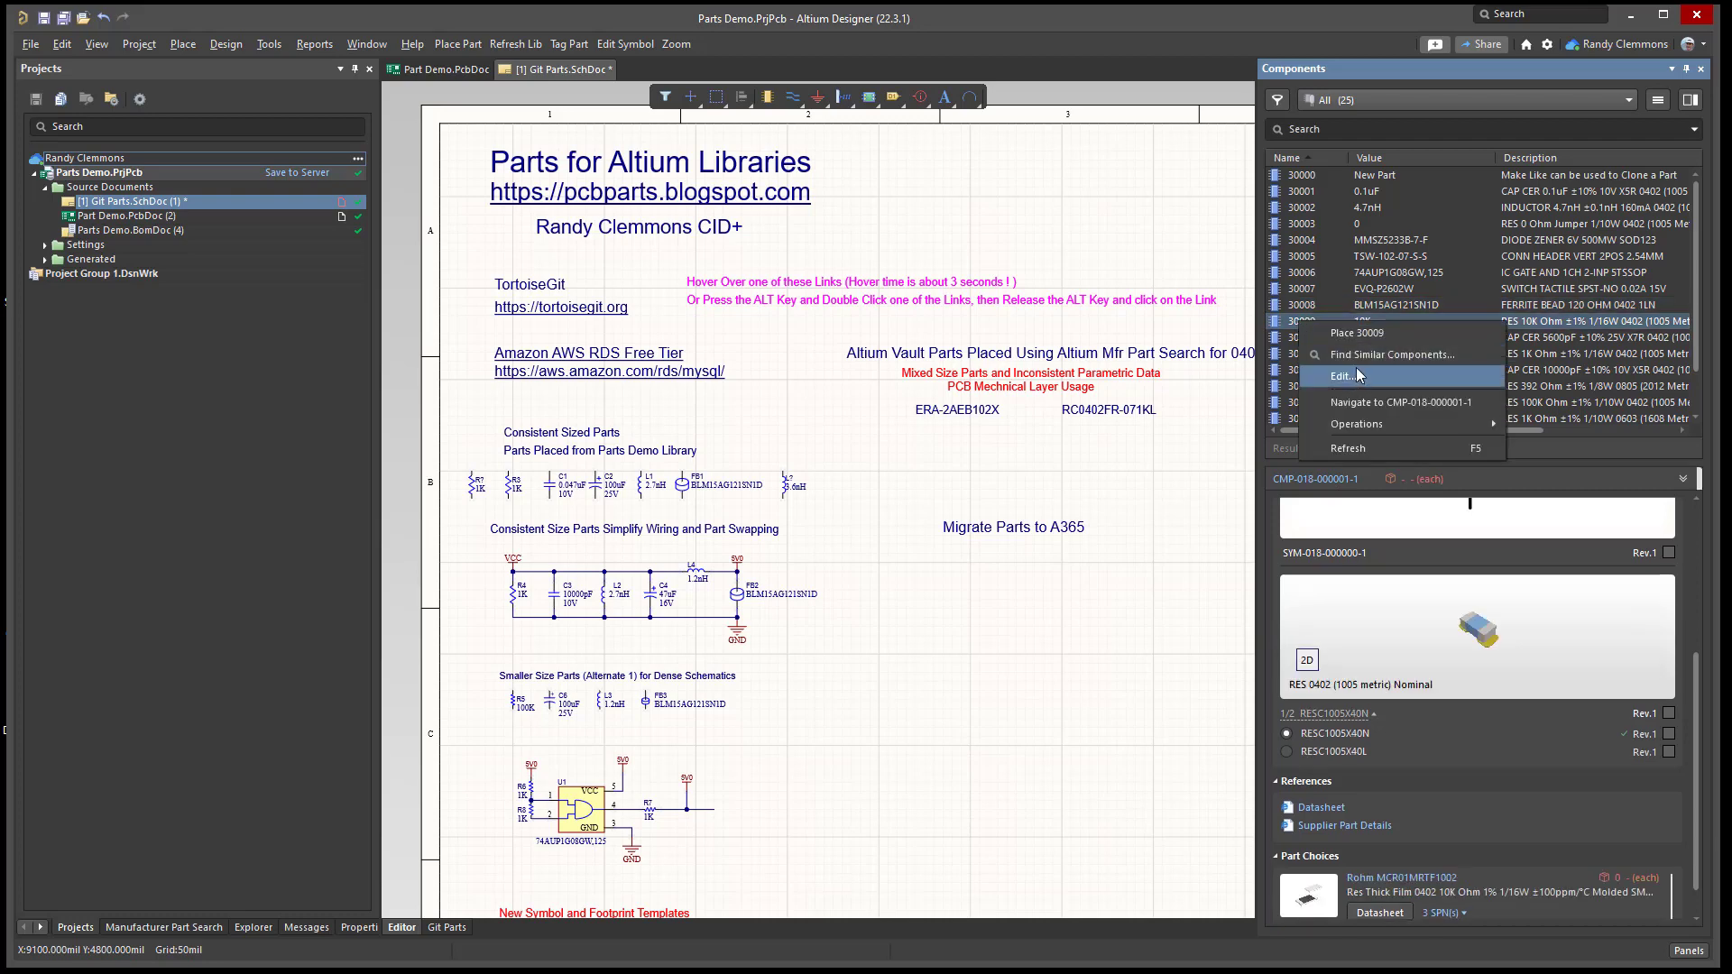
mouse_move(1341, 423)
click(1555, 470)
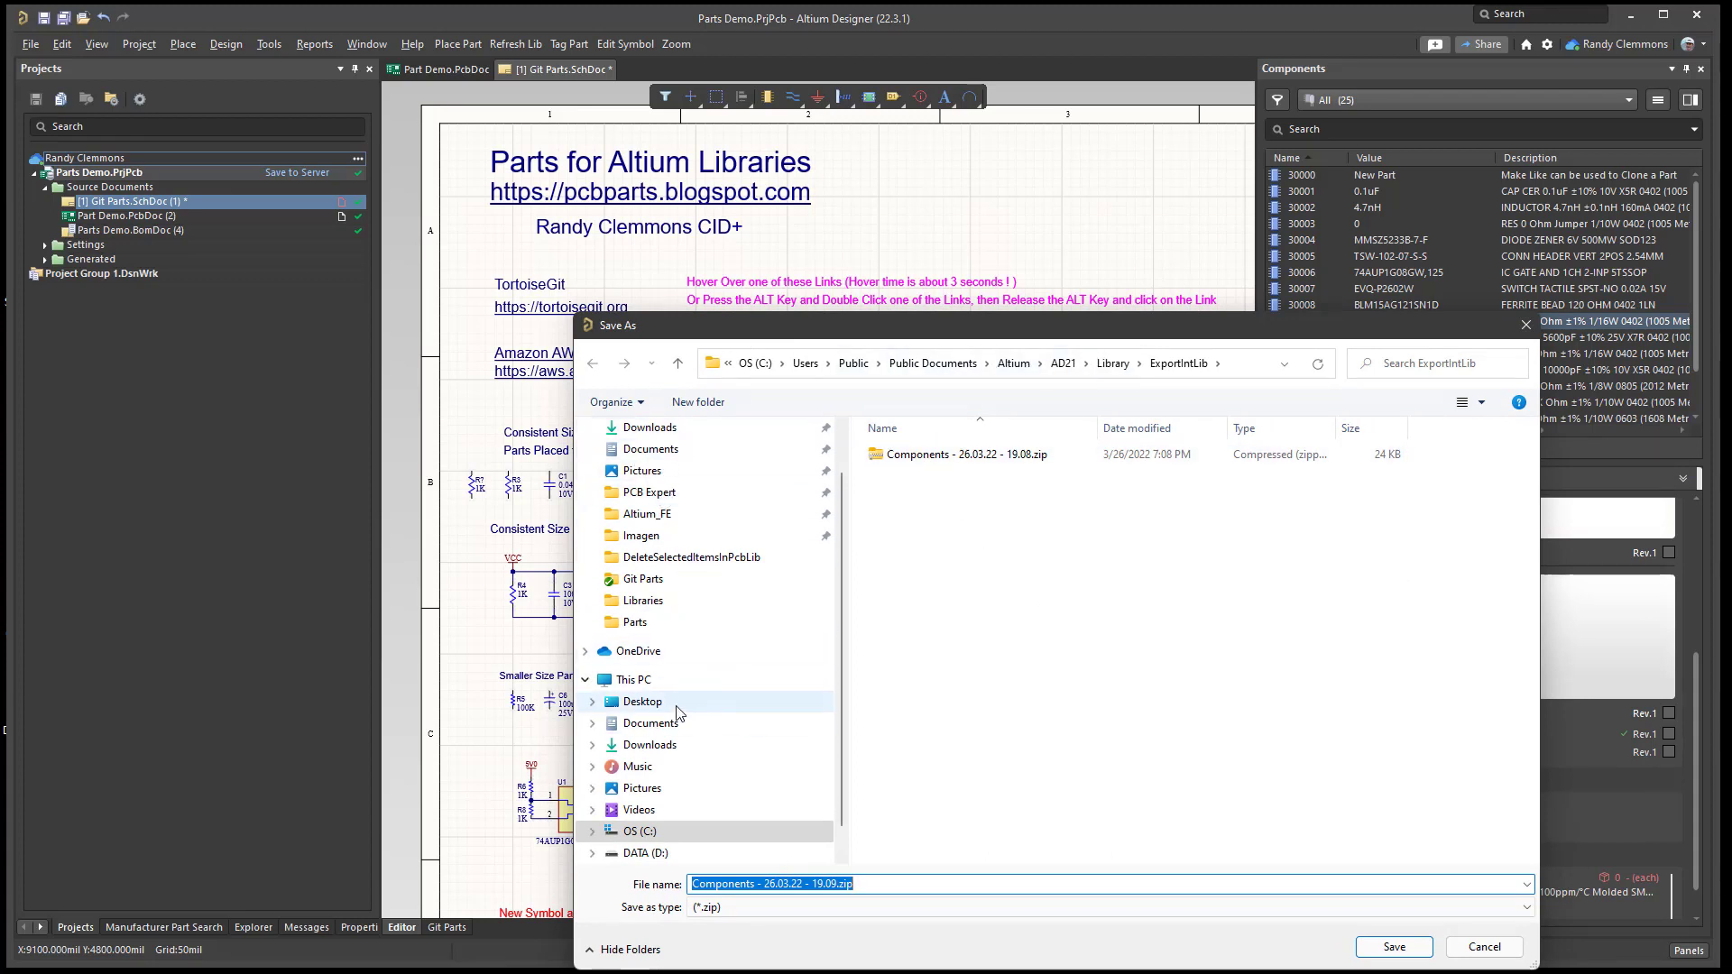
scroll(653, 730, up, 1)
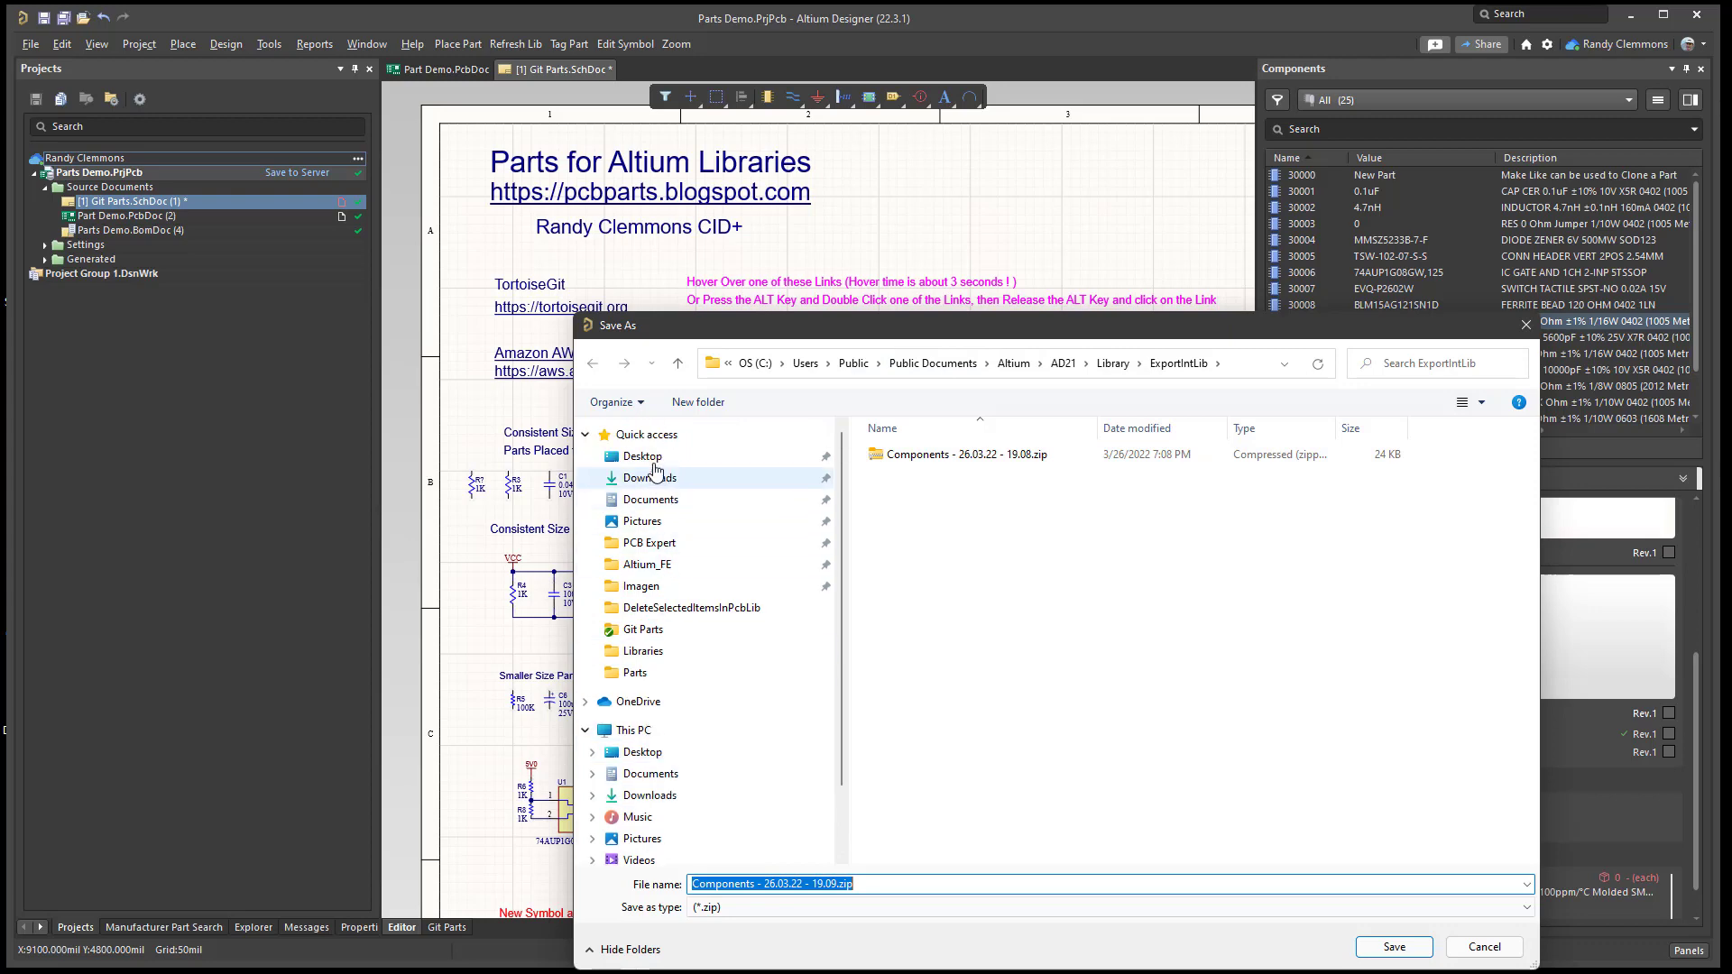
click(644, 456)
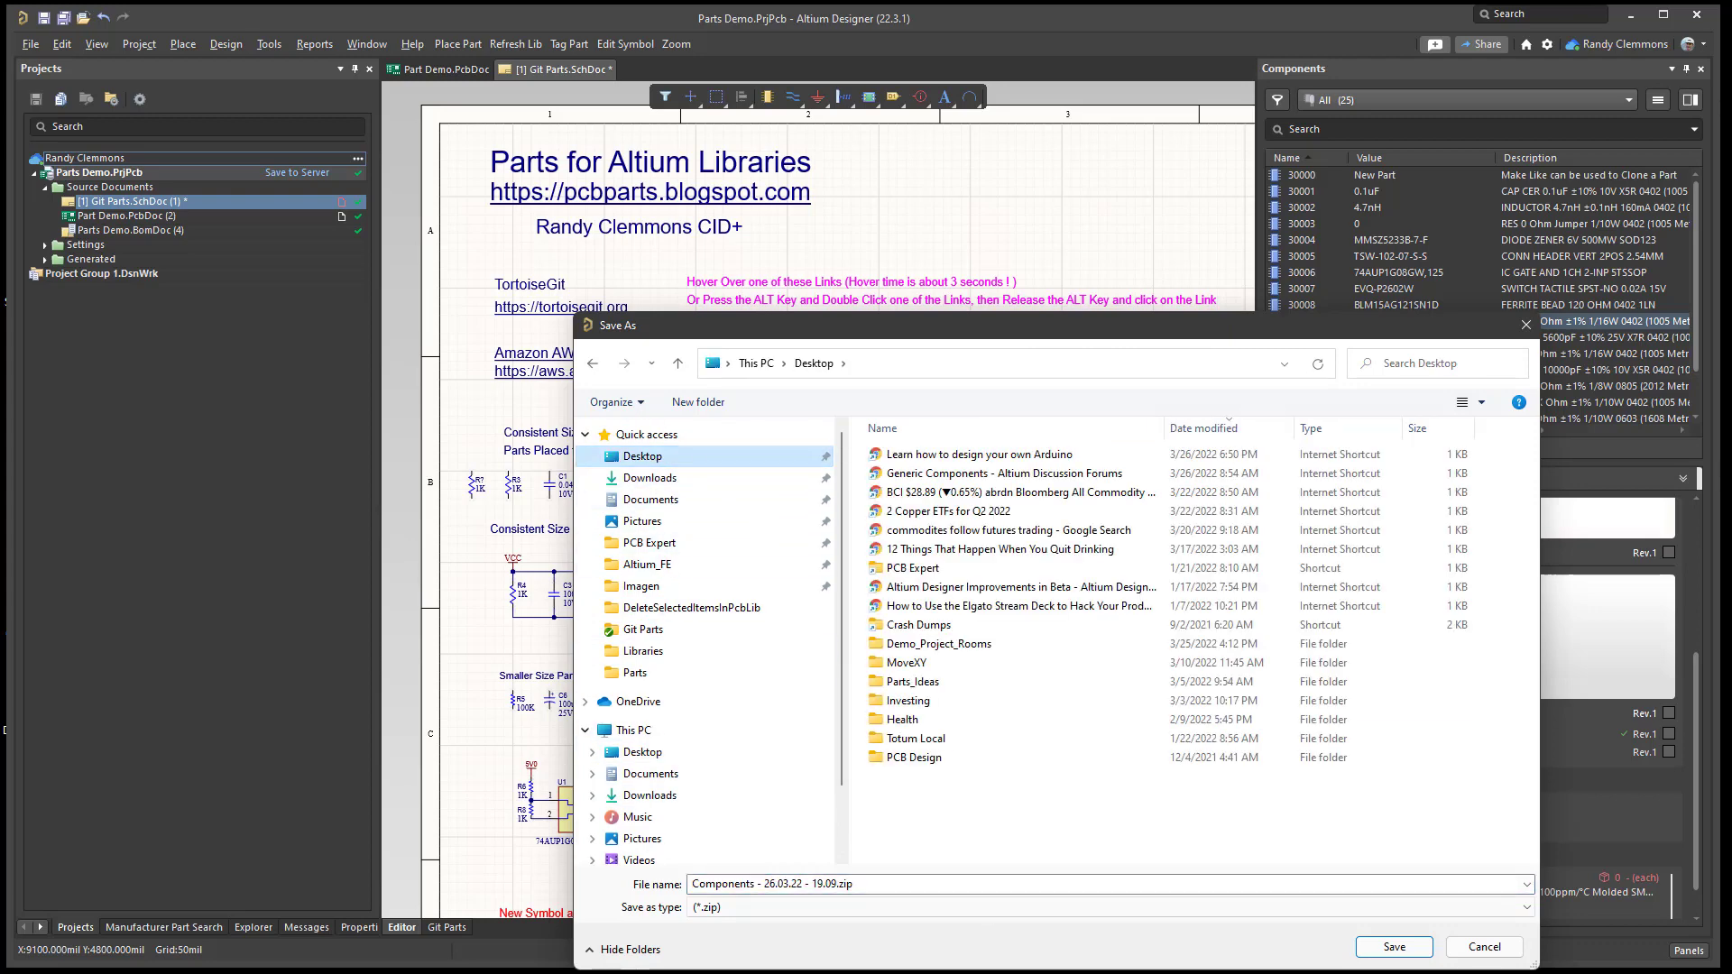
click(1379, 946)
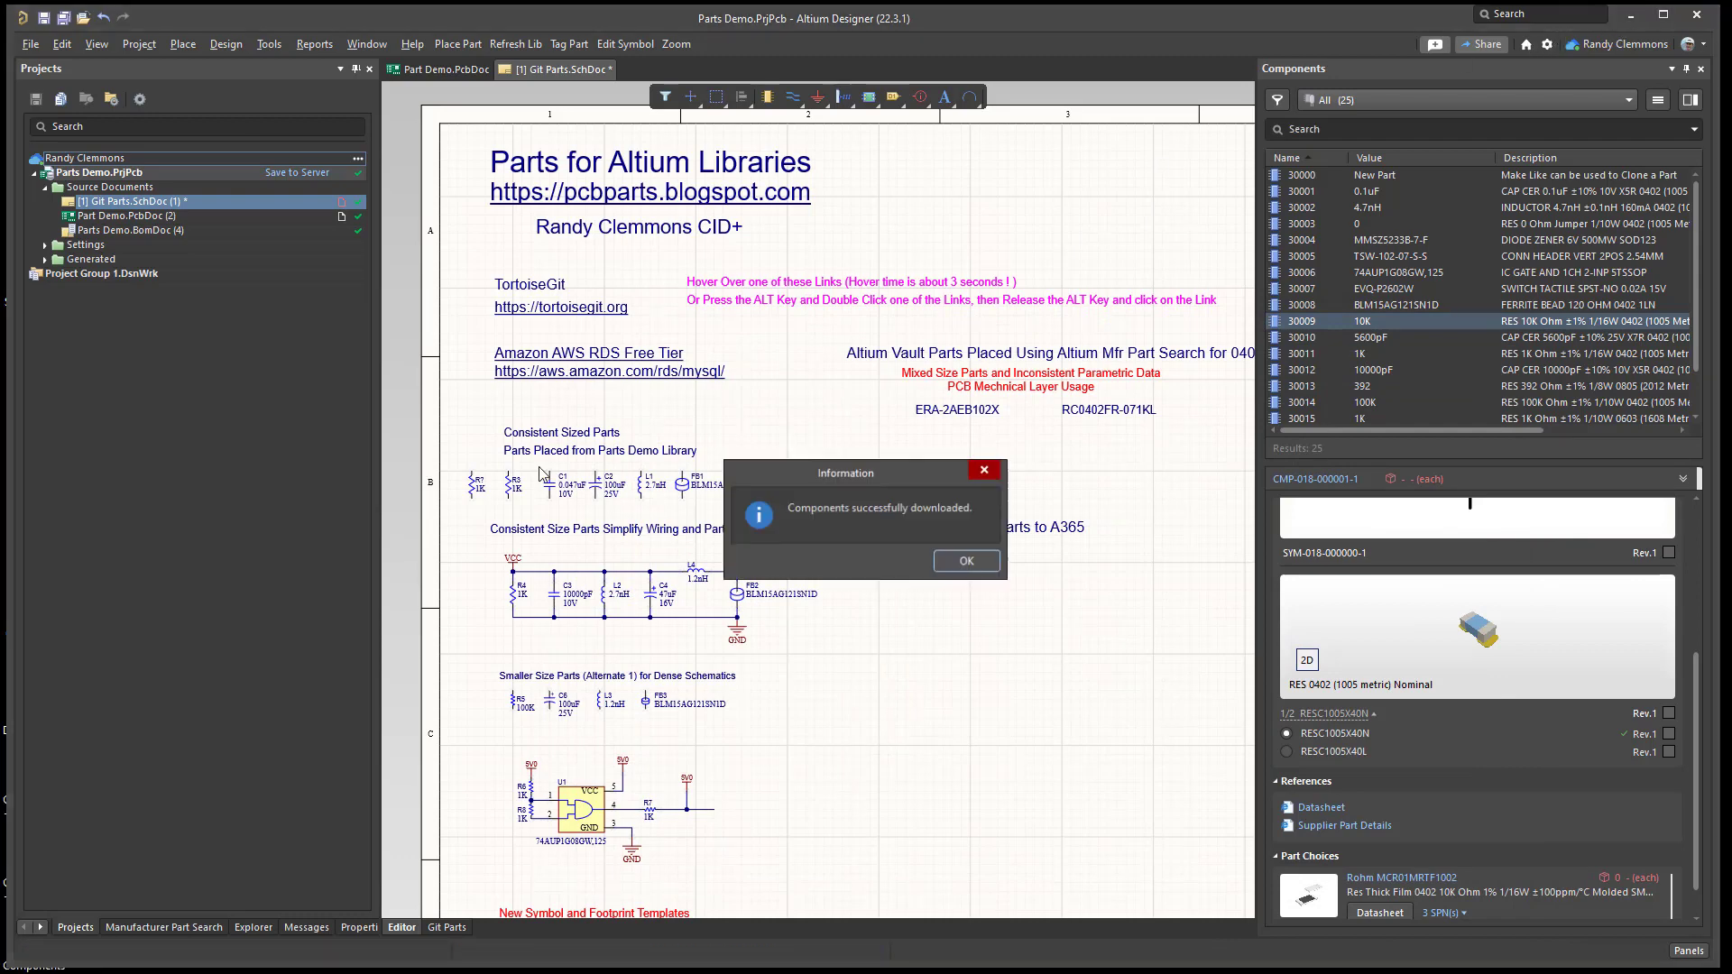
click(962, 563)
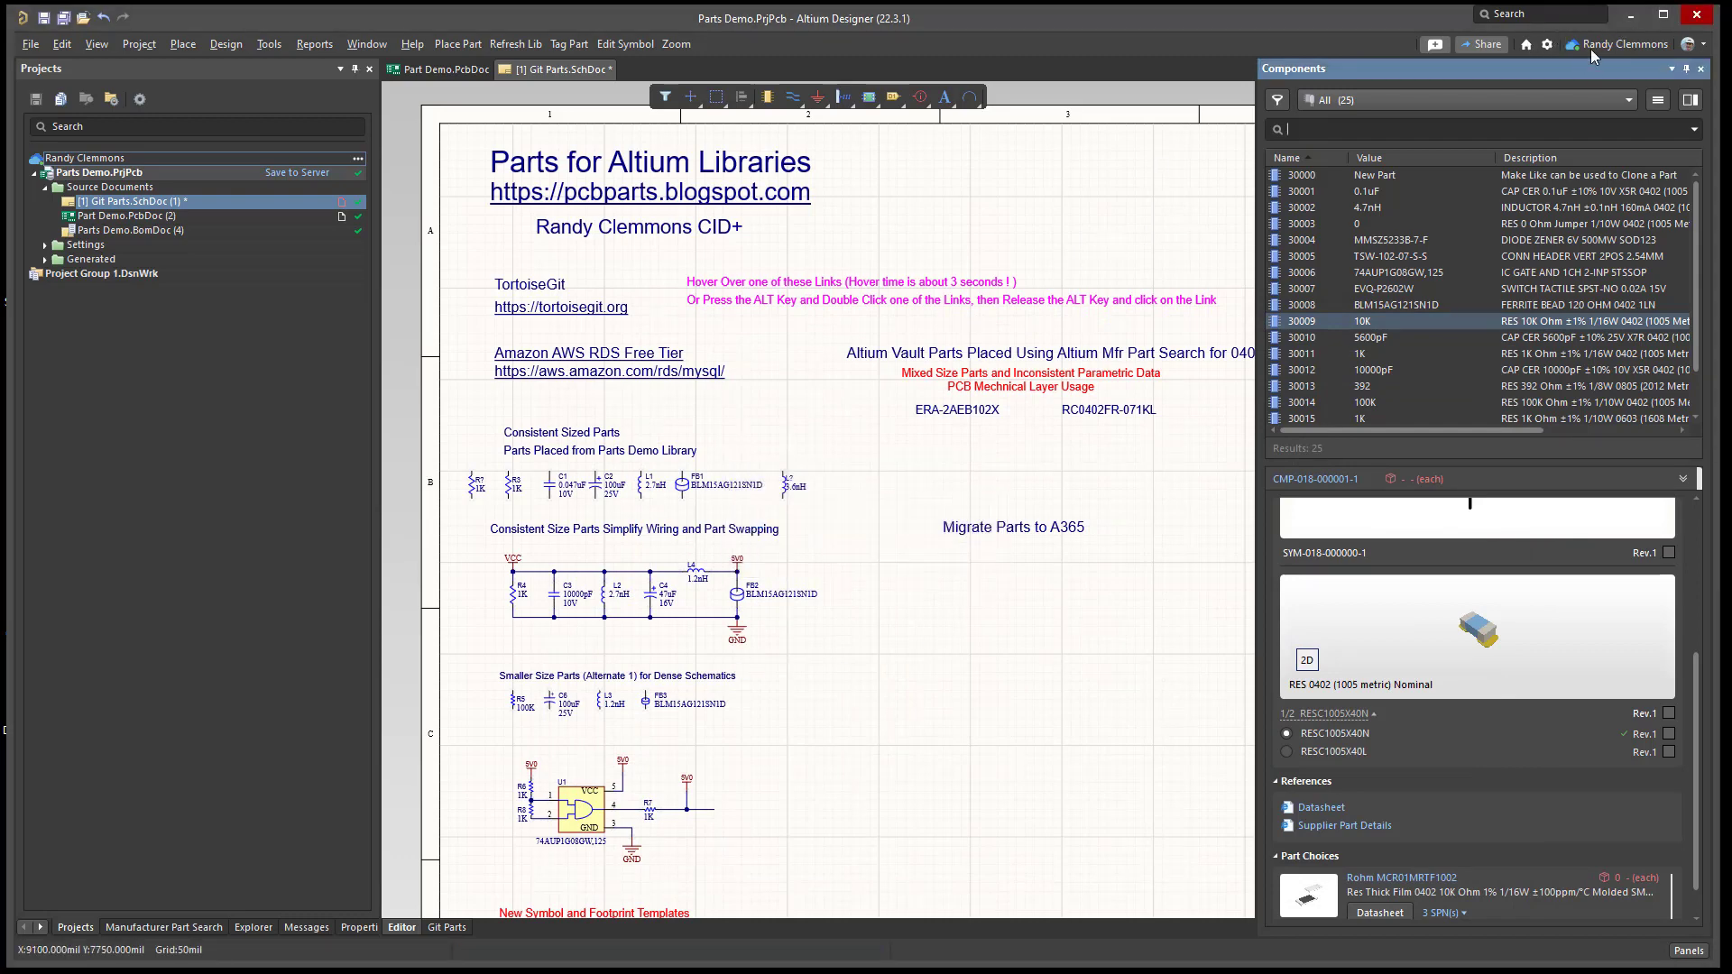
- Switch to the desktop and open the downloaded Components zip, widening the Name column to show full file names
click(1631, 15)
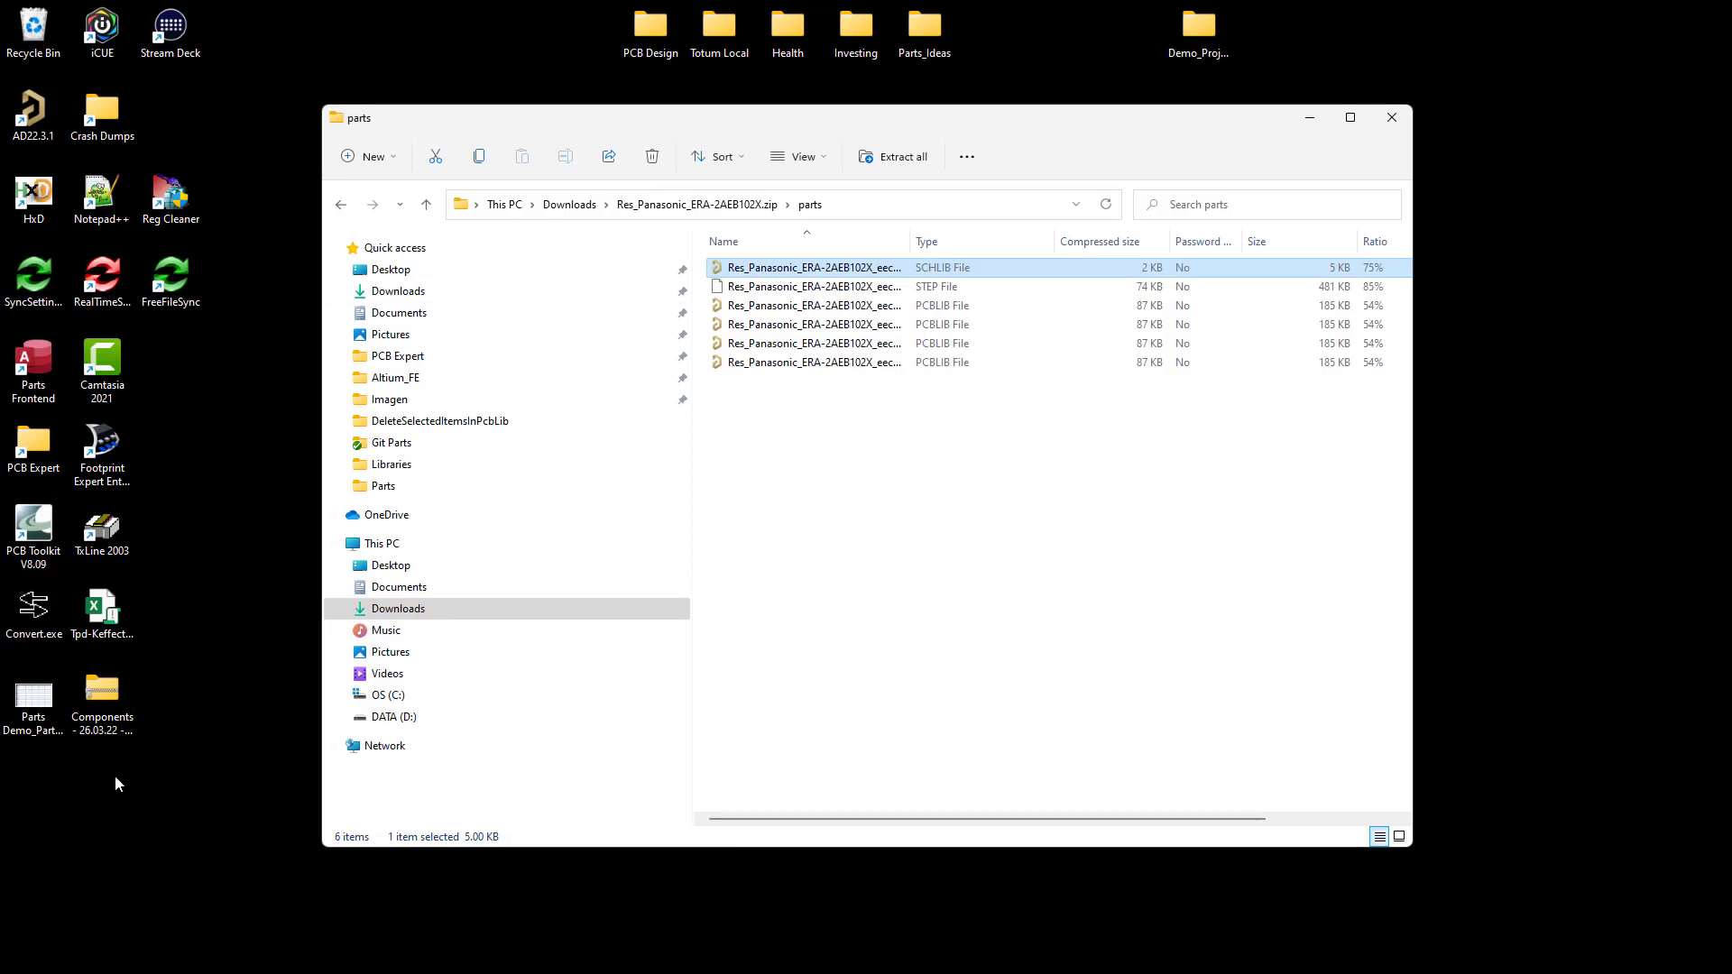
double_click(102, 694)
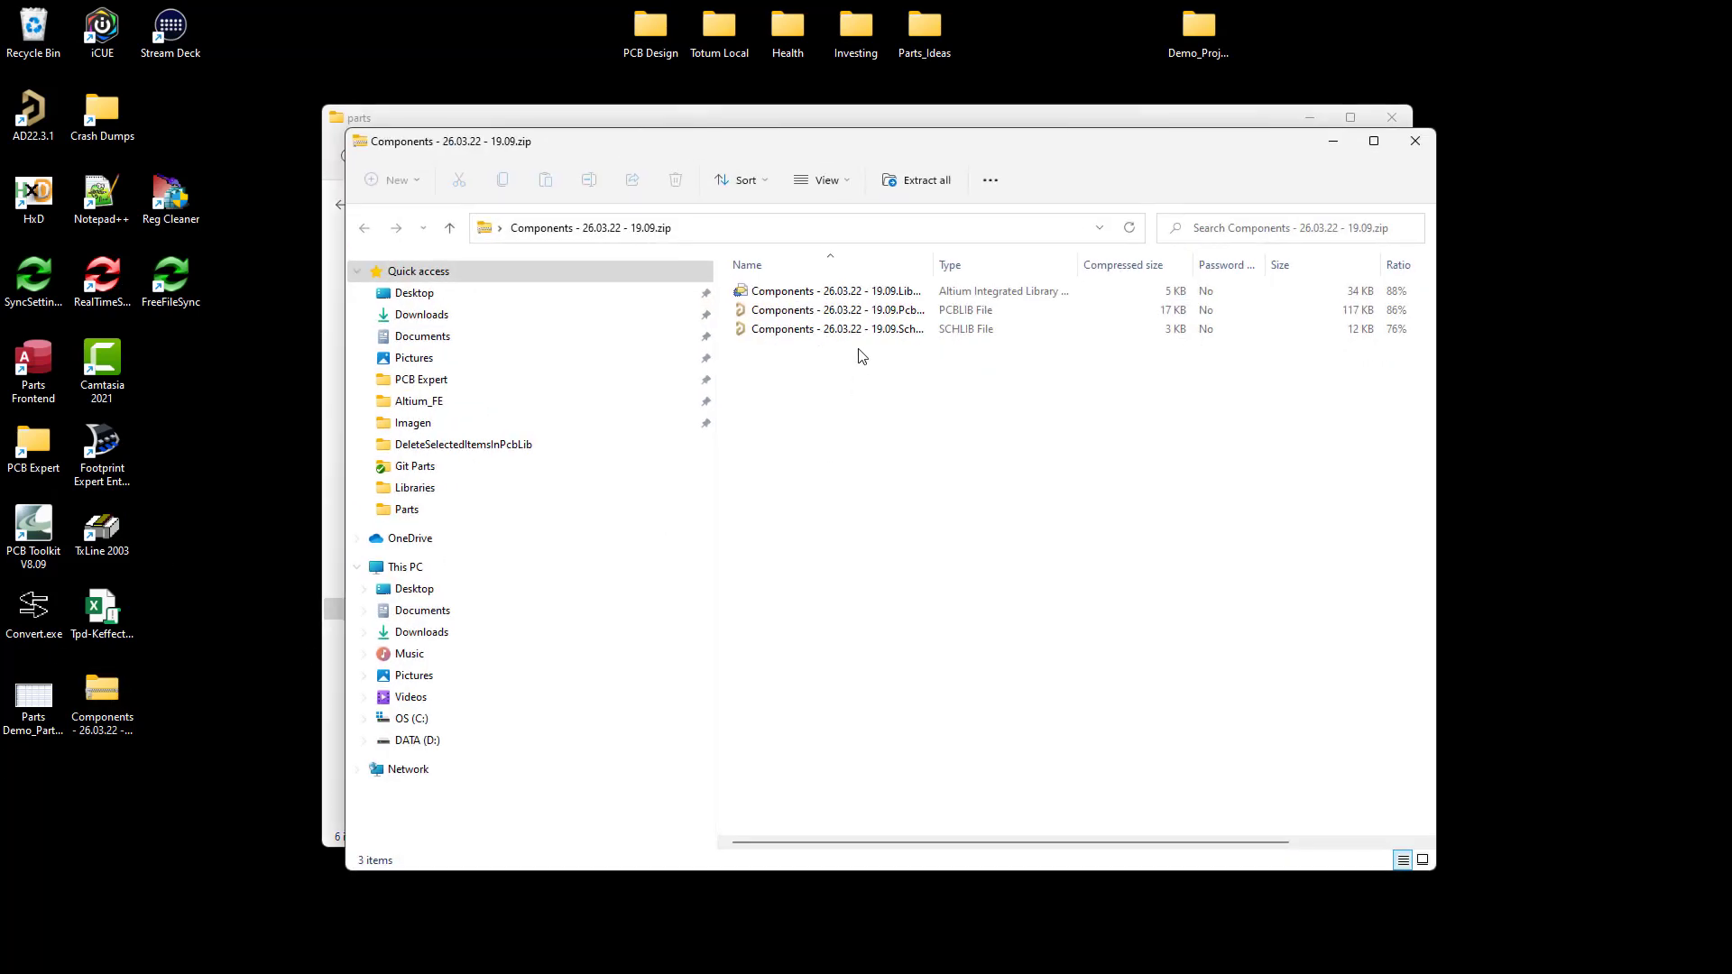
double_click(935, 265)
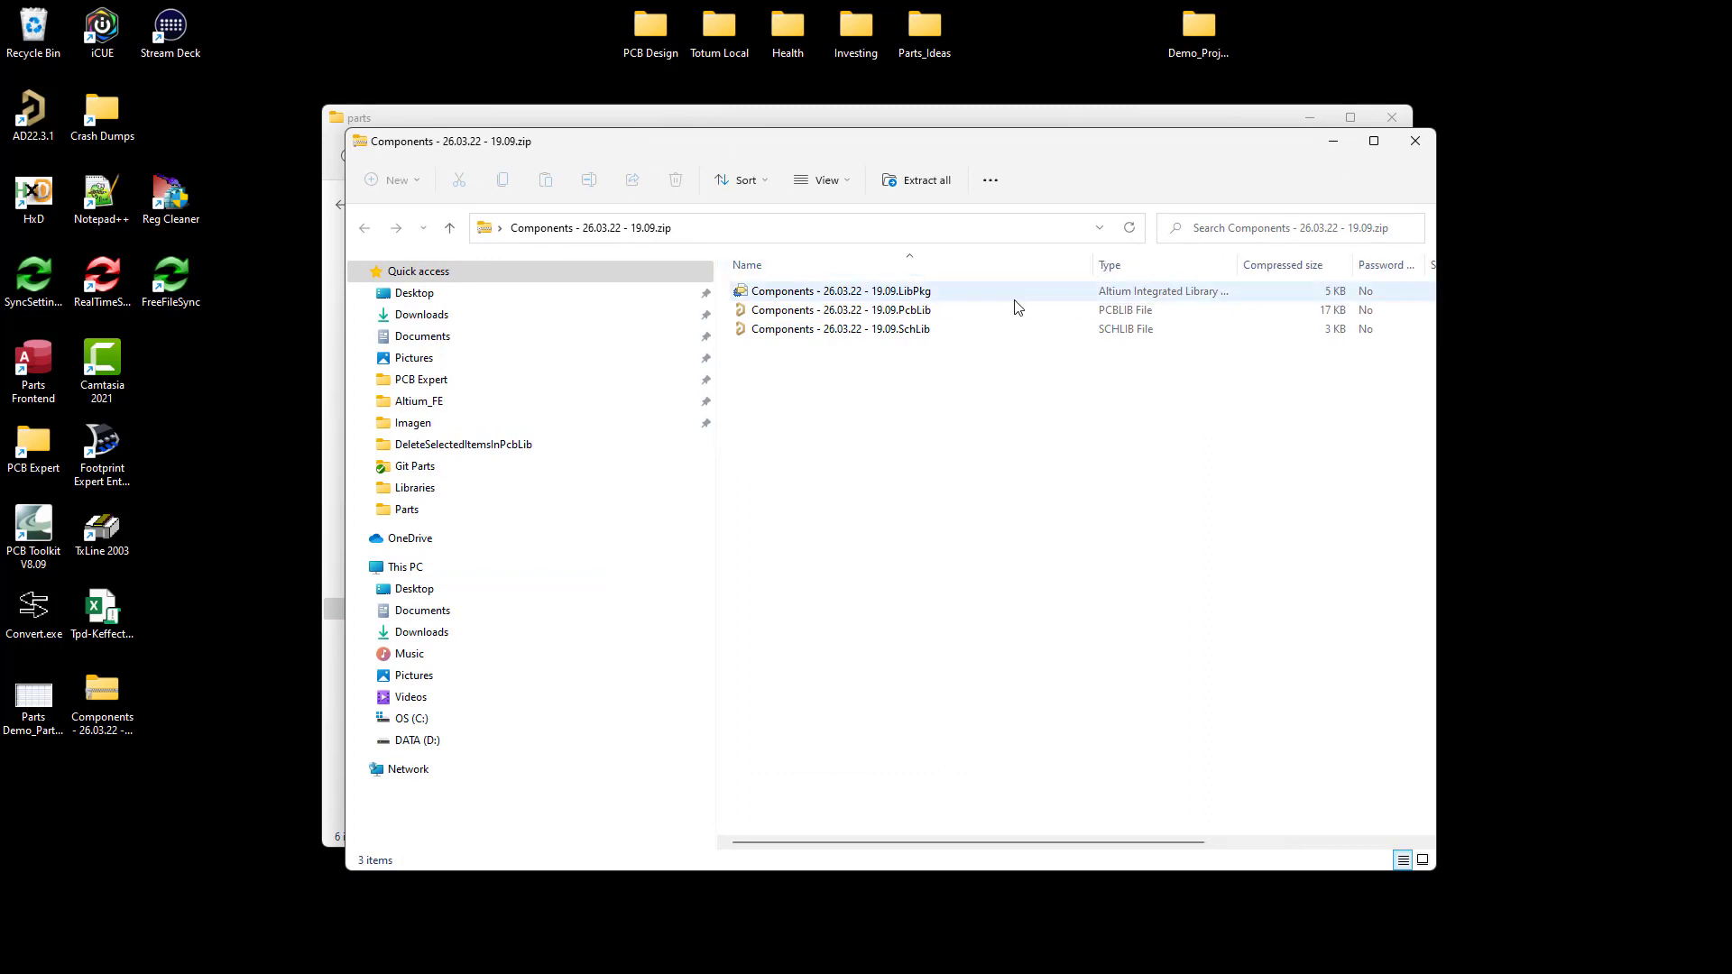
- Try to open Components - 26.03.22 - 19.09.PcbLib directly from inside the zip, and close the archive window
click(805, 316)
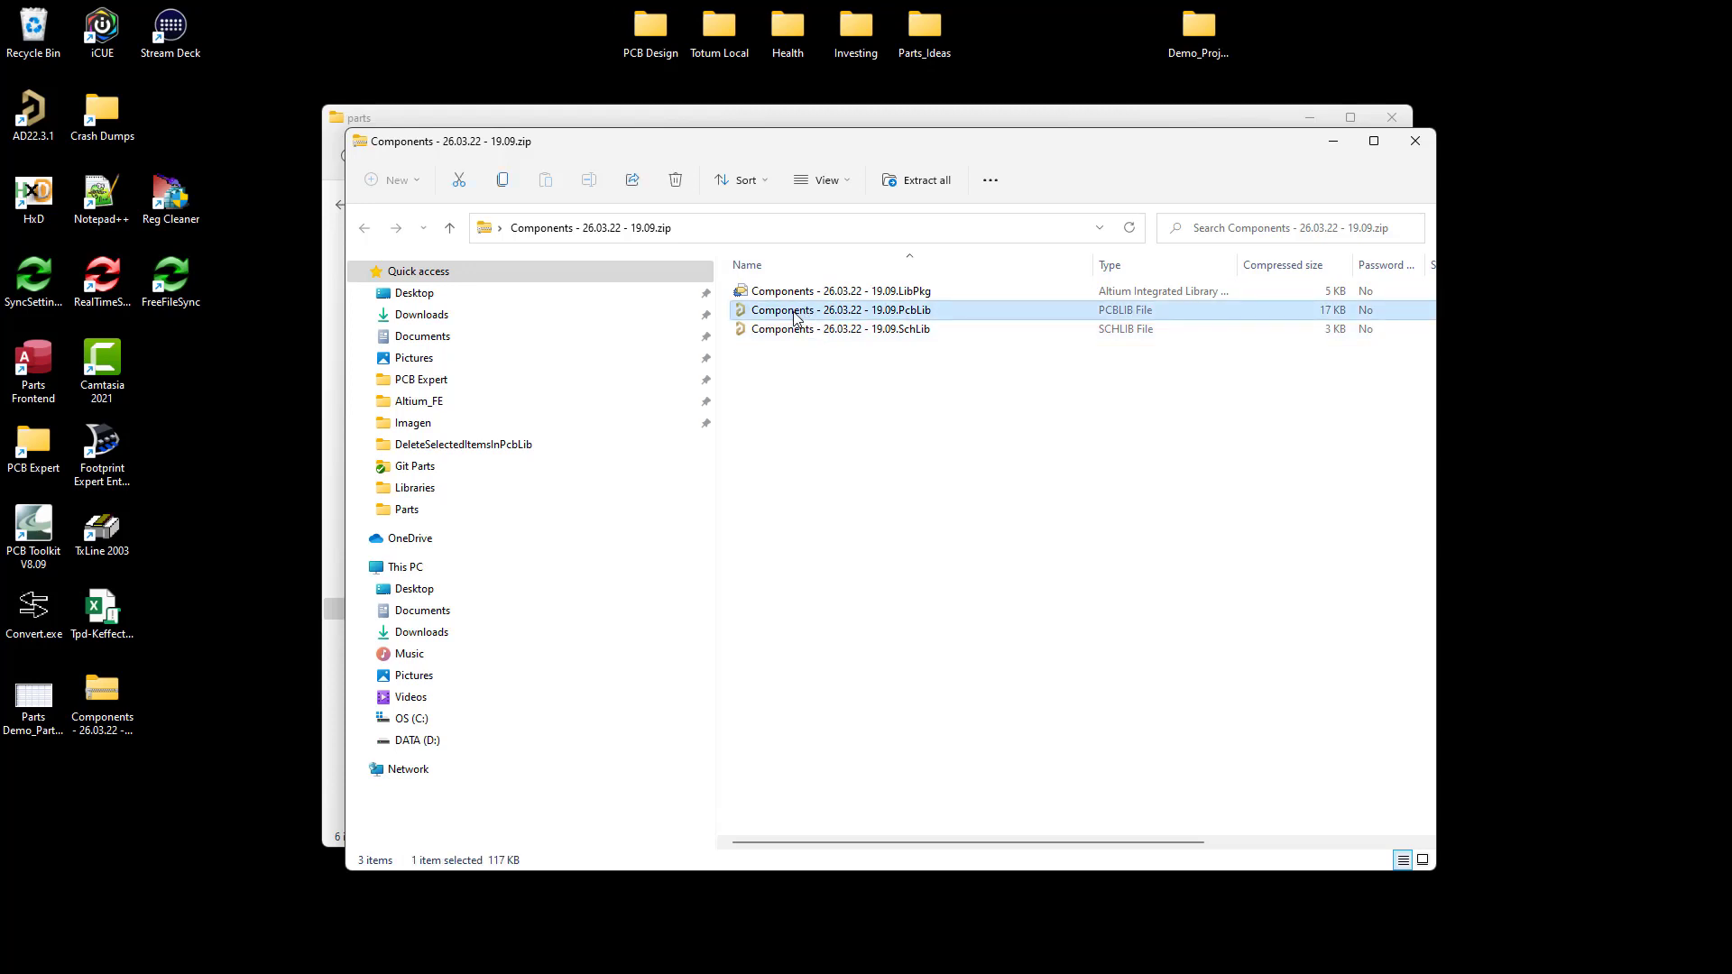
double_click(794, 313)
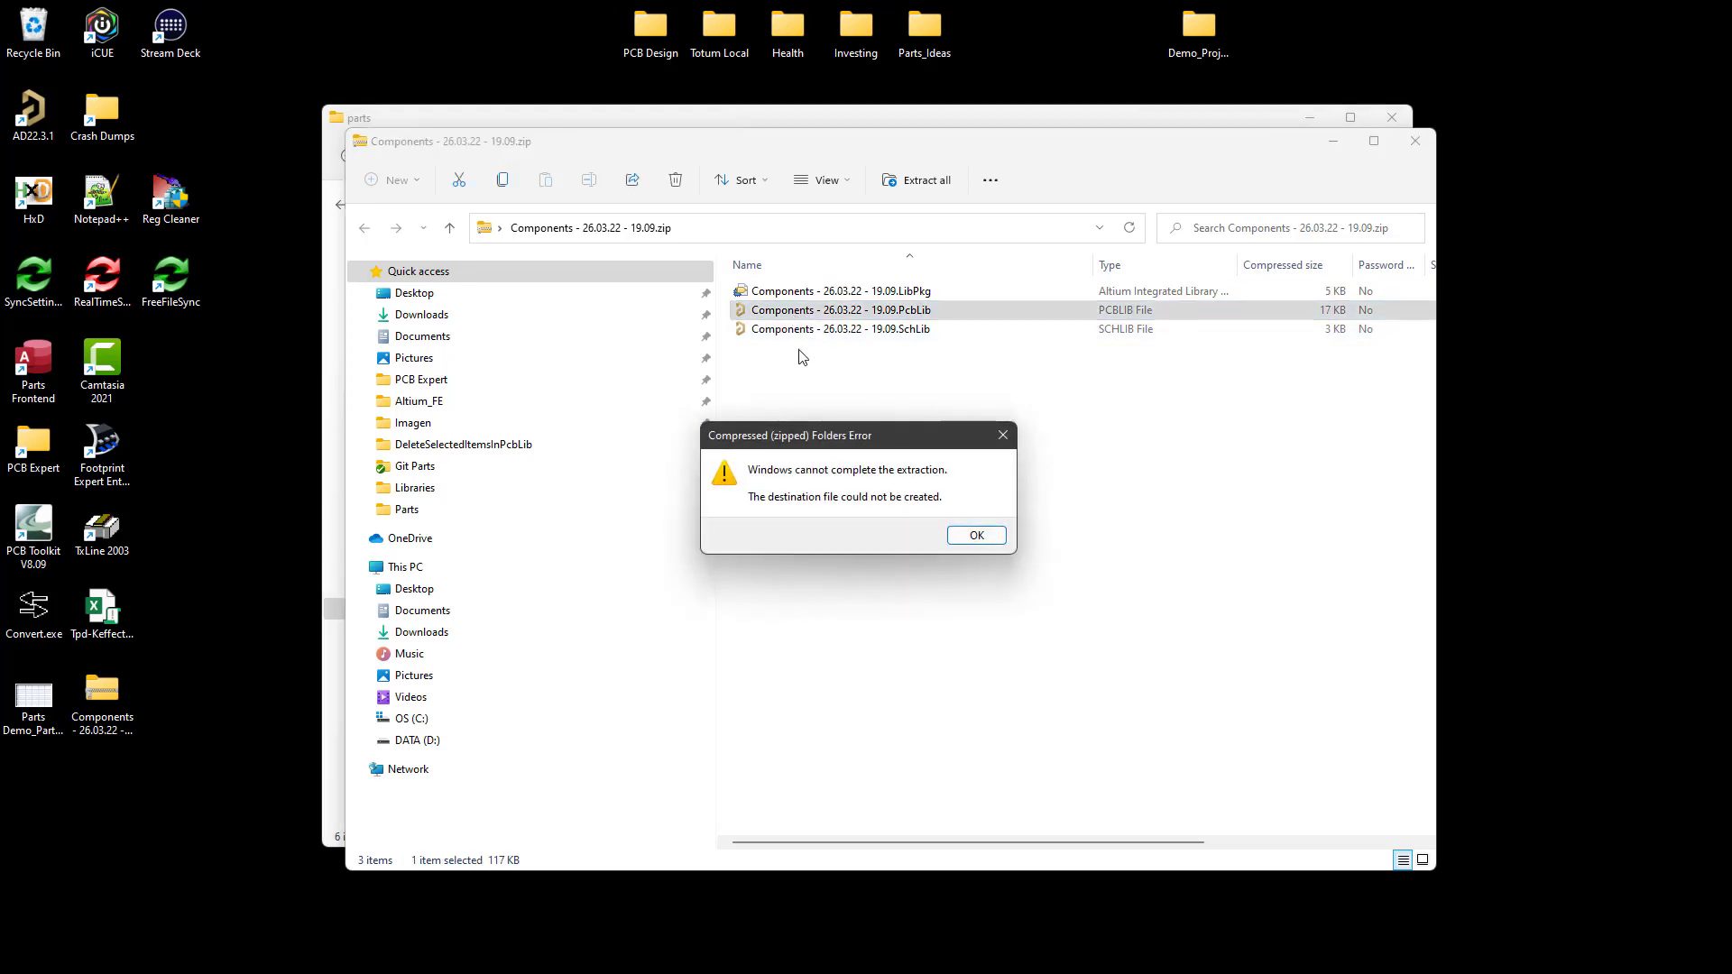
click(976, 535)
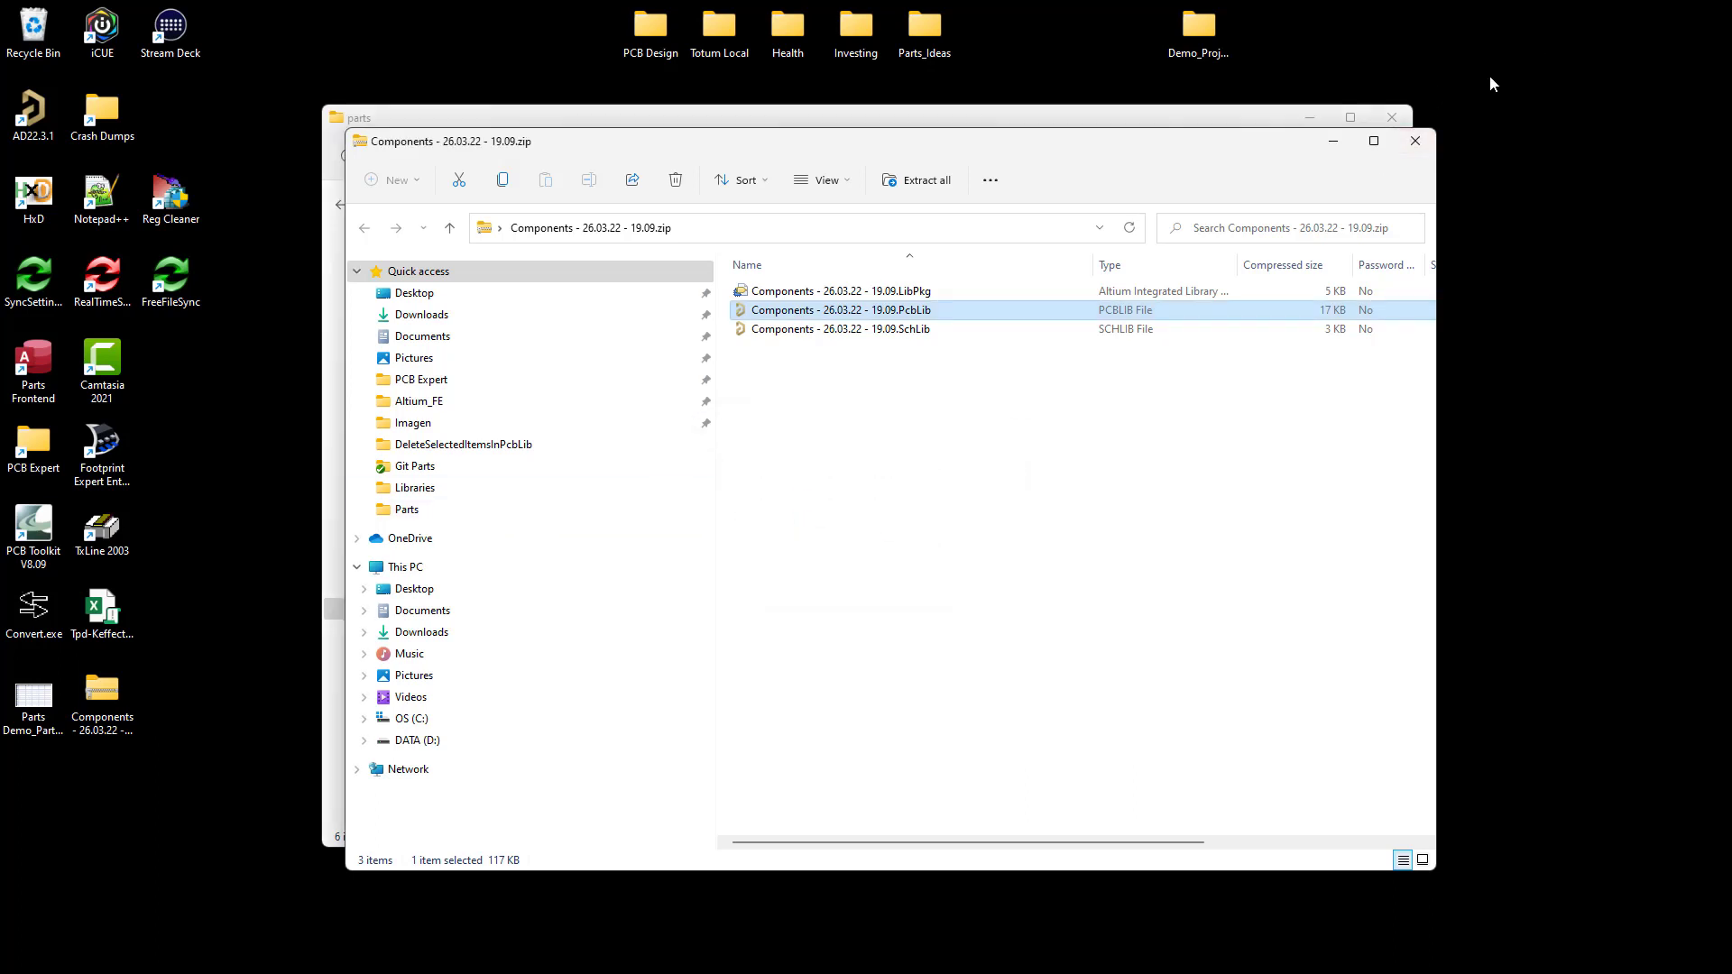
click(1416, 141)
- Extract the Components zip to the Desktop folder Components - 26.03.22 - 19.09, showing the extracted files when complete
click(102, 699)
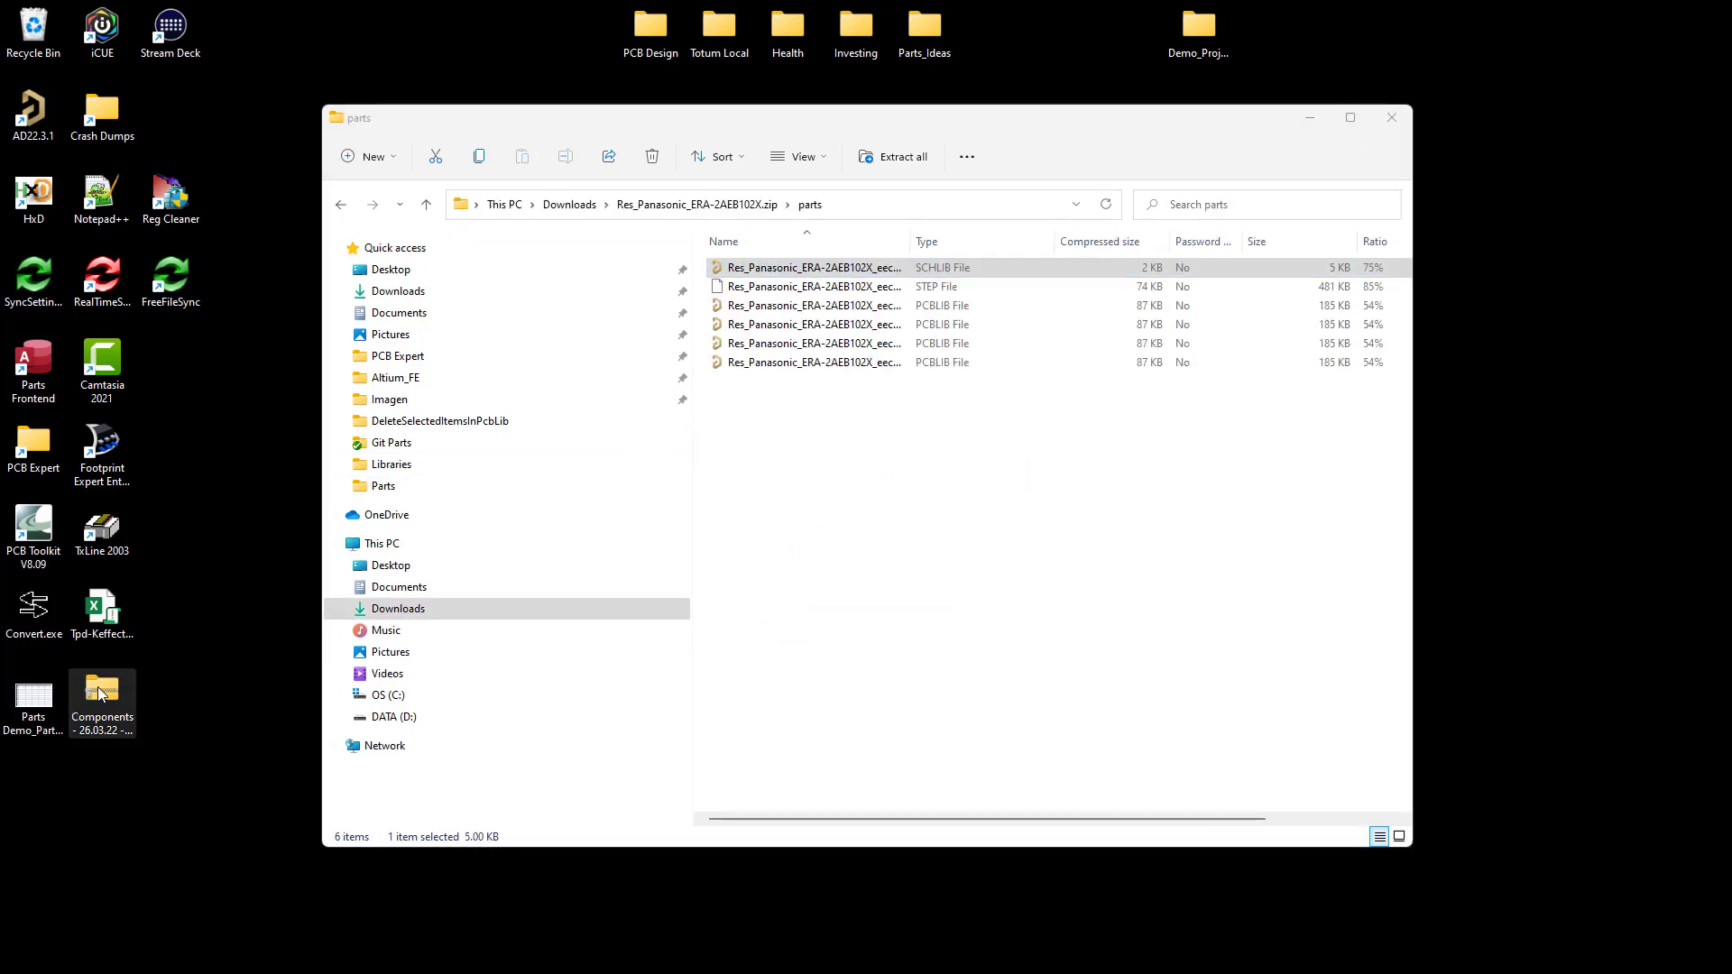
right_click(102, 713)
click(172, 454)
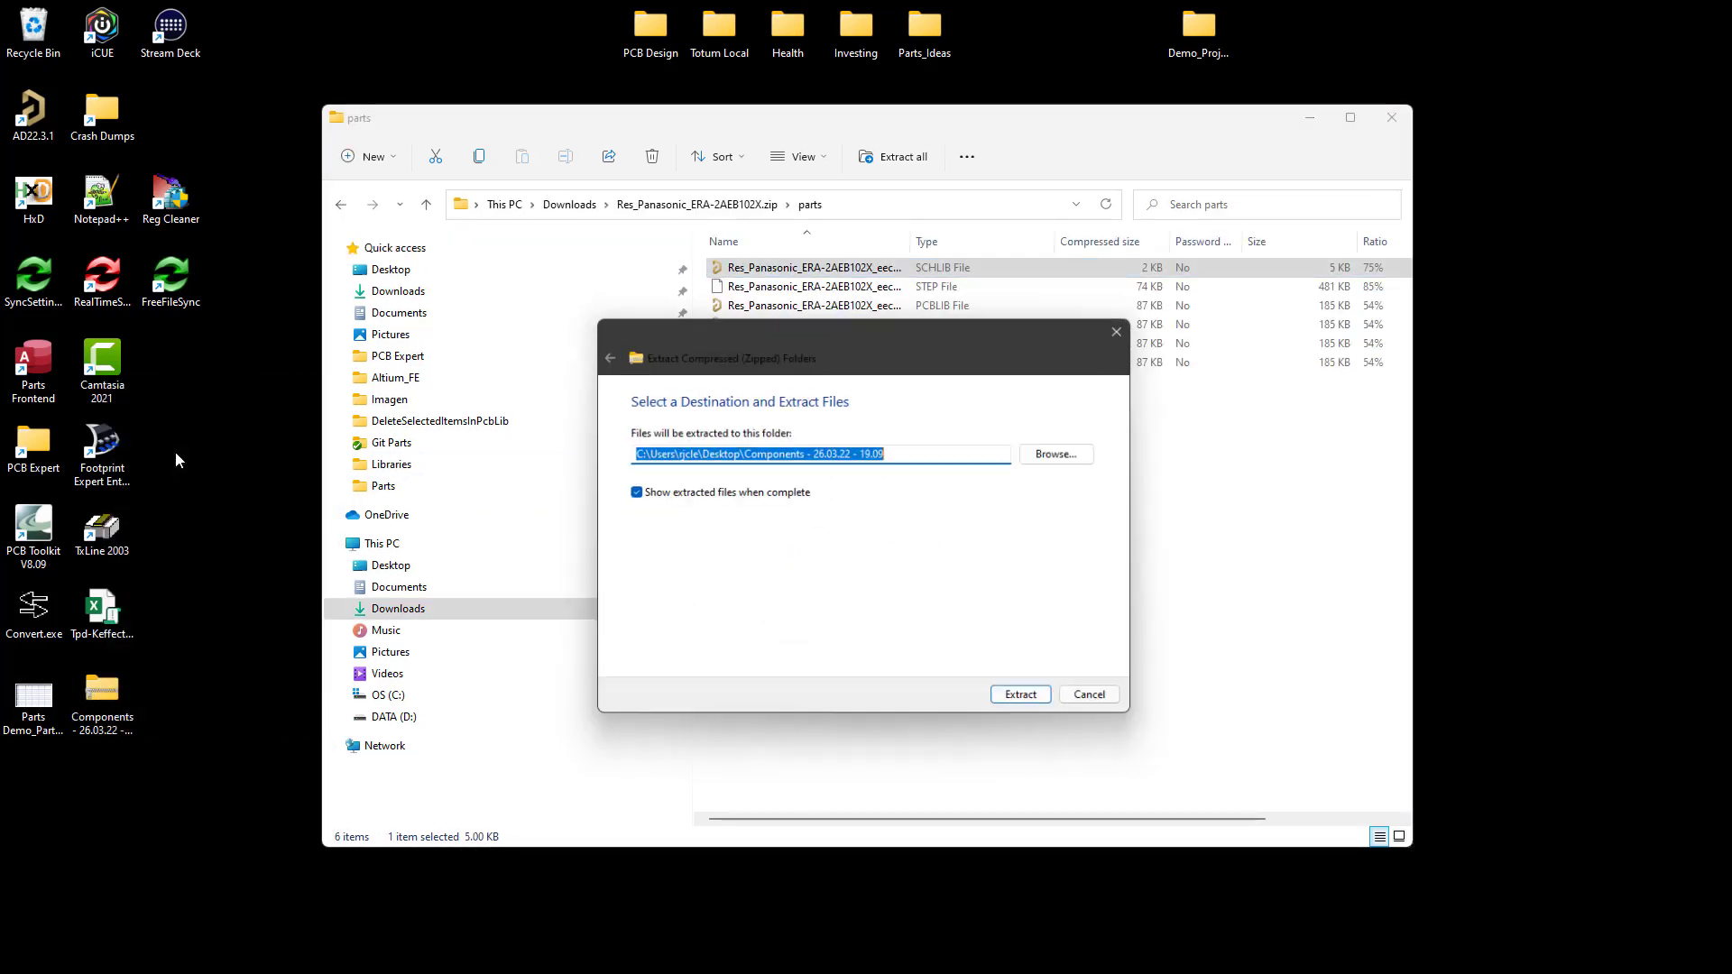
click(1036, 703)
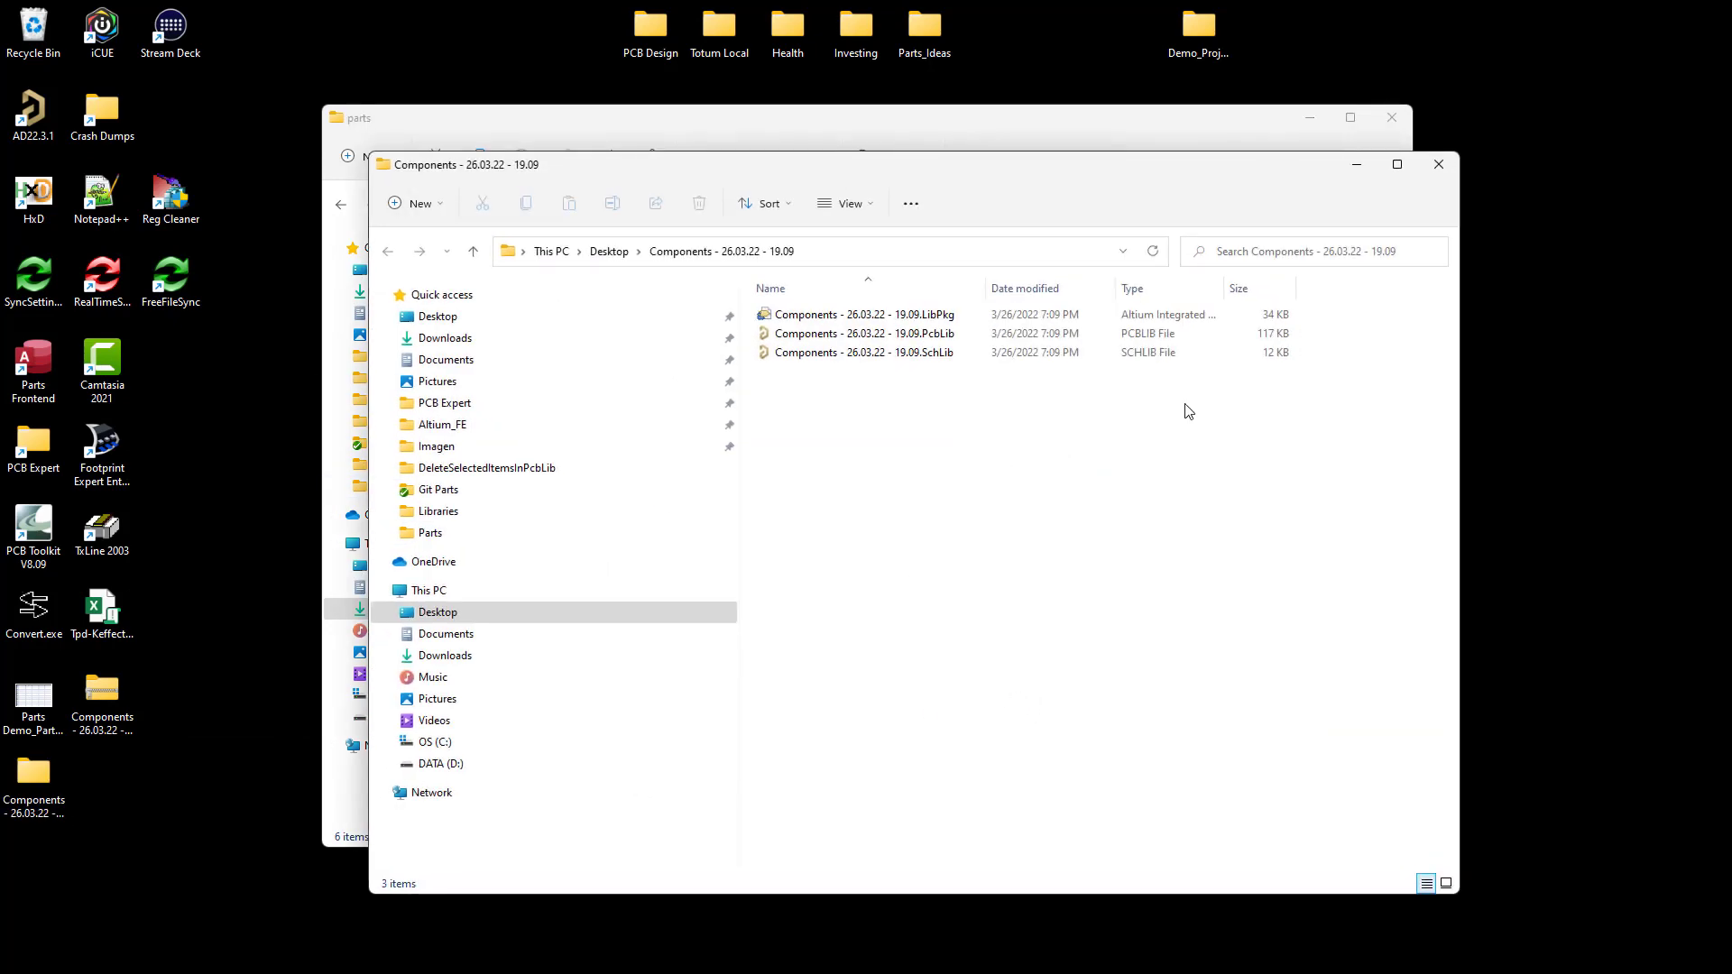
- Open the extracted Components - 26.03.22 - 19.09.PcbLib and the matching SchLib file in Altium Designer
double_click(918, 335)
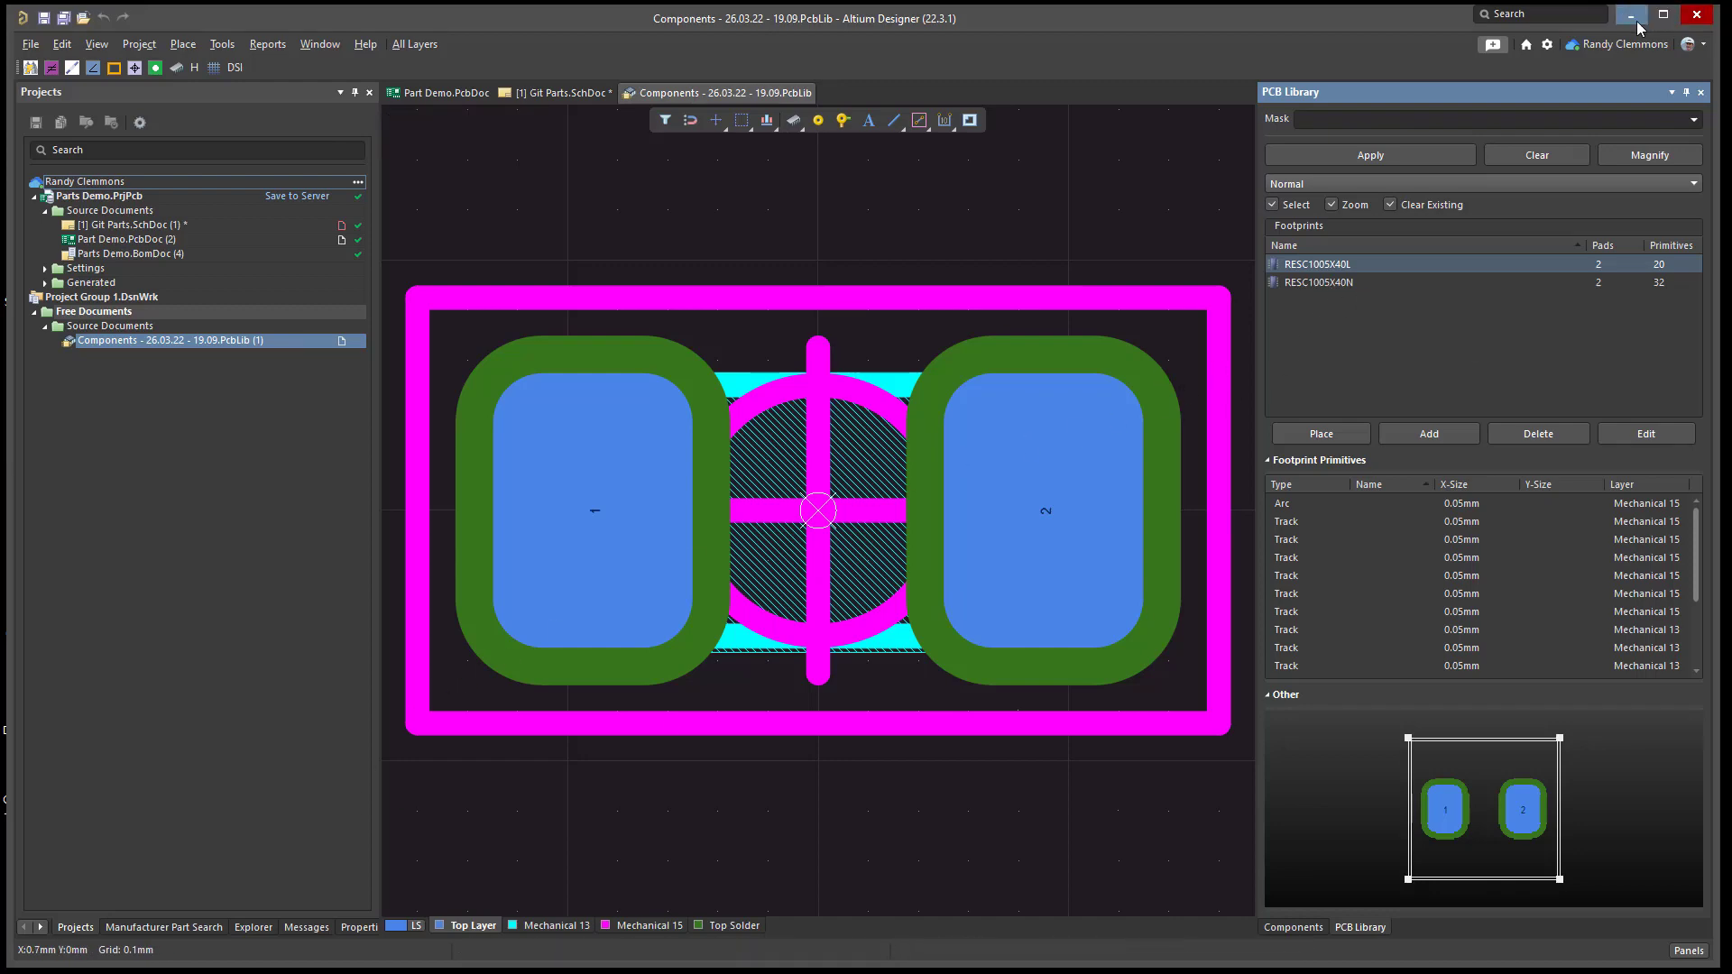
click(1696, 14)
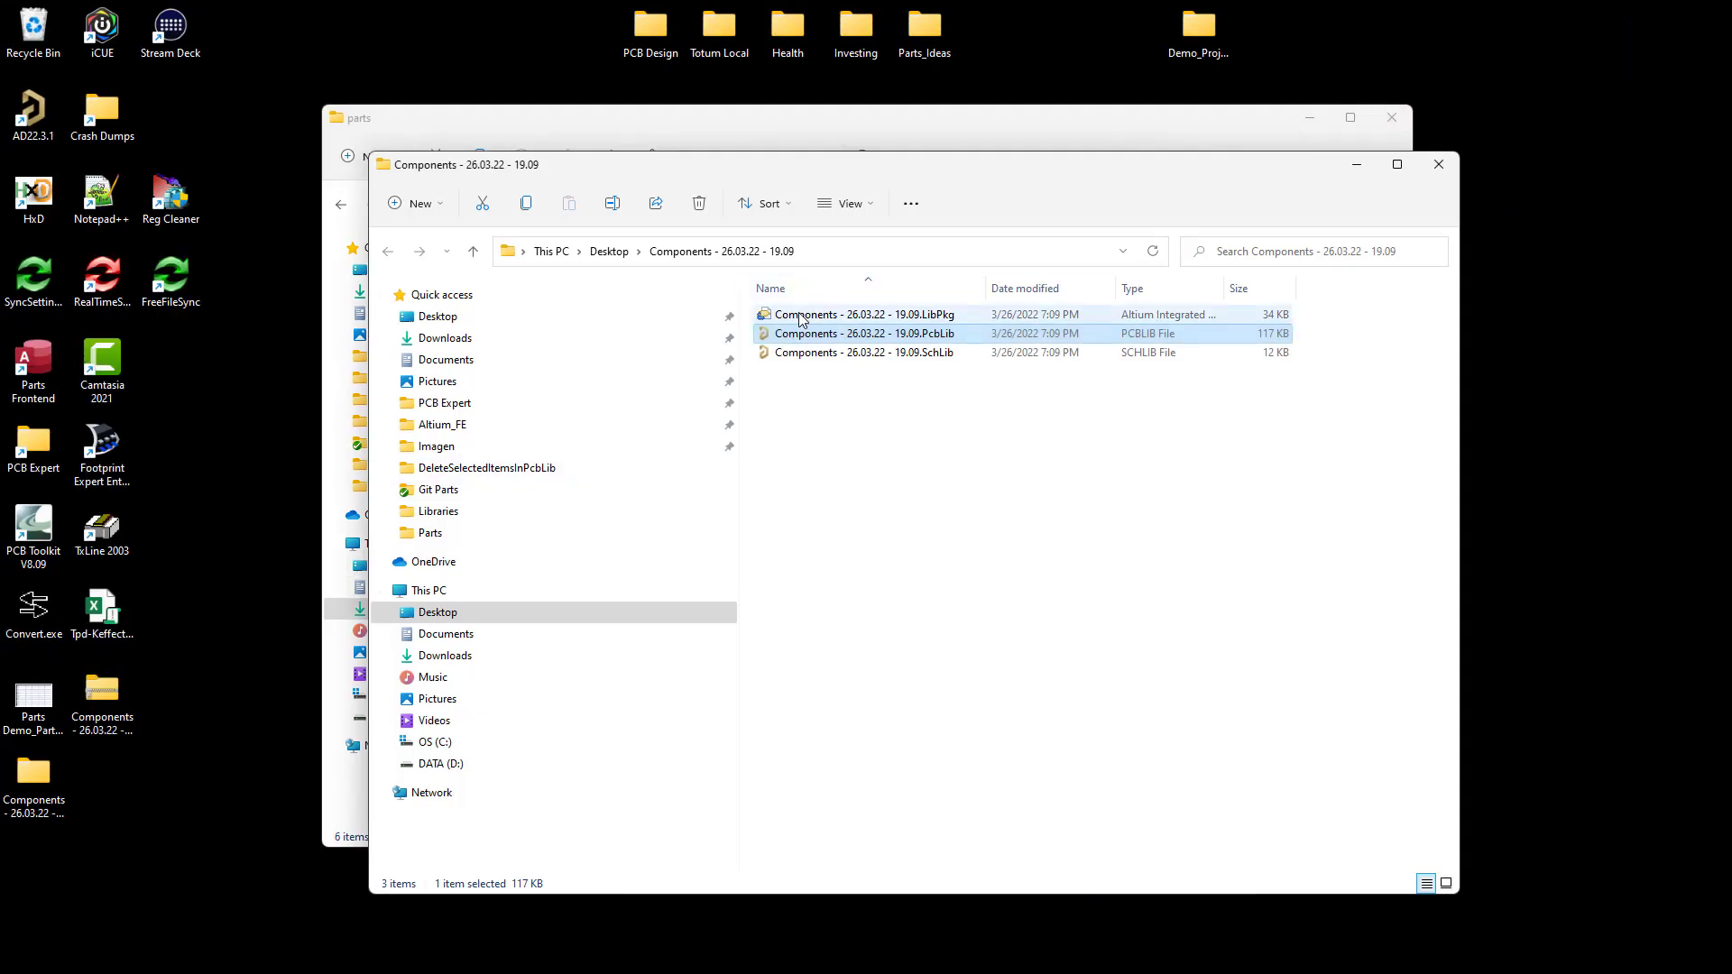
click(788, 353)
double_click(789, 353)
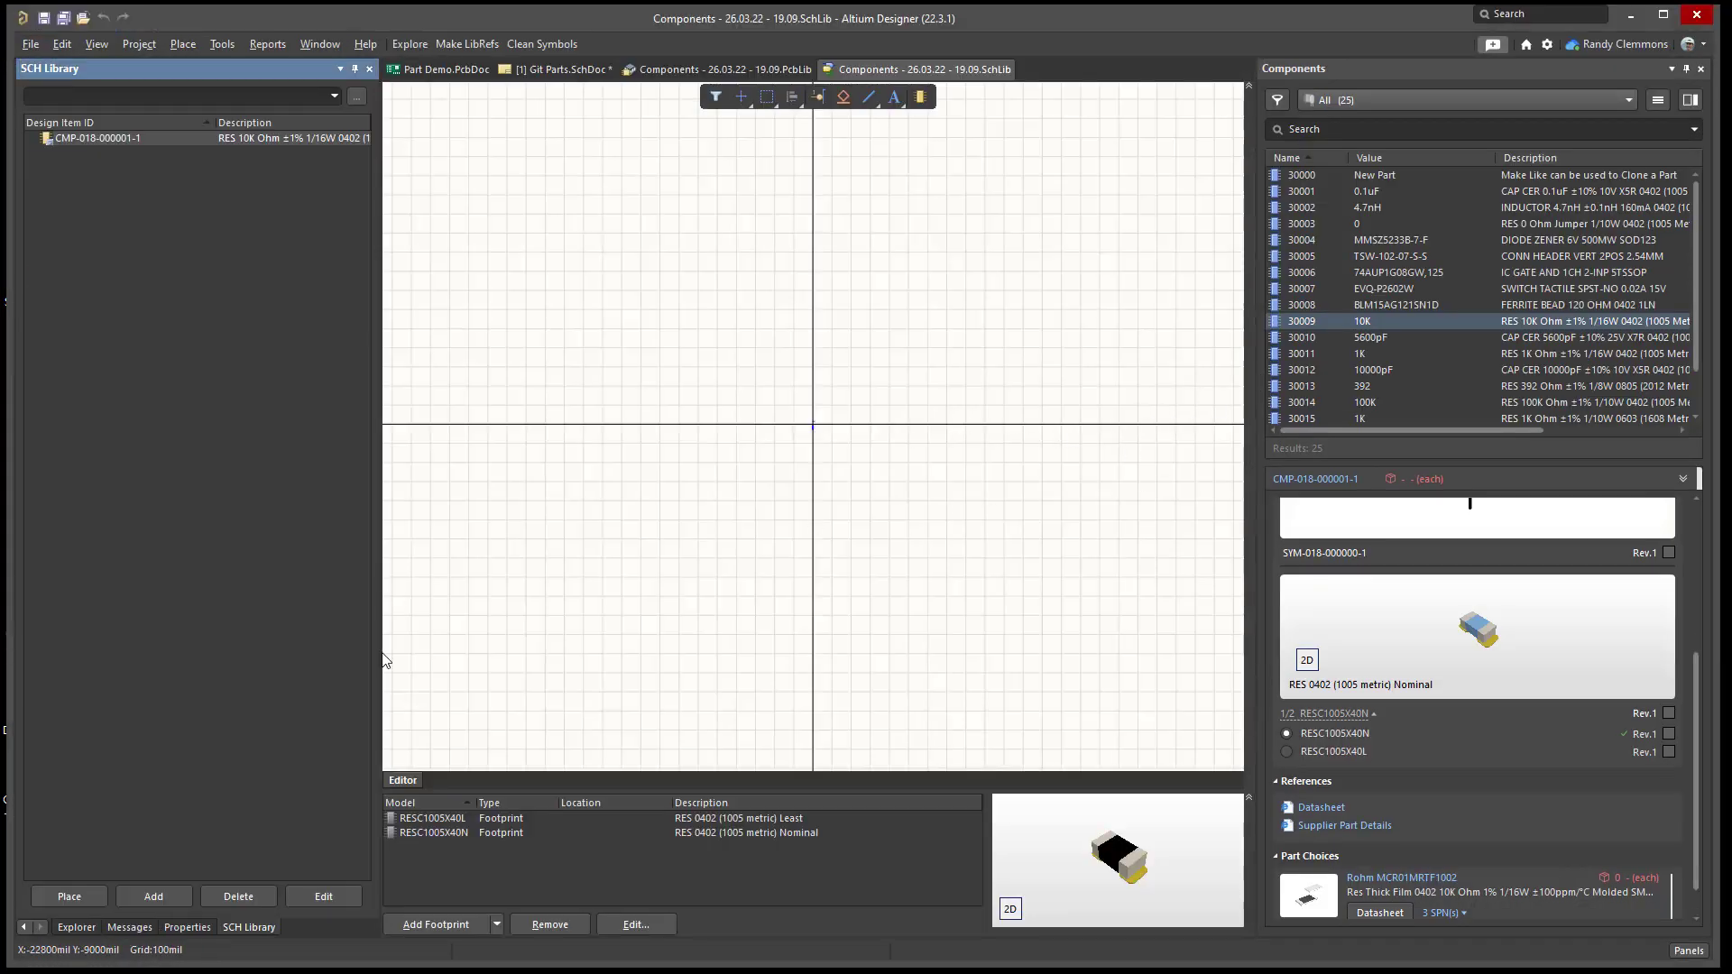
double_click(99, 141)
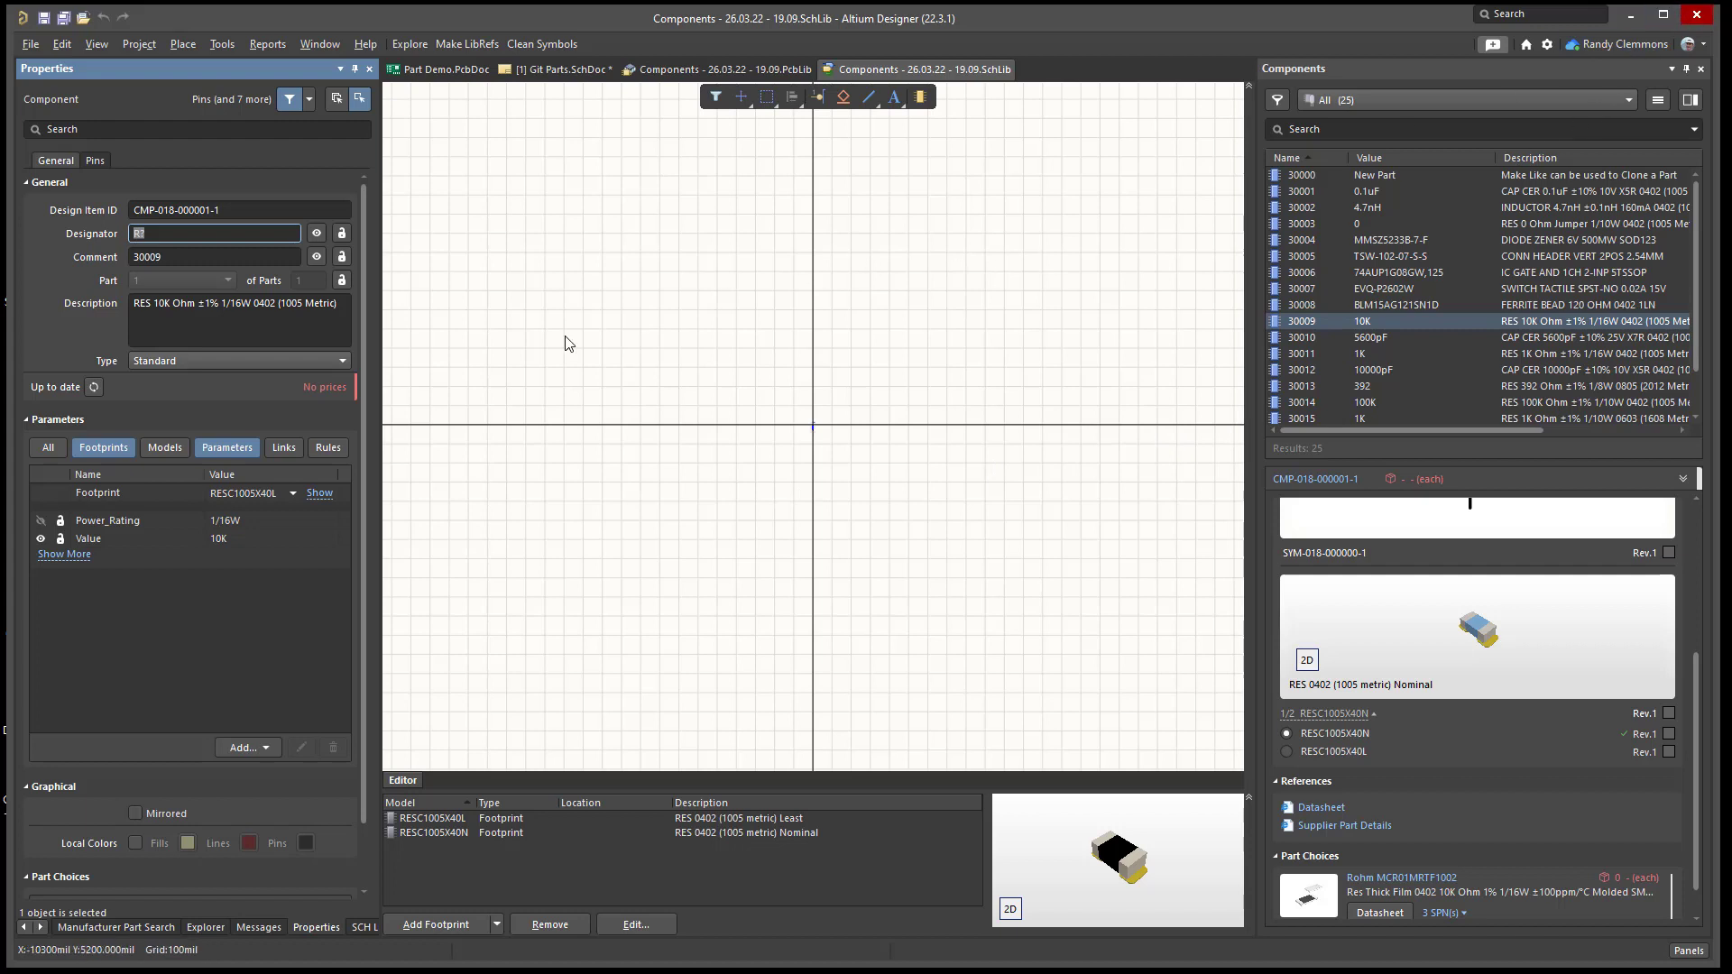
click(183, 257)
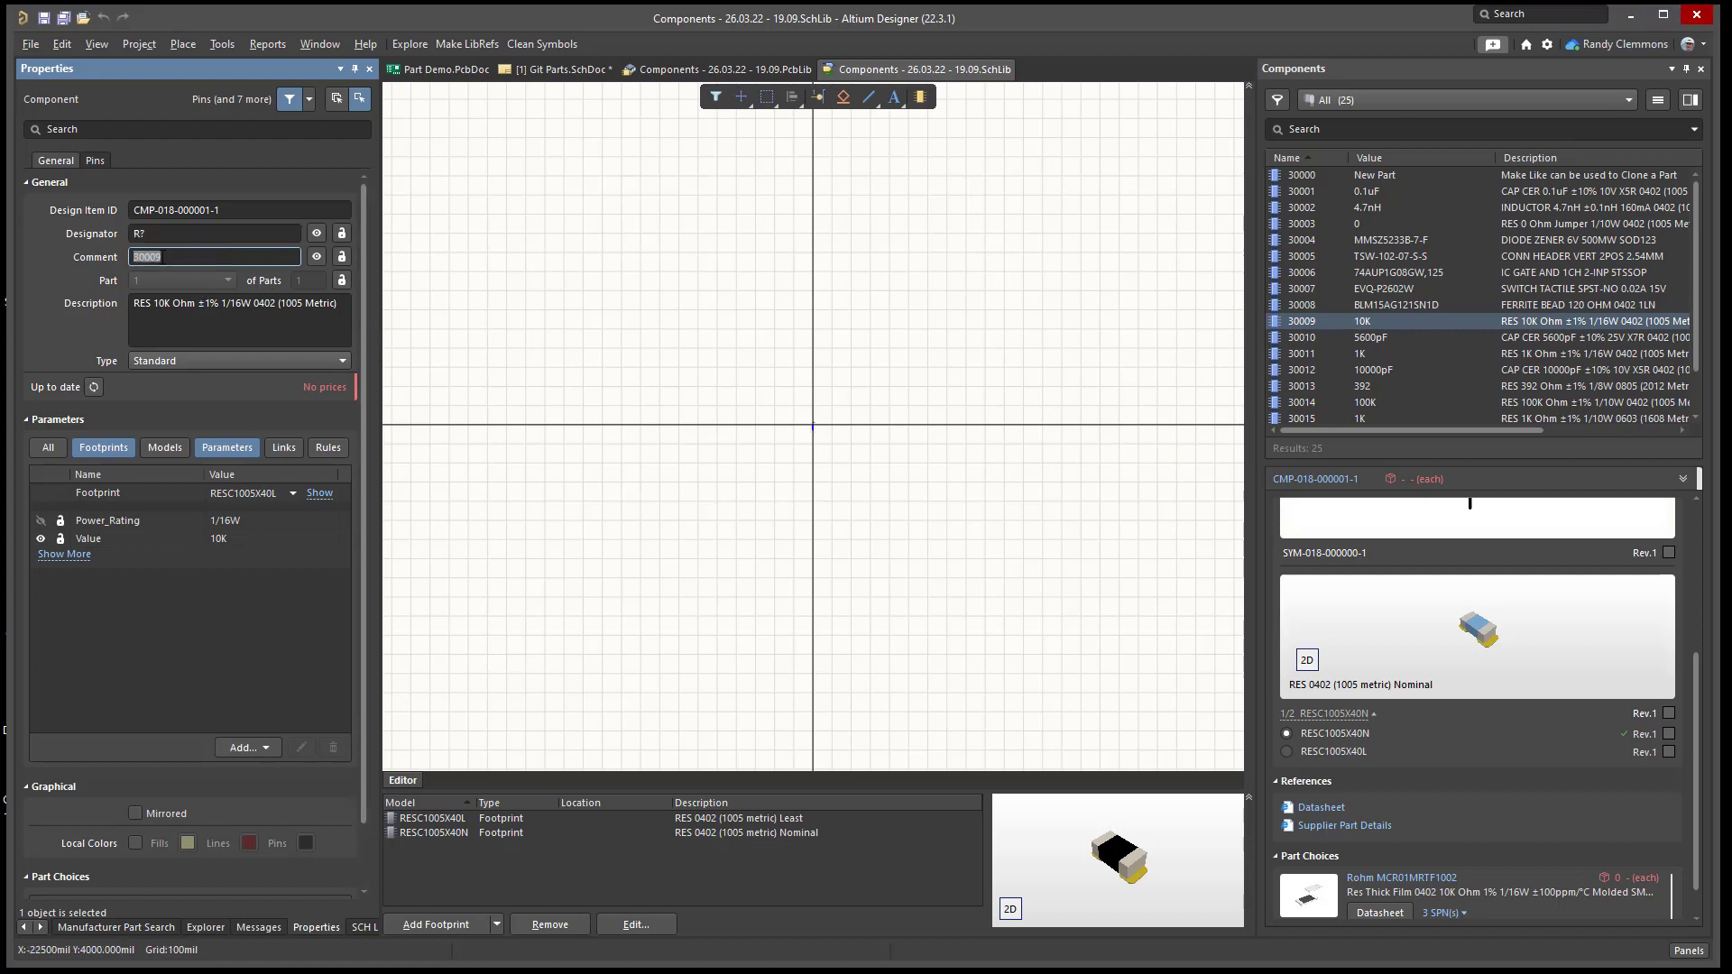
click(191, 256)
double_click(190, 256)
- Show the Parts_Demo.DbLib - Parts library in the component list and select part 30009 for comparison
click(1626, 107)
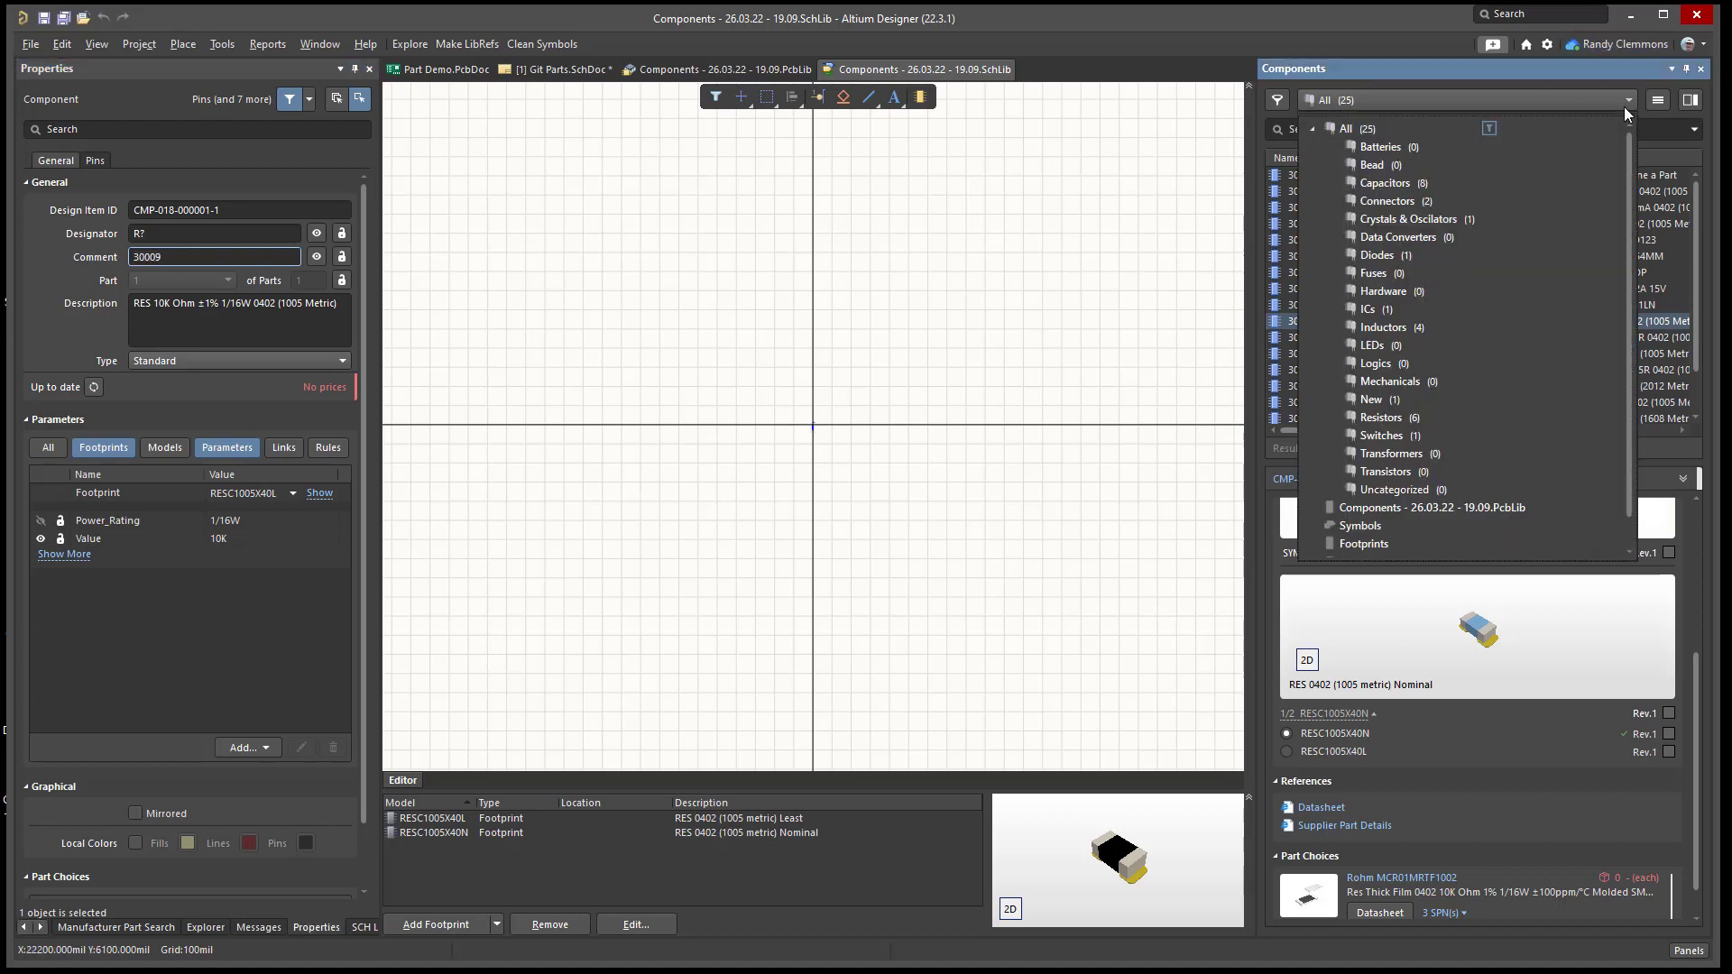
scroll(1383, 458, down, 2)
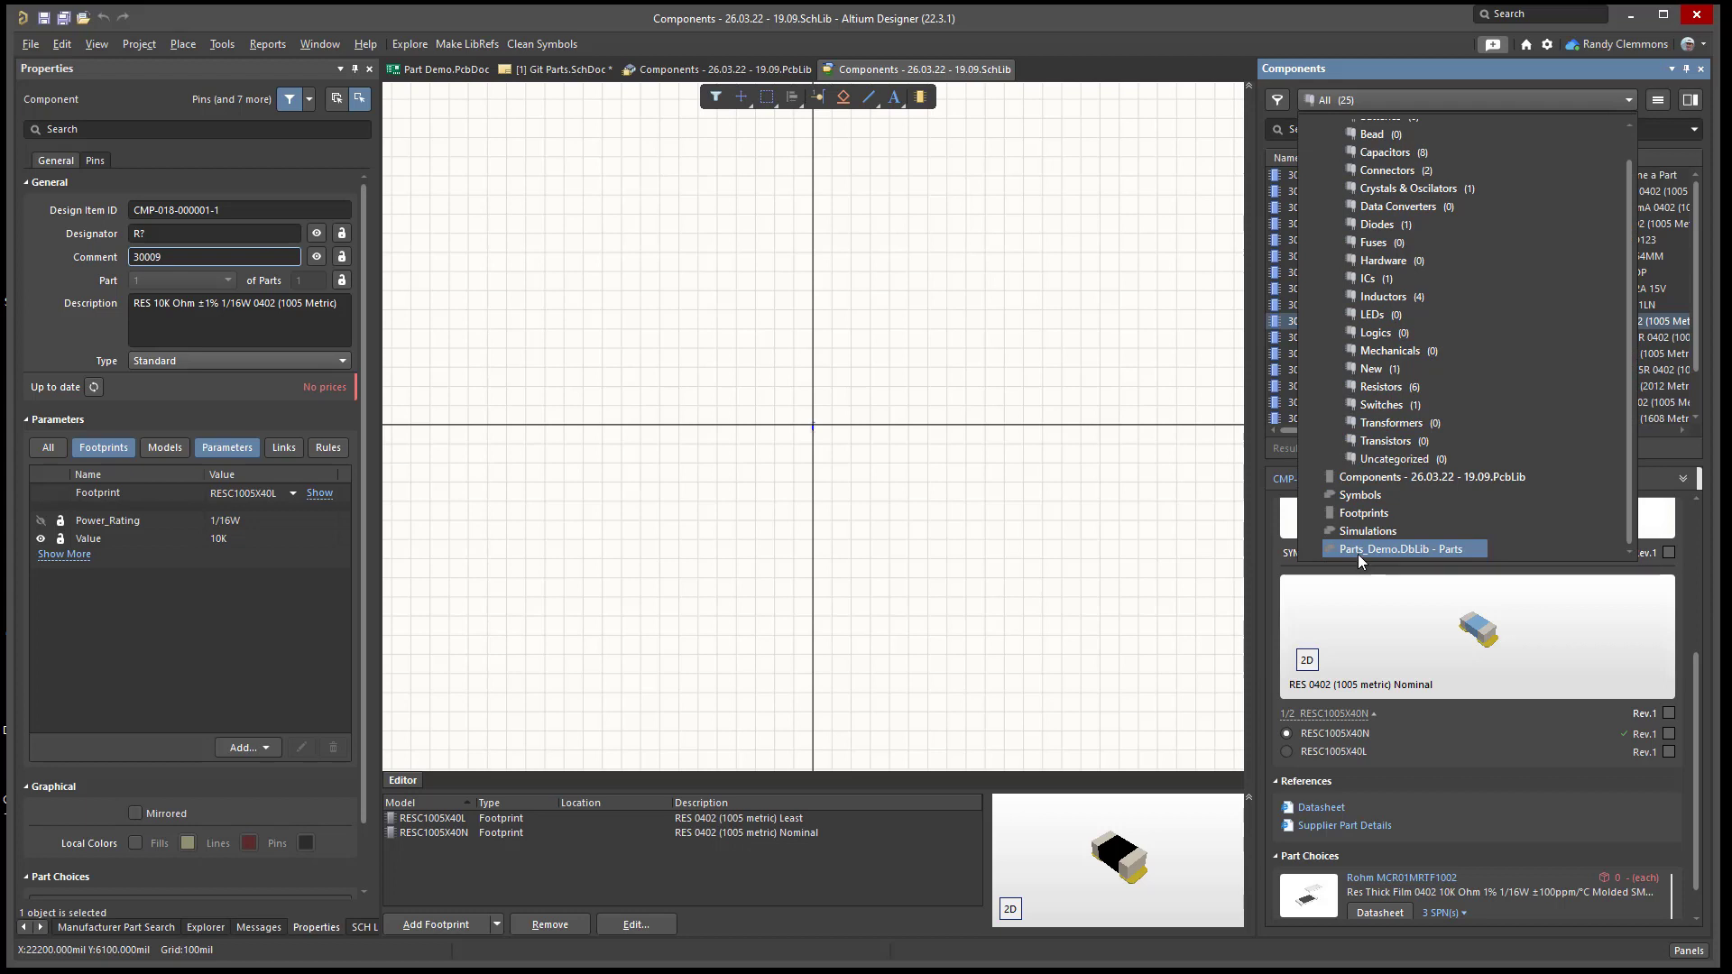
click(1356, 549)
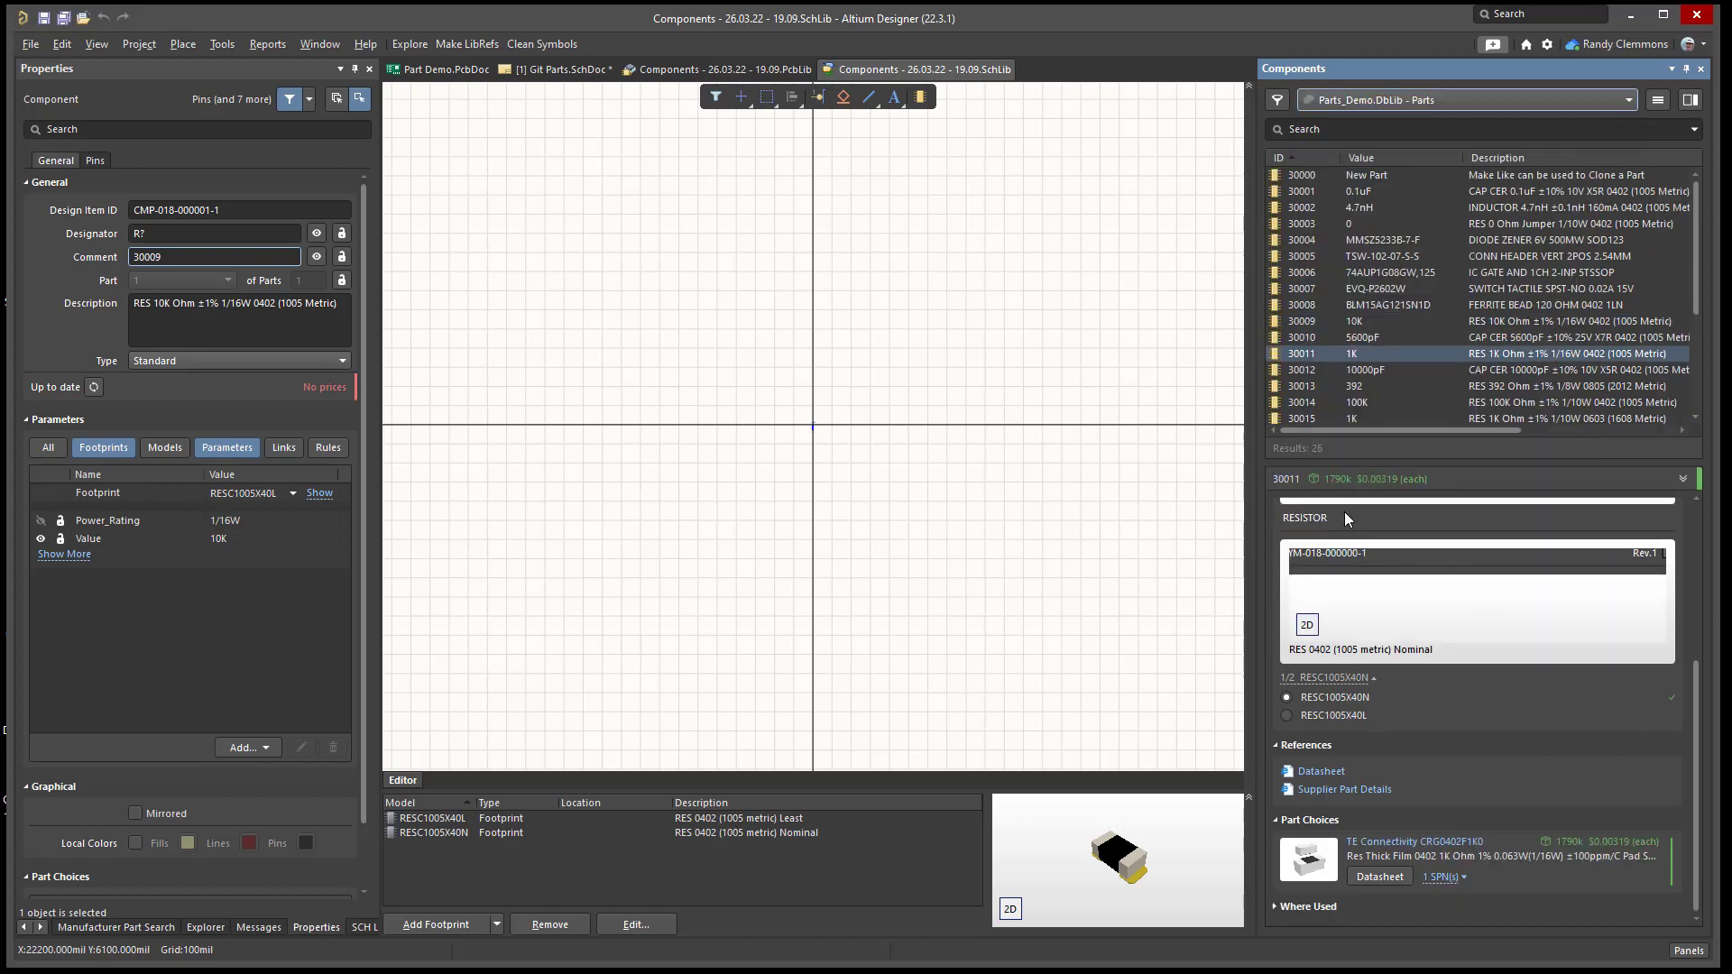
click(1314, 321)
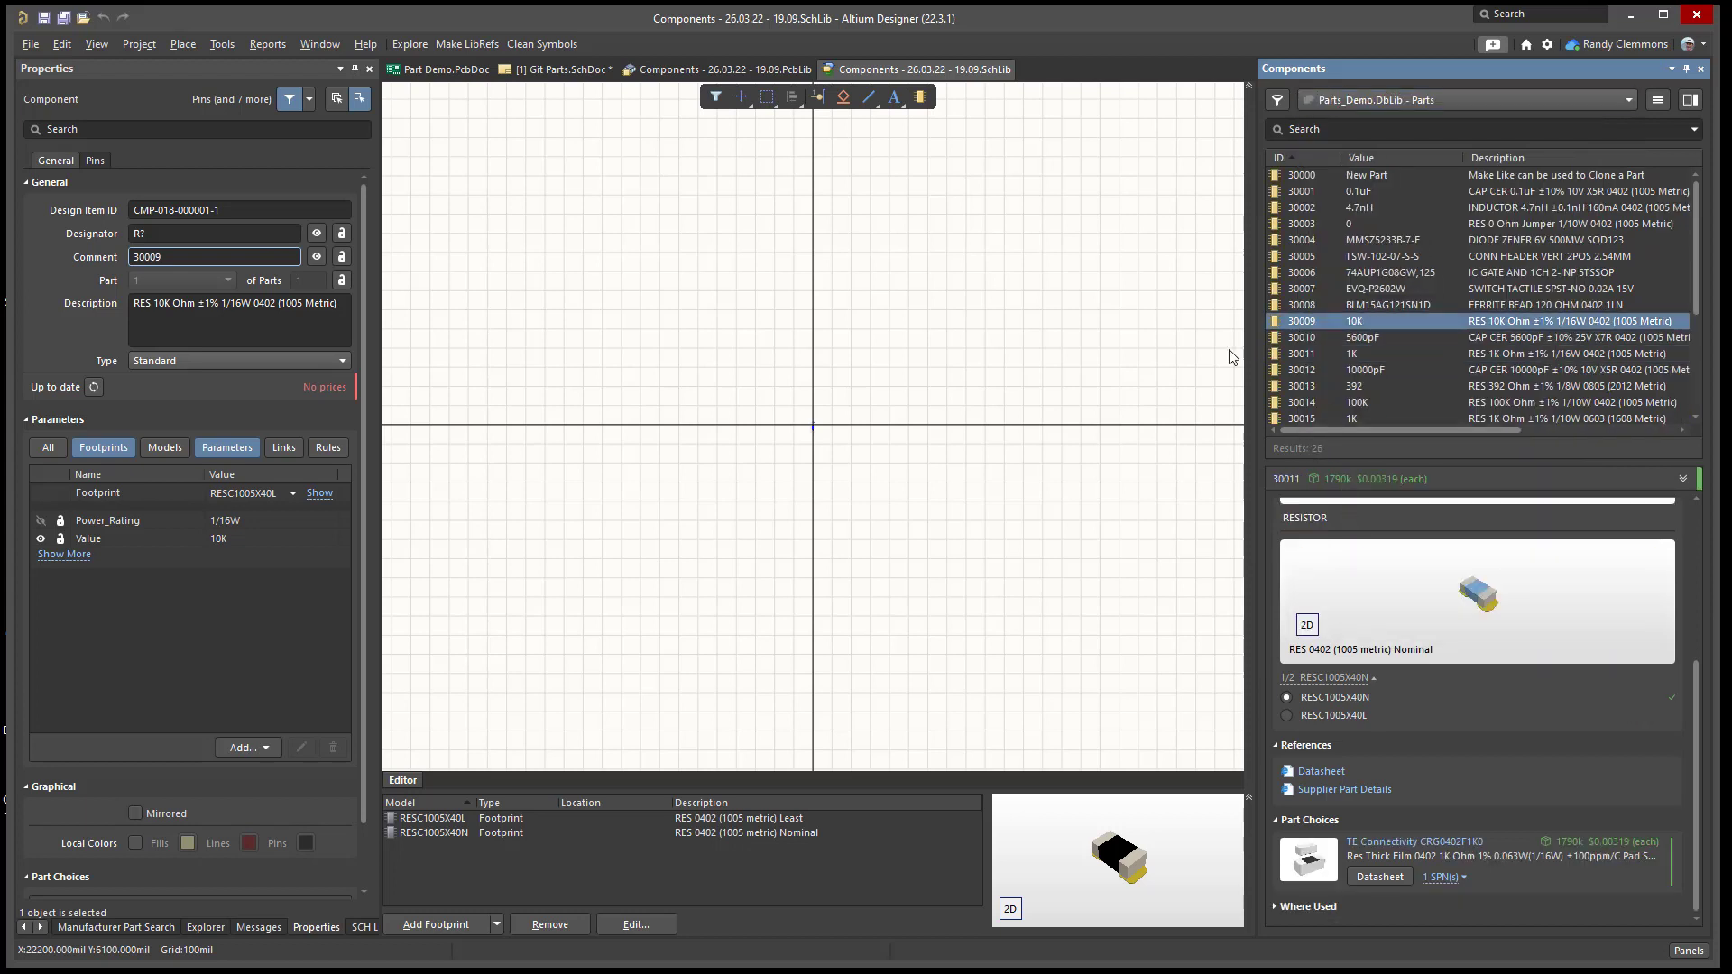
- Return to Git Parts.SchDoc and place workspace resistor 30009 from the Resistors category below the "Migrate Parts to A365" heading
click(23, 927)
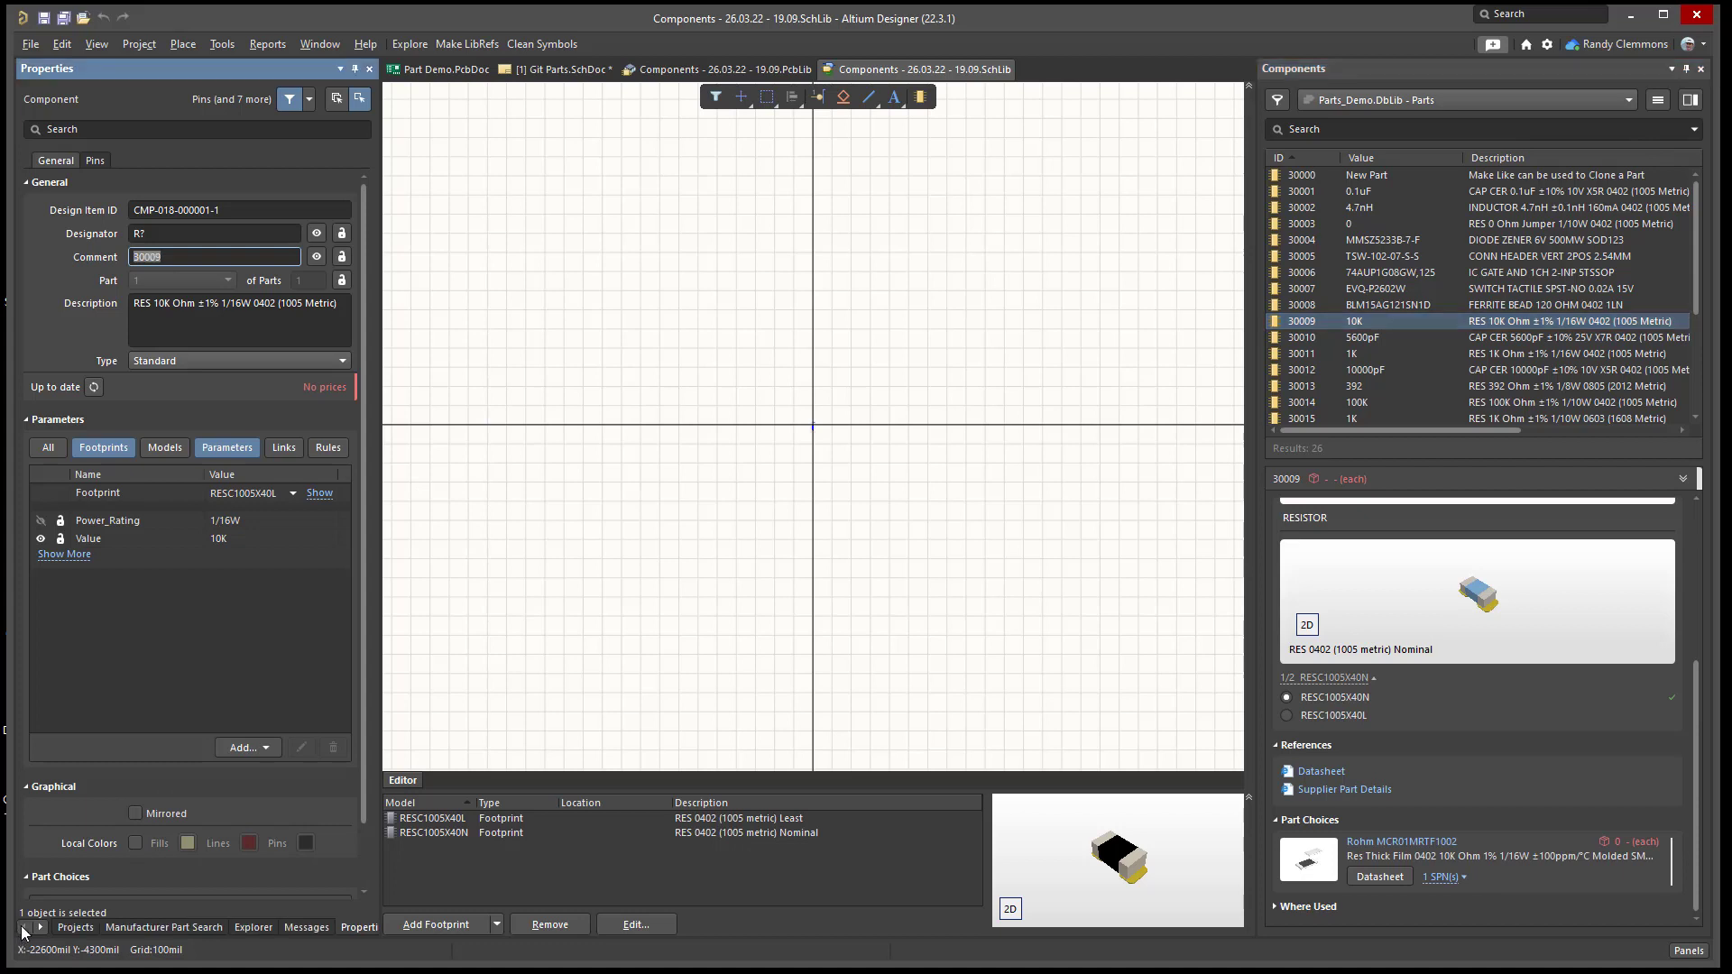
click(75, 928)
double_click(127, 201)
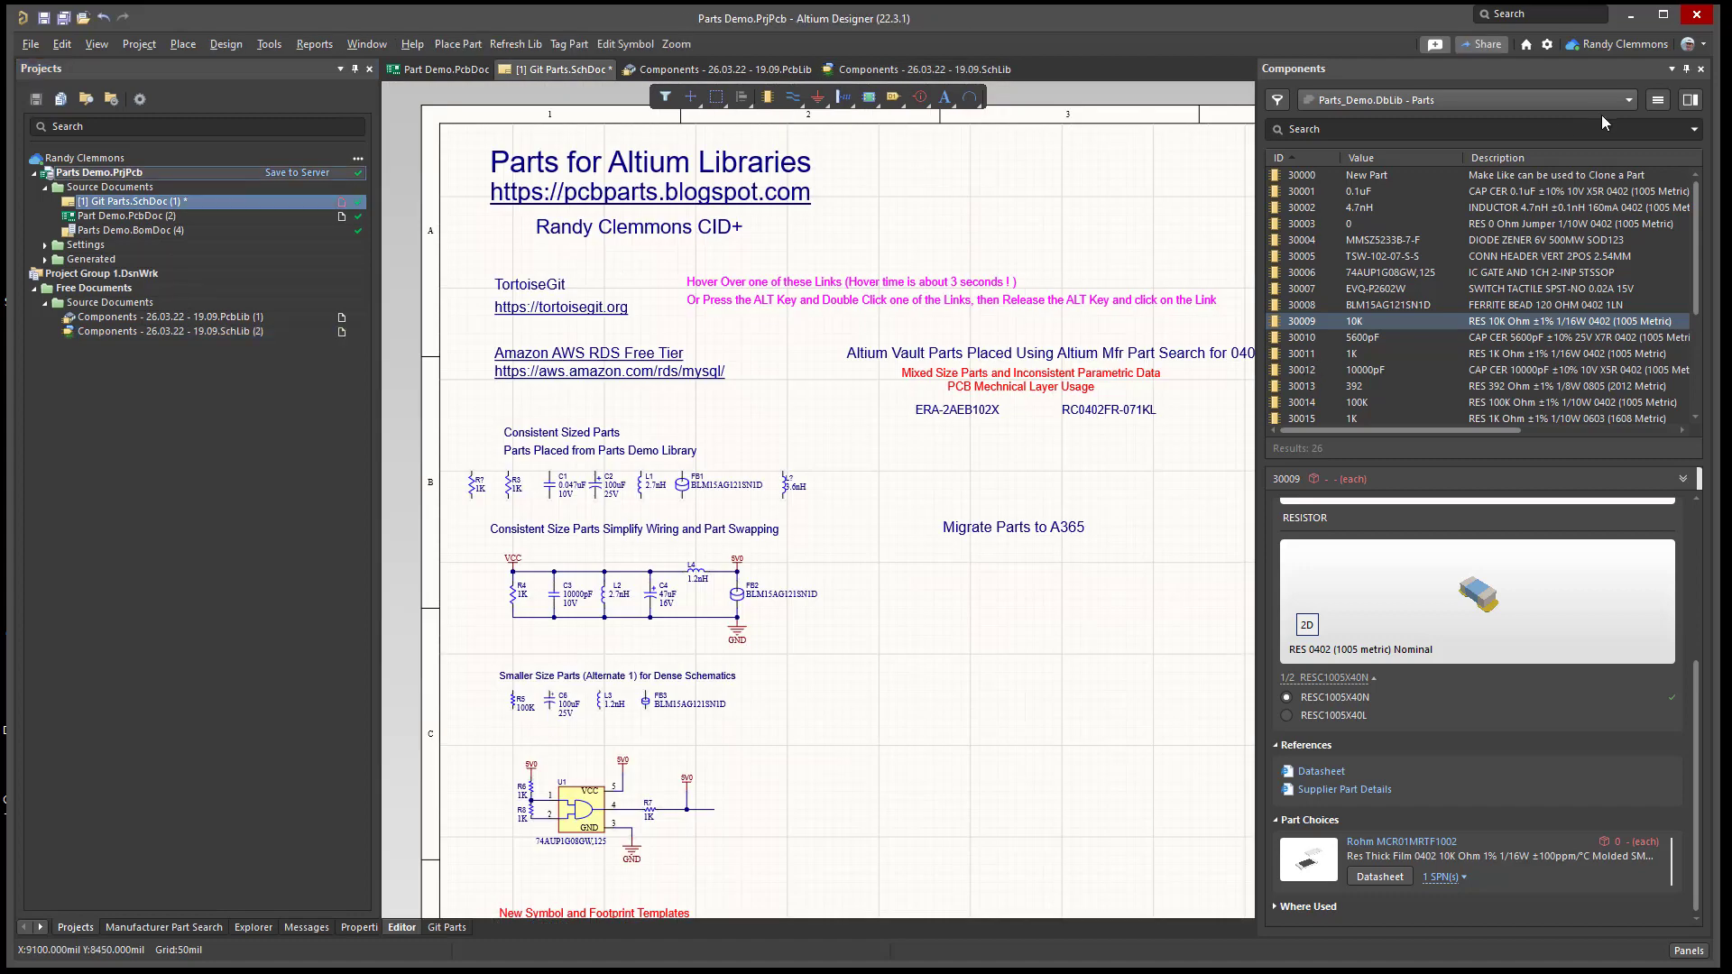
click(1626, 99)
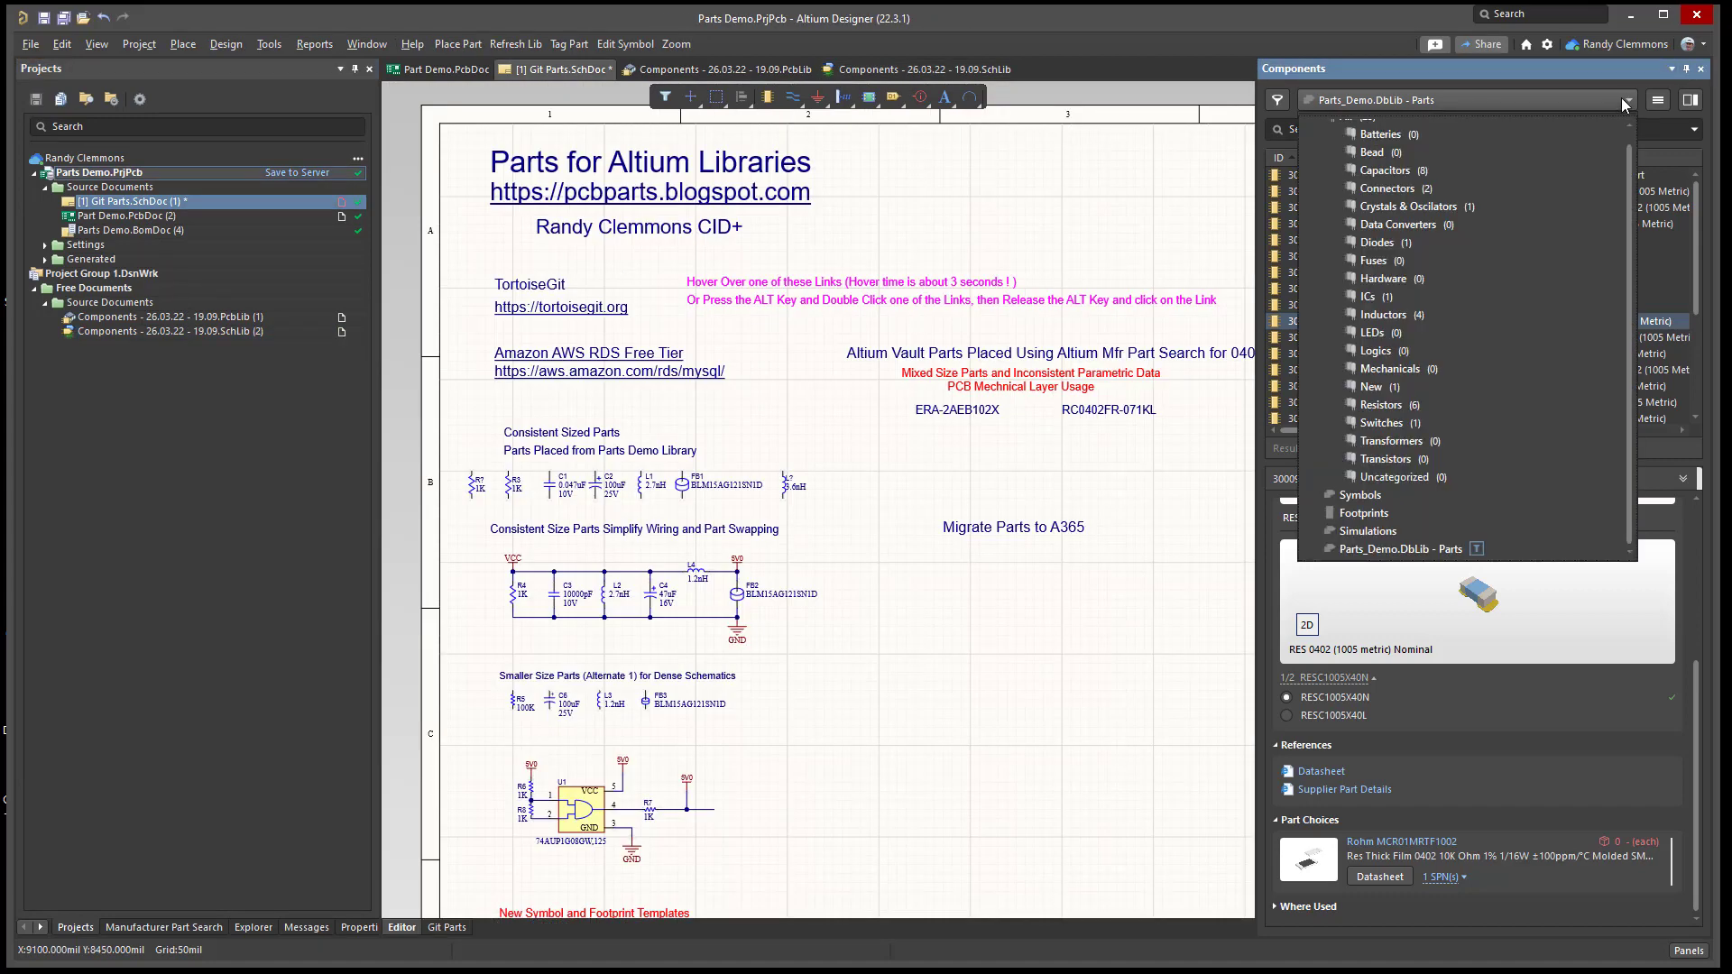
scroll(1378, 346, up, 1)
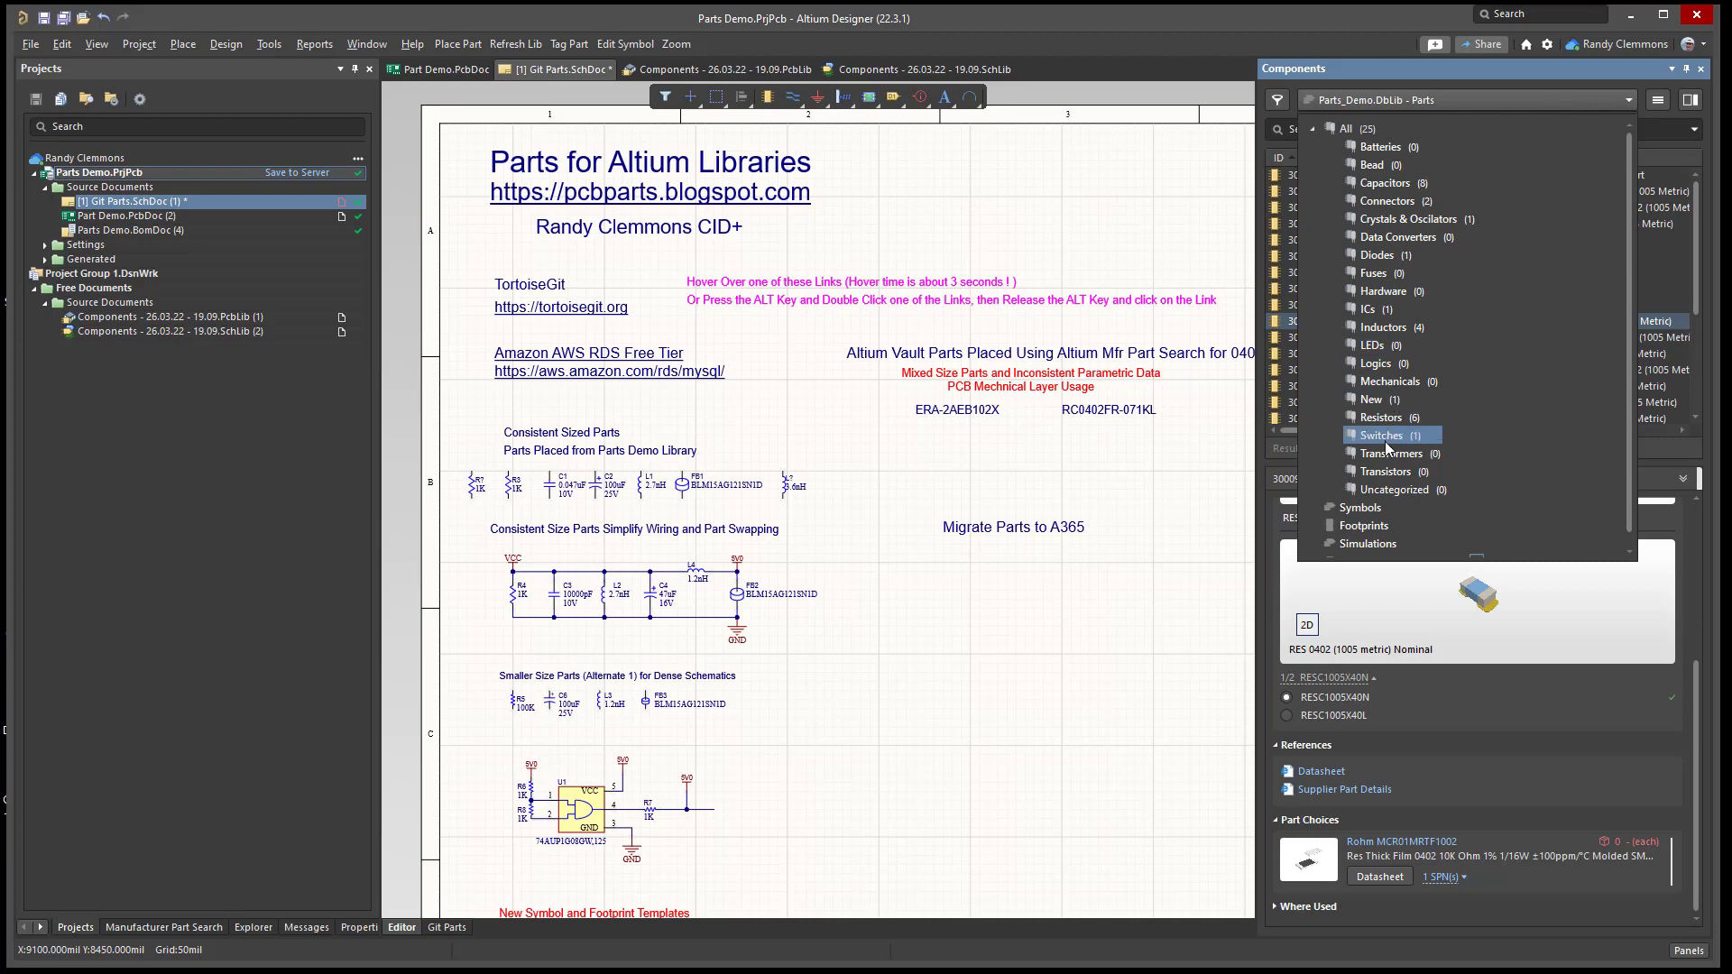
click(1374, 415)
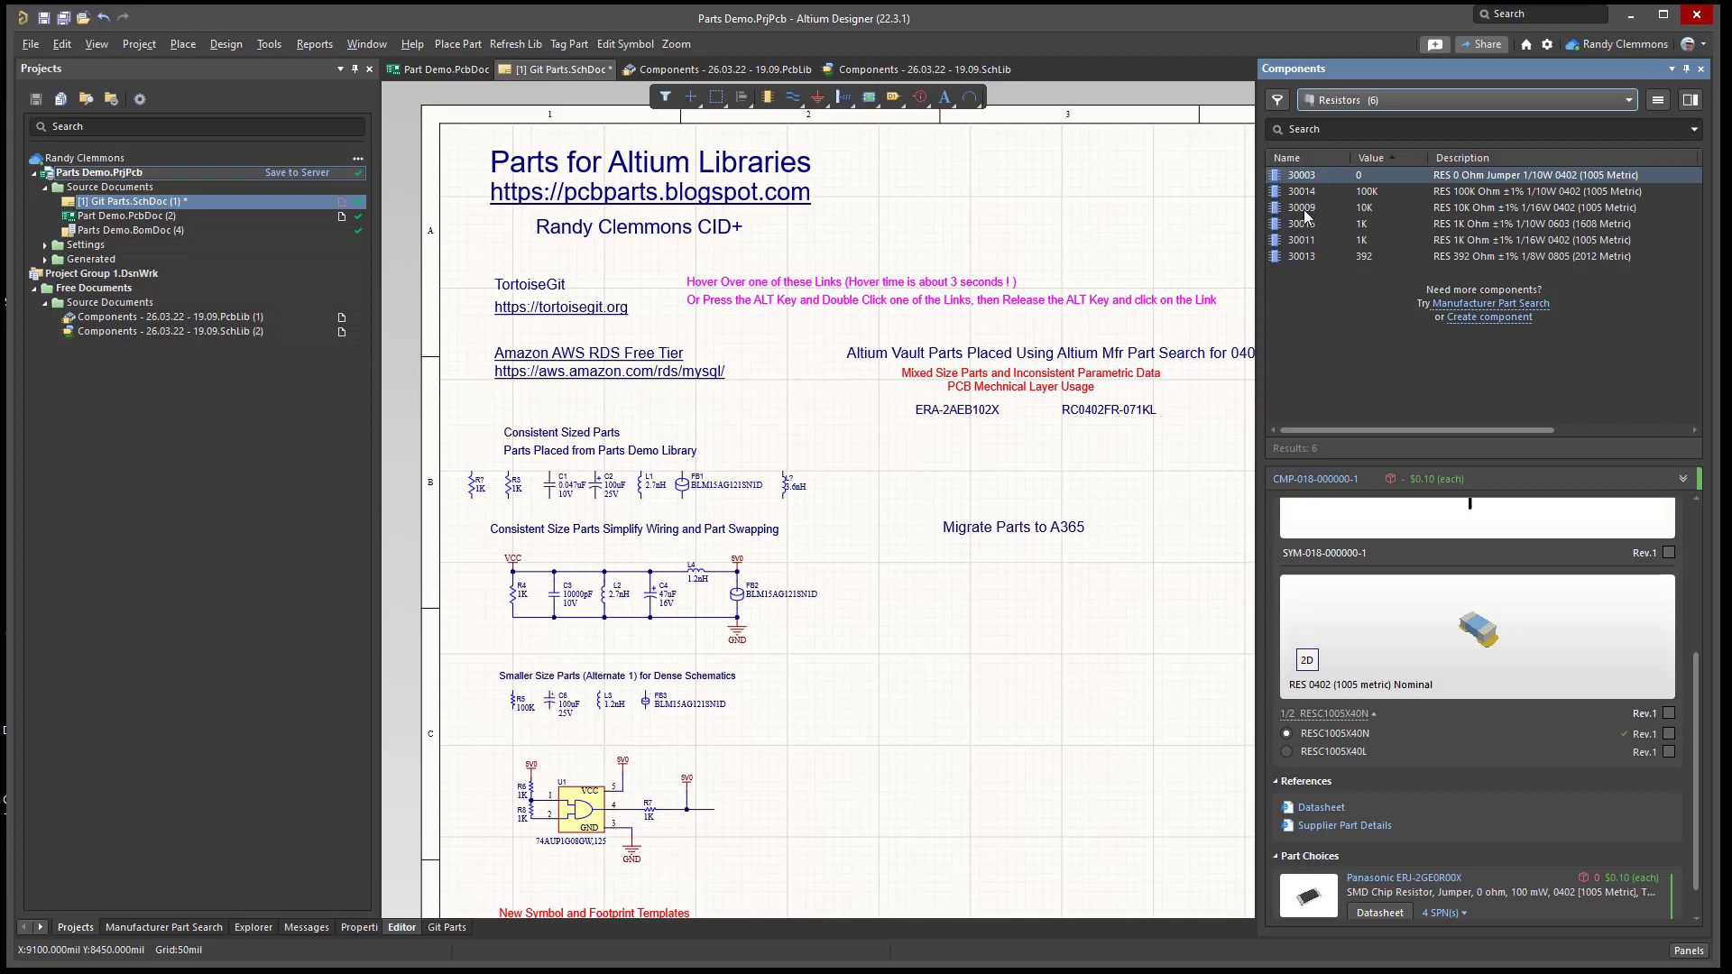
drag(1303, 209, 944, 625)
drag(949, 566, 939, 572)
- Replace the placed 10K resistor with workspace component 30011 through its Design Item ID, and review the updated properties
ctrl+scroll(939, 572, up, 4)
double_click(931, 567)
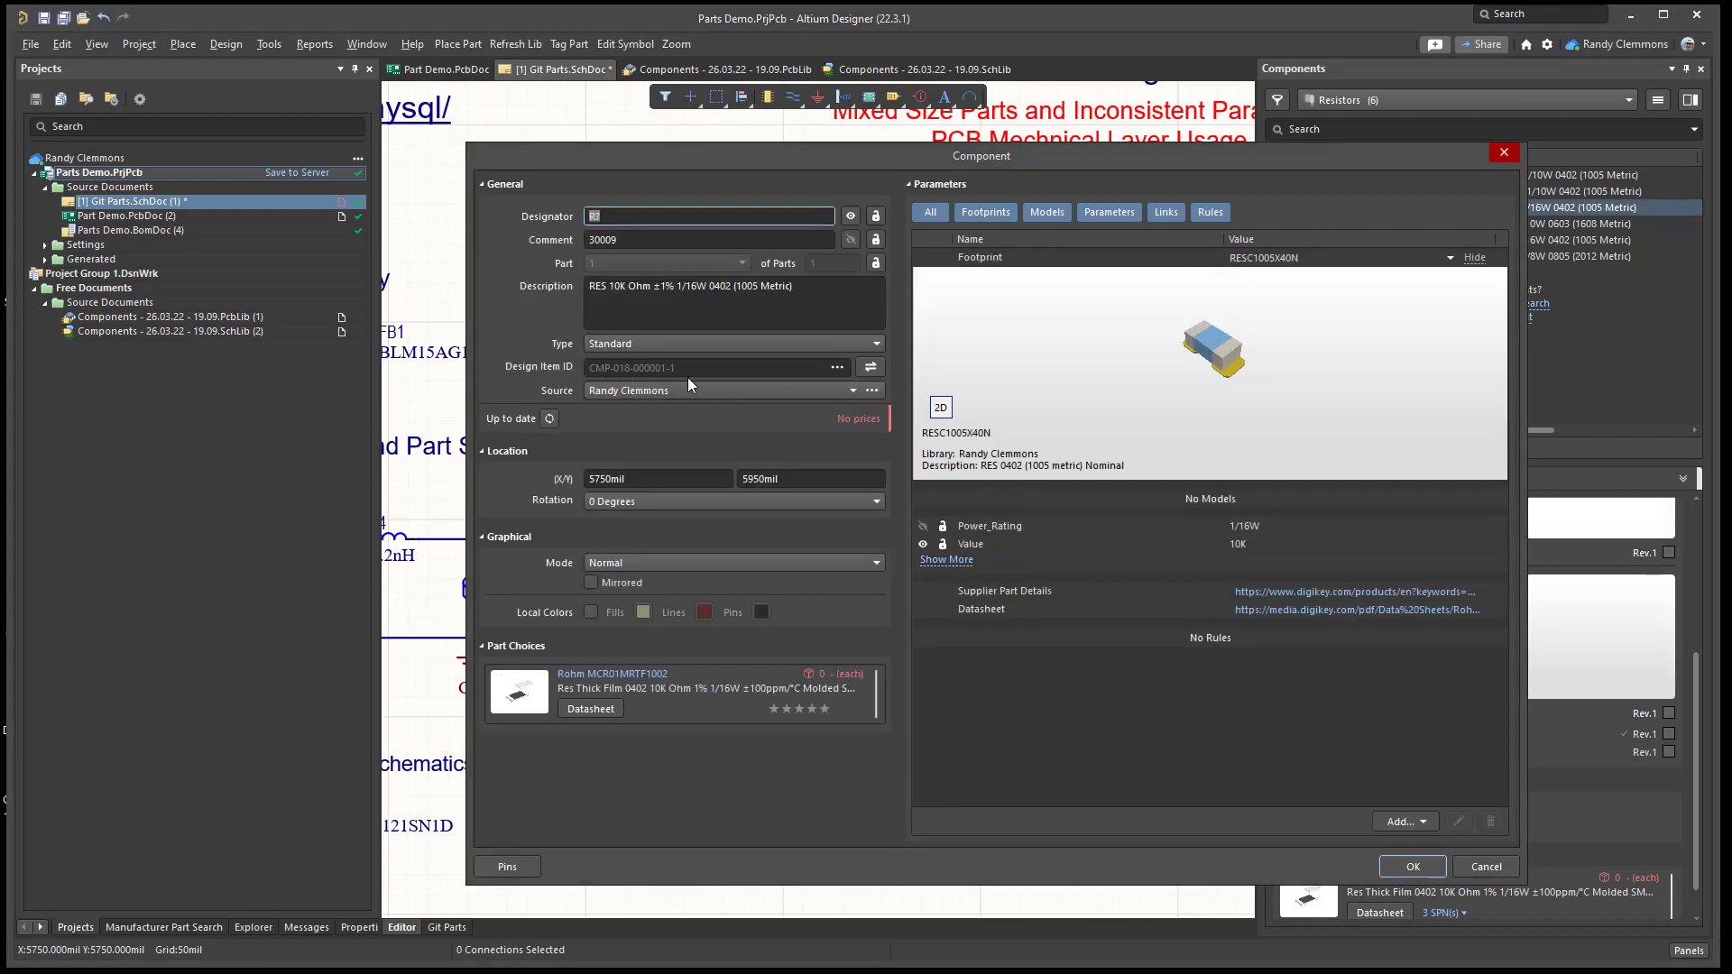
click(591, 367)
drag(591, 366, 545, 379)
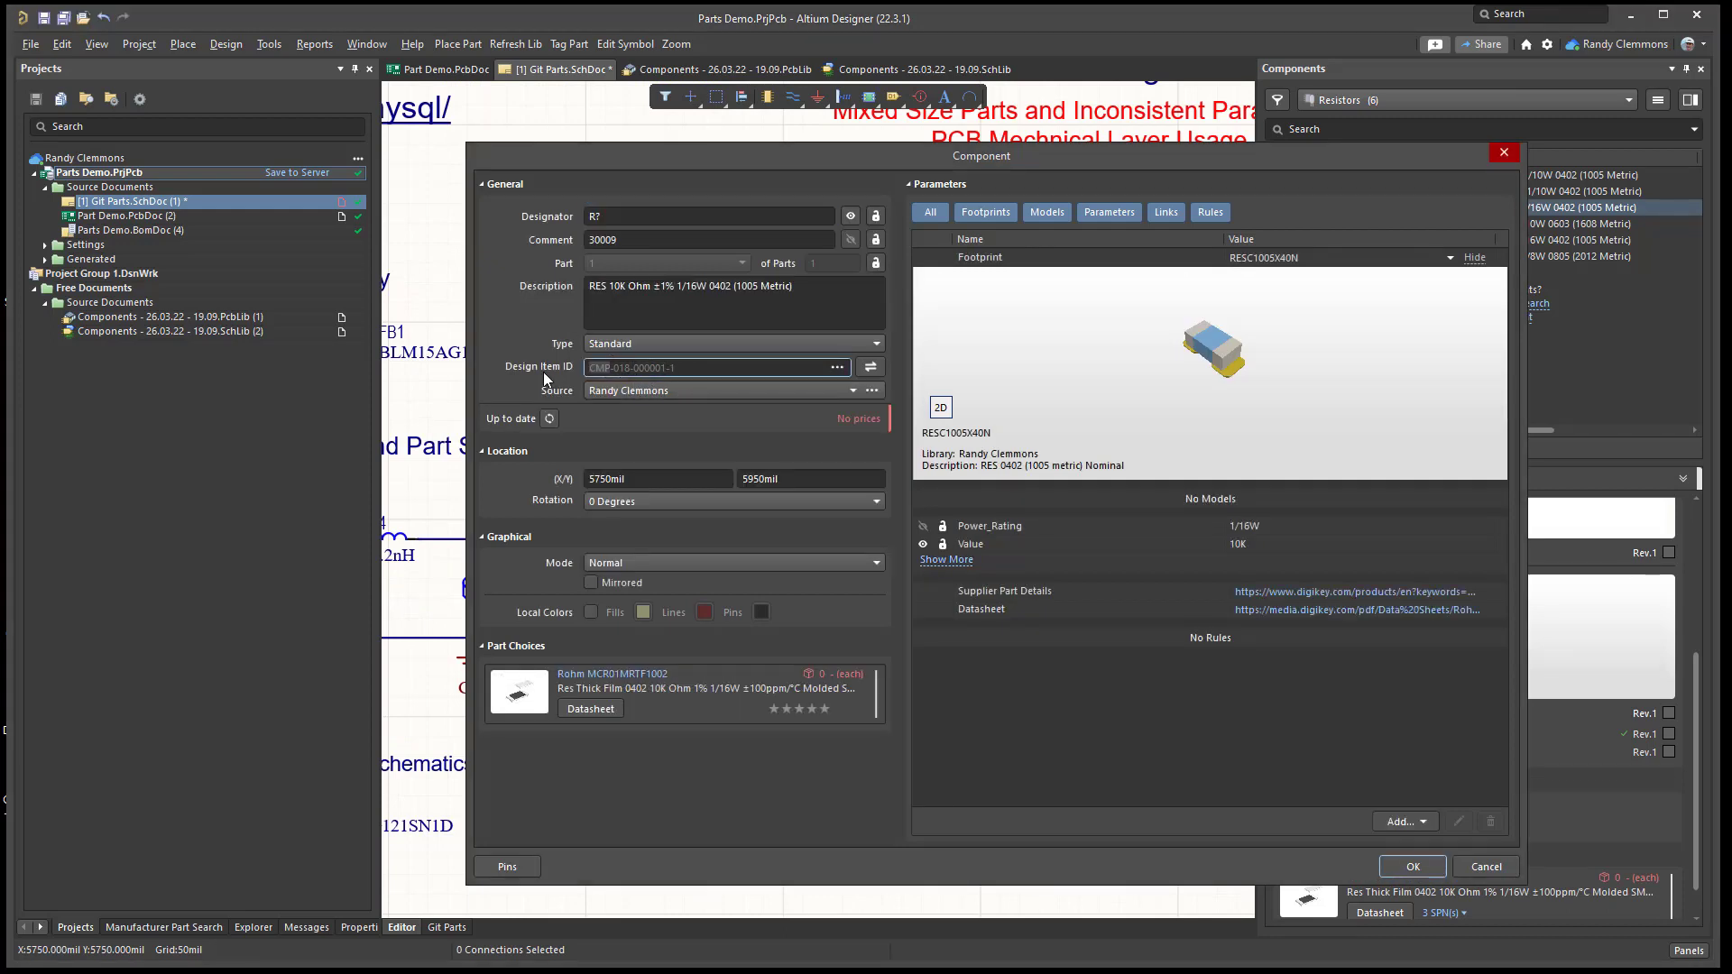
click(838, 368)
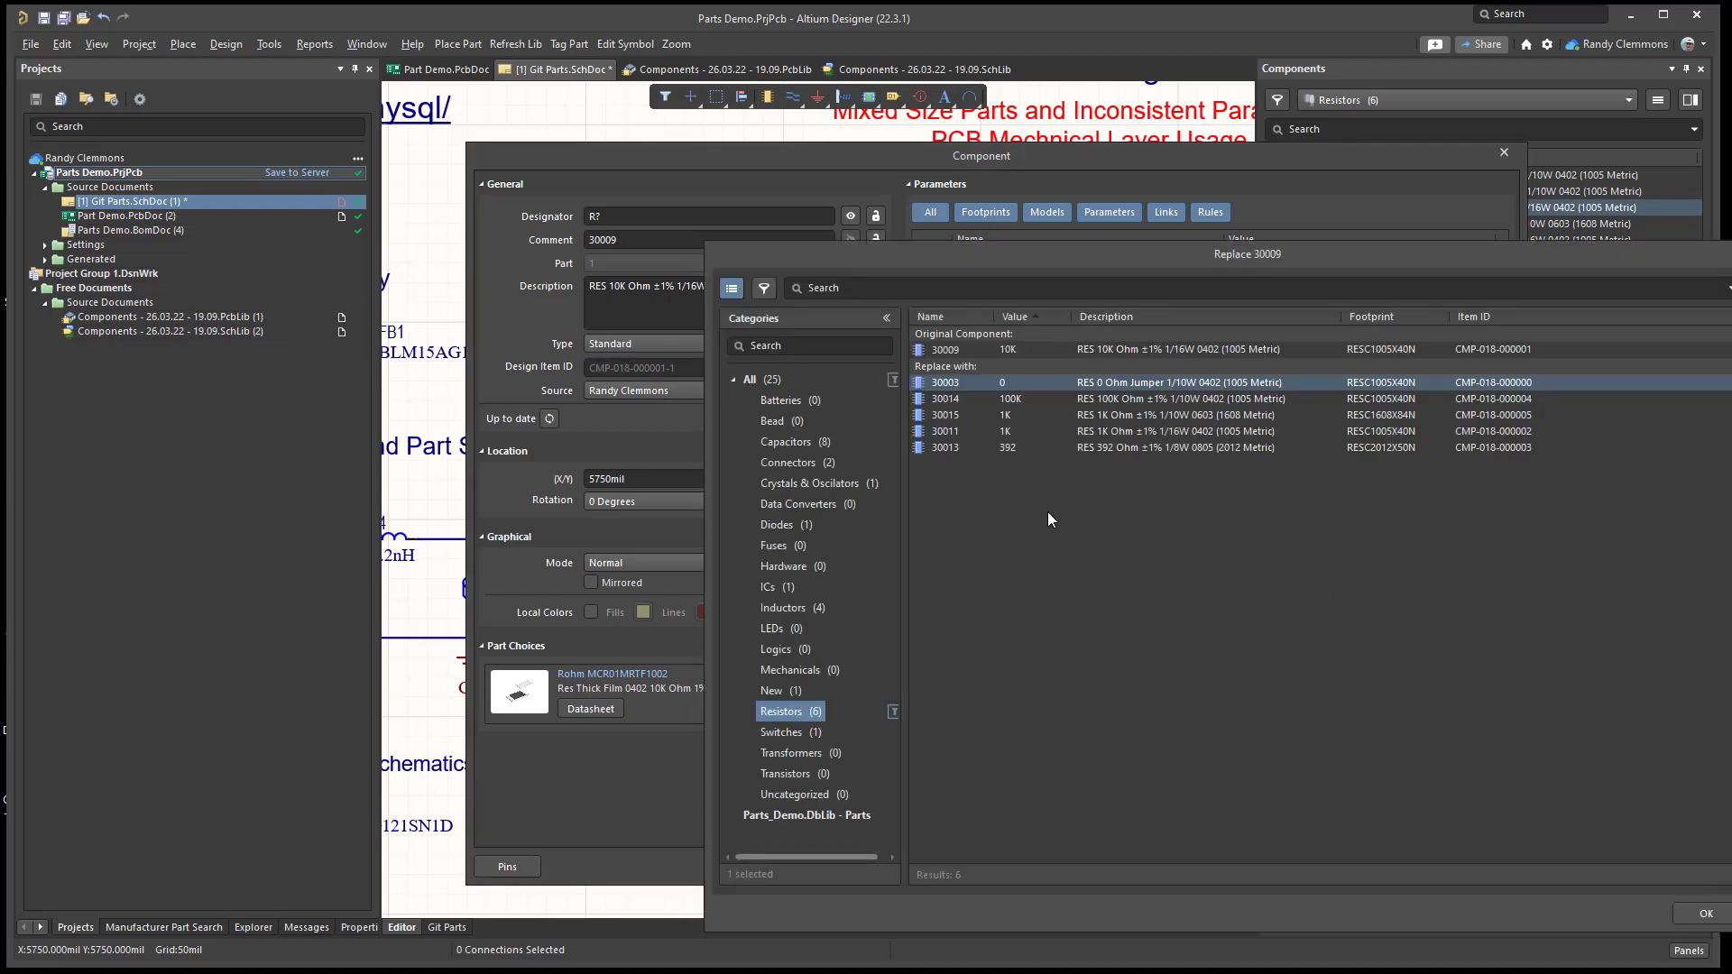
double_click(949, 436)
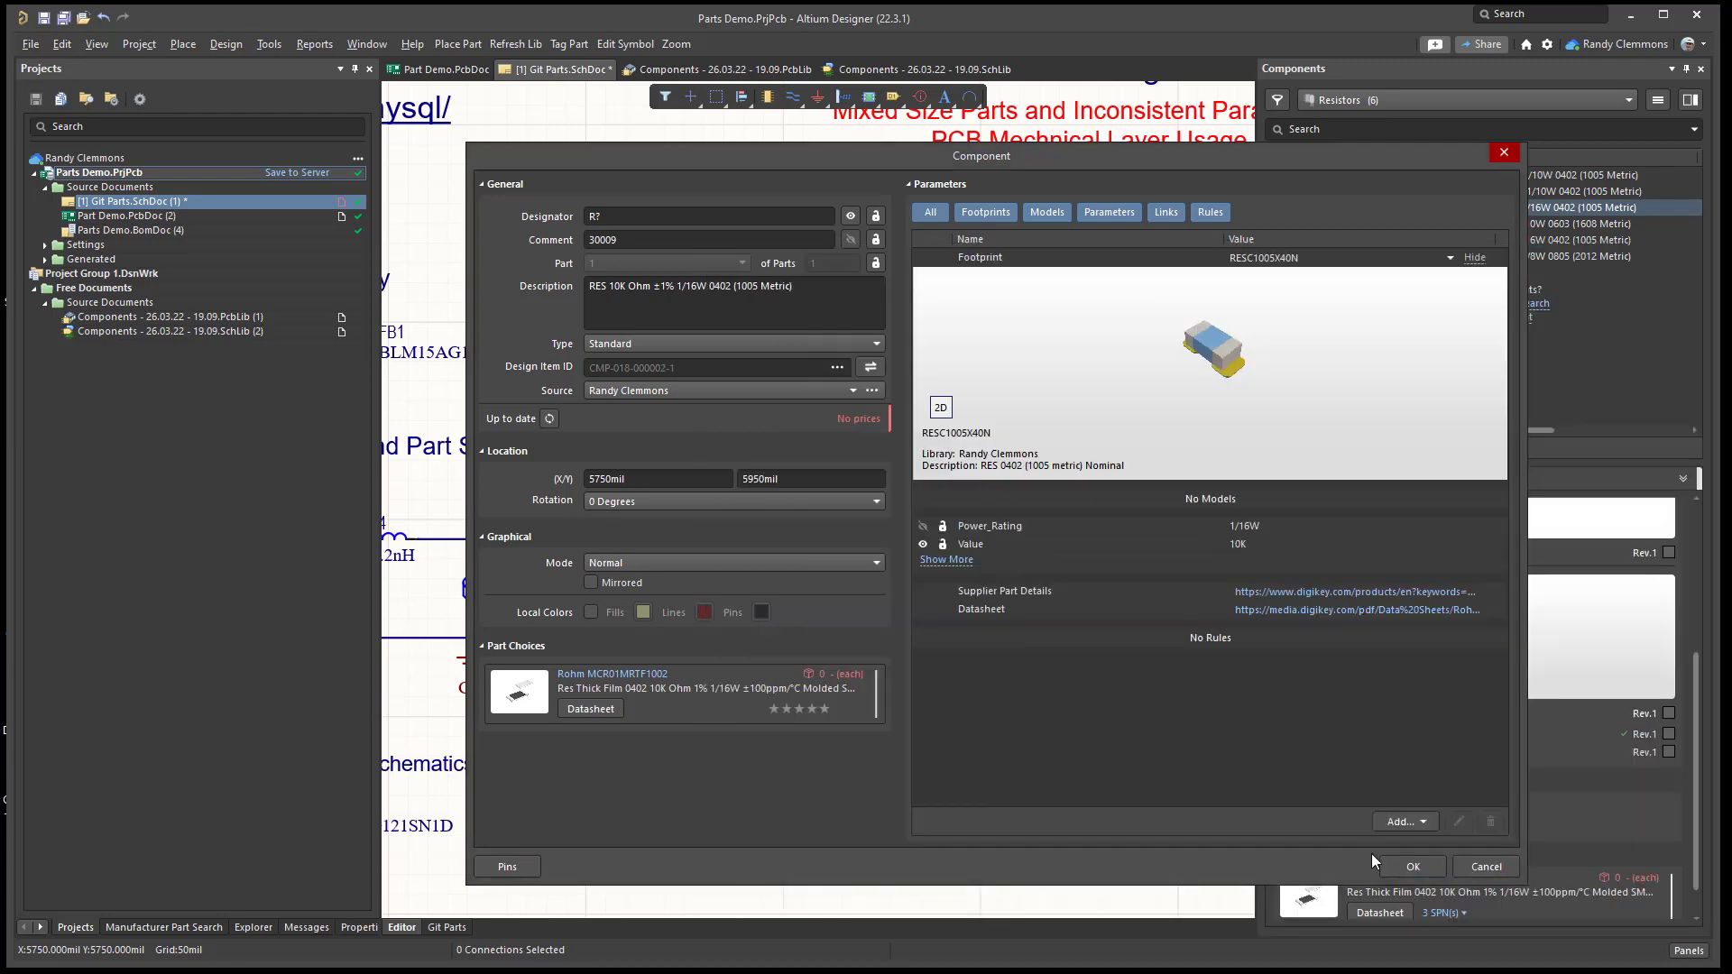
click(1412, 866)
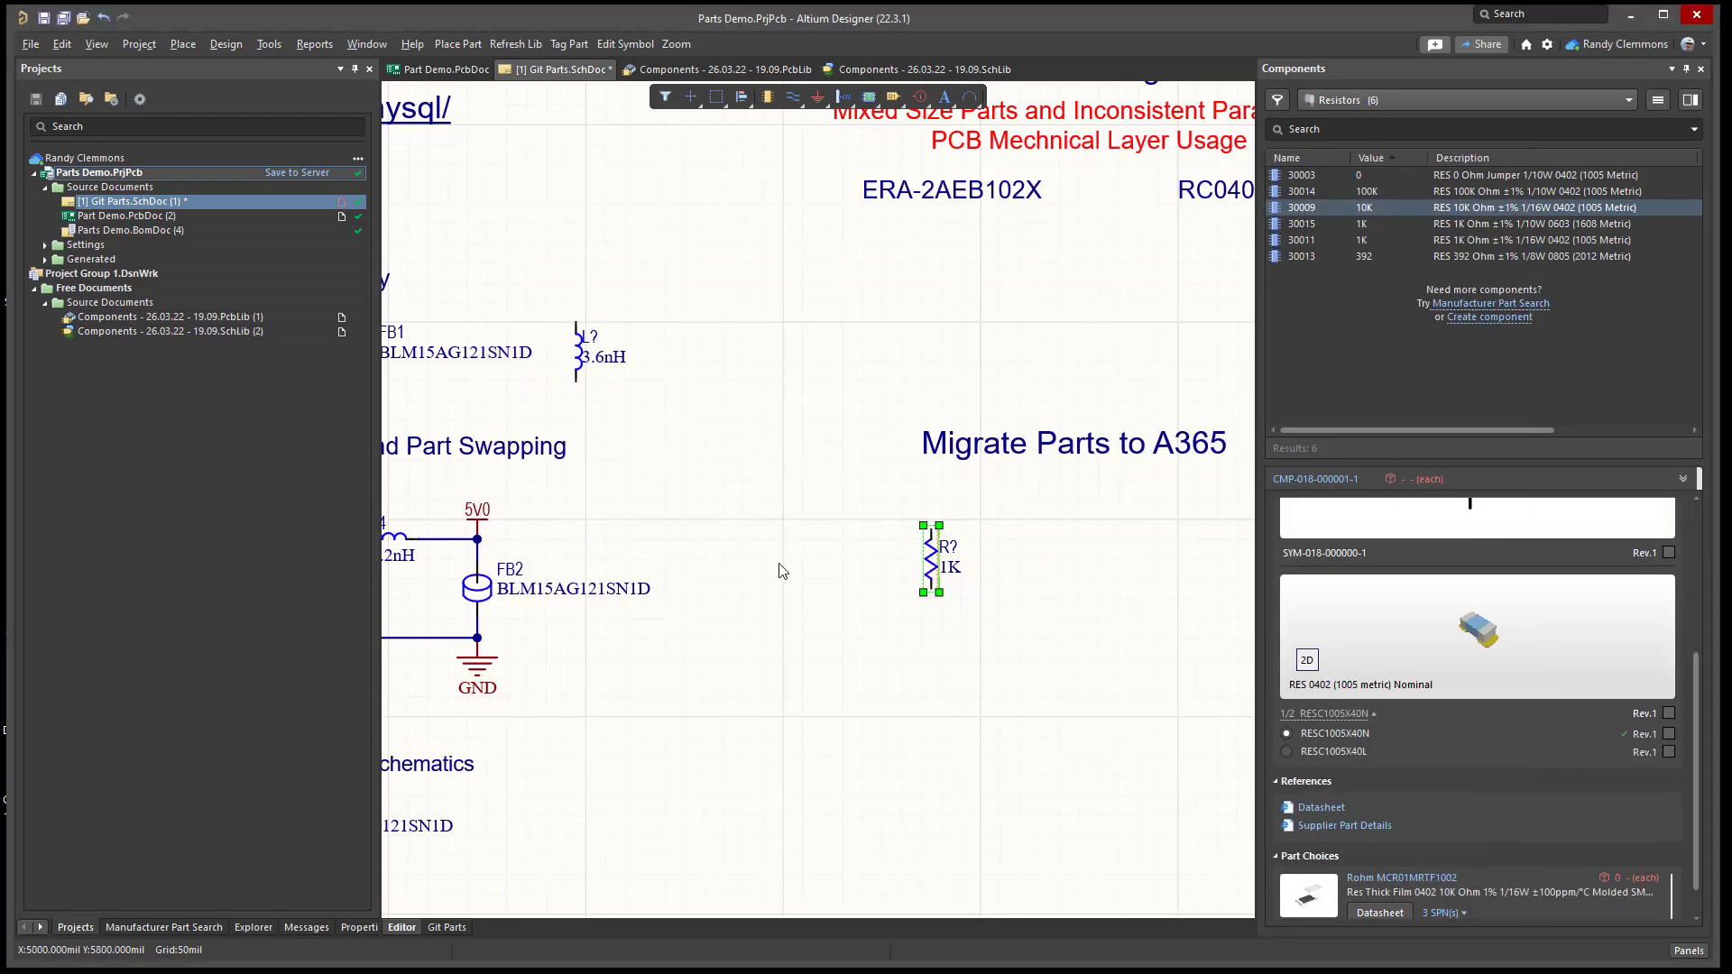
double_click(931, 558)
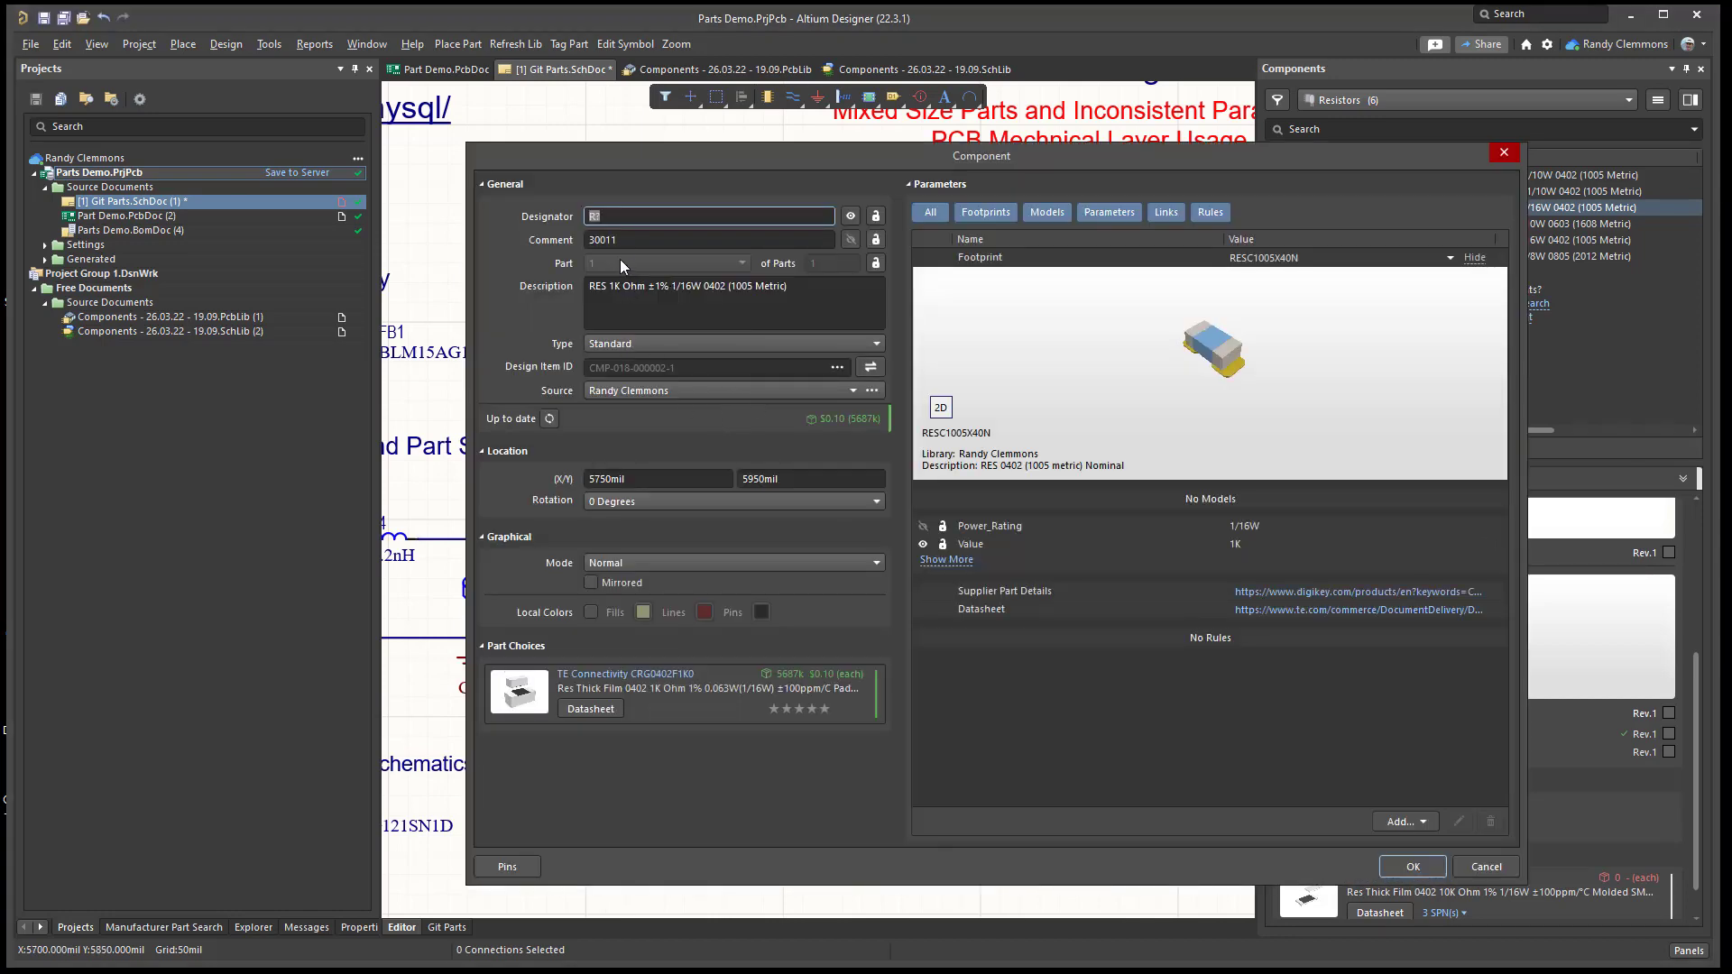
click(1505, 152)
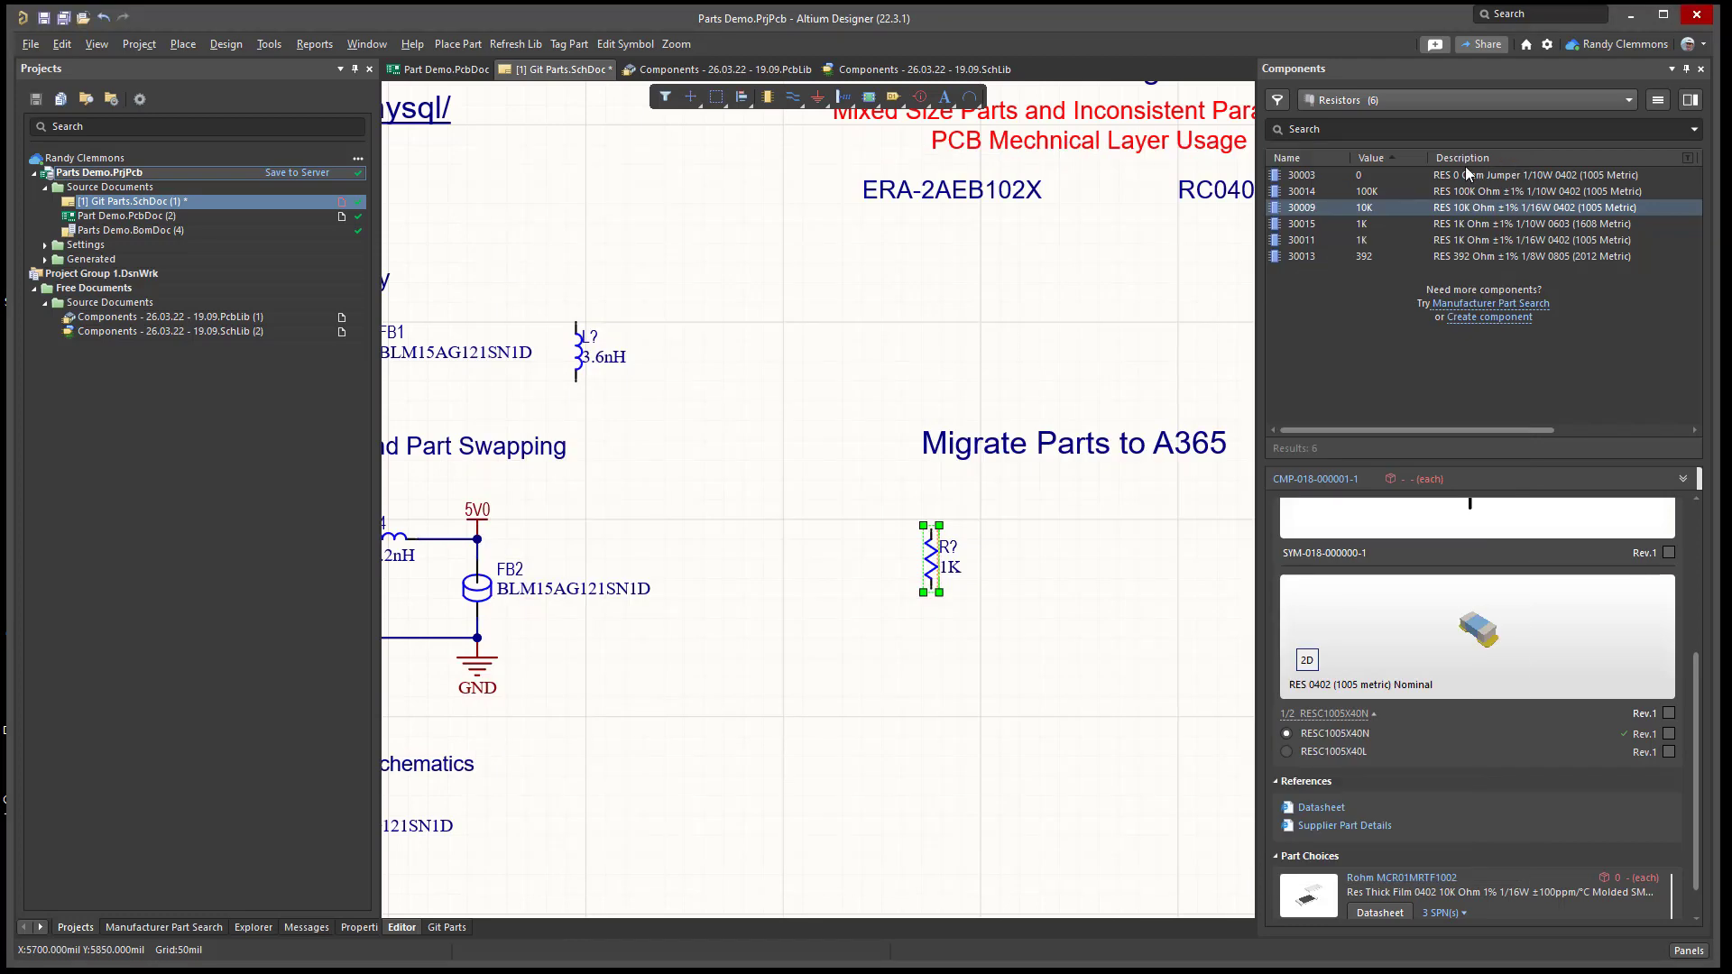
- Switch the resistor's source to Parts_Demo.DbLib - Parts with the Clean option, and assign database part 30011 as its Design Item ID
double_click(930, 557)
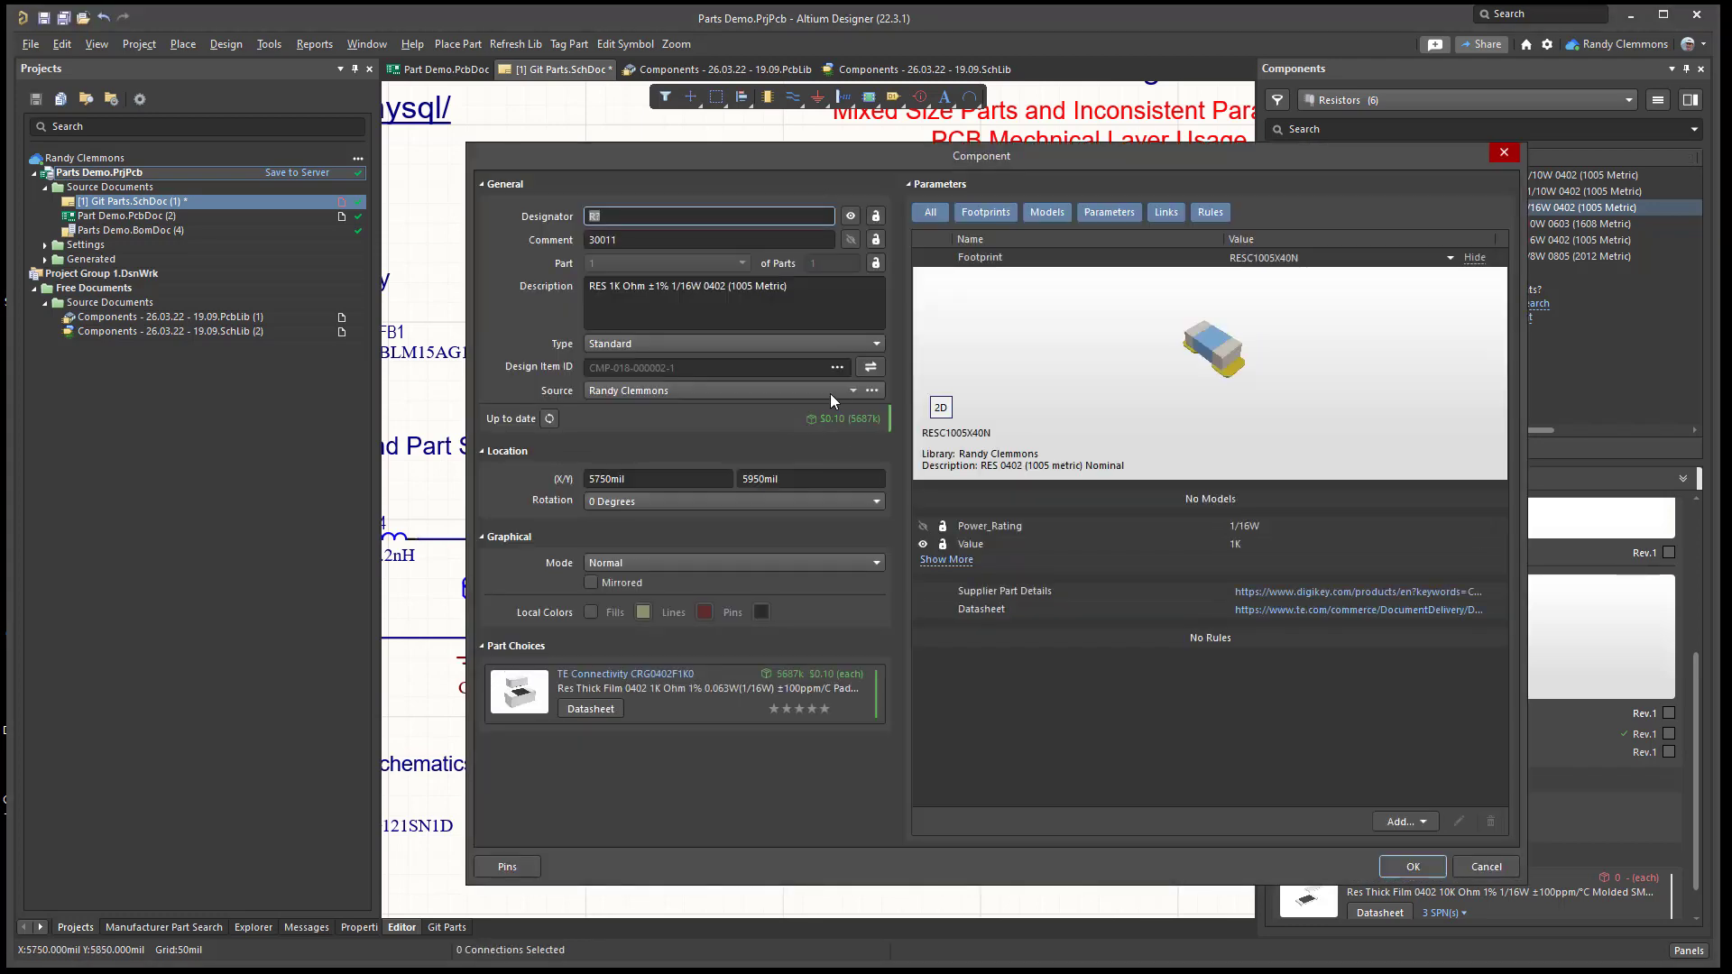
click(846, 389)
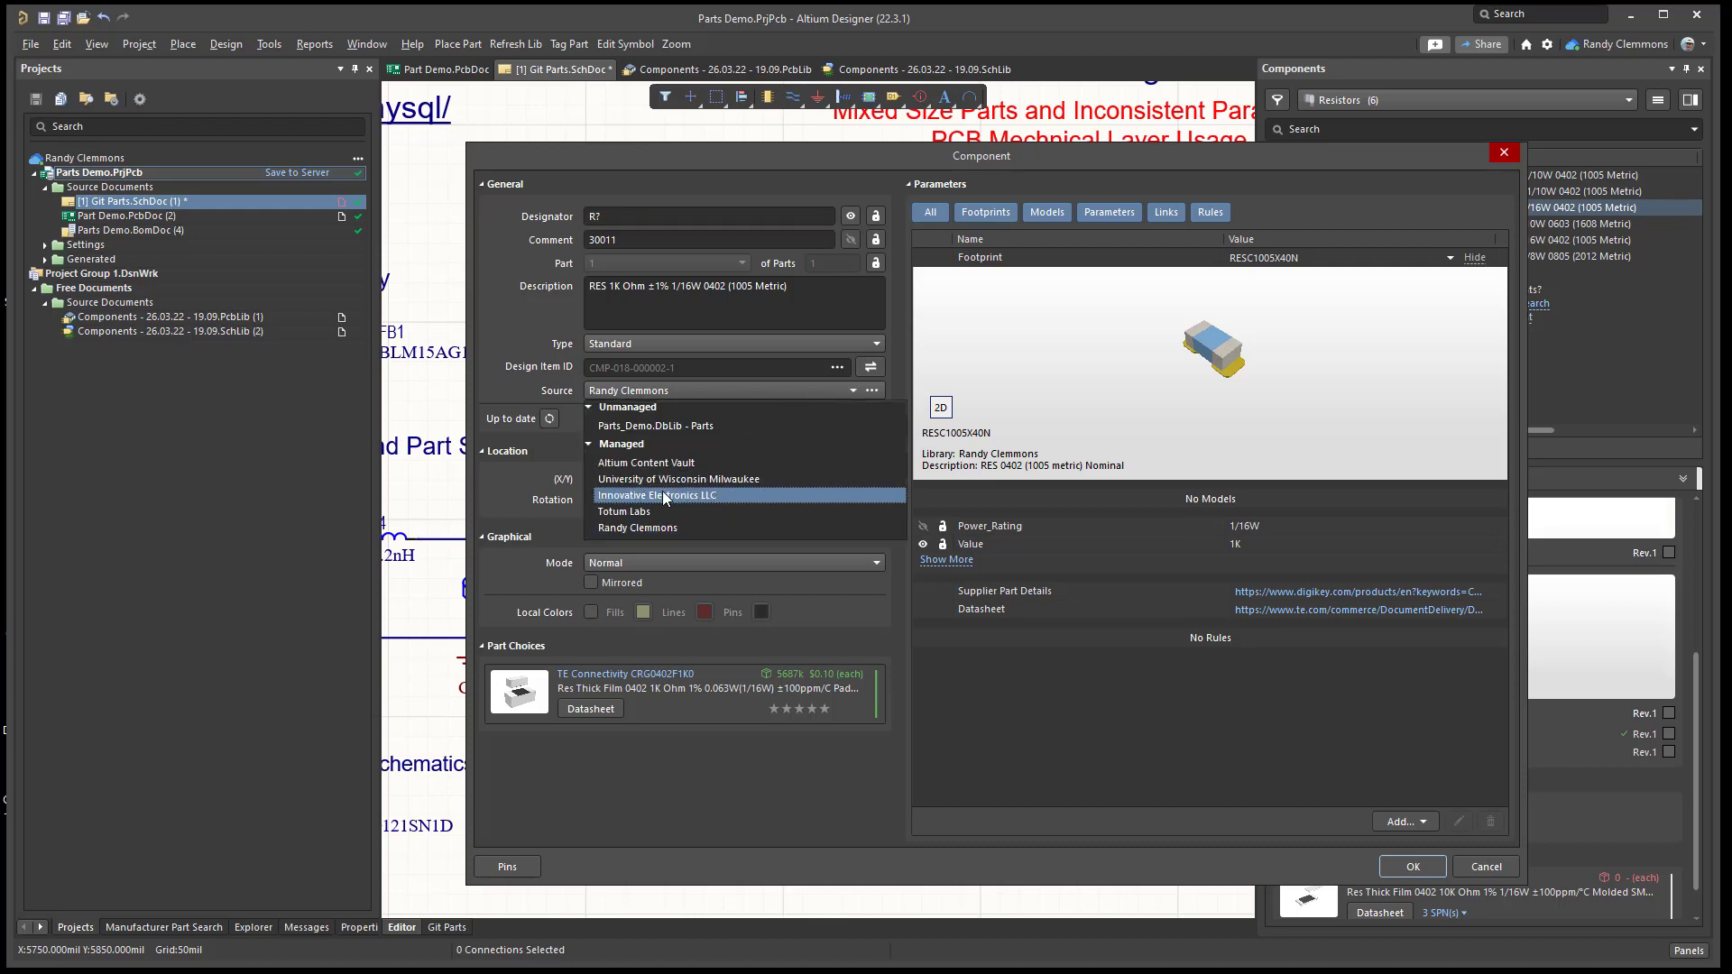
click(652, 428)
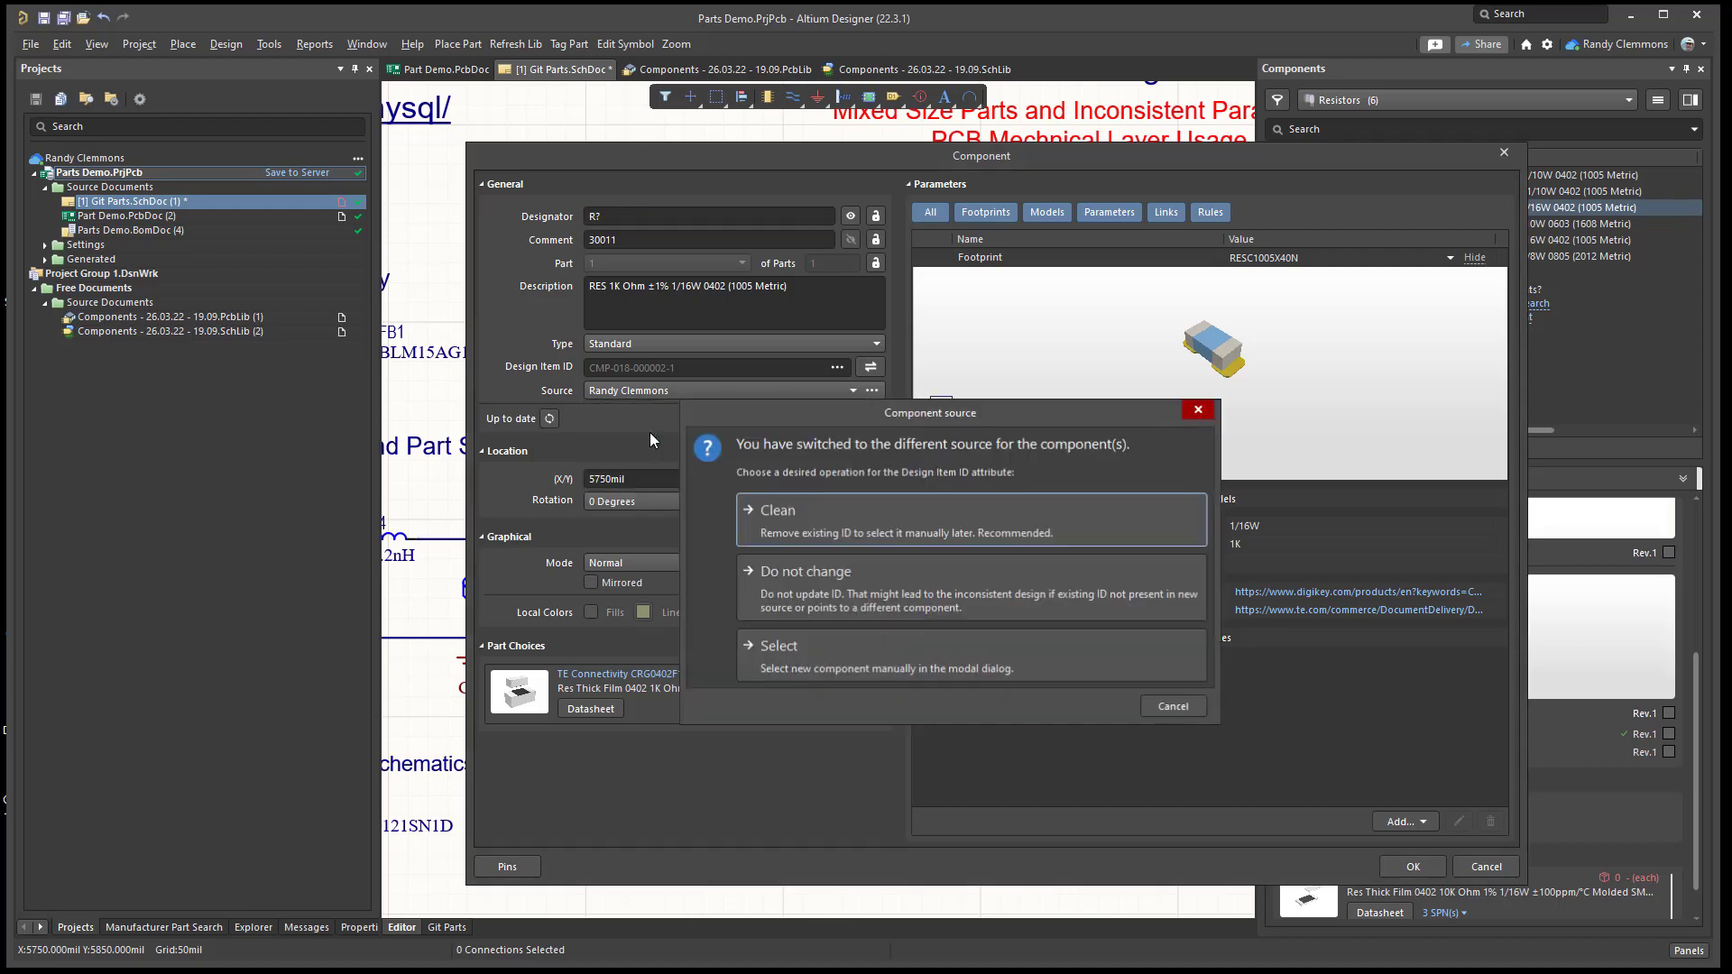
click(787, 521)
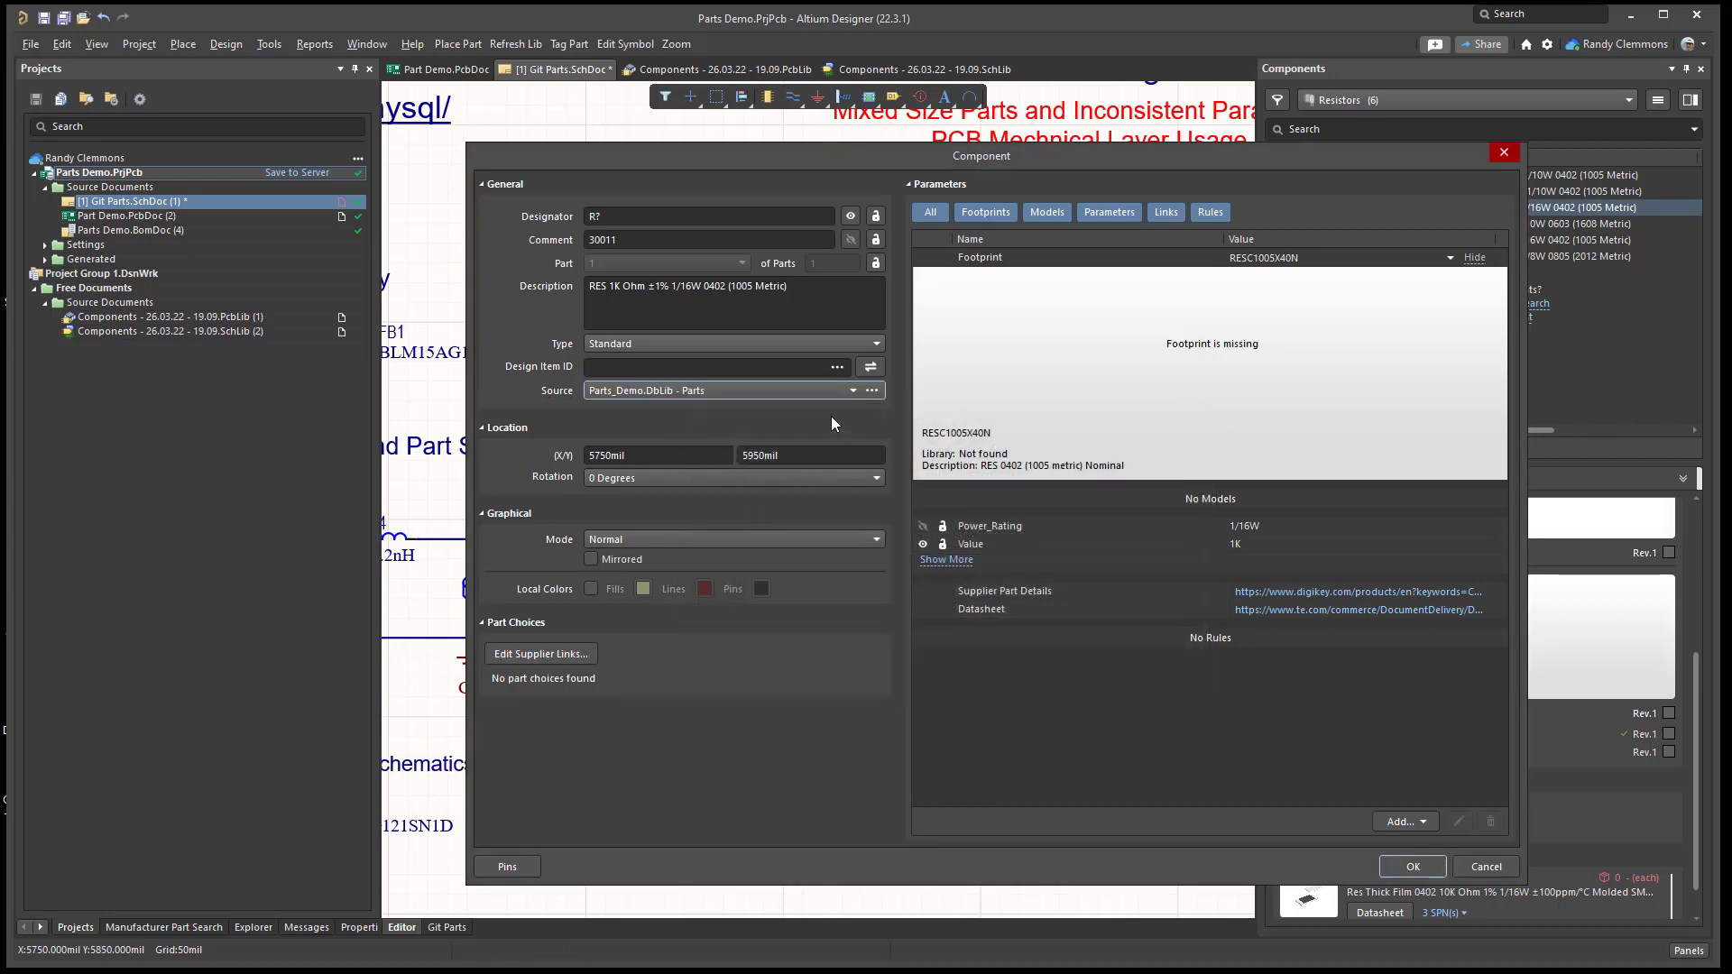
click(837, 367)
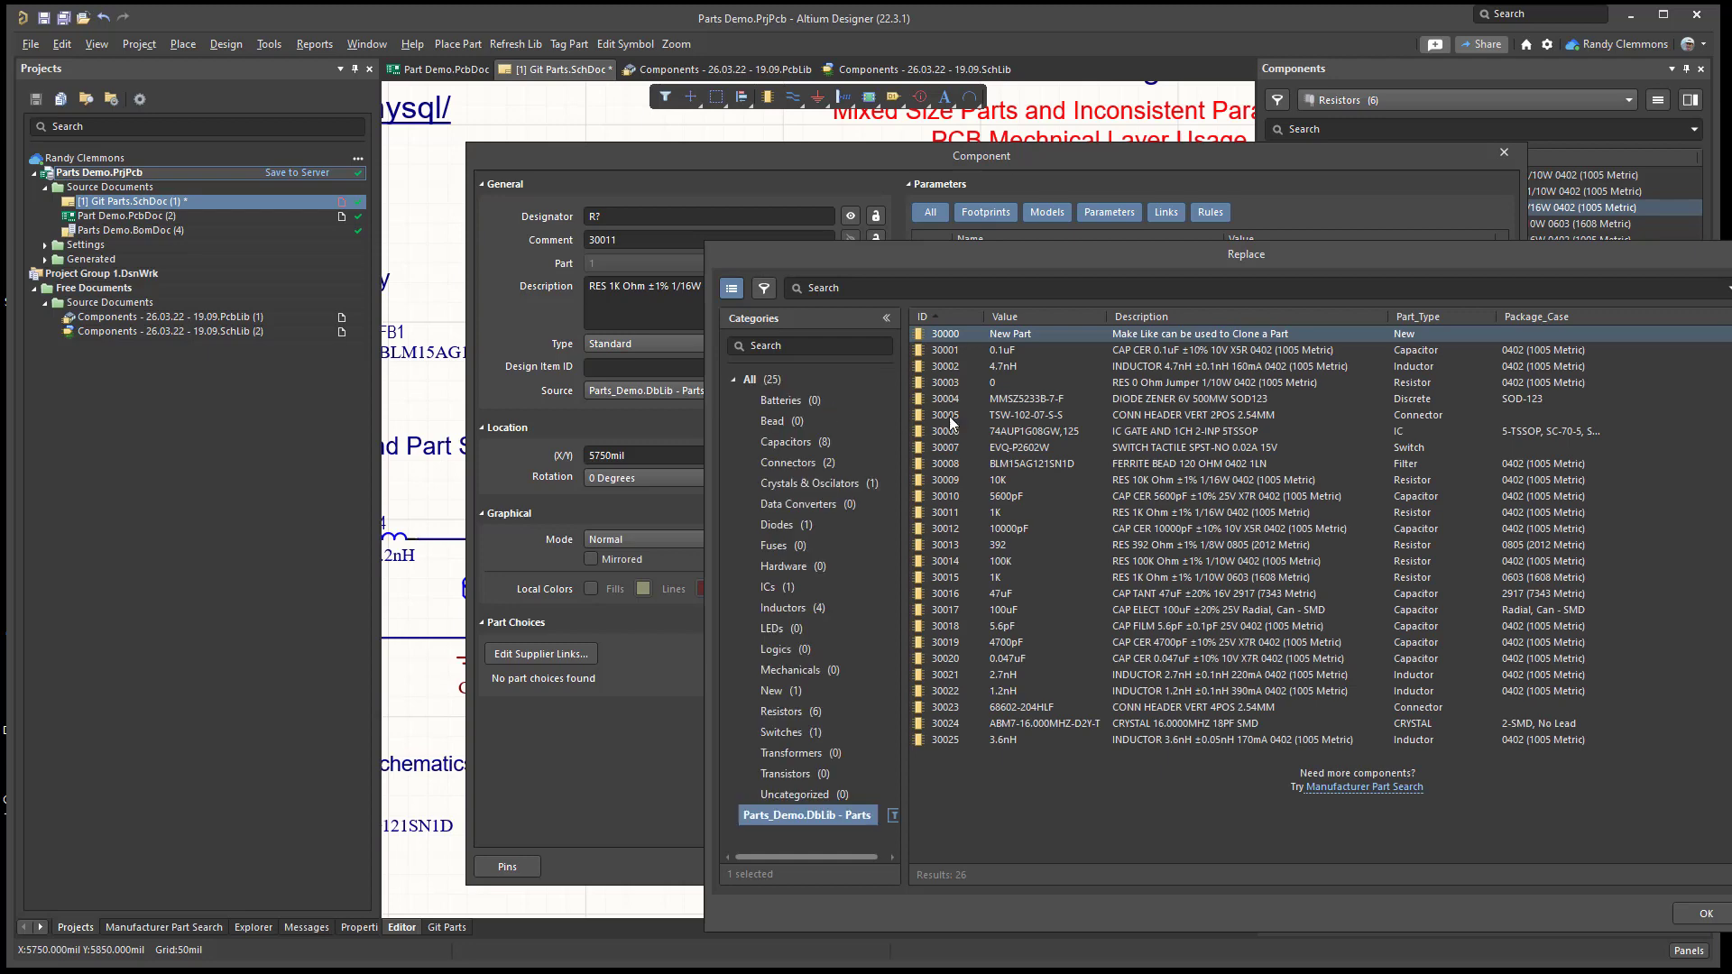
double_click(937, 517)
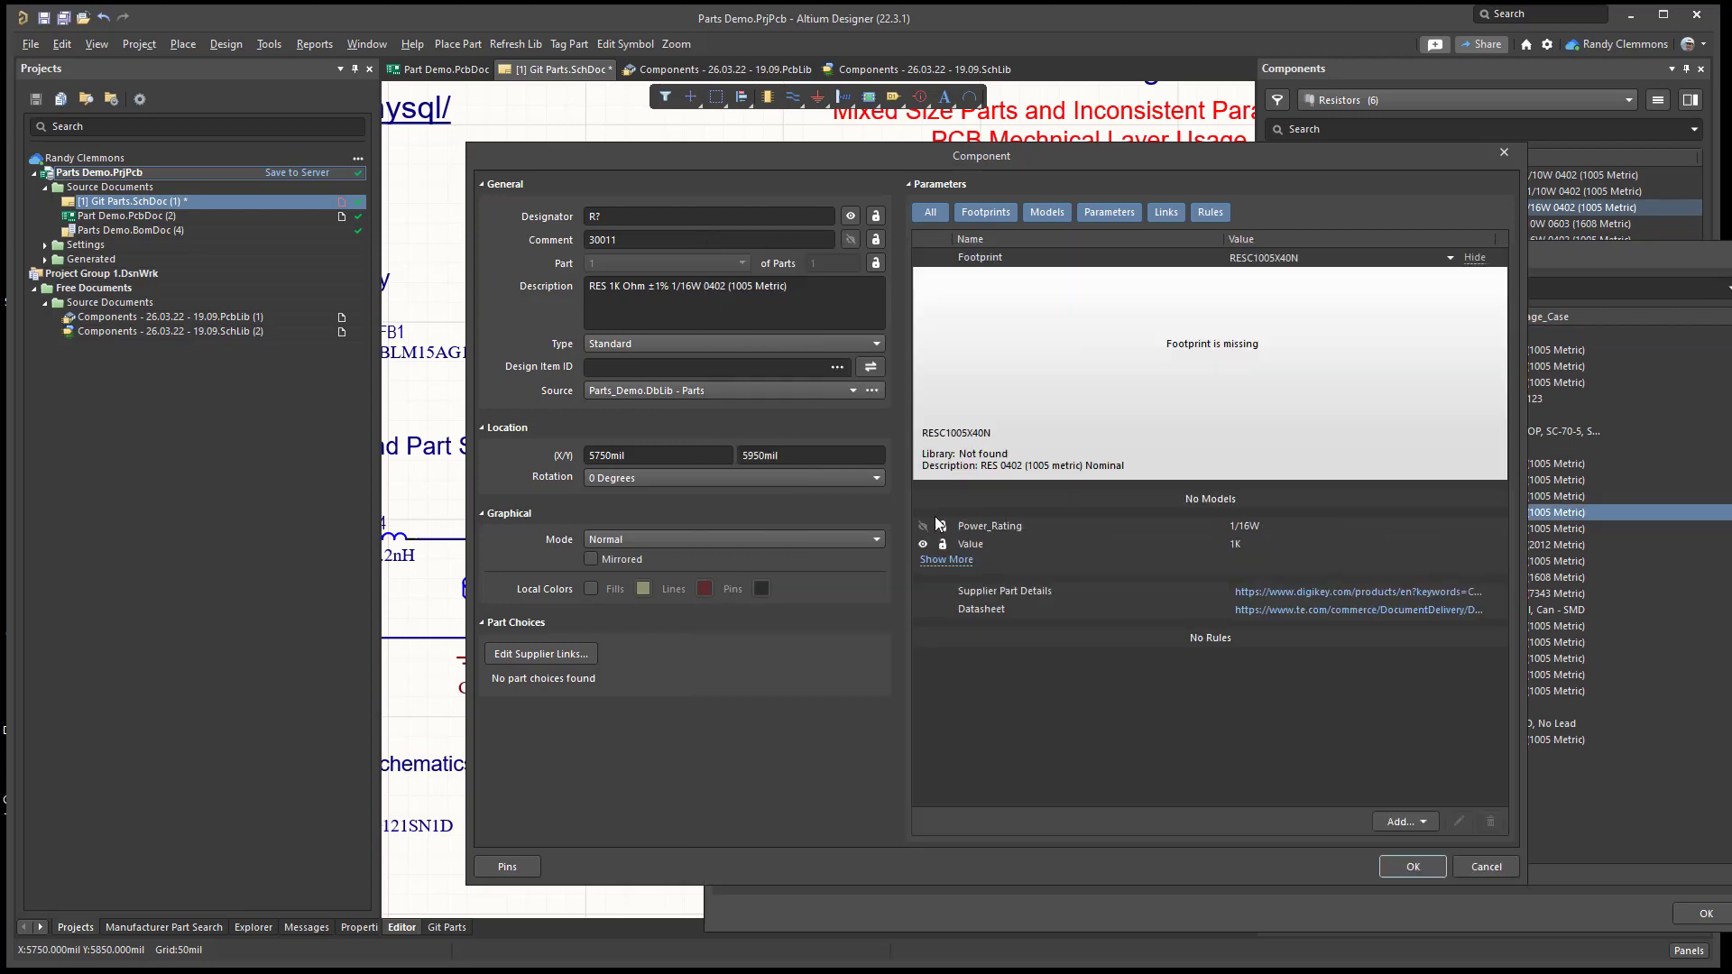
click(1413, 867)
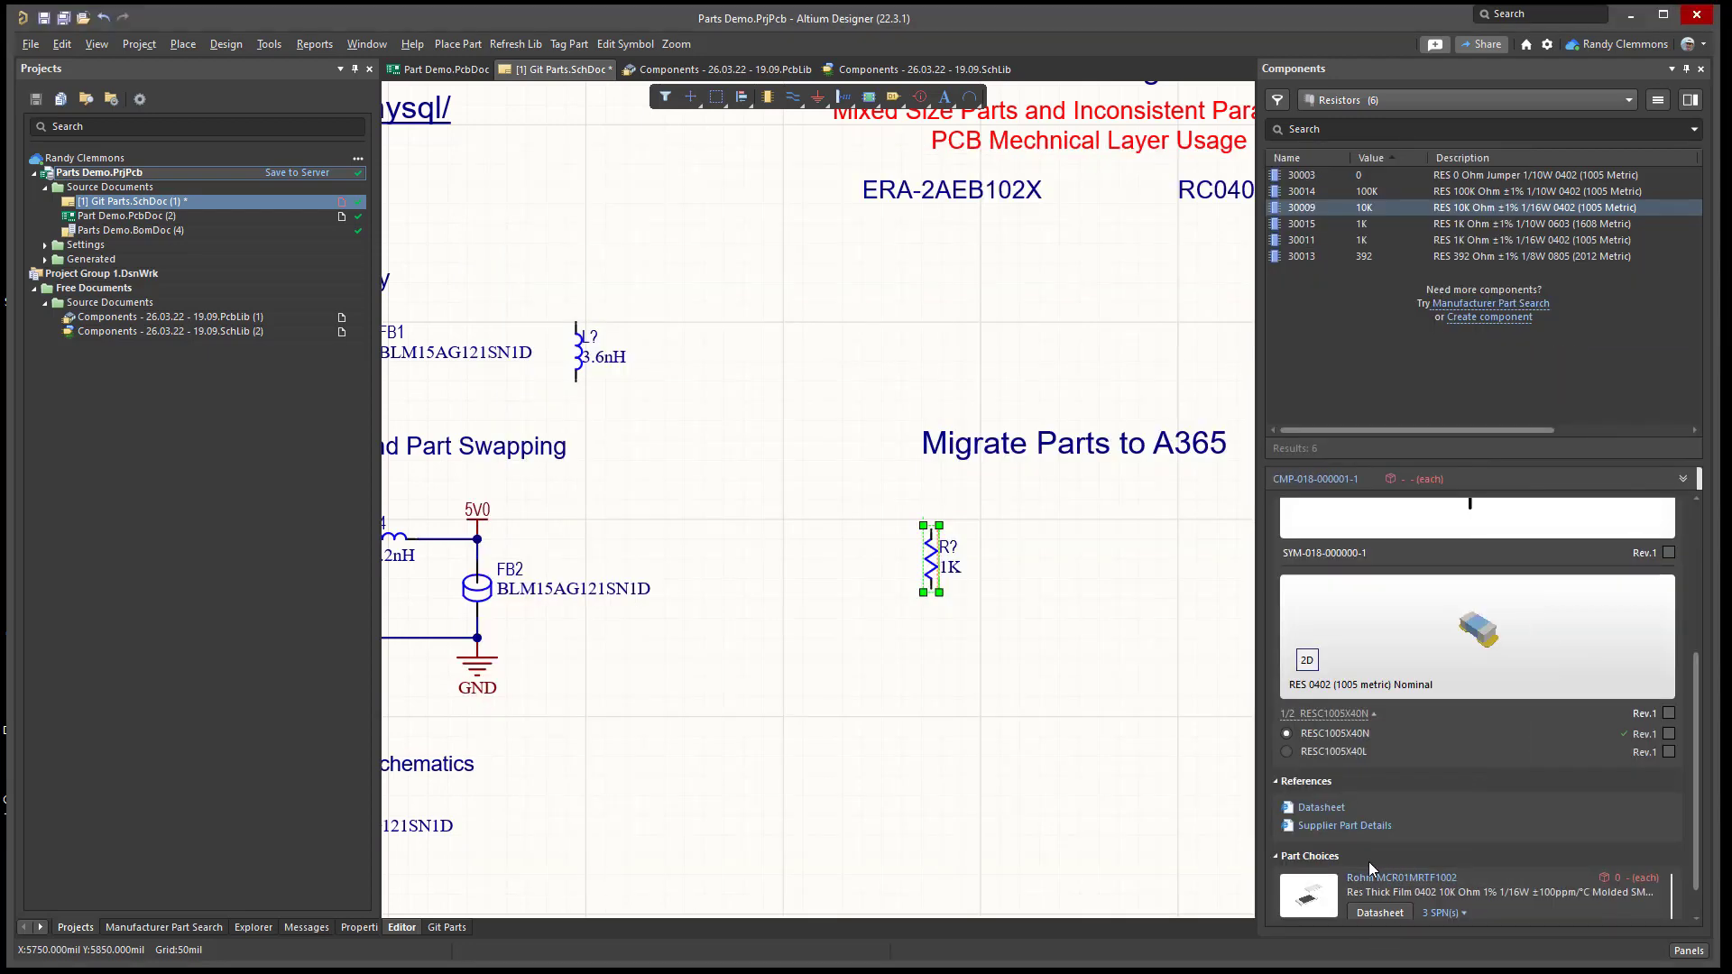
- Check the Design Item ID in the relinked resistor's properties, then close them and deselect the resistor
double_click(935, 560)
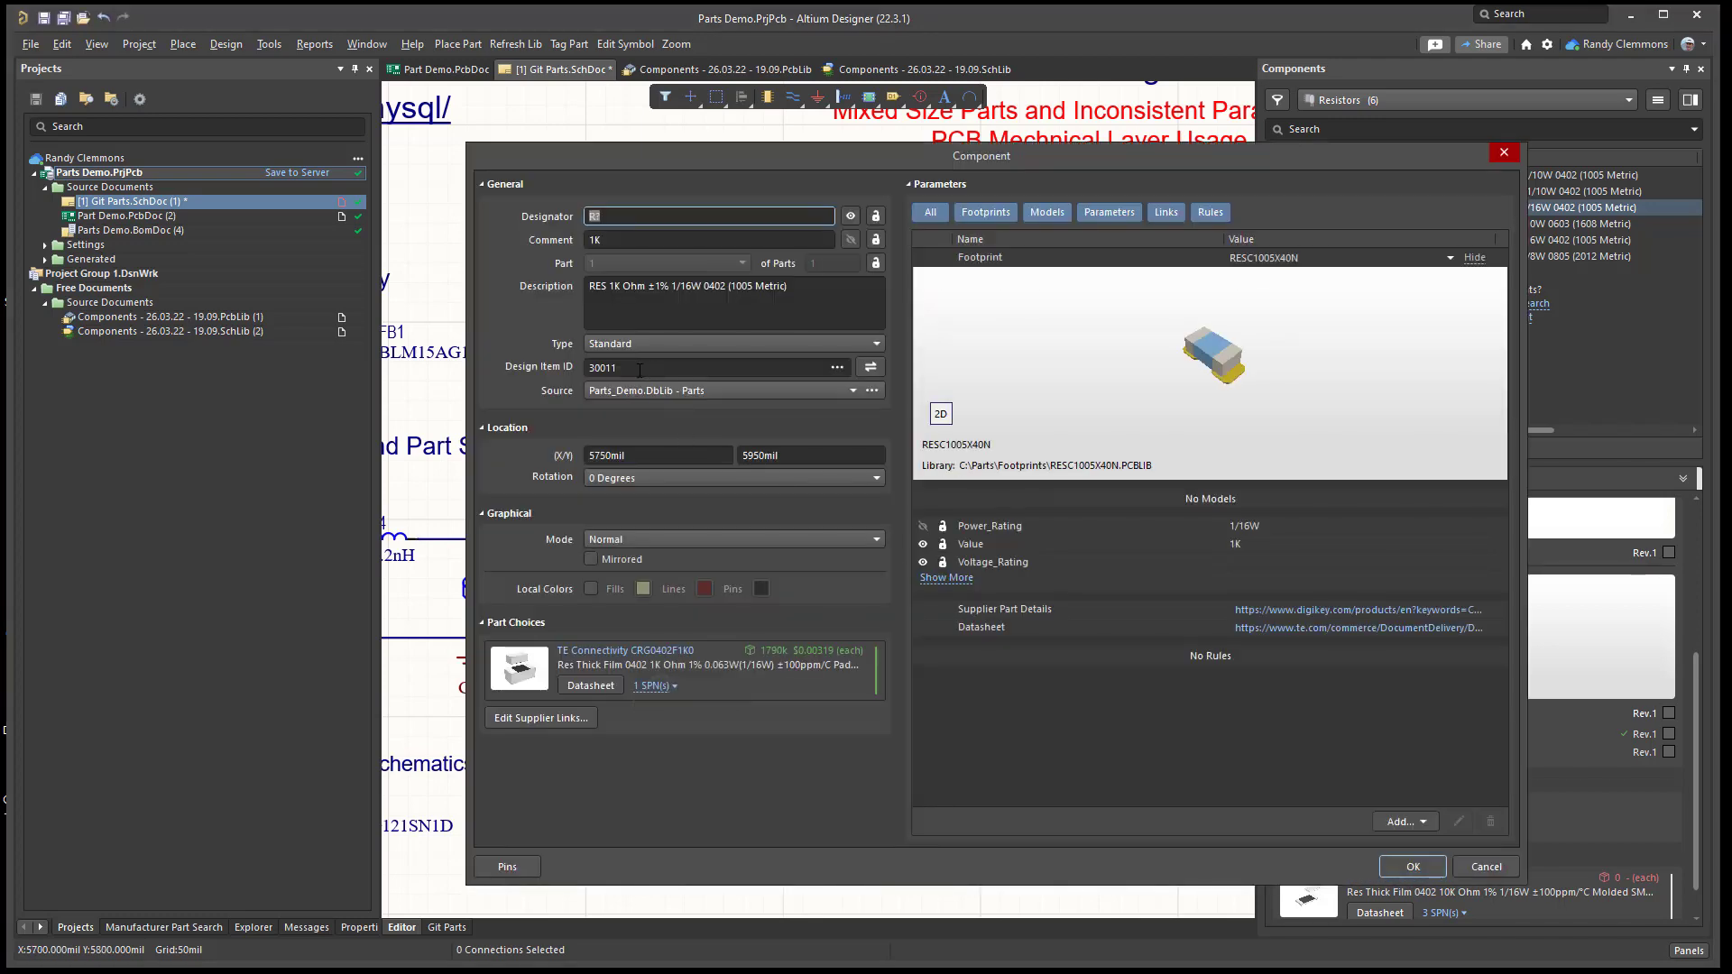
click(588, 366)
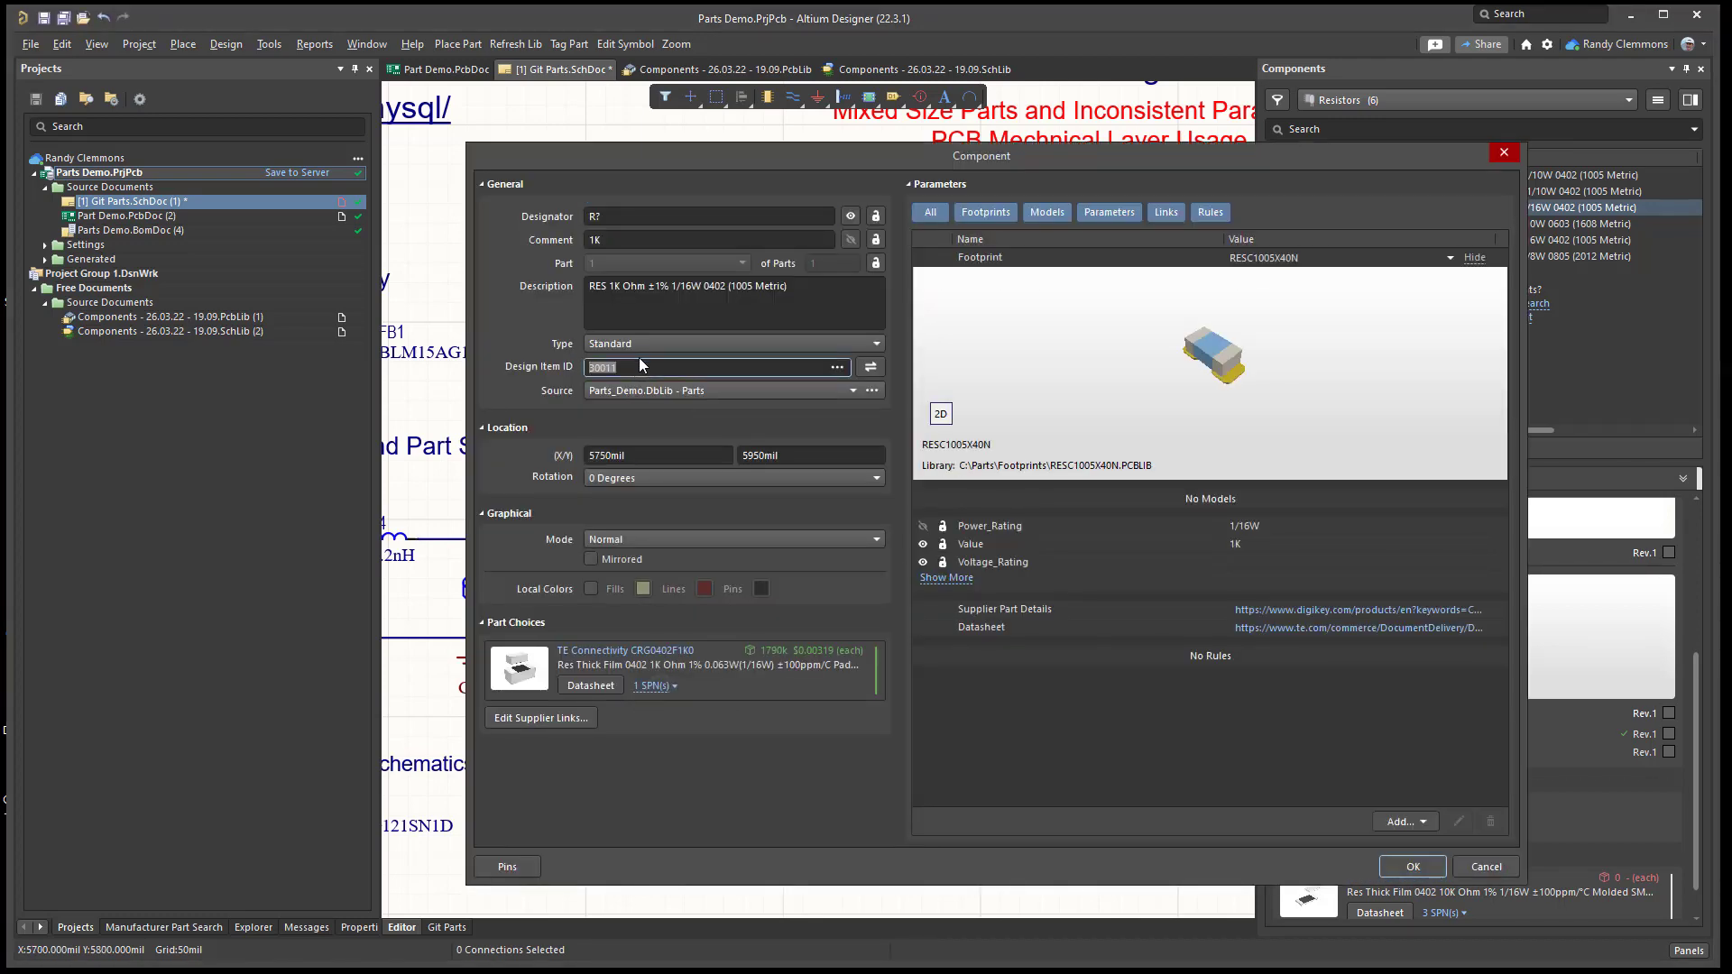
click(1413, 868)
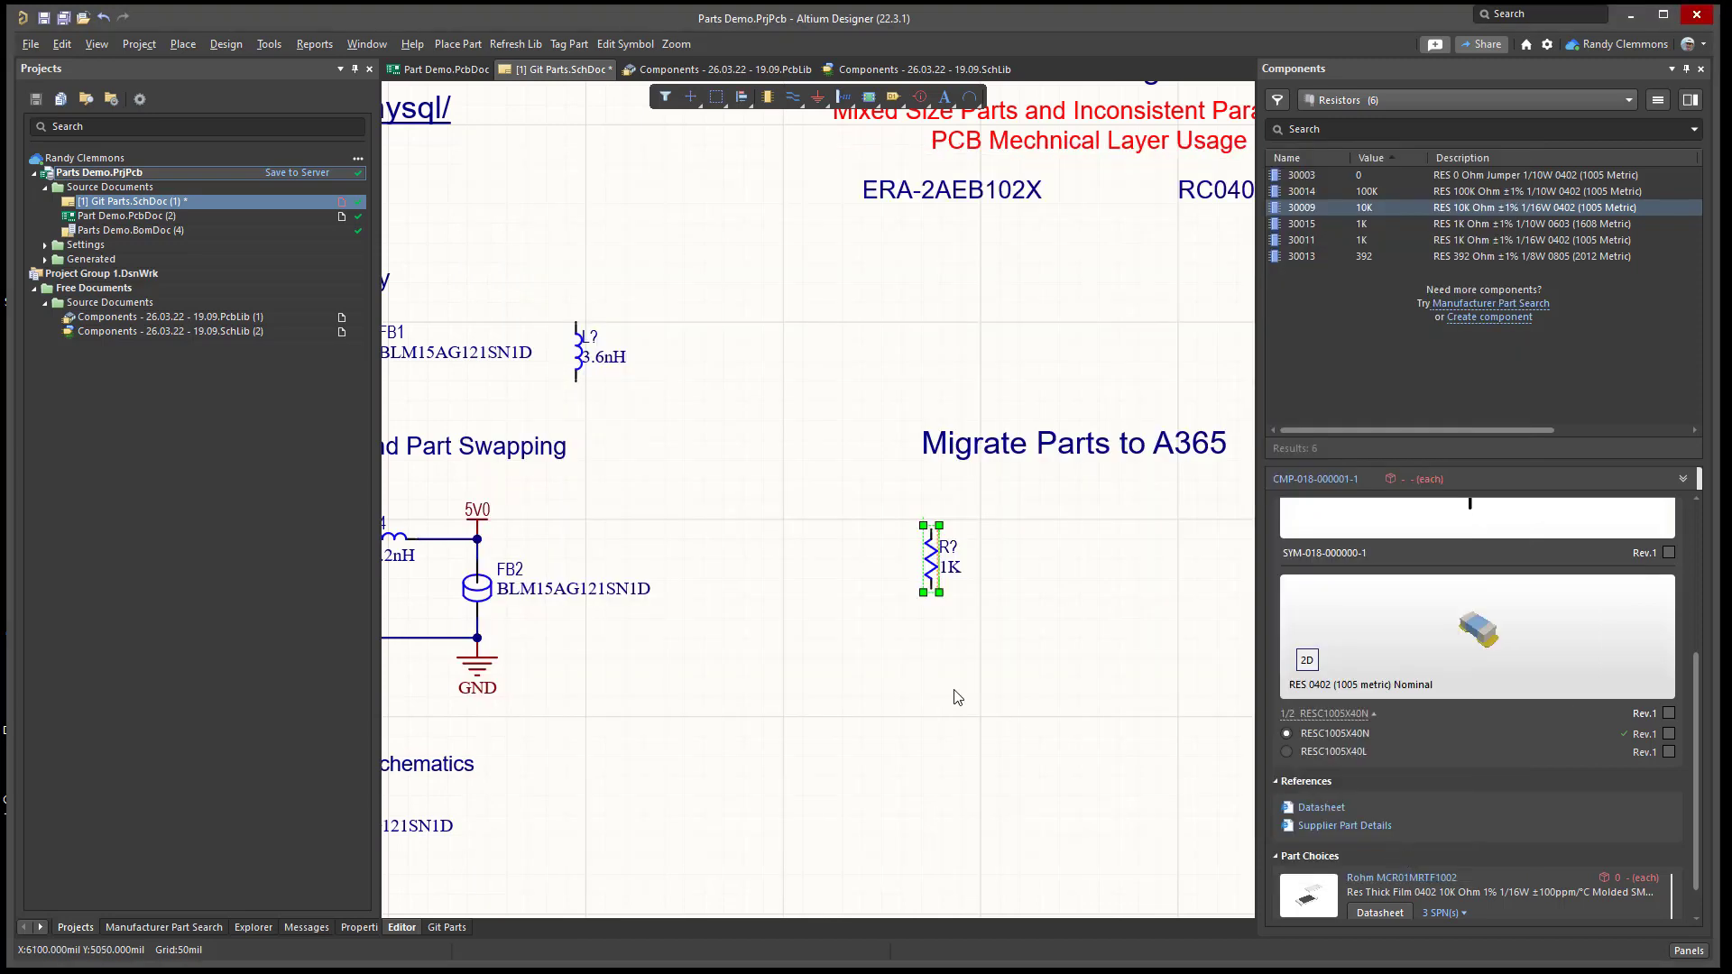
click(954, 664)
ctrl+scroll(958, 662, down, 2)
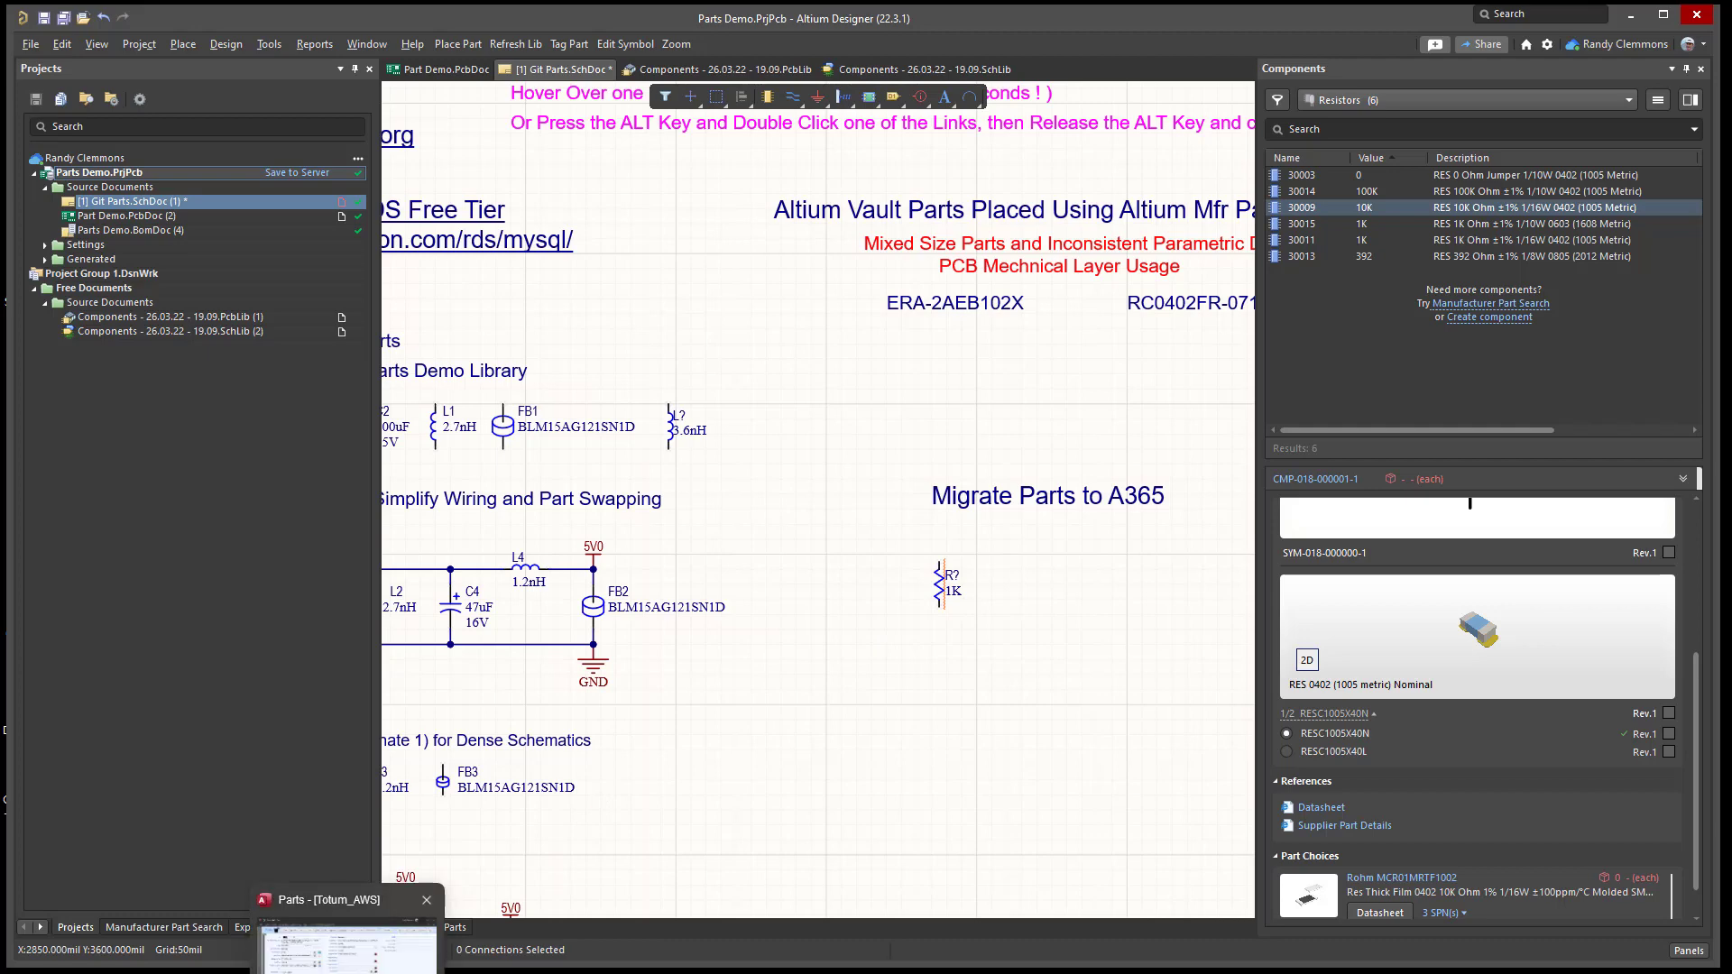
- Switch to the Totum_AWS Parts database and filter its records by Part_Type Resistor and Package_Case *0402*, with any Value
click(348, 947)
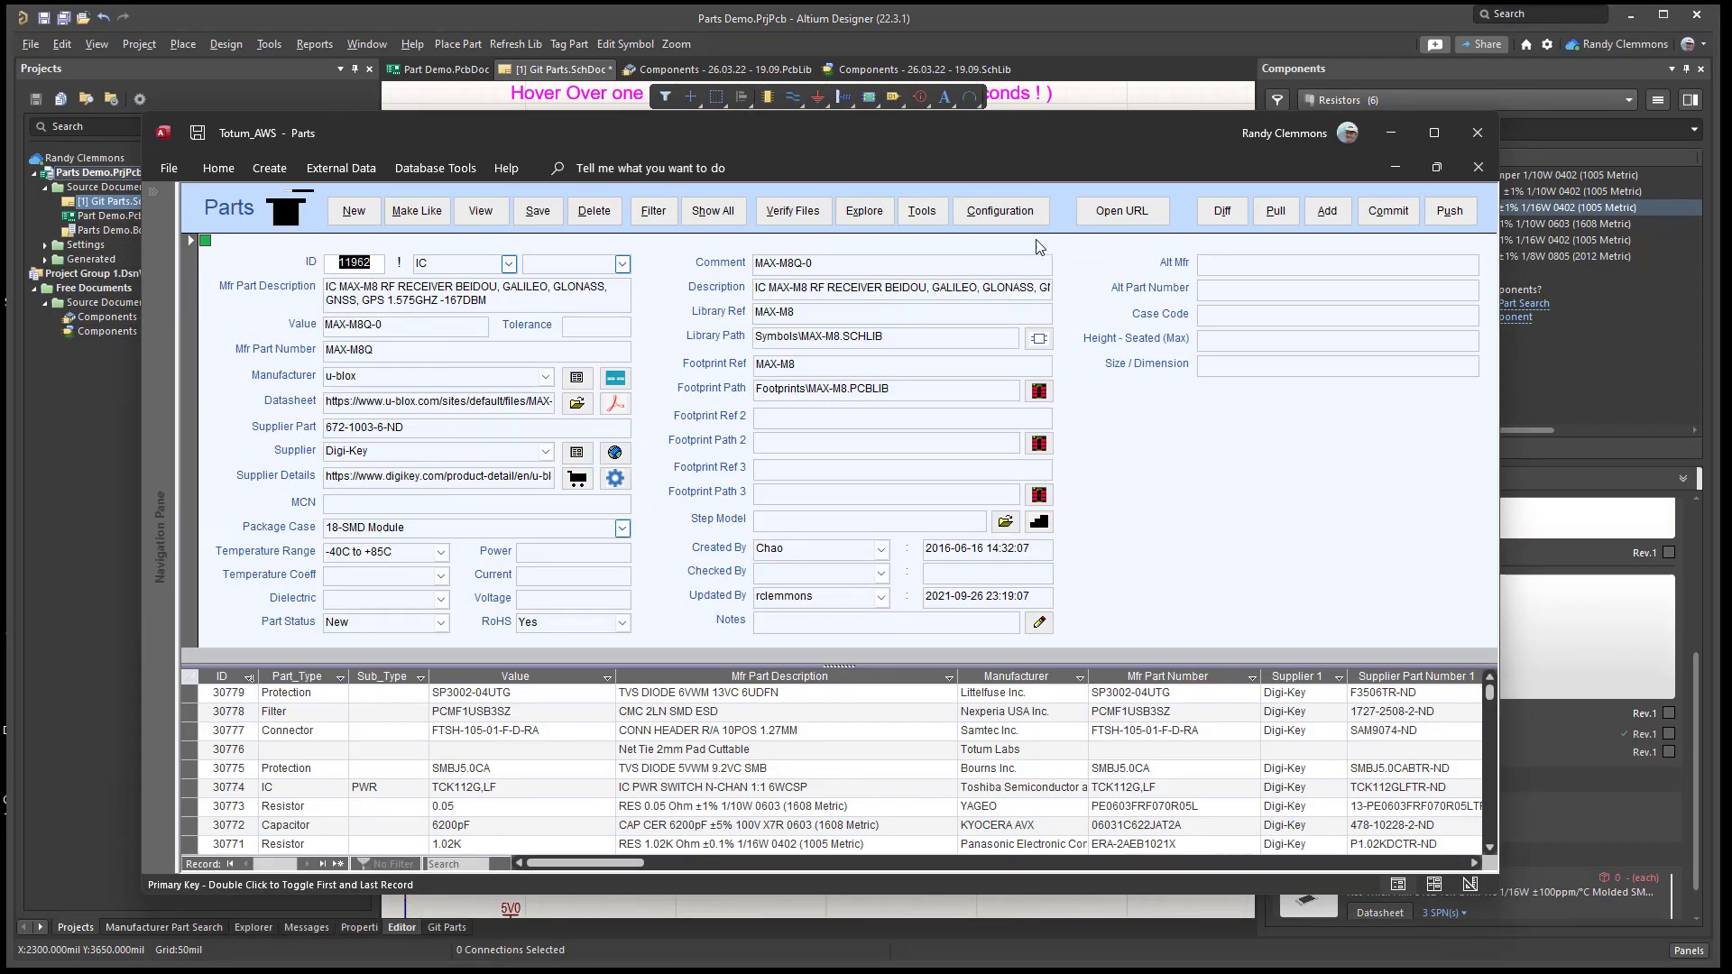
double_click(345, 262)
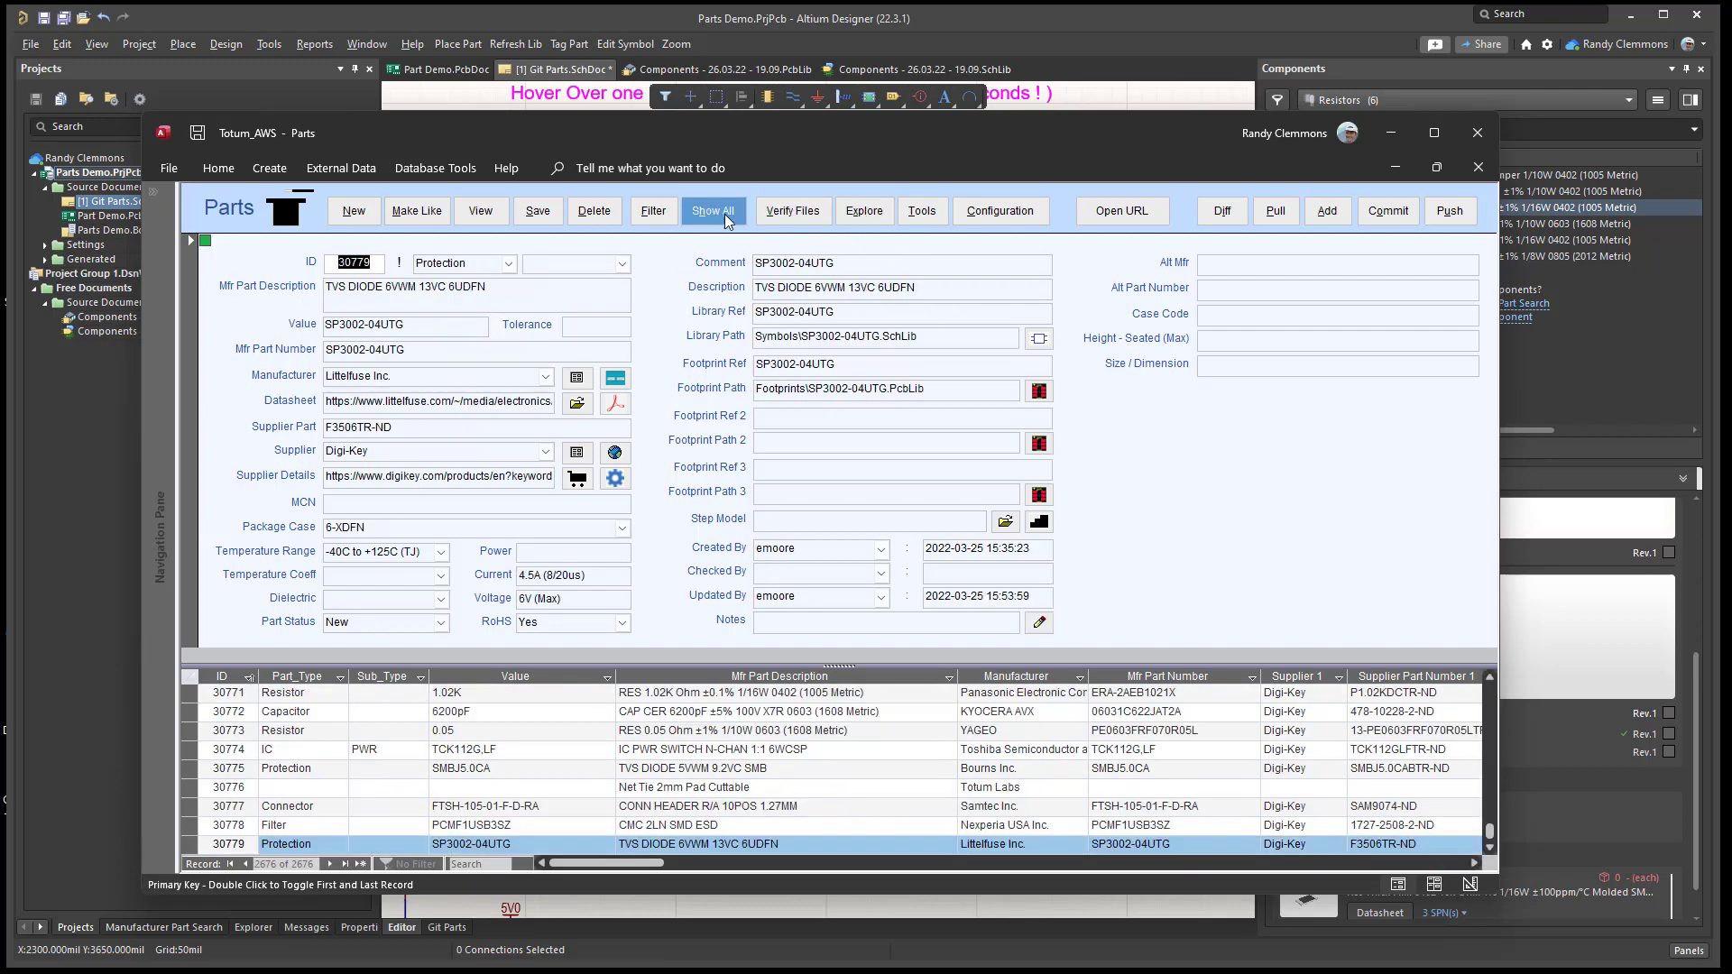
click(653, 213)
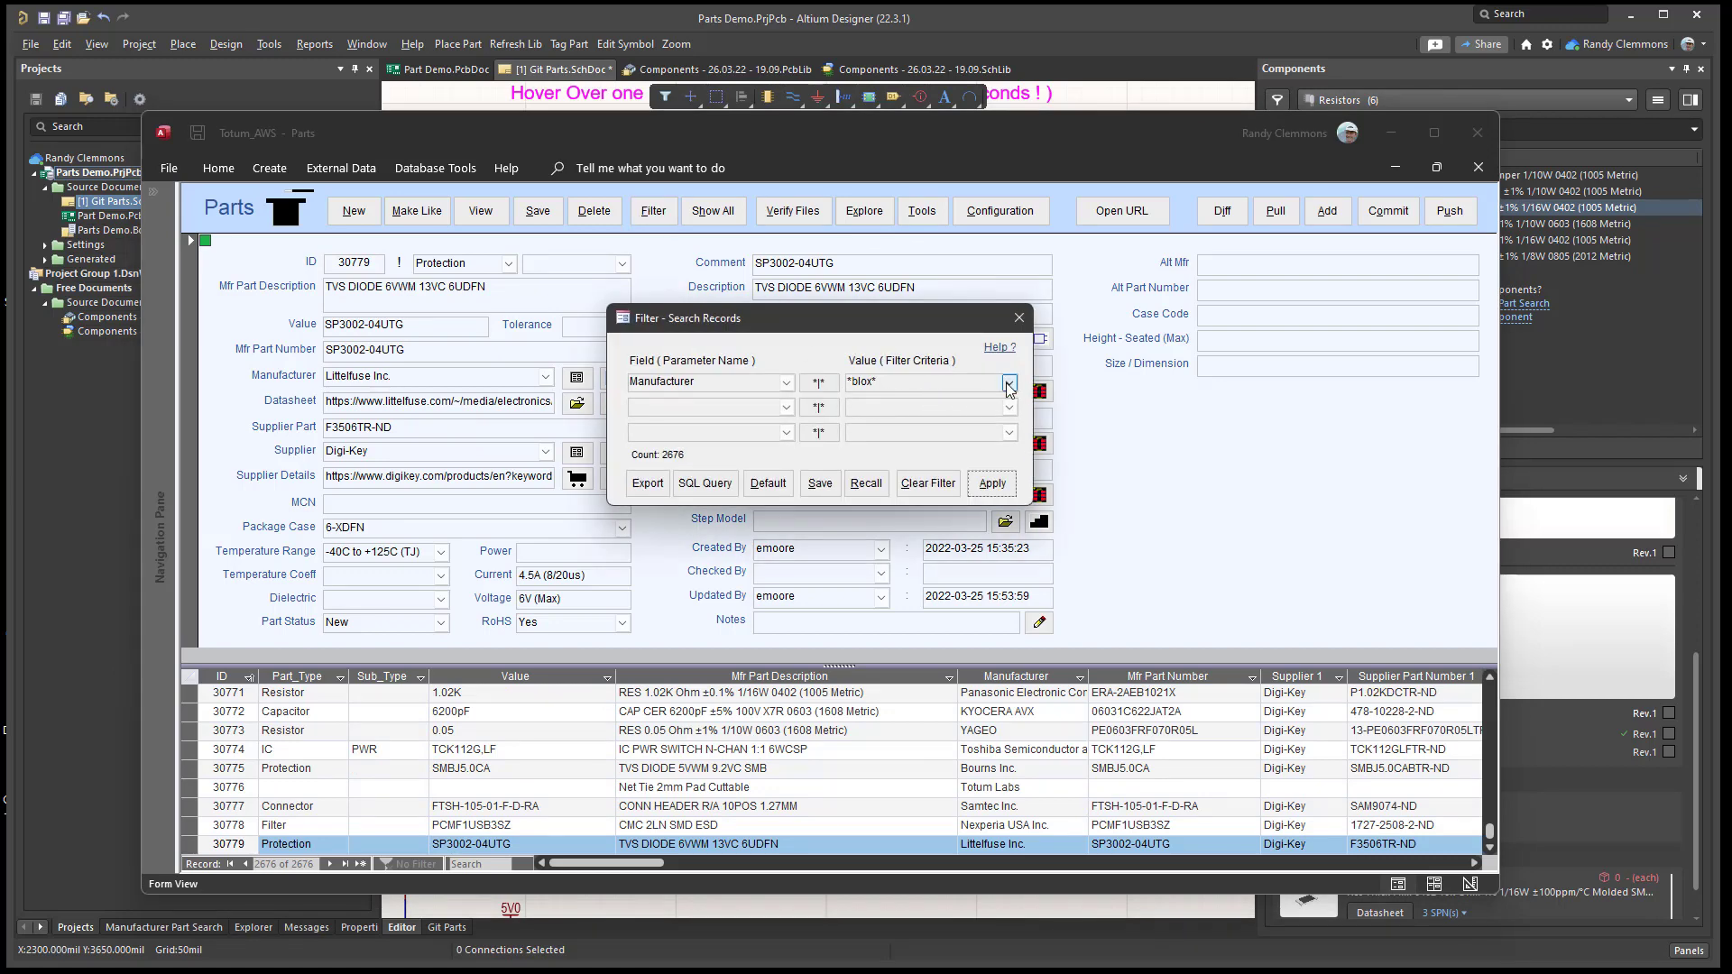
click(861, 488)
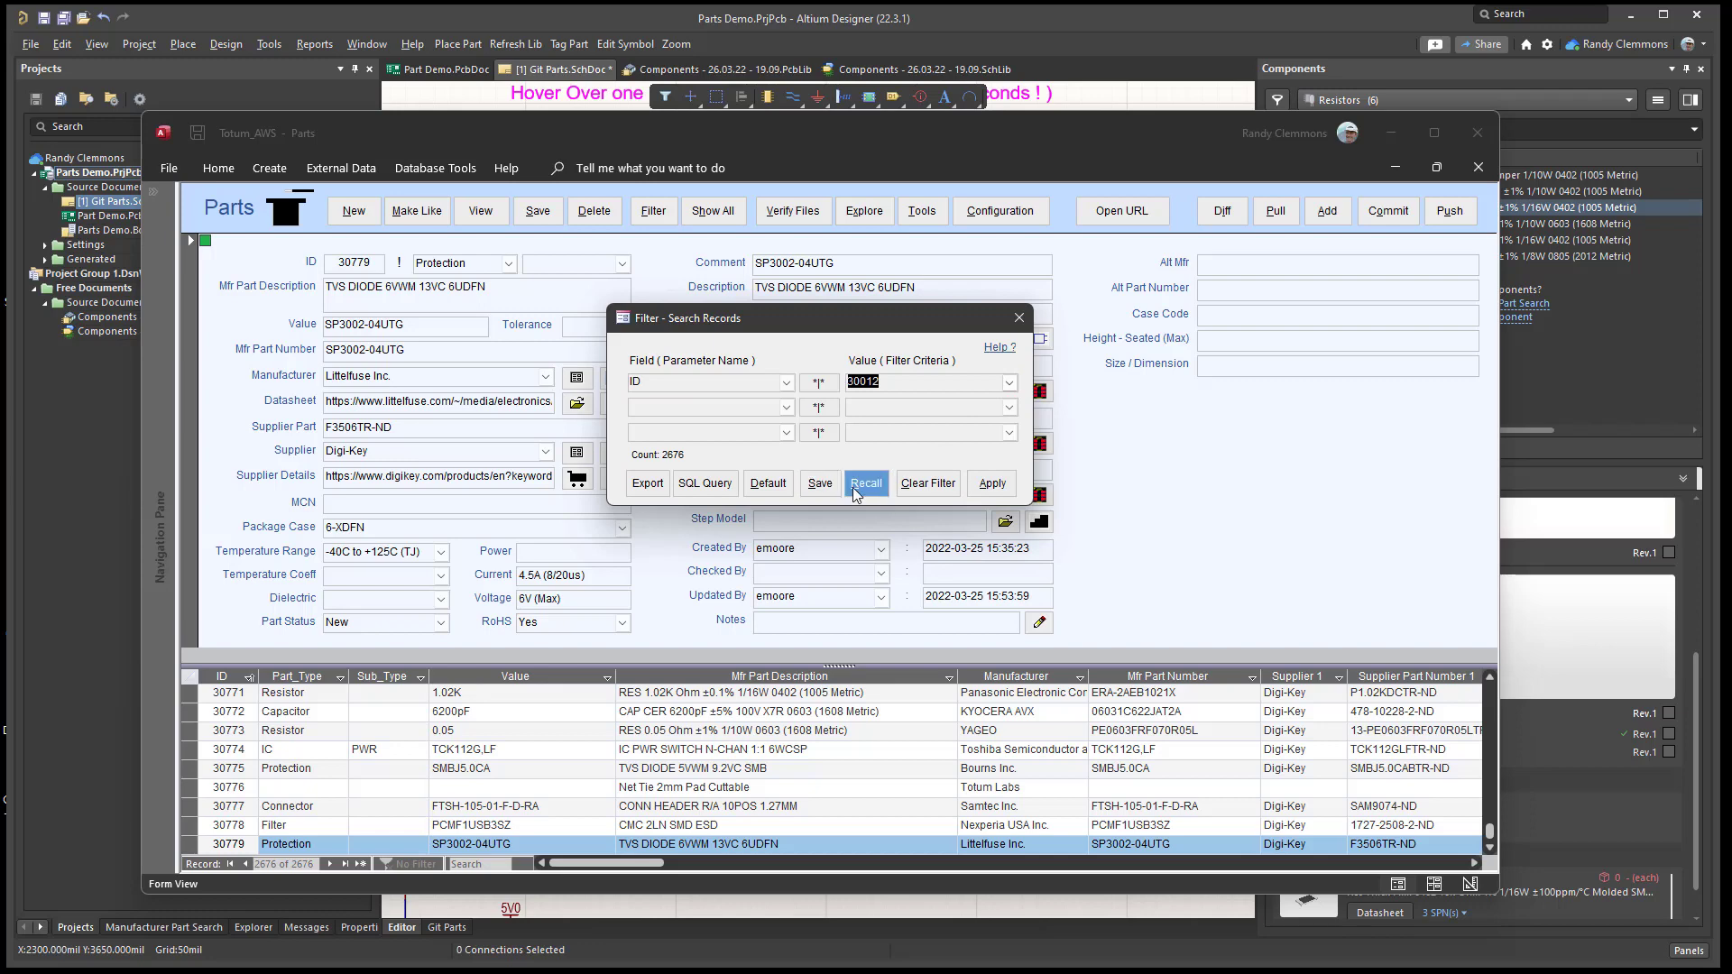
click(783, 487)
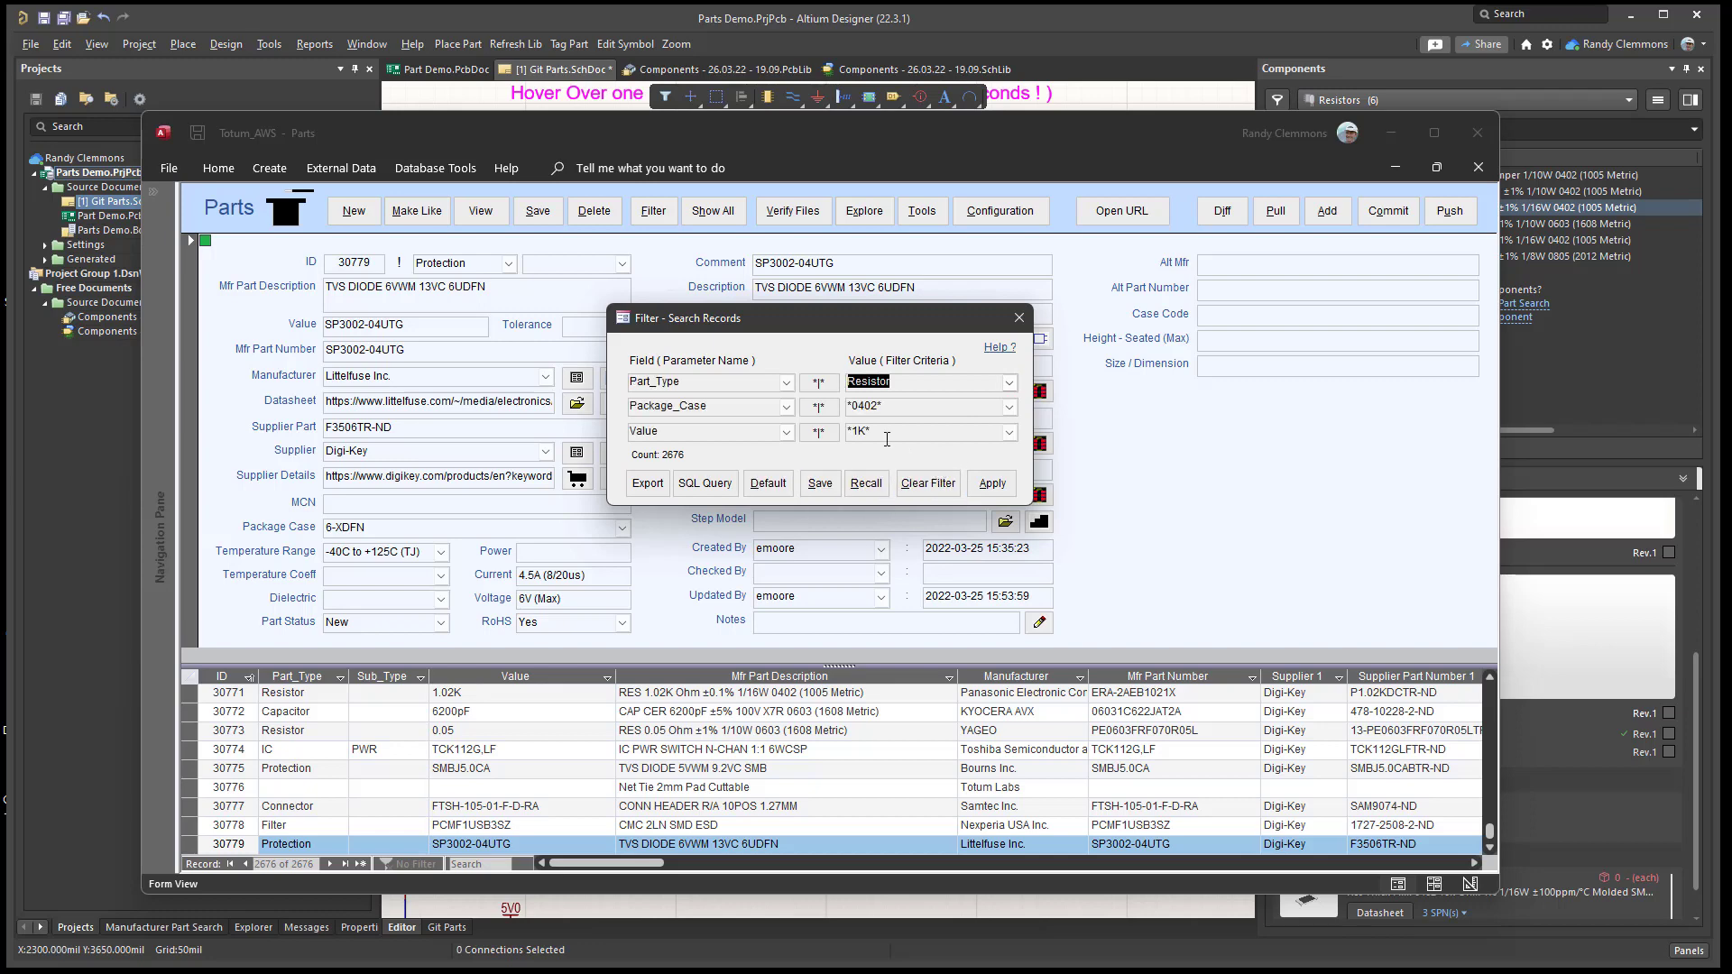
click(819, 432)
click(1005, 485)
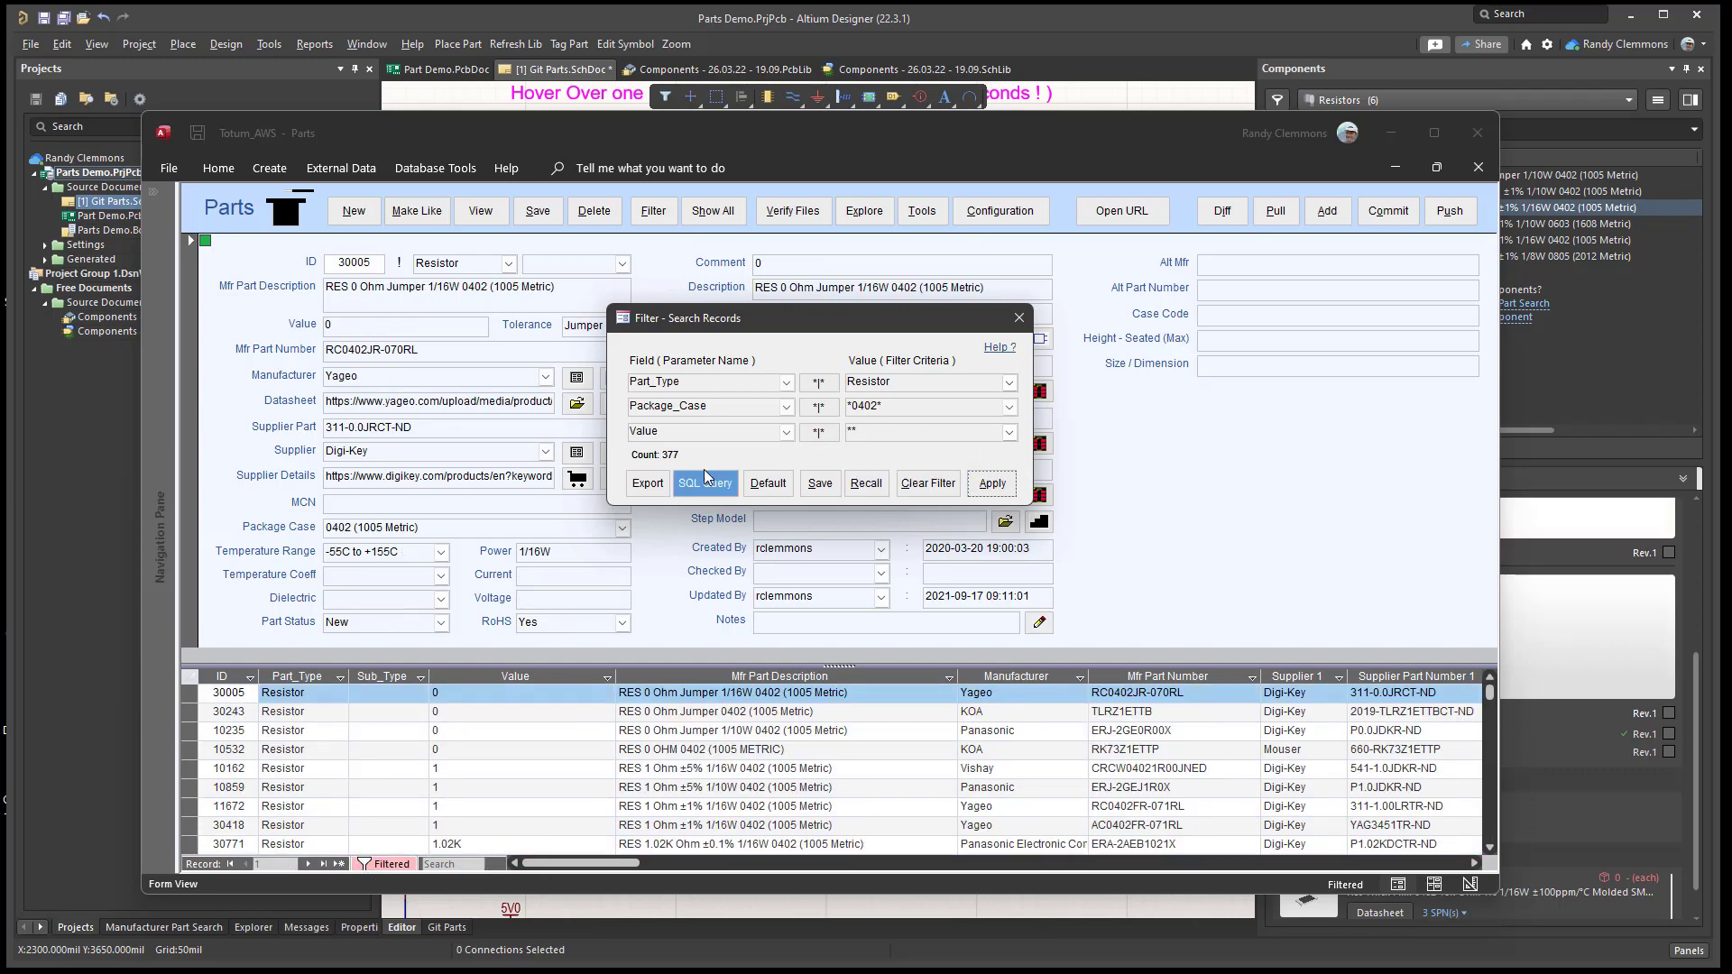
- Change the record filter's Part_Type to Capacitor, apply it and close the filter dialog
drag(772, 328, 798, 301)
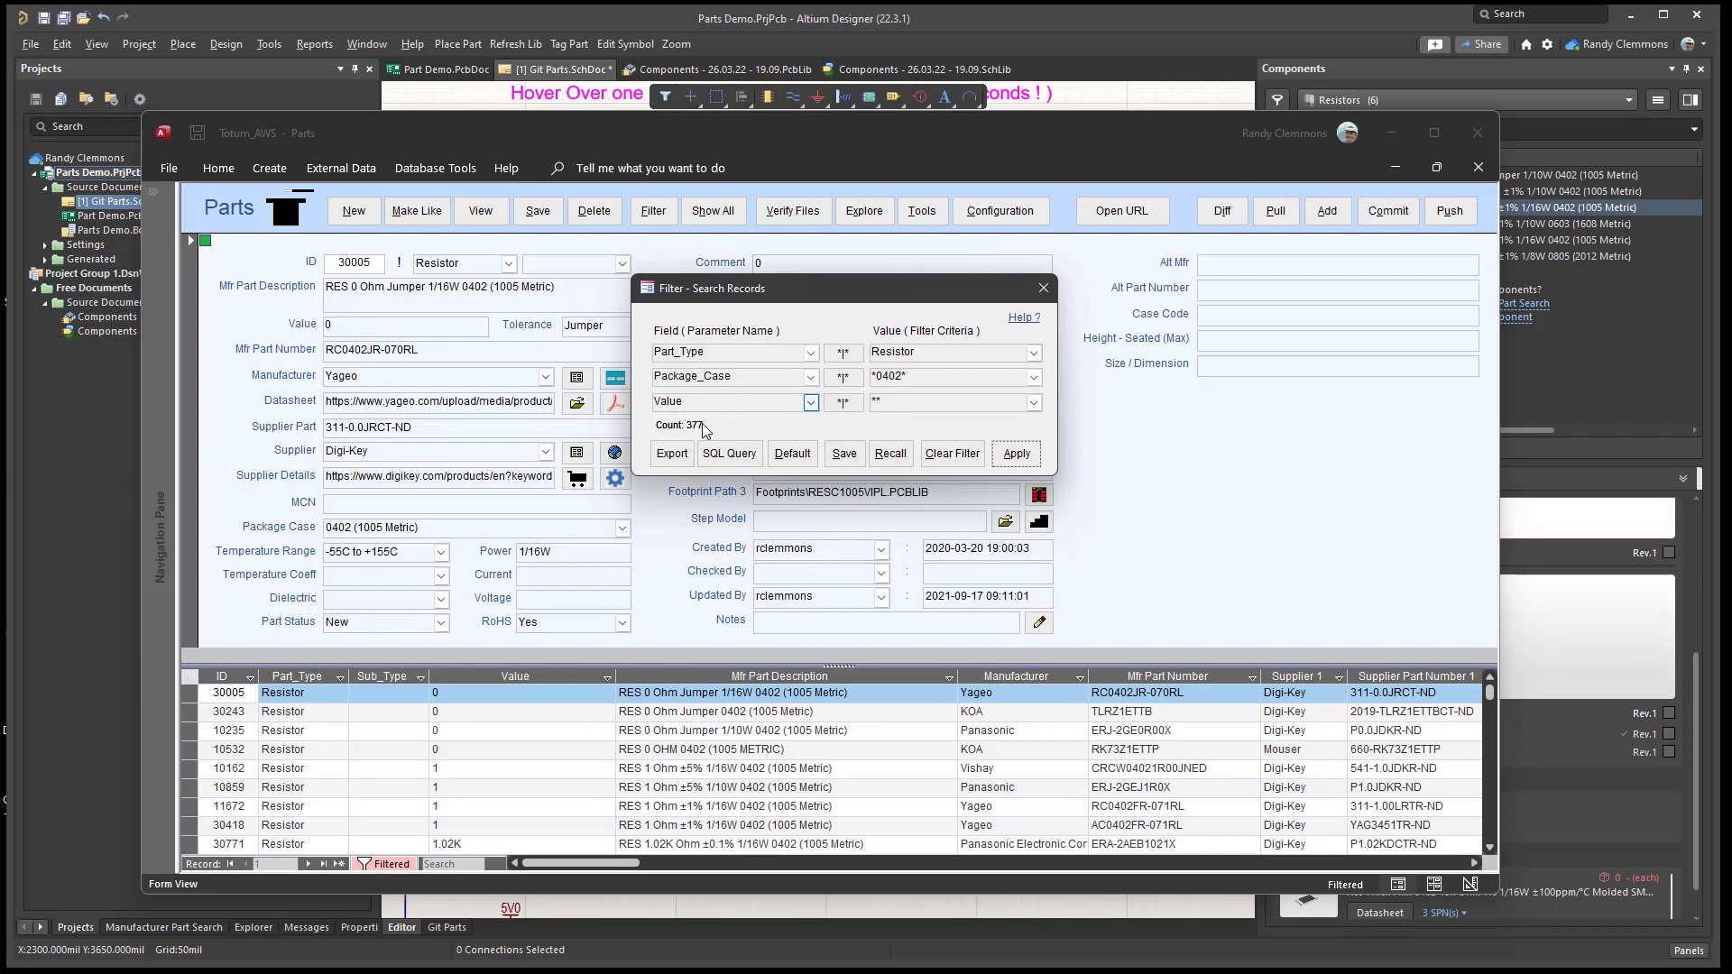
click(1034, 353)
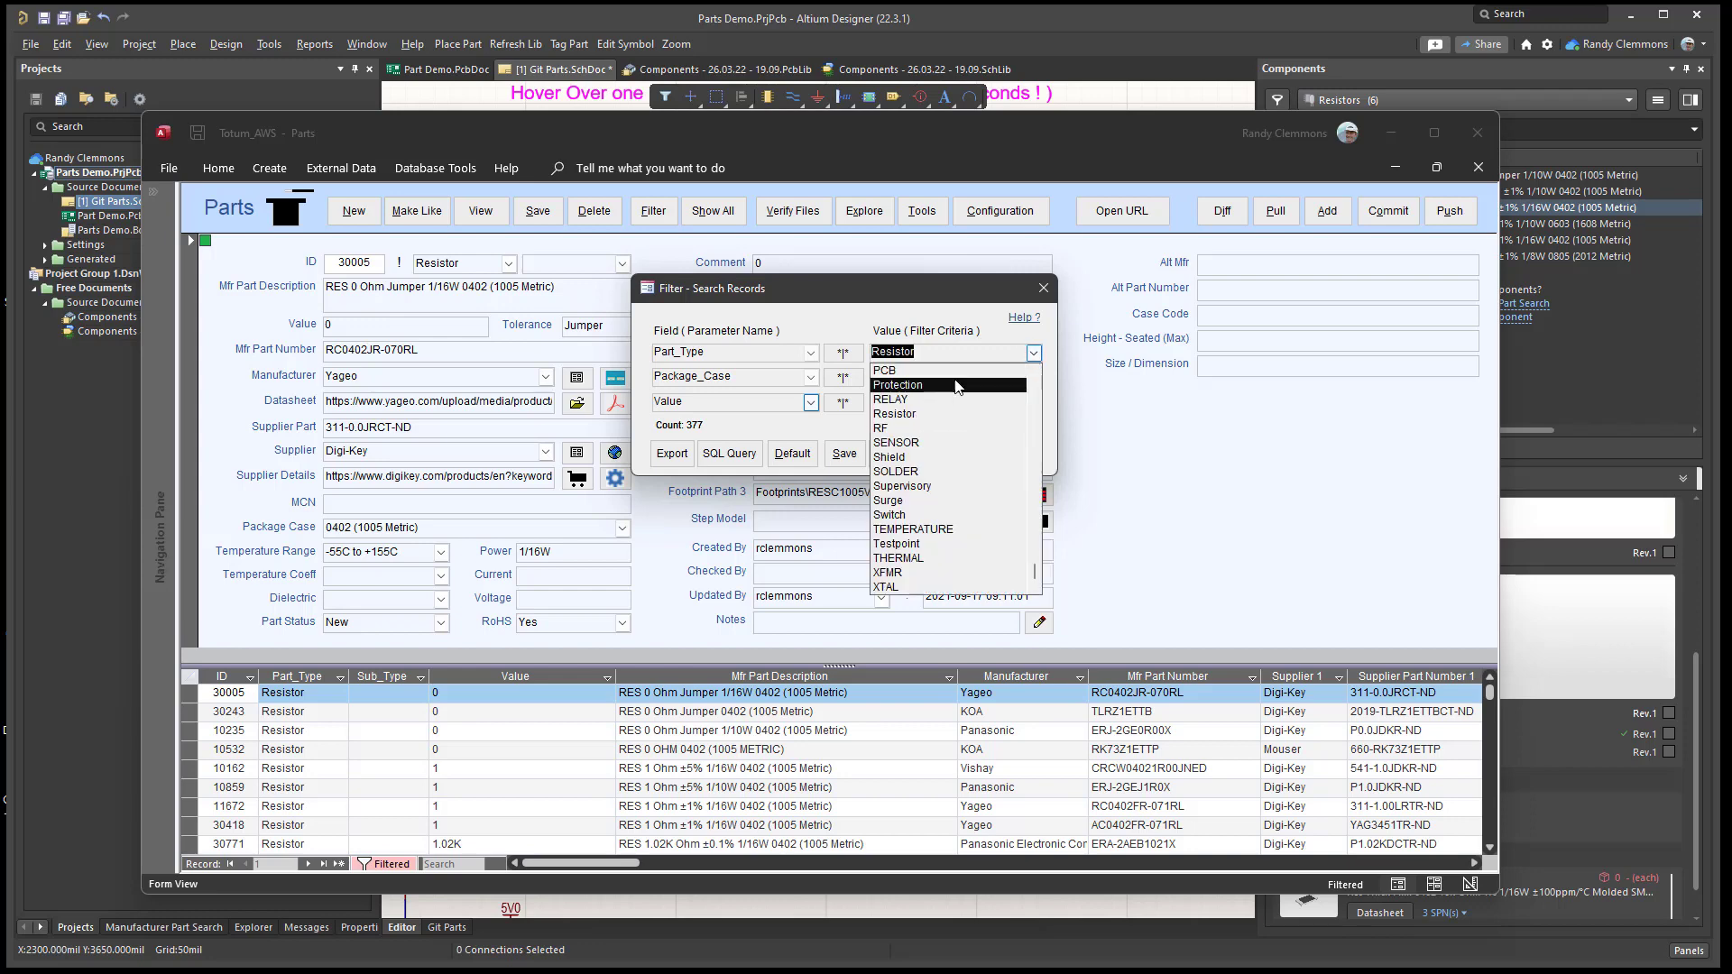
scroll(914, 406, up, 1)
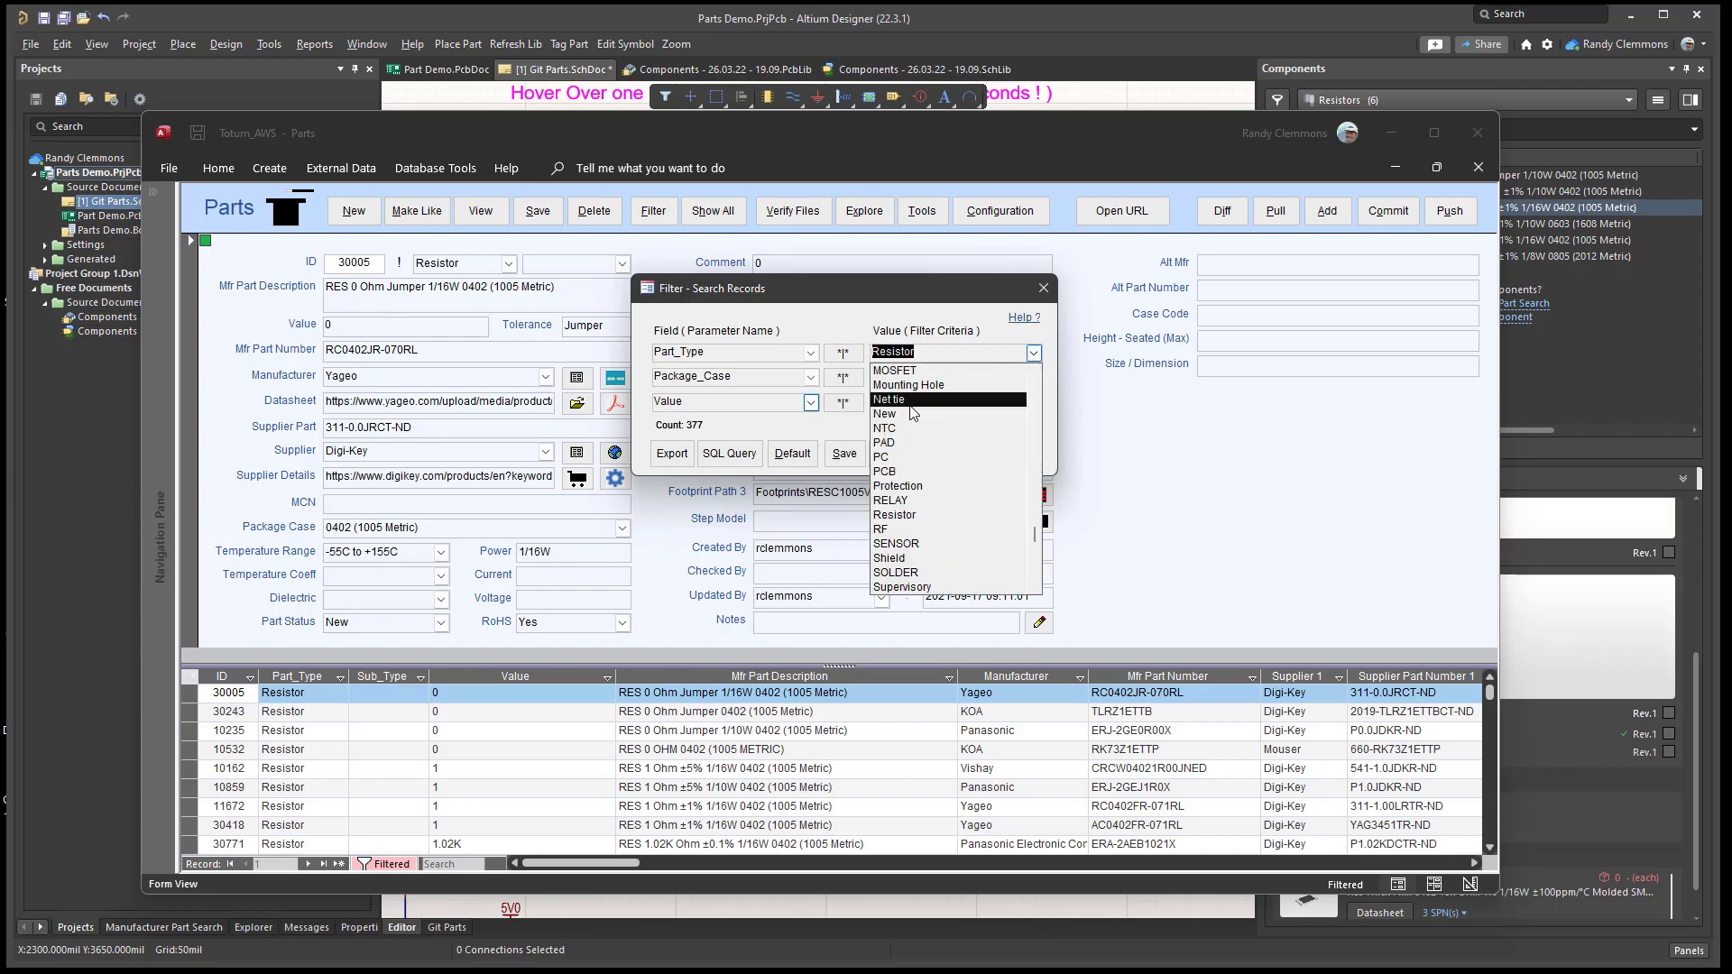
scroll(910, 479, up, 3)
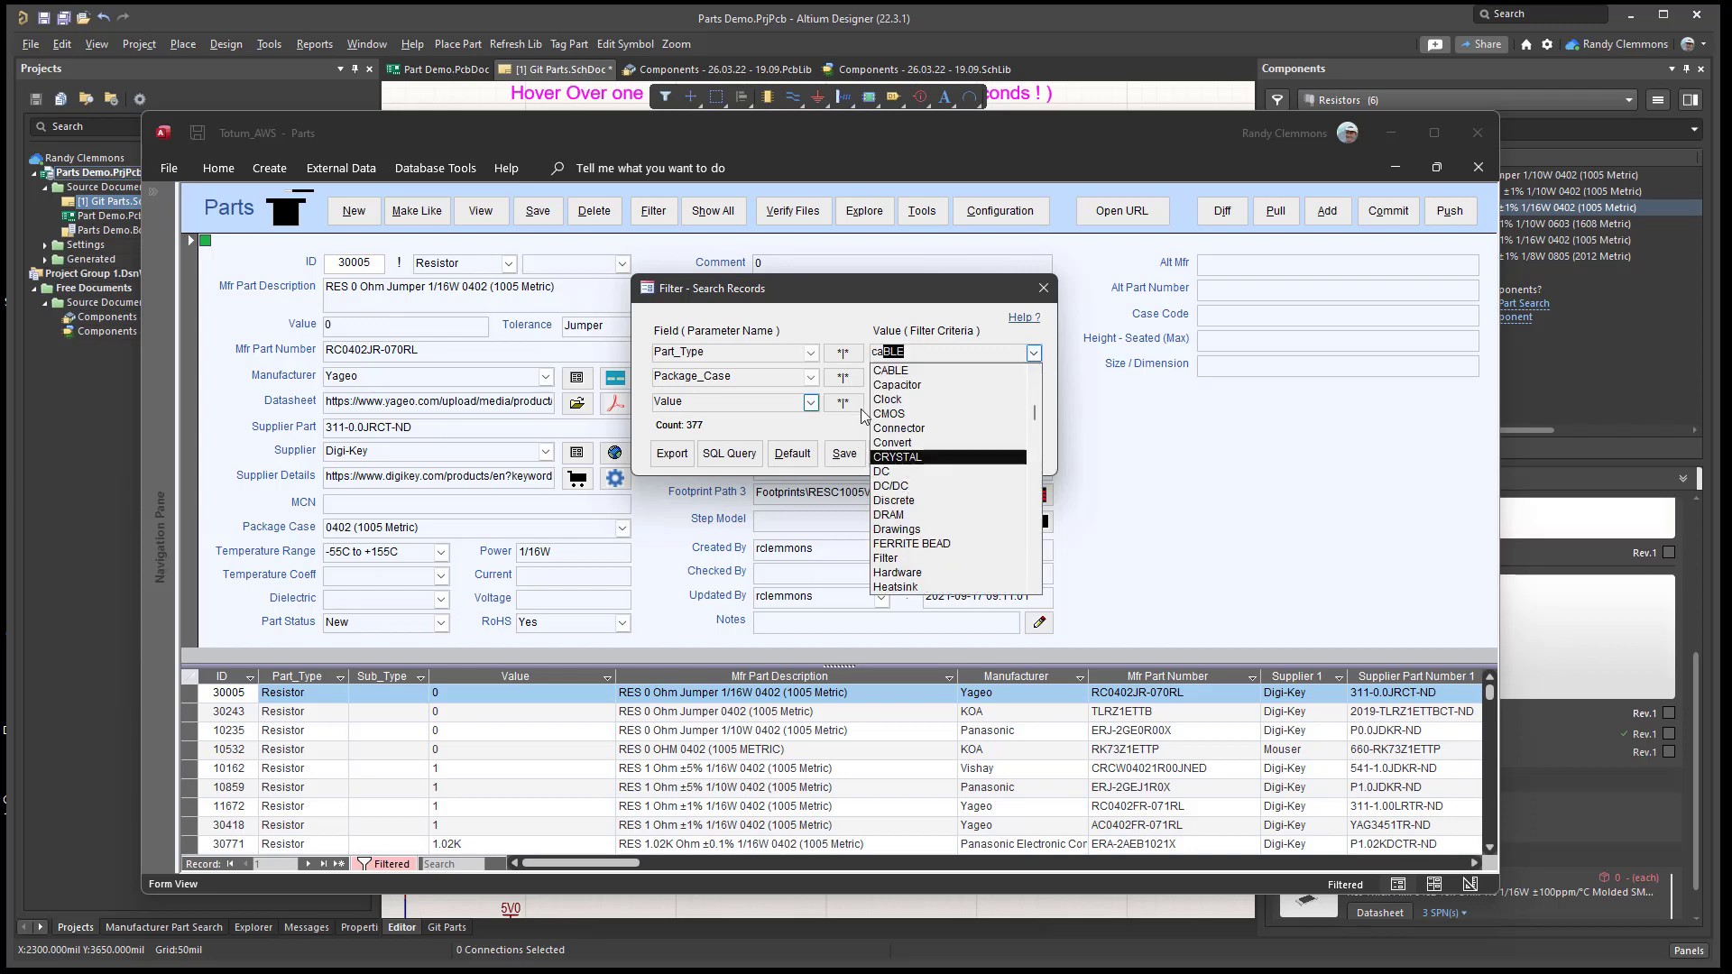
click(907, 384)
click(1016, 454)
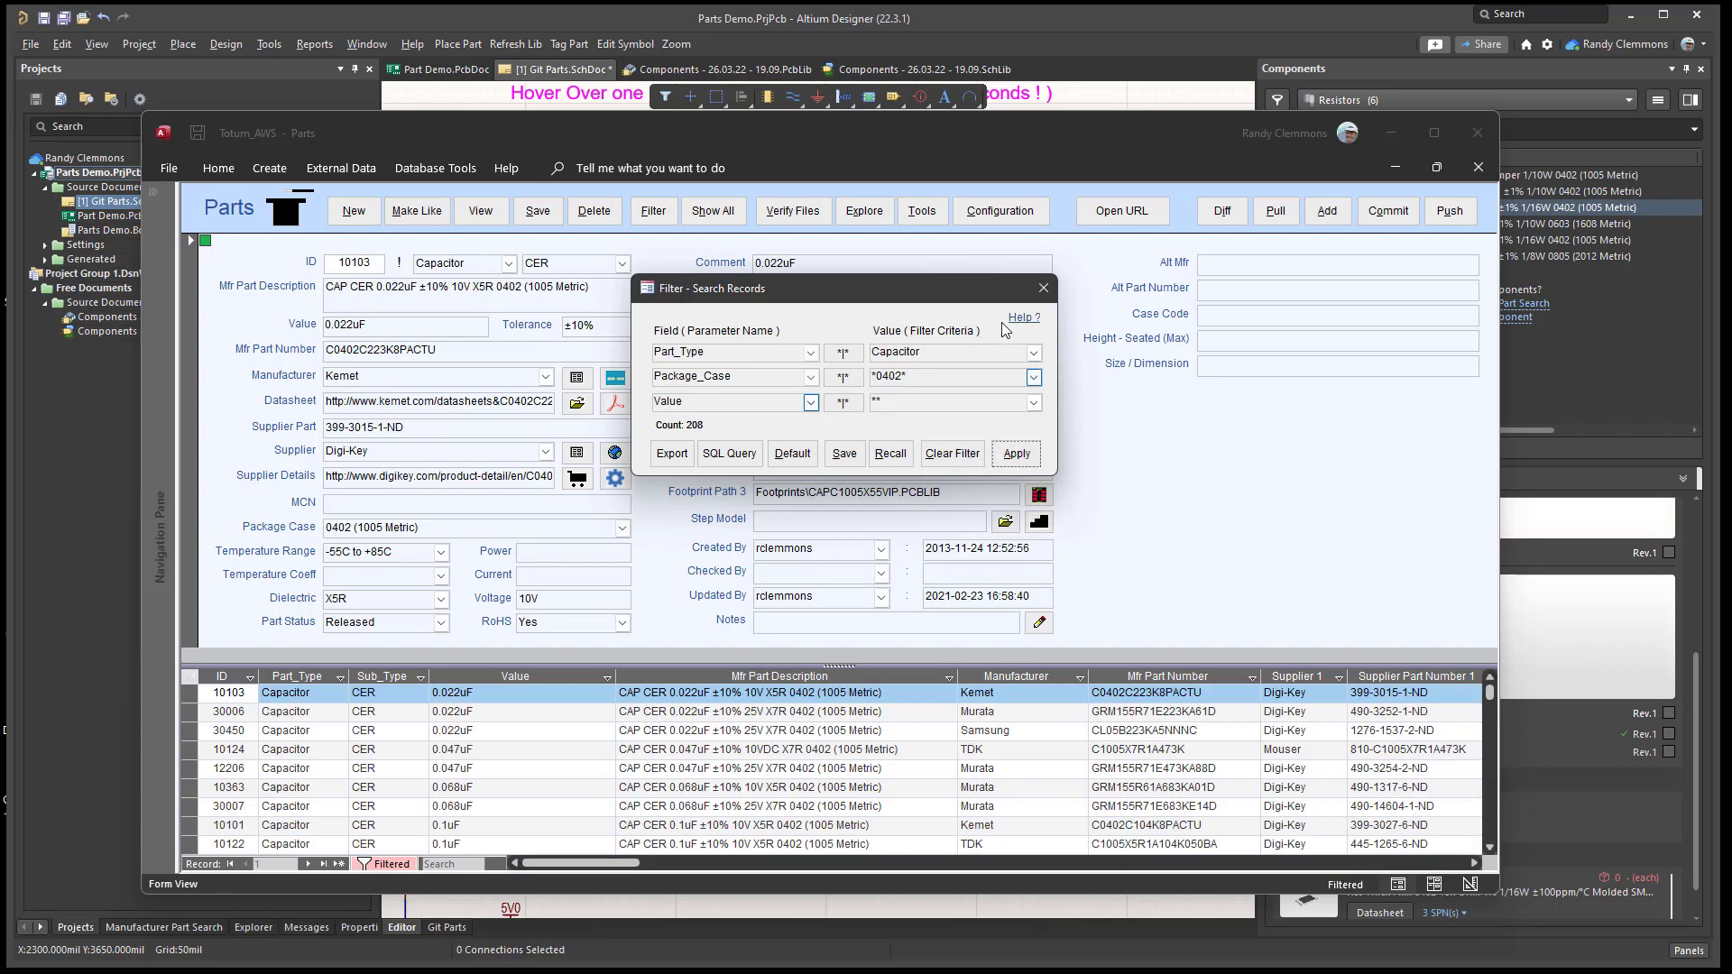
click(1042, 290)
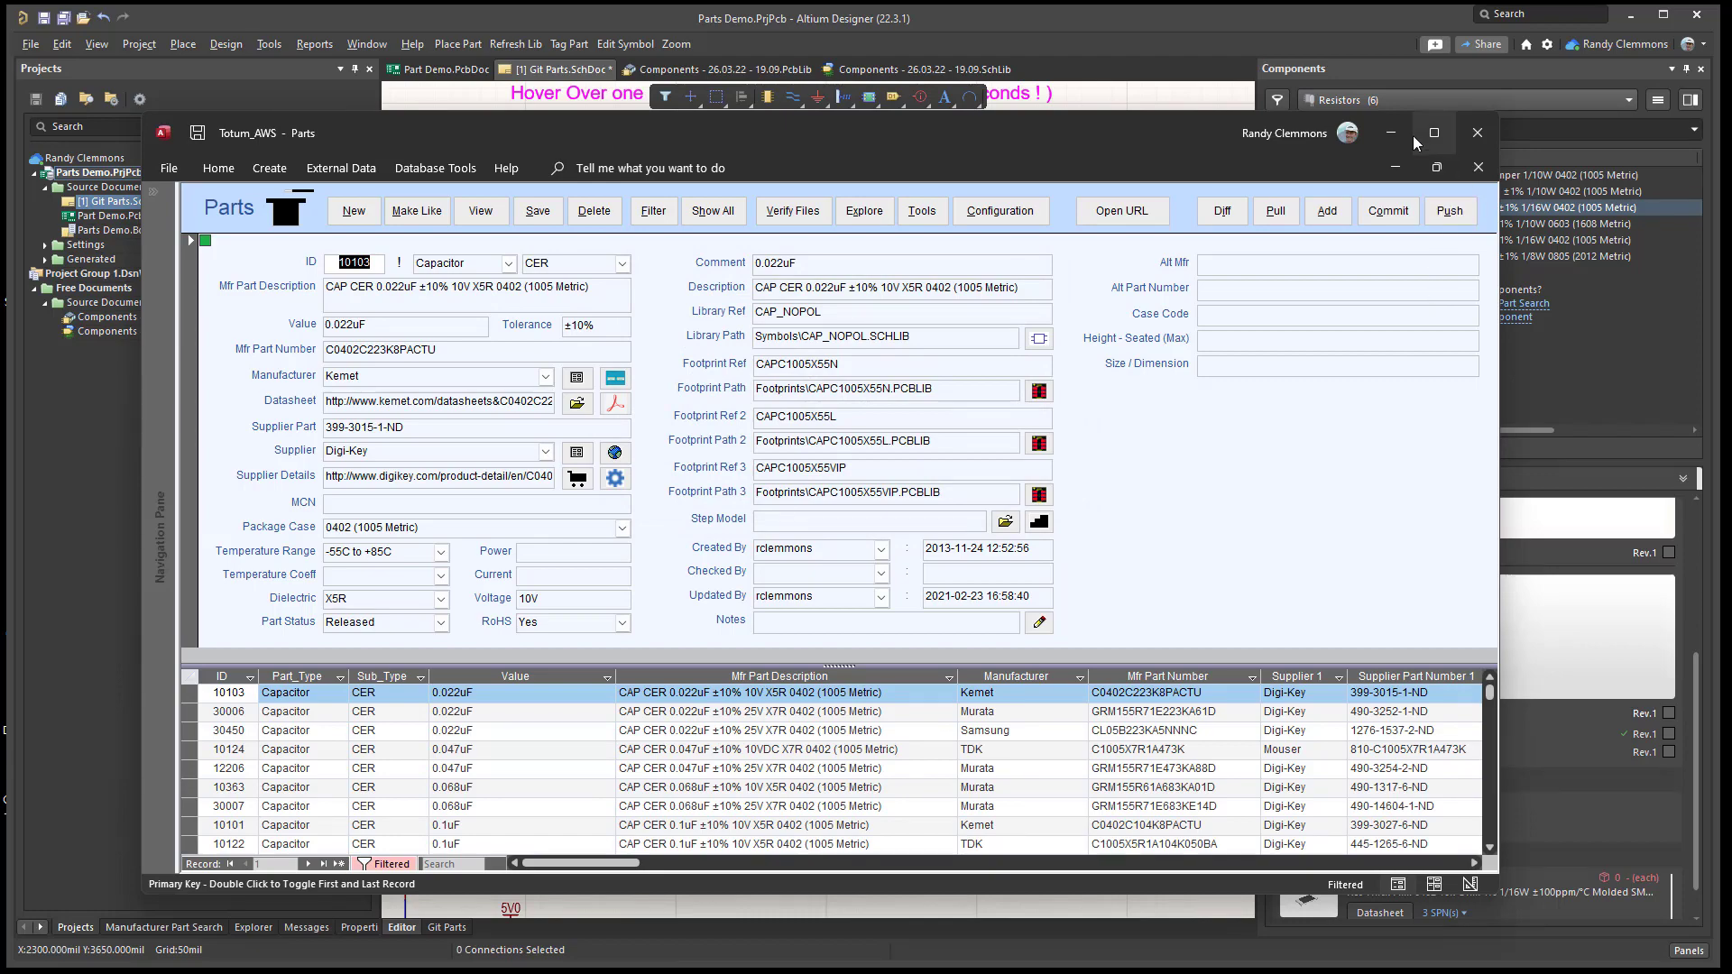
click(1391, 135)
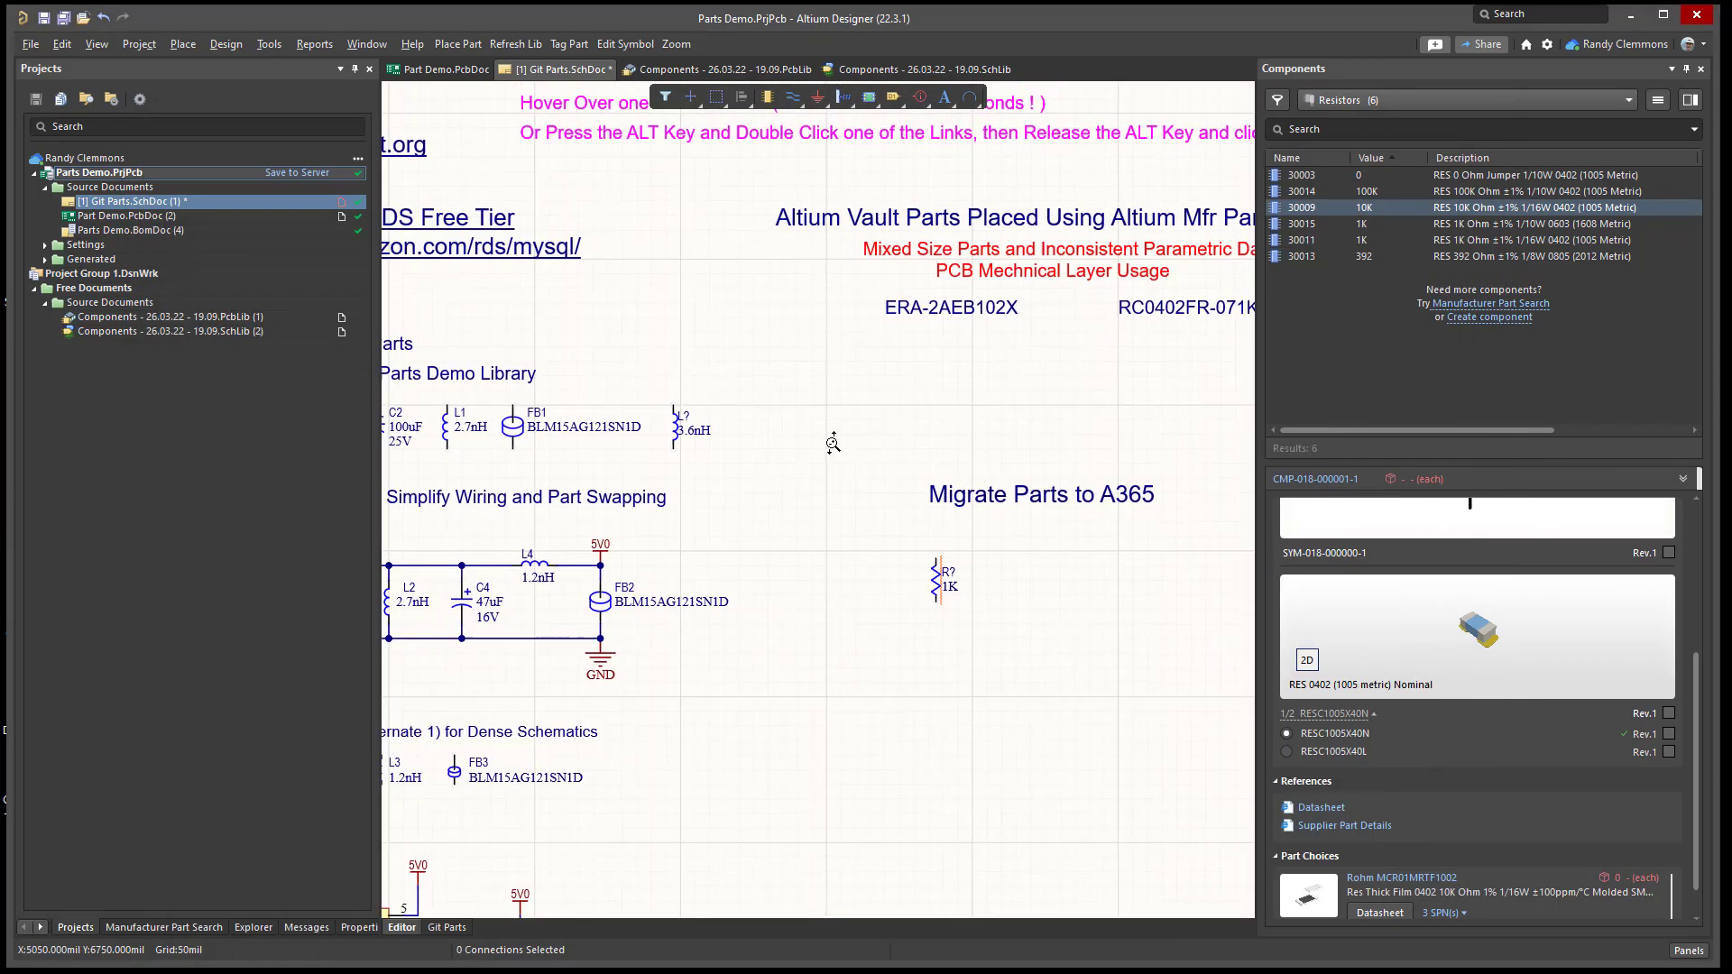
middle_drag(864, 429, 866, 435)
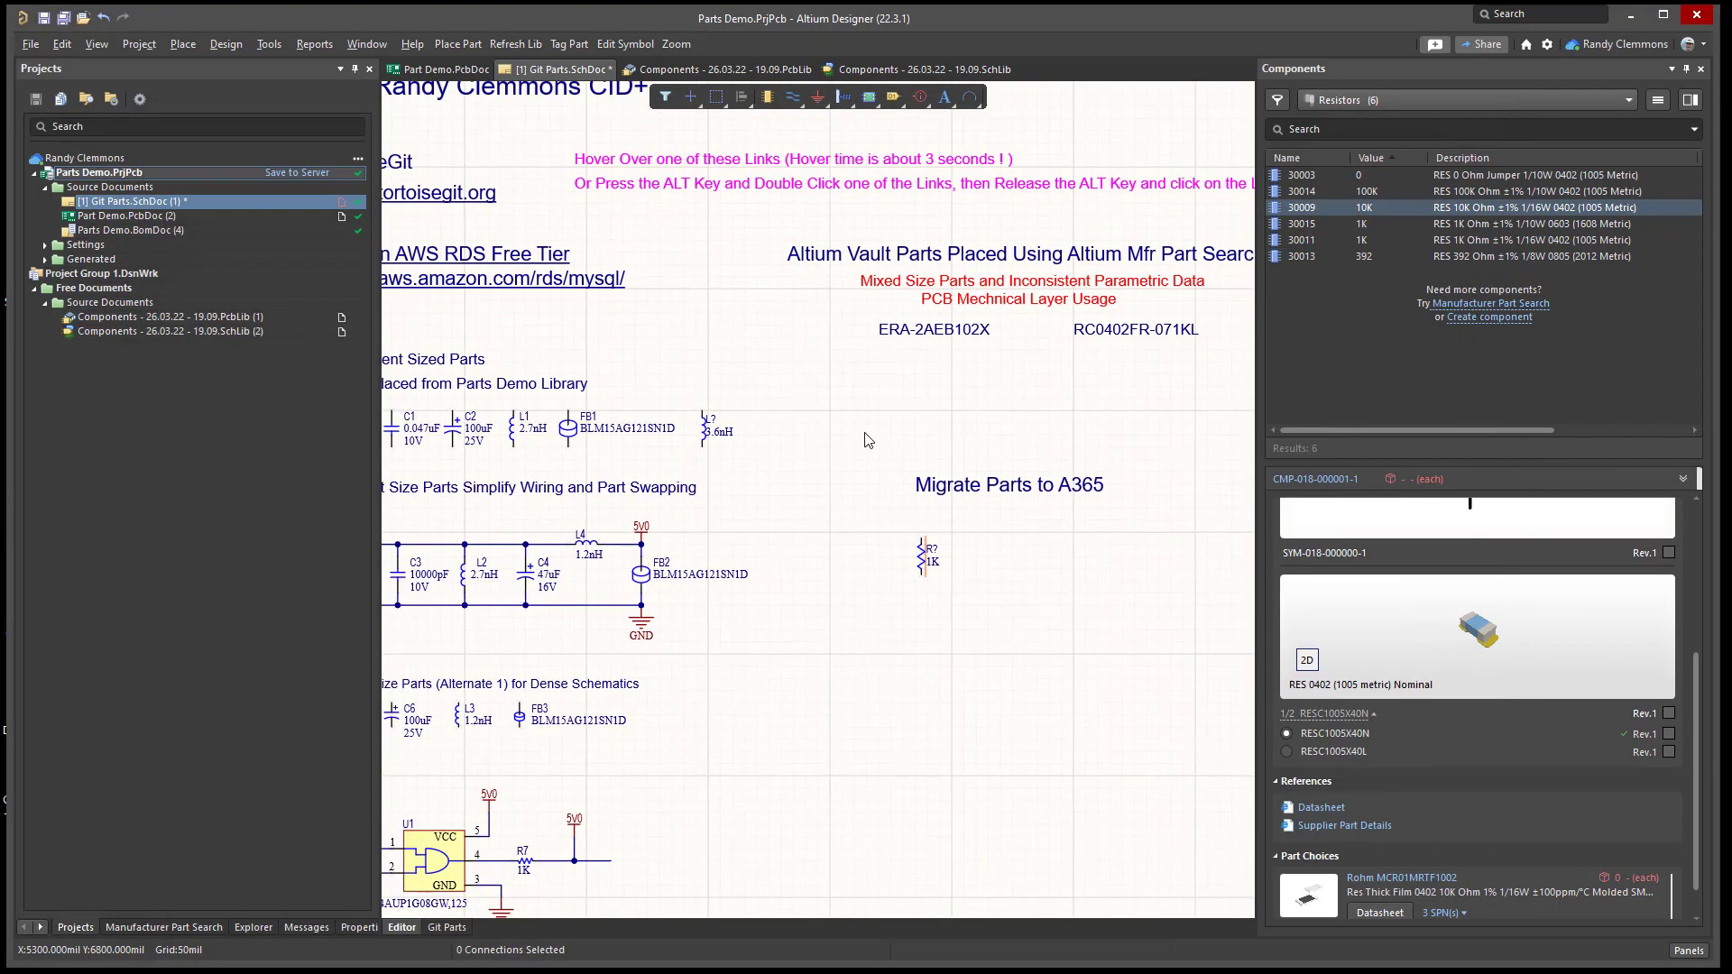
right_drag(866, 435, 1035, 548)
mouse_move(977, 511)
right_down()
mouse_move(951, 588)
mouse_move(966, 537)
right_up()
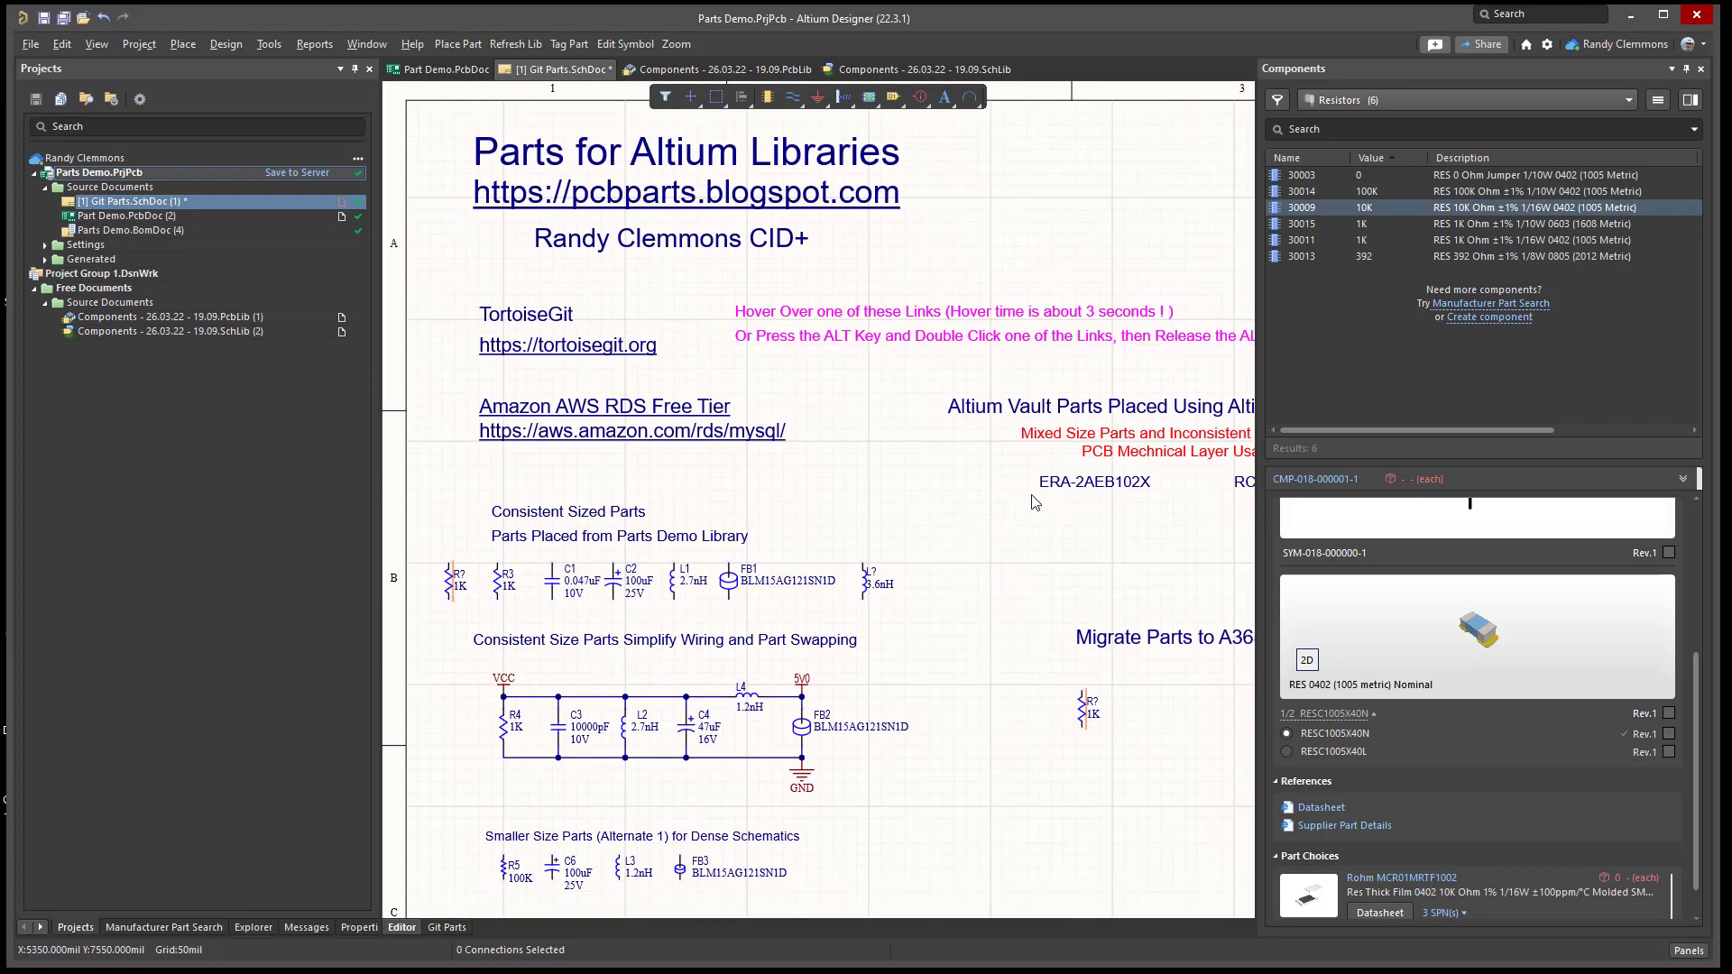
click(686, 200)
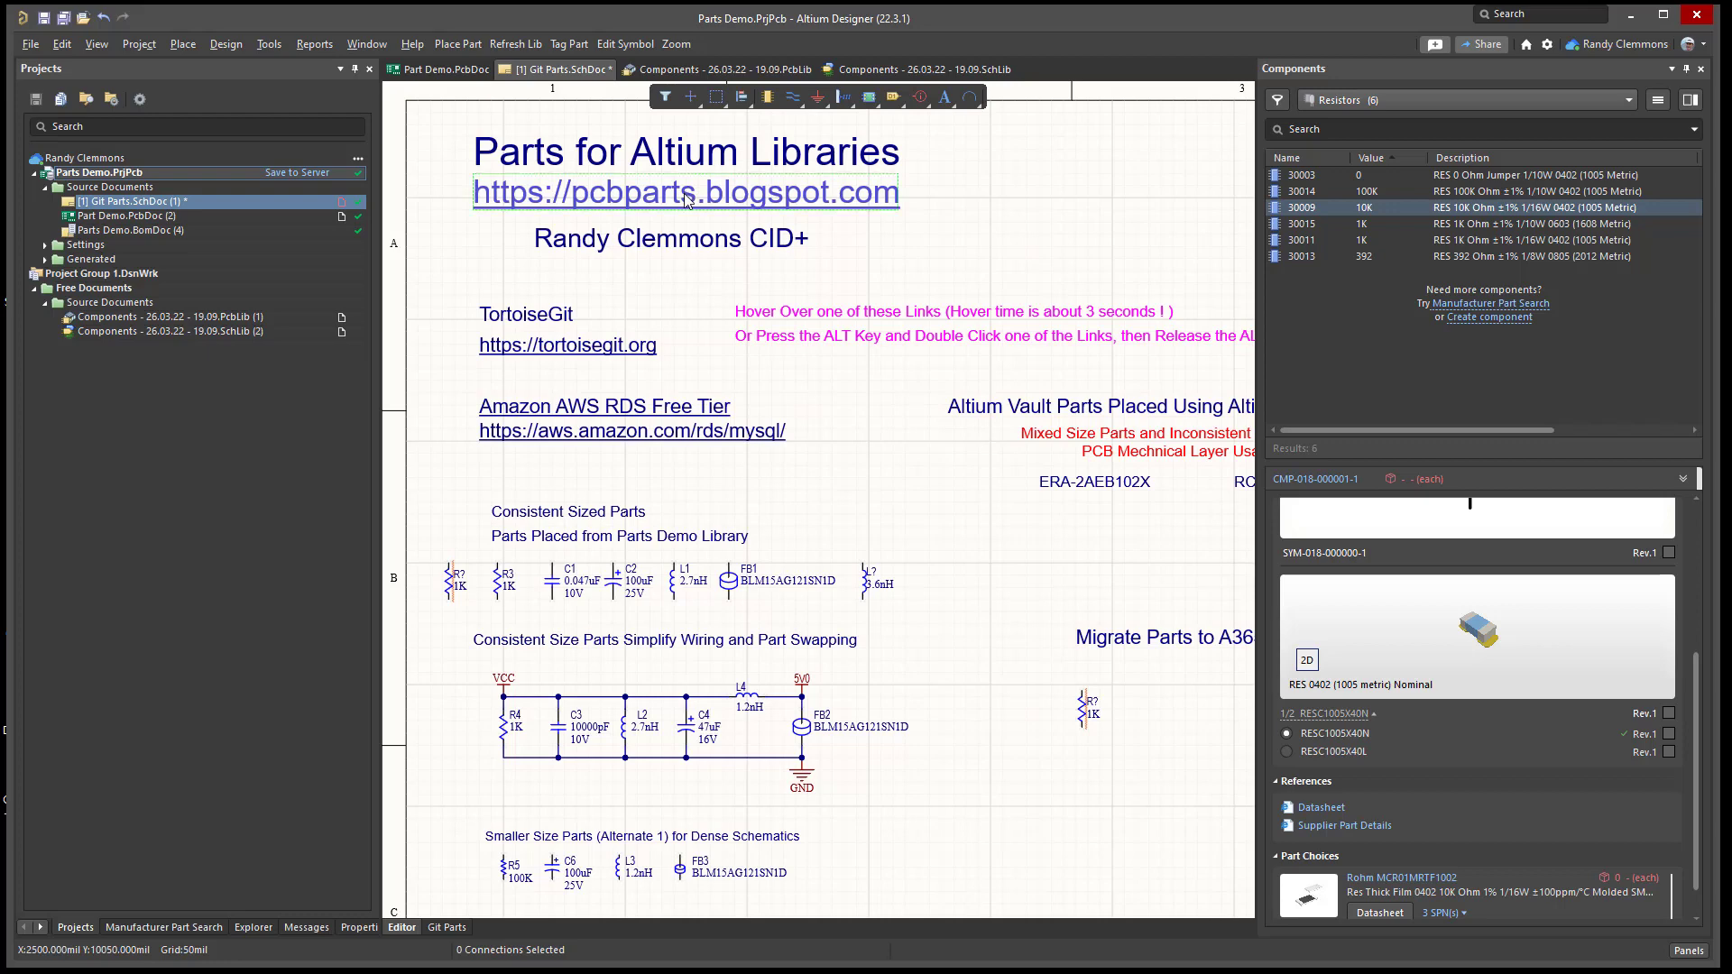
mouse_move(686, 200)
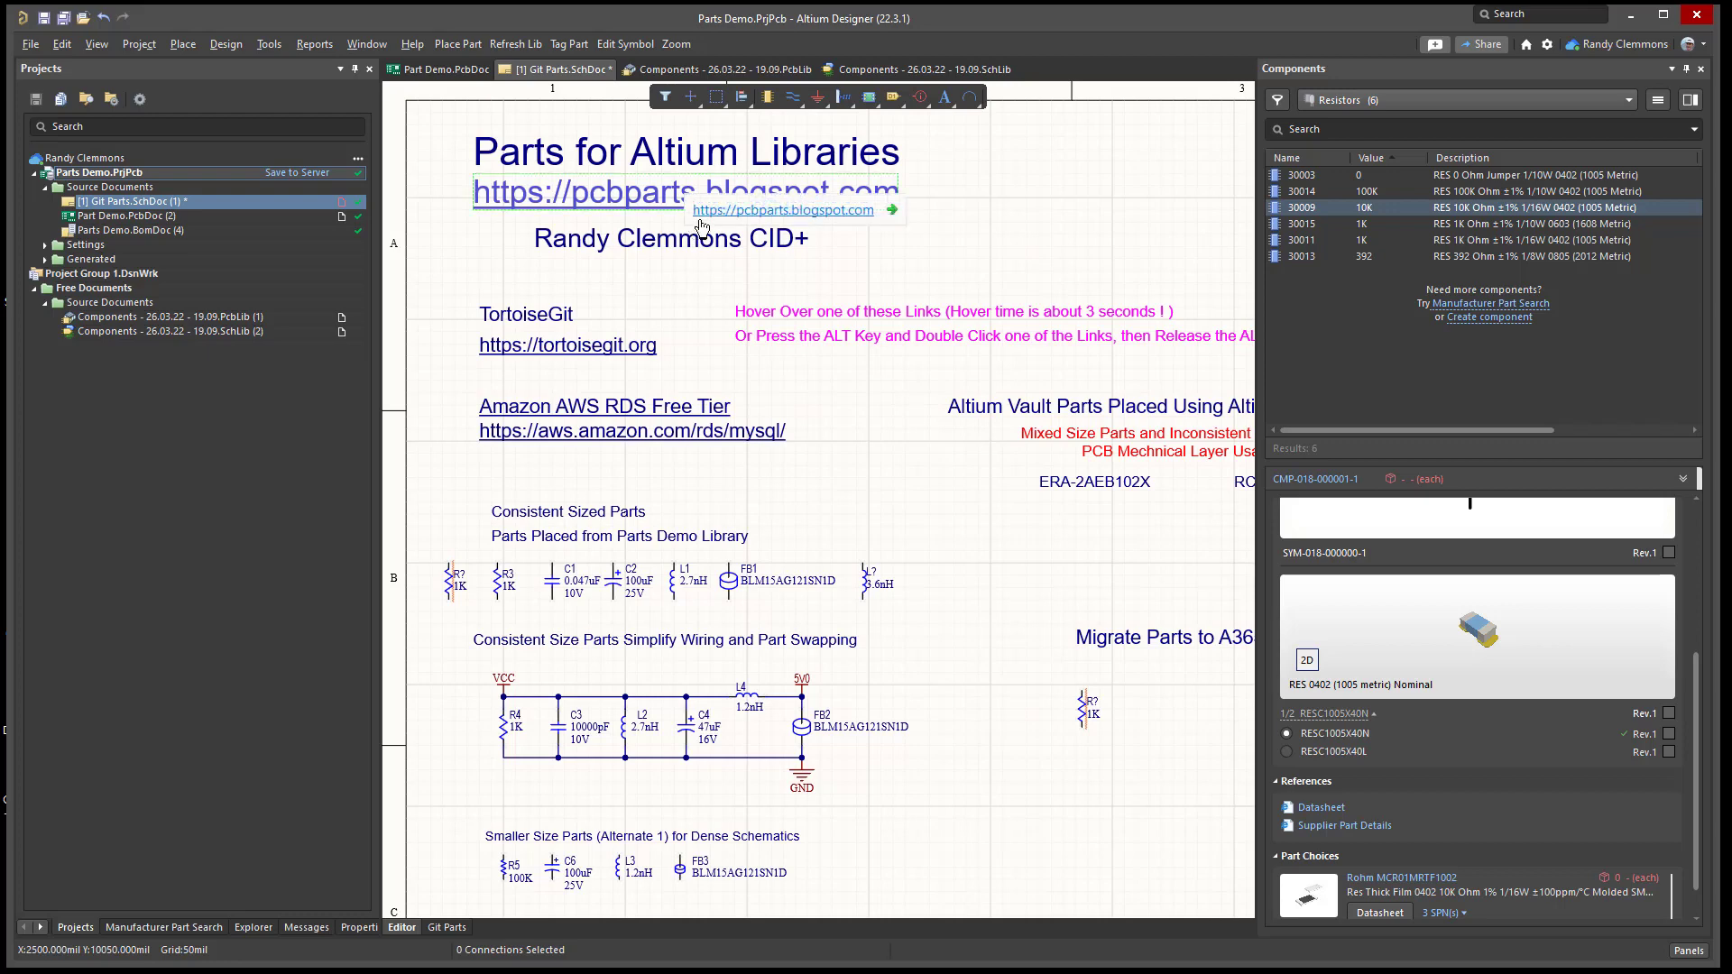
click(718, 213)
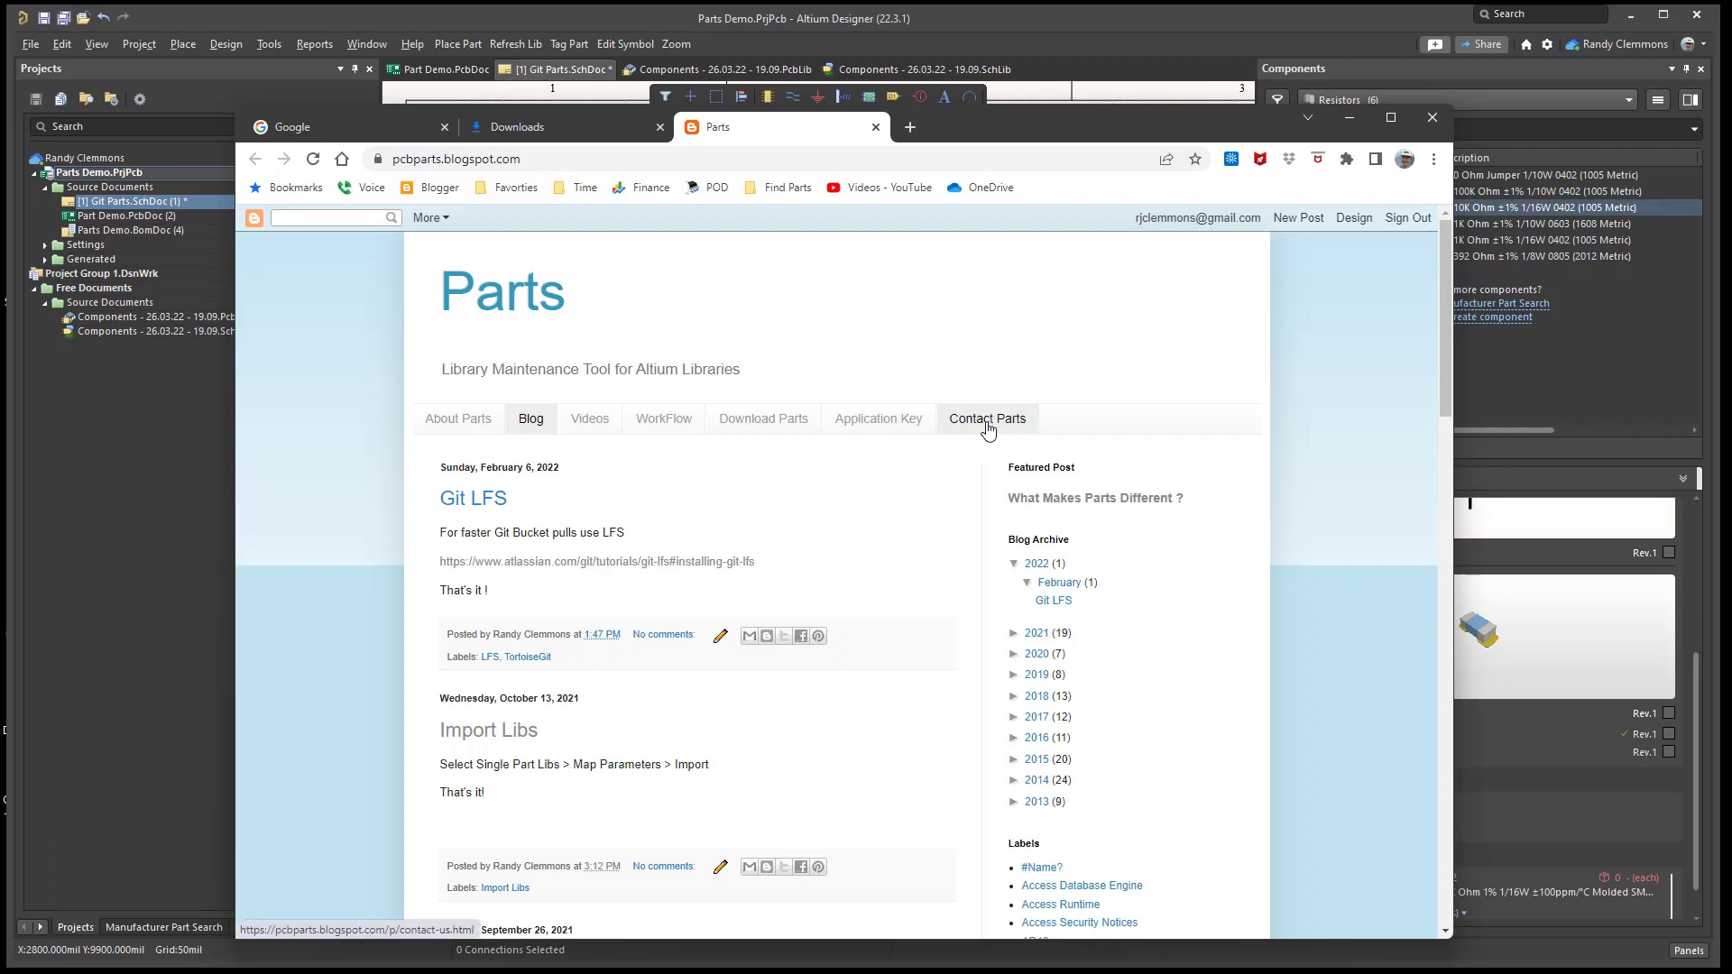
- Open the blog's Contact Parts page and examine the request form through its application key invoice option
click(988, 421)
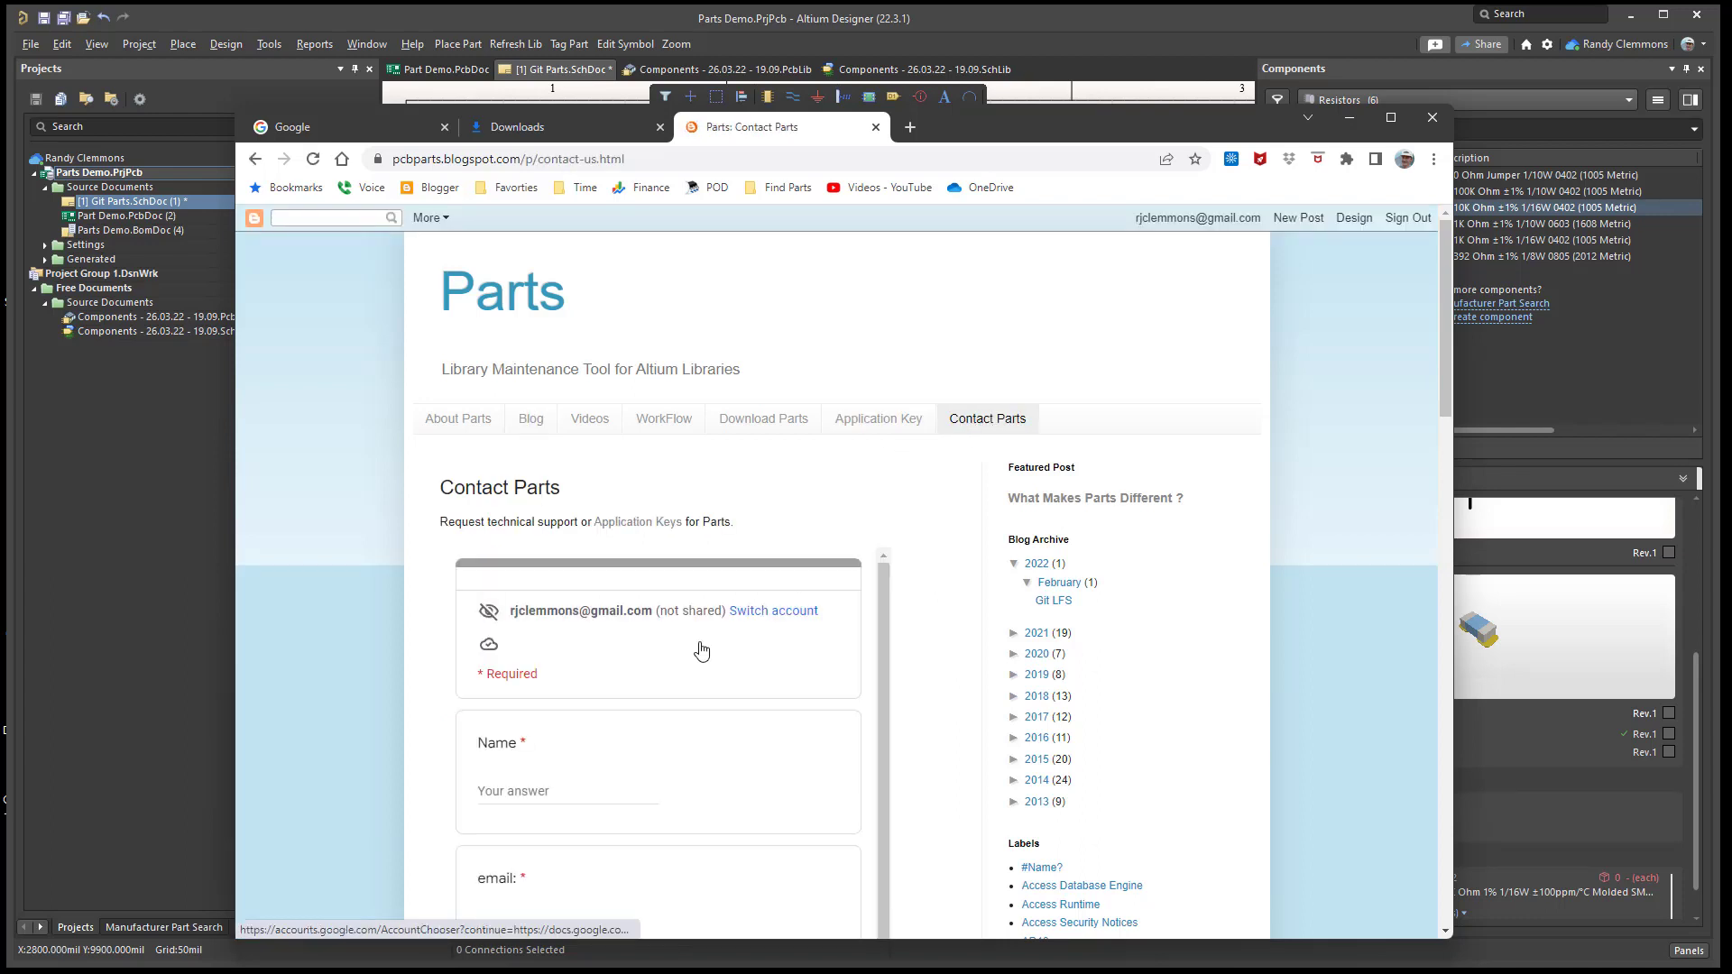
scroll(644, 677, down, 3)
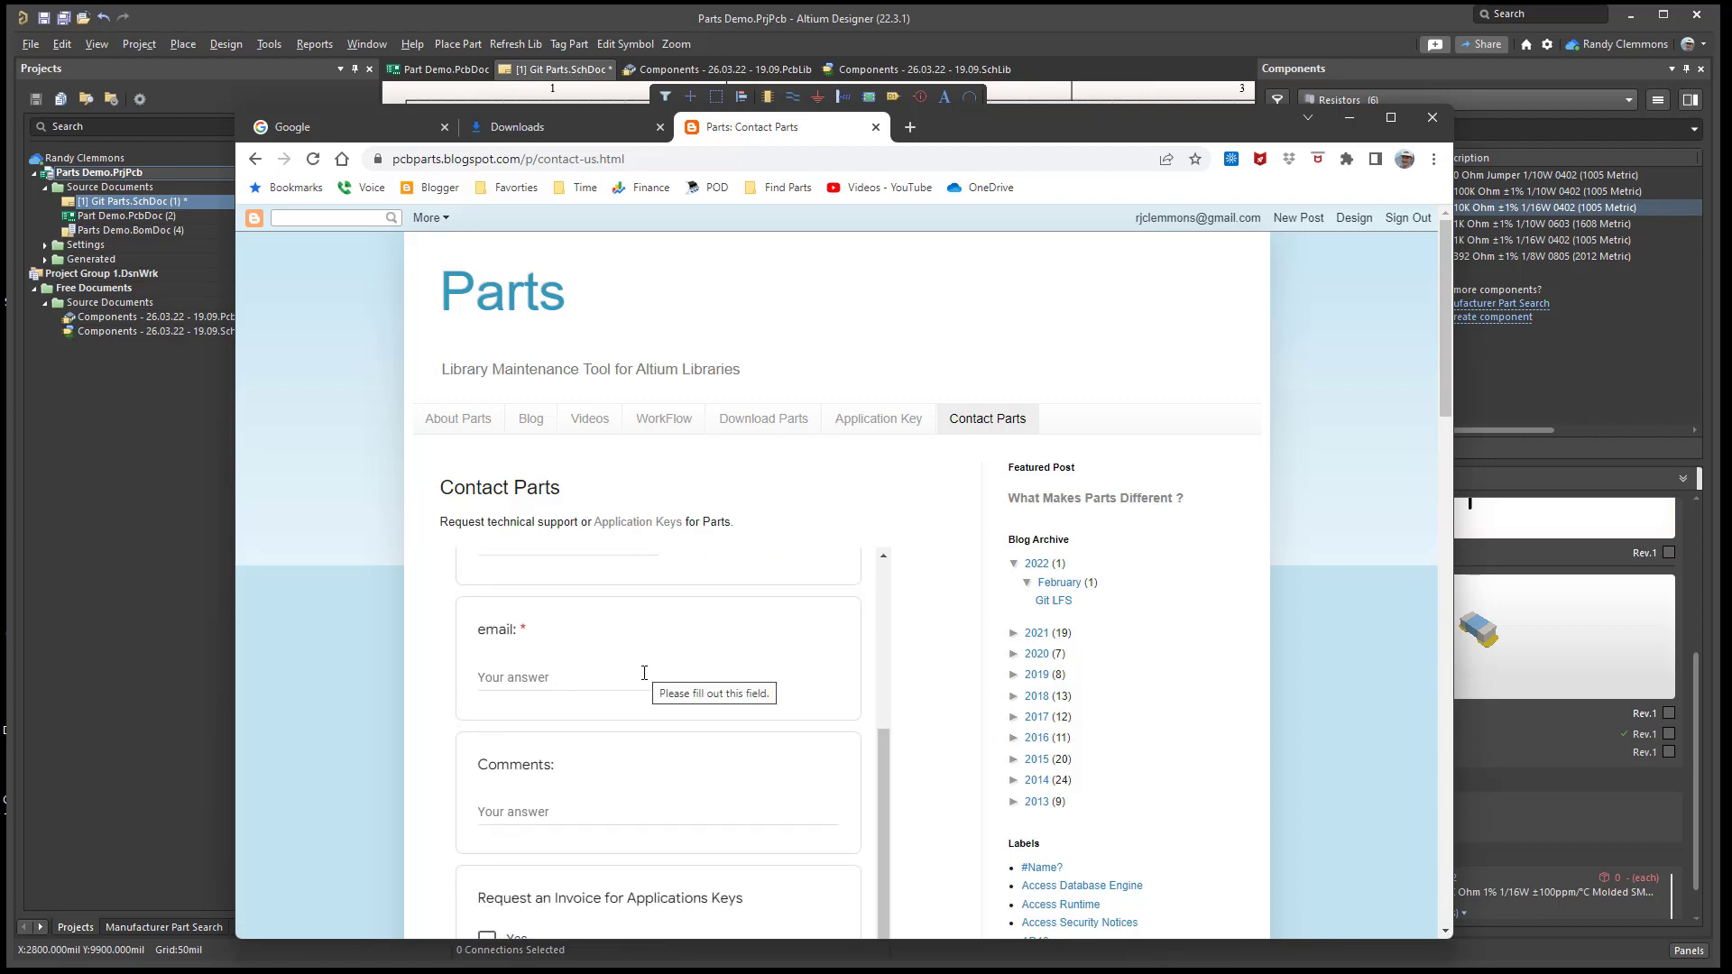
scroll(646, 719, down, 2)
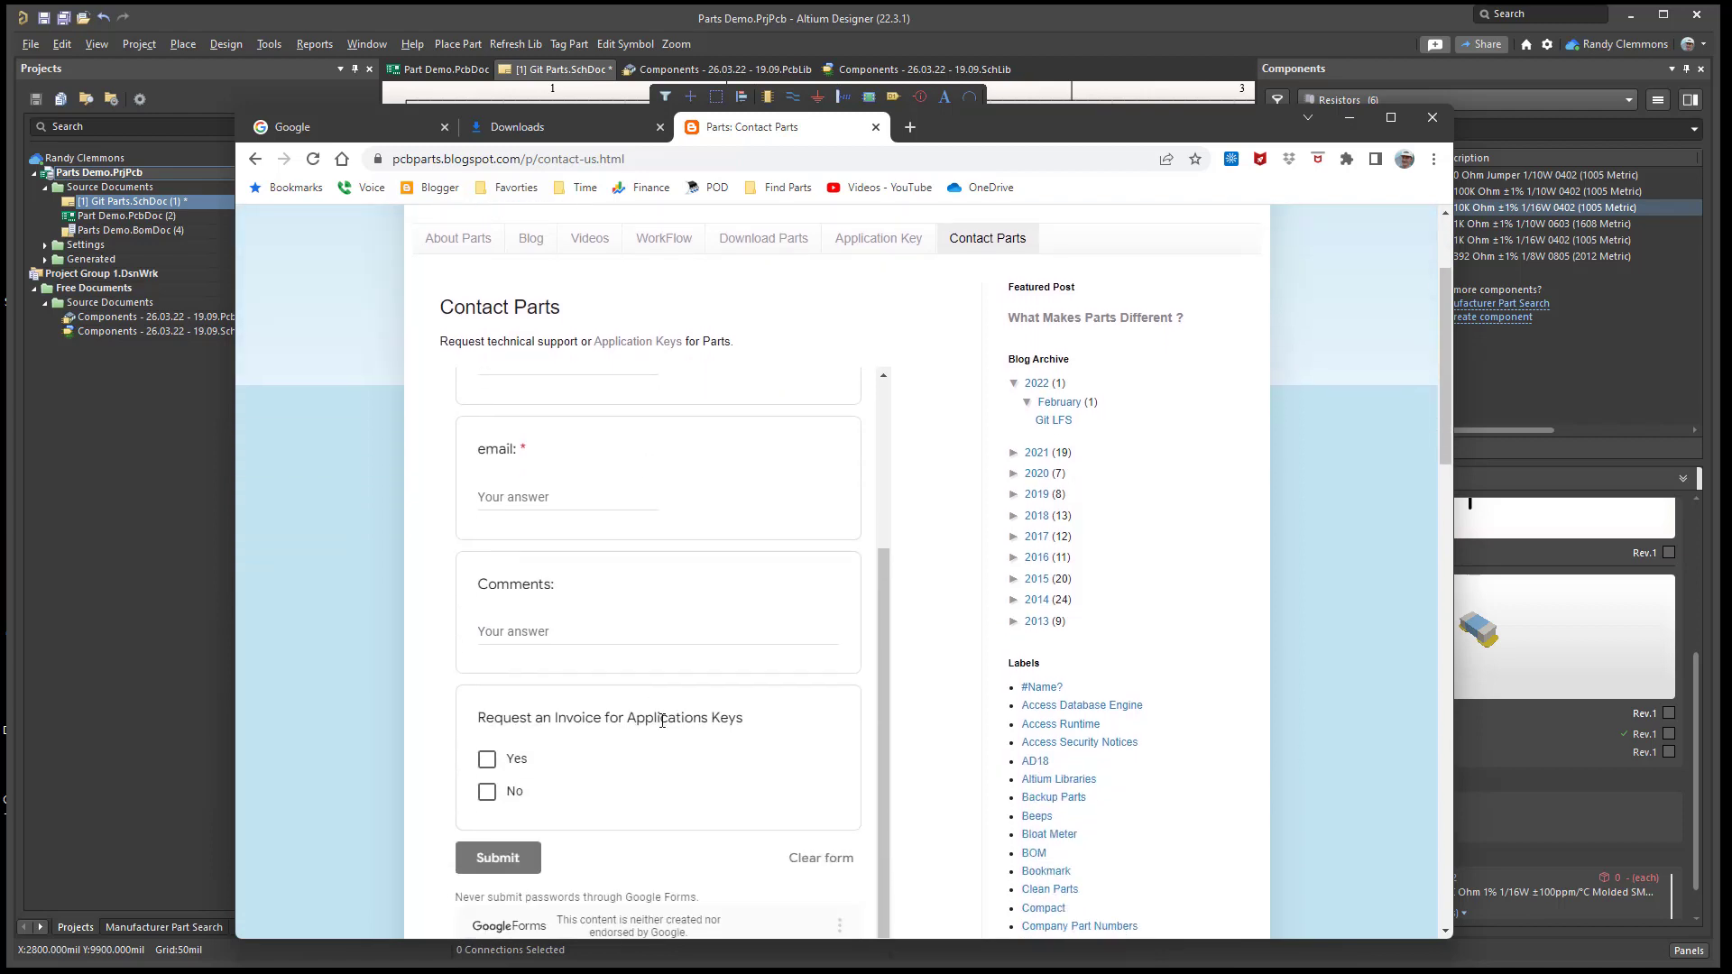
scroll(581, 638, down, 2)
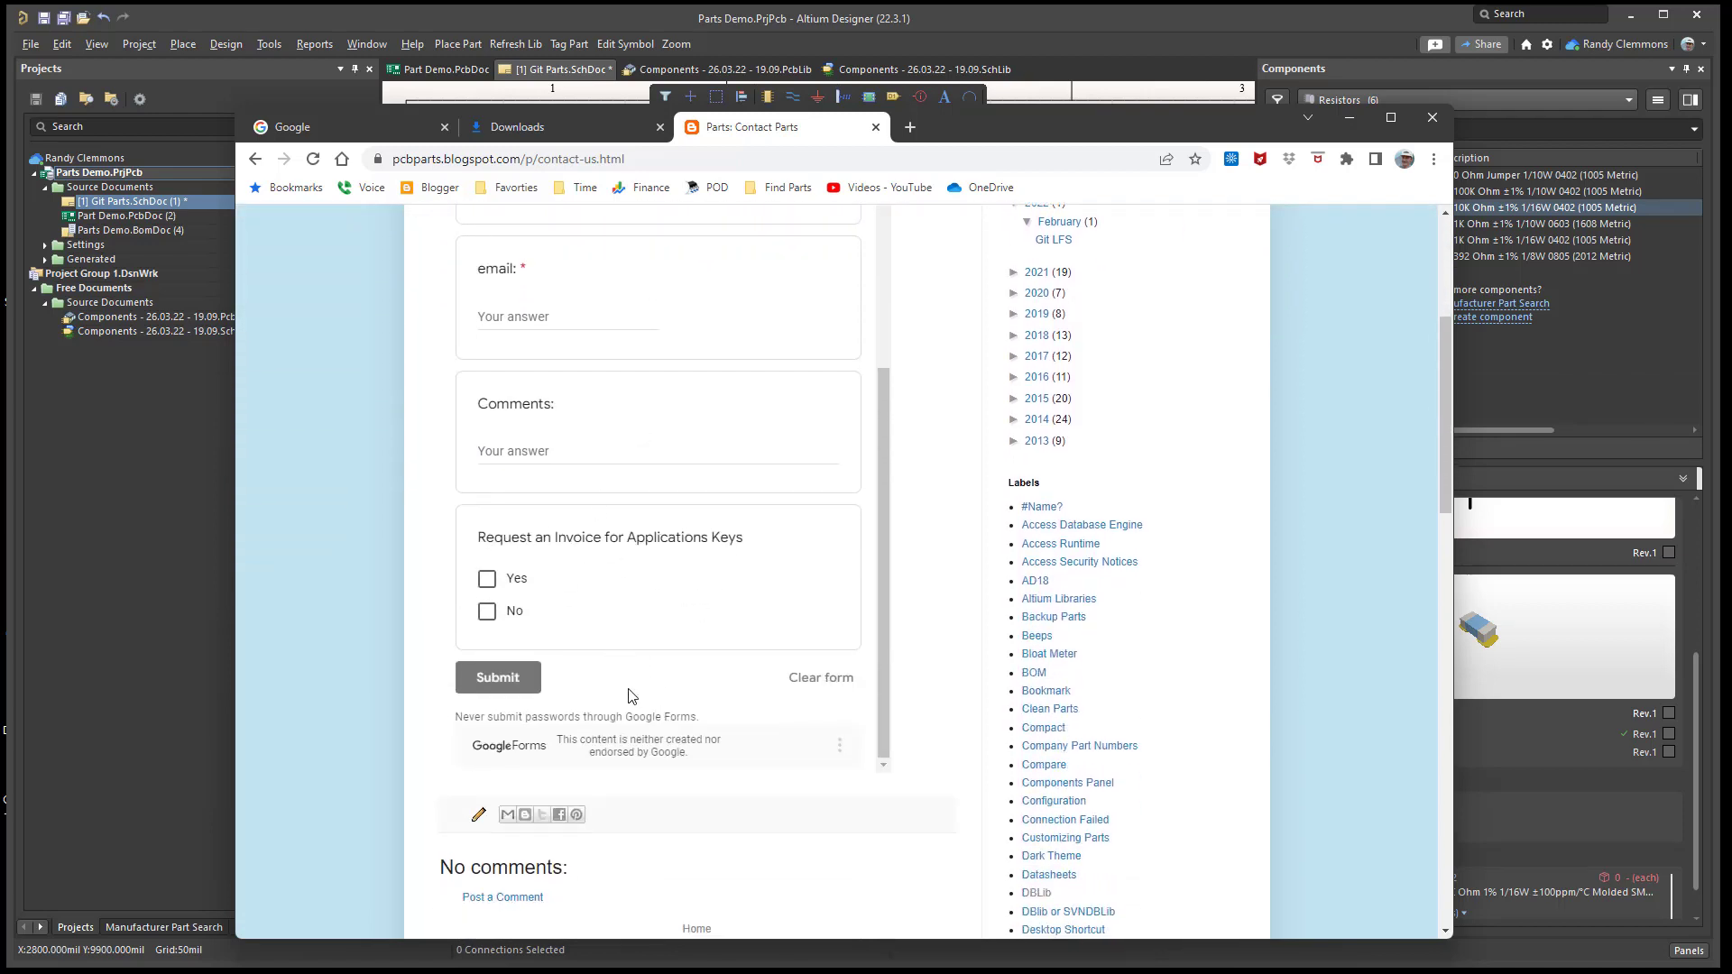